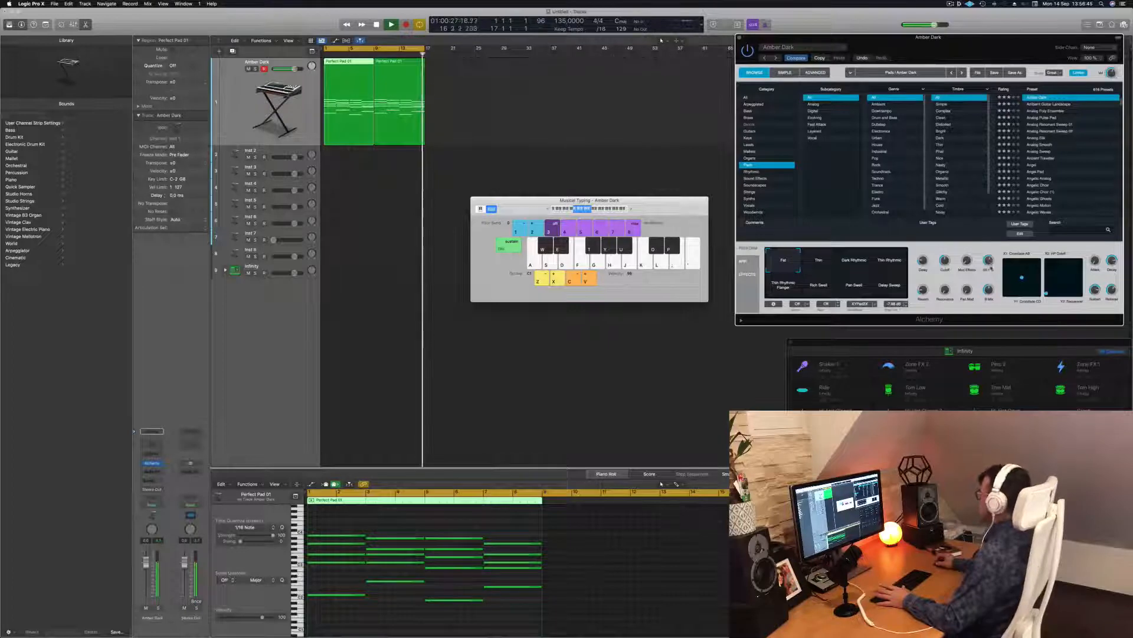
Step: Stop playback, move the Musical Typing keyboard over Alchemy, and select both Amber Dark pad regions
key("space")
left_click(583, 127)
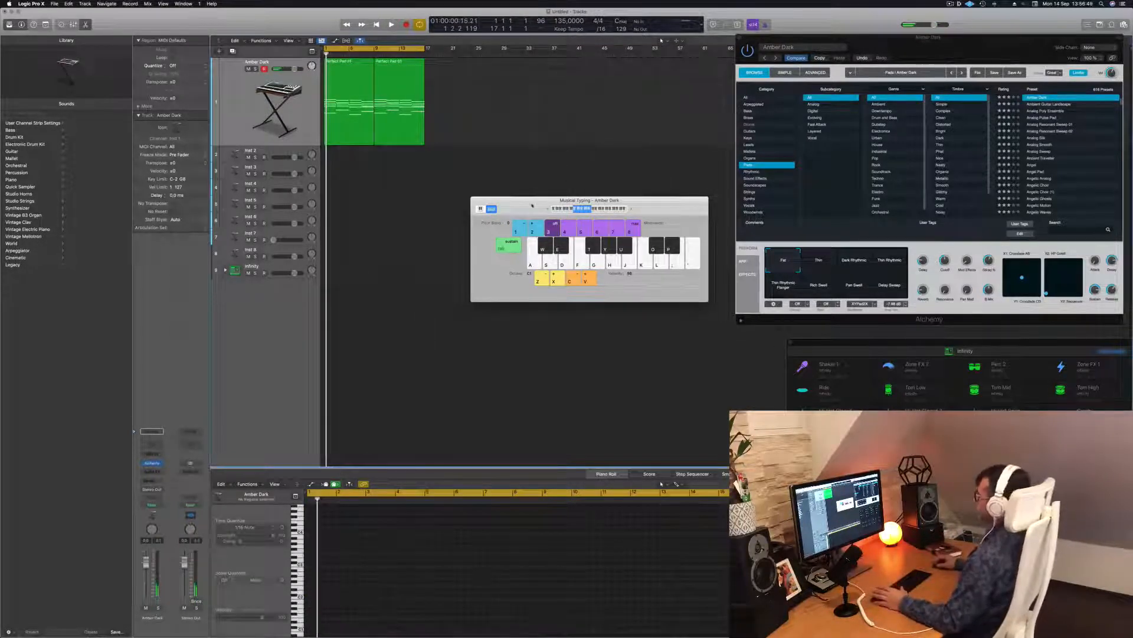
left_click_drag(531, 204, 686, 226)
key("super+a")
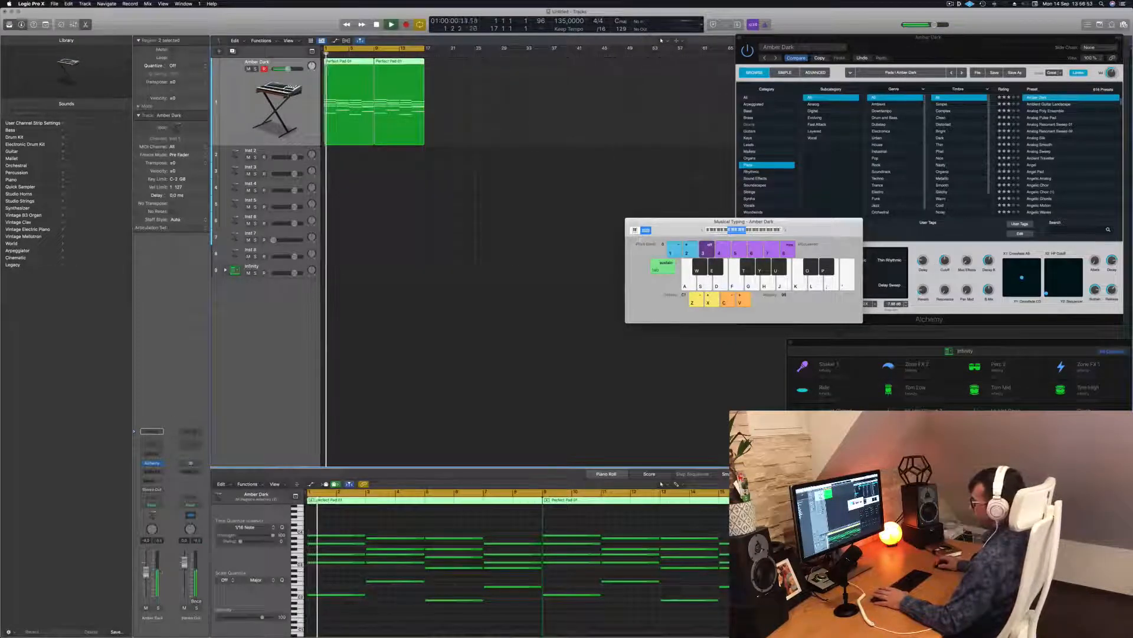
Step: Expand the Infinity drum stack to show its subtracks, then audition the kick with the A key
left_click(235, 270)
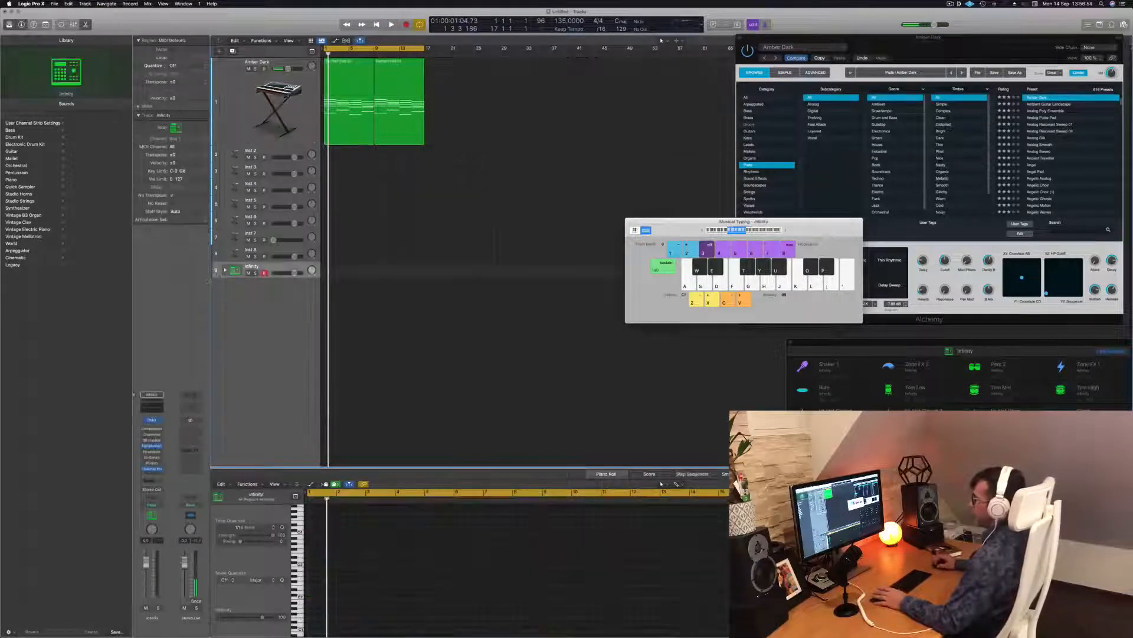
left_click(225, 269)
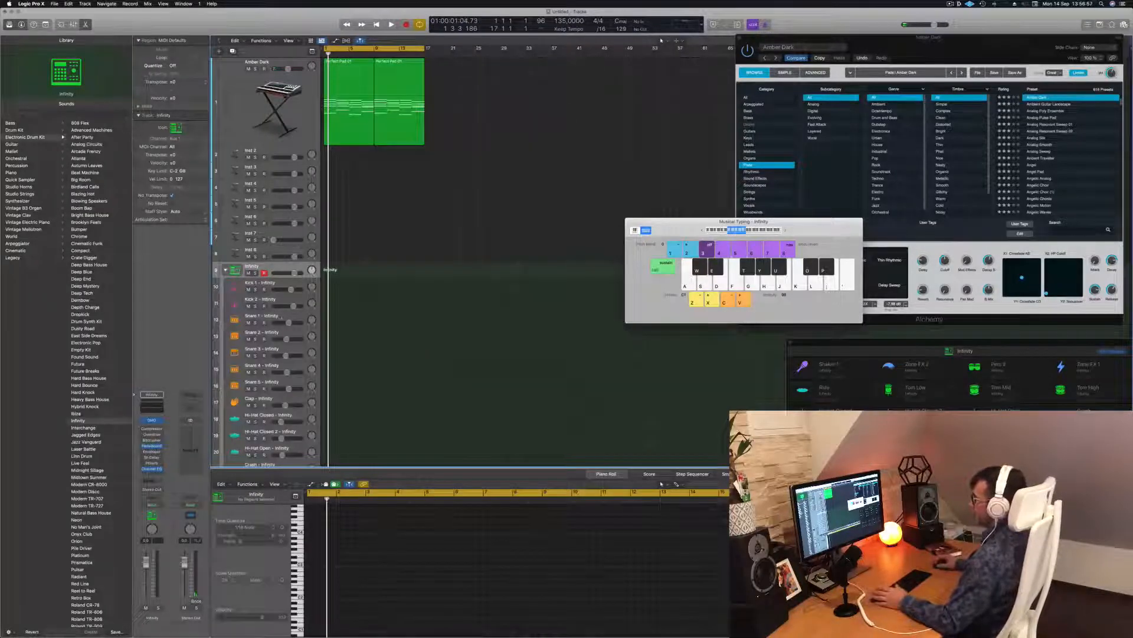
left_click(298, 286)
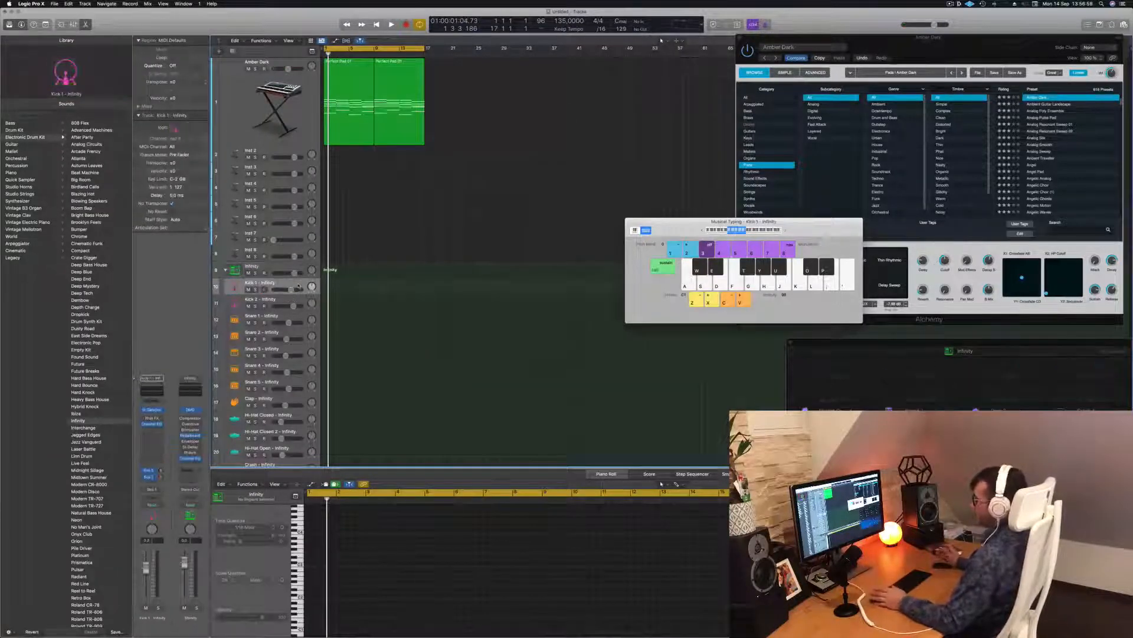
left_click(298, 268)
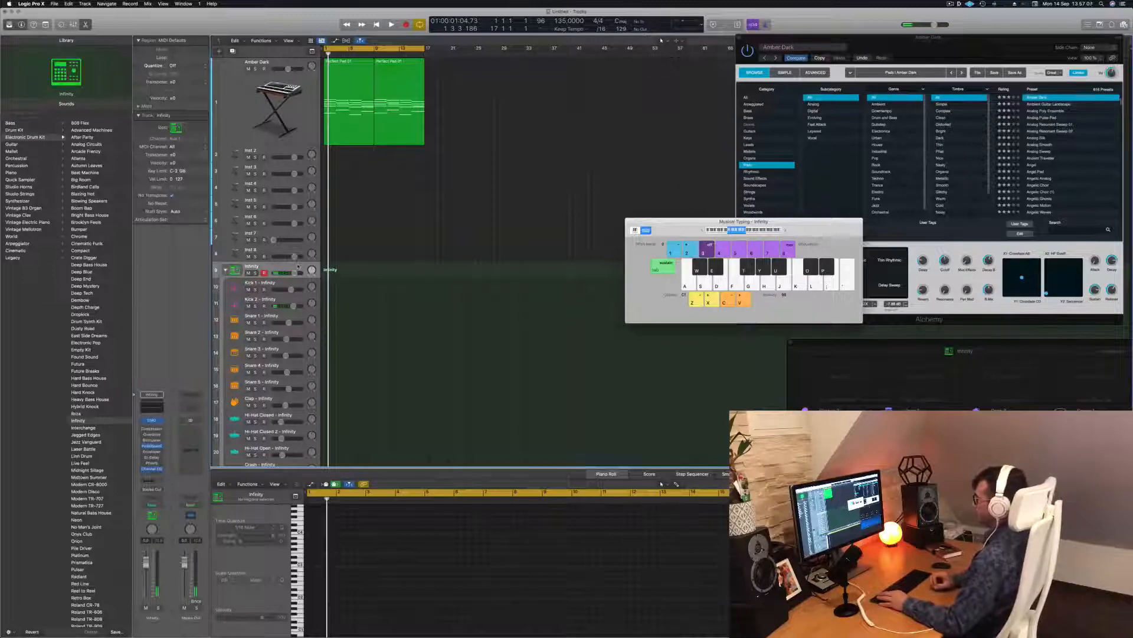
key("a")
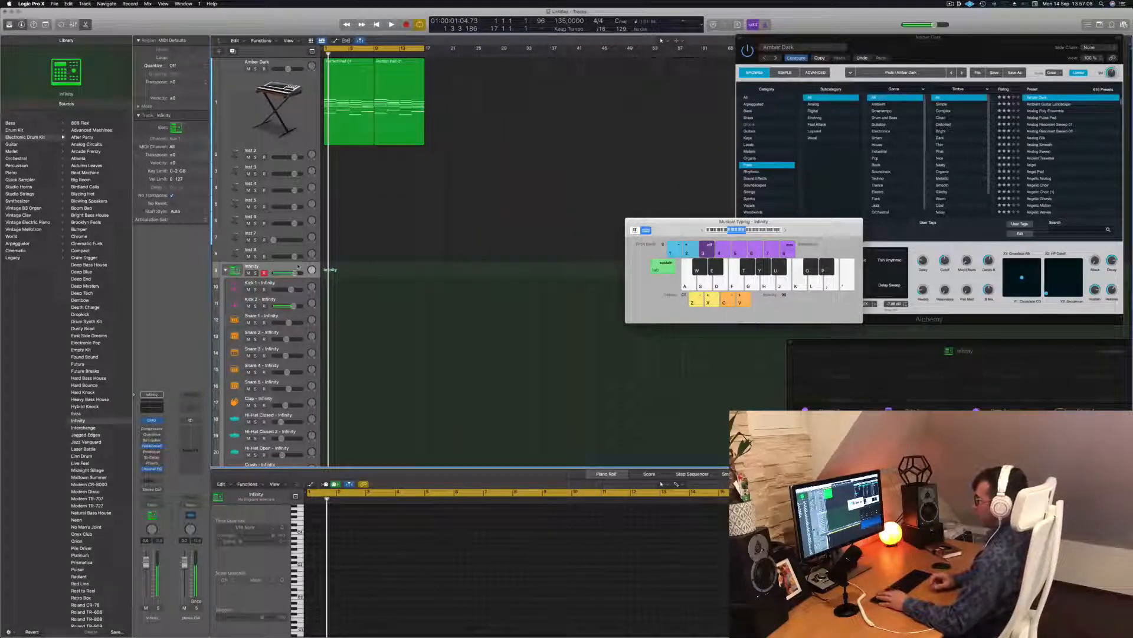
key("a")
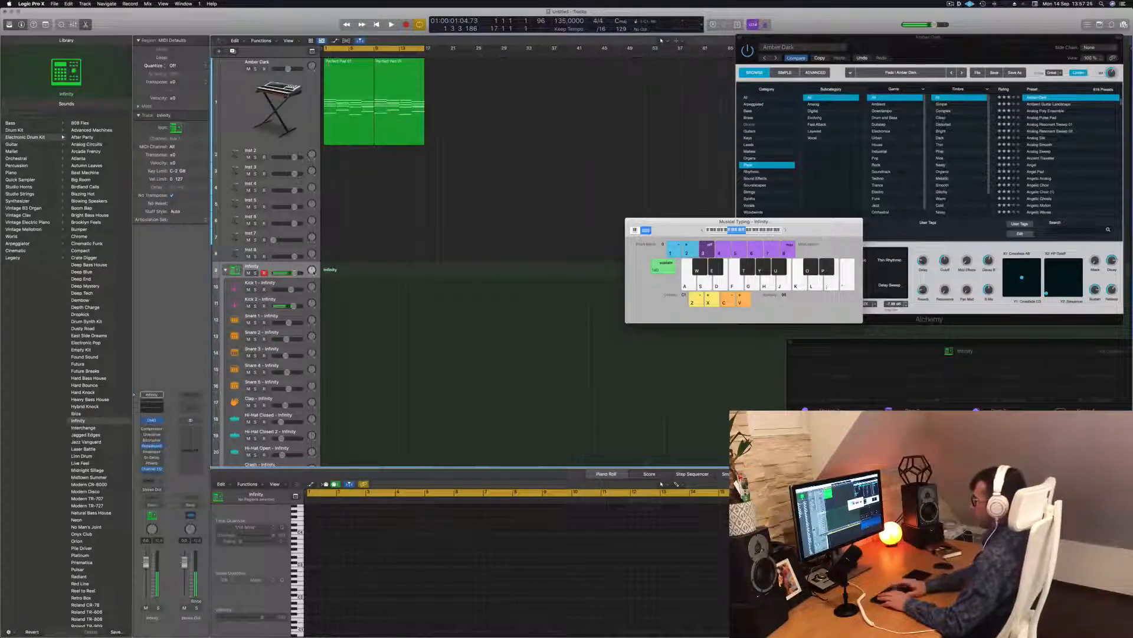
Step: Record a four-note kick pattern on the Infinity track with Musical Typing and play it back
key("r")
key("a")
key("a")
key("a")
key("a")
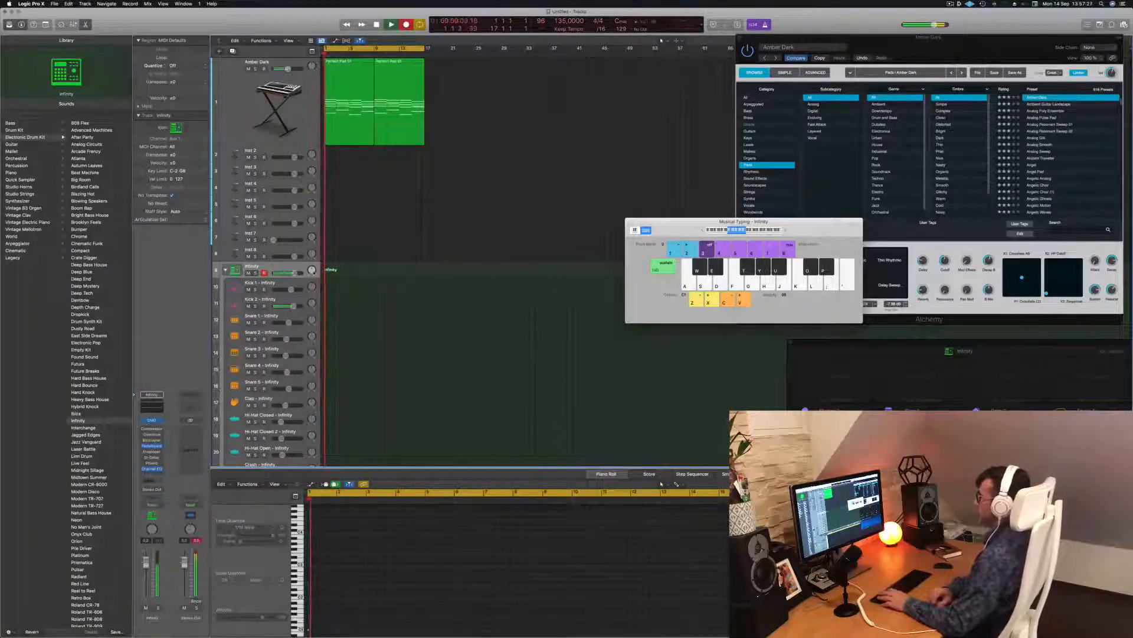
key("space")
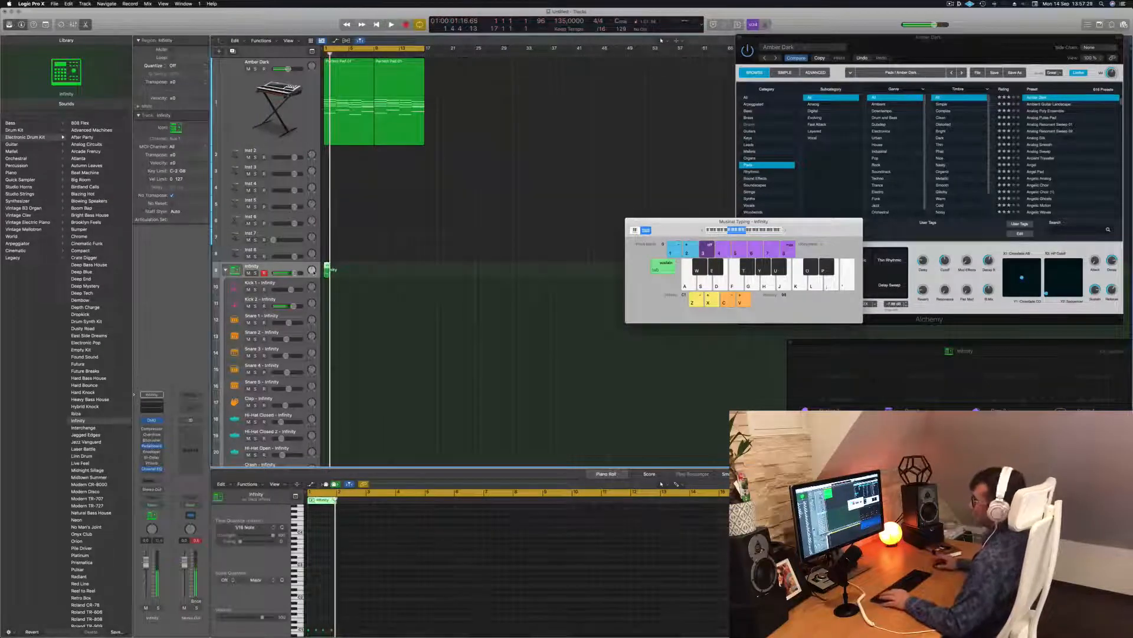
double_click(327, 266)
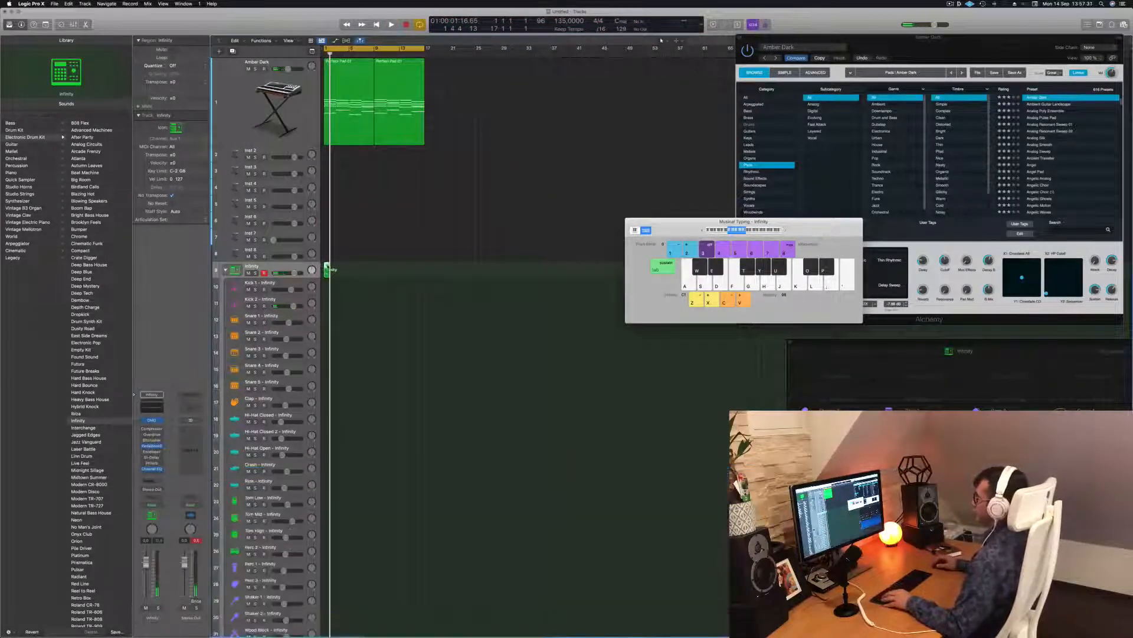
double_click(327, 266)
scroll(371, 567, "up", 10)
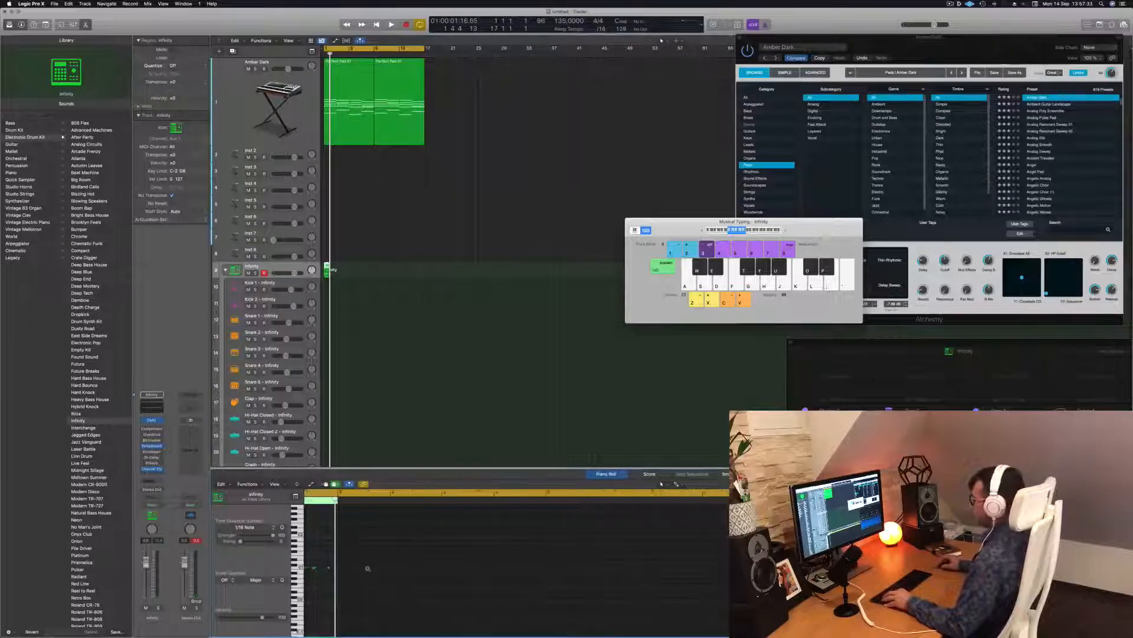
key("super+a")
left_click(350, 595)
key("space")
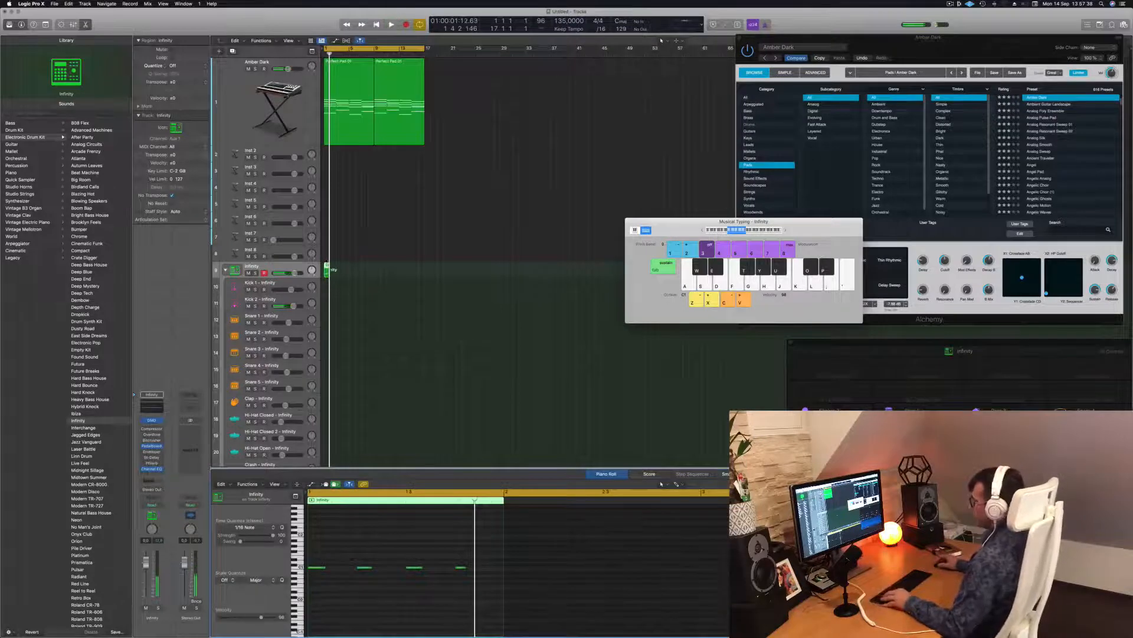
Step: Move the recorded kick region onto the Kick 1 track and play it from bar 1
left_click_drag(326, 271, 327, 288)
scroll(337, 582, "left", 1)
scroll(338, 582, "right", 1)
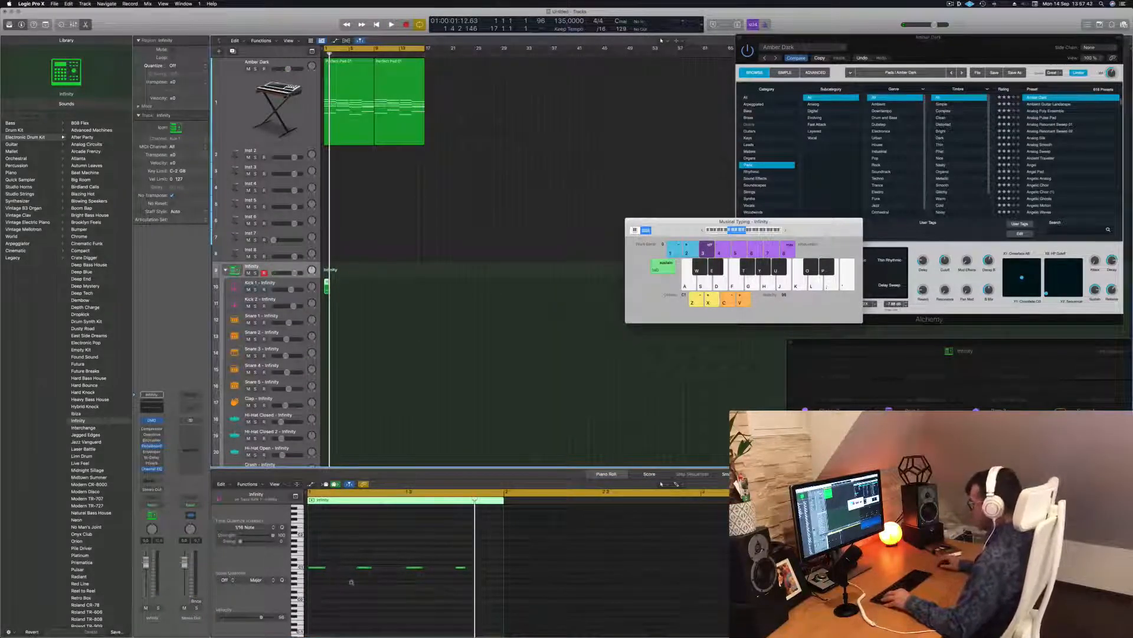
scroll(352, 582, "up", 6)
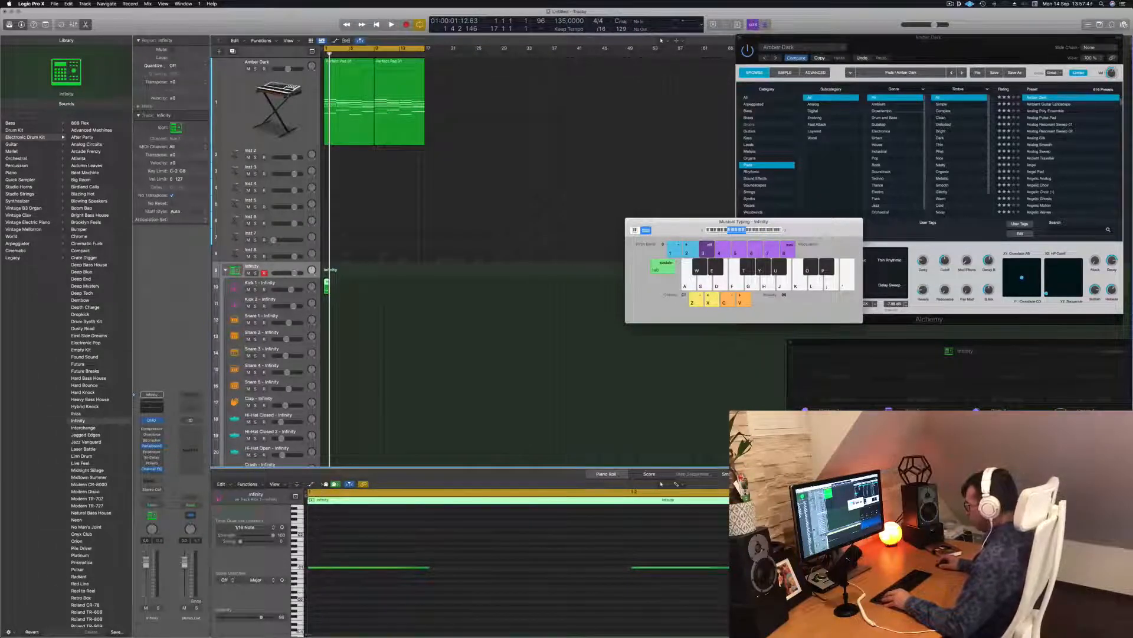
double_click(349, 500)
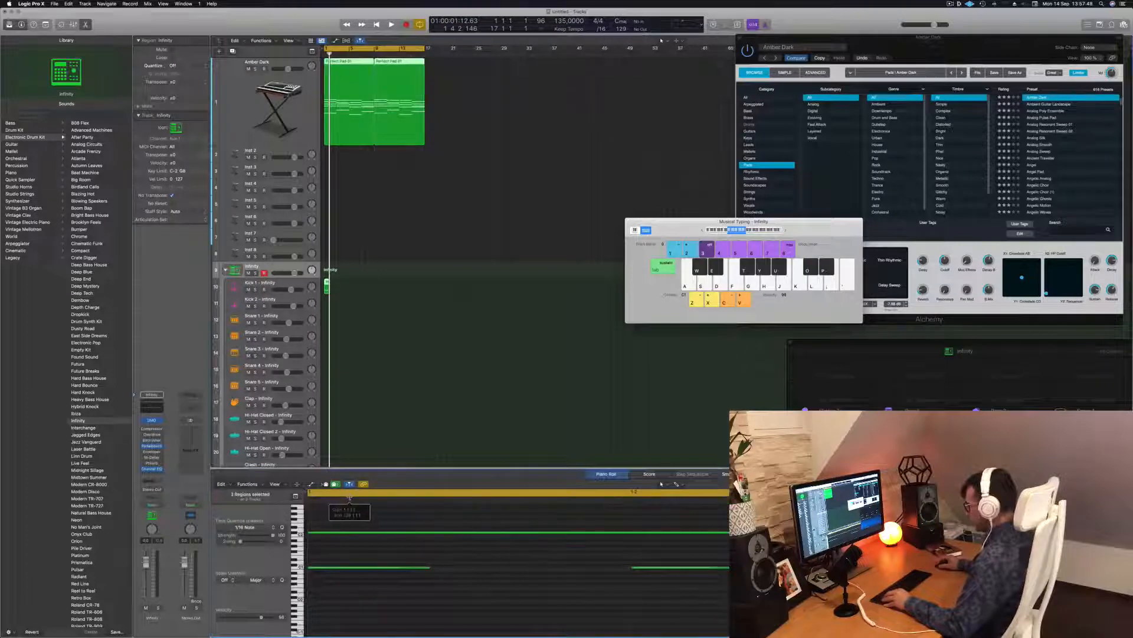
scroll(360, 557, "down", 4)
scroll(361, 559, "right", 5)
left_click(337, 282)
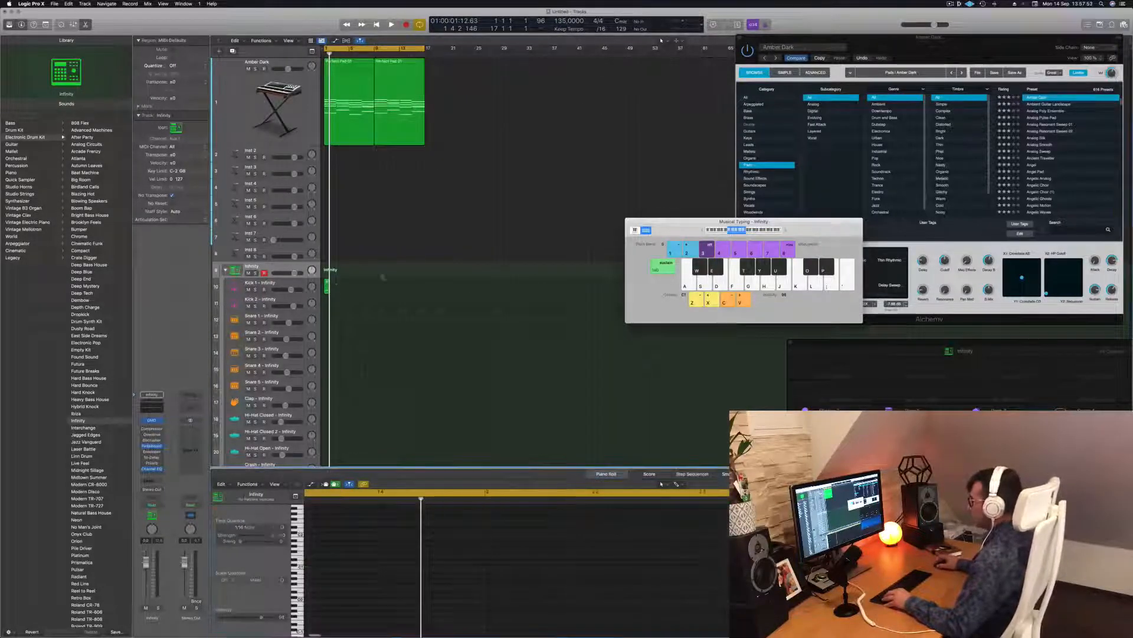
left_click(327, 285)
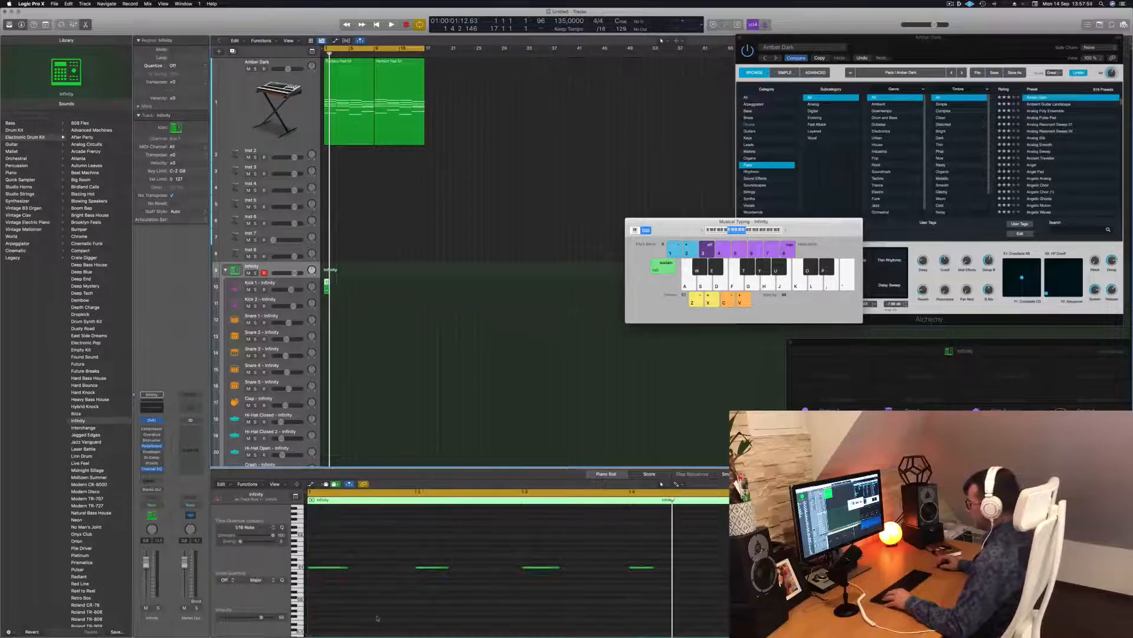
key("space")
key("space")
Step: Transpose the four kick notes up and back down while auditioning them
left_click_drag(681, 554, 326, 597)
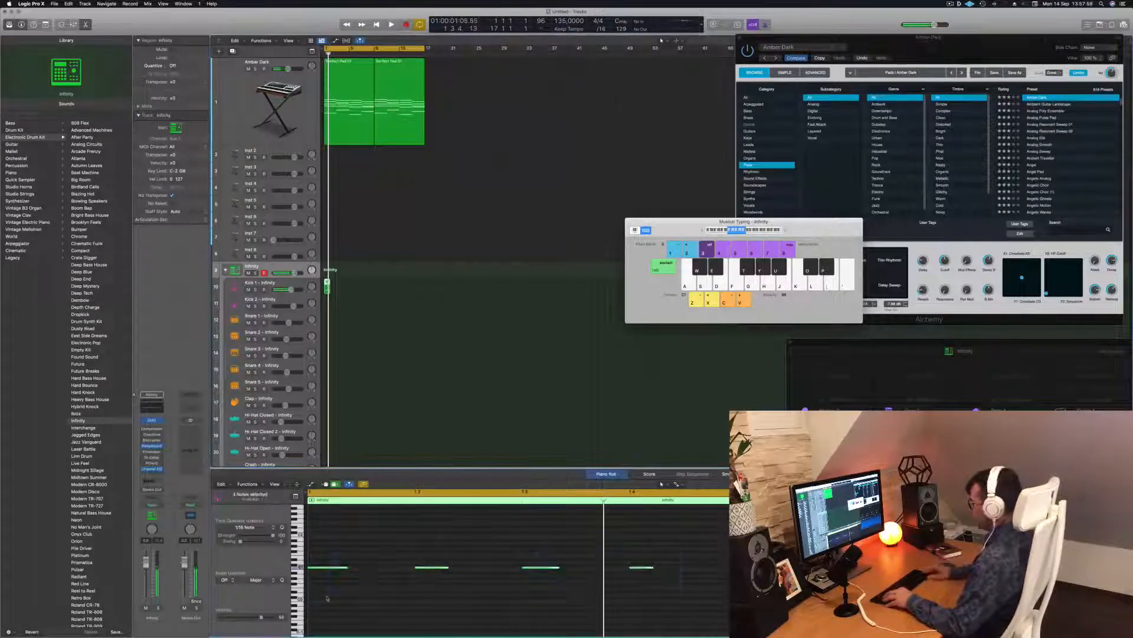
key("alt+Up")
key("alt+Up")
key("alt+Up")
key("alt+Up")
key("space")
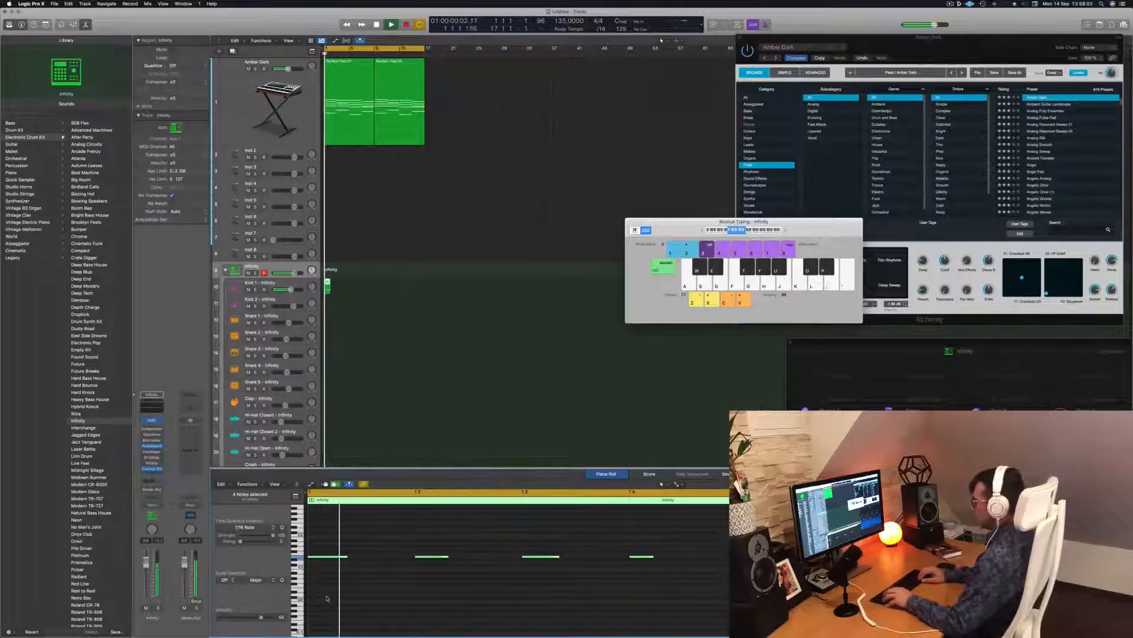
key("alt+Down")
key("alt+Down")
key("alt+Down")
key("alt+Down")
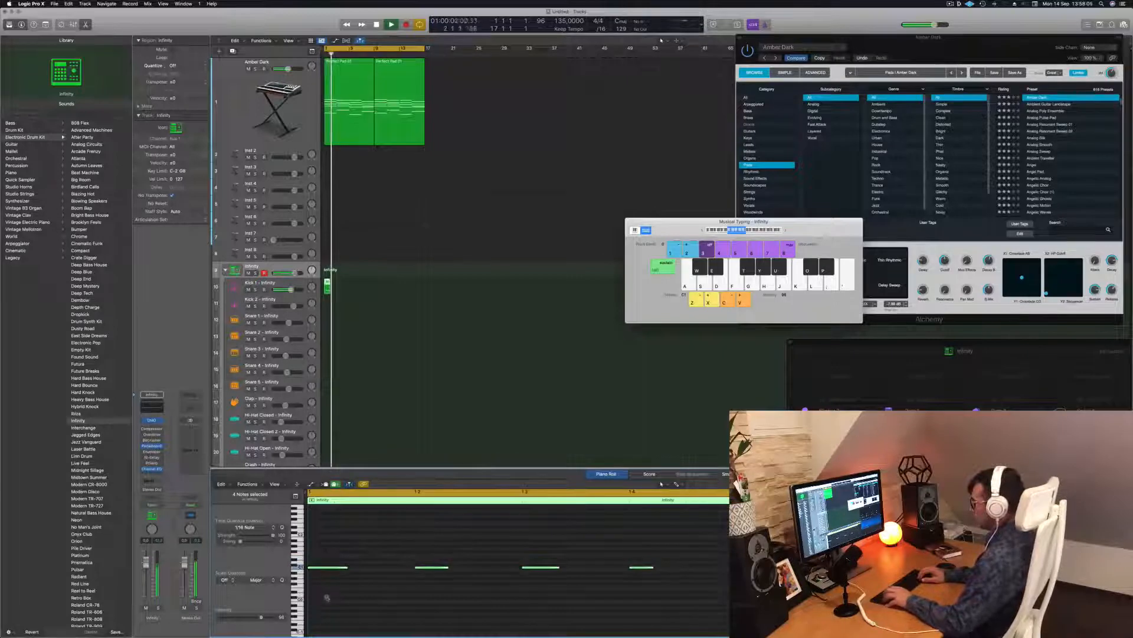
key("space")
Step: Option-drag copies of the kick region along Kick 1 to fill the following bars
left_click_drag(326, 288, 328, 303)
key("space")
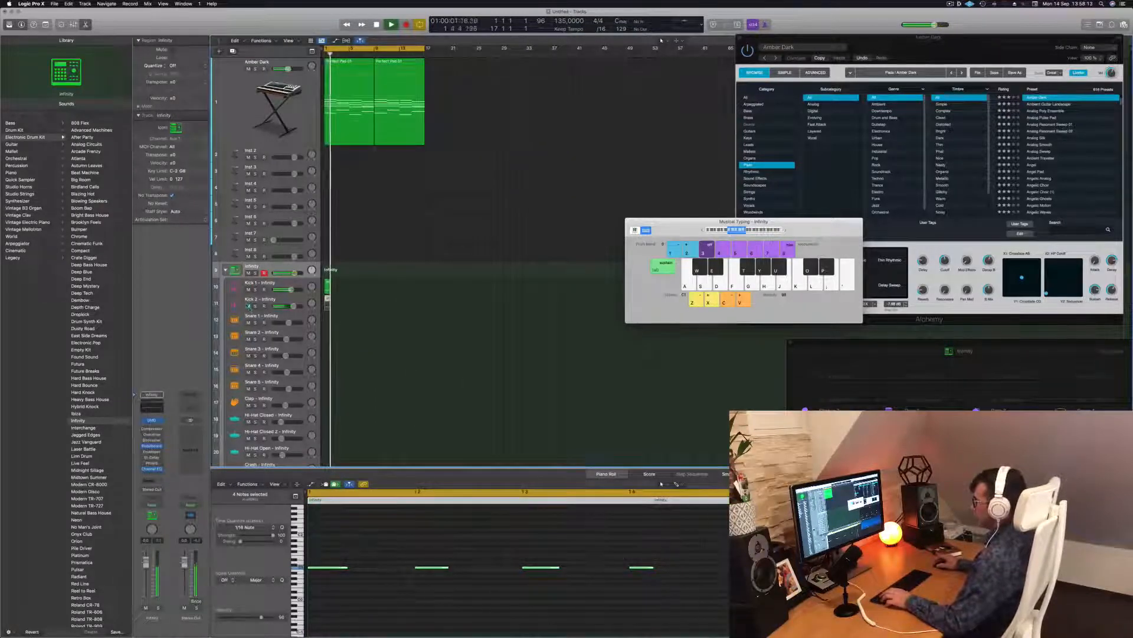
left_click(327, 284)
left_click_drag(327, 284, 341, 287)
left_click(326, 288, "shift")
left_click_drag(355, 296, 381, 291)
key("space")
Step: Fill bars 9 to 17 with kick copies, enlarge the Kick 1 row, and play the arrangement
left_click(354, 312)
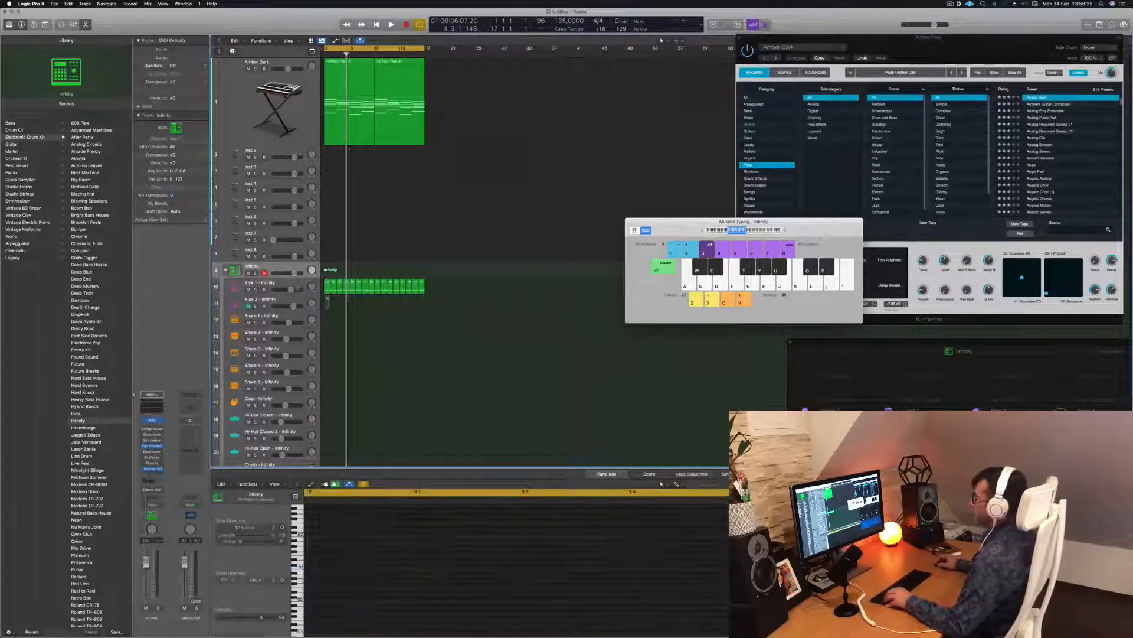
left_click(290, 282)
left_click_drag(281, 295, 280, 325)
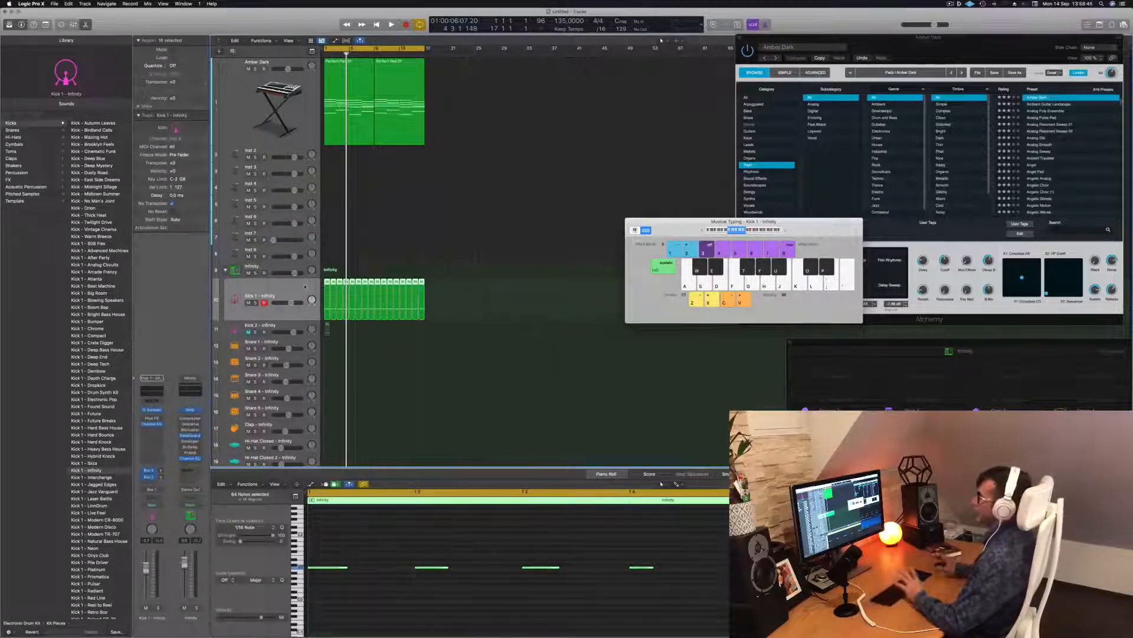
key("space")
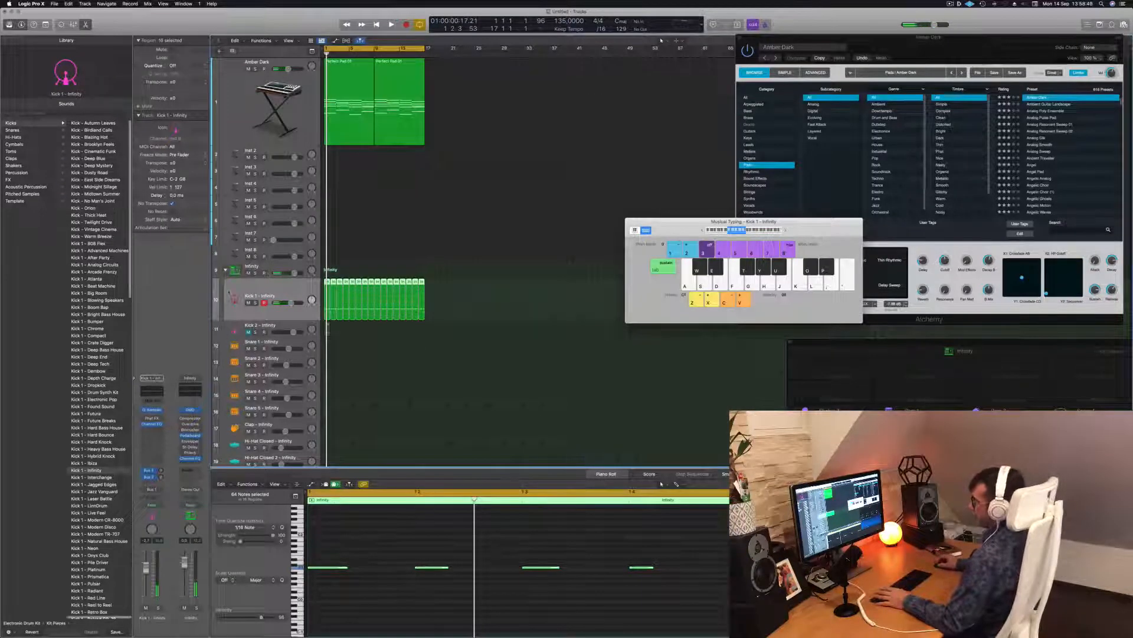
left_click(284, 267)
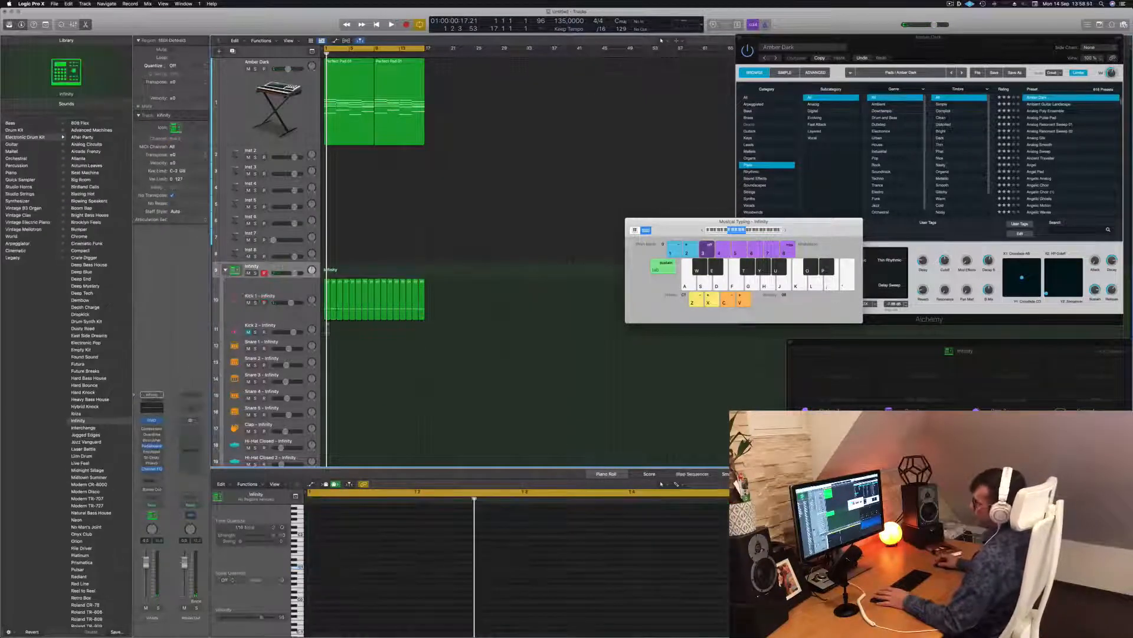
left_click(280, 290)
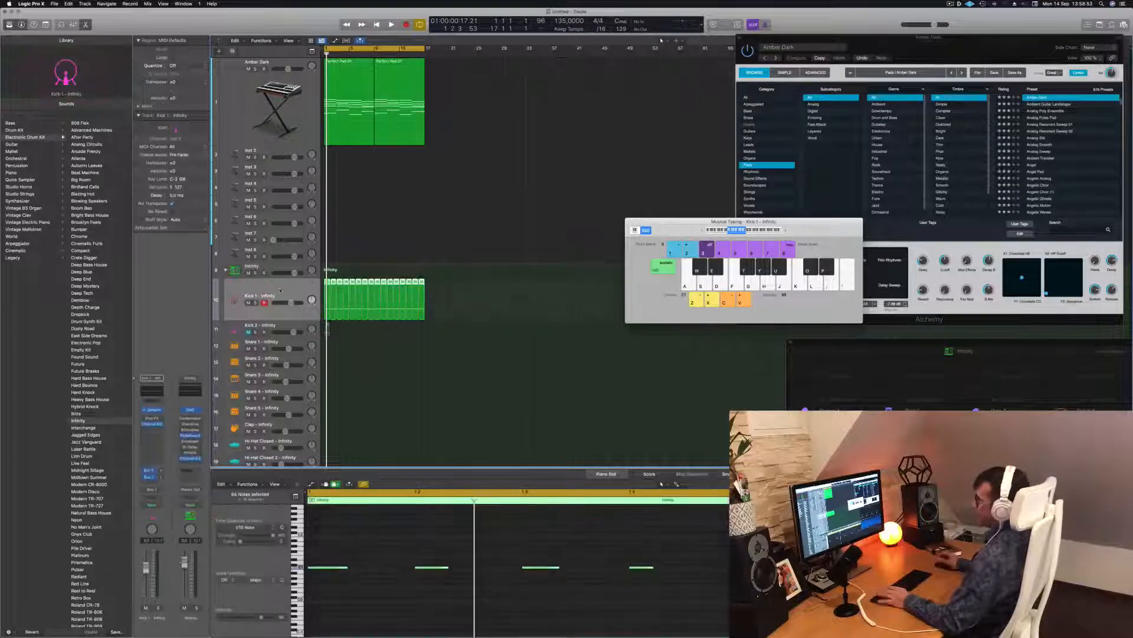
Step: Audition the kick notes, transposing them up and back to their original pitch
key("space")
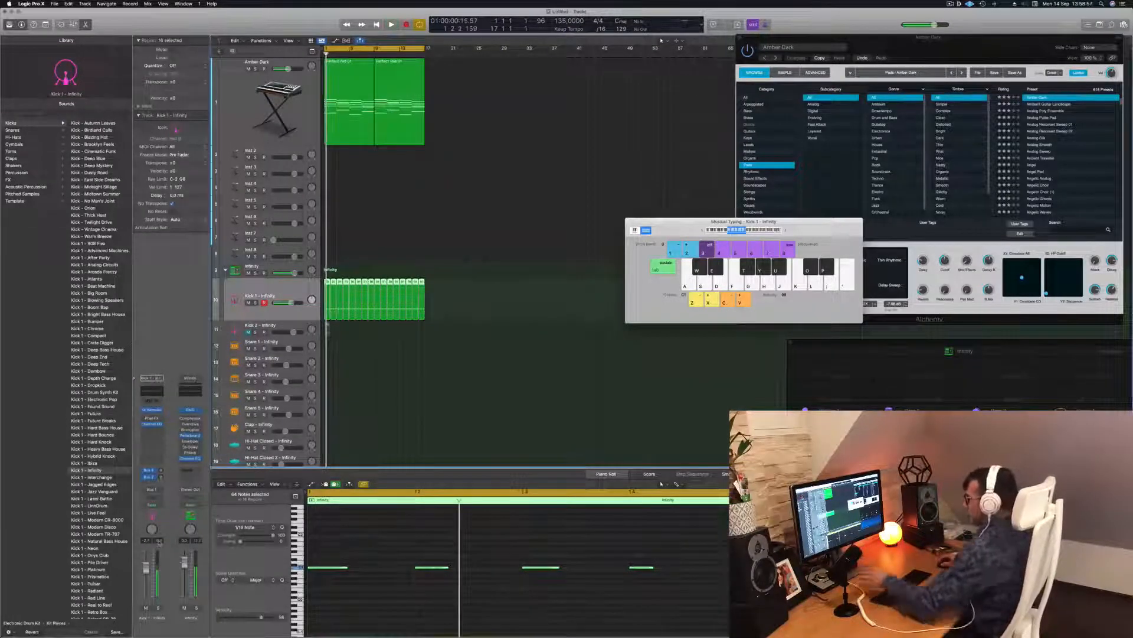
key("space")
key("space")
scroll(369, 595, "down", 5)
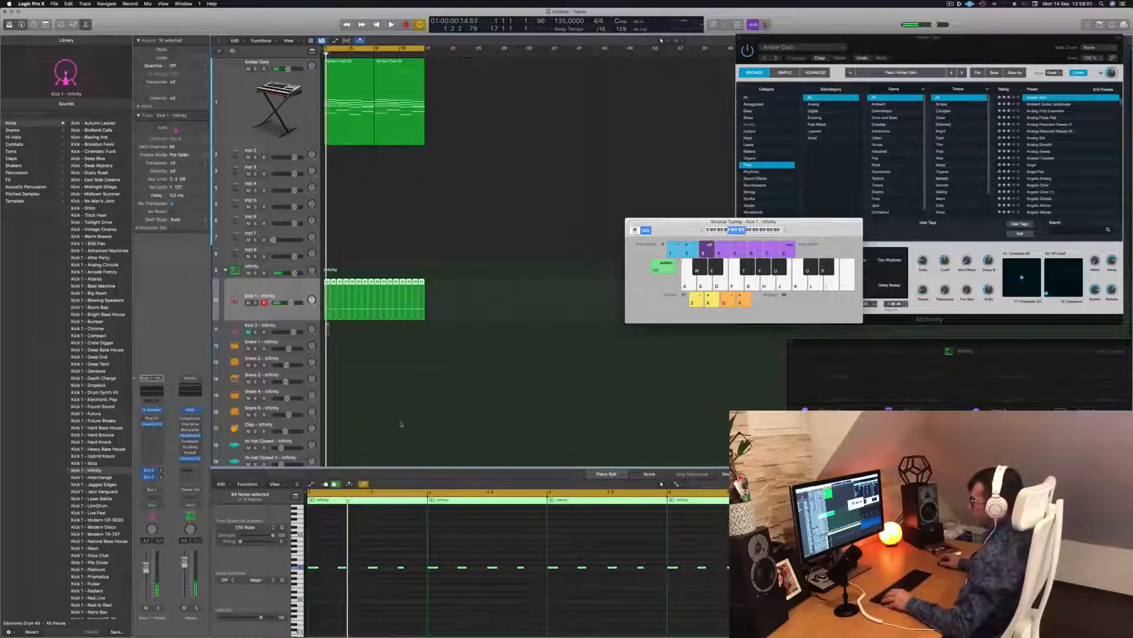
left_click(331, 547)
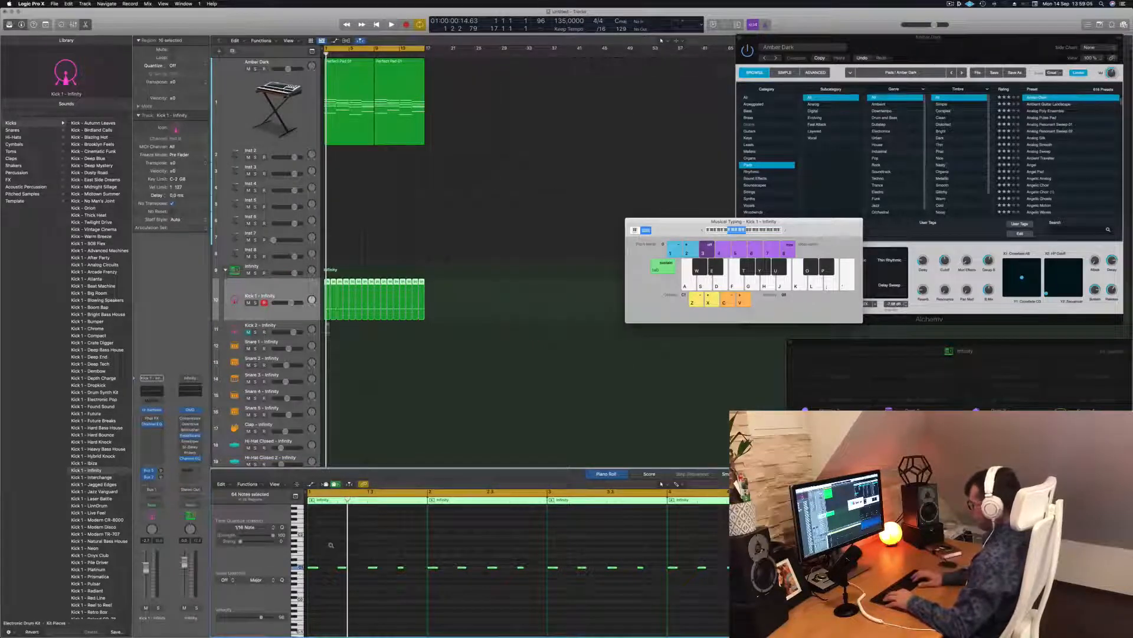
key("space")
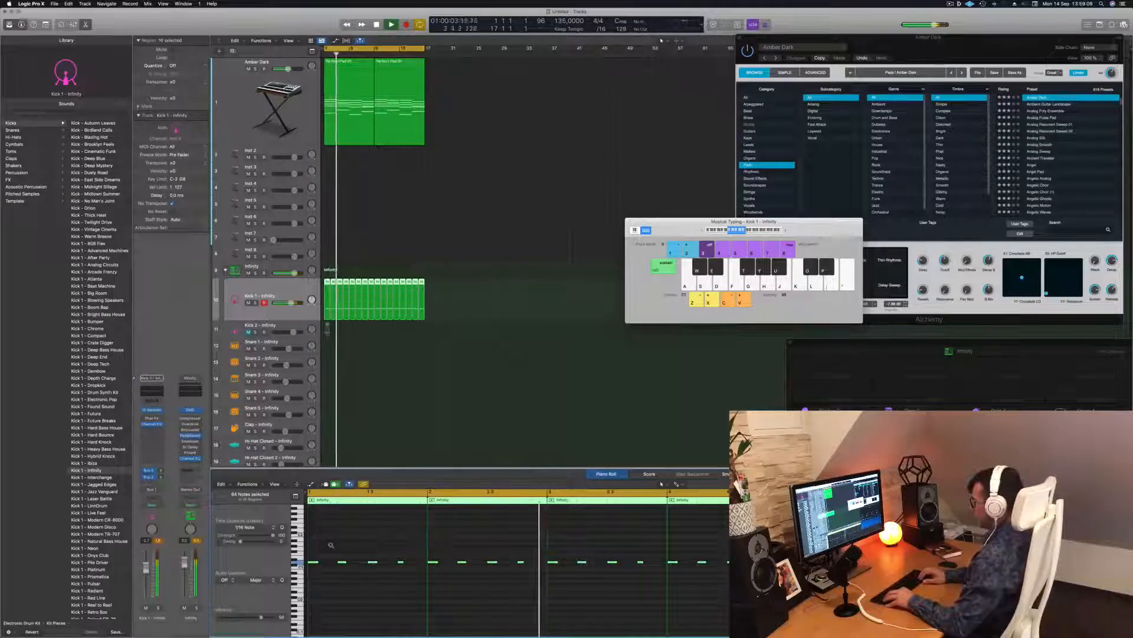
key("alt+Up")
key("alt+Up")
key("alt+Down")
key("alt+Down")
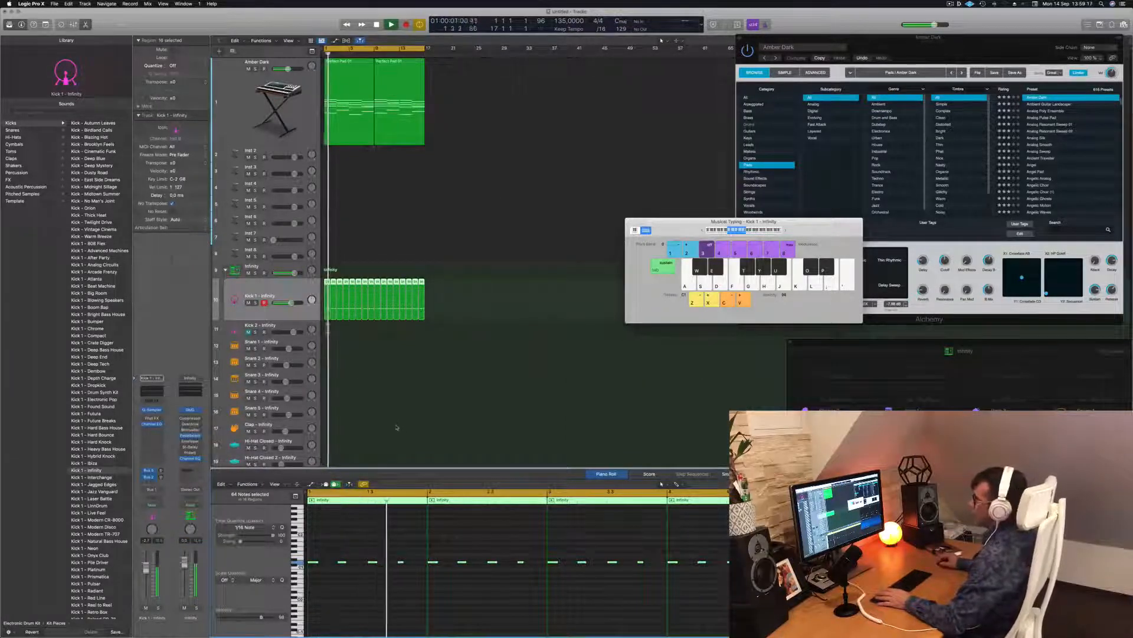
left_click(394, 425)
key("super+a")
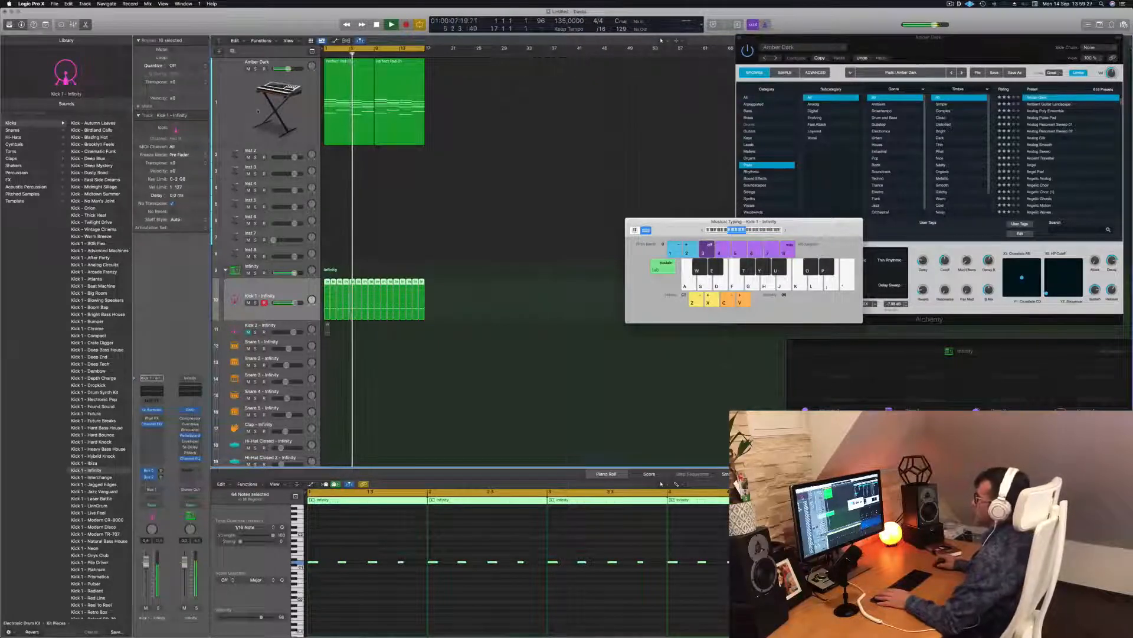
left_click(243, 109)
key("space")
Step: Raise Amber Dark's Alchemy filter cutoff to about 48%, then insert a Channel EQ on its channel
left_click(152, 463)
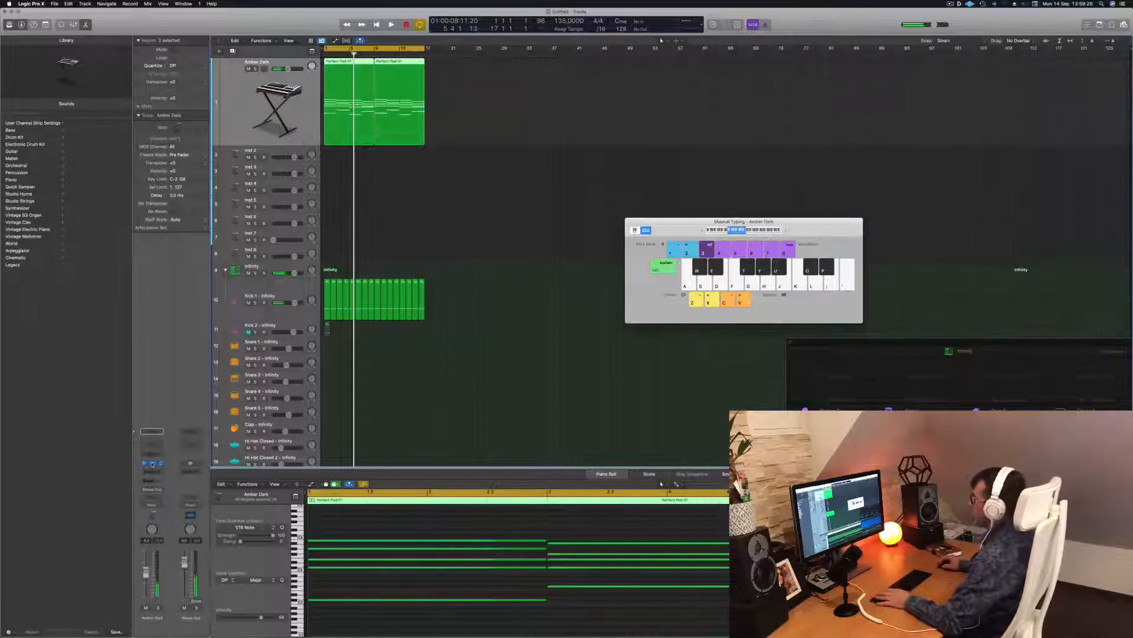
left_click(152, 463)
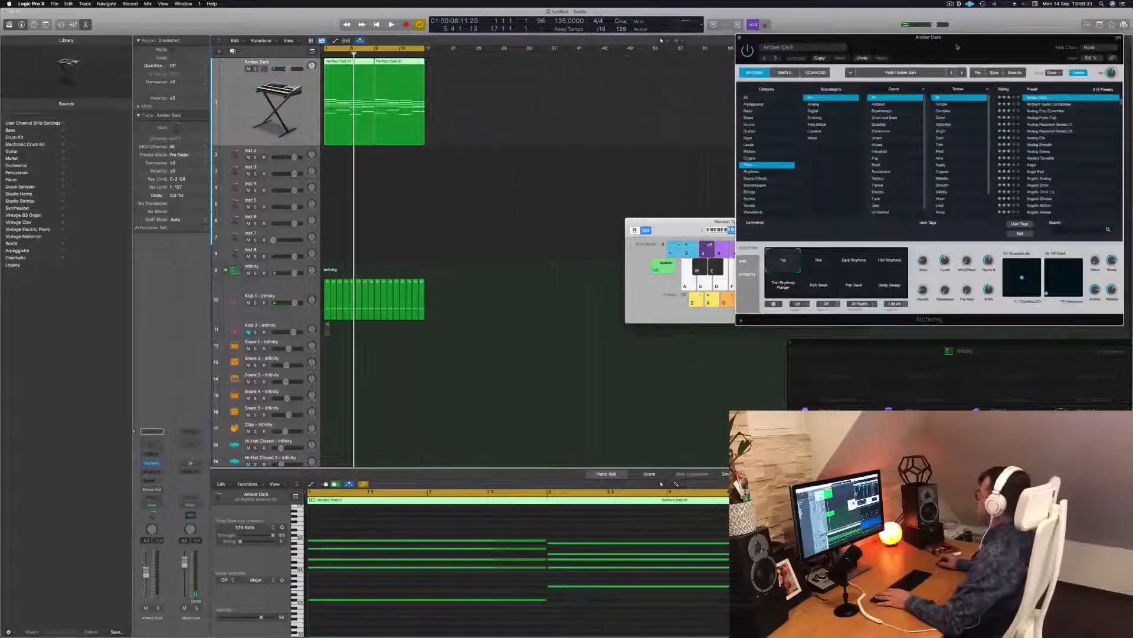
left_click_drag(957, 47, 800, 53)
key("space")
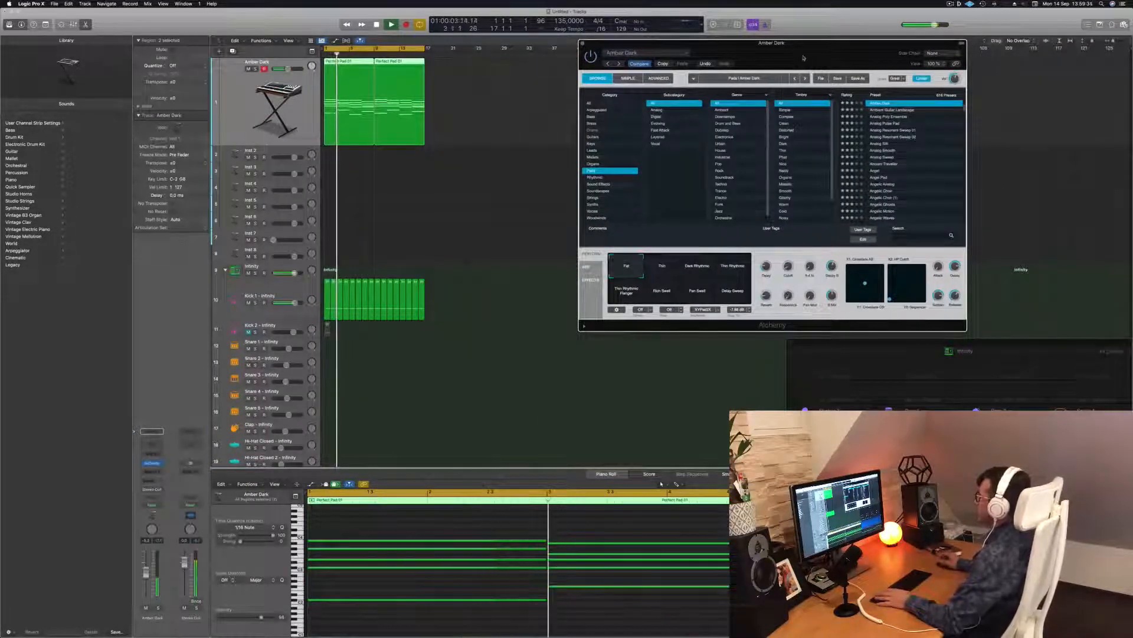
left_click_drag(785, 270, 789, 247)
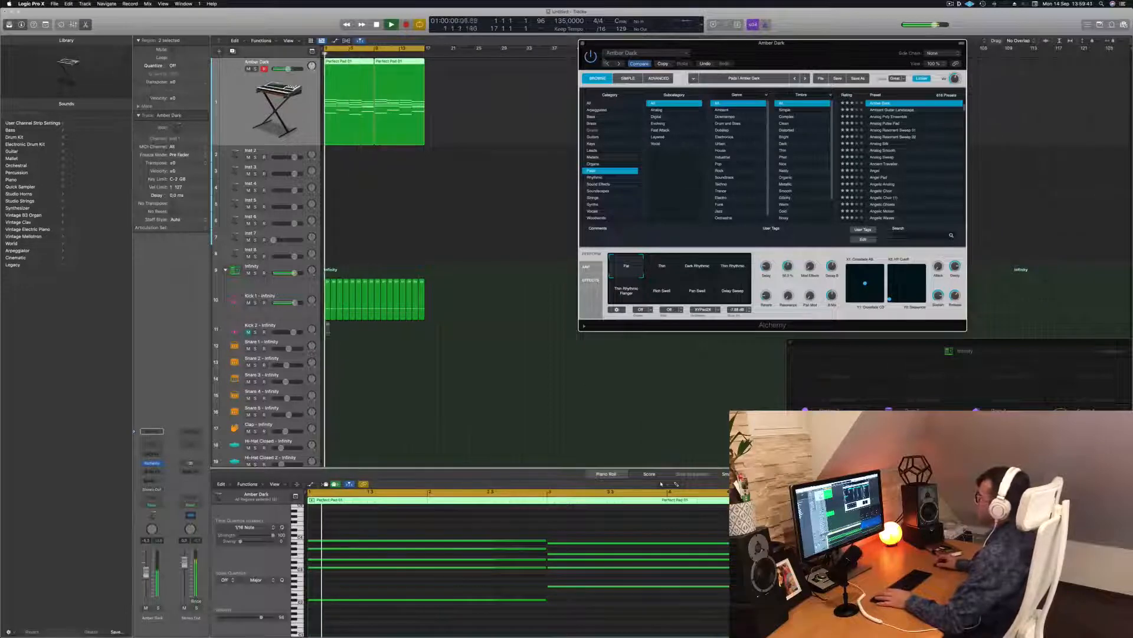
key("space")
key("super+w")
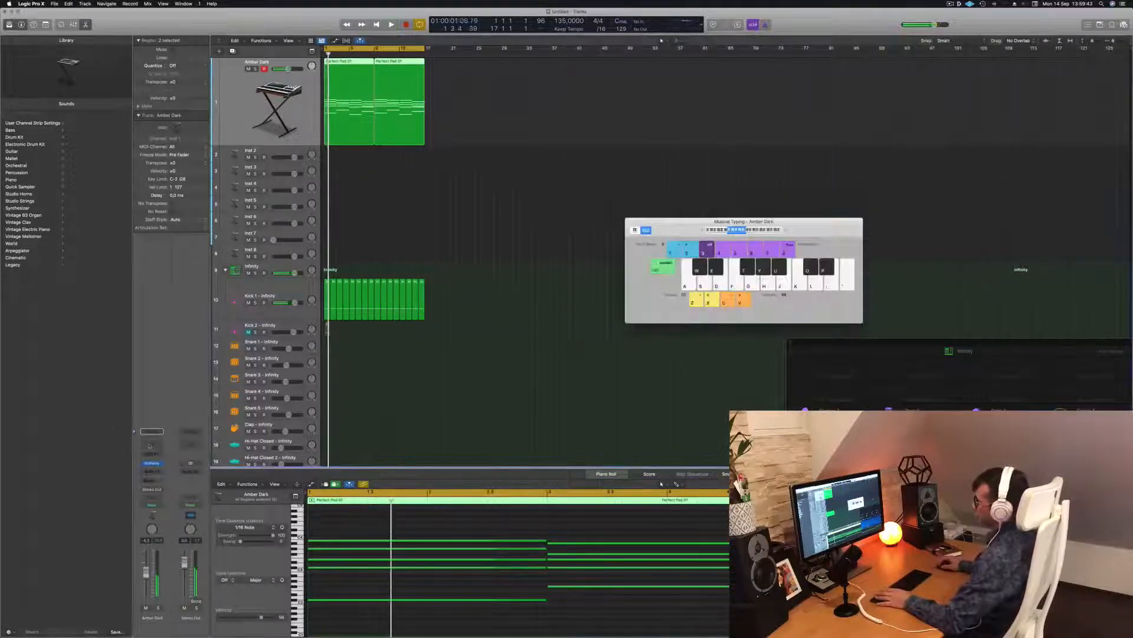
left_click(150, 446)
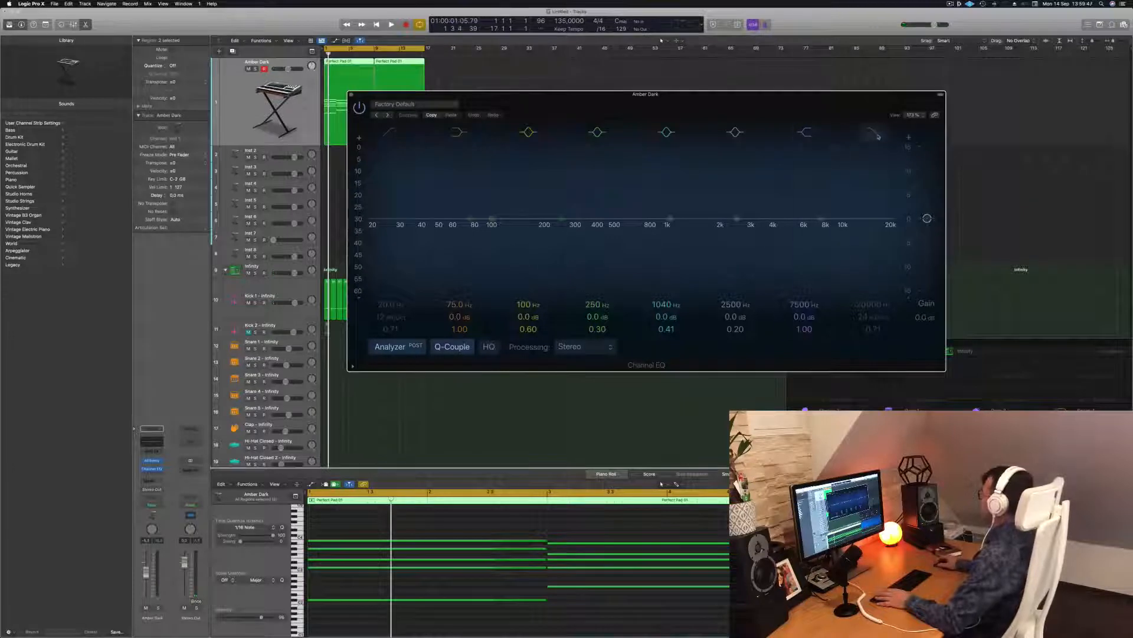
Step: Enable the Channel EQ high cut and lower it below 1 kHz, around 665 Hz
left_click(877, 135)
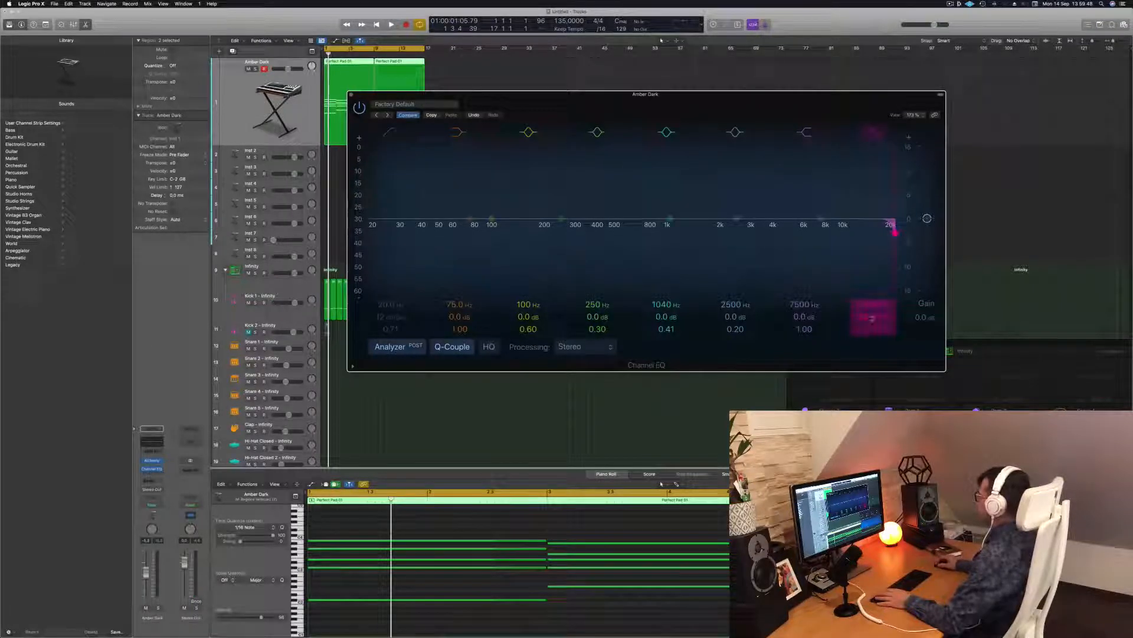
left_click_drag(895, 232, 705, 235)
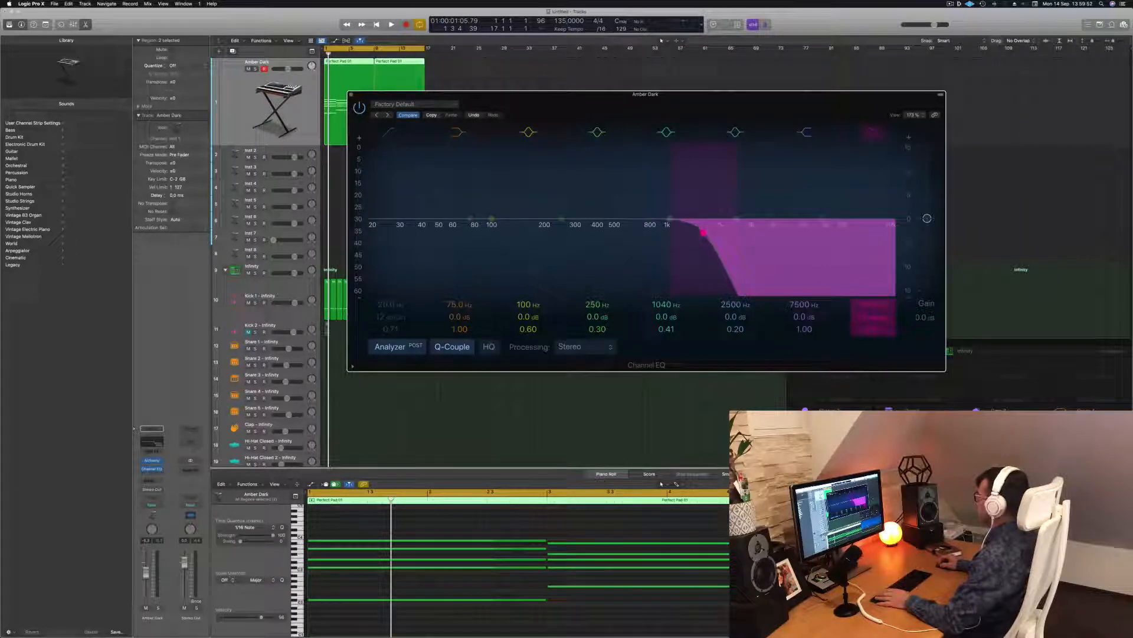
key("space")
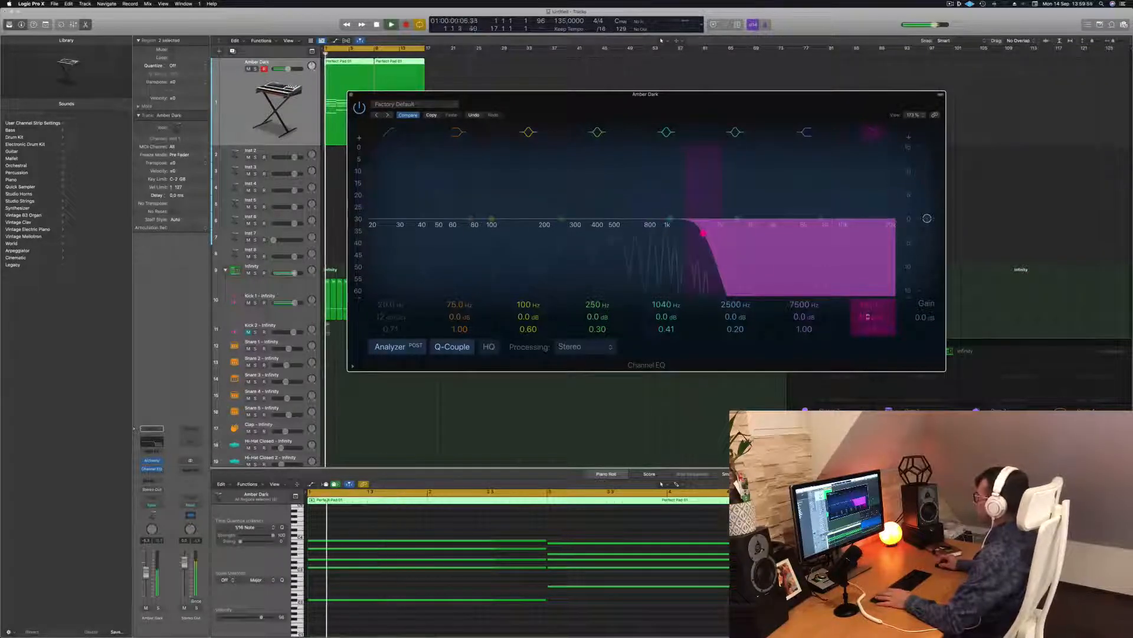
left_click_drag(704, 233, 632, 232)
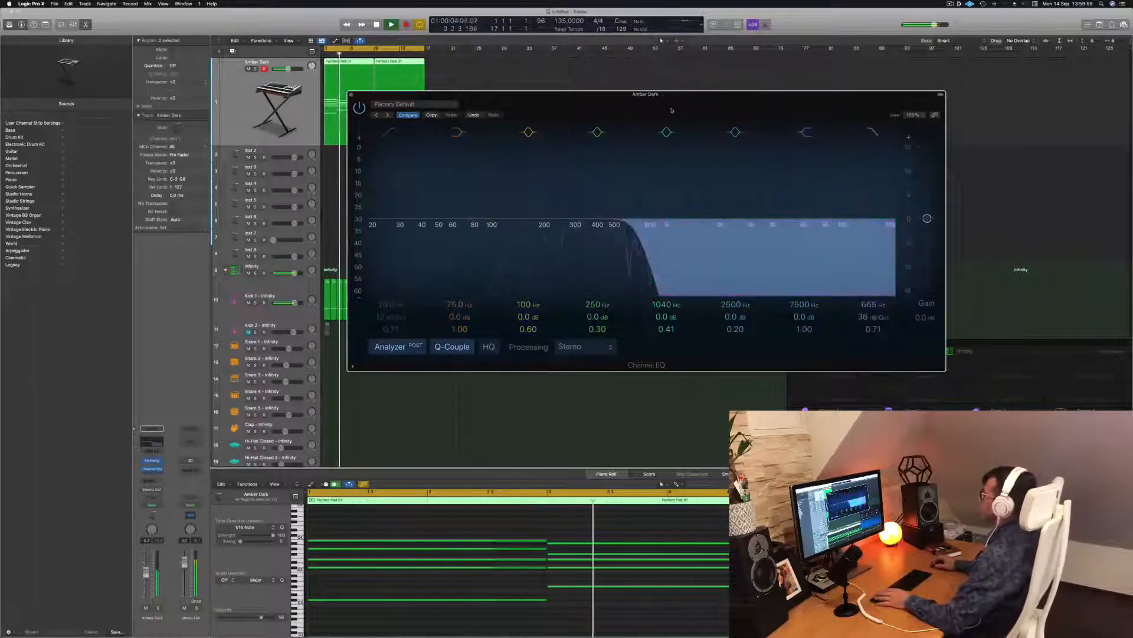
Step: Move the EQ window aside and Option-drag a copy of the one-bar region onto Snare 1
left_click_drag(670, 109, 1014, 126)
left_click(407, 254)
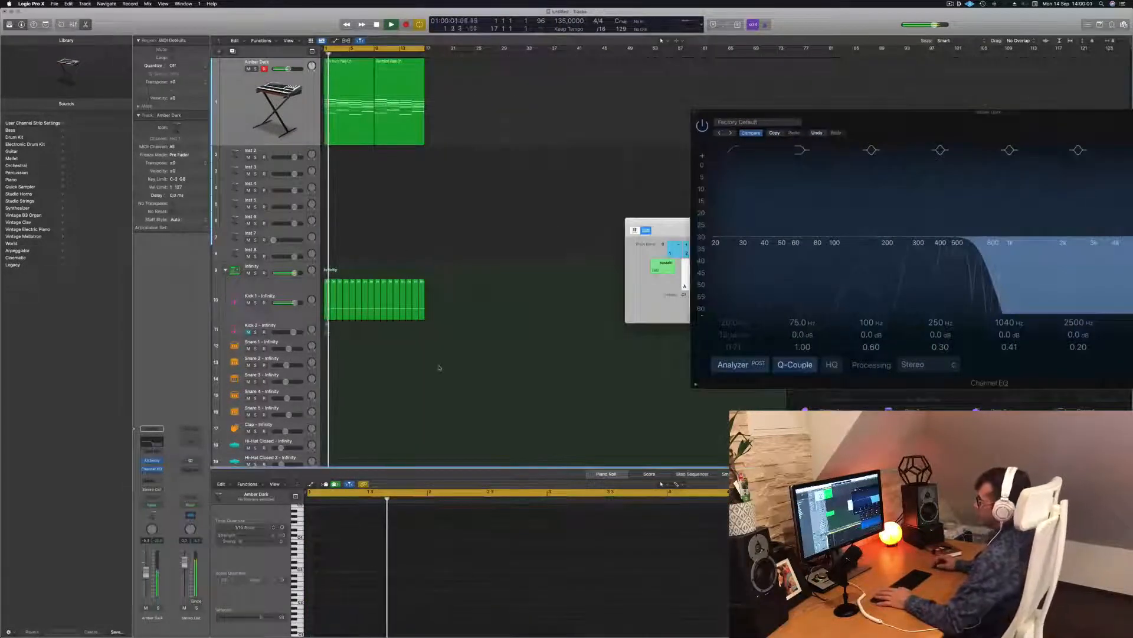
scroll(407, 254, "down", 3)
key("space")
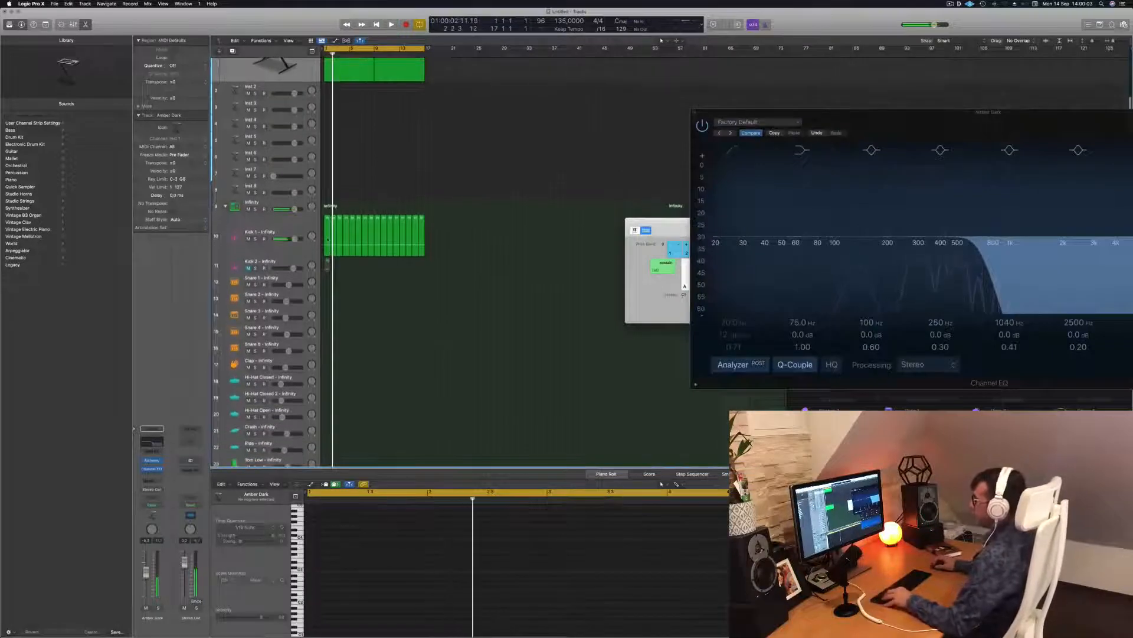
mouse_move(326, 264)
left_mouse_down()
mouse_move(328, 302)
mouse_move(327, 280)
left_mouse_up()
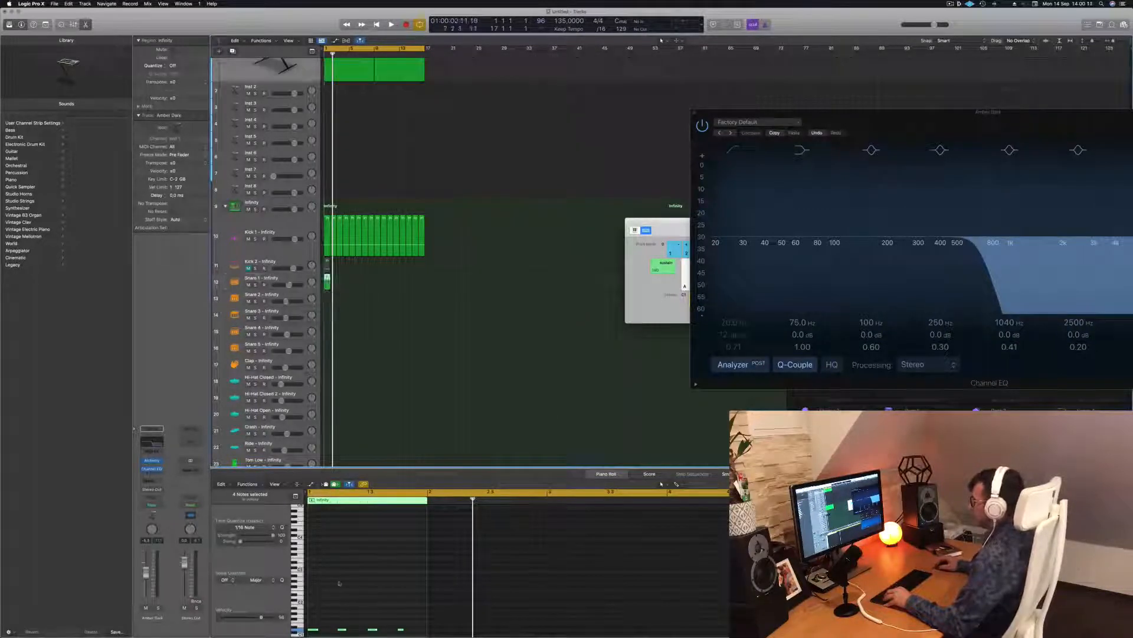
Step: Delete the unwanted middle note from the Snare 1 region, leaving two snare hits
scroll(341, 584, "down", 4)
left_click_drag(416, 593, 306, 610)
left_click(334, 606)
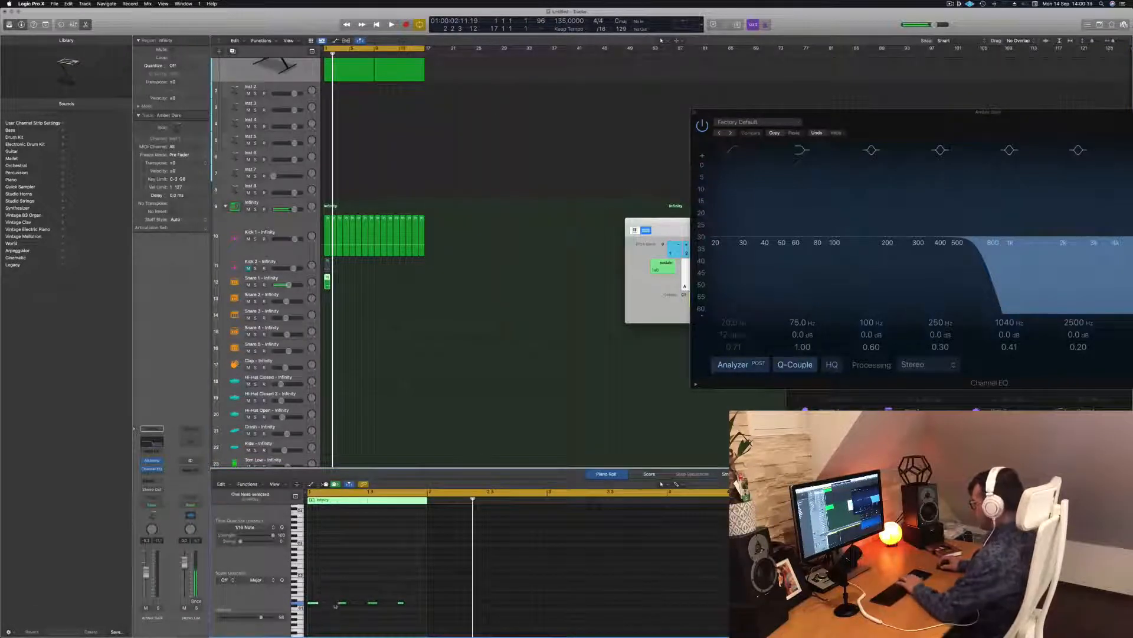
key("Delete")
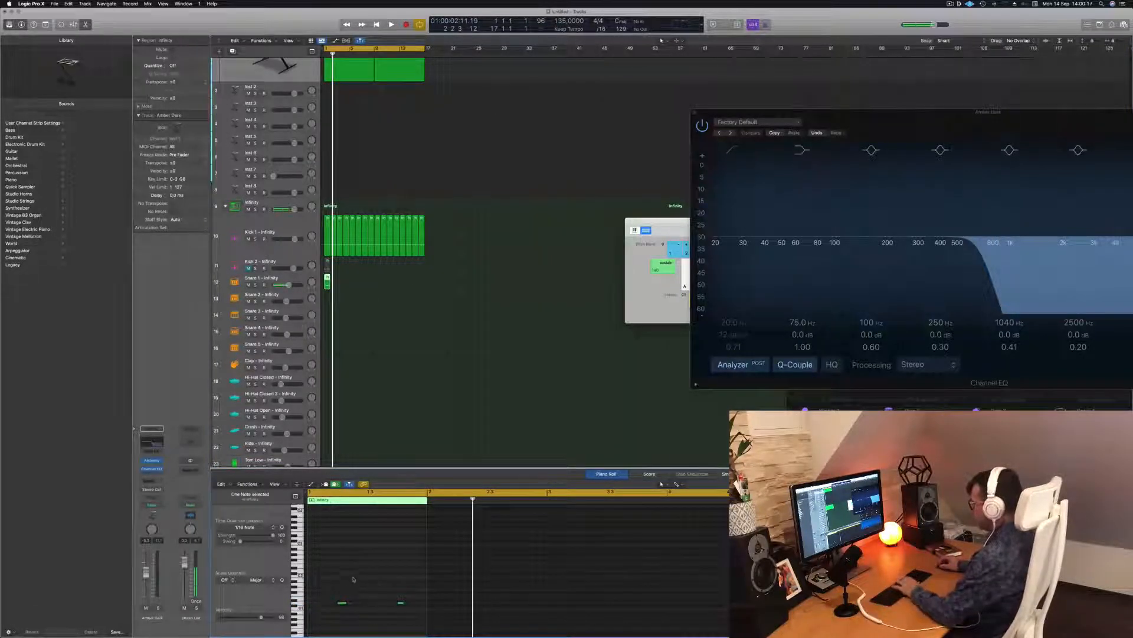
left_click_drag(333, 583, 407, 616)
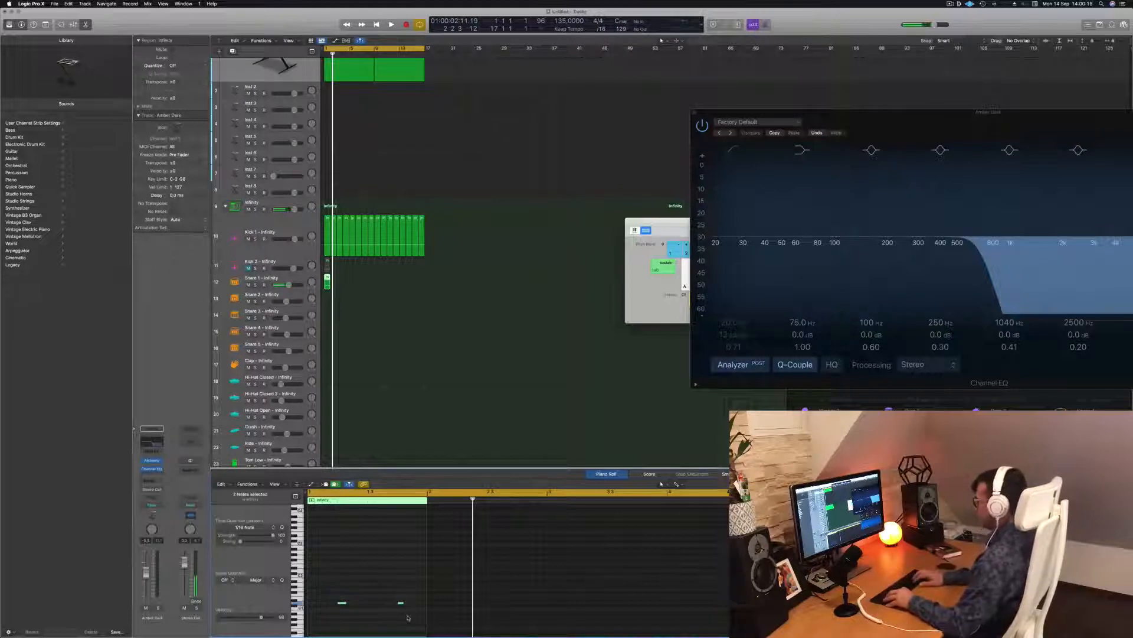
Step: Audition the two-hit snare from bar 1 and copy the region along the Snare 1 track
key("space")
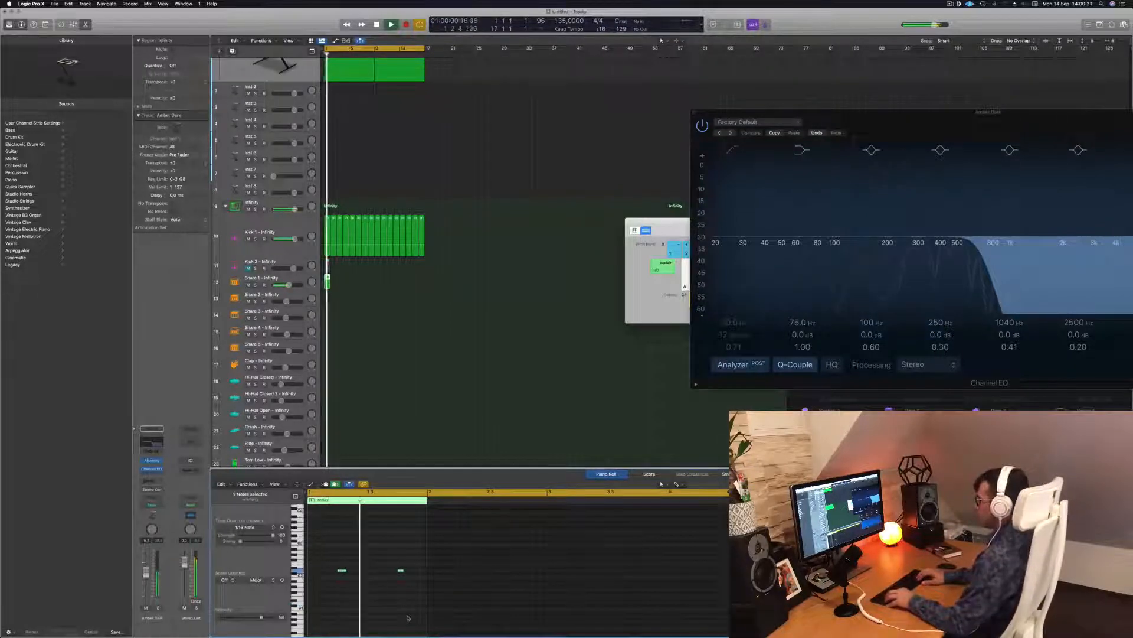
key("Return")
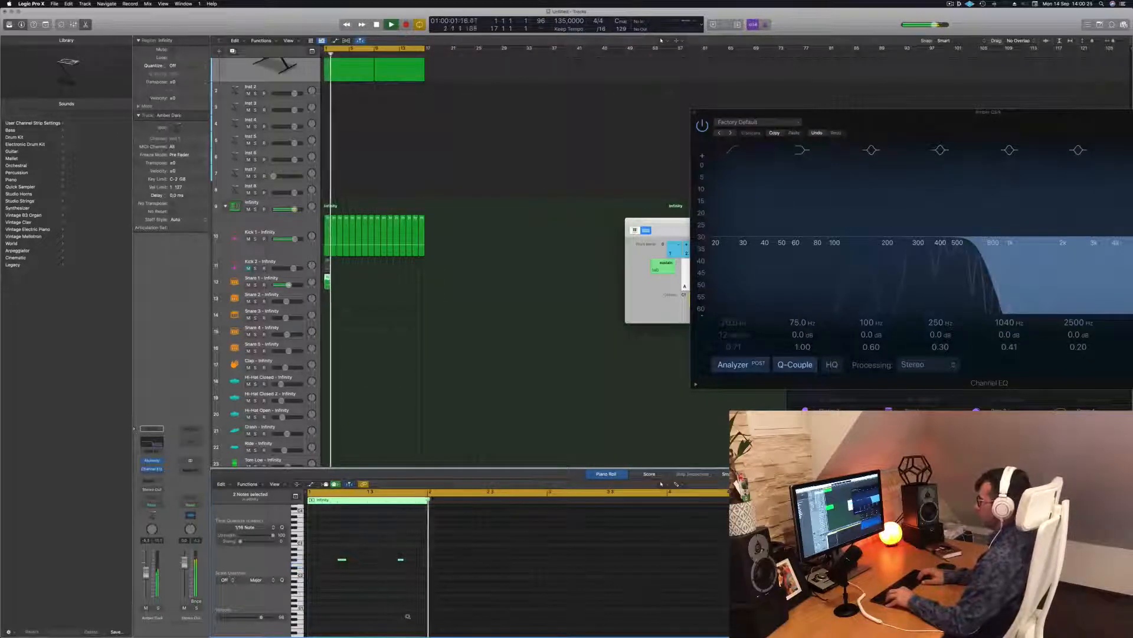
key("Return")
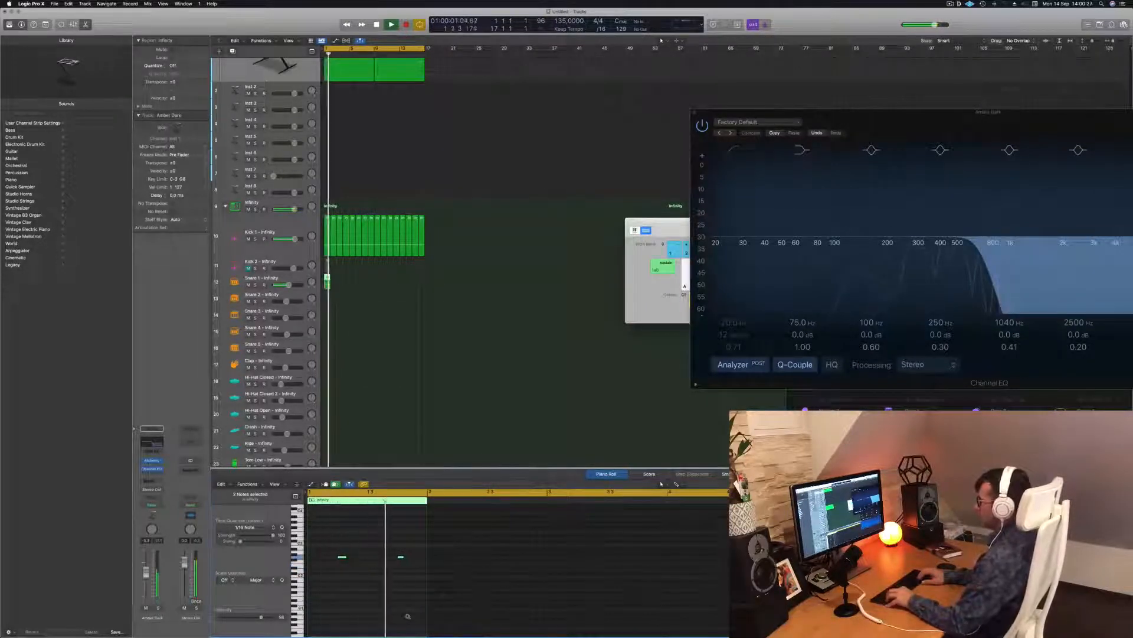
key("Return")
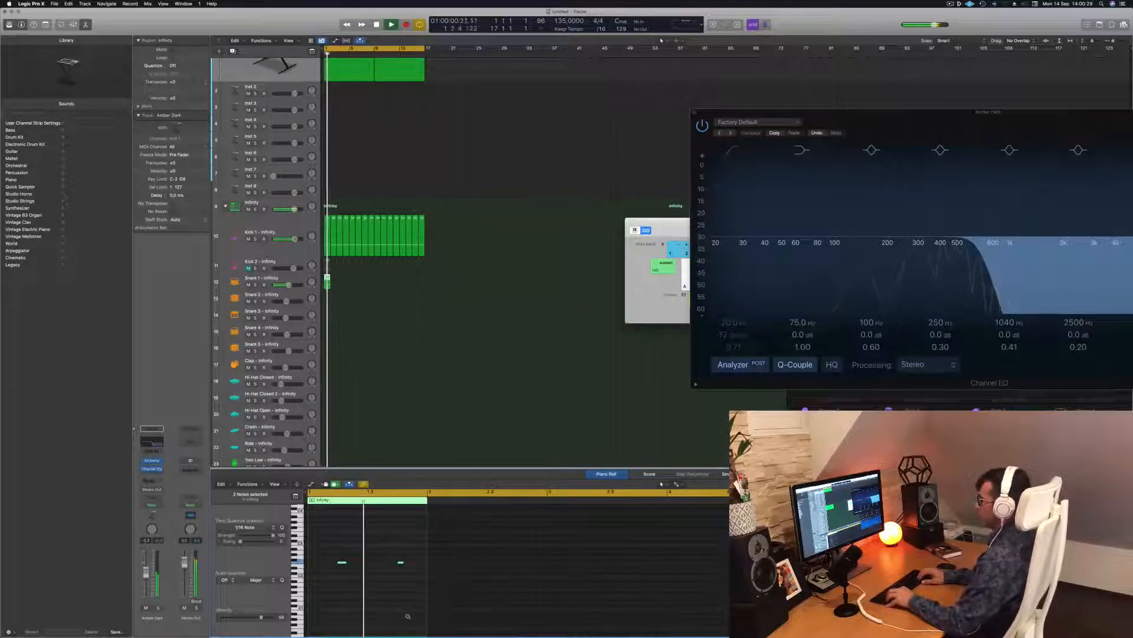
key("Return")
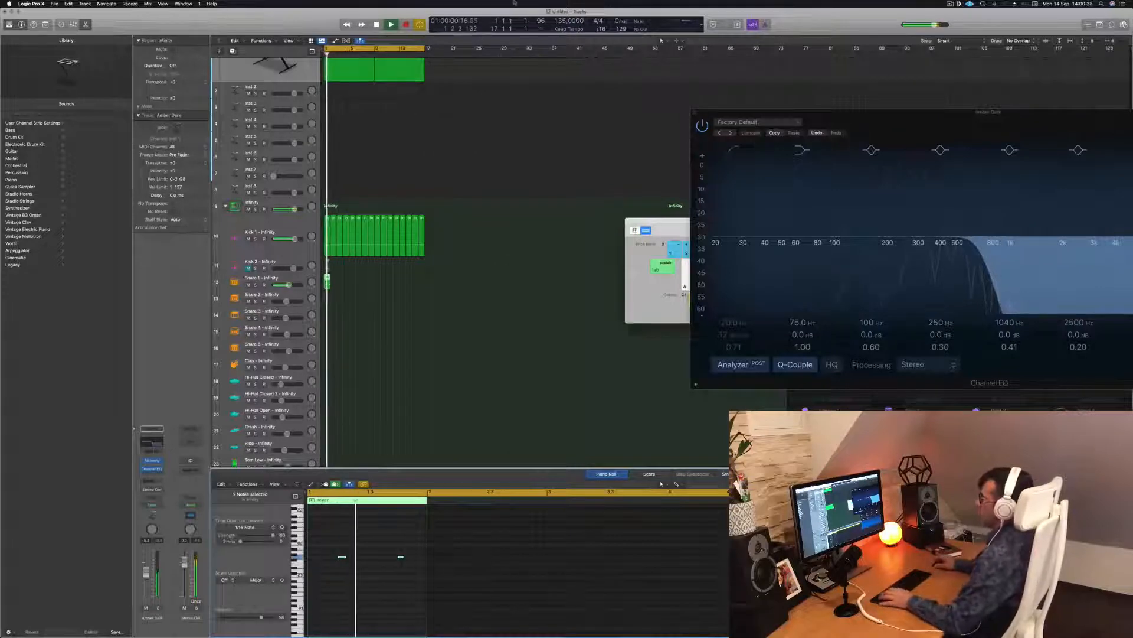
left_click_drag(326, 279, 370, 302)
Step: Copy the first two-hit Snare 1 region onto the Hi-Hat Open track at bar 1
key("Return")
scroll(345, 319, "down", 1)
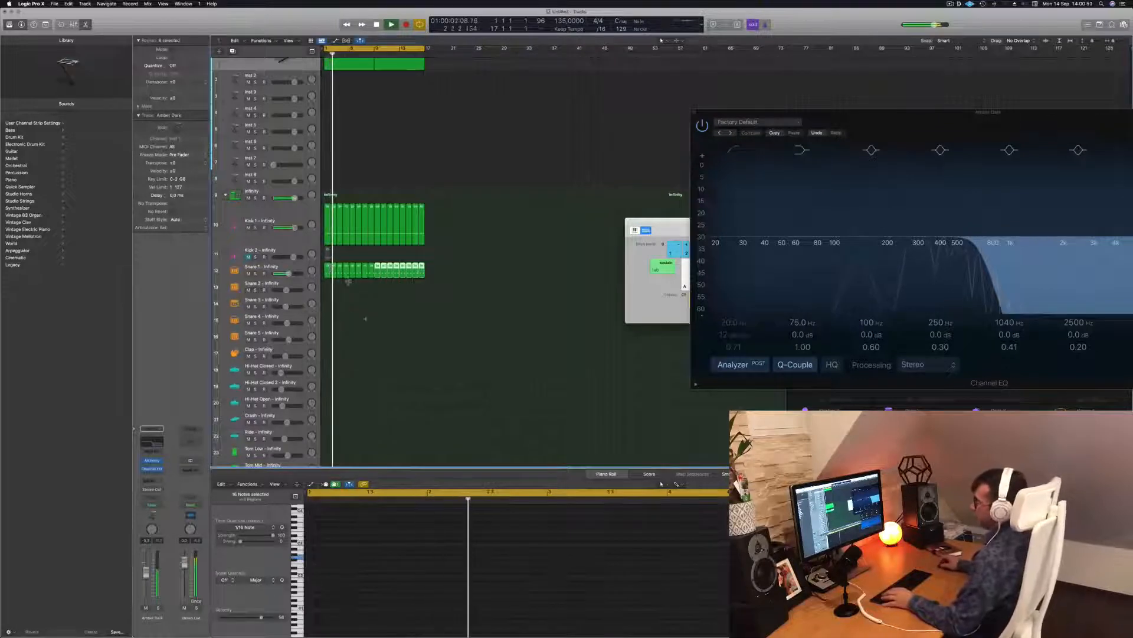
scroll(380, 338, "down", 2)
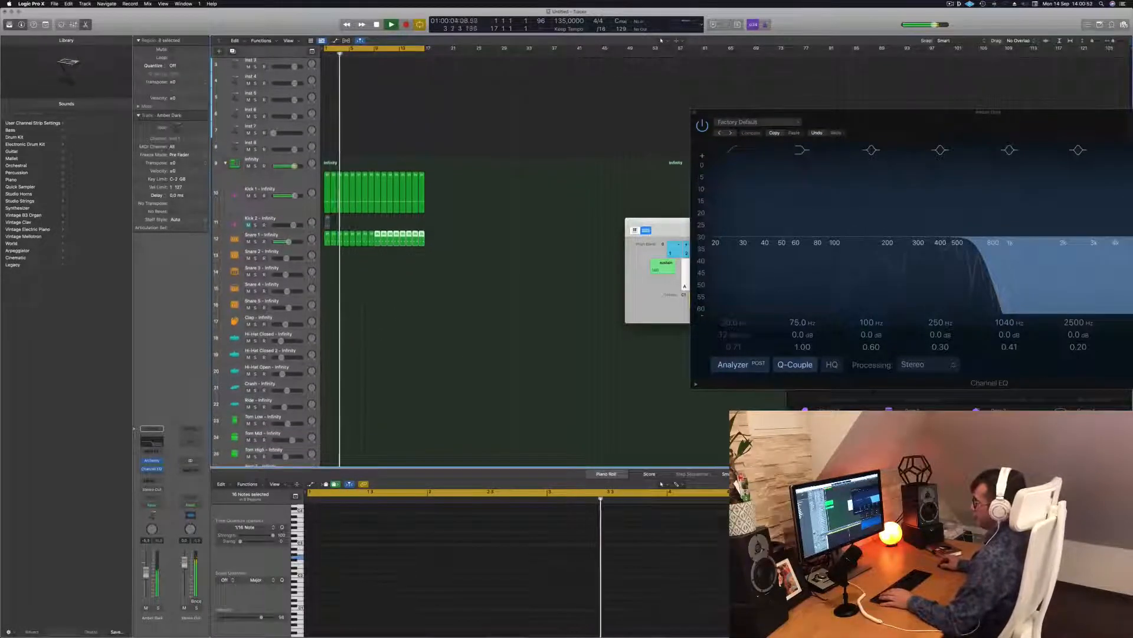
left_click(327, 237)
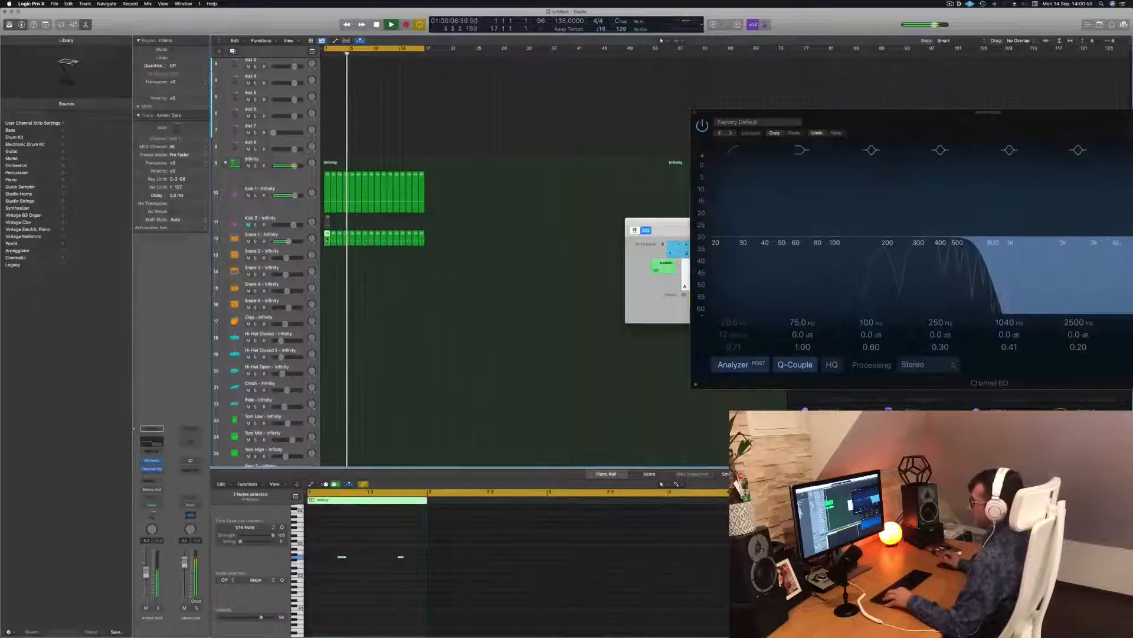
left_click_drag(327, 271, 328, 370)
left_click_drag(328, 546, 434, 586)
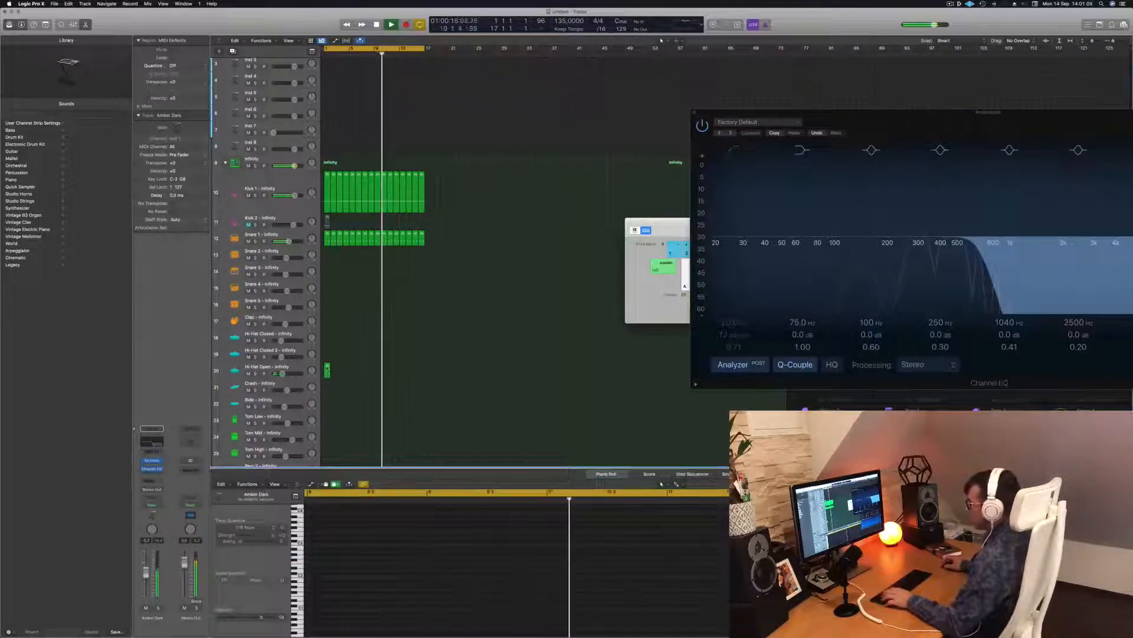
Step: Shift the hi-hat notes earlier, then transpose the four notes down and back up
key("space")
left_click_drag(336, 544, 403, 585)
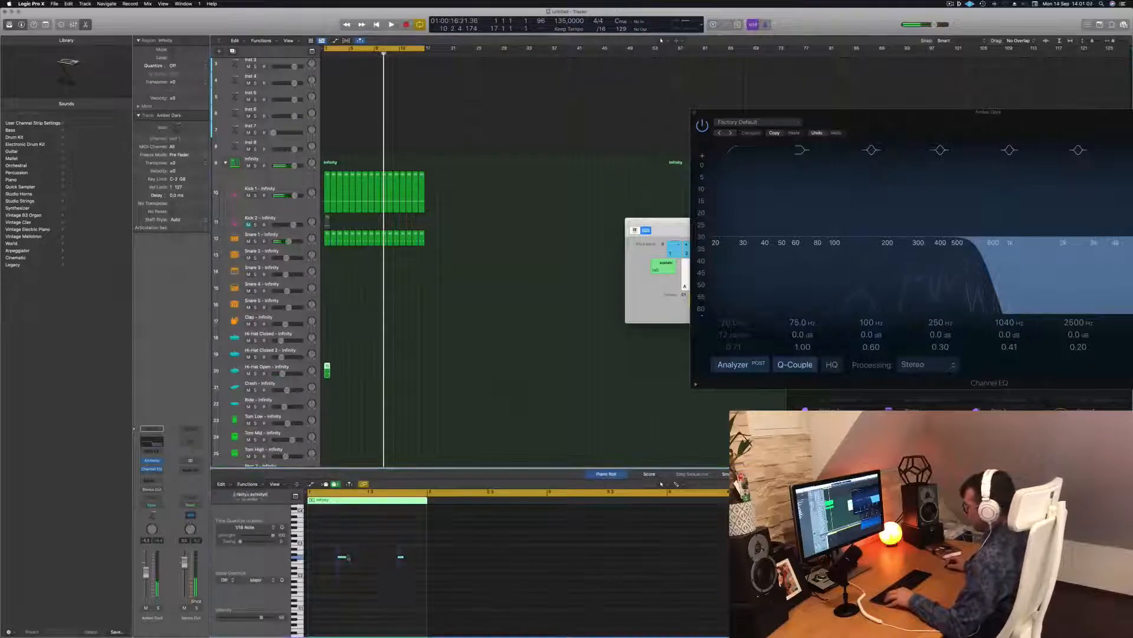
mouse_move(341, 559)
left_mouse_down()
mouse_move(325, 560)
mouse_move(356, 561)
left_mouse_up()
key("space")
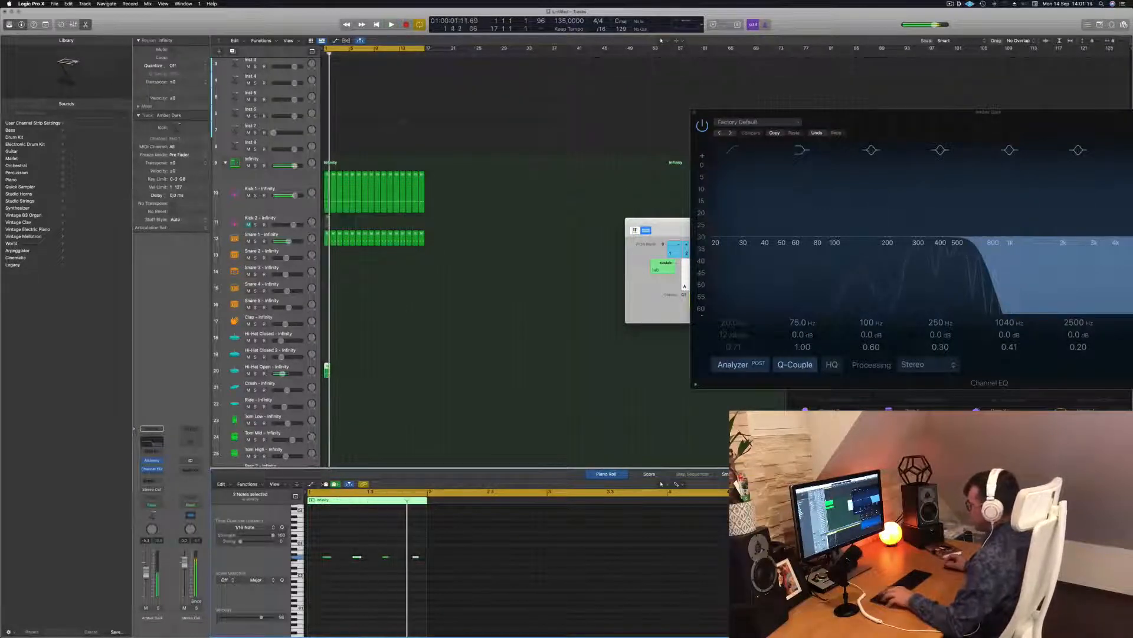
left_click_drag(431, 568, 429, 566)
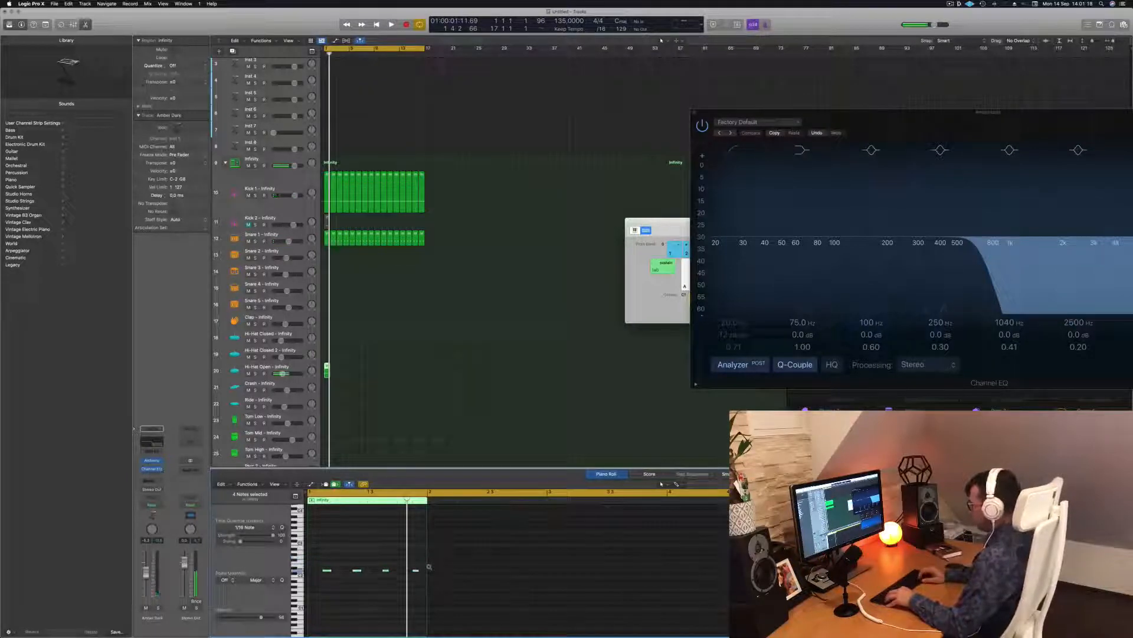
key("space")
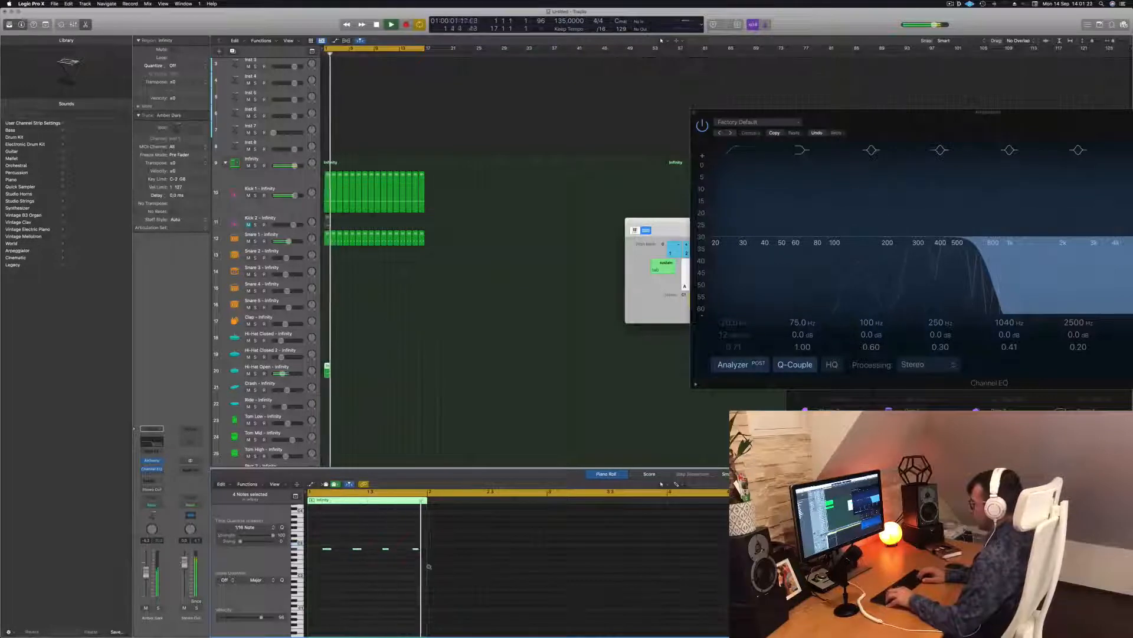
key("alt+Down")
key("alt+Down")
key("Return")
key("alt+Up")
key("alt+Up")
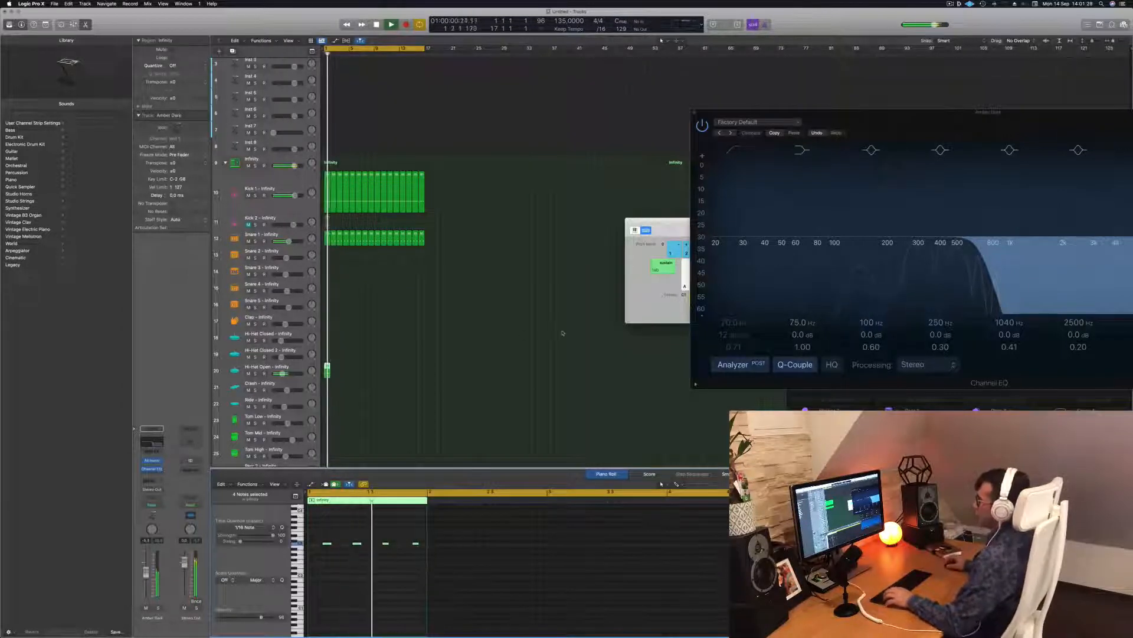
Step: Repeat the Hi-Hat Open region with Cmd+R and copy it along to match the kick and snare
left_click(329, 369)
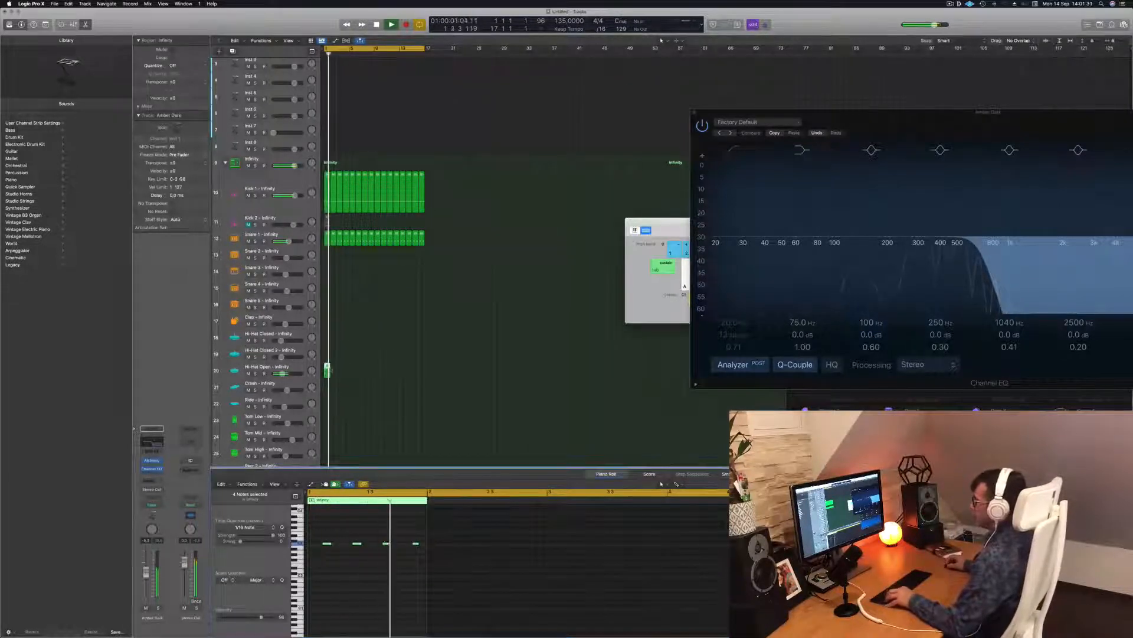
key("super+r")
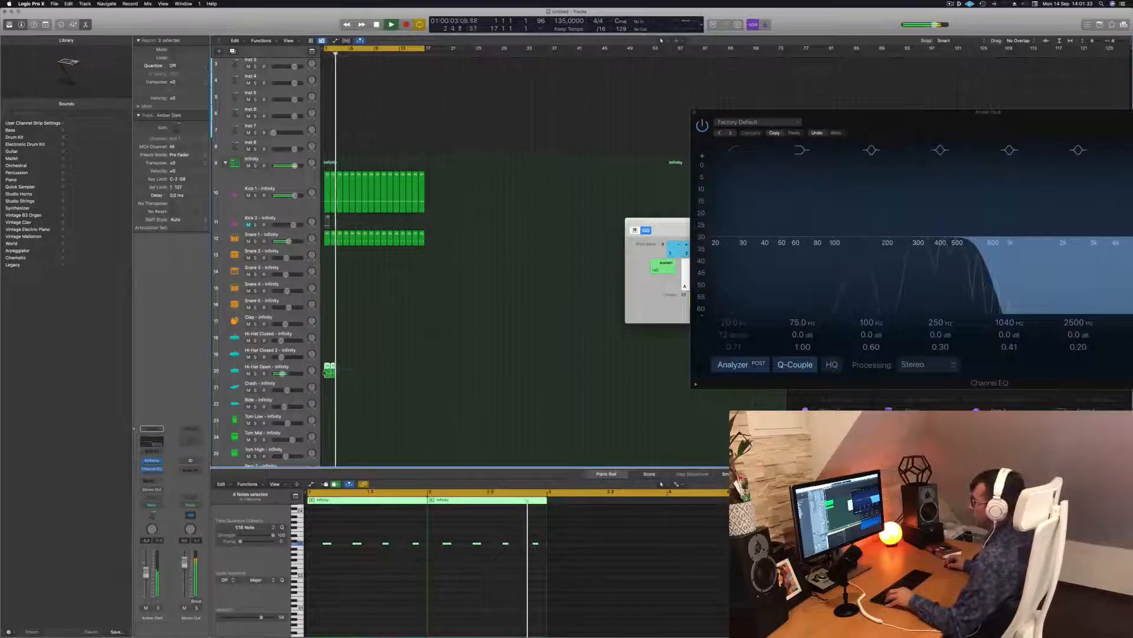
left_click_drag(331, 370, 379, 372)
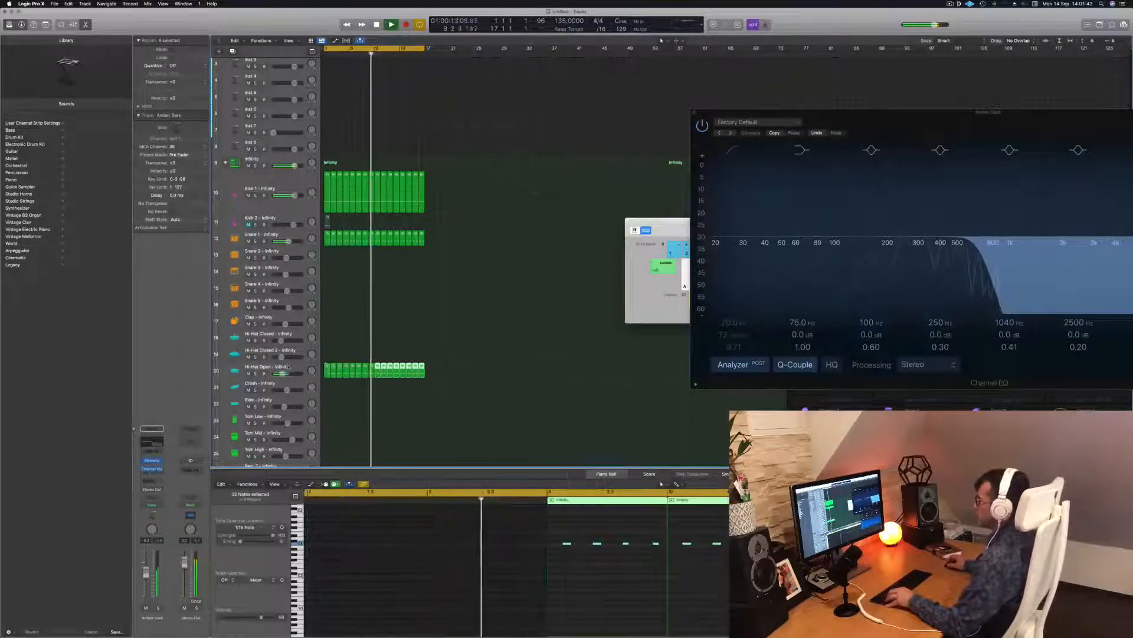
Step: Show the toolbar, enlarge the Hi-Hat Open track with Track Zoom, deselect regions and stop playback
left_click(291, 369)
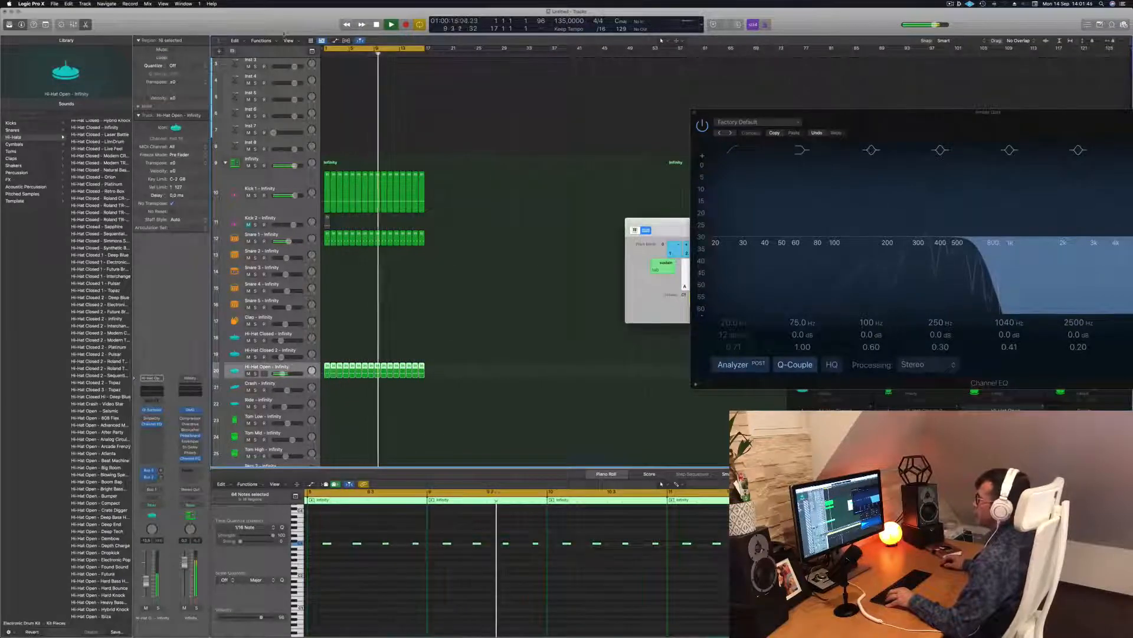
left_click(46, 25)
left_click(133, 45)
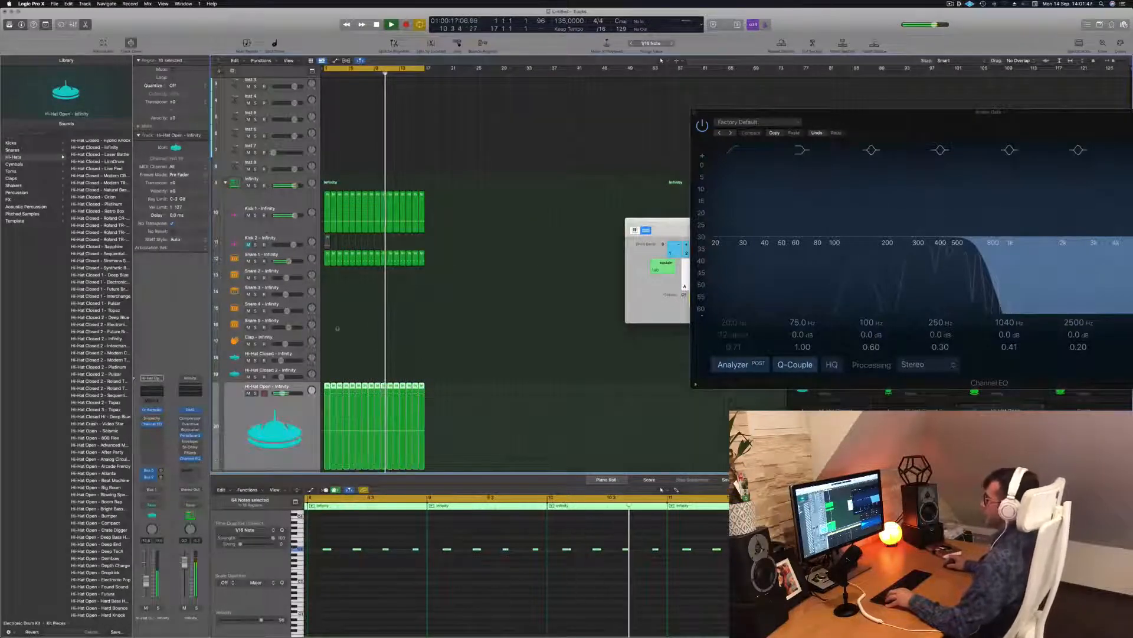
scroll(370, 319, "down", 2)
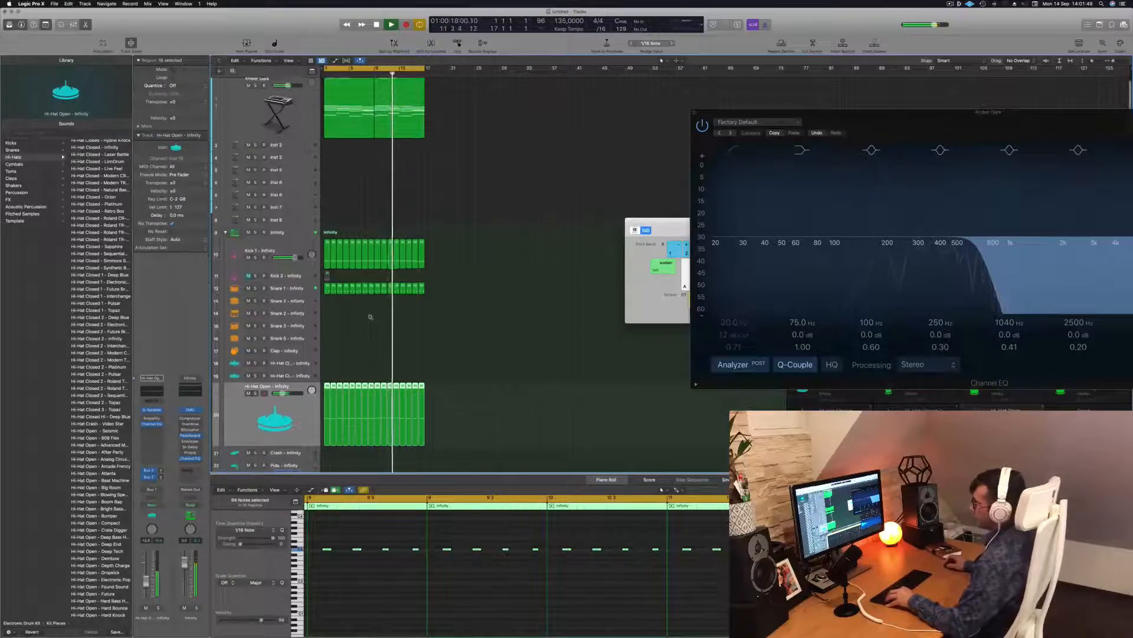
scroll(370, 313, "down", 2)
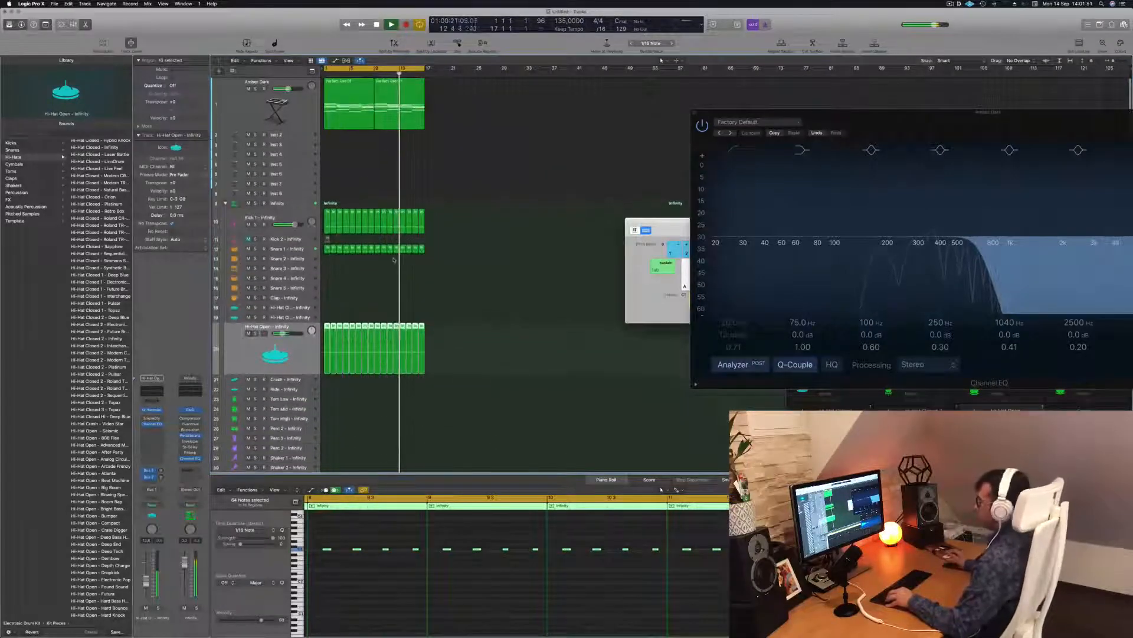
left_click(368, 280)
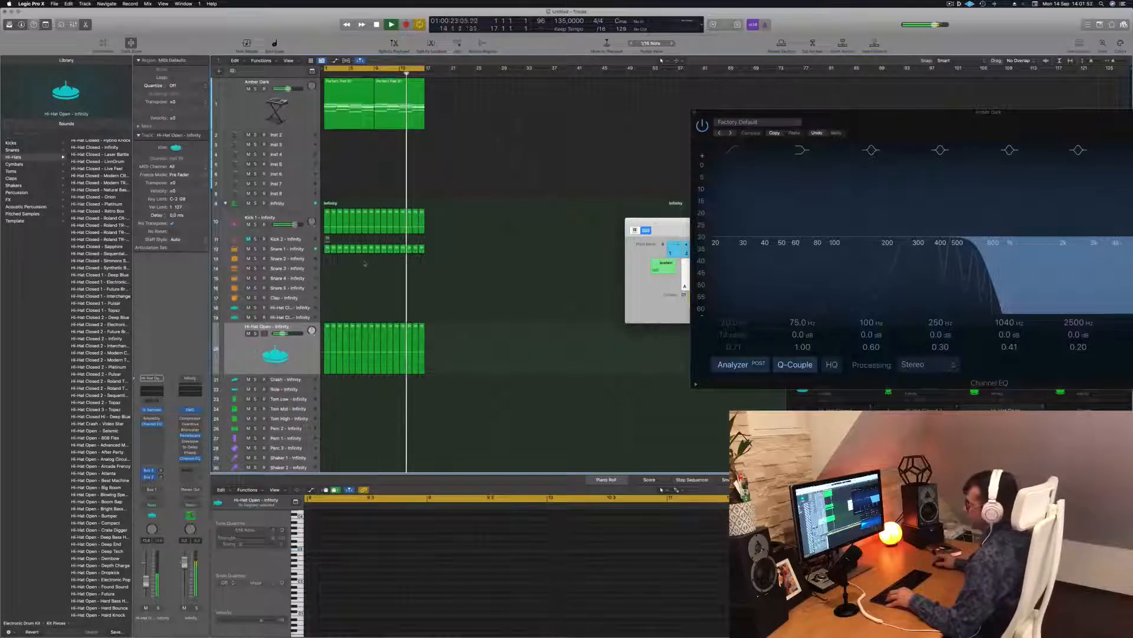
key("space")
scroll(366, 311, "down", 2)
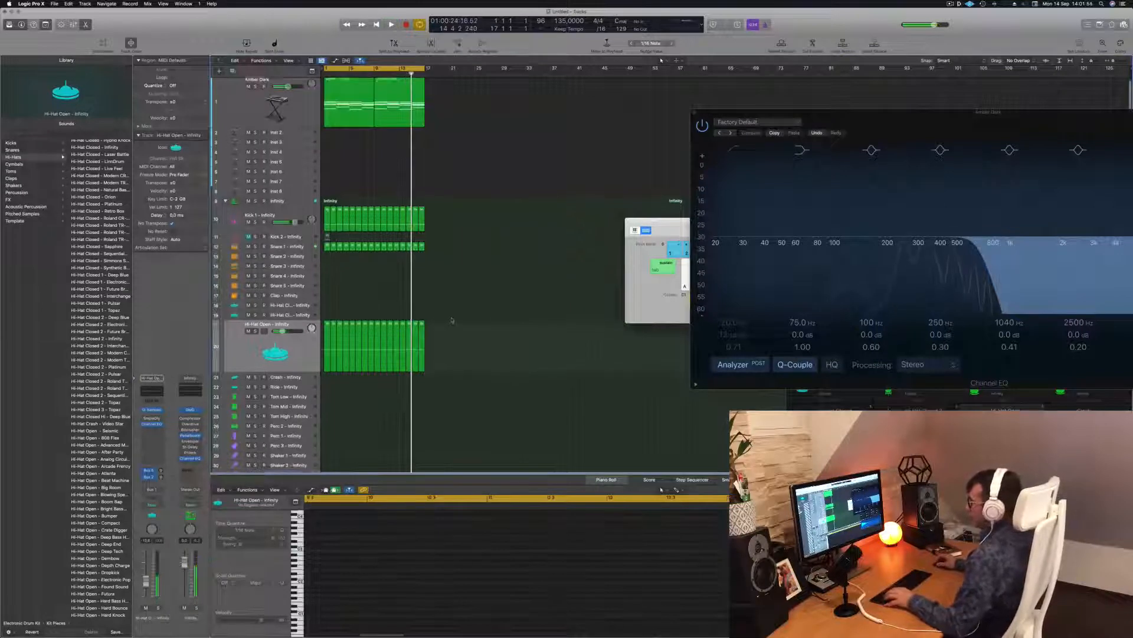
Step: Copy the Snare 1 region onto the Tom Low track and keep just one of its two notes
left_click(327, 236)
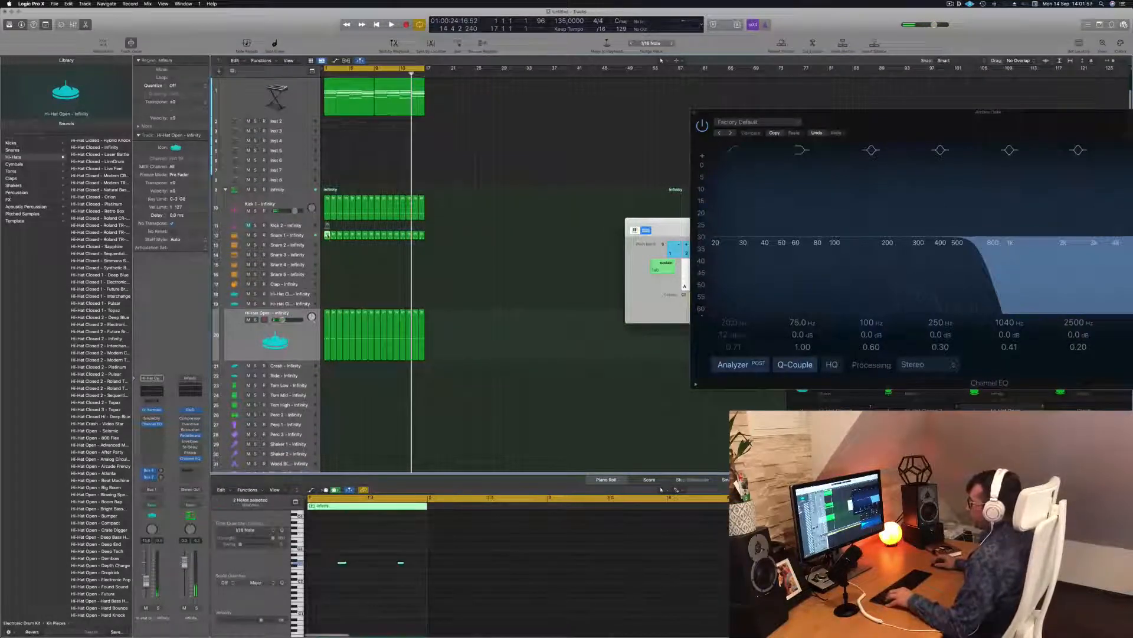
left_click_drag(327, 235, 327, 385)
left_click_drag(318, 550, 452, 591)
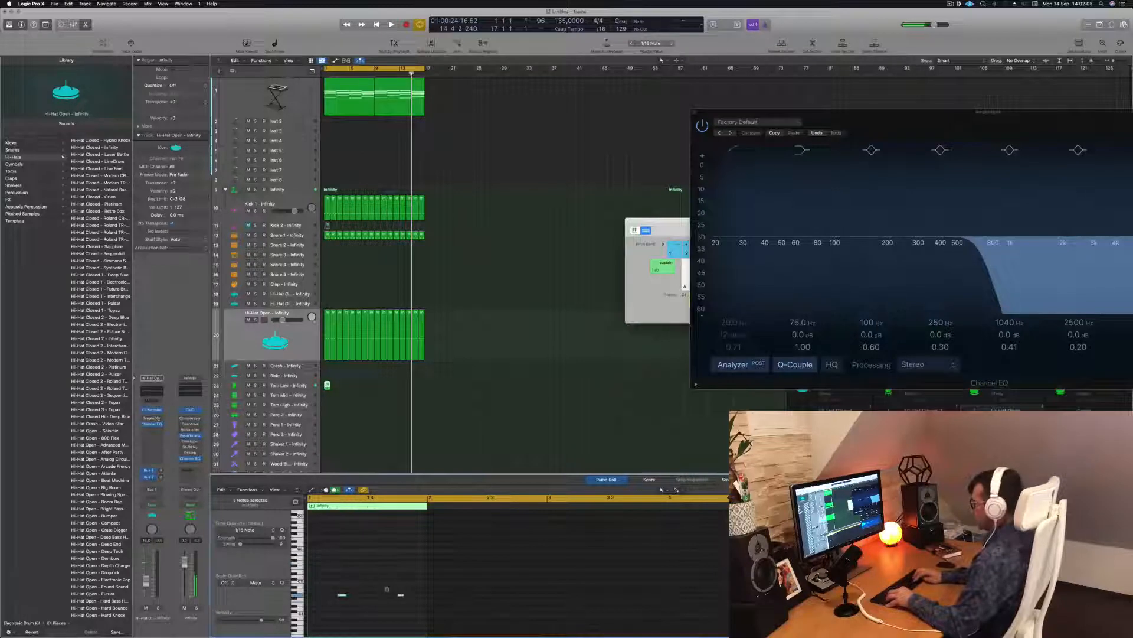
left_click(402, 594)
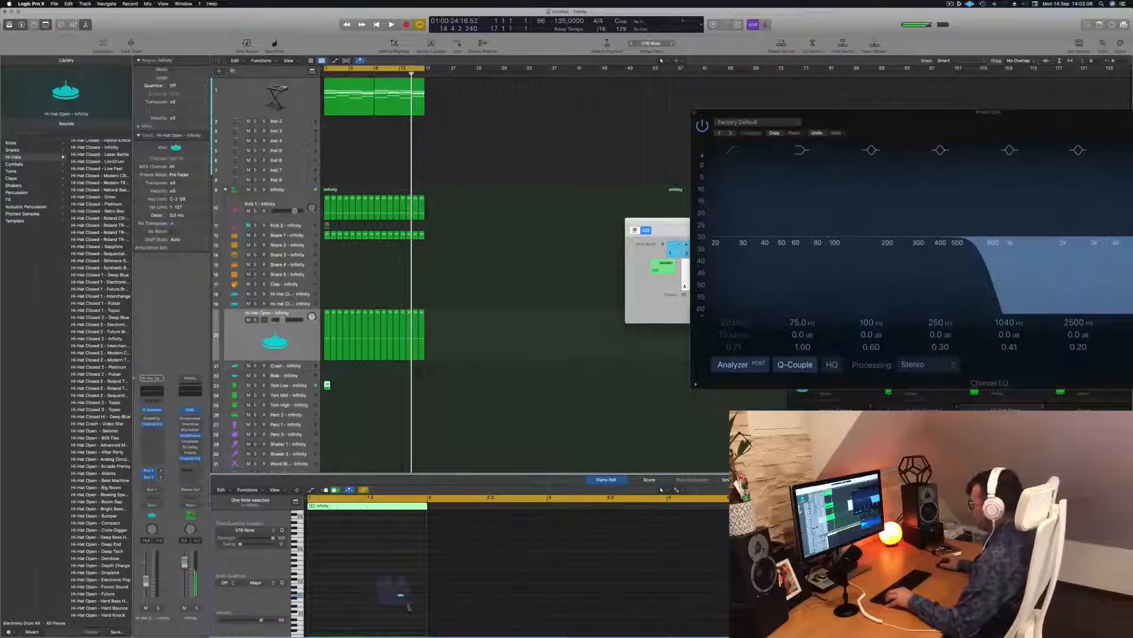
Step: Repeat the one-note Tom Low region eight times across the opening bars
key("Return")
key("space")
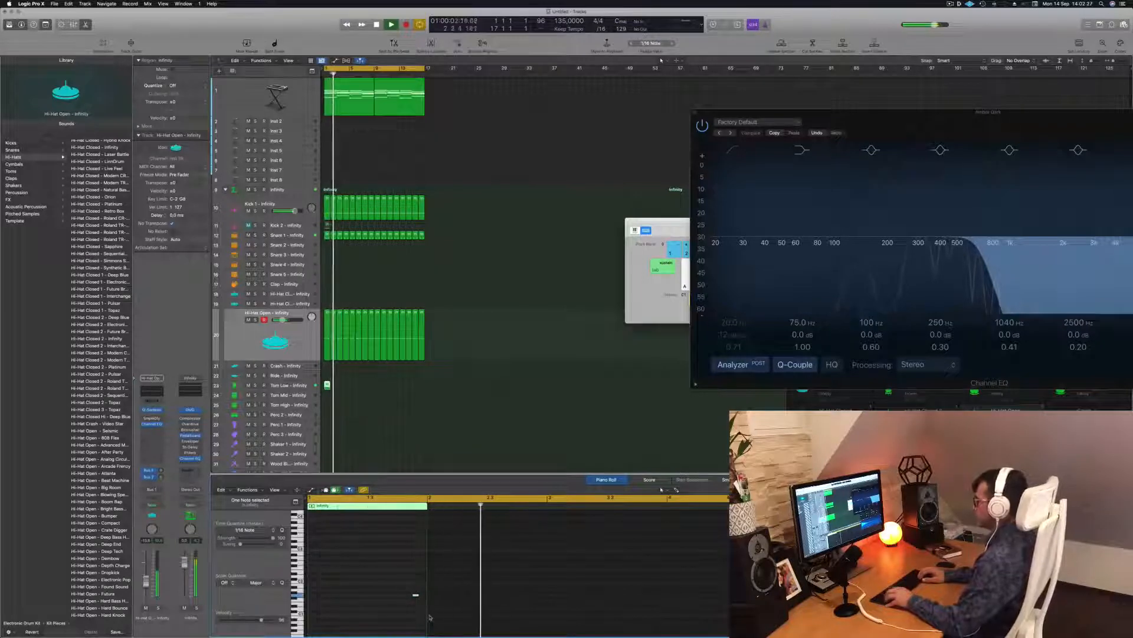
left_click_drag(327, 384, 376, 391)
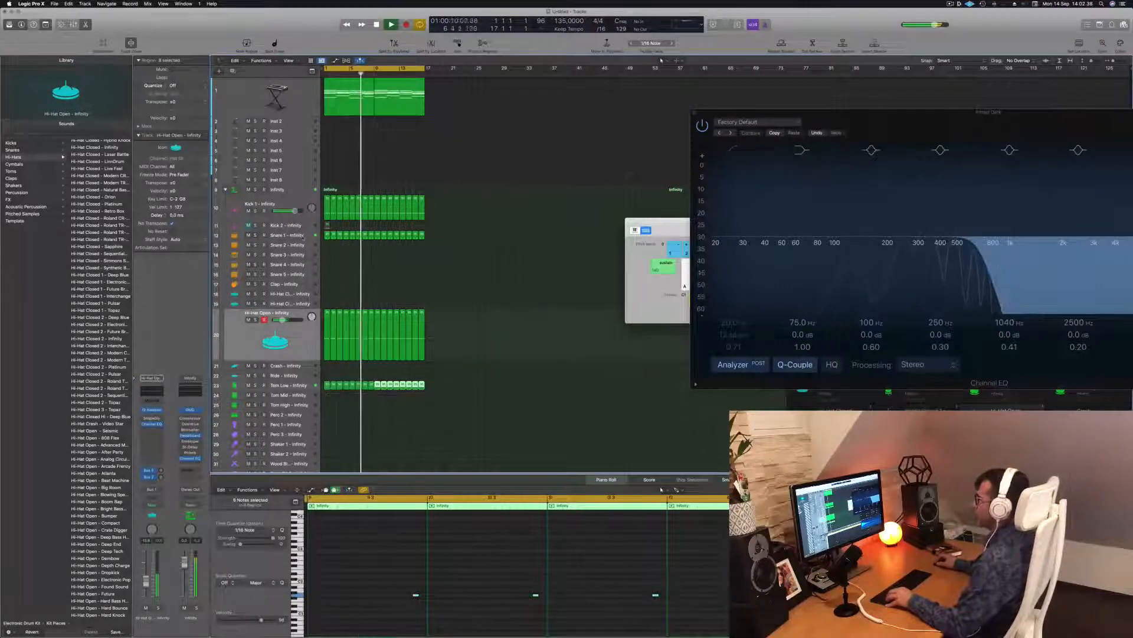
left_click(287, 235)
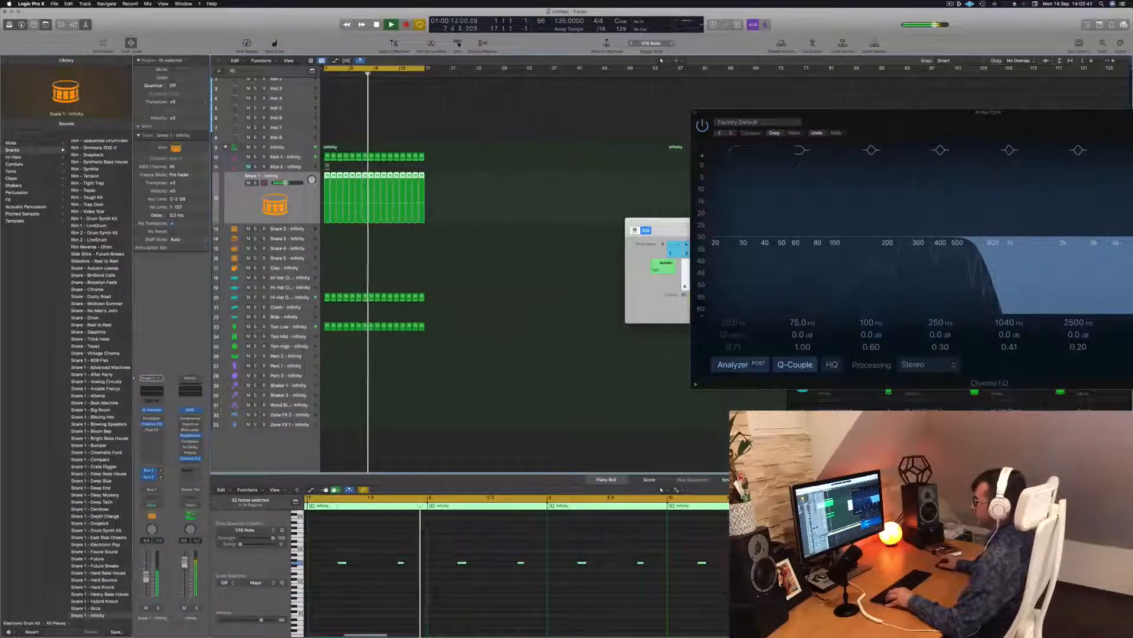
Step: Copy a hi-hat region onto Hi-Hat Closed, doubling its four notes into eight nudged sixteenths
left_click(356, 354)
scroll(335, 346, "up", 1)
left_click_drag(327, 306, 327, 287)
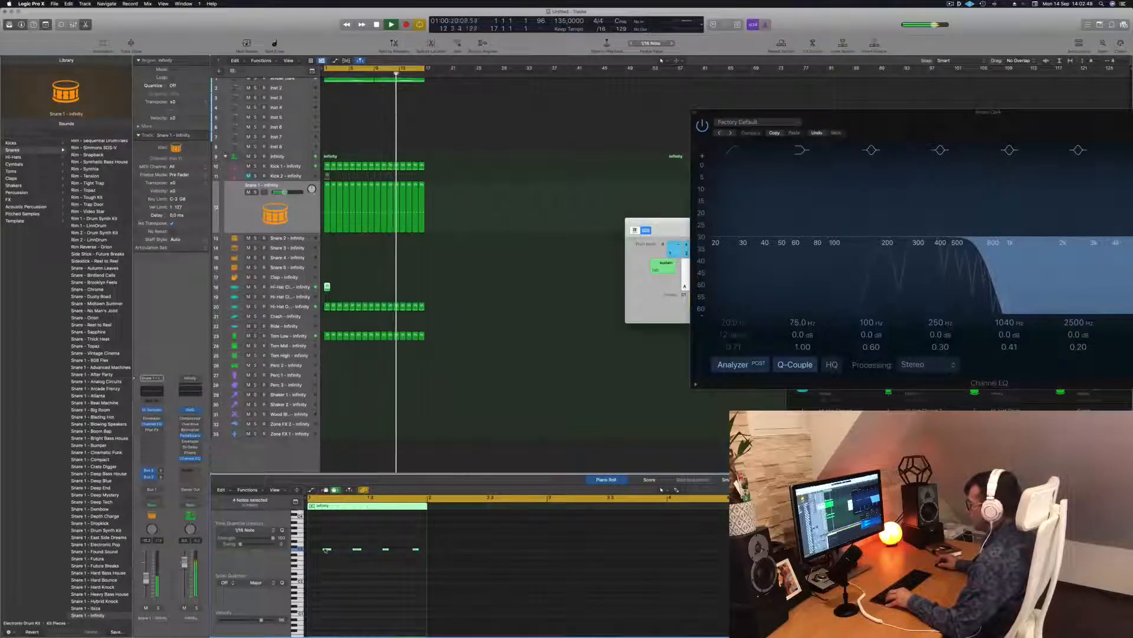
left_click_drag(326, 549, 312, 550)
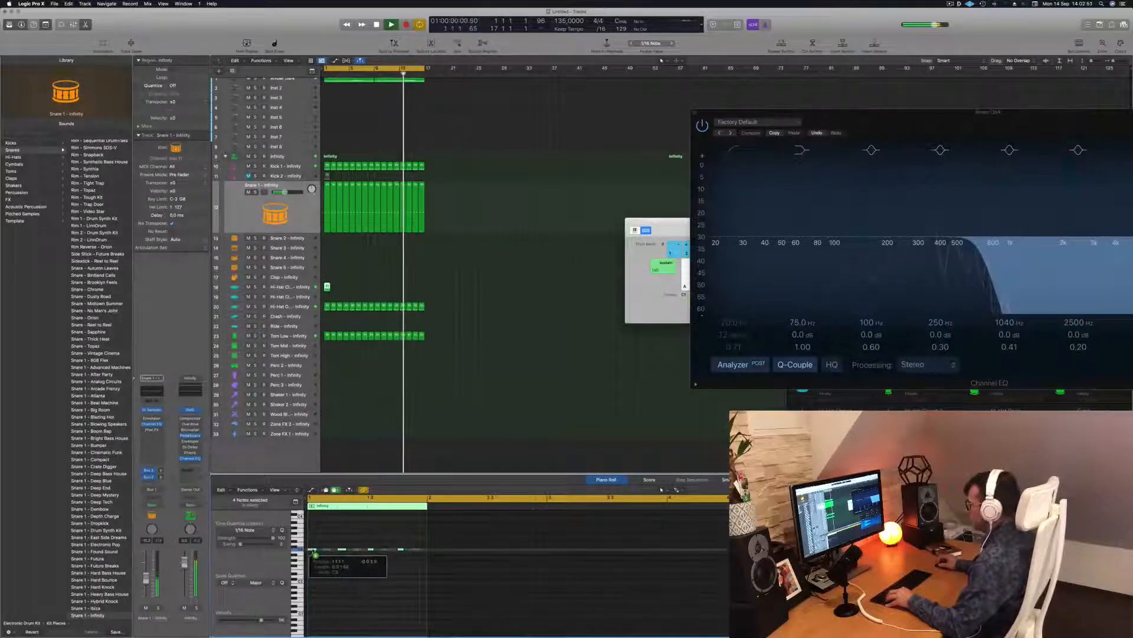
scroll(313, 557, "up", 5)
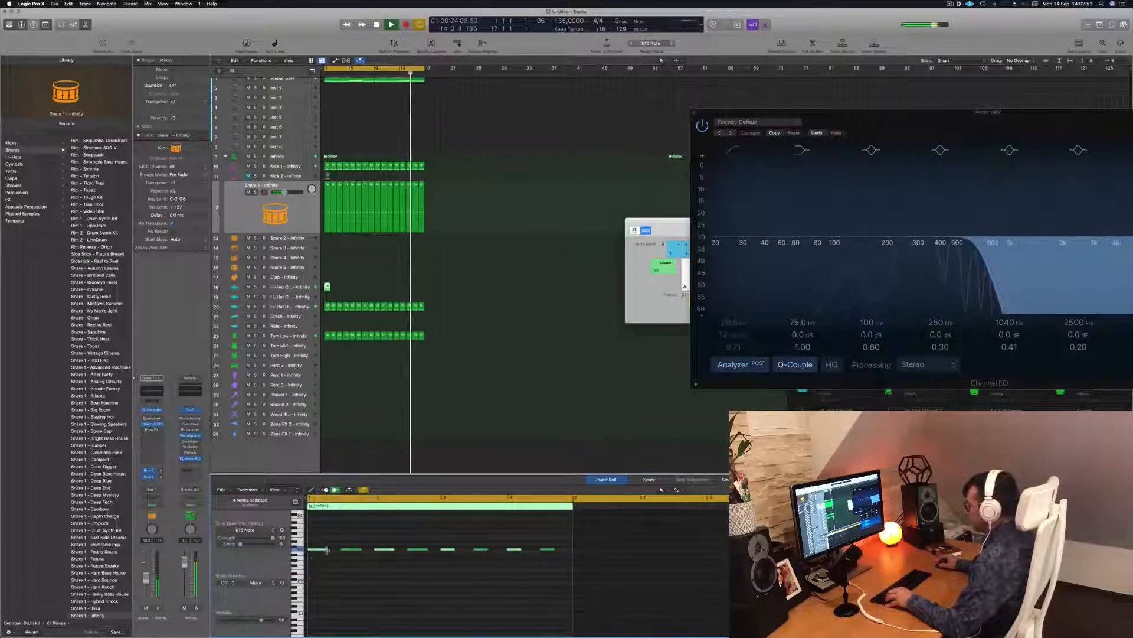
key("super+a")
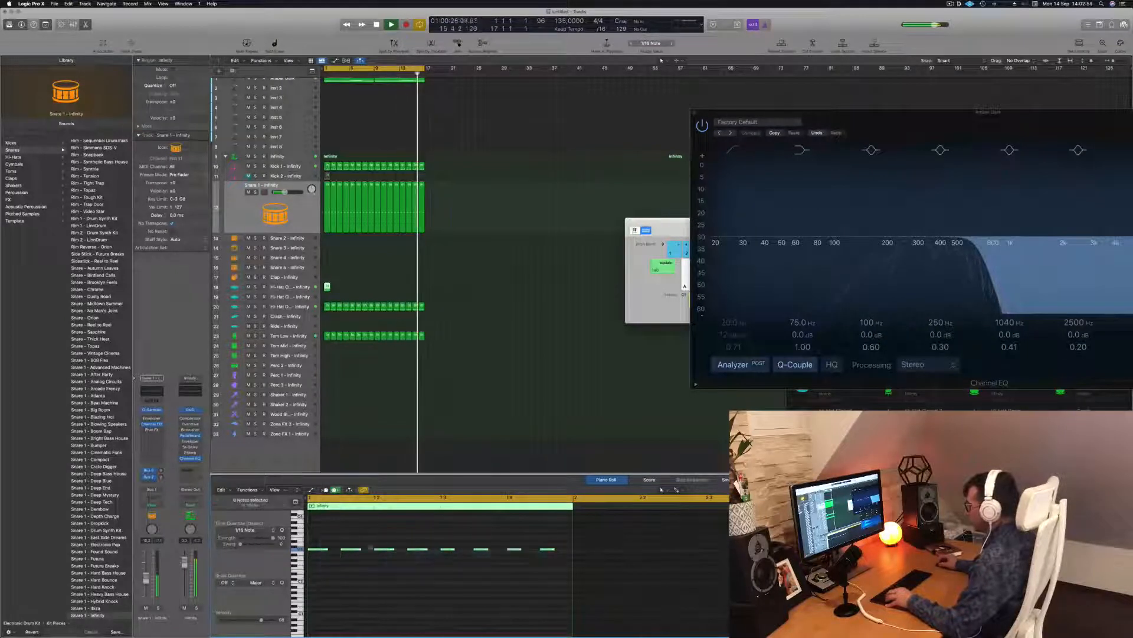
left_click_drag(327, 550, 333, 553)
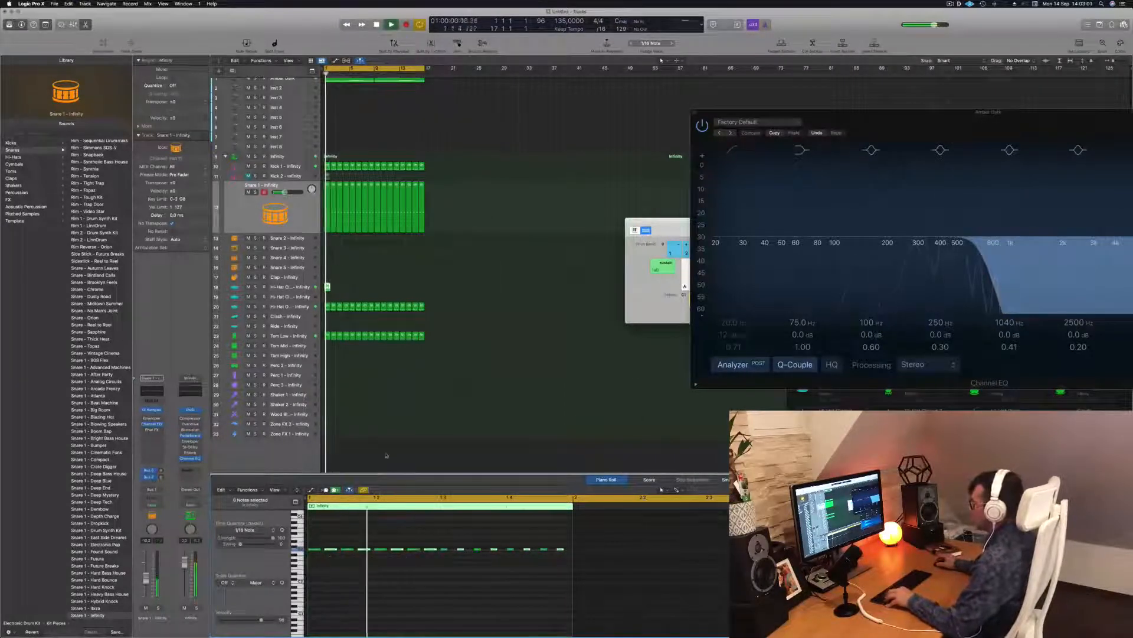
key("space")
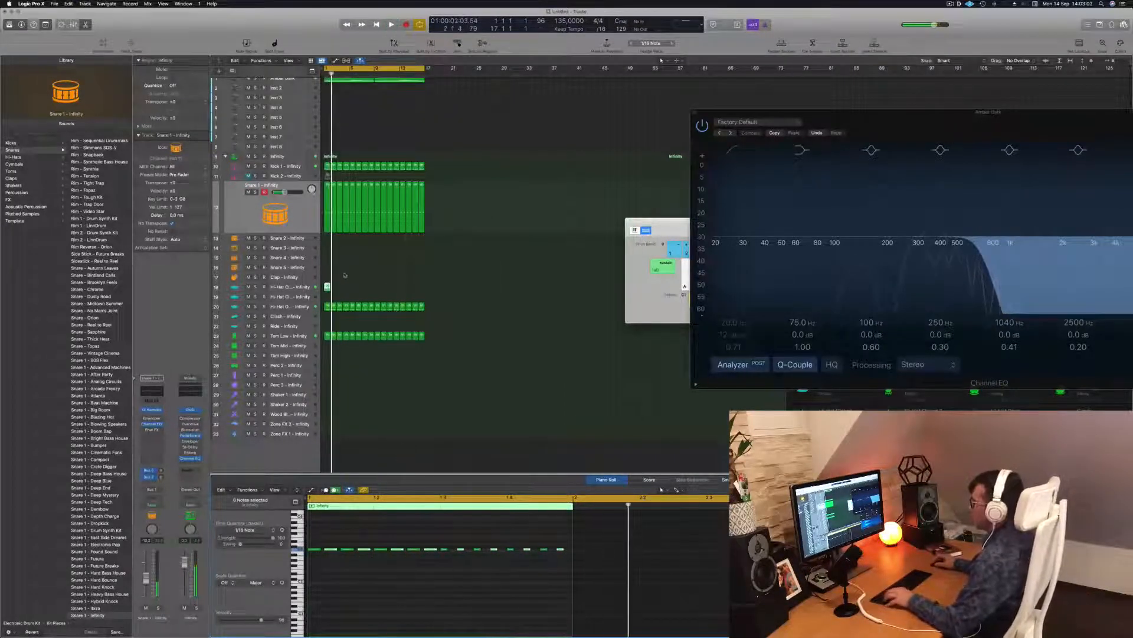
Step: Copy the eight-note Hi-Hat Closed region to bar 2
left_click_drag(328, 287, 396, 294)
left_click(328, 288, "shift")
key("super+Right")
key("super+Right")
key("super+Right")
key("super+Right")
key("super+Right")
key("super+Right")
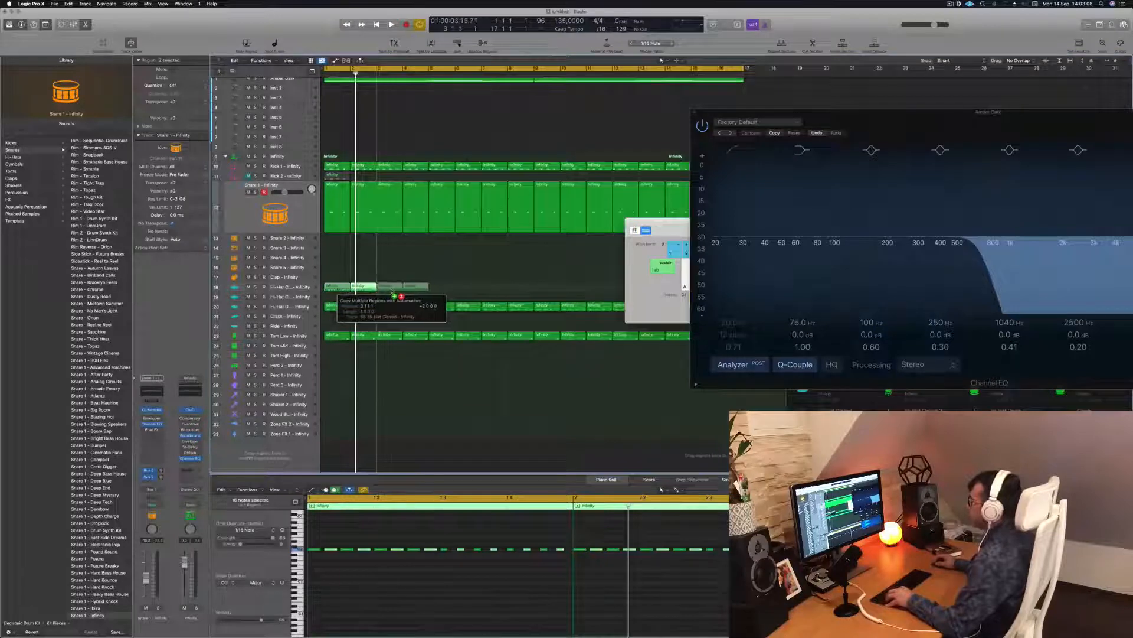
Step: Copy the Hi-Hat Closed regions up to bar 17 and play the arrangement back
scroll(414, 286, "down", 5)
left_click_drag(392, 291, 461, 289)
key("space")
key("super+Left")
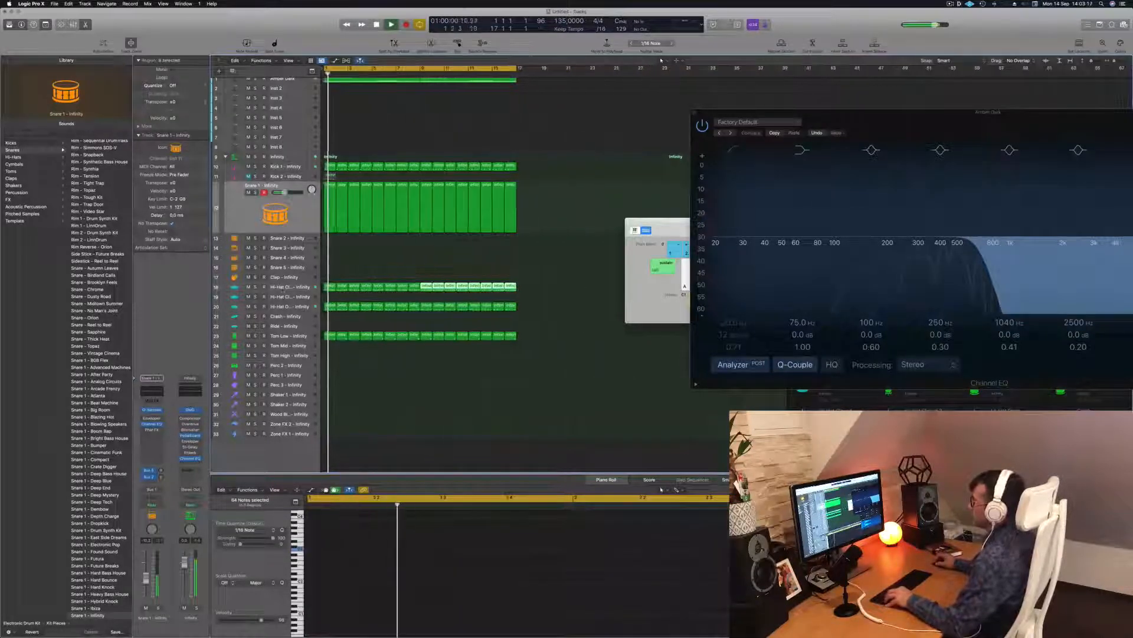
left_click(289, 287)
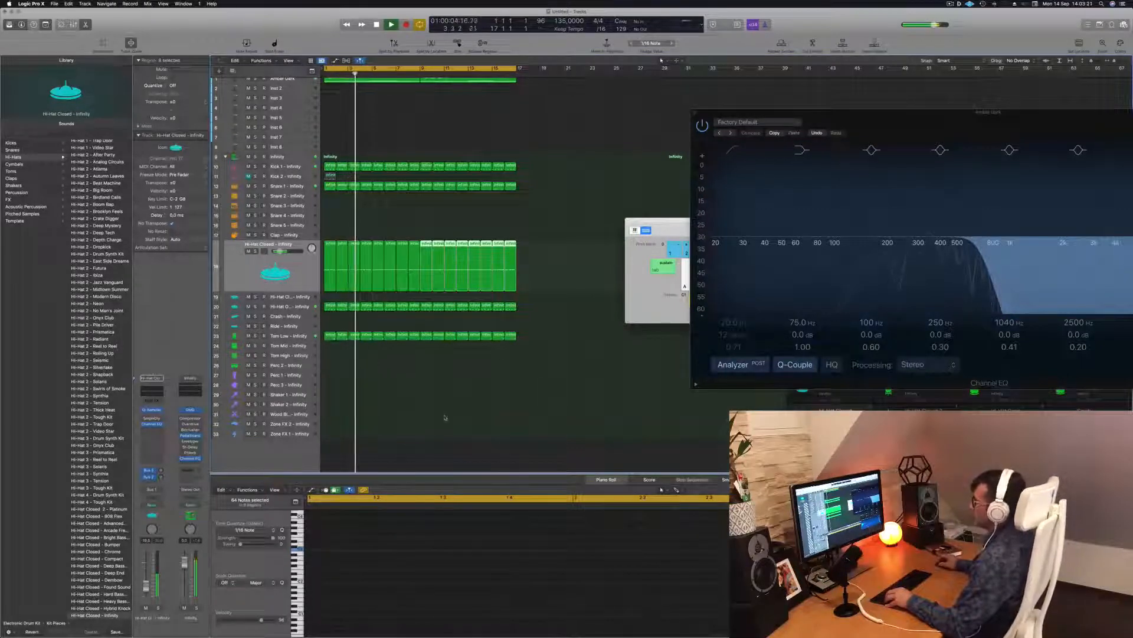
Step: Copy the Tom Low region onto Perc 1 and add later hits, one near beat 3
left_click(390, 396)
key("super+Left")
key("super+Left")
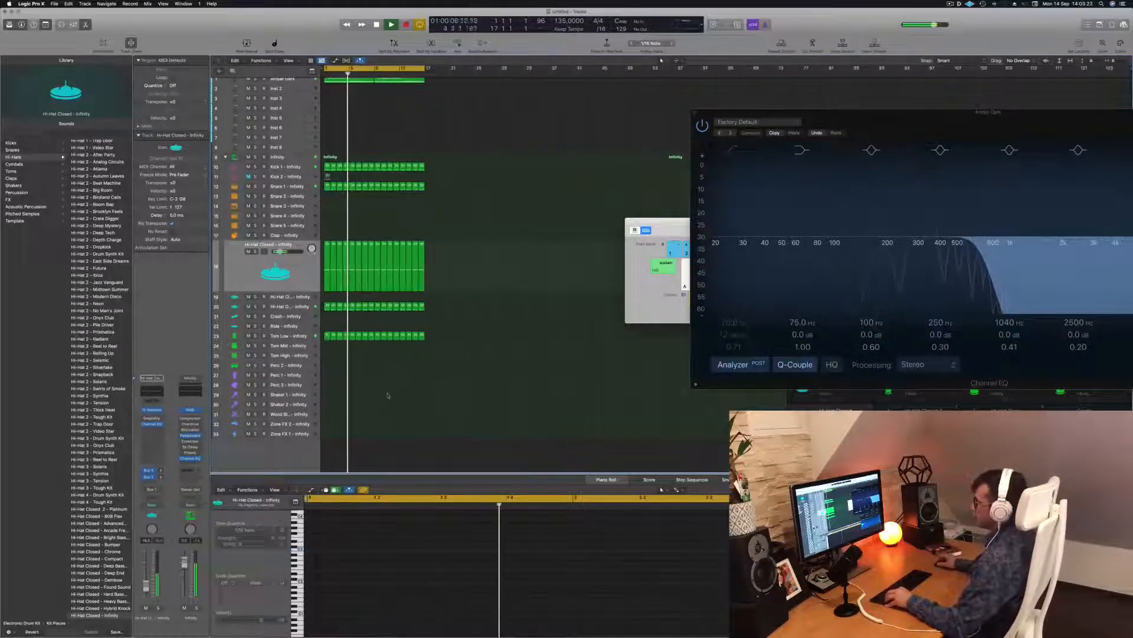
left_click(327, 335)
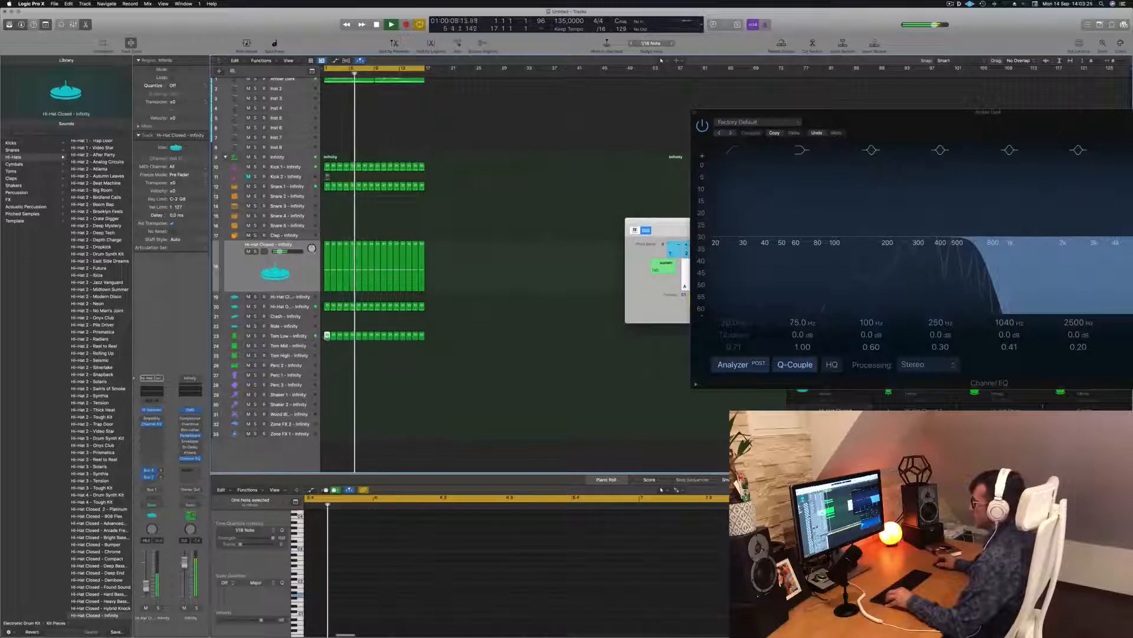
left_click_drag(327, 335, 327, 374)
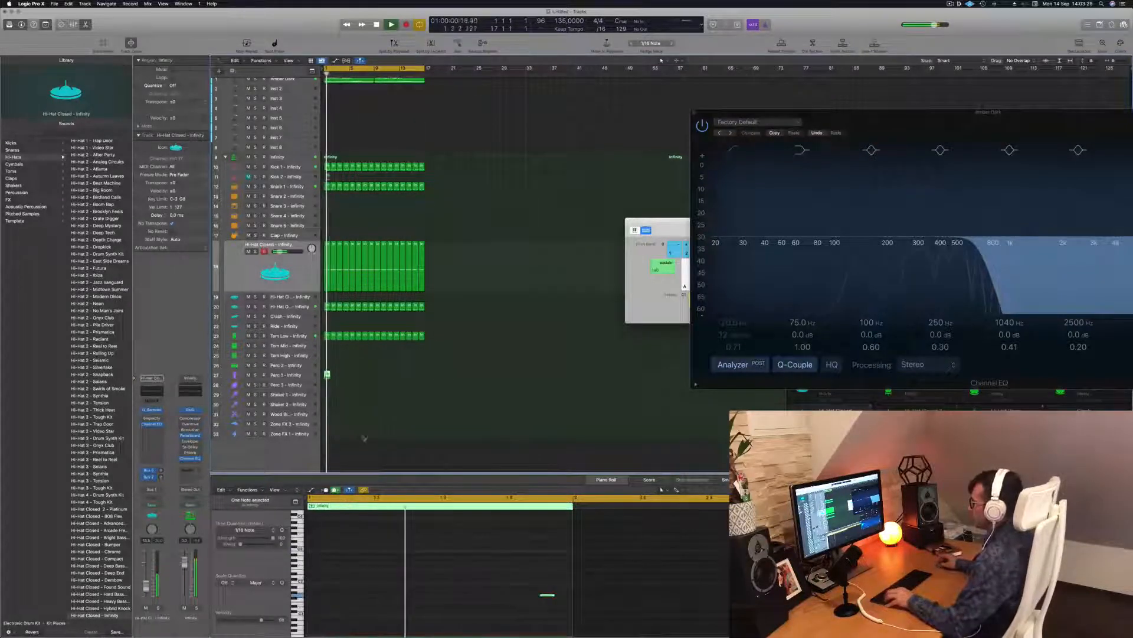
left_click_drag(531, 583, 562, 604)
key("space")
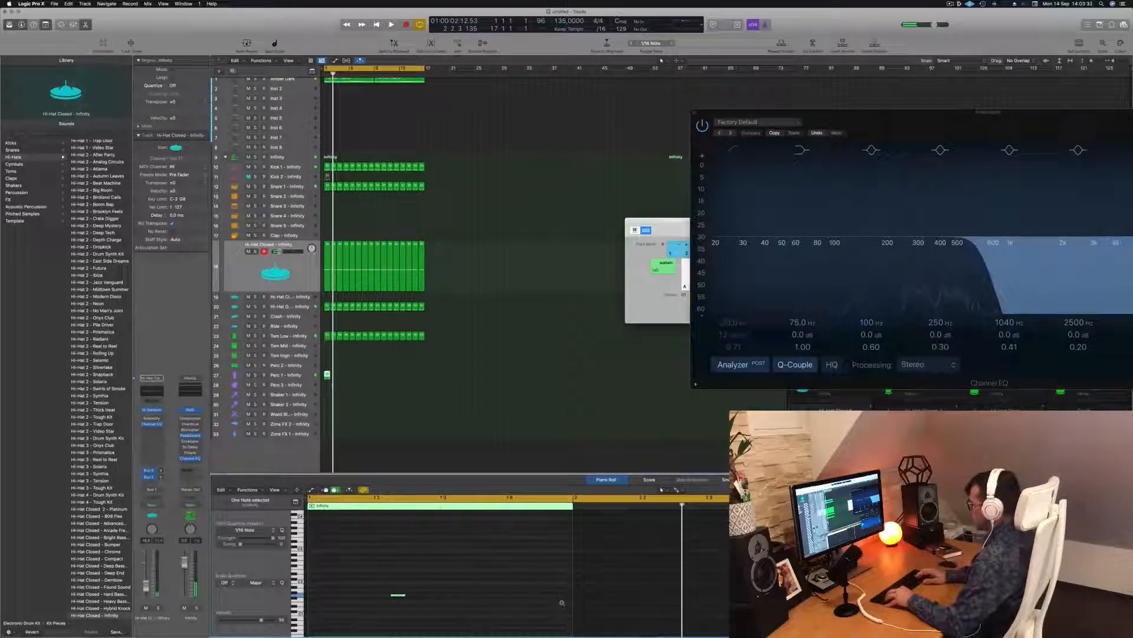
key("space")
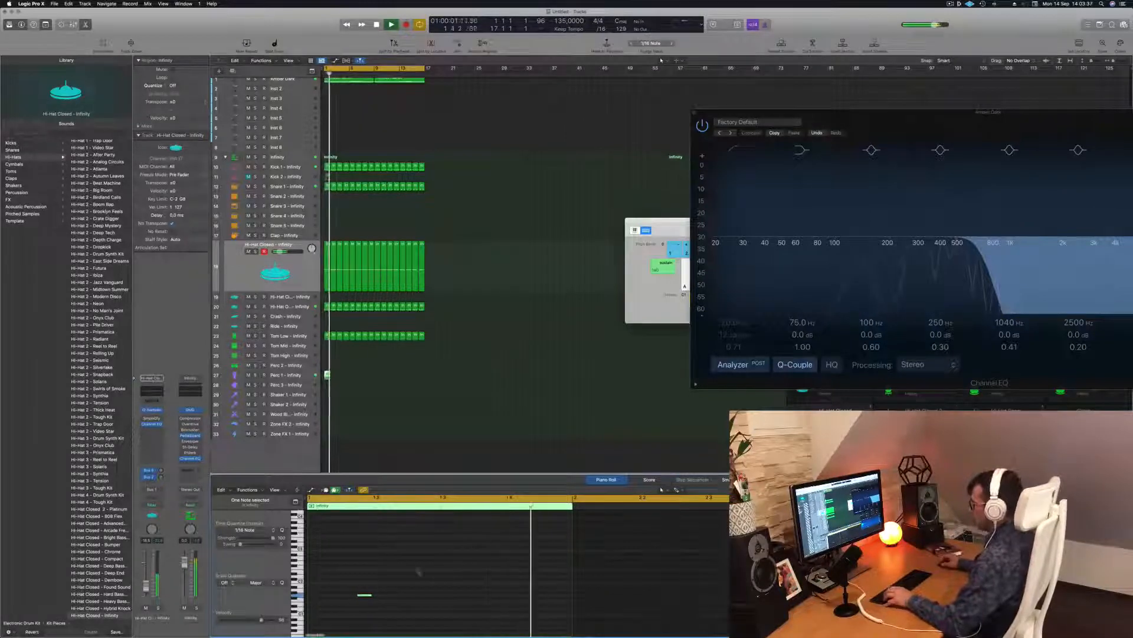
left_click_drag(365, 596, 498, 597)
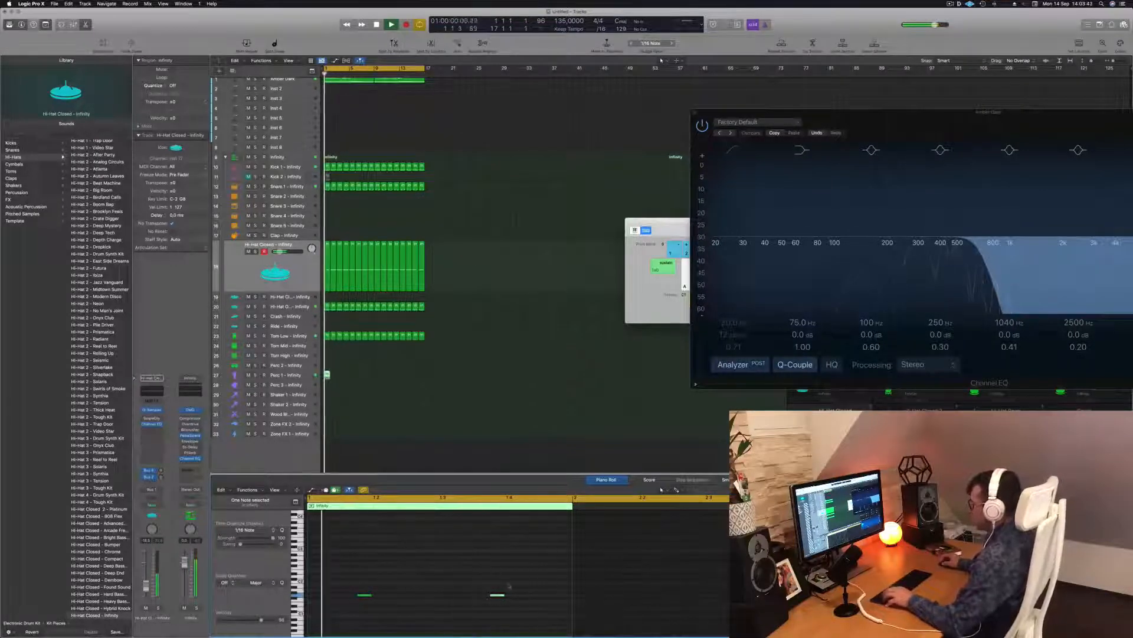
left_click_drag(499, 597, 451, 599)
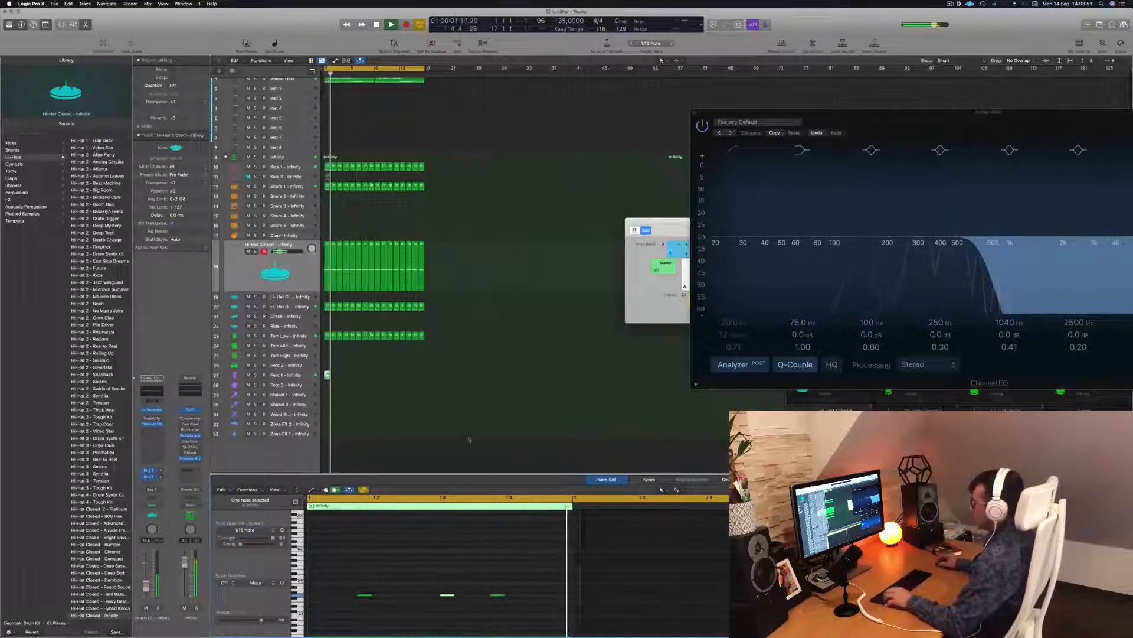
Step: Repeat the Perc 1 region in one-bar copies across bars 2–9
left_click_drag(328, 376, 353, 376)
mouse_move(381, 377)
left_mouse_down()
mouse_move(327, 376)
mouse_move(377, 377)
left_mouse_up()
left_click(327, 377)
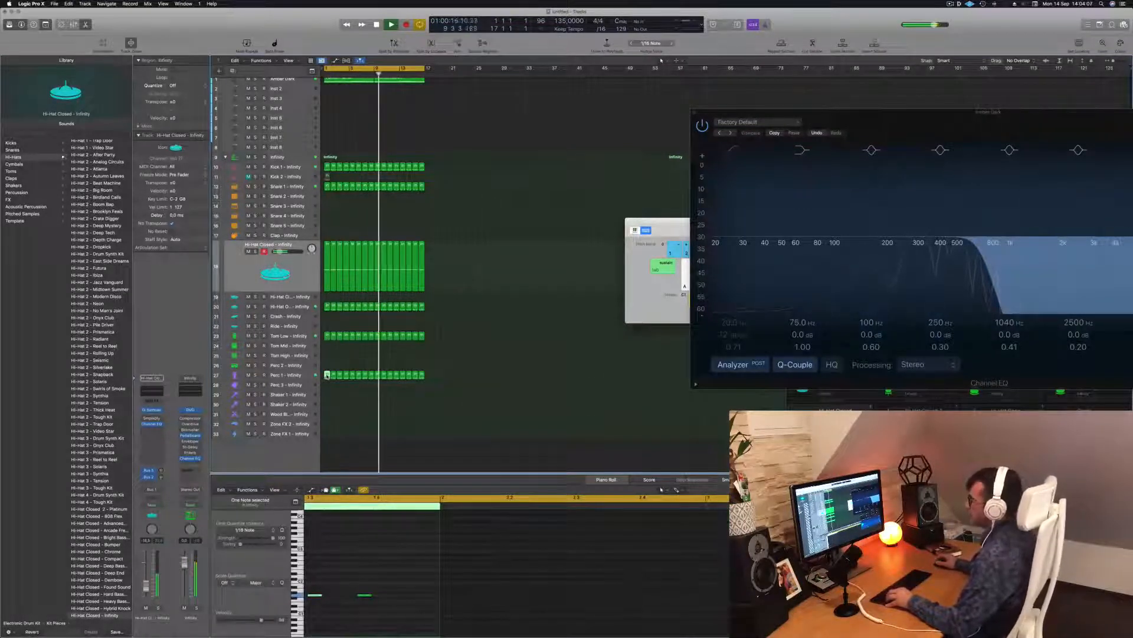
Step: Copy the first Perc 1 region onto the Tom High track above at bar 1
left_click(320, 356)
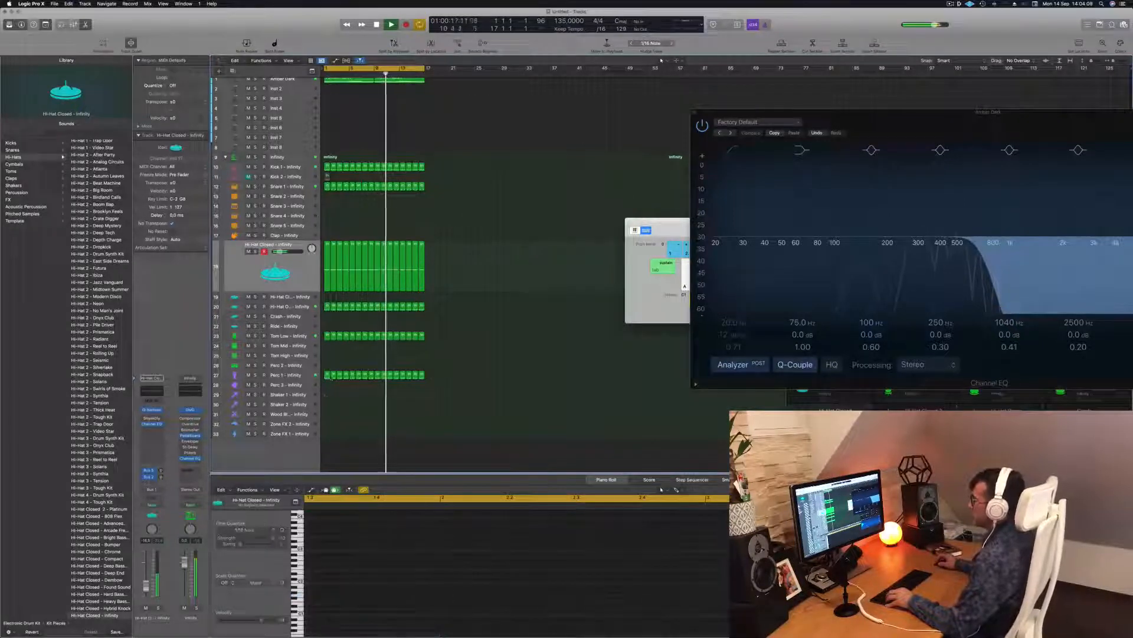
left_click(327, 374)
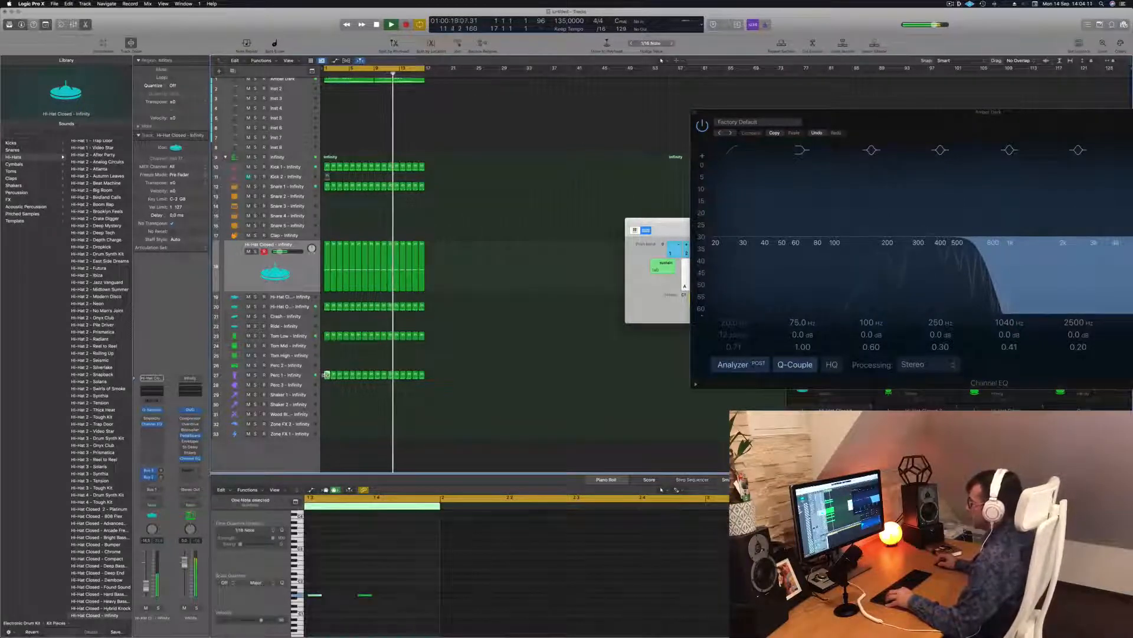
left_click_drag(327, 375, 327, 365)
key("Return")
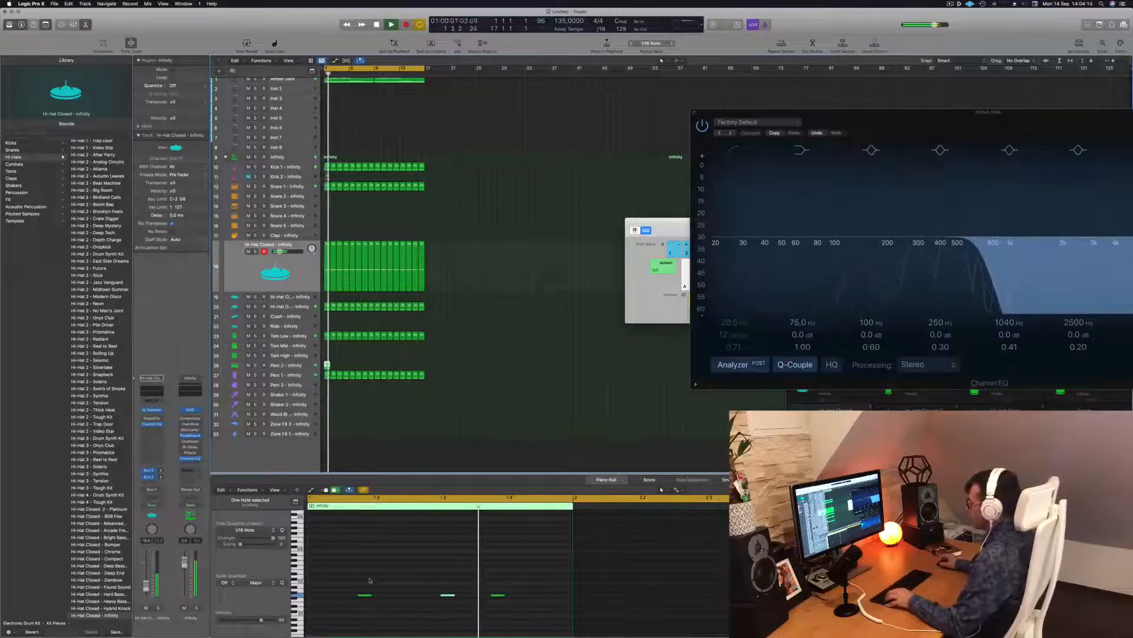
Step: Nudge the copied pattern's first note one sixteenth earlier
left_click_drag(349, 578, 523, 607)
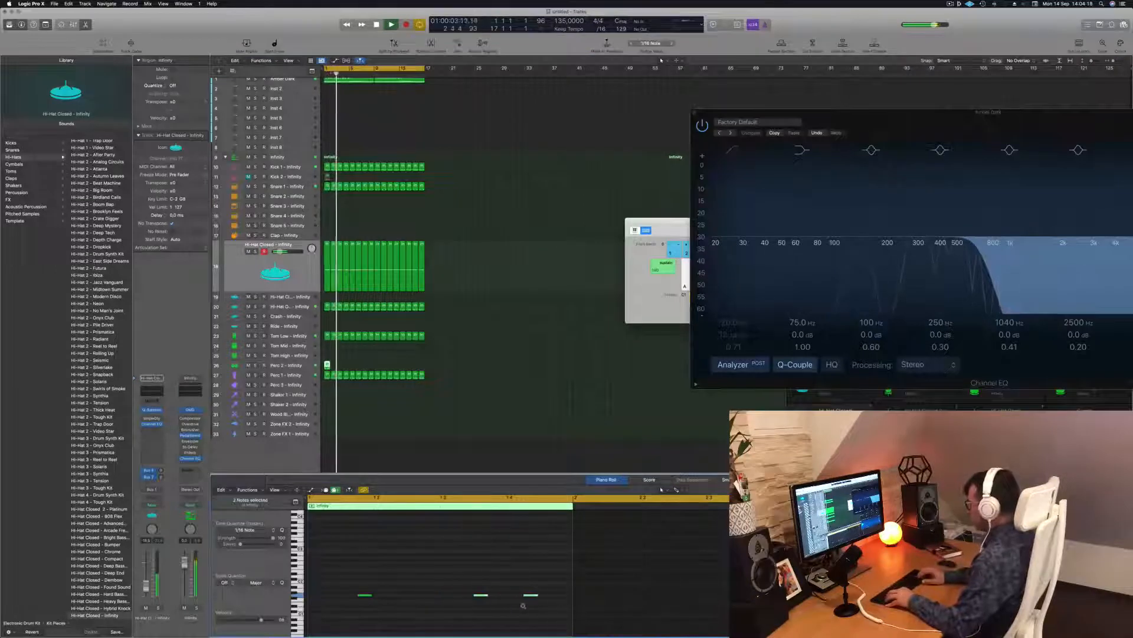
left_click(360, 595)
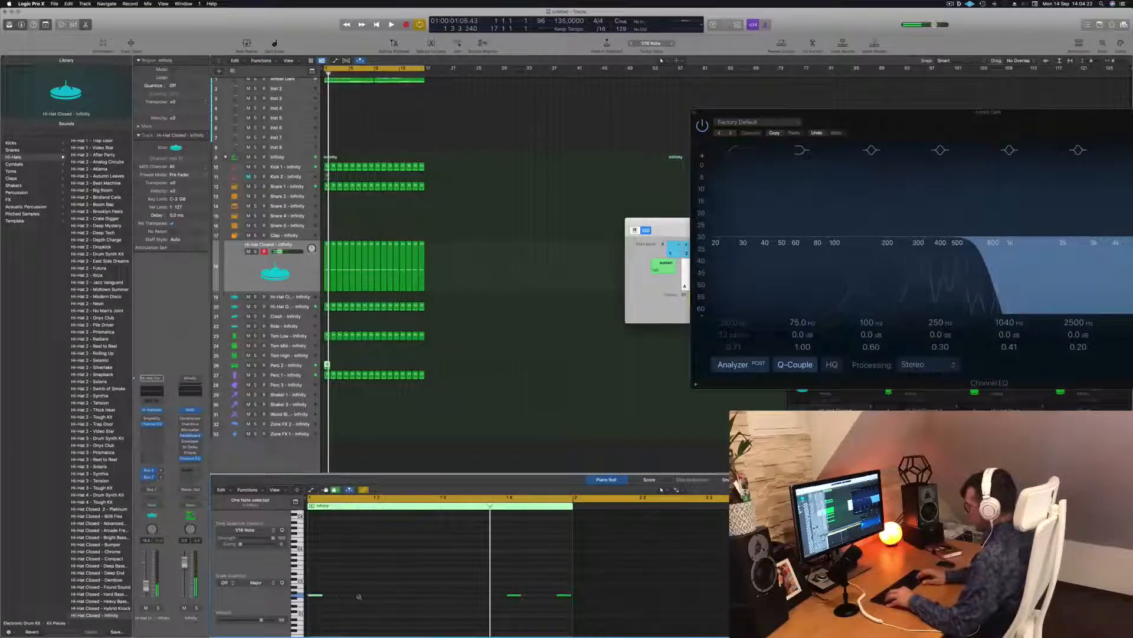
key("space")
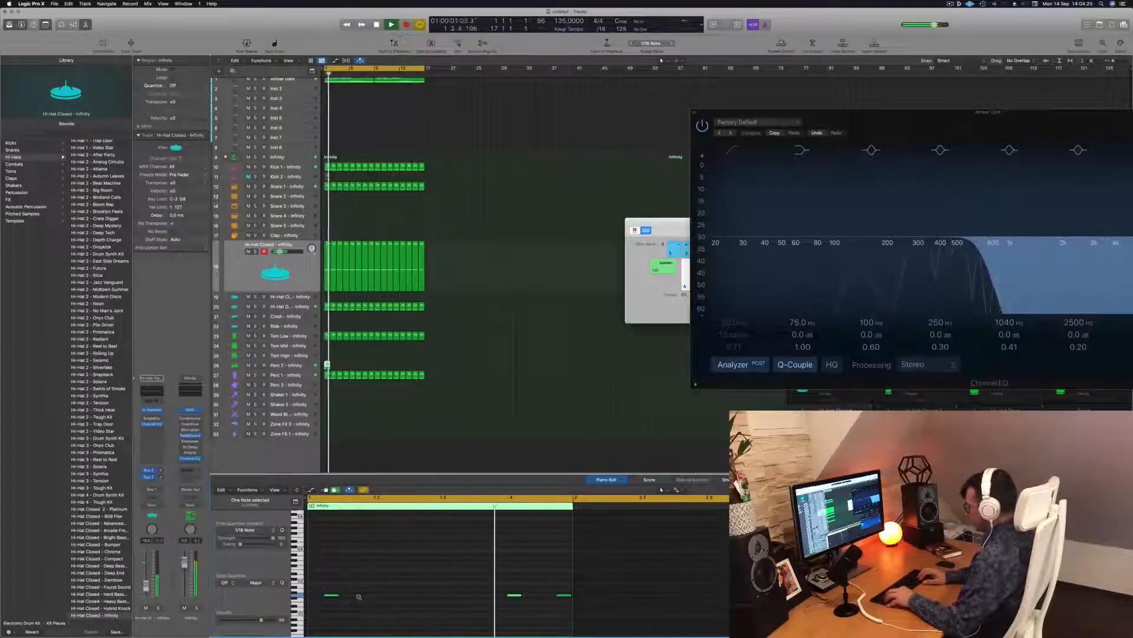
key("alt+Left")
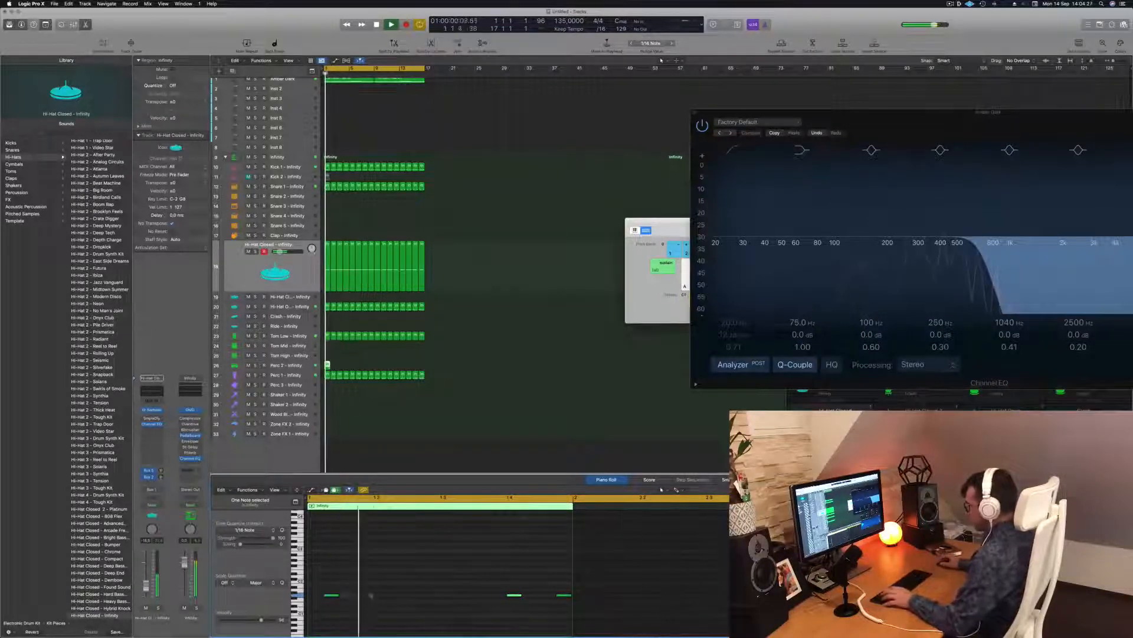
key("space")
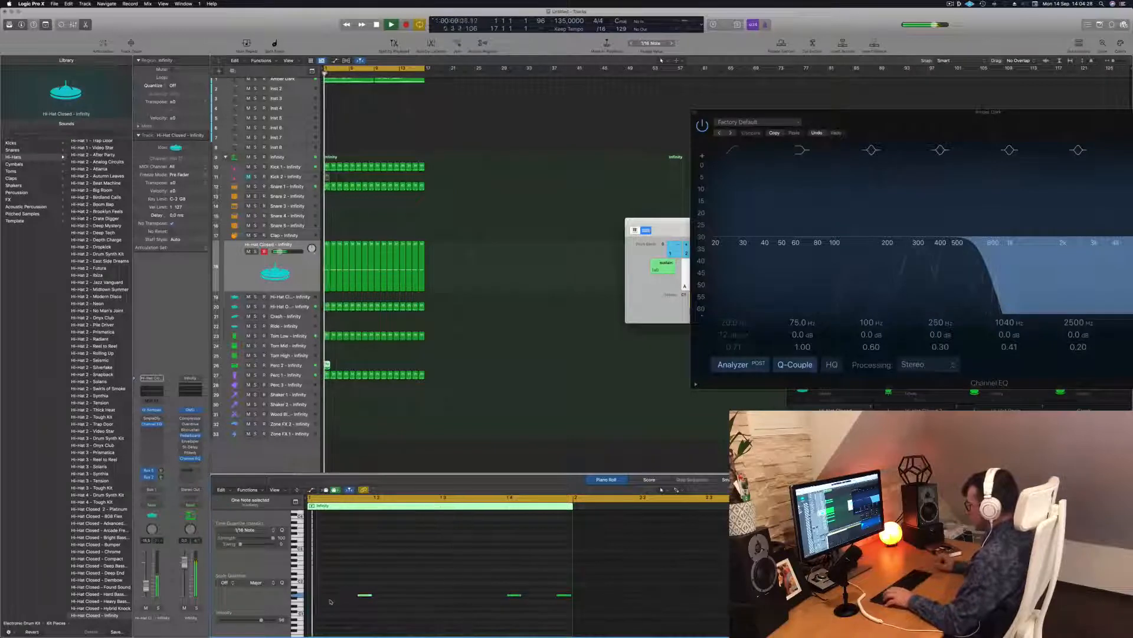
Step: Raise all three notes of the pattern by one step and play it back
left_click_drag(338, 584, 568, 615)
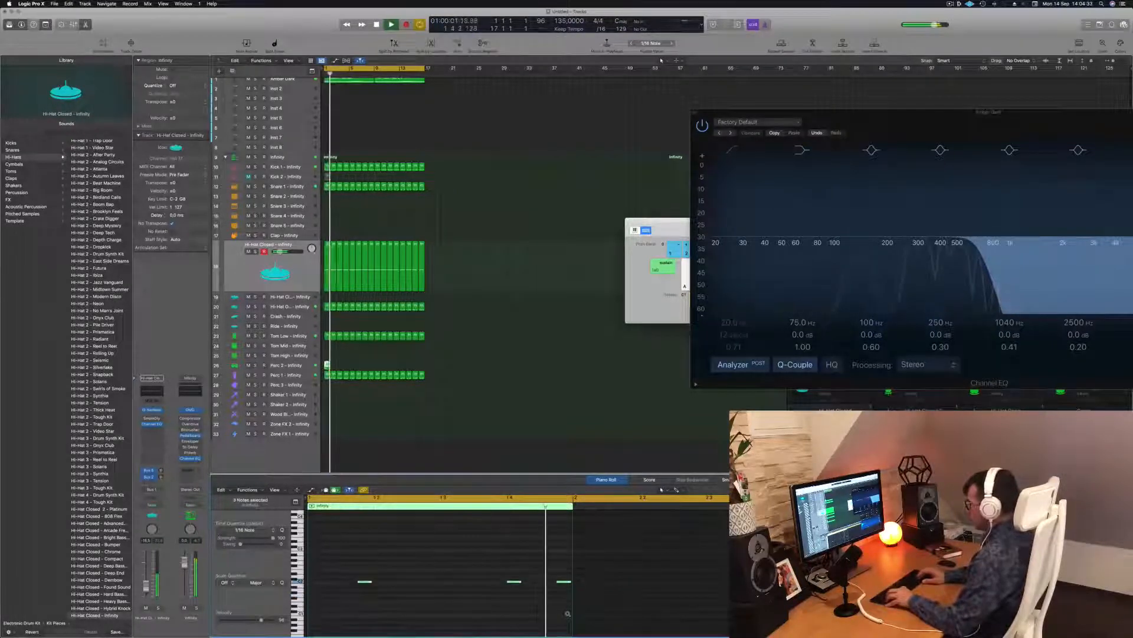
key("alt+Up")
key("alt+Up")
key("alt+Up")
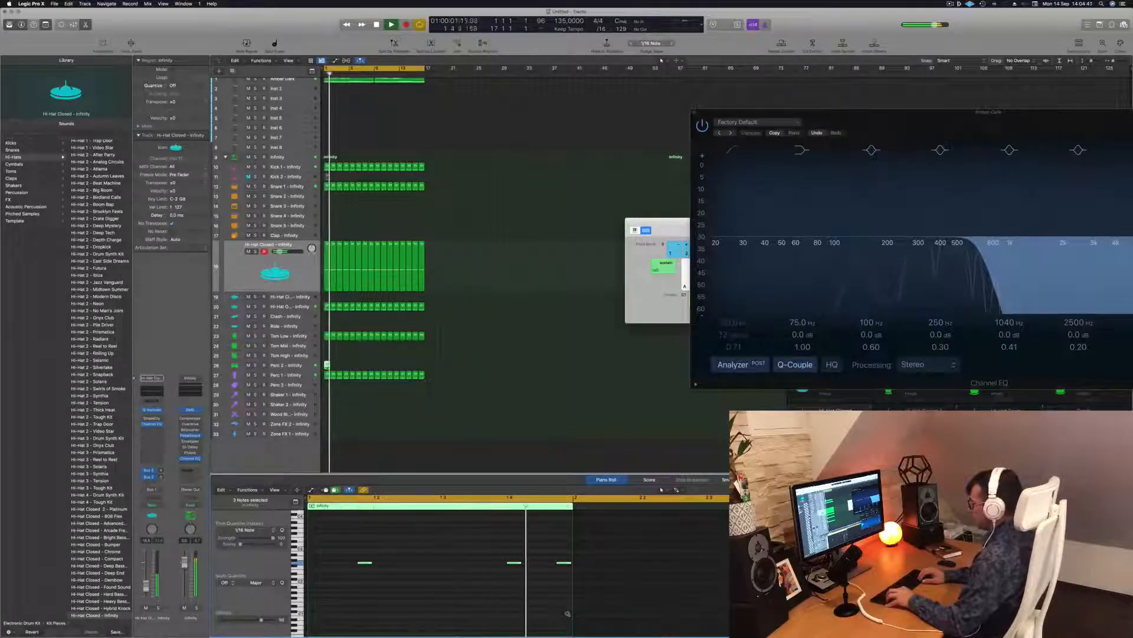
key("Return")
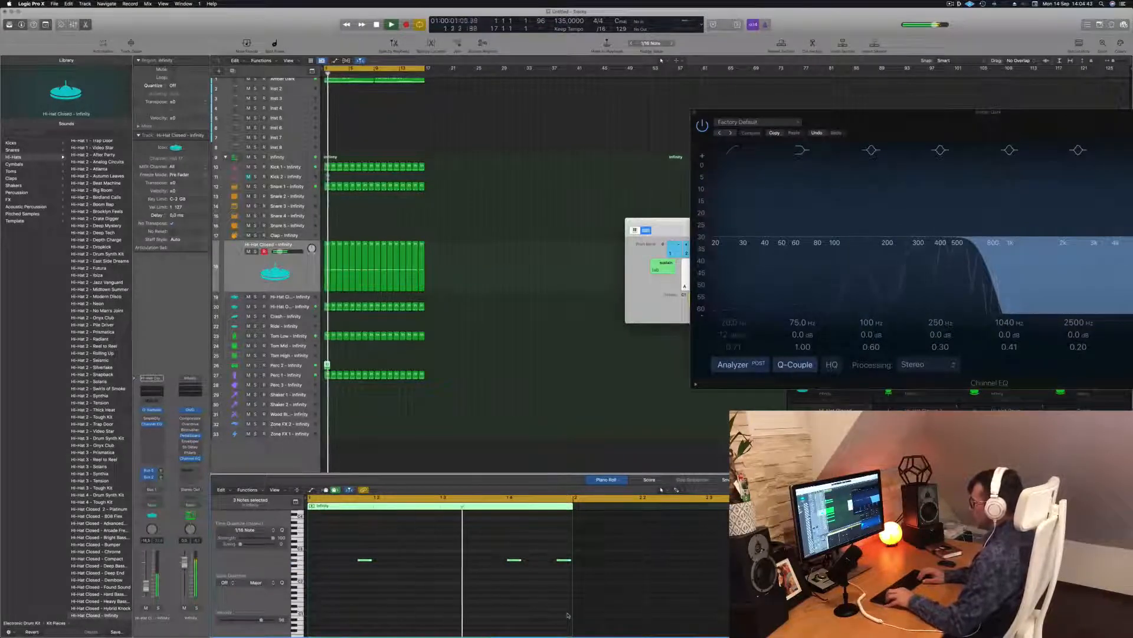
key("Return")
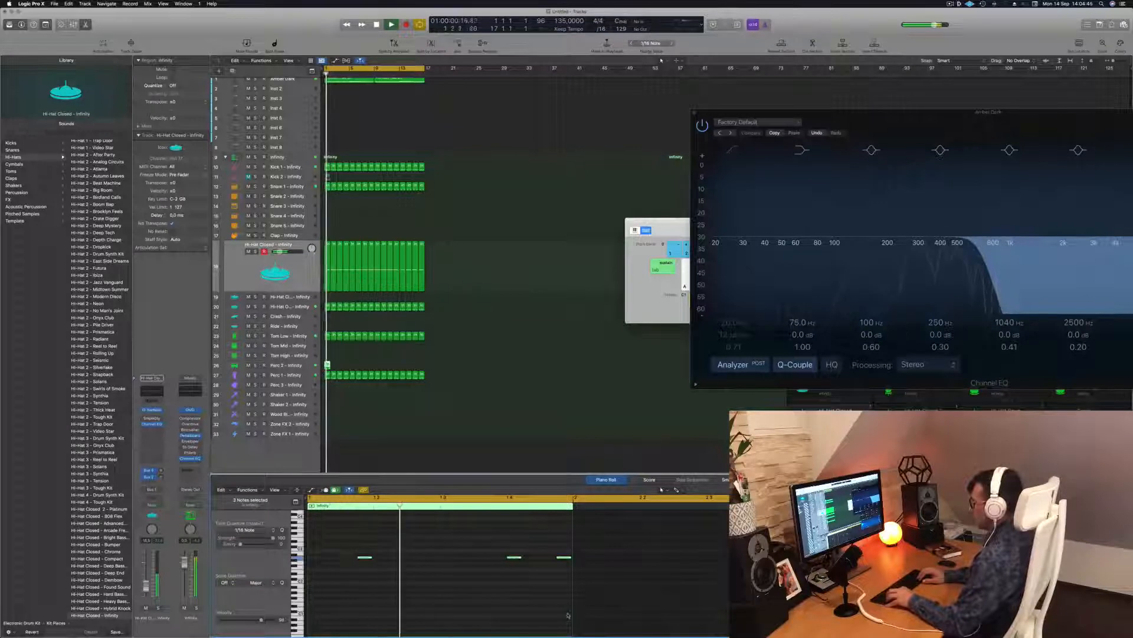
key("Return")
key("Return")
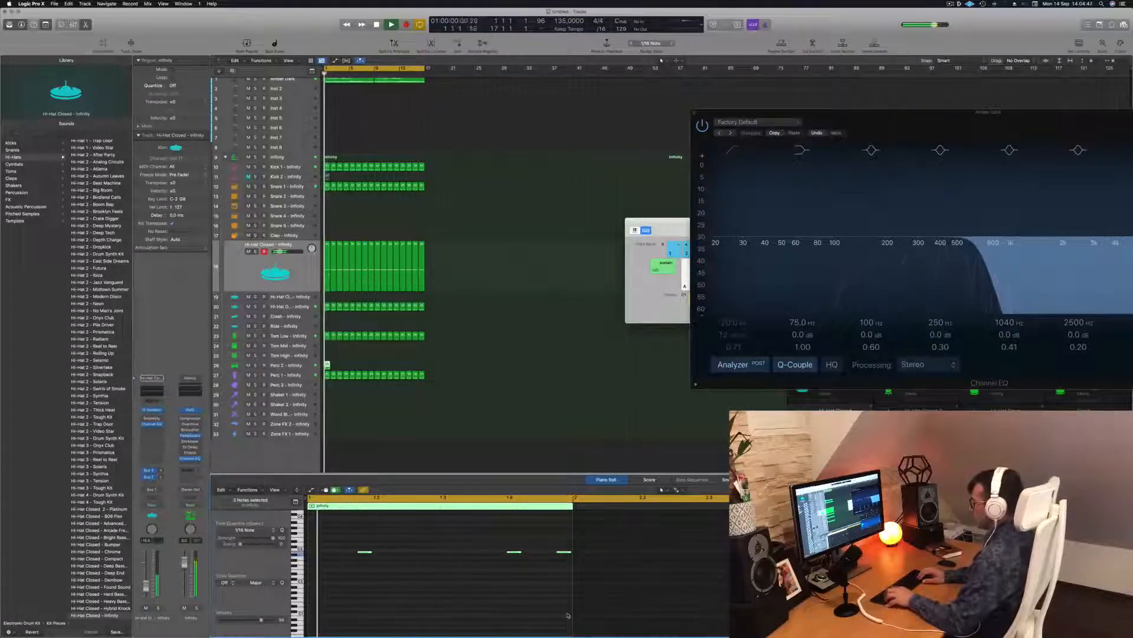
key("space")
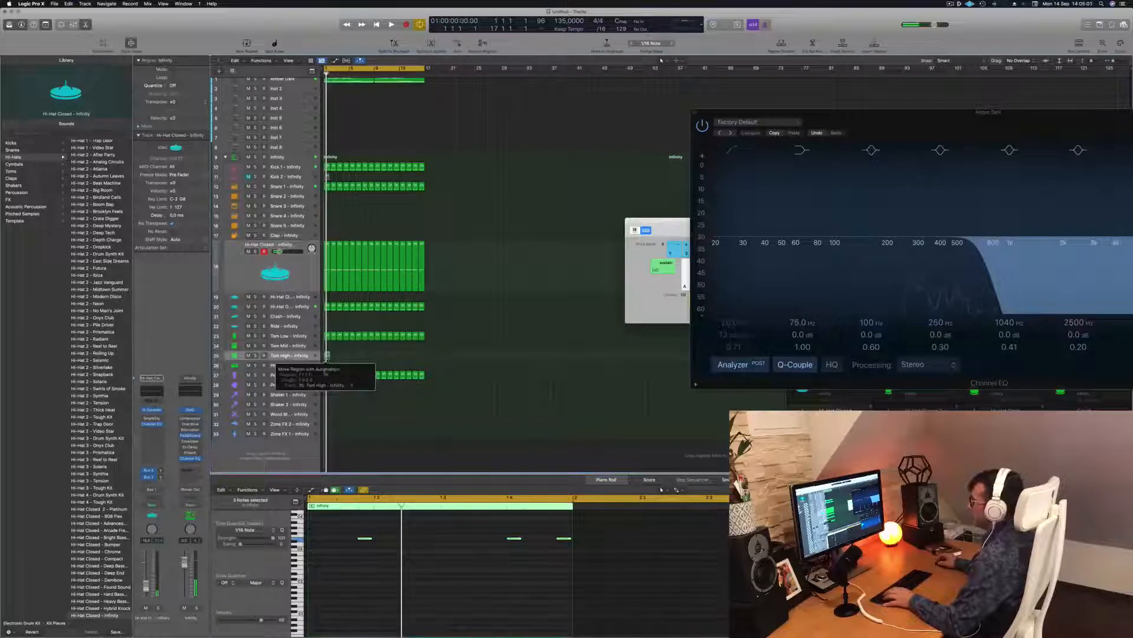
Step: Retune the three Tom High notes and repeat the region across bars 1–16
left_click(354, 555)
key("space")
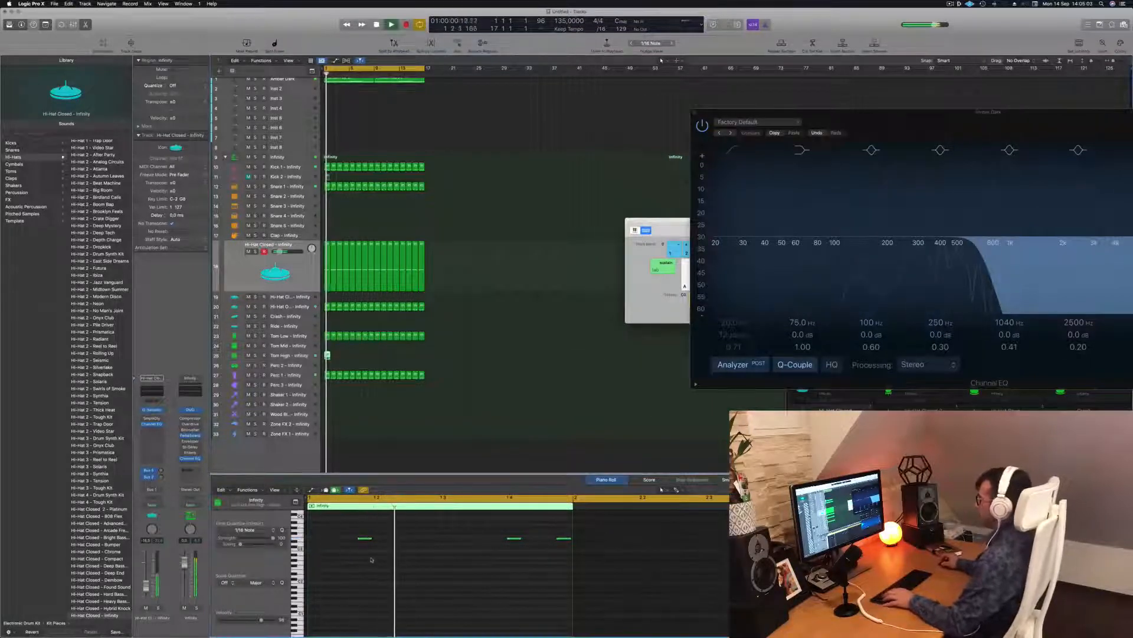
scroll(366, 558, "down", 1)
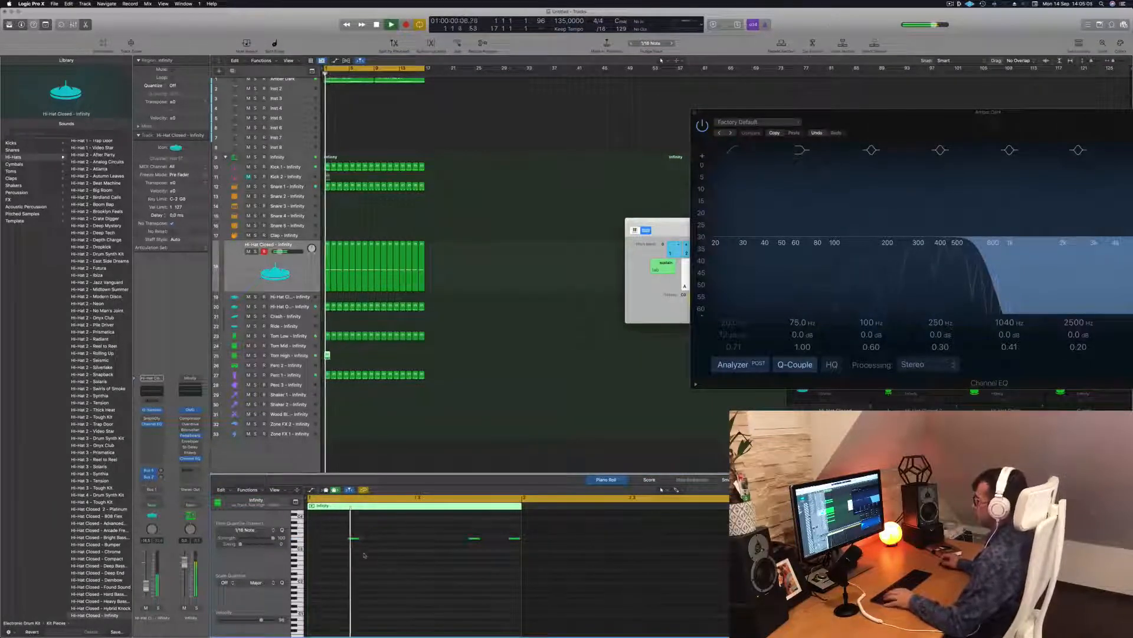
left_click_drag(340, 536, 517, 563)
key("space")
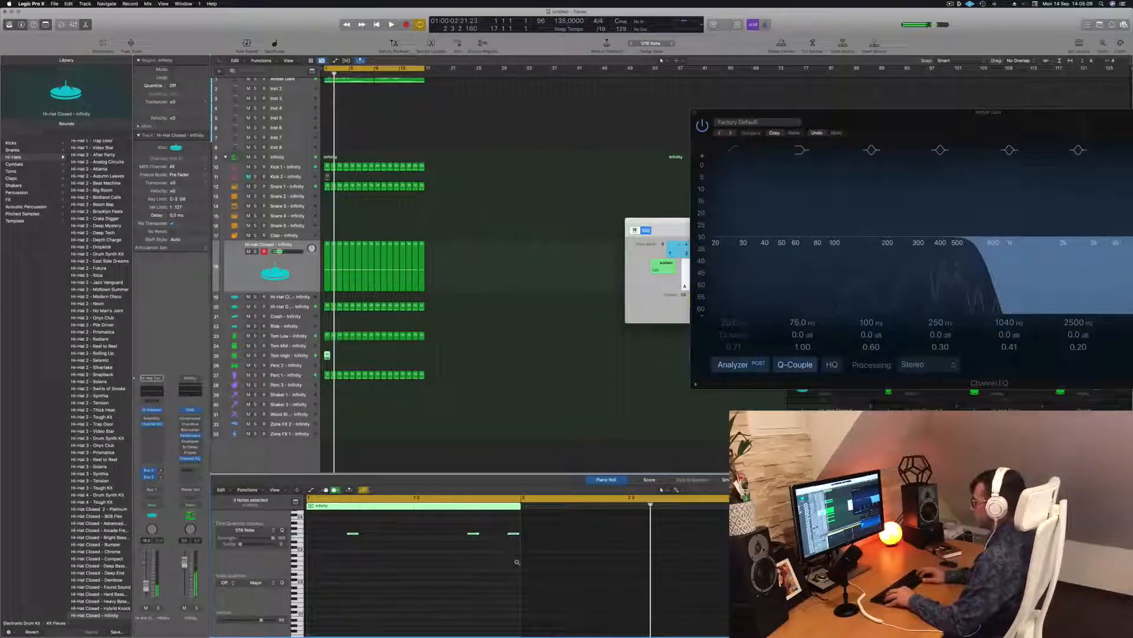
key("alt+Down")
key("alt+Down")
key("alt+Down")
key("space")
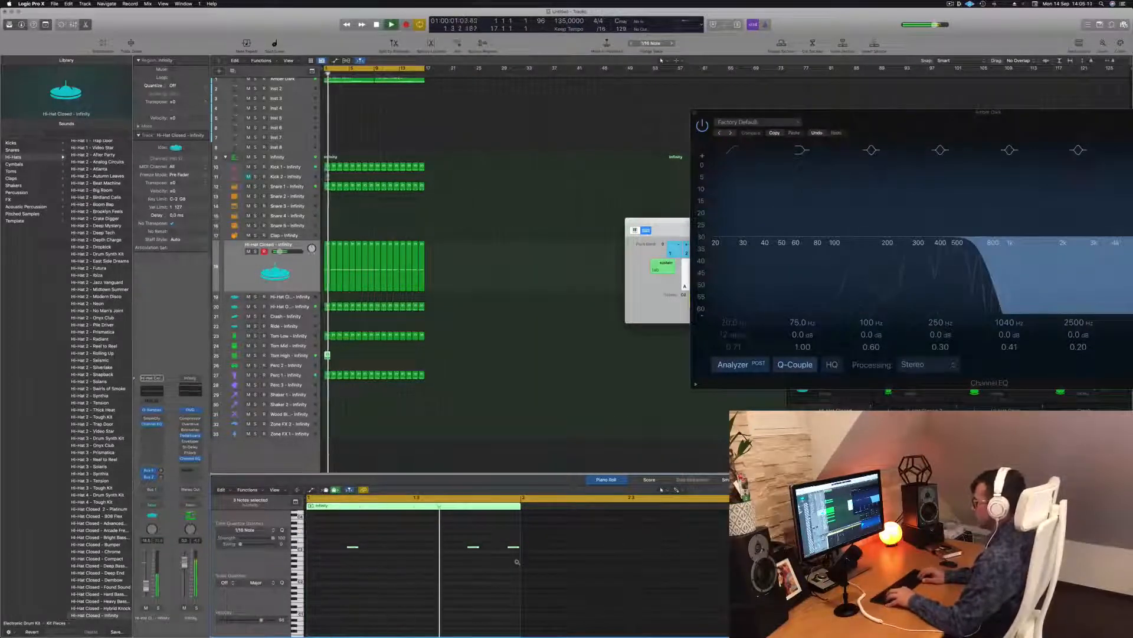
key("alt+Up")
key("alt+Up")
key("alt+Up")
key("alt+Up")
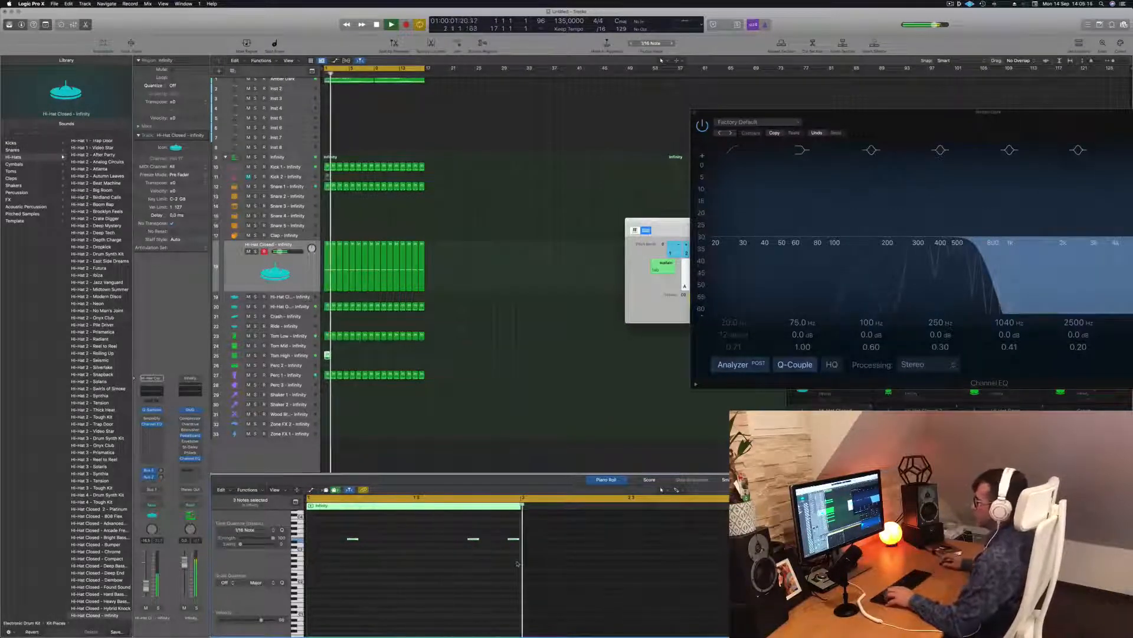
left_click_drag(327, 355, 377, 354)
left_click(227, 356)
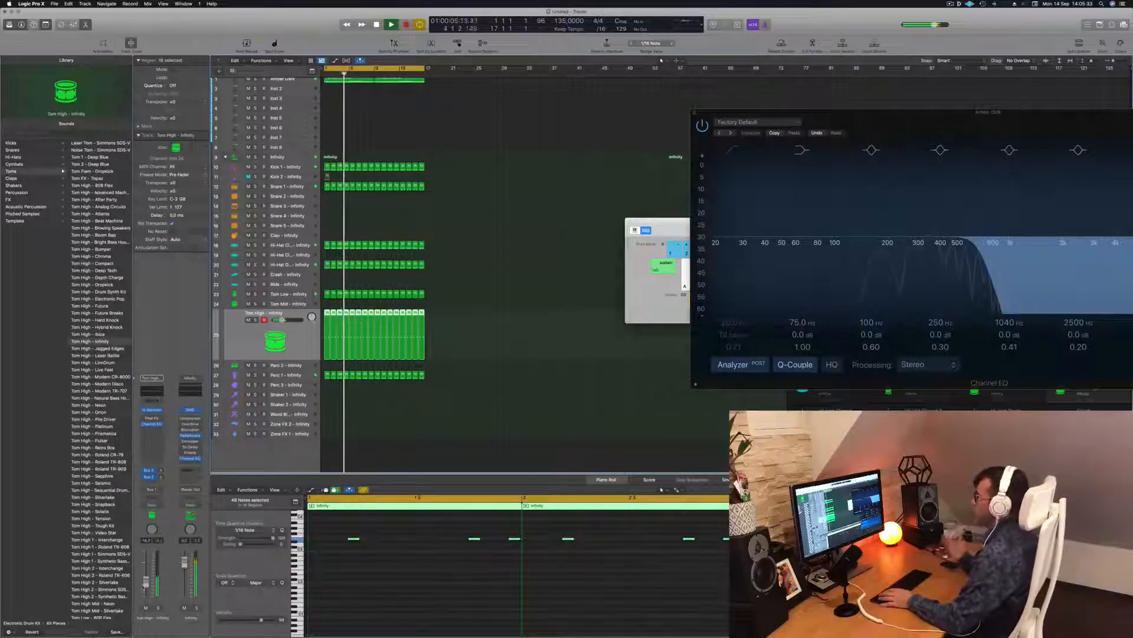
Step: Copy the first Snare 1 region, with both notes, onto Snare 2 at bar 1
left_click(458, 396)
scroll(331, 236, "up", 1)
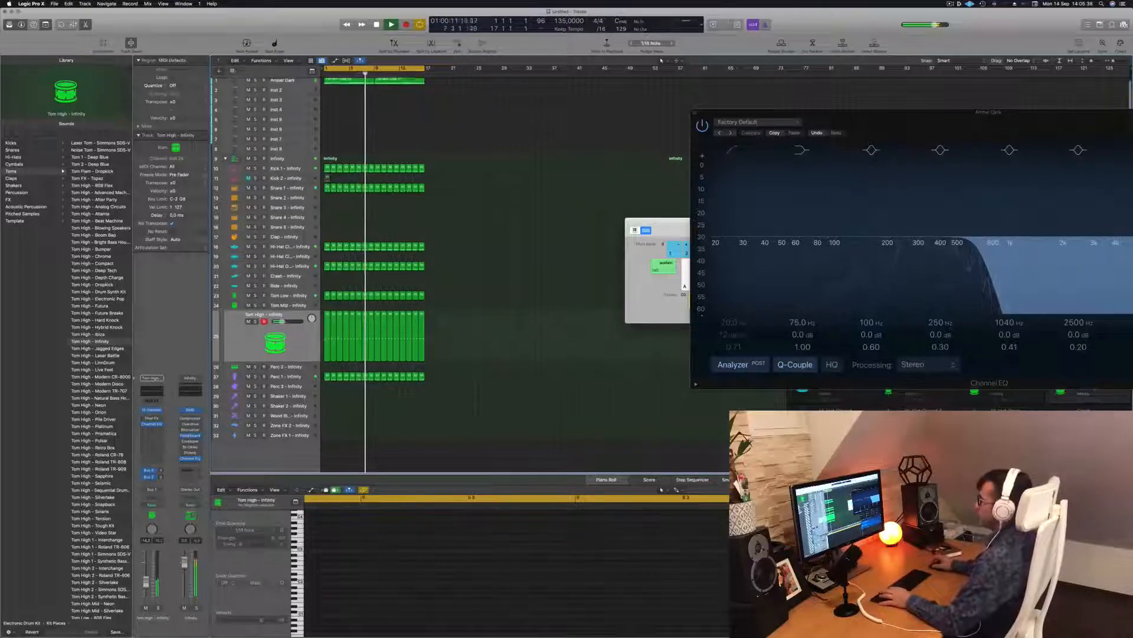
scroll(335, 205, "up", 3)
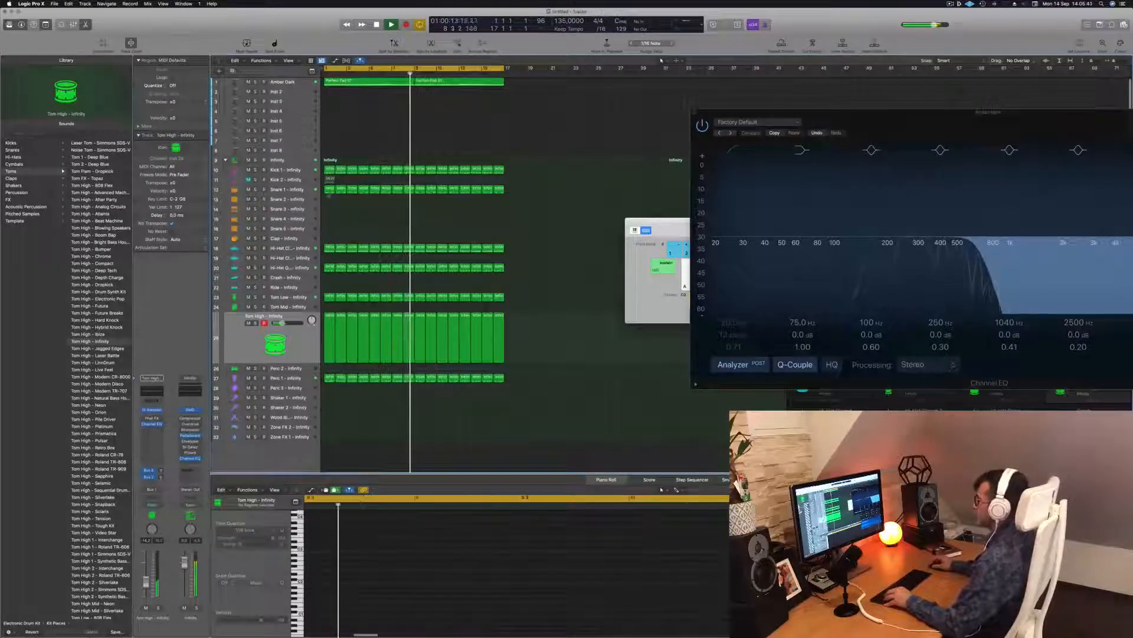
left_click(329, 190)
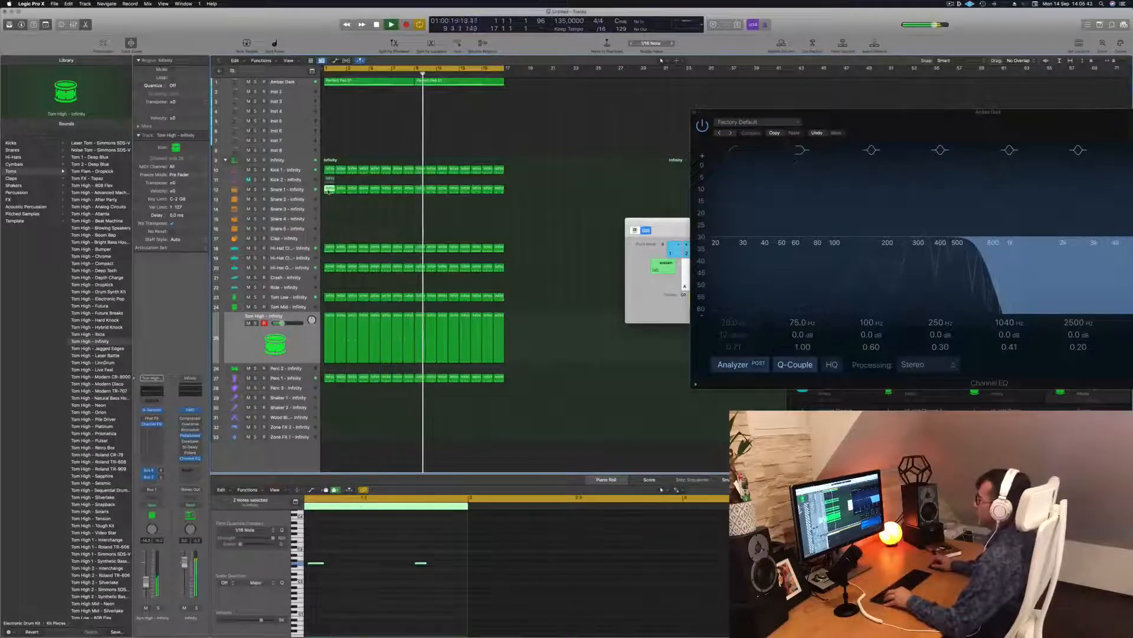
left_click_drag(328, 189, 327, 212)
key("Return")
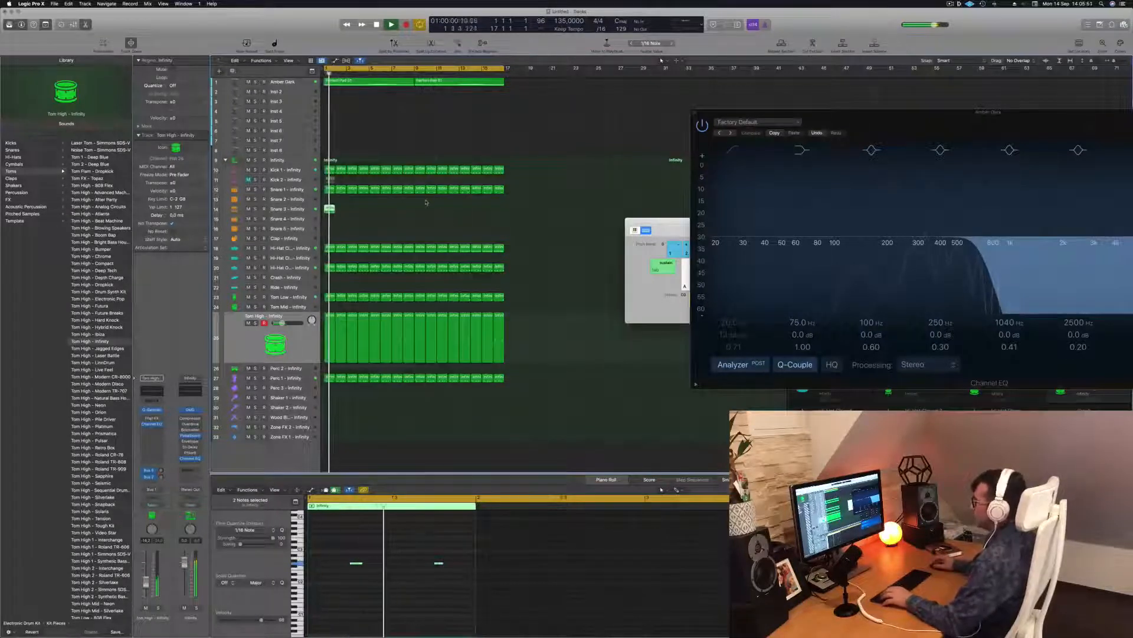
Step: Keep one snare note, shifting it two sixteenths later and several semitones higher
key("space")
mouse_move(331, 210)
left_mouse_down()
mouse_move(329, 228)
mouse_move(329, 199)
left_mouse_up()
key("space")
left_click_drag(352, 588, 466, 584)
key("space")
key("space")
key("Return")
key("alt+Right")
key("alt+Right")
key("alt+Up")
key("alt+Up")
key("alt+Up")
key("alt+Up")
key("alt+Up")
key("alt+Up")
key("alt+Up")
key("Return")
key("alt+Up")
key("alt+Up")
key("Return")
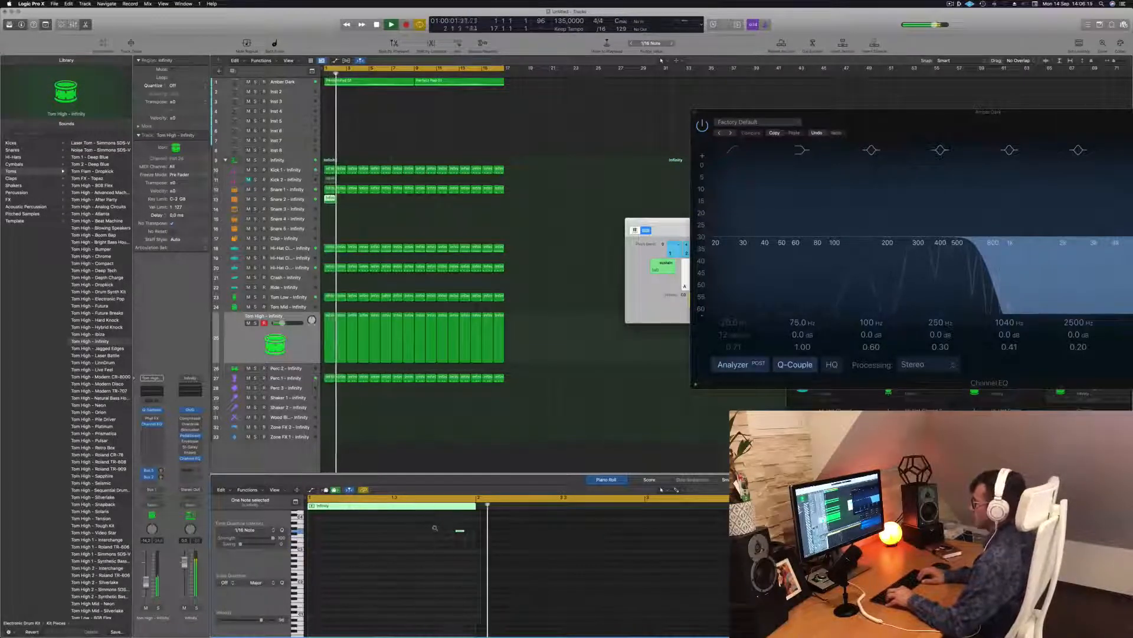
key("alt+Up")
key("Return")
key("Return")
Step: Load Rim - 808 Flex from the Snares library onto the wrong track, then undo it
left_click(28, 150)
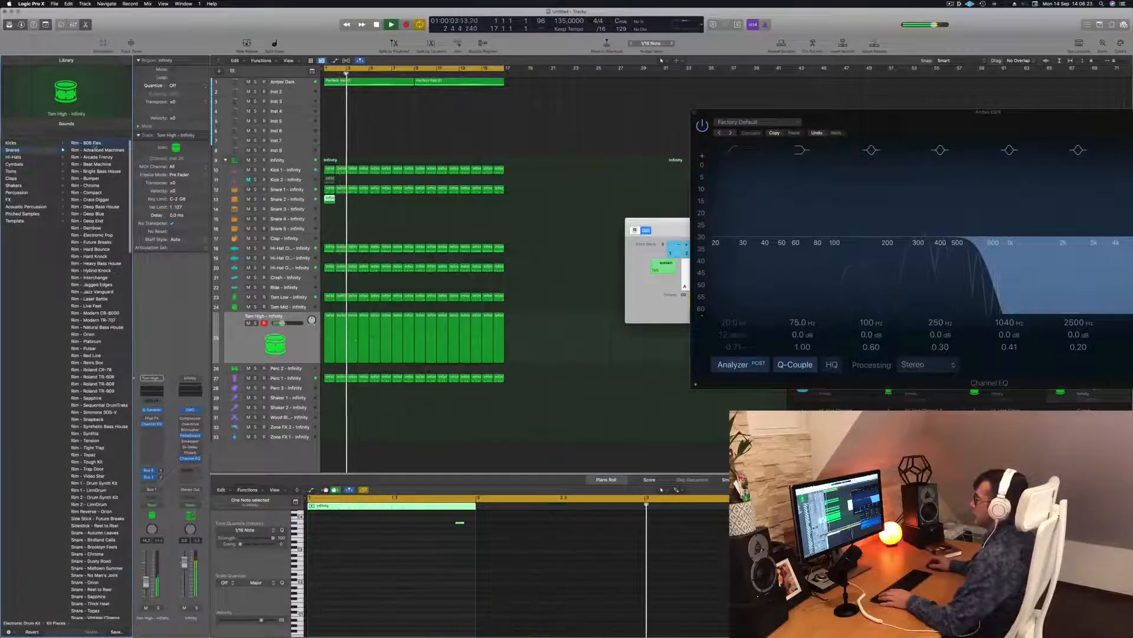
left_click(93, 143)
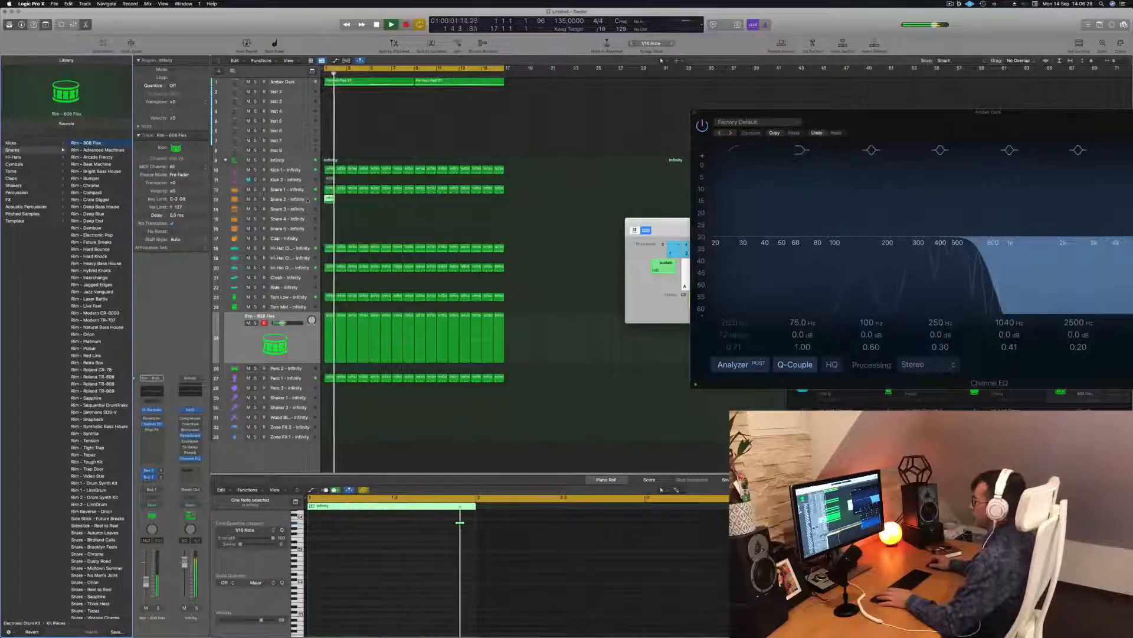
left_click(293, 351)
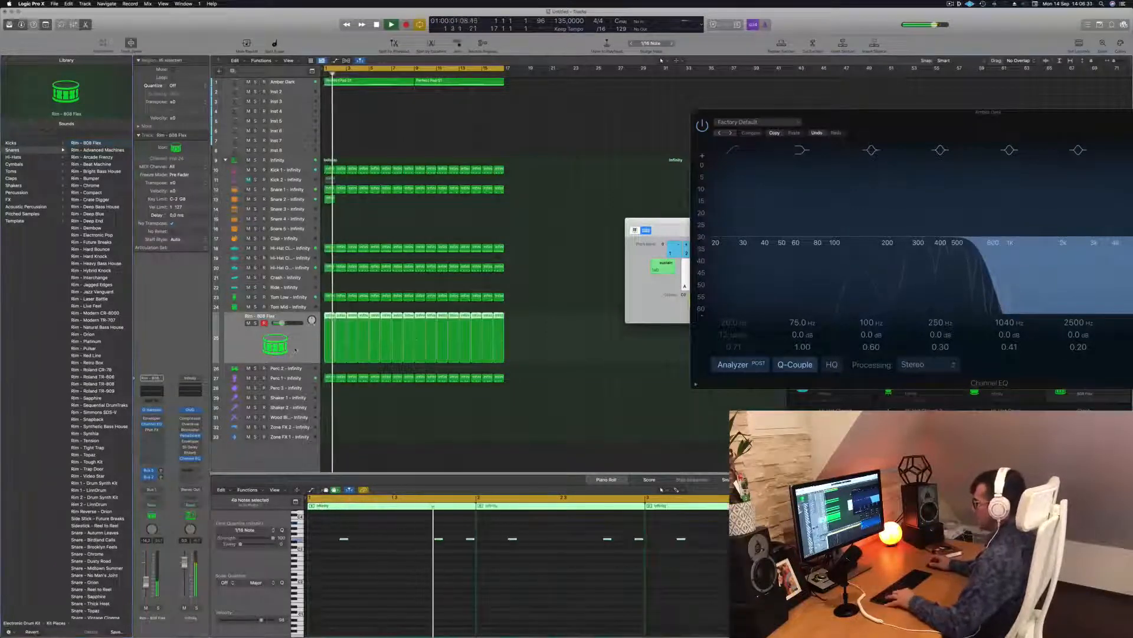
key("super+z")
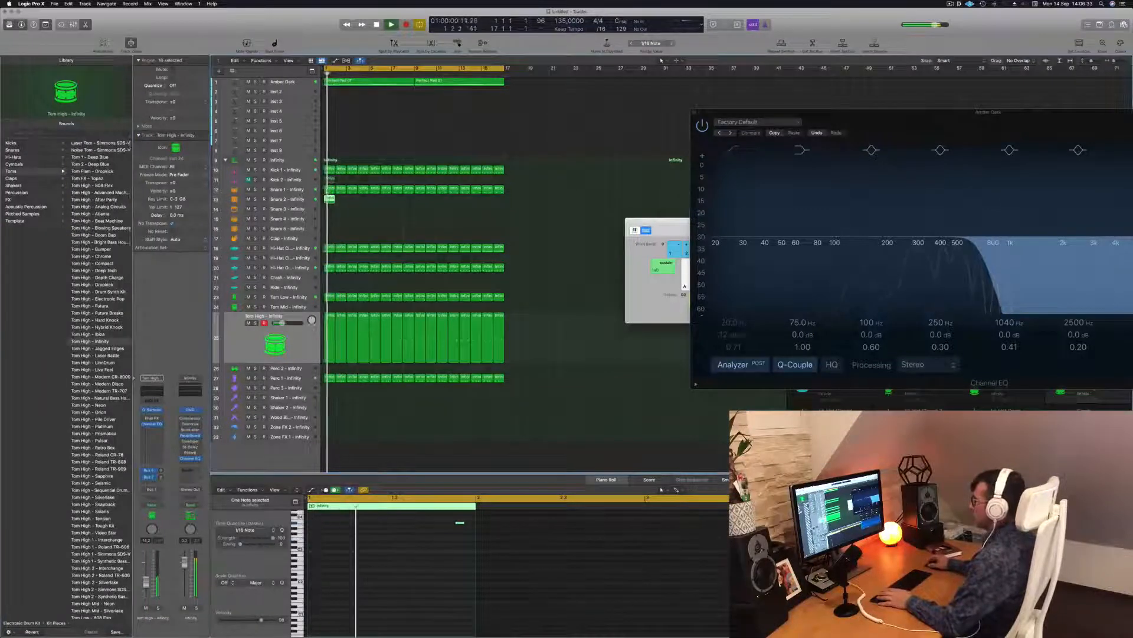
Step: Audition rim sounds on Snare 2, settling on Rim - Arcade Frenzy
left_click(300, 199)
left_click_drag(417, 518, 535, 556)
key("Return")
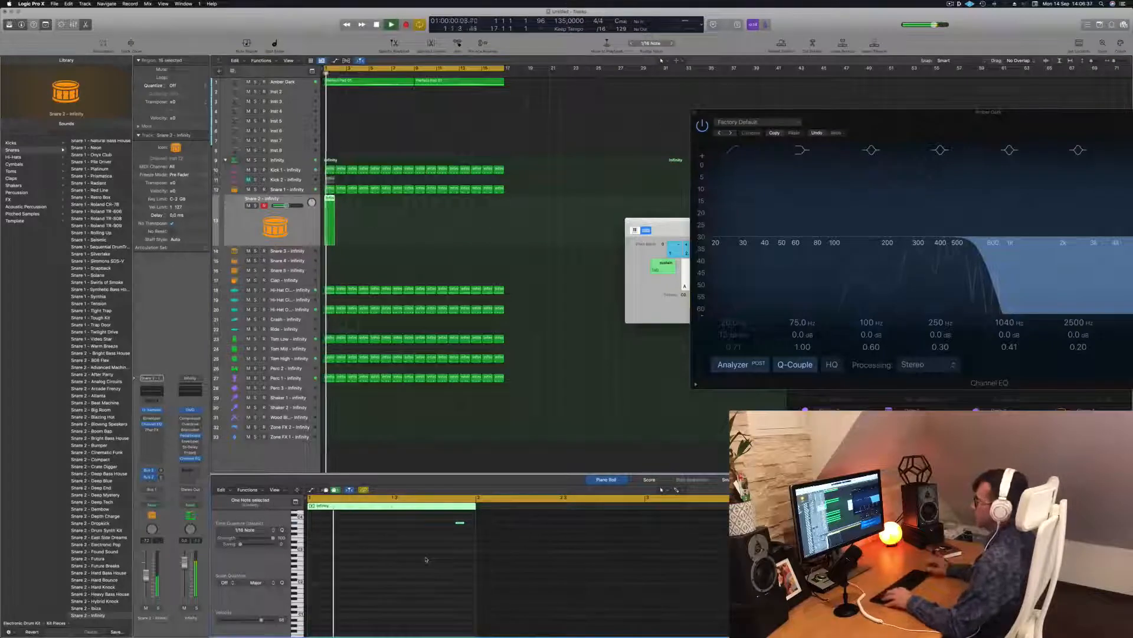
scroll(104, 158, "up", 15)
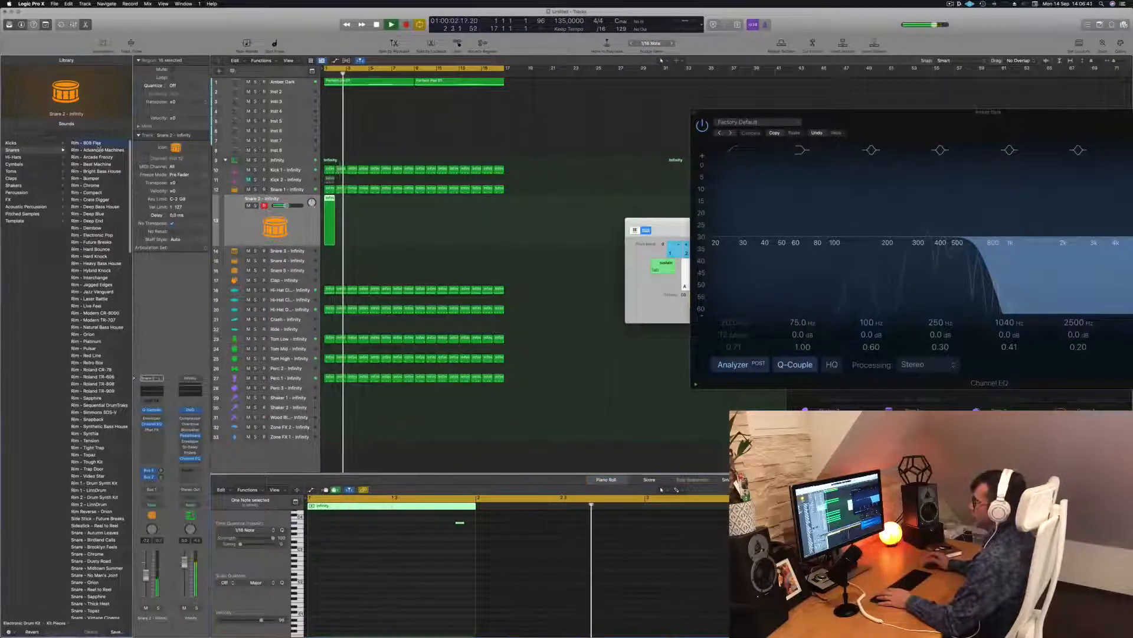
left_click(98, 144)
key("Return")
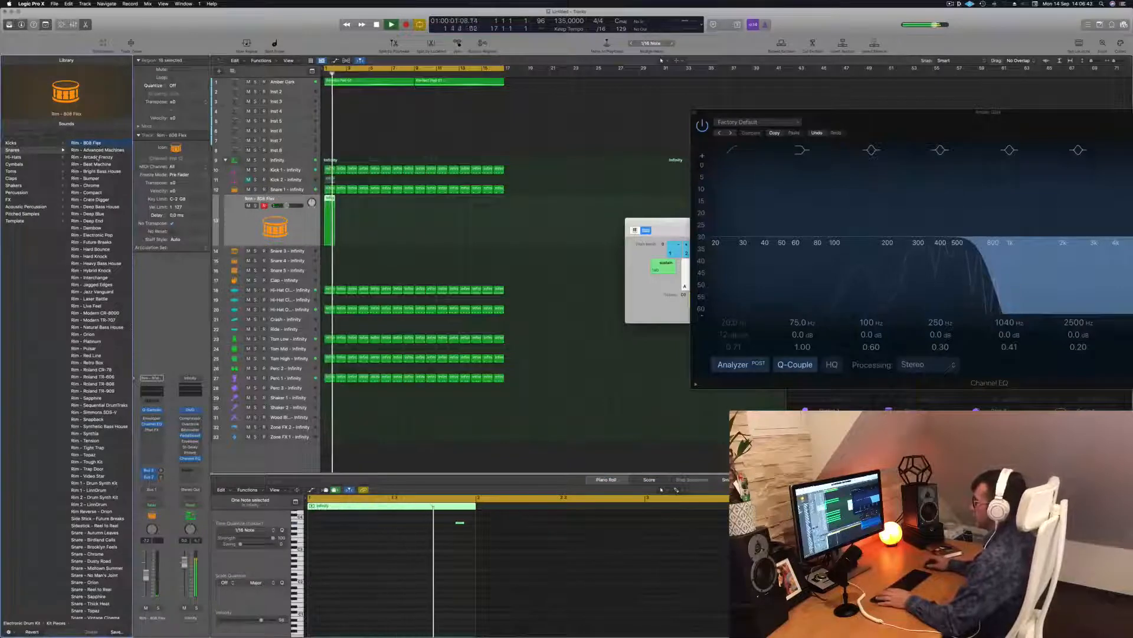
key("space")
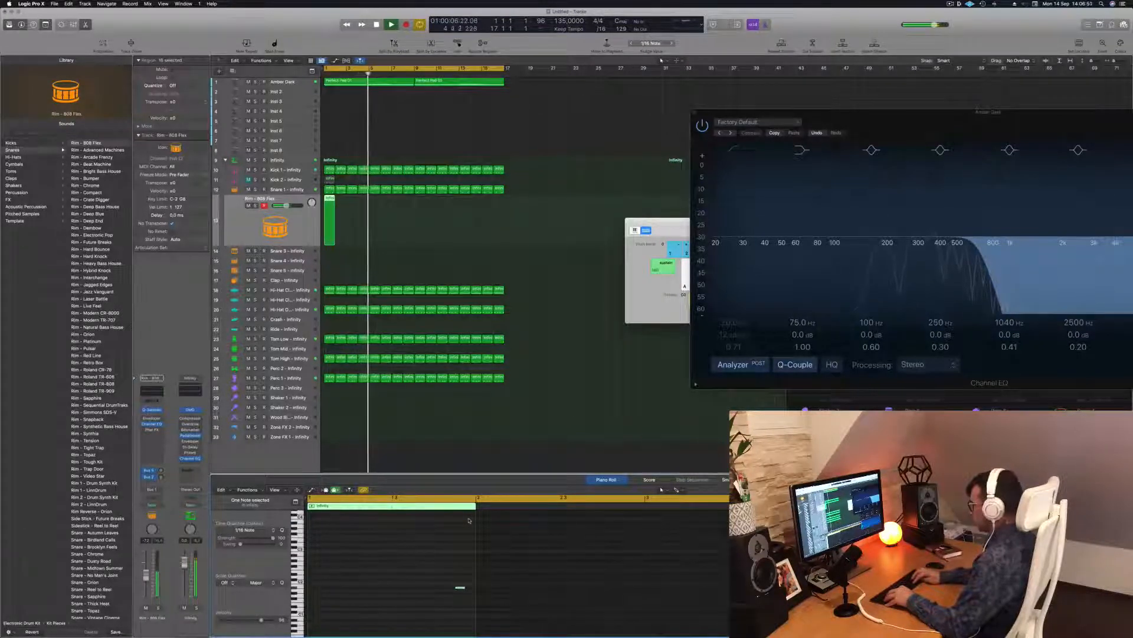
key("Return")
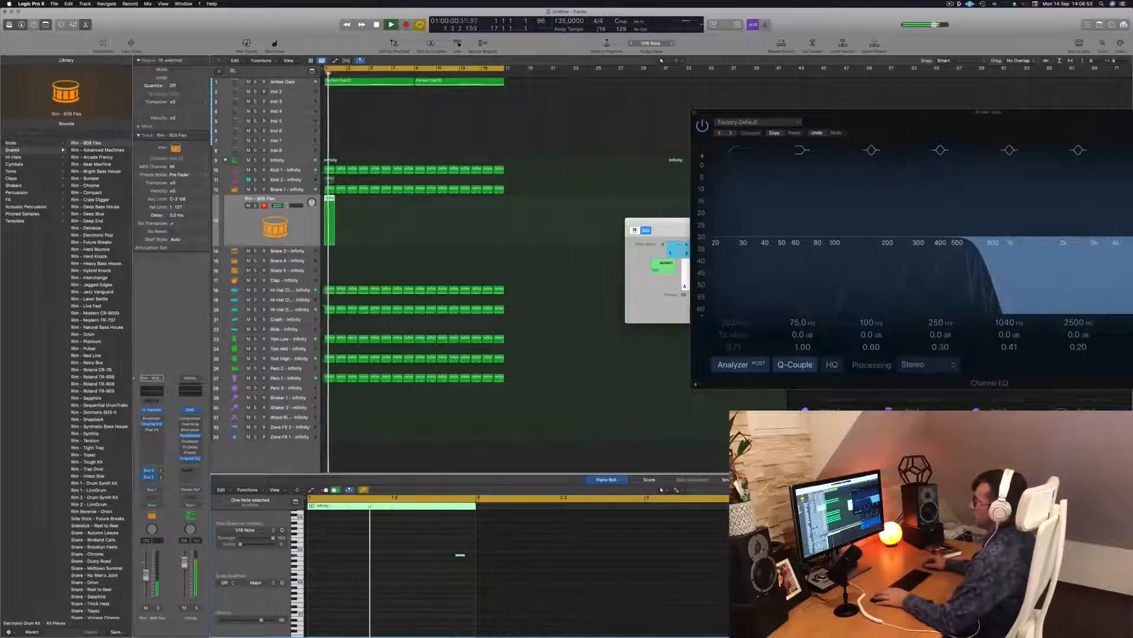
key("Return")
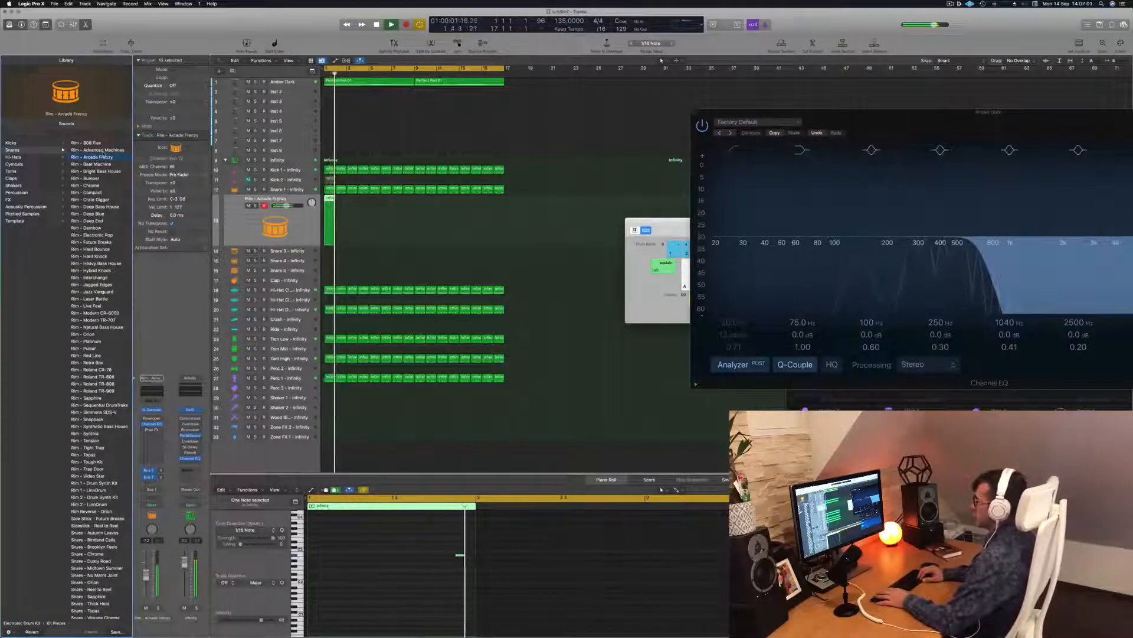
key("Return")
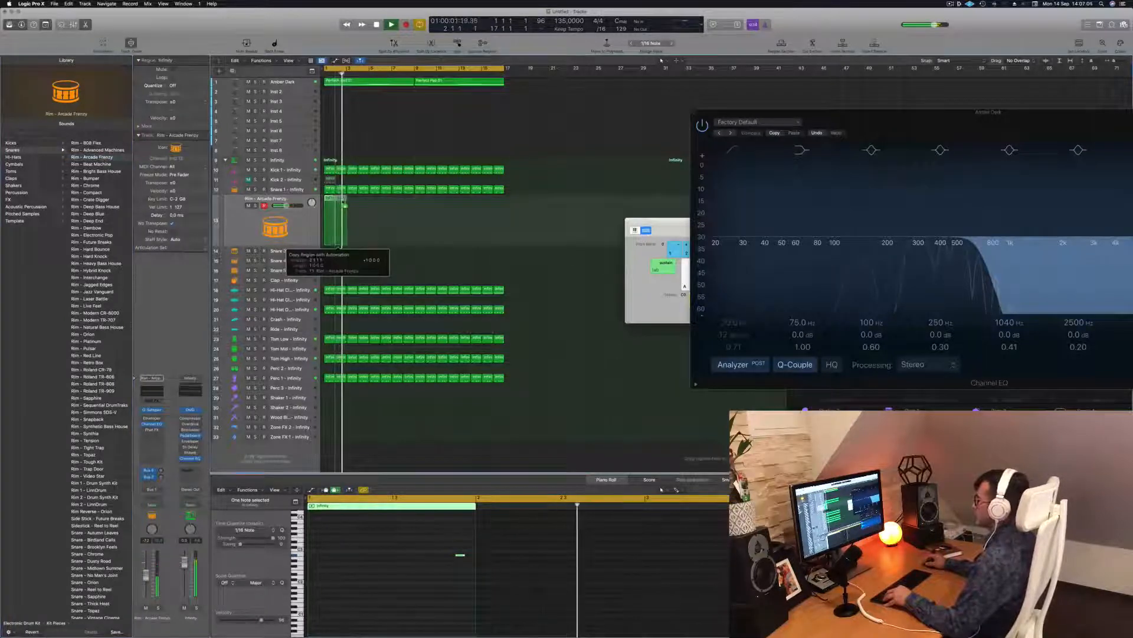
Step: Fill 16 bars with copies of the rim region and lower the rim track's volume slightly
mouse_move(358, 206)
left_mouse_down()
mouse_move(329, 208)
mouse_move(352, 202)
left_mouse_up()
left_click_drag(379, 208, 497, 208)
left_click_drag(558, 238, 329, 213)
scroll(451, 587, "down", 3)
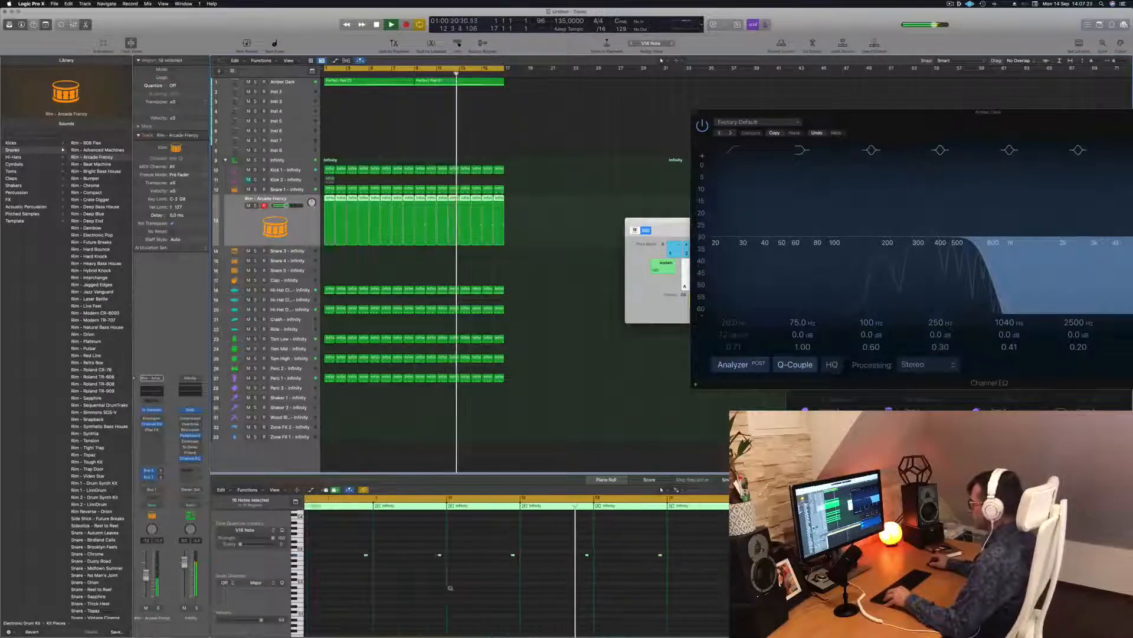
scroll(378, 589, "down", 3)
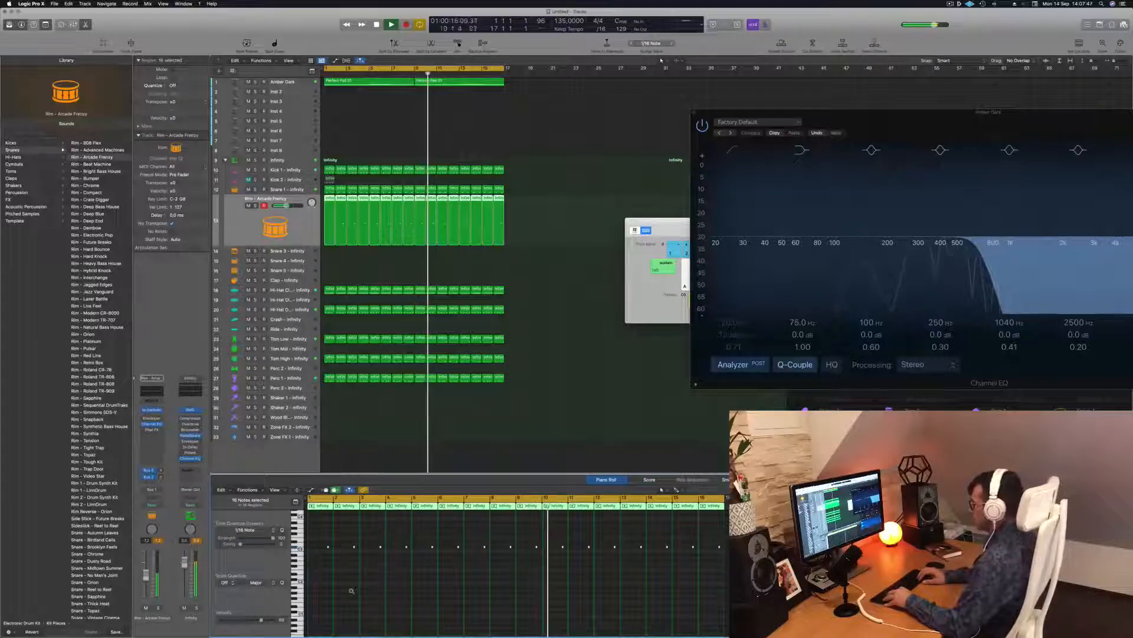
key("Return")
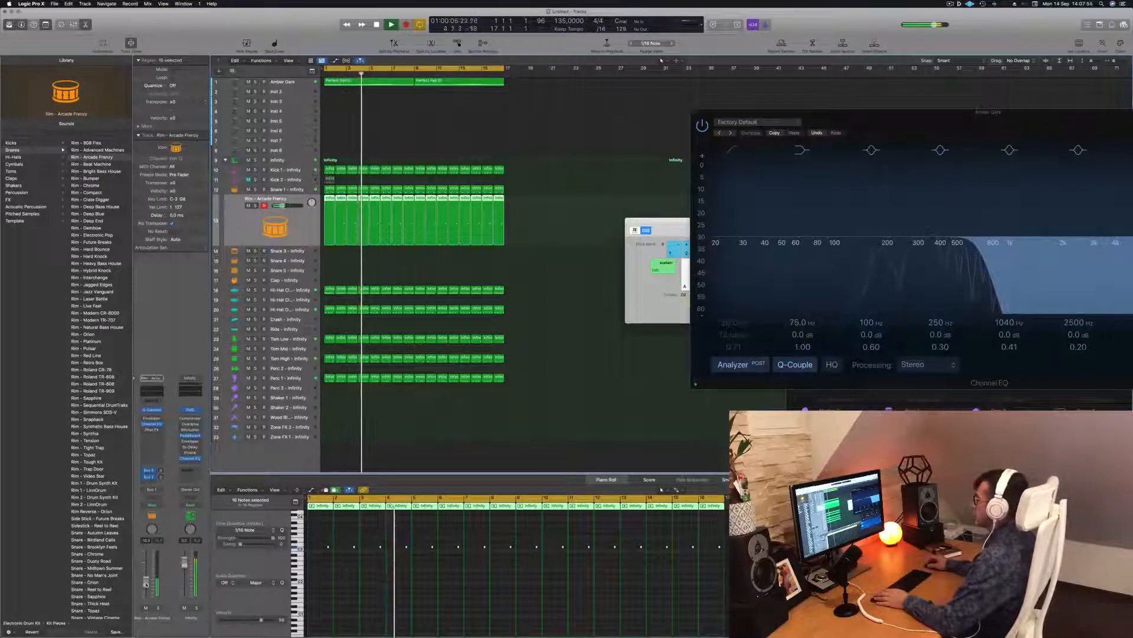
scroll(430, 122, "up", 1)
left_click_drag(284, 206, 282, 206)
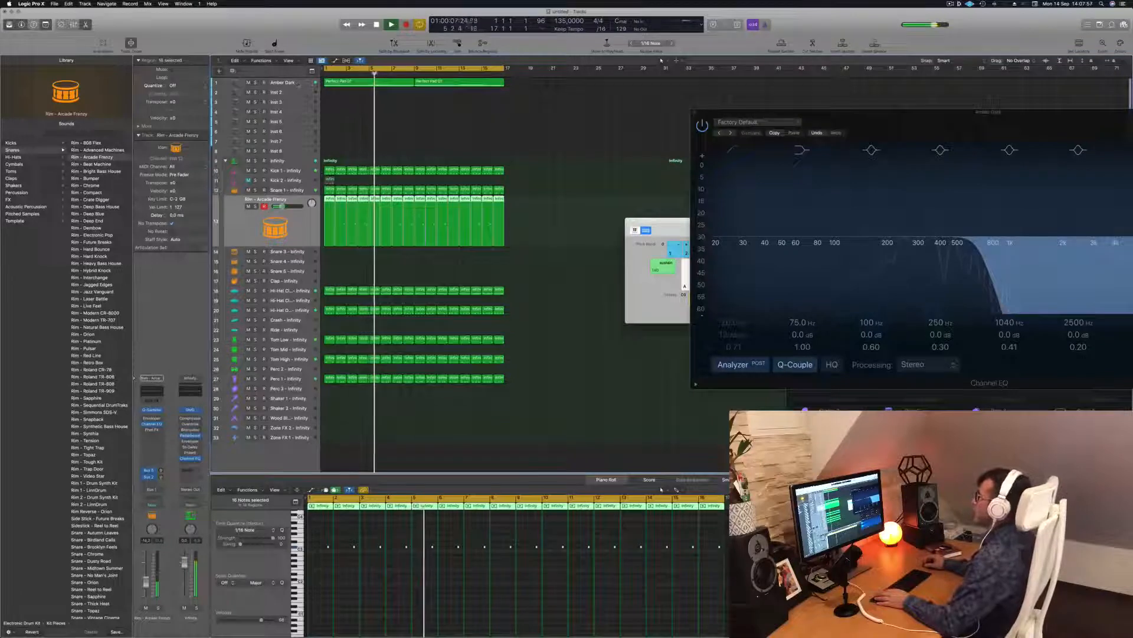
Step: Copy the first Perfect Pad 01 region onto the track below Amber Dark
left_click(284, 84)
left_click(383, 162)
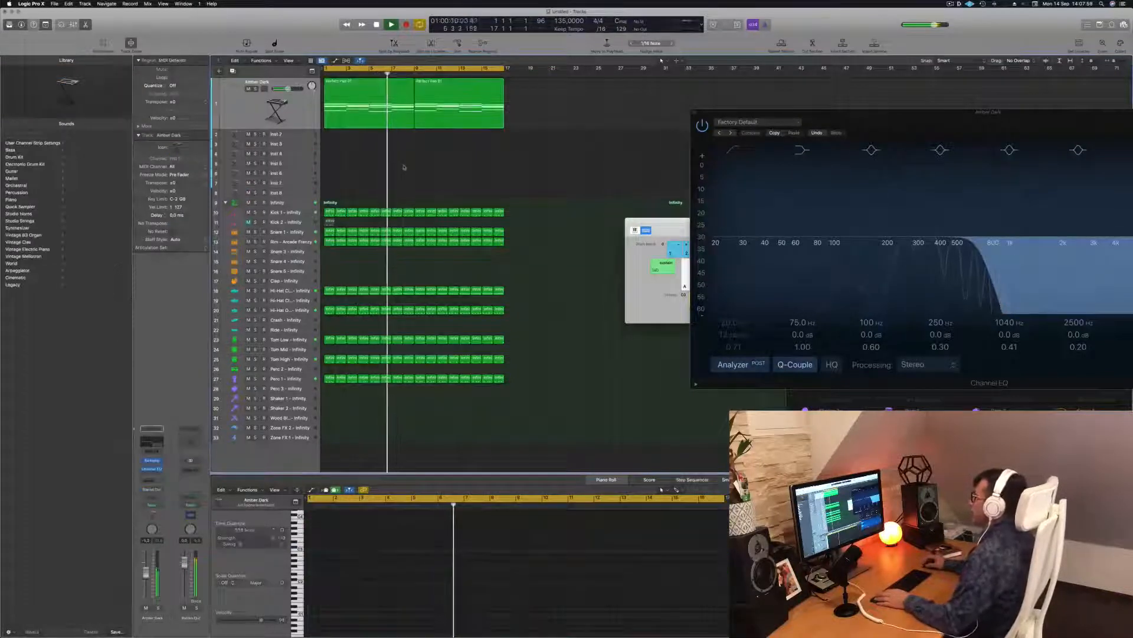
left_click(345, 95)
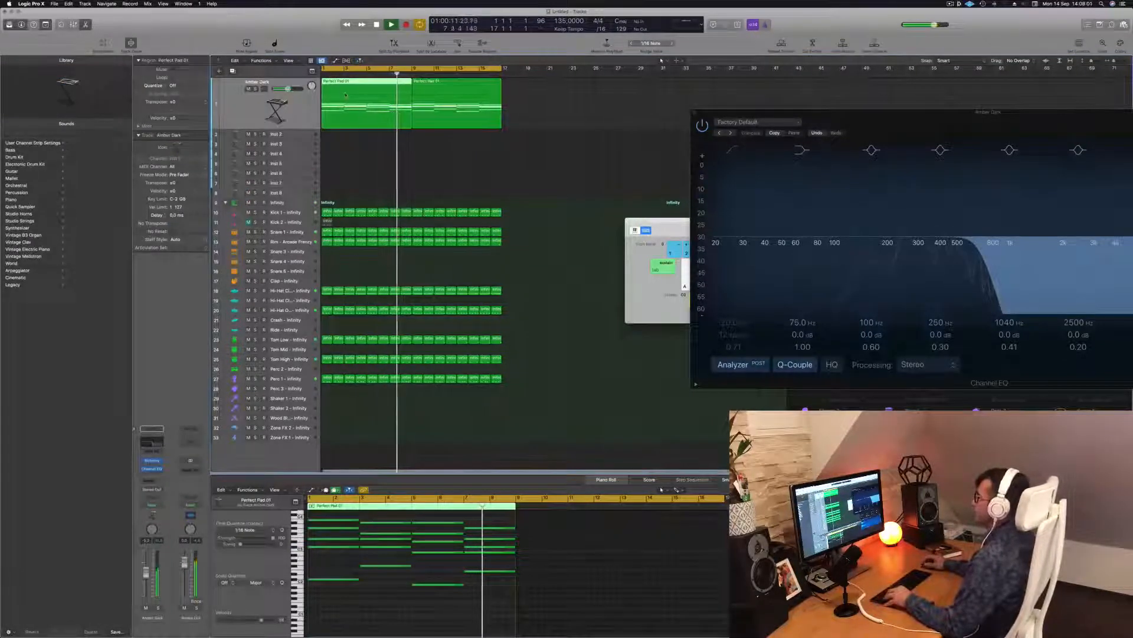
left_click_drag(346, 95, 349, 140)
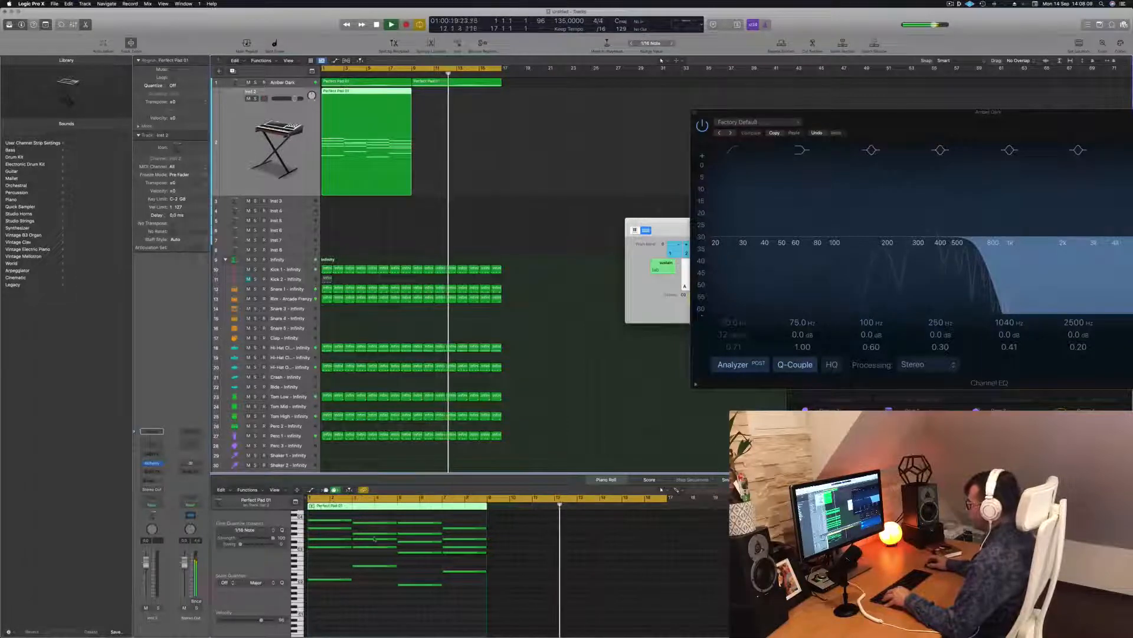
Step: Delete the pad copy's upper notes and drop the remaining four notes one octave
left_click_drag(337, 516, 489, 560)
key("Delete")
key("Return")
key("space")
left_click(354, 542)
key("super+a")
key("shift+alt+Down")
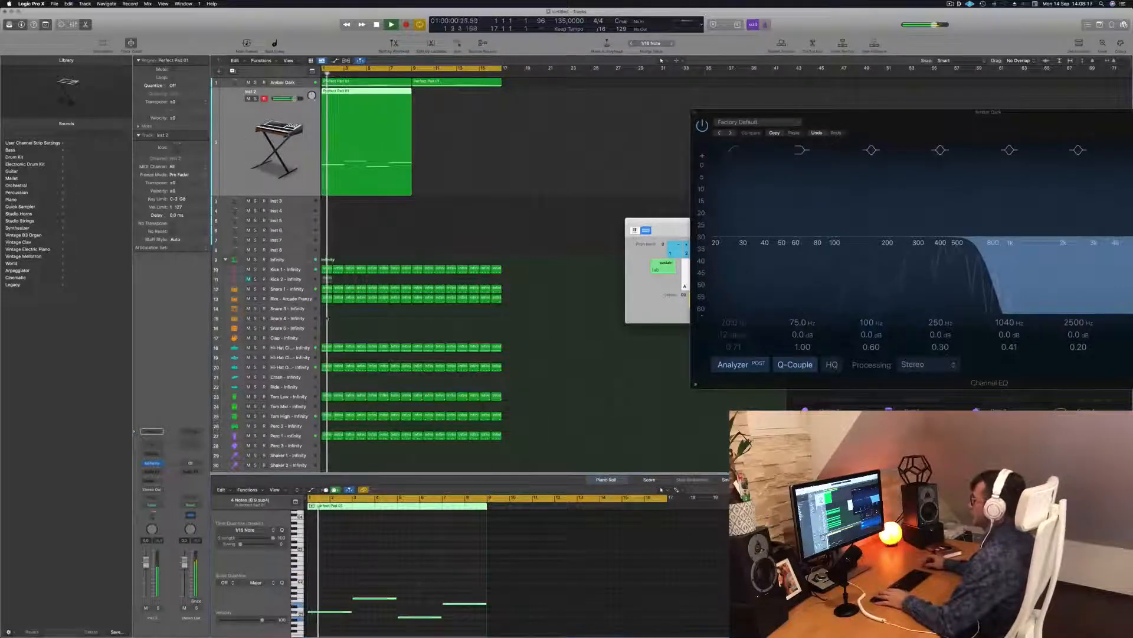
Step: Shorten and then lengthen the four pad notes together, auditioning from the start
scroll(417, 588, "up", 5)
left_click_drag(371, 581, 625, 635)
key("space")
key("space")
scroll(399, 579, "up", 3)
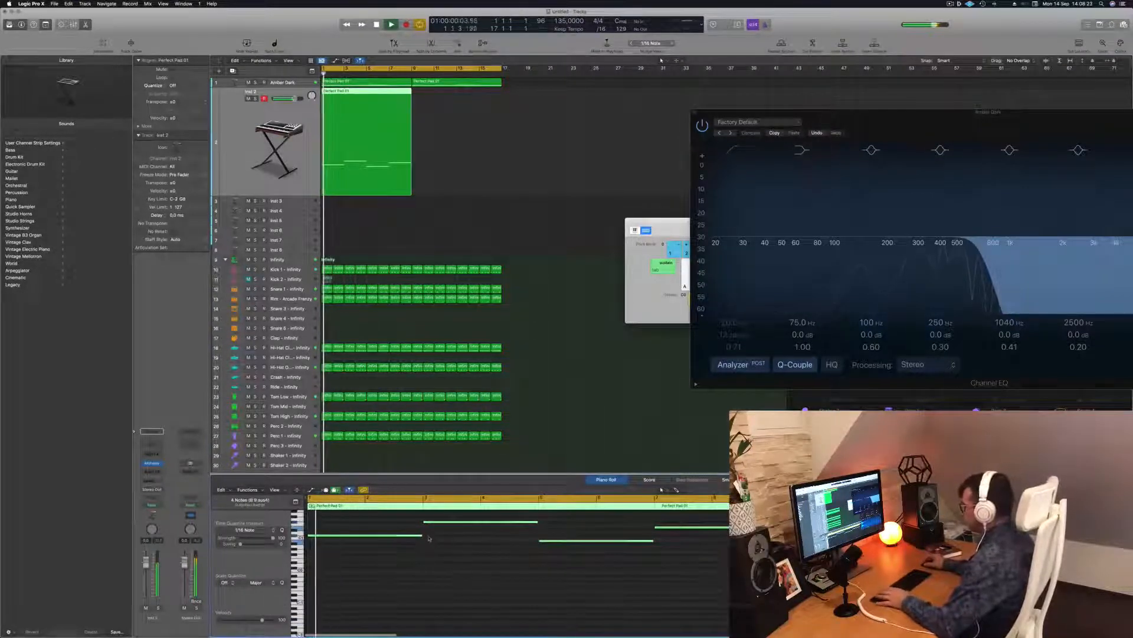
left_click_drag(420, 536, 332, 536)
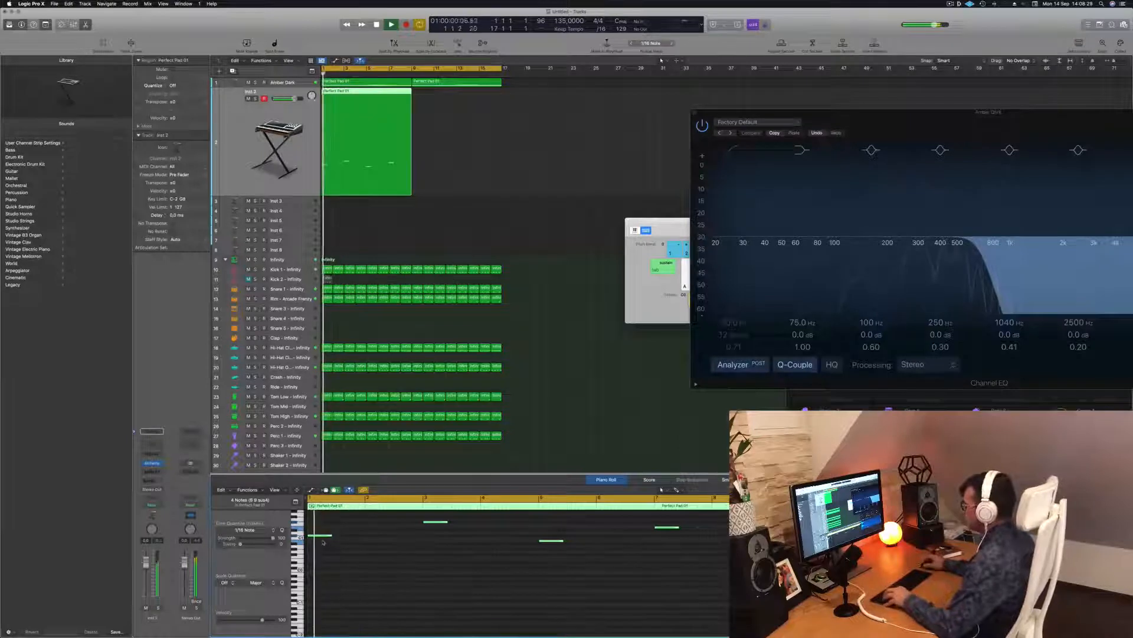
left_click_drag(319, 539, 361, 539)
key("space")
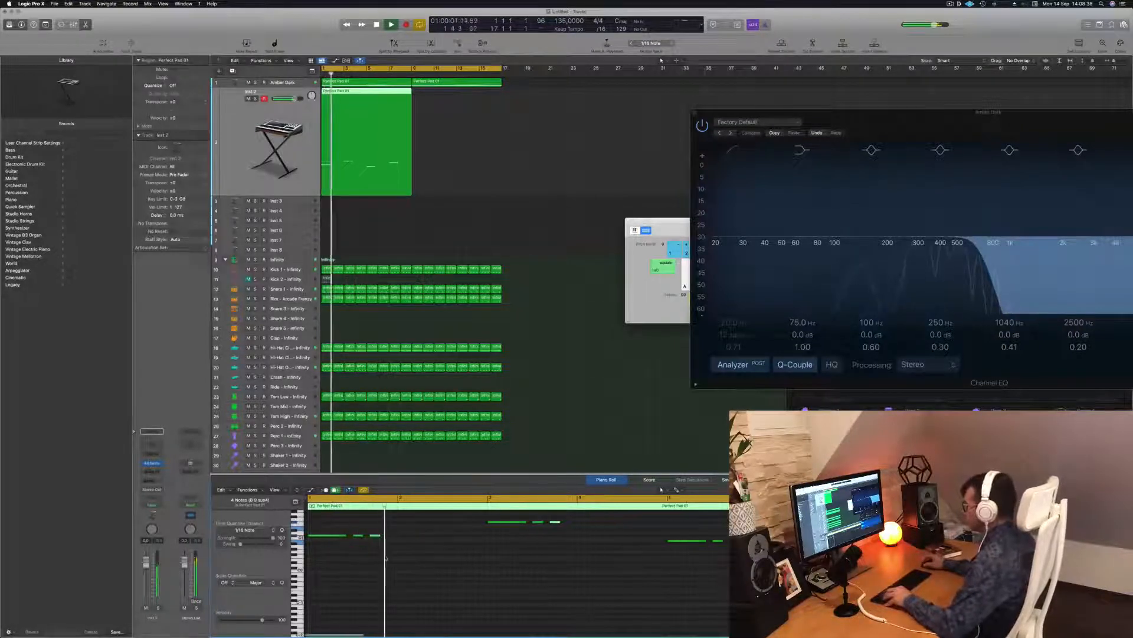
key("space")
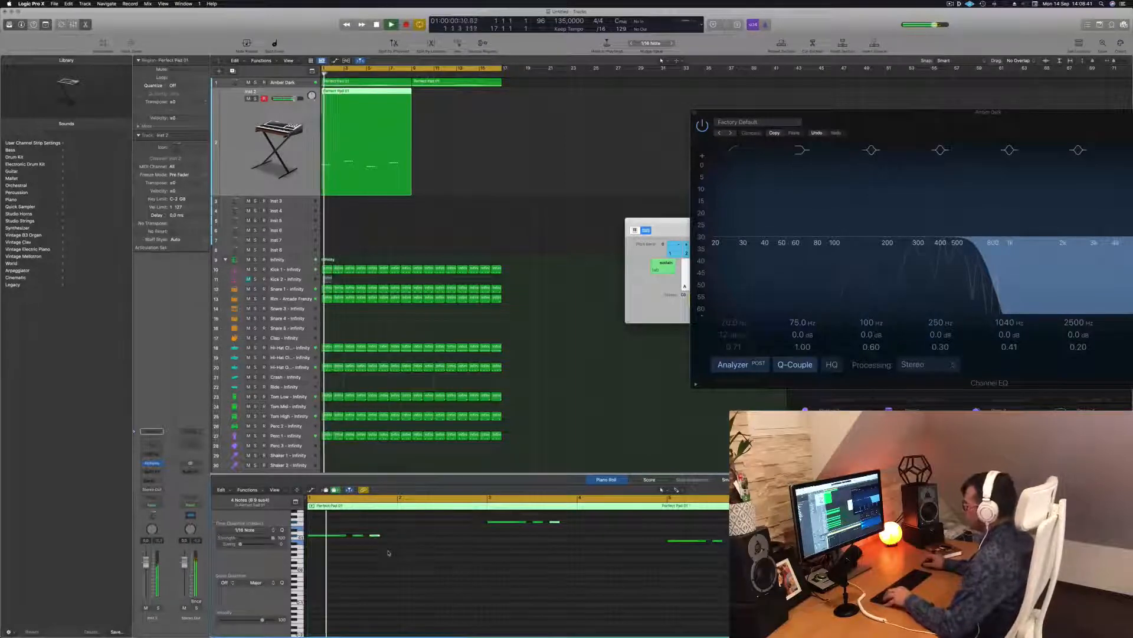
key("space")
key("space")
Step: Copy the Perfect Pad 01 region to bar 9 and select both pad regions
key("space")
key("space")
scroll(391, 556, "down", 5)
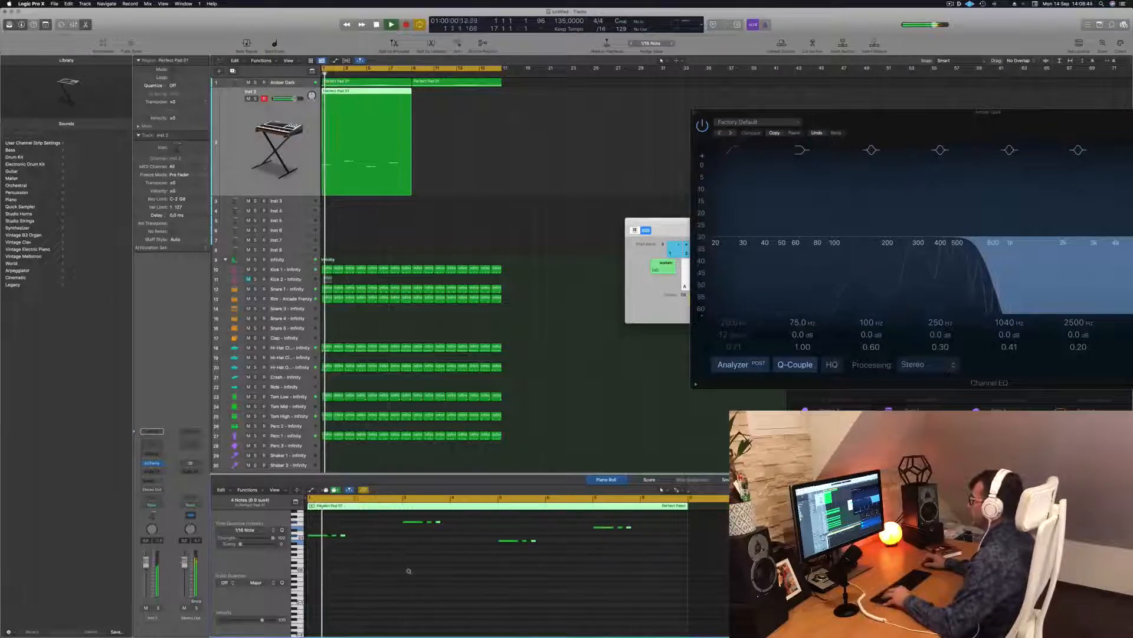
key("space")
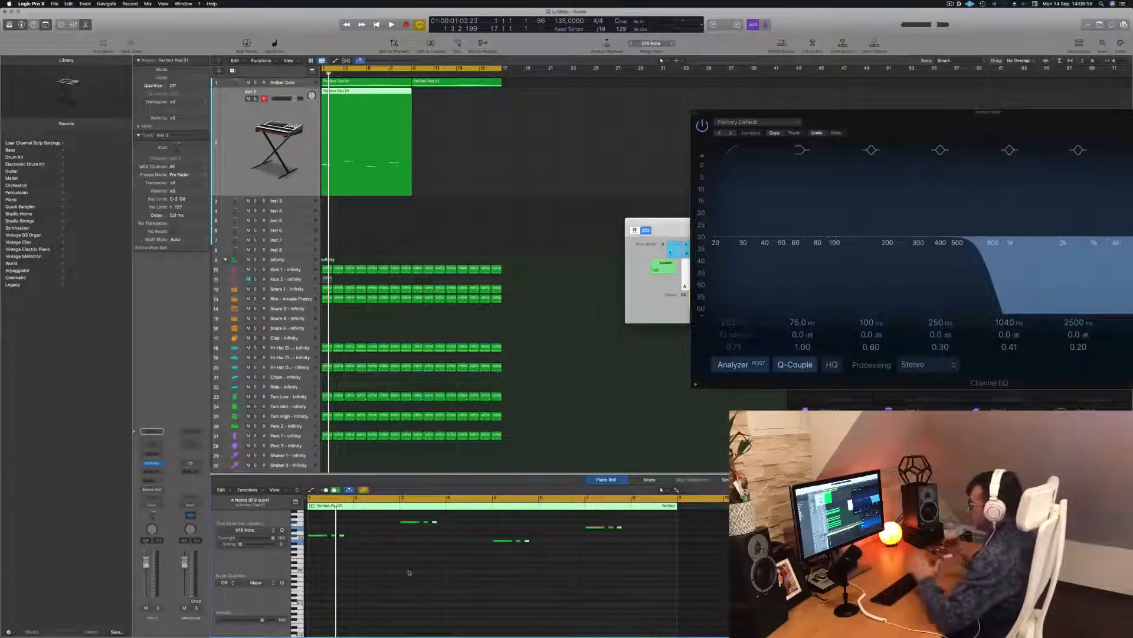
key("space")
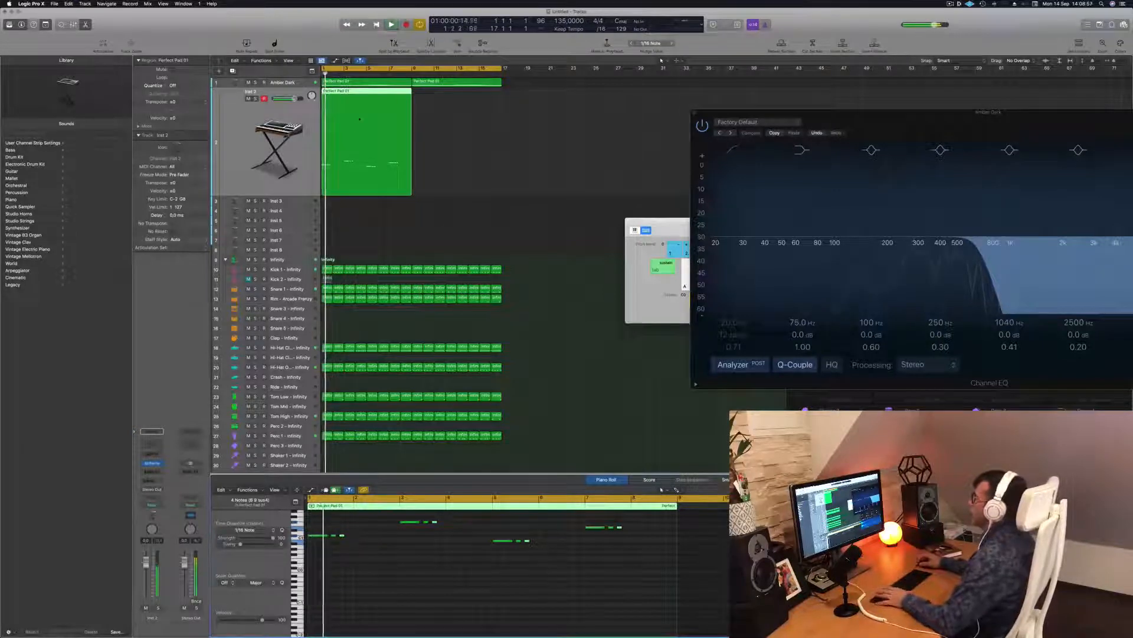
left_click_drag(356, 93, 445, 92)
left_click(257, 143)
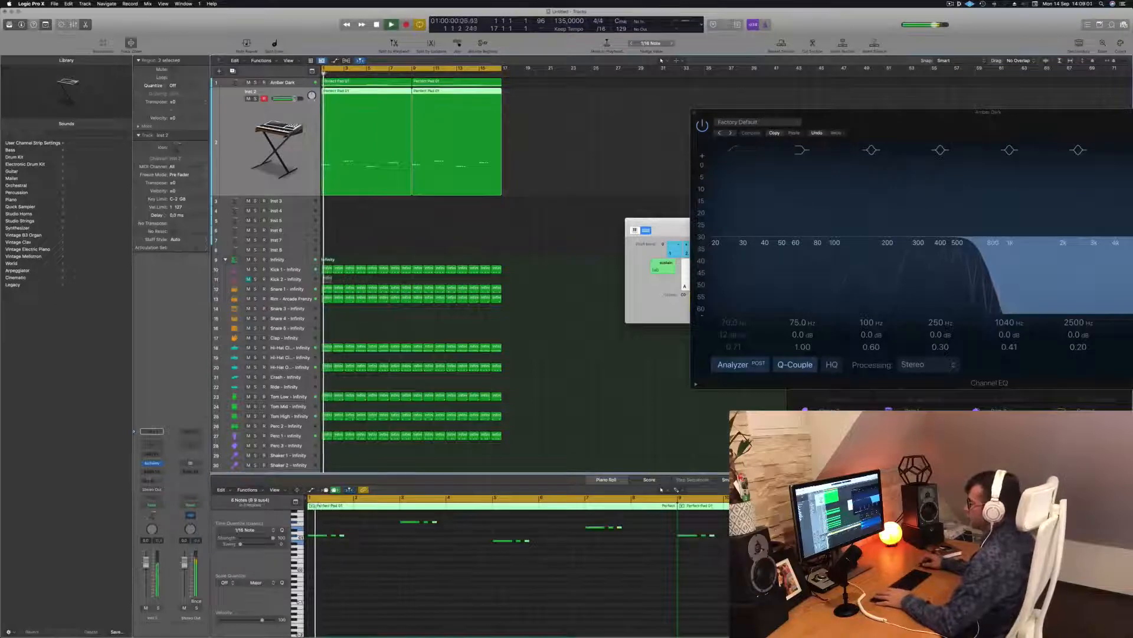
Step: Open Alchemy on Inst 2 and narrow its presets to the Bass category
left_click(152, 464)
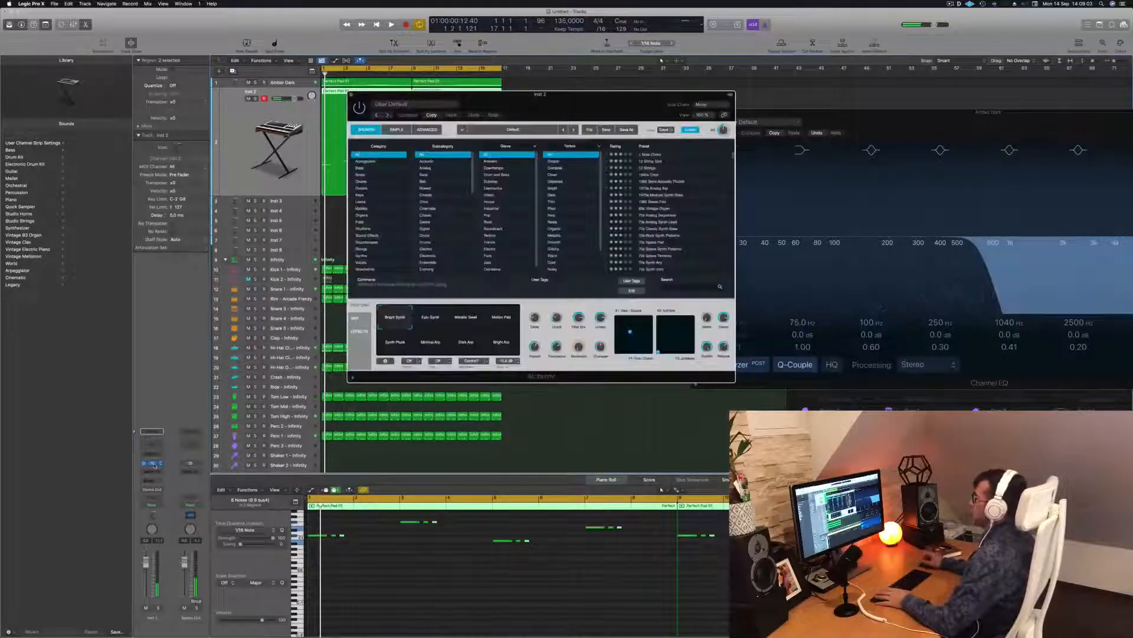
left_click_drag(584, 101, 705, 153)
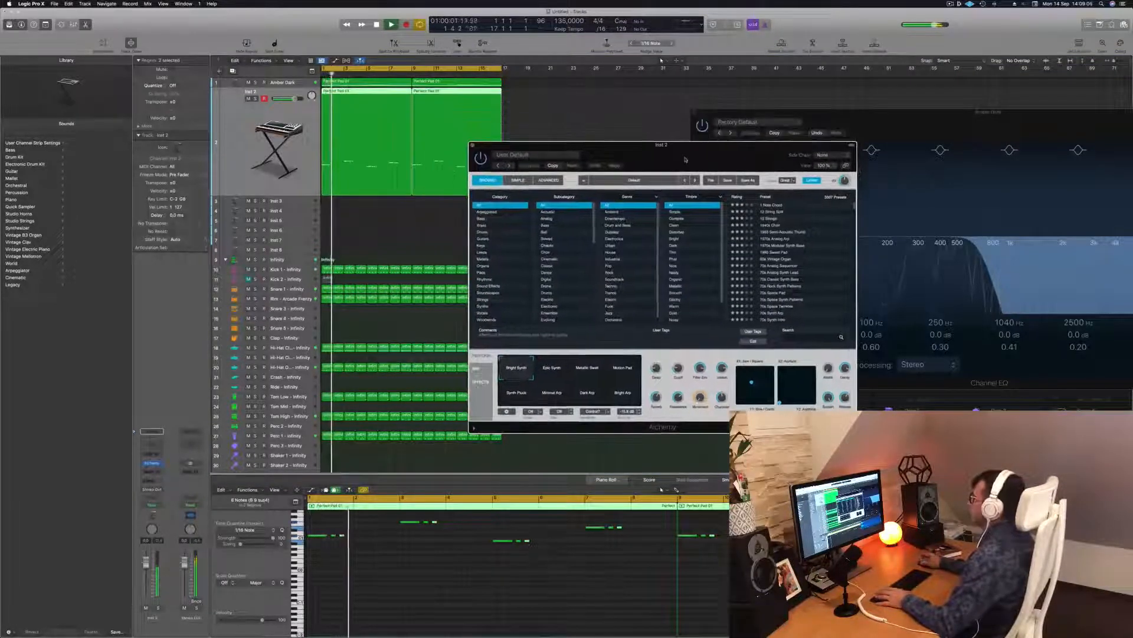
left_click(485, 219)
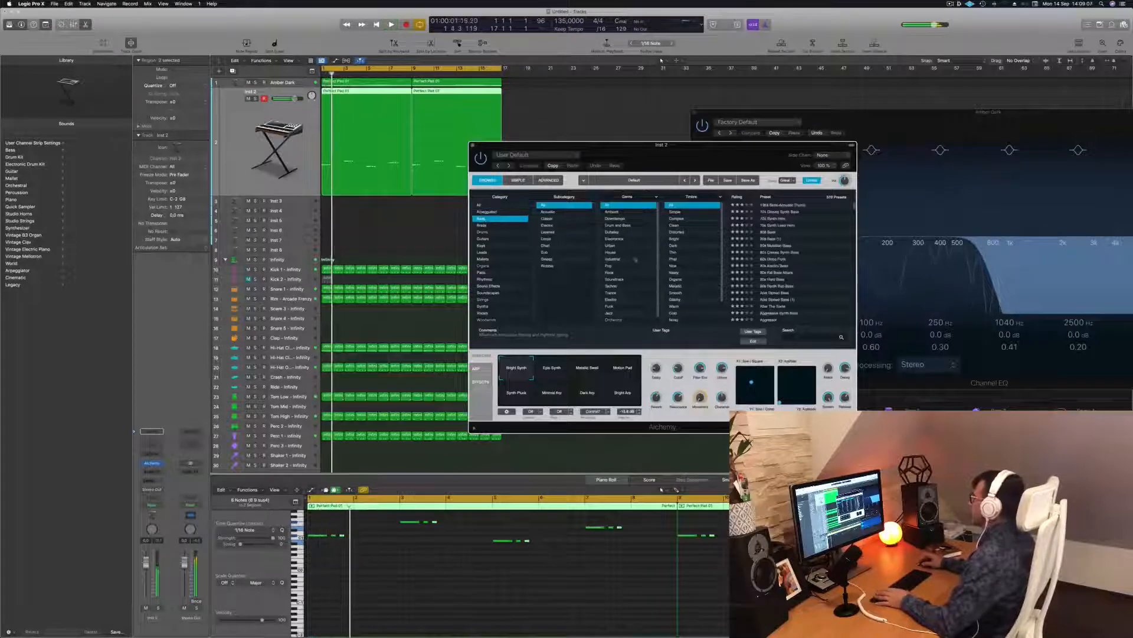
key("space")
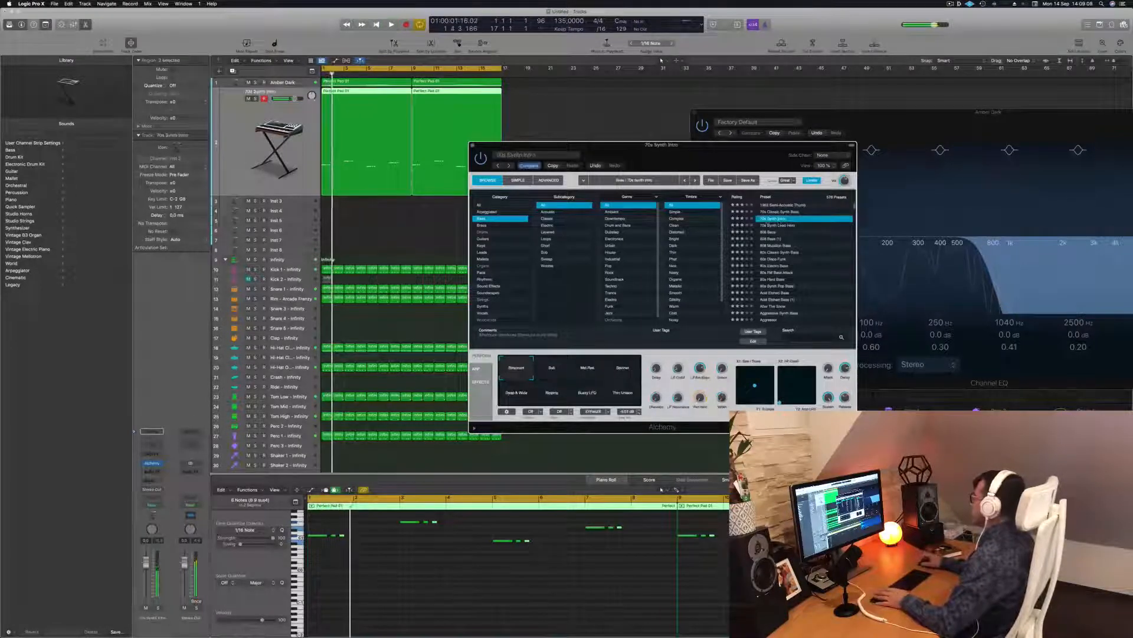
left_click_drag(719, 154, 739, 139)
key("space")
key("space")
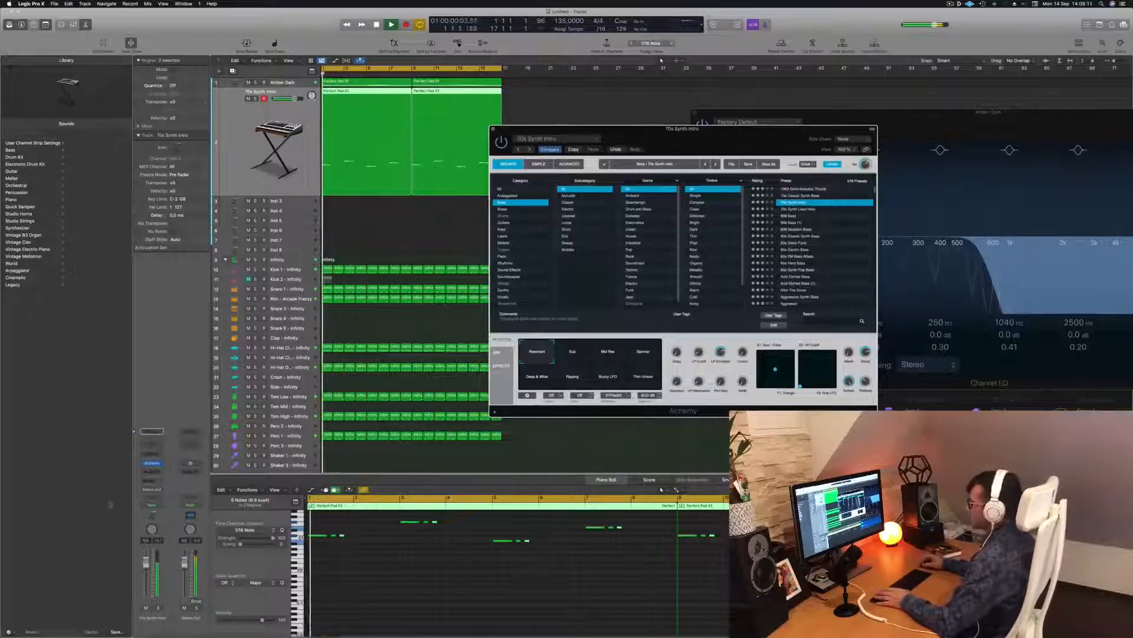
key("space")
key("space")
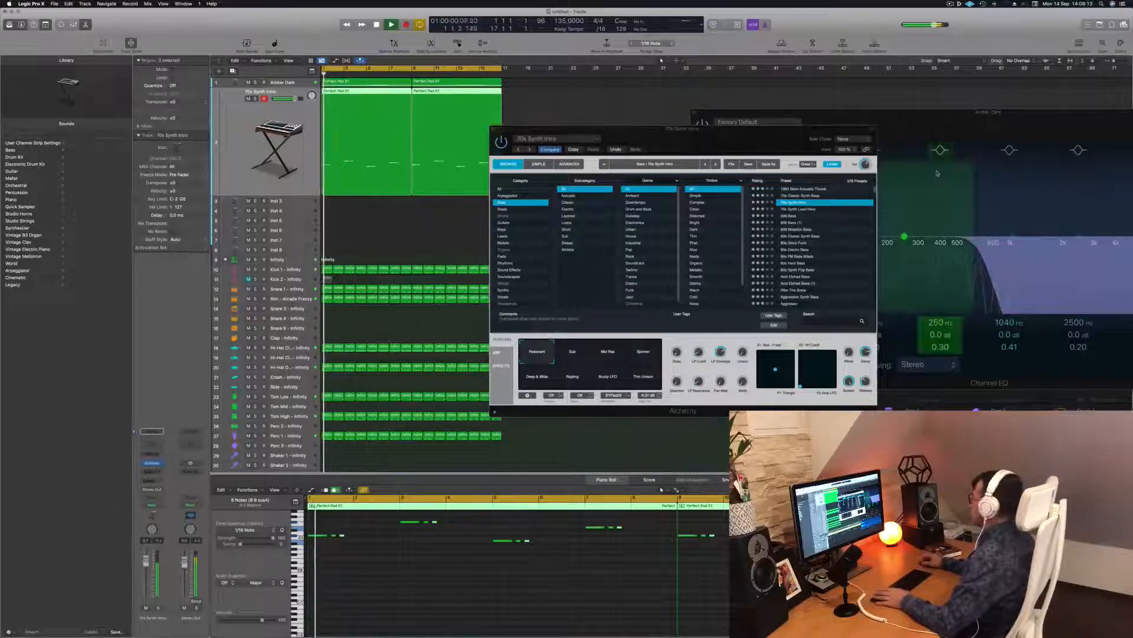
Step: Audition the 70s Synth Intro variations from Sub to Ripping, ending on Resonant
left_click(571, 357)
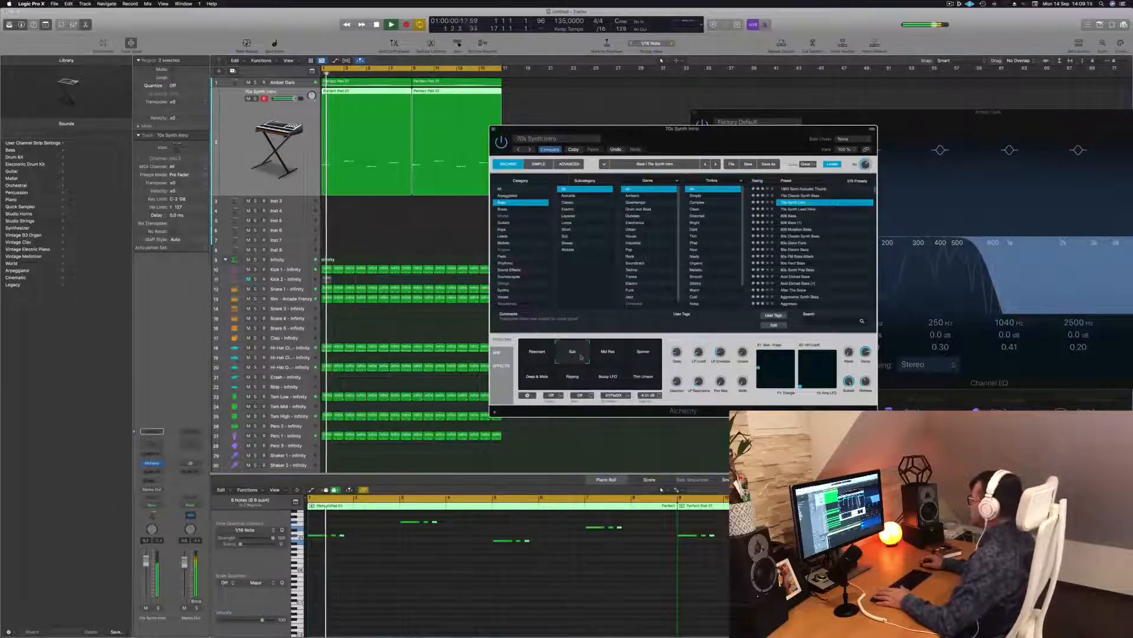
left_click(612, 356)
key("space")
left_click(641, 357)
left_click(546, 381)
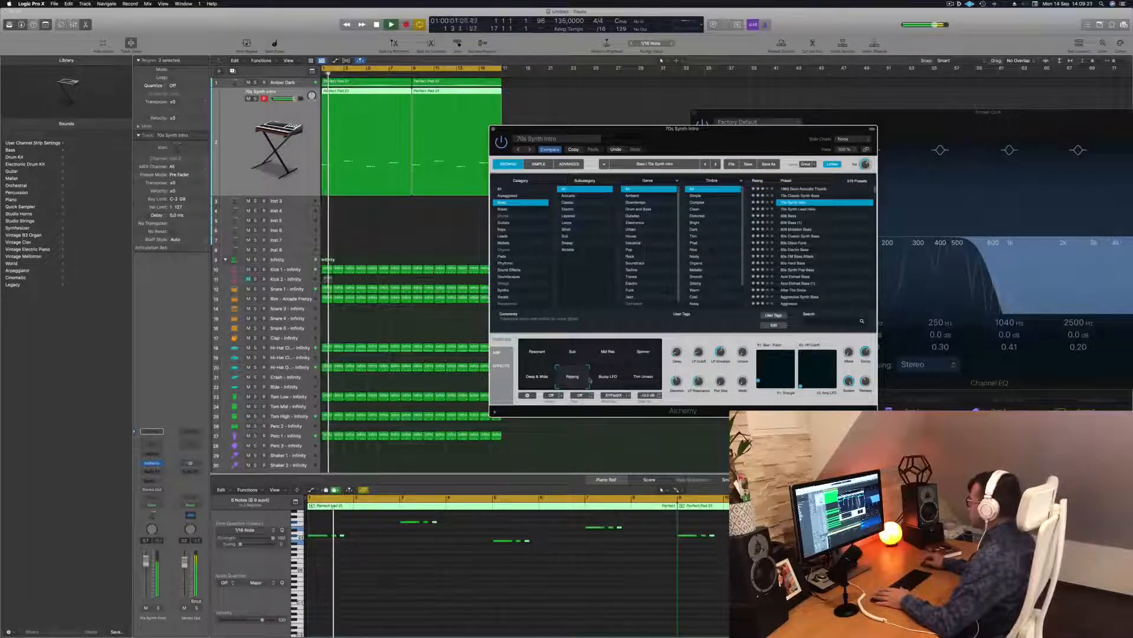
left_click(610, 379)
left_click(640, 381)
left_click(572, 381)
left_click(537, 356)
key("space")
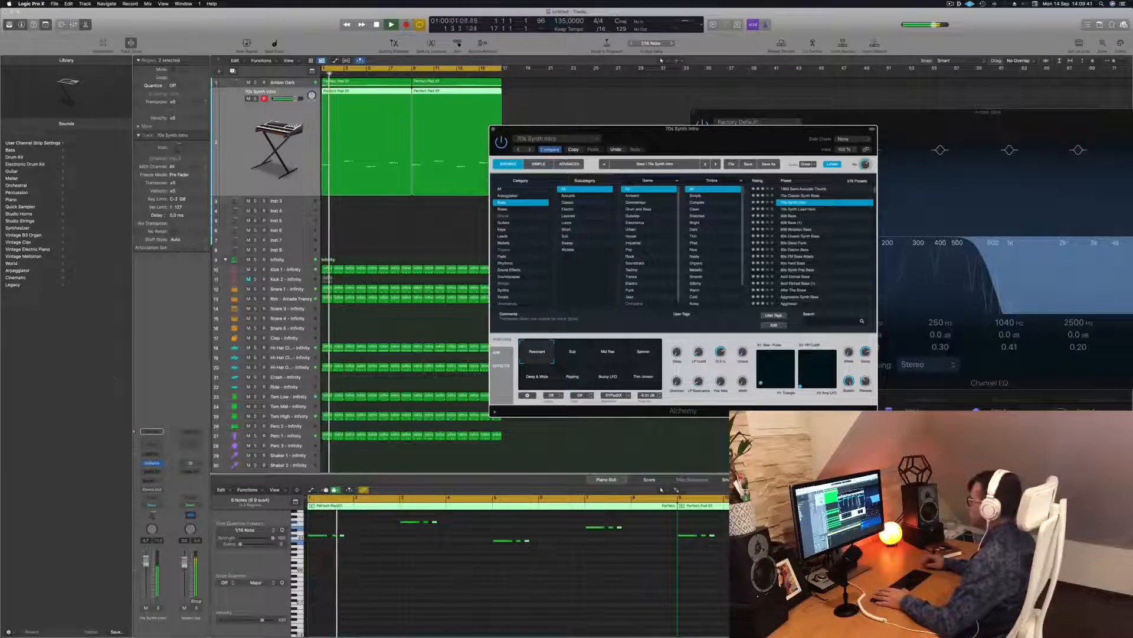
Step: Lower the 70s Synth Intro volume slightly and select the Infinity drum track
left_click_drag(148, 563, 148, 564)
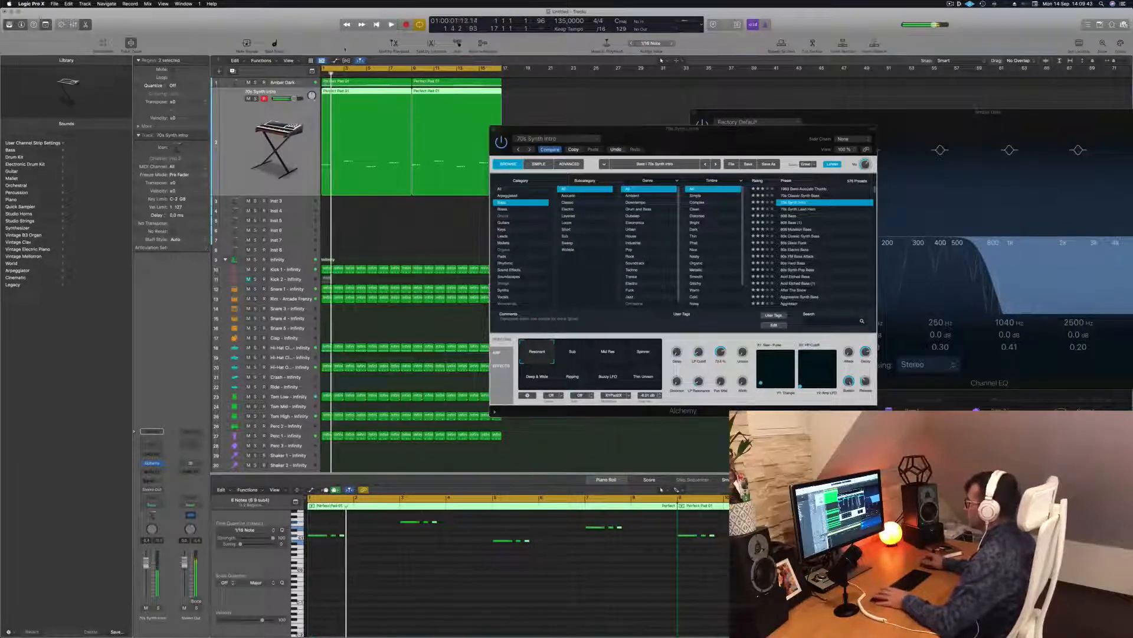
left_click_drag(673, 133, 694, 126)
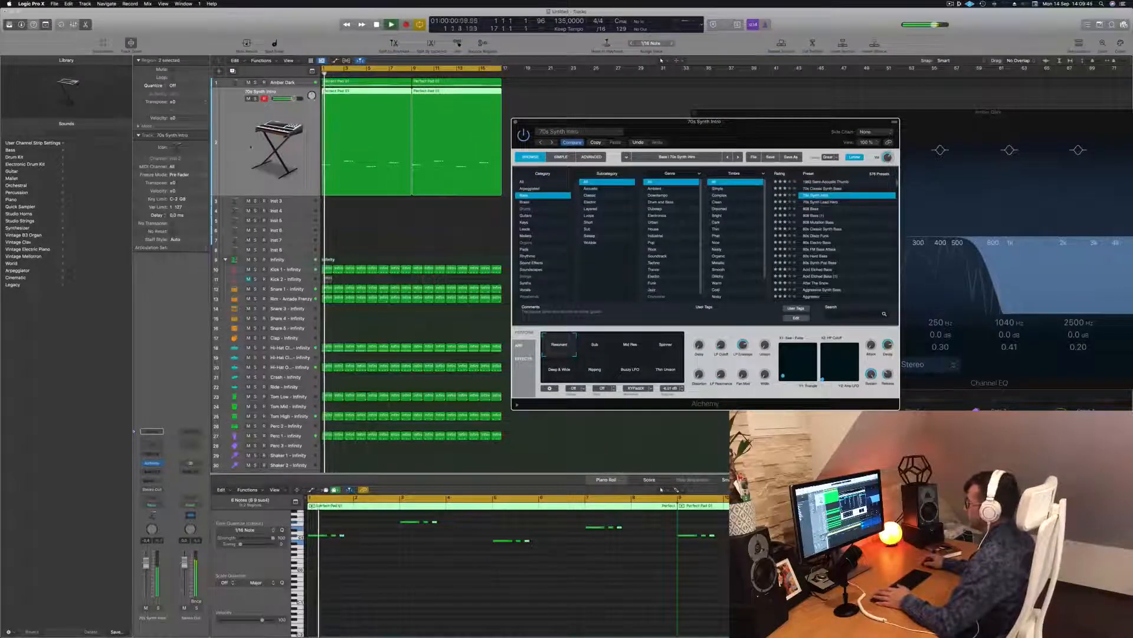
left_click(287, 260)
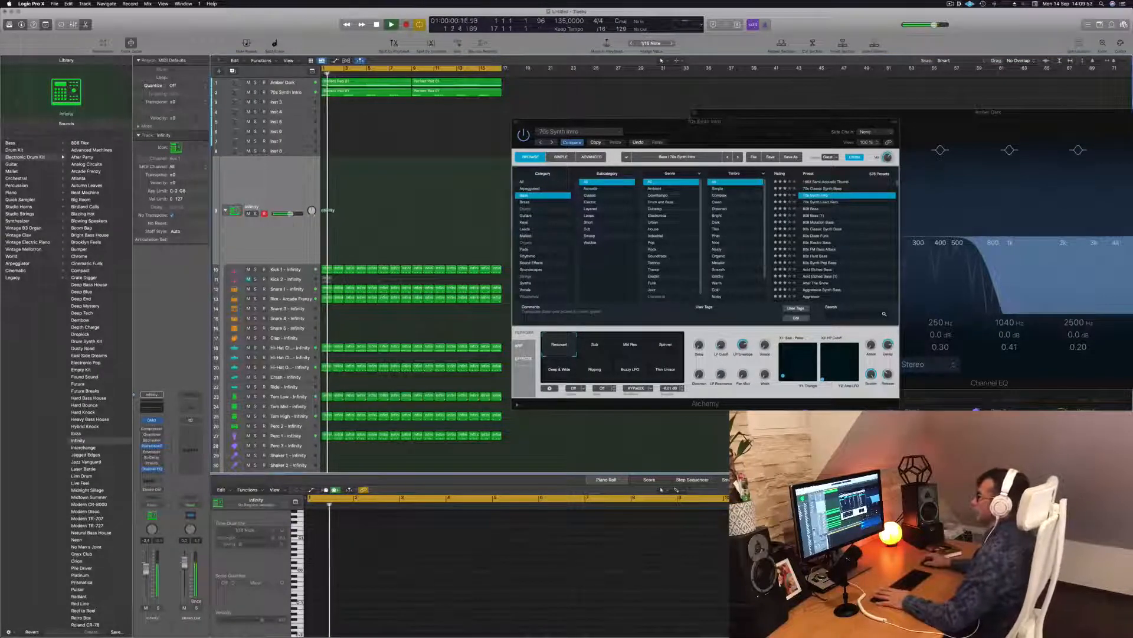
Step: Select the Amber Dark pad track and move the Alchemy window aside to reveal the EQ
left_click(283, 83)
key("Return")
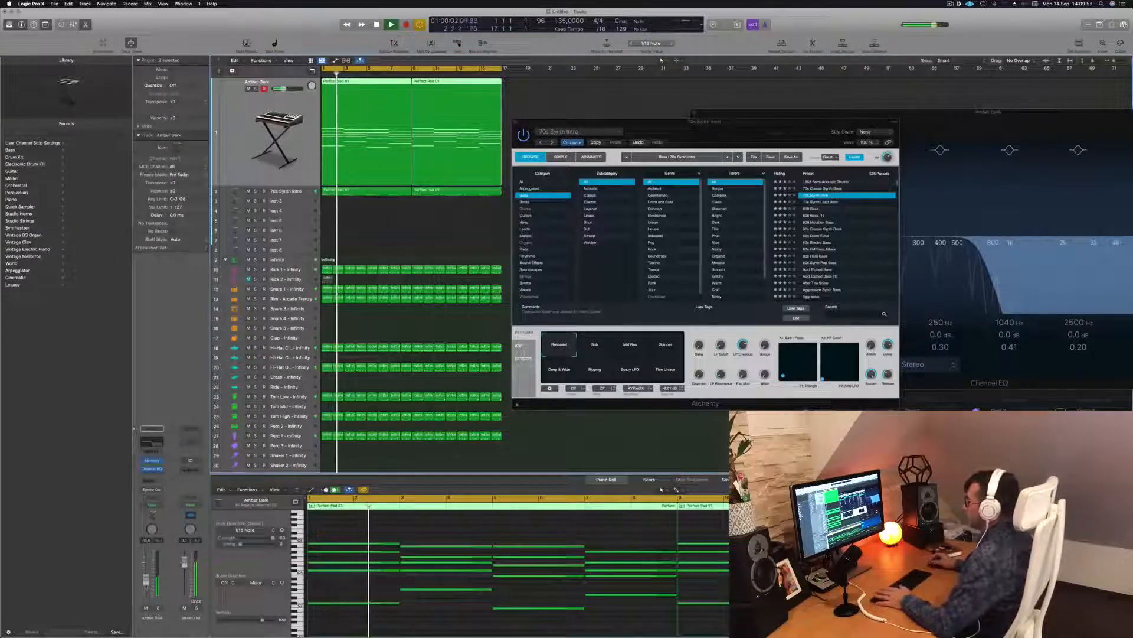
key("Return")
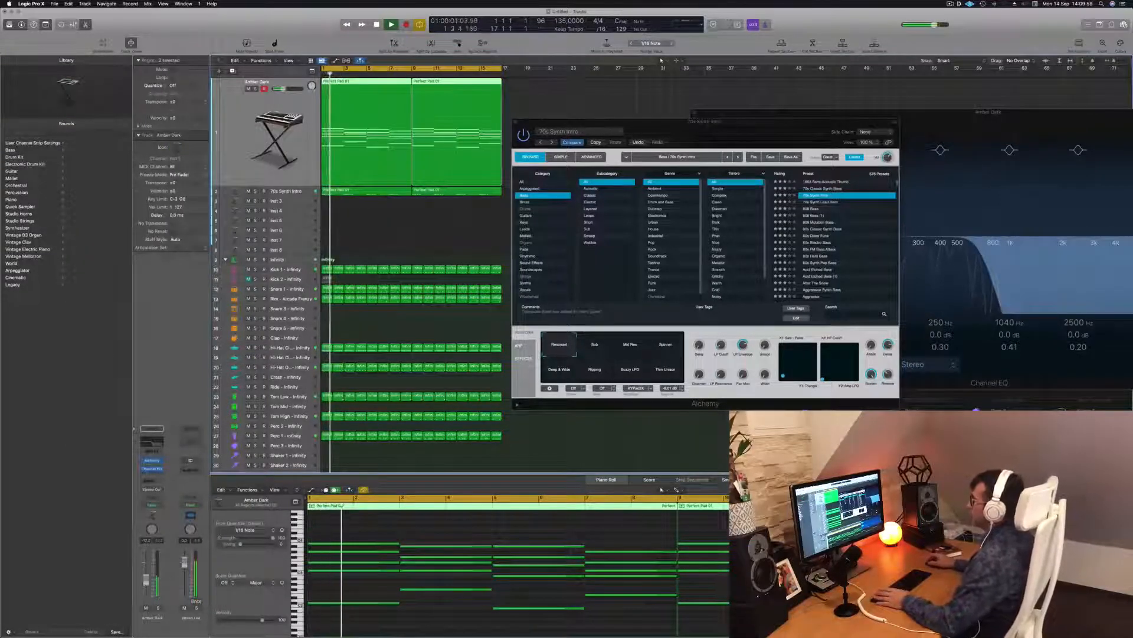
left_click_drag(725, 122, 1033, 119)
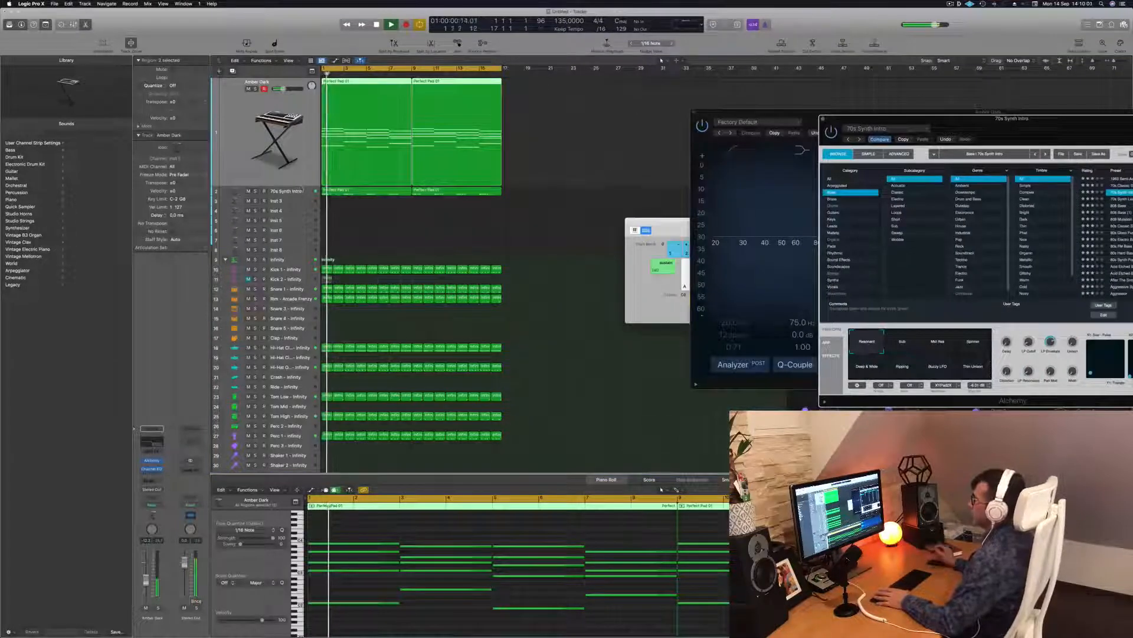
Step: Select the 70s Synth Intro track and both of its pad regions
left_click(285, 191)
key("Return")
left_click(401, 232)
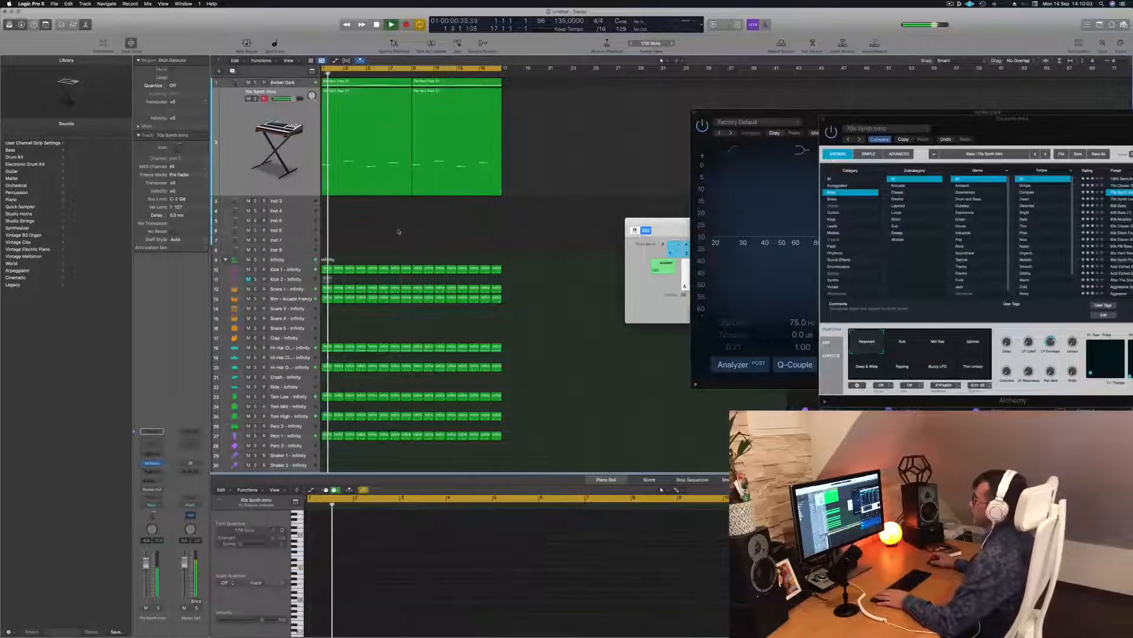
left_click(378, 172)
key("Return")
left_click(267, 116)
key("Return")
Step: Duplicate the 70s Synth Intro track with Cmd-D and reselect both pad regions
key("super+d")
left_click(397, 93)
left_click(441, 107)
left_click_drag(470, 103, 391, 112)
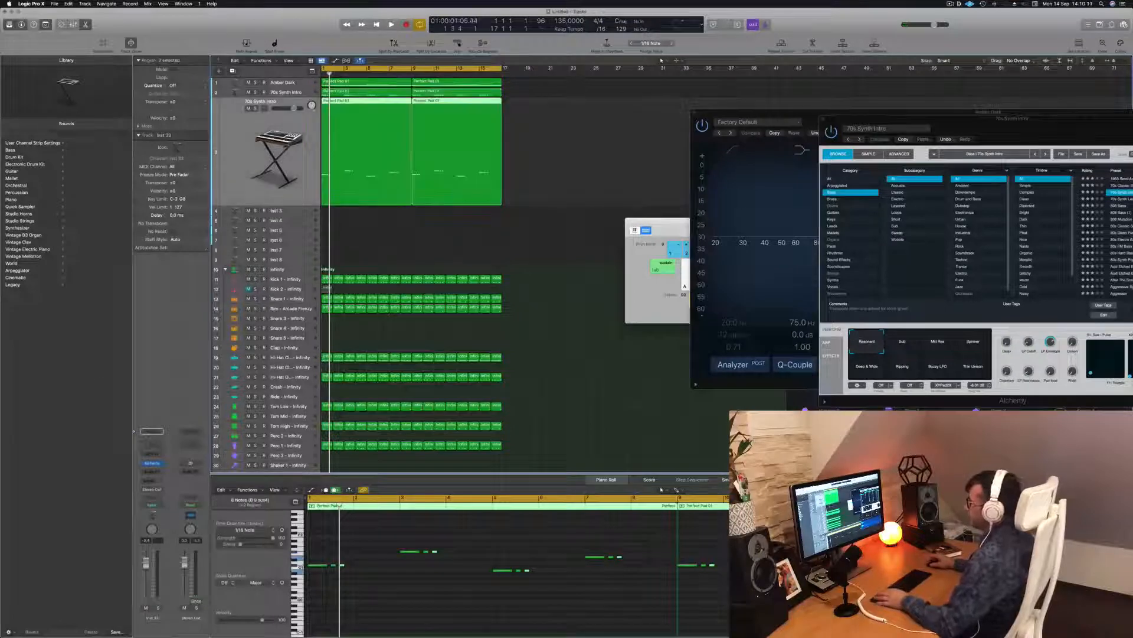
Step: Open the new track's Alchemy and audition Acid Etched Bass through Aggressive Synth Bass
left_click(152, 464)
left_click_drag(595, 106, 779, 169)
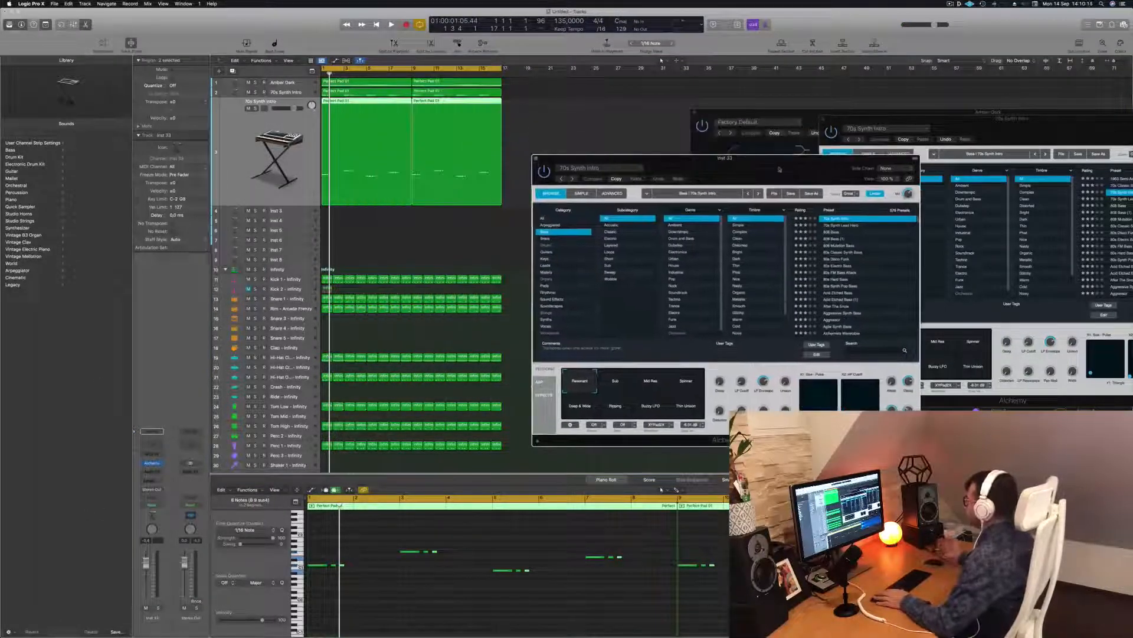
left_click(848, 293)
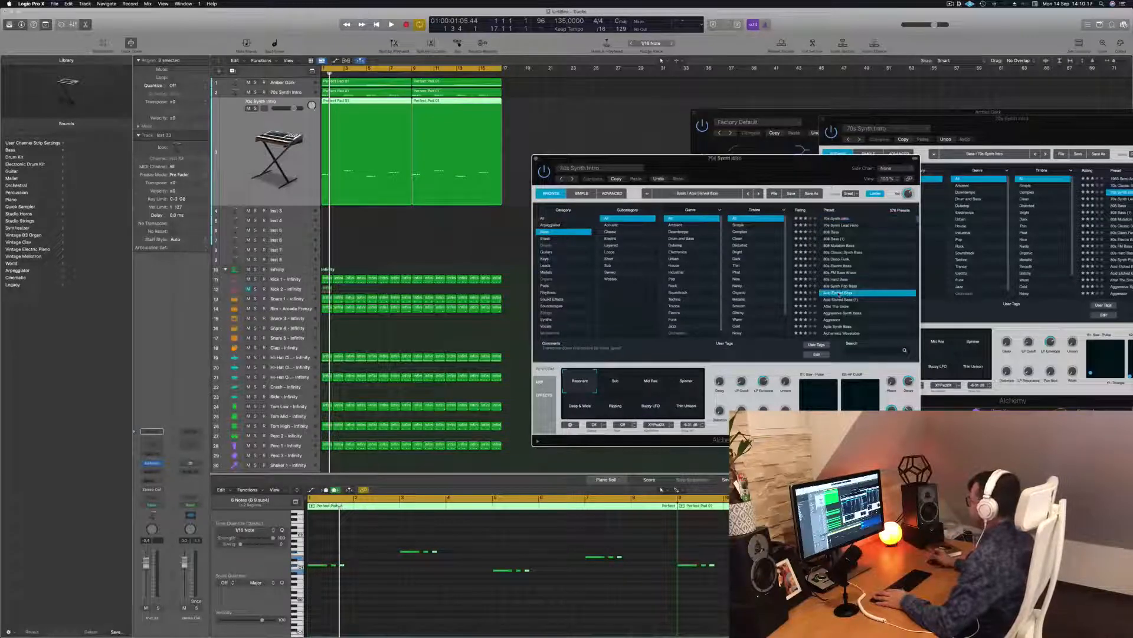
key("space")
key("space")
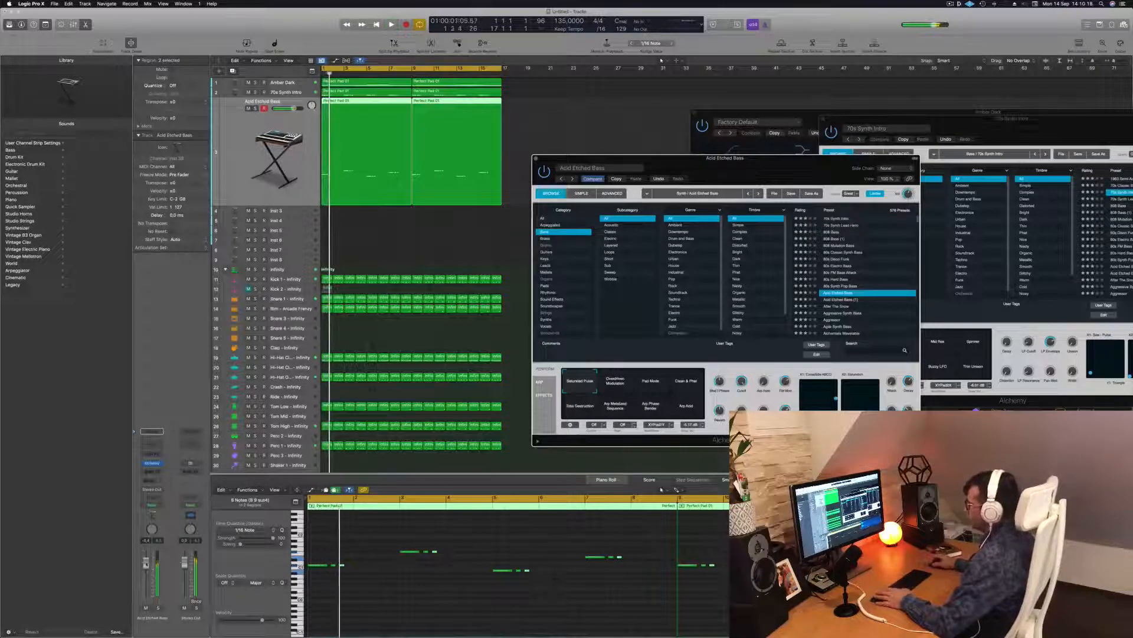
key("space")
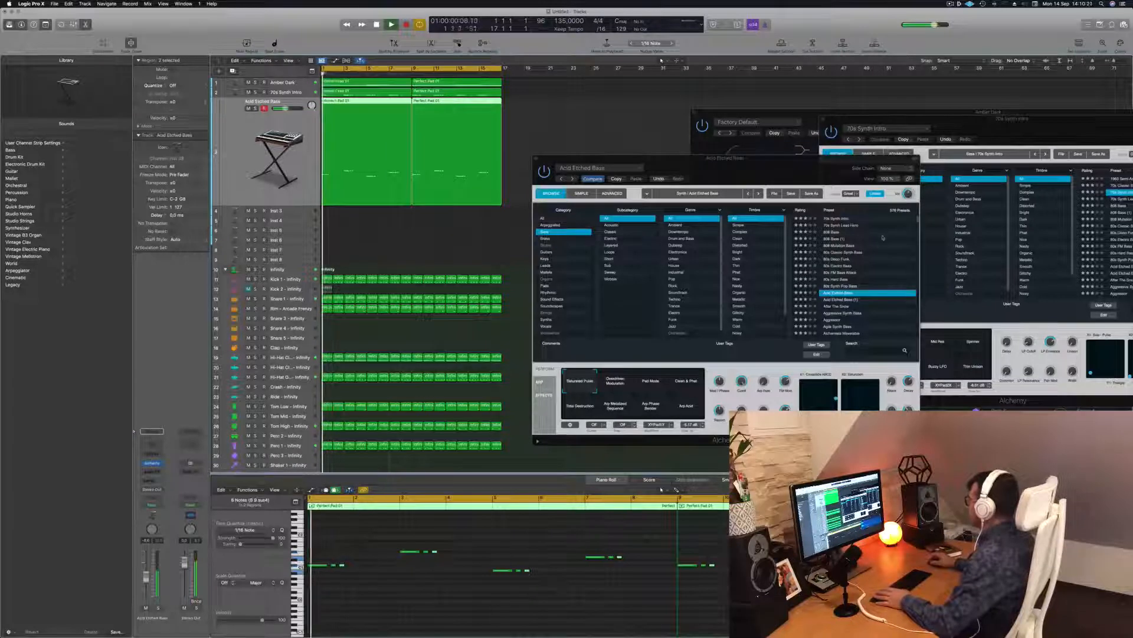
left_click(843, 307)
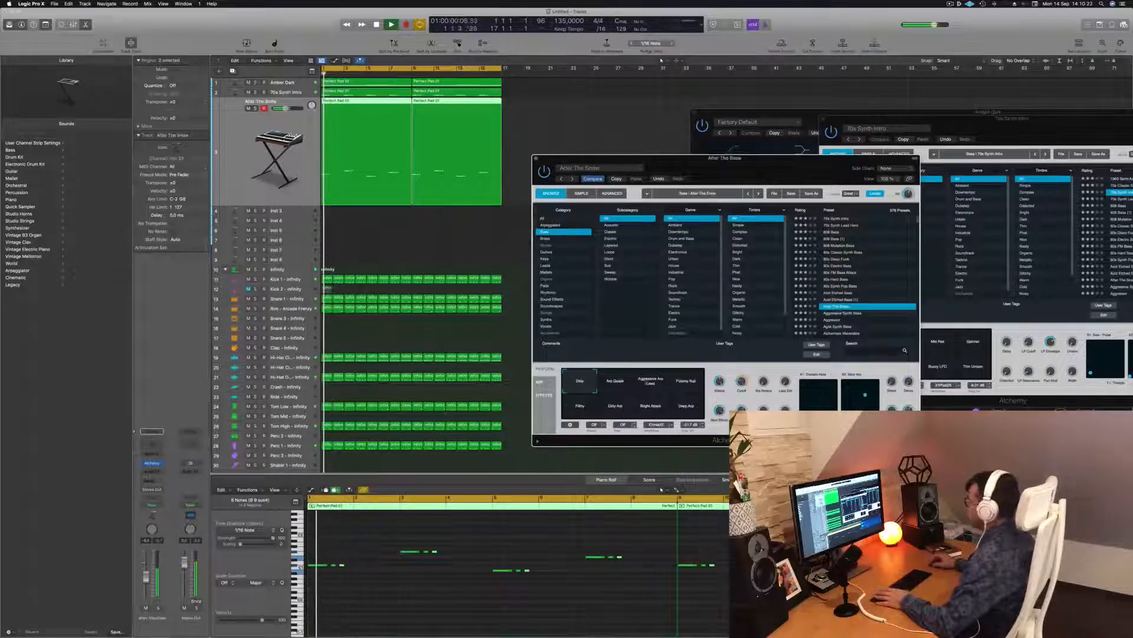
key("space")
key("space")
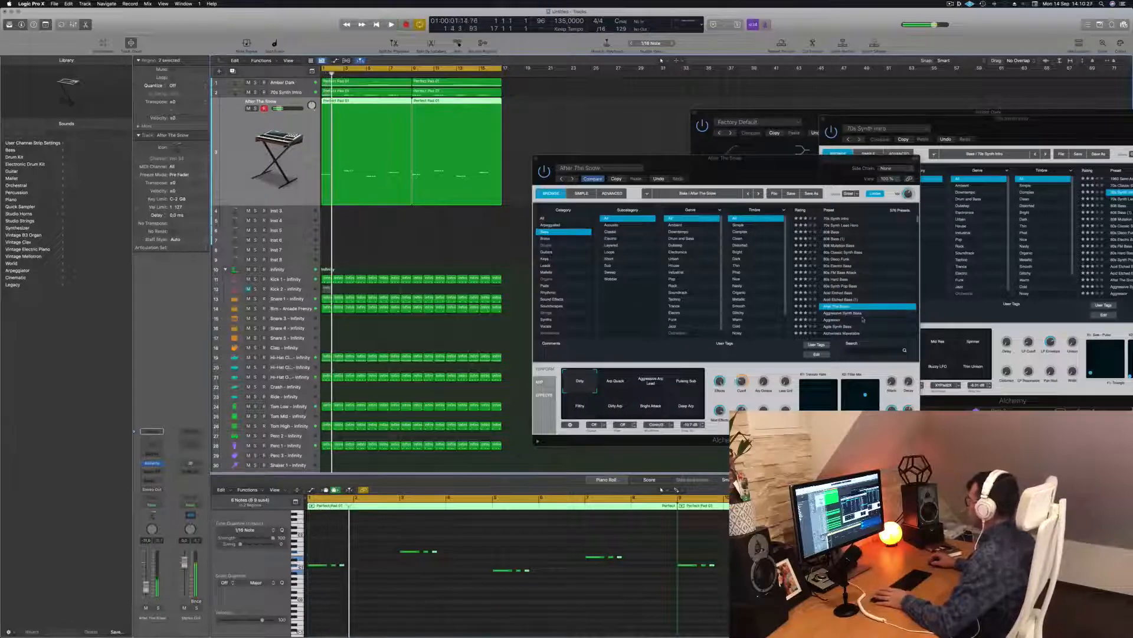
left_click(848, 314)
key("space")
key("space")
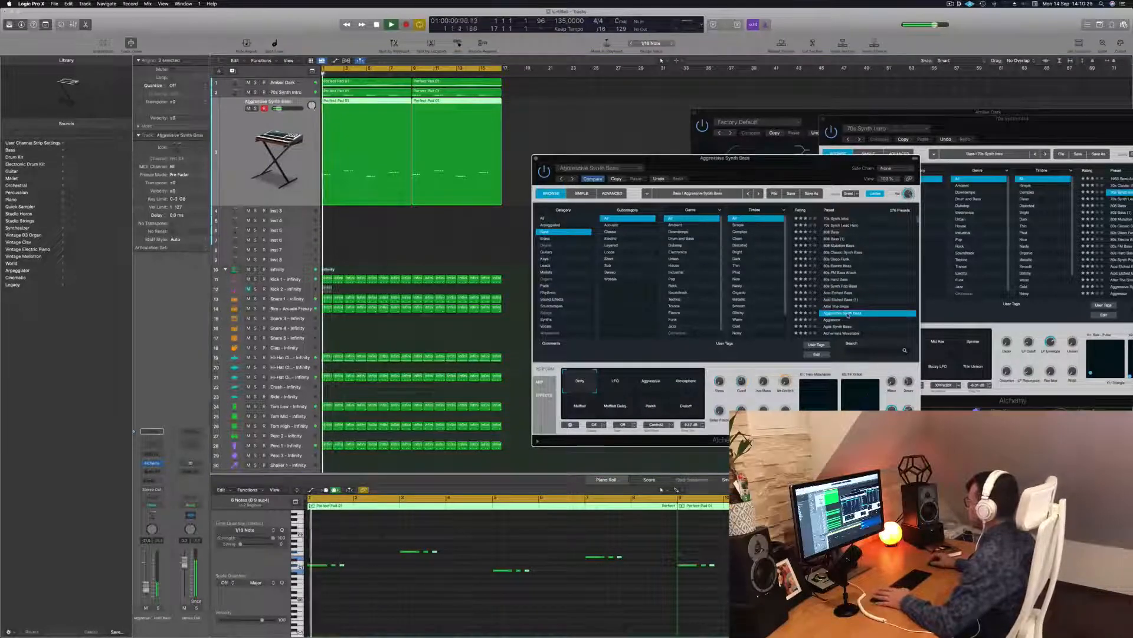
key("space")
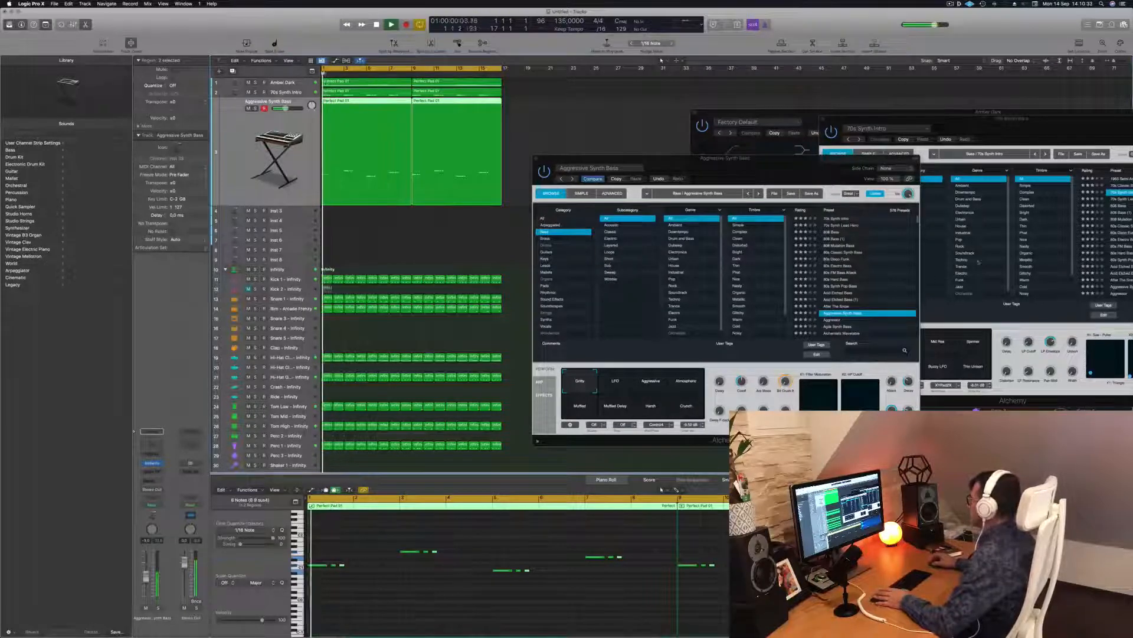
Step: Audition the Aggressor, Agile Synth Bass, Alchemists Wavetable and Alloy presets during playback
left_click(834, 322)
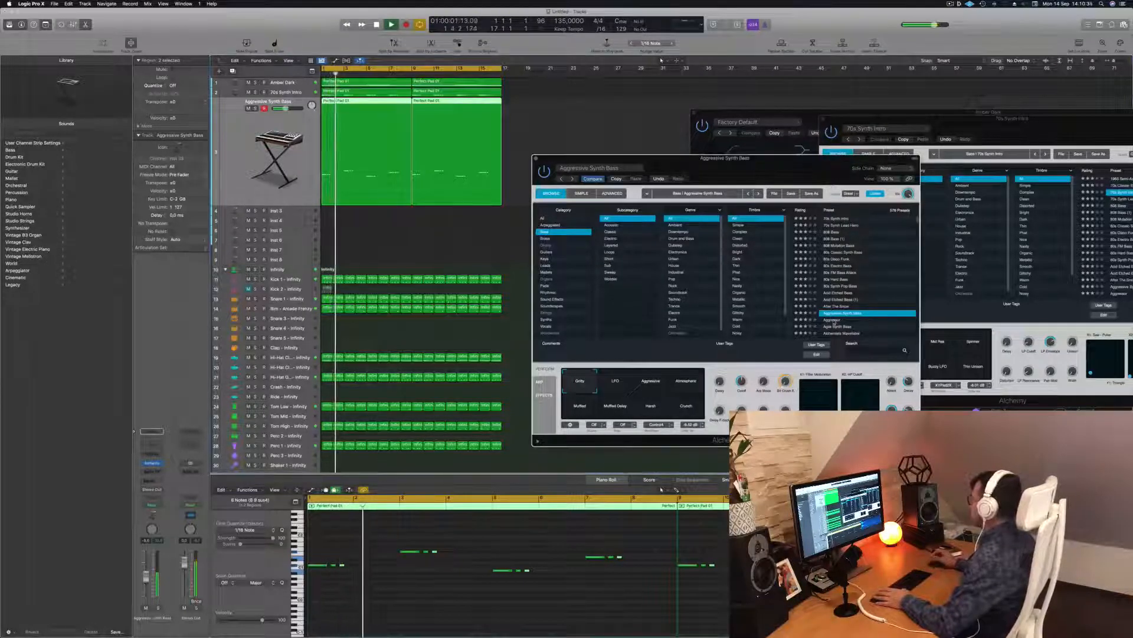
key("space")
key("space")
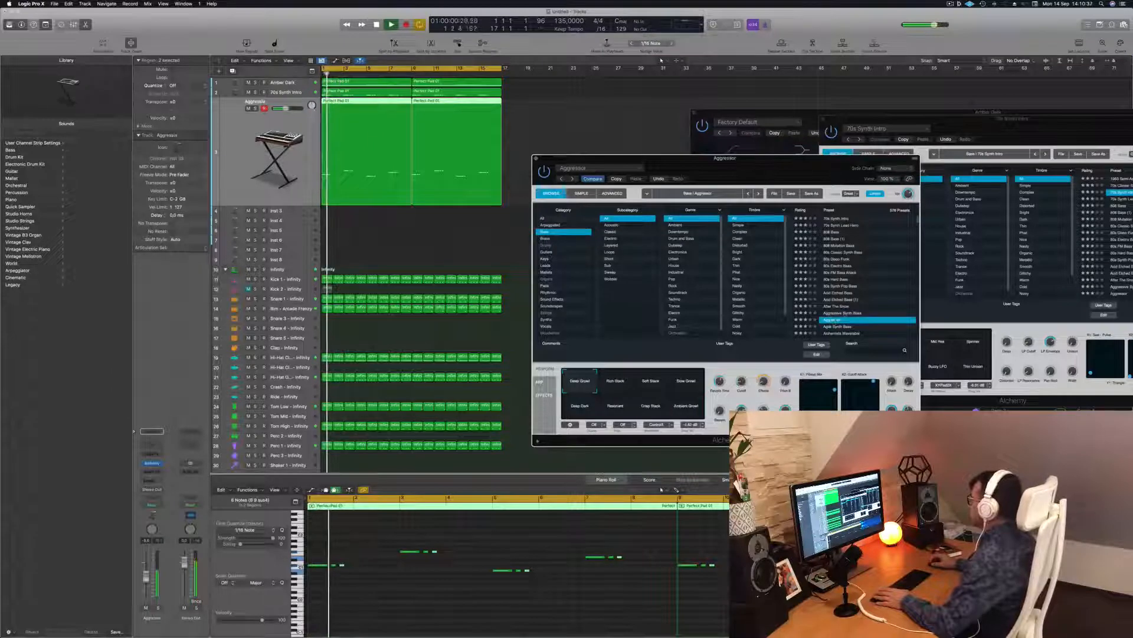
scroll(850, 307, "down", 4)
key("space")
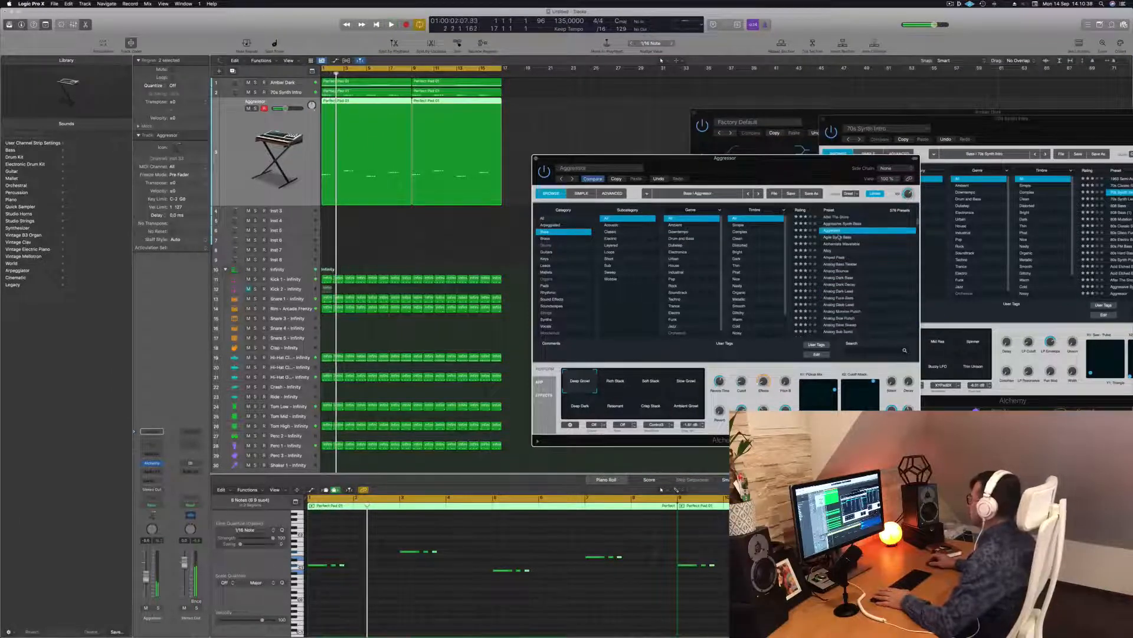
left_click(840, 237)
key("space")
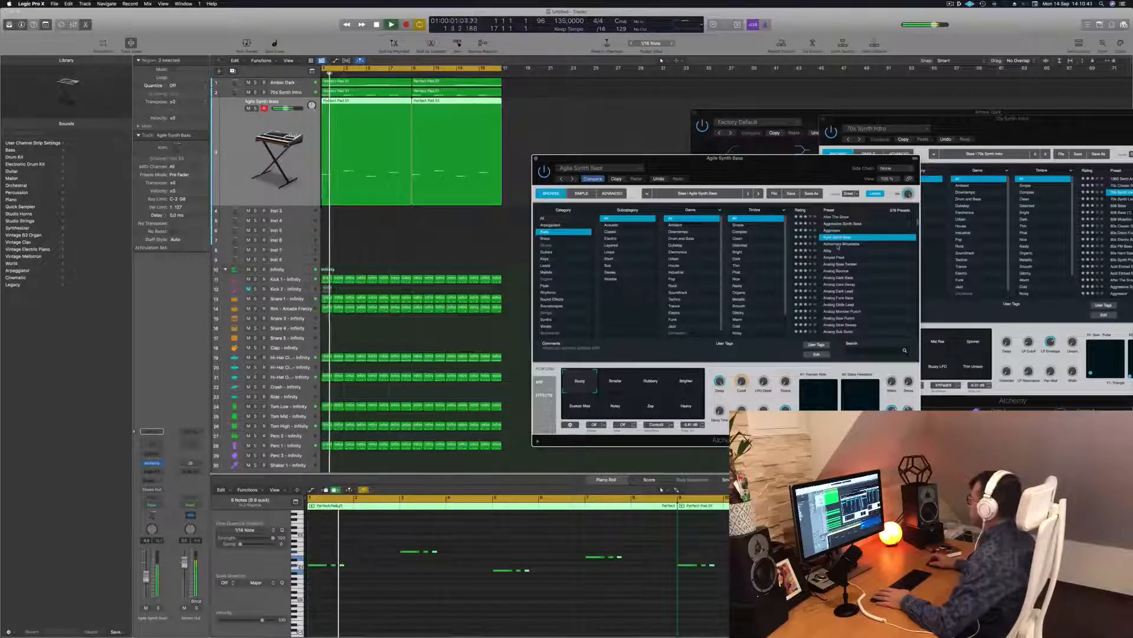
left_click(838, 243)
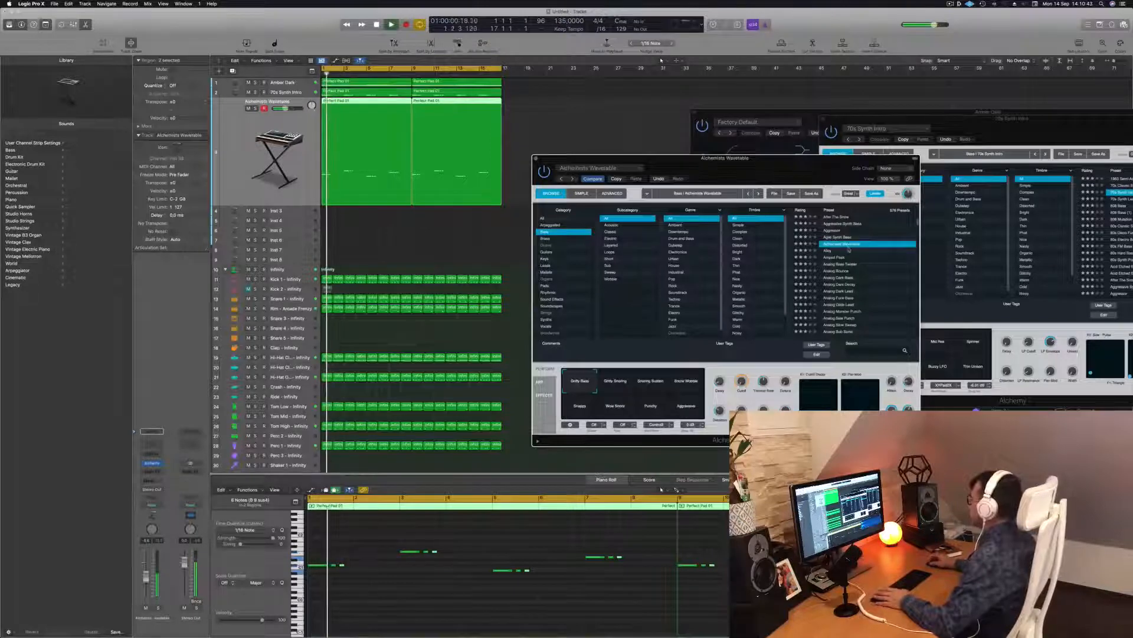
left_click(829, 250)
key("space")
key("space")
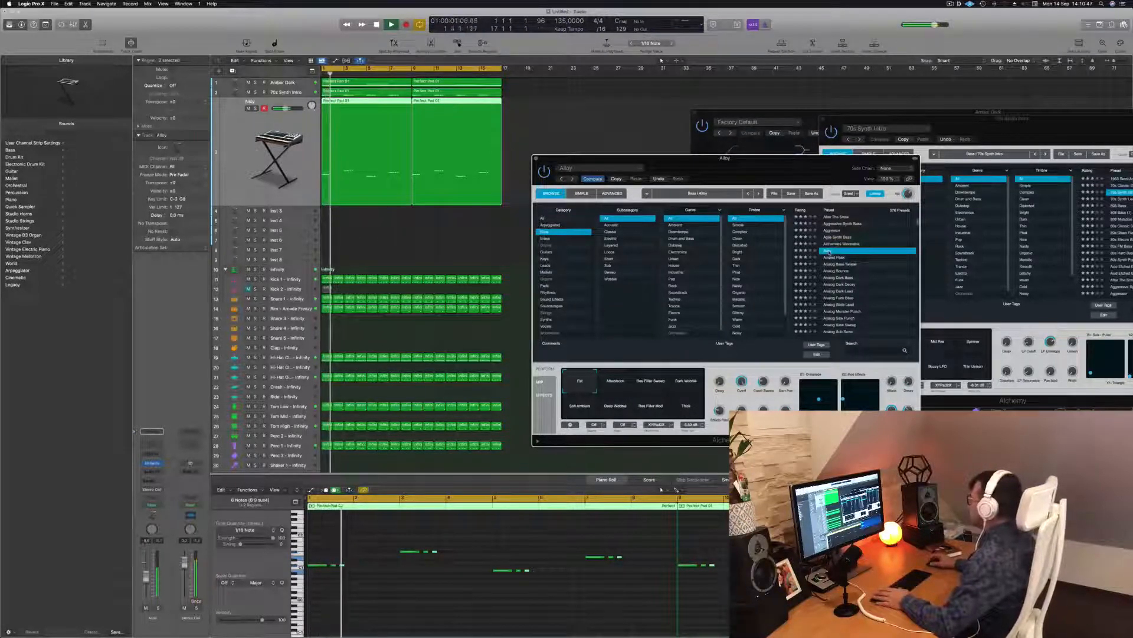
left_click_drag(753, 176, 782, 173)
key("space")
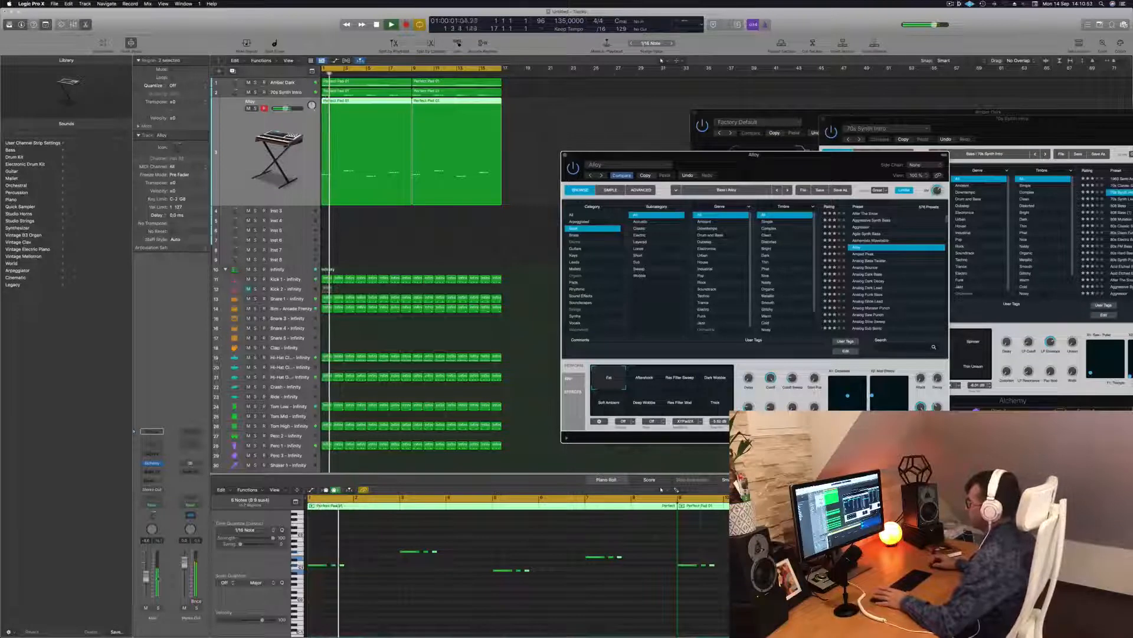
Step: Mute and unmute the Alloy track to compare it in the mix from the start
left_click(146, 607)
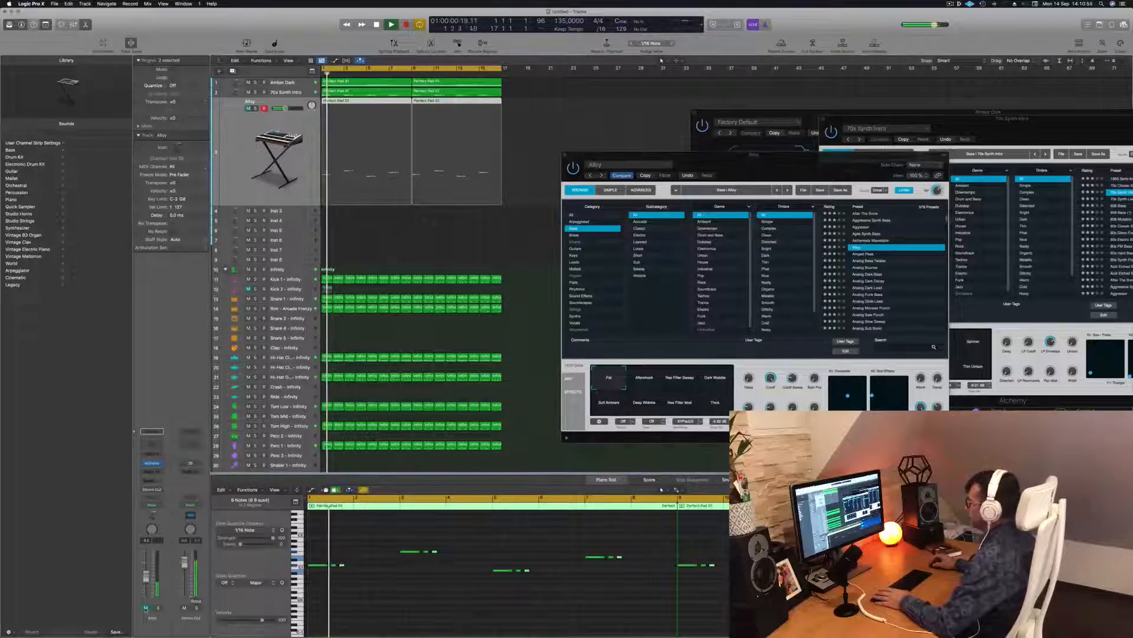
left_click(146, 608)
key("space")
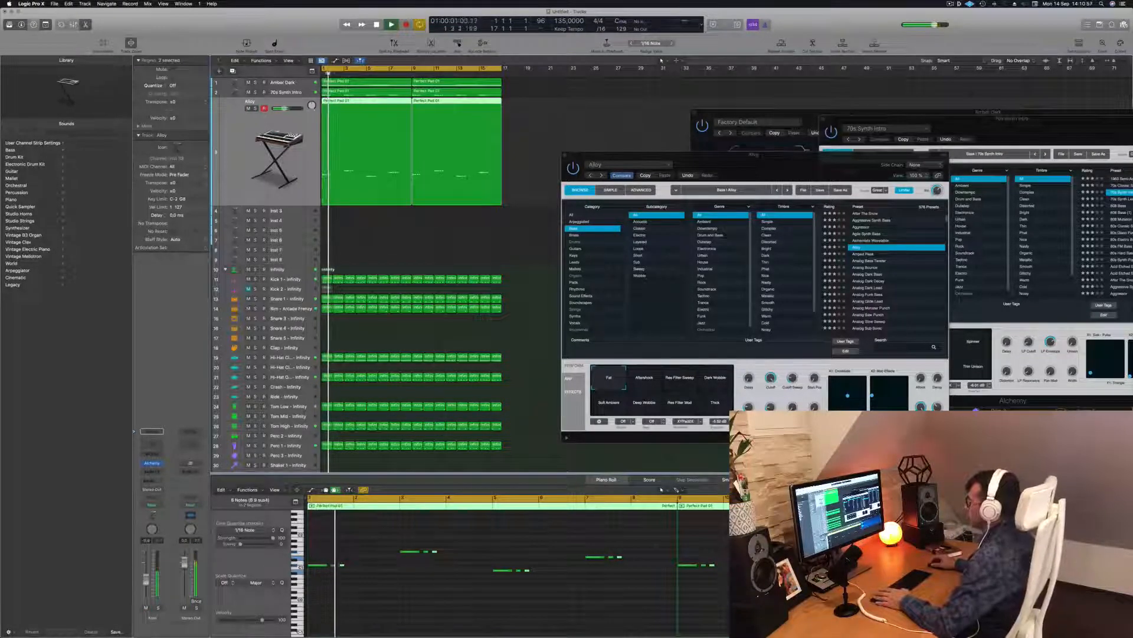
key("Return")
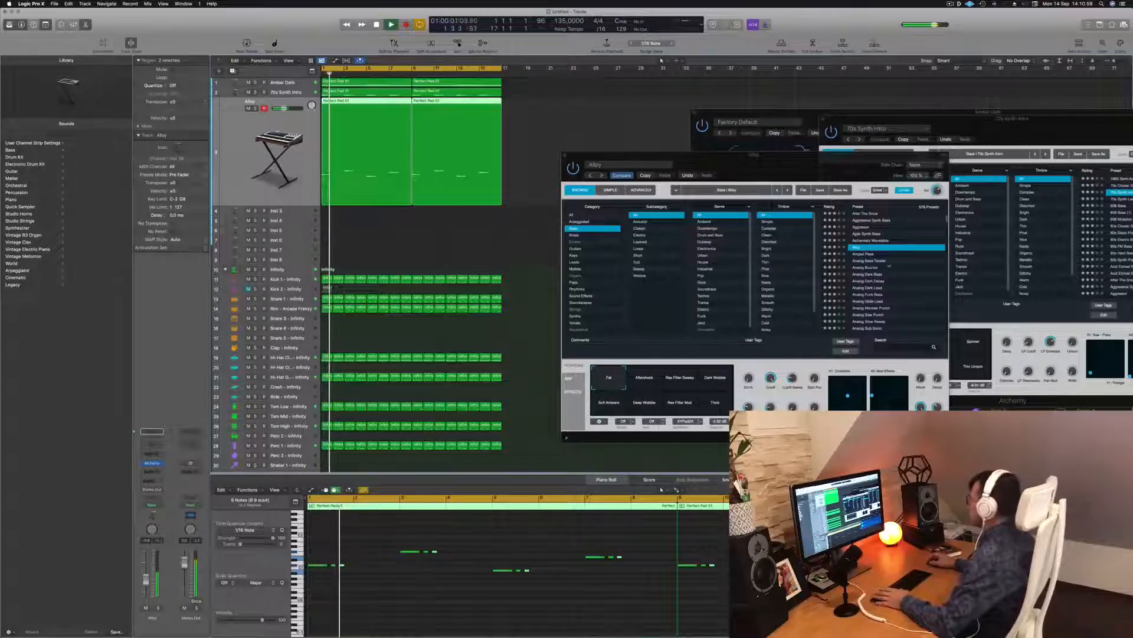
key("Return")
left_click(797, 364)
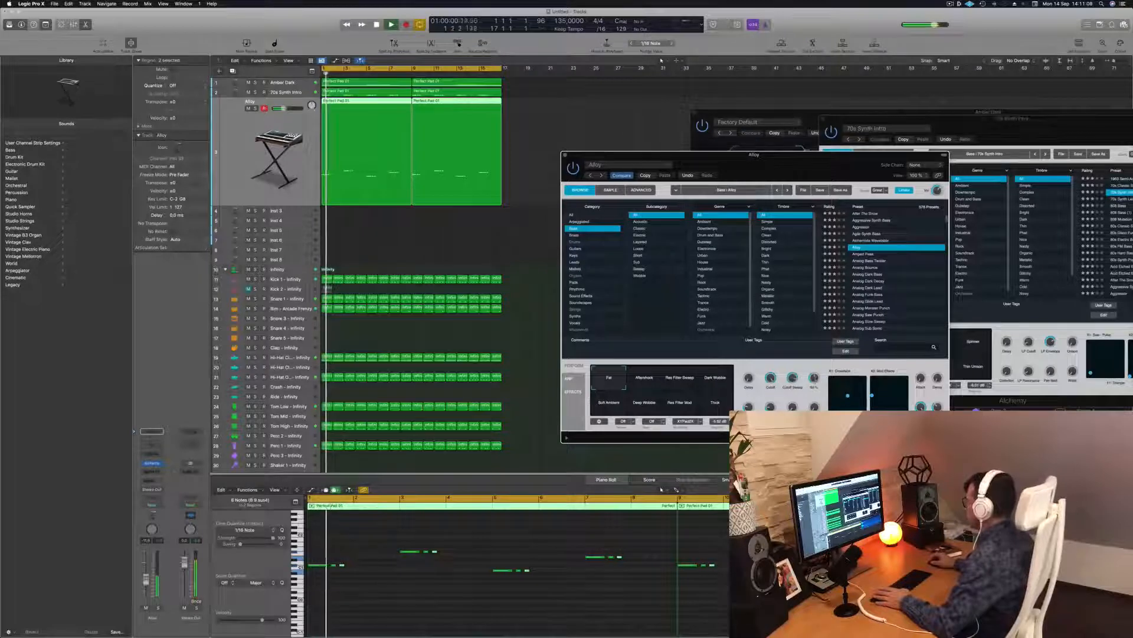
Step: Try Amped Peak, Analog Bass Twister and Analog Bounce, then keep Analog Dark Bass, checking it solo
left_click(866, 254)
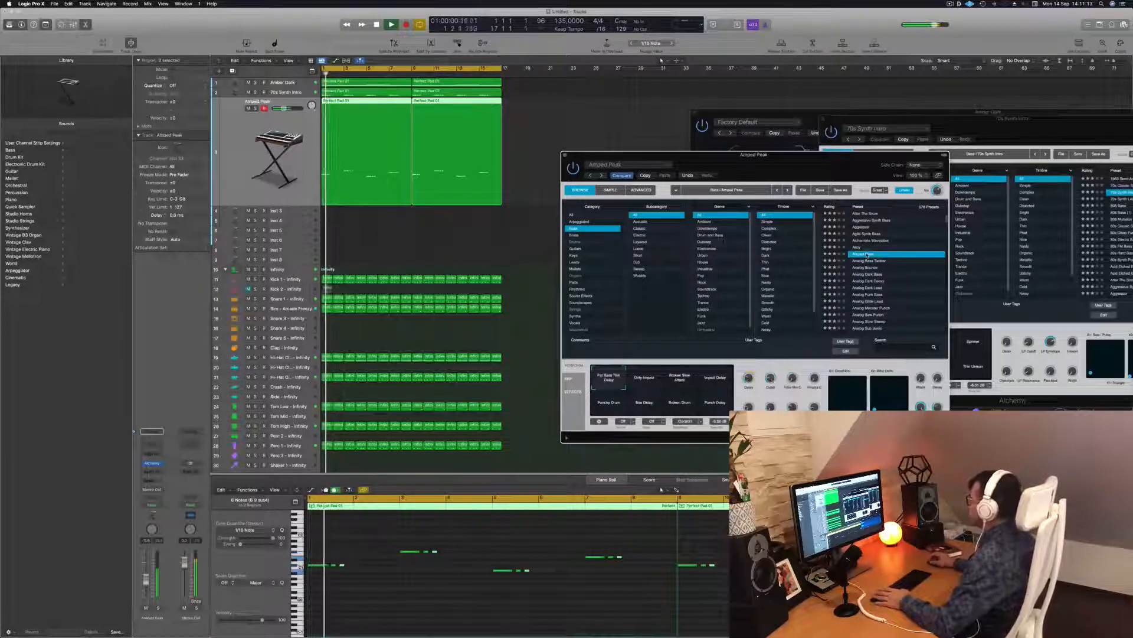
left_click(874, 260)
left_click(864, 267)
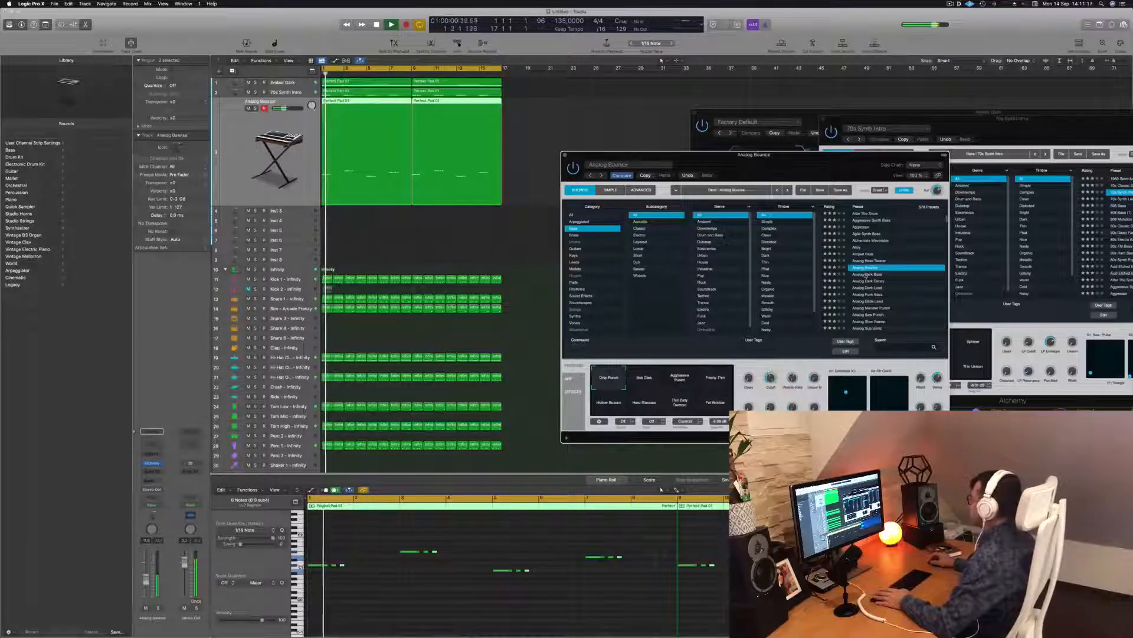
left_click(869, 275)
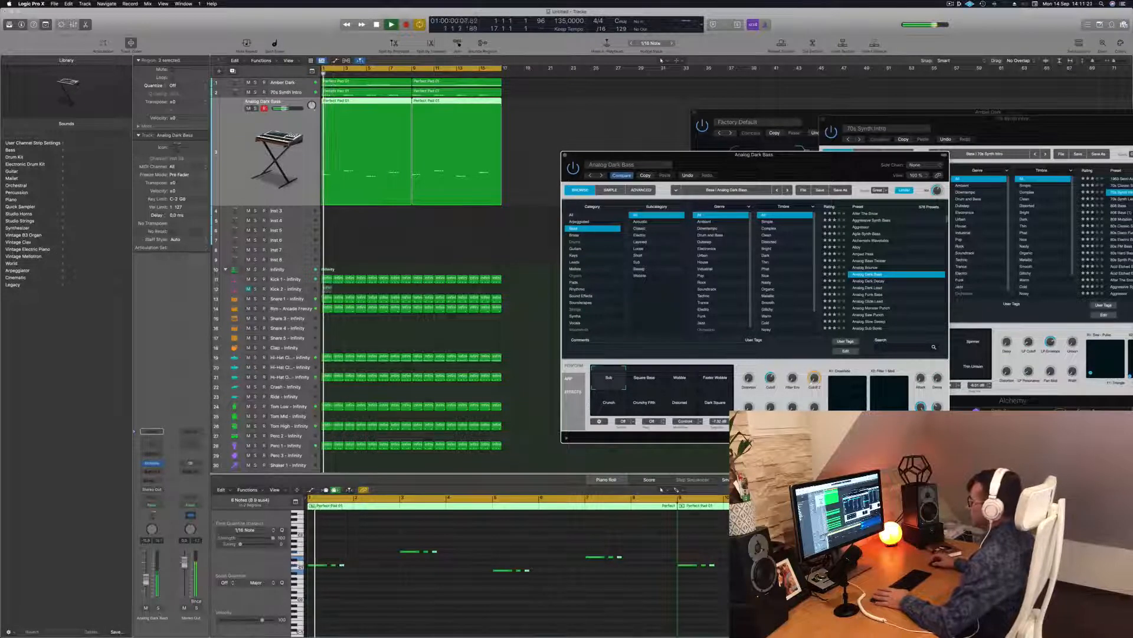
left_click(158, 608)
key("space")
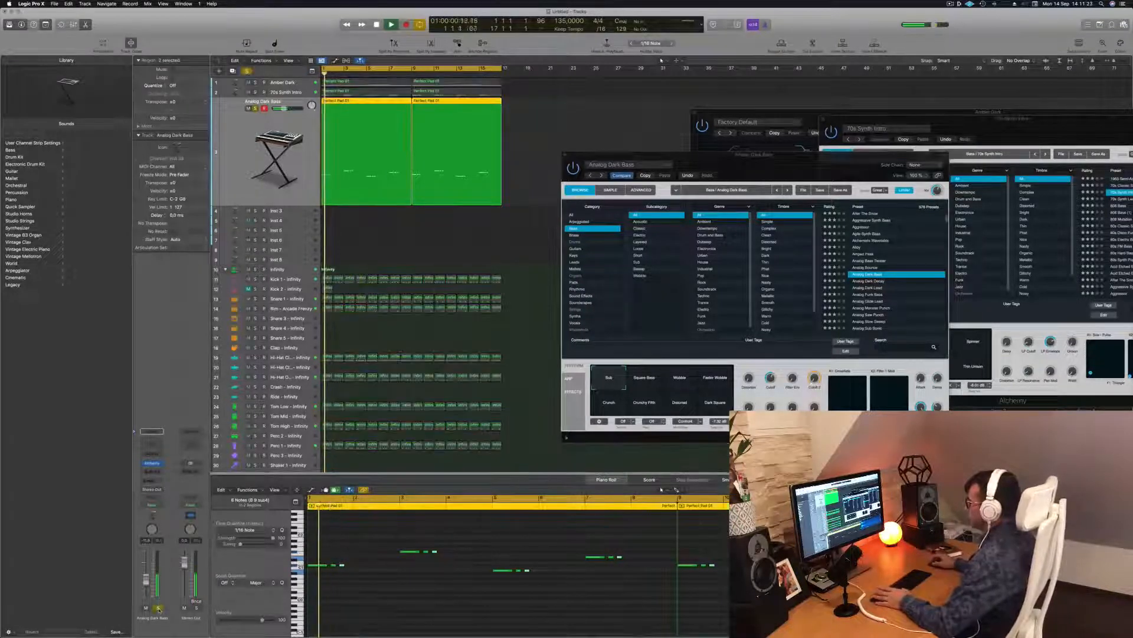
left_click(158, 607)
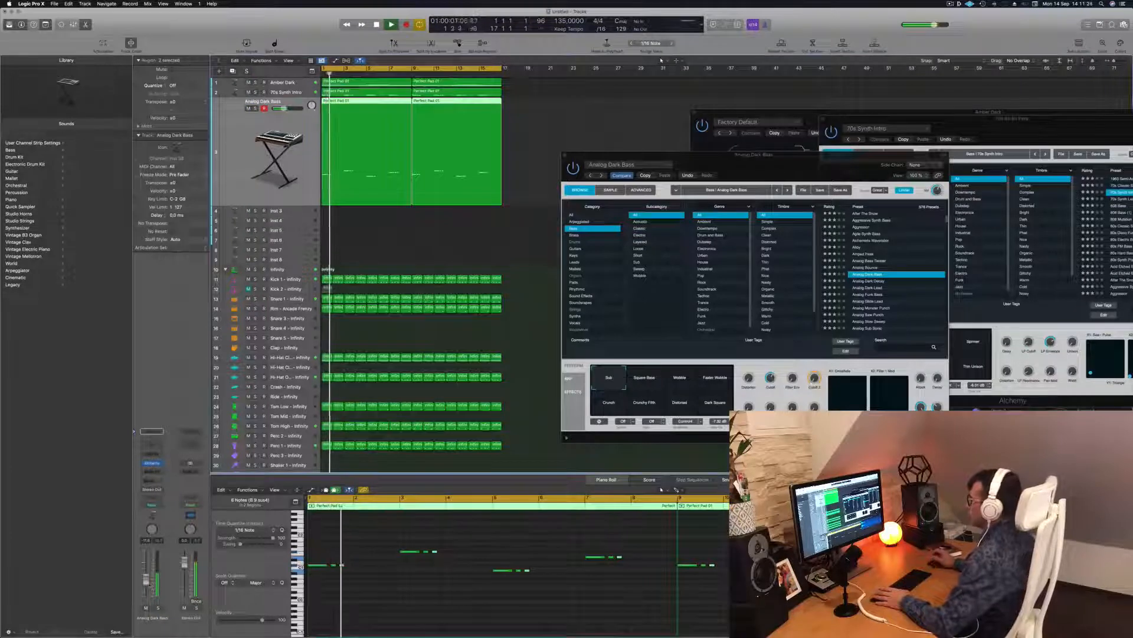
Step: Move the Alchemy window aside and mute then unmute the Analog Dark Bass track to compare
left_click_drag(882, 156, 1094, 163)
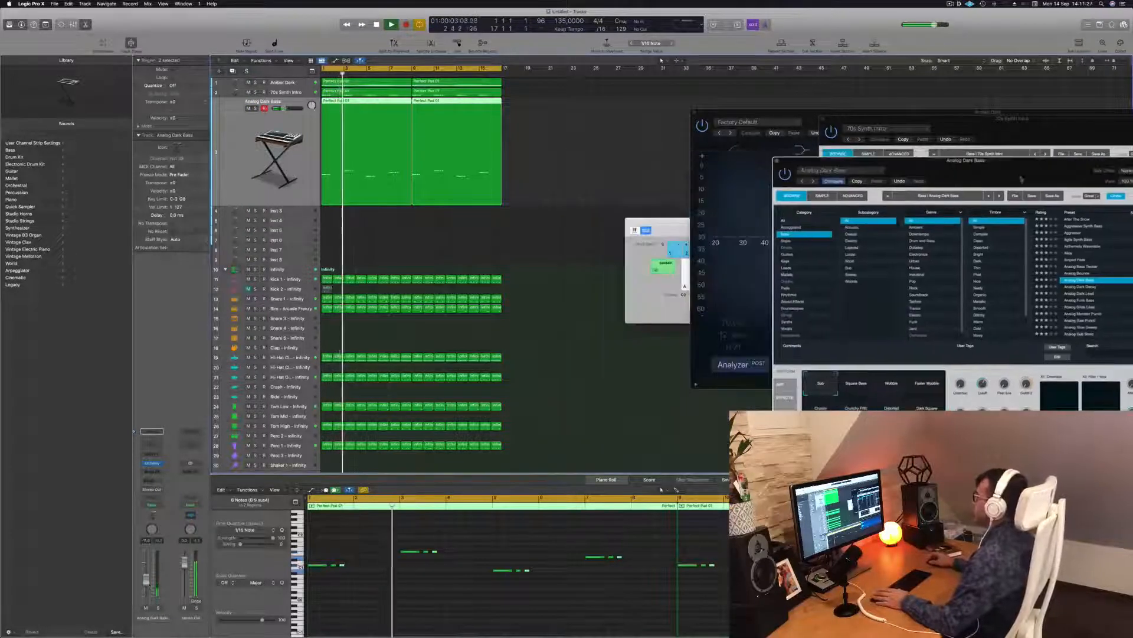
left_click(533, 241)
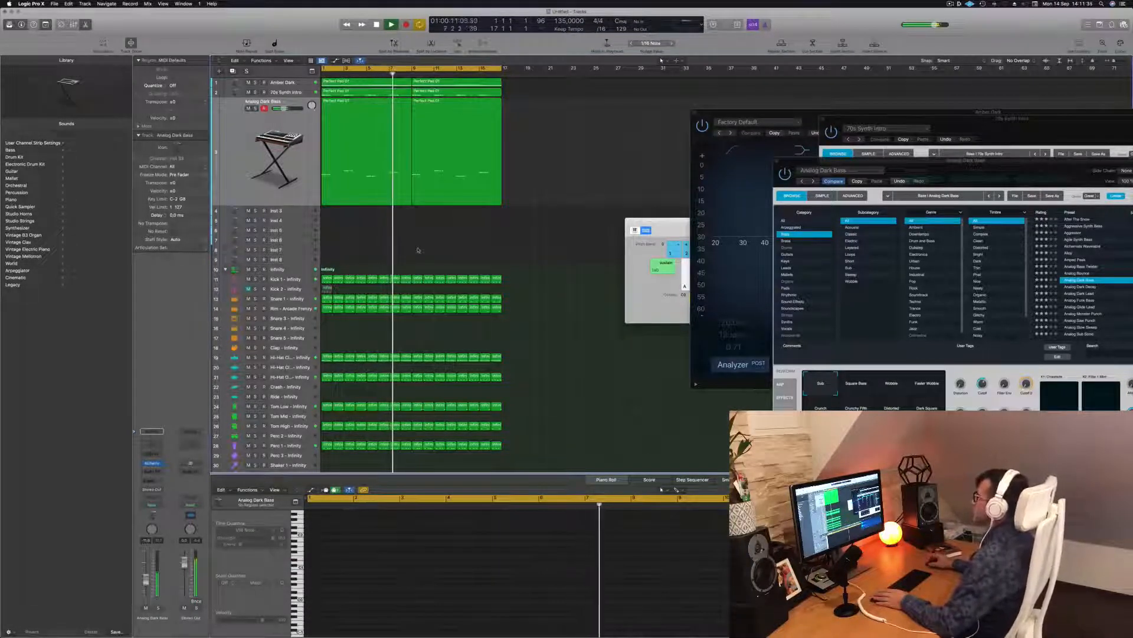
key("Return")
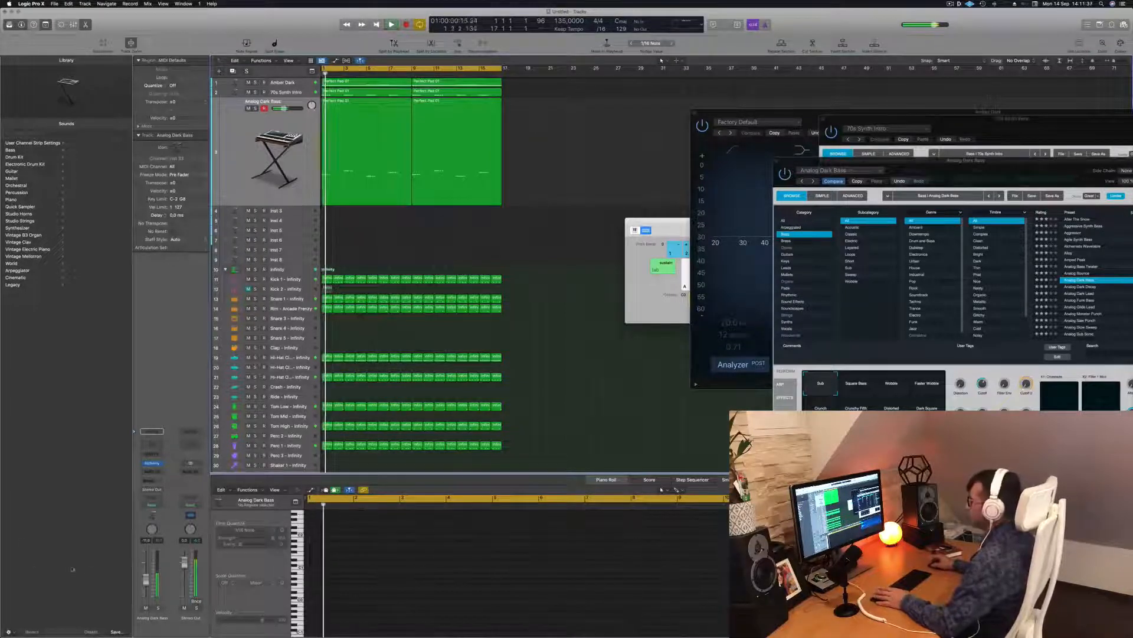
key("ctrl+m")
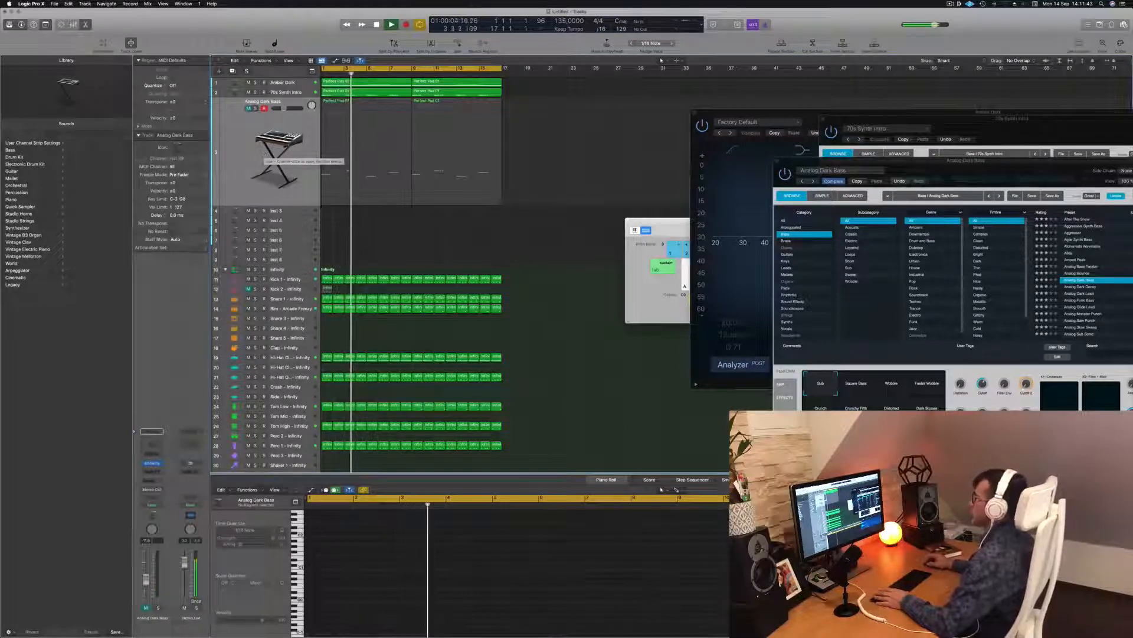
left_click(248, 108)
key("Return")
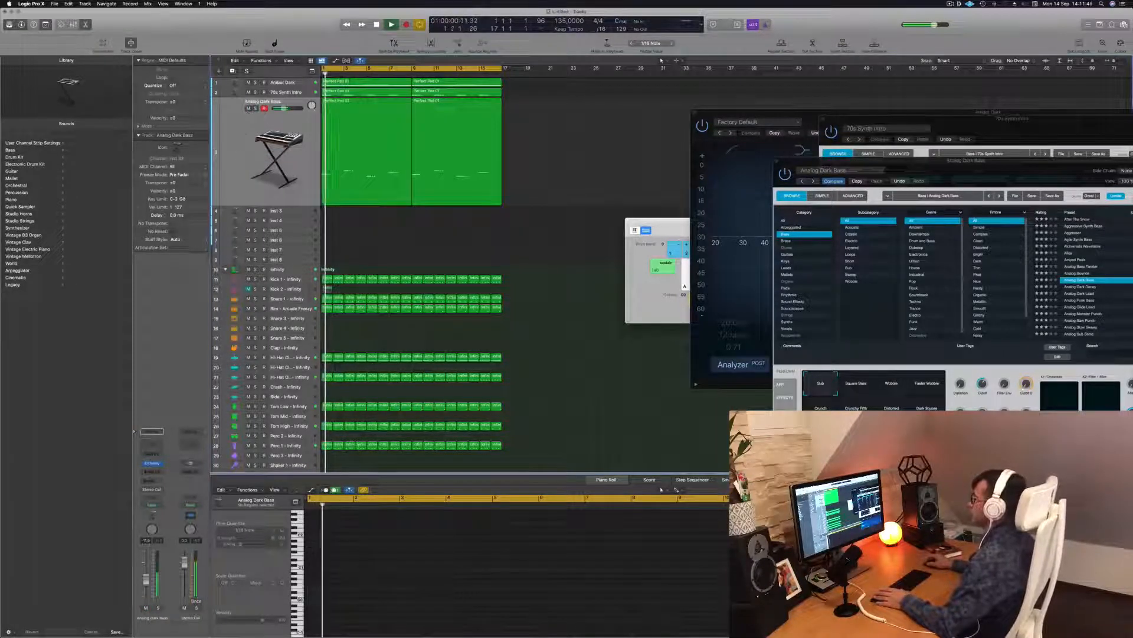
Step: Copy the first Analog Dark Bass region down onto the Inst 3 track at bar 1
left_click(248, 113)
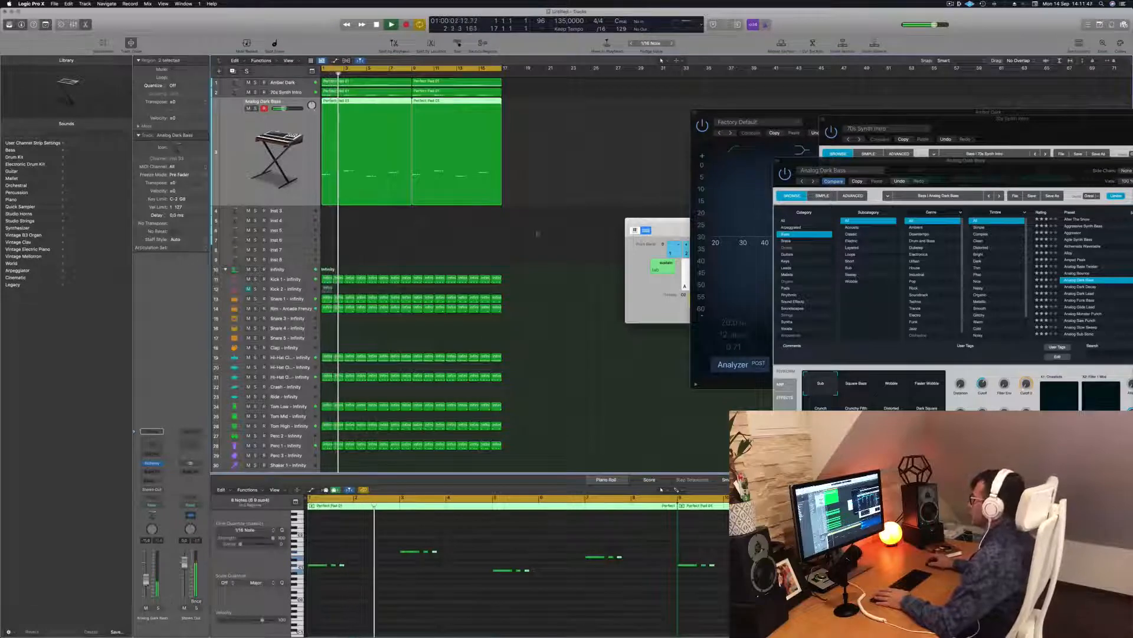
key("space")
left_click(544, 228)
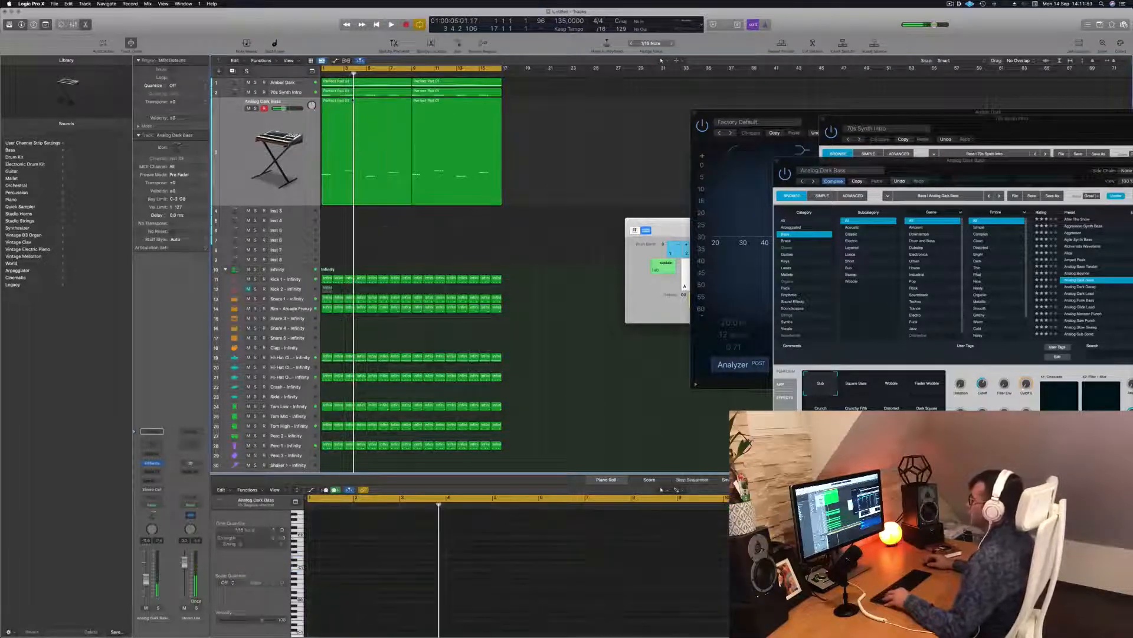
left_click(347, 100)
left_click_drag(347, 100, 341, 214)
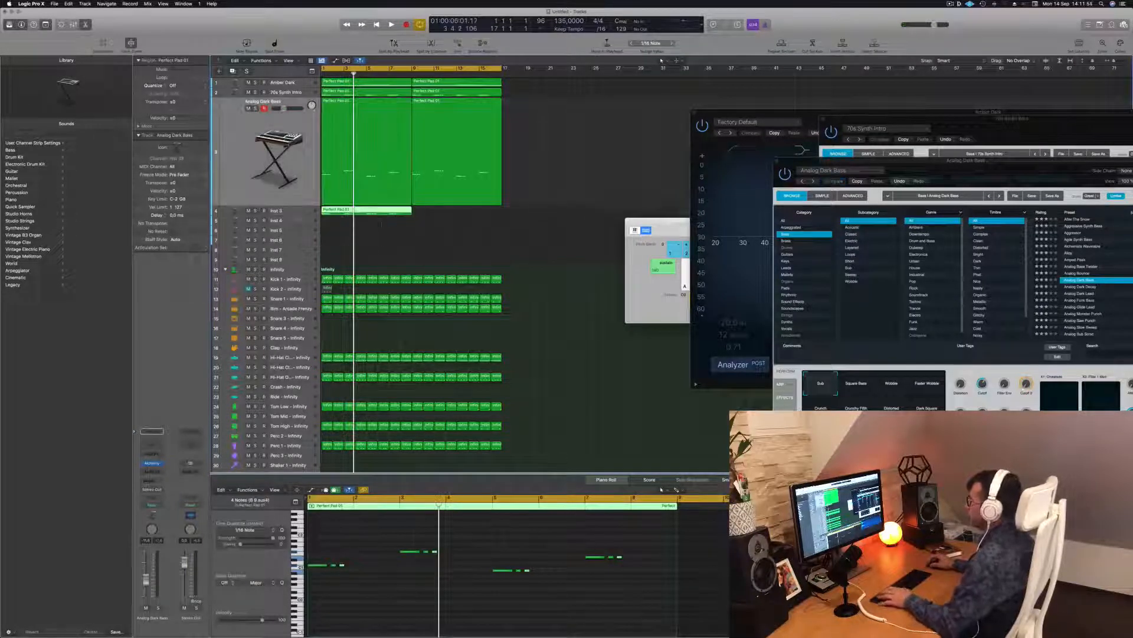
Step: Shift all notes in the copied Inst 3 region about one beat later and replay it
left_click(349, 541)
key("super+a")
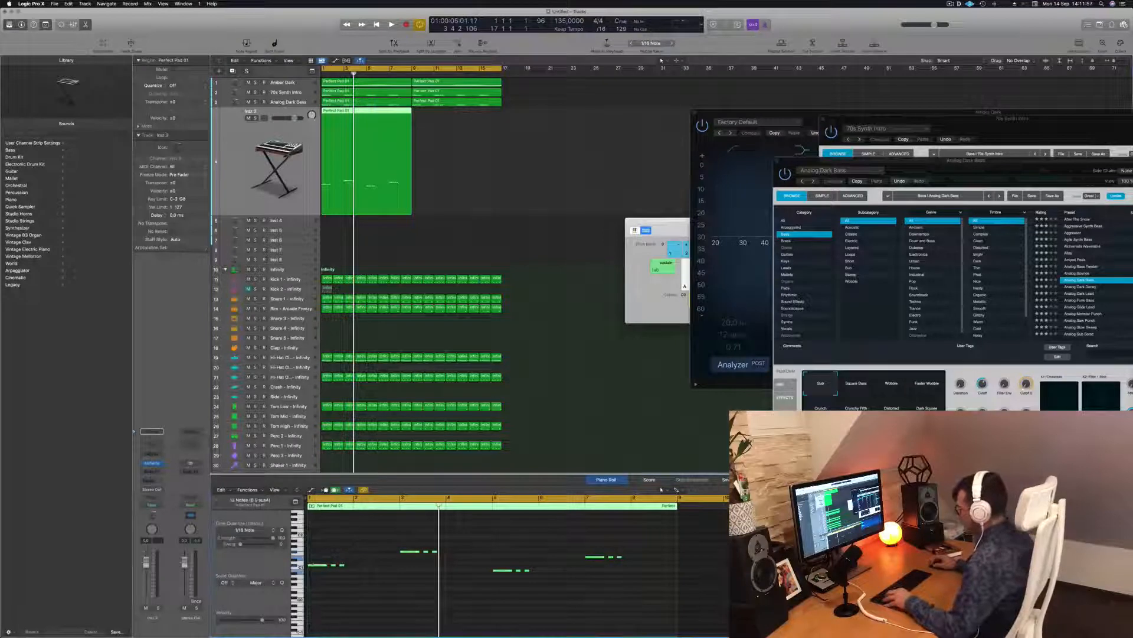
left_click_drag(314, 565, 360, 565)
key("space")
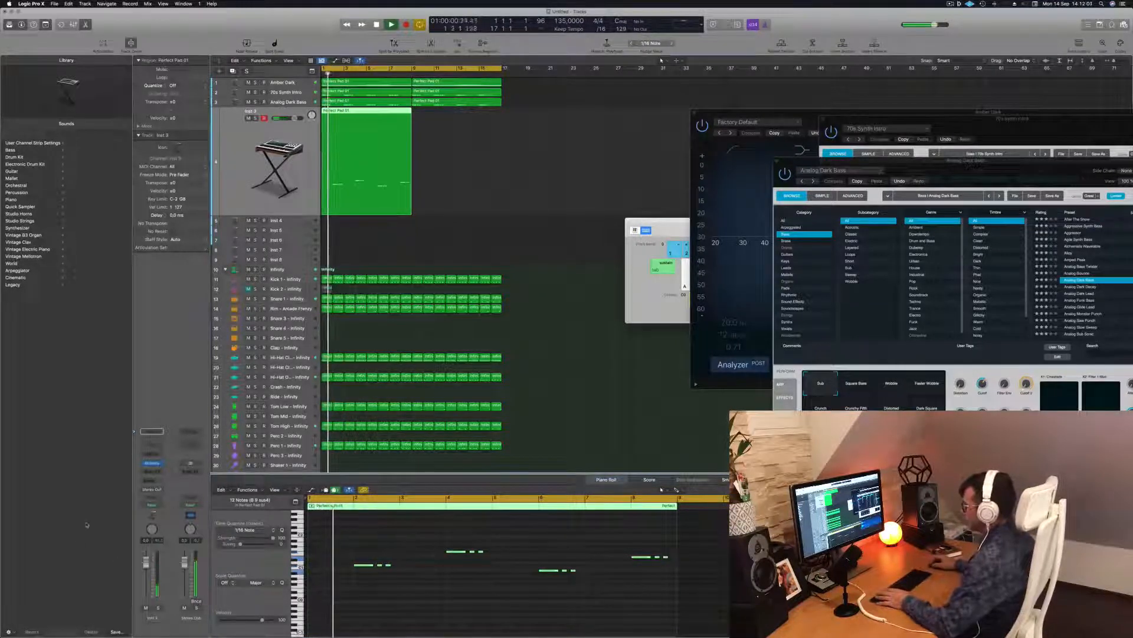
key("space")
key("space")
scroll(428, 594, "up", 3)
left_click(427, 594)
key("space")
Step: Move all notes about one bar later and bring three low notes one beat earlier
left_click_drag(399, 567, 402, 568)
scroll(378, 548, "down", 3)
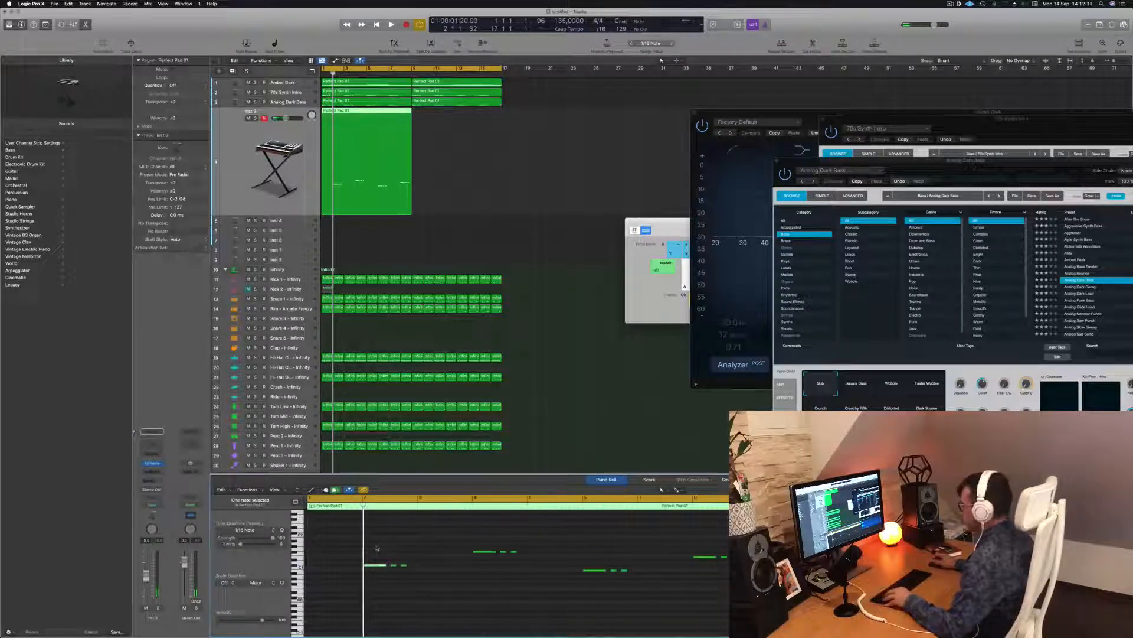
key("super+a")
left_click_drag(391, 567, 413, 578)
key("alt+Left")
key("alt+Left")
key("alt+Left")
key("alt+Left")
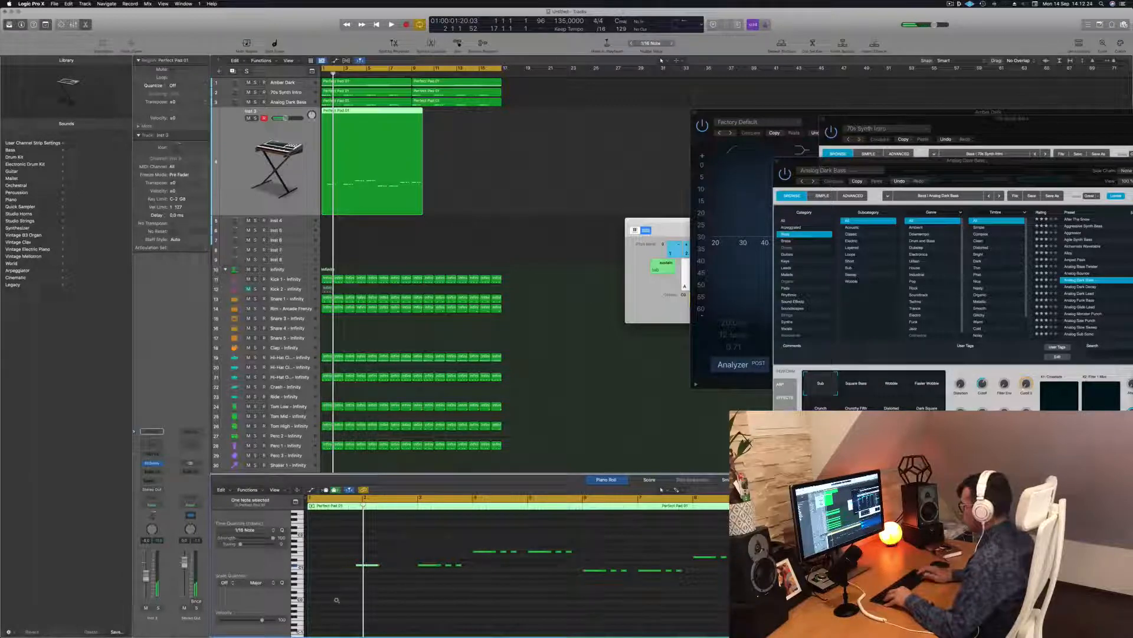
key("space")
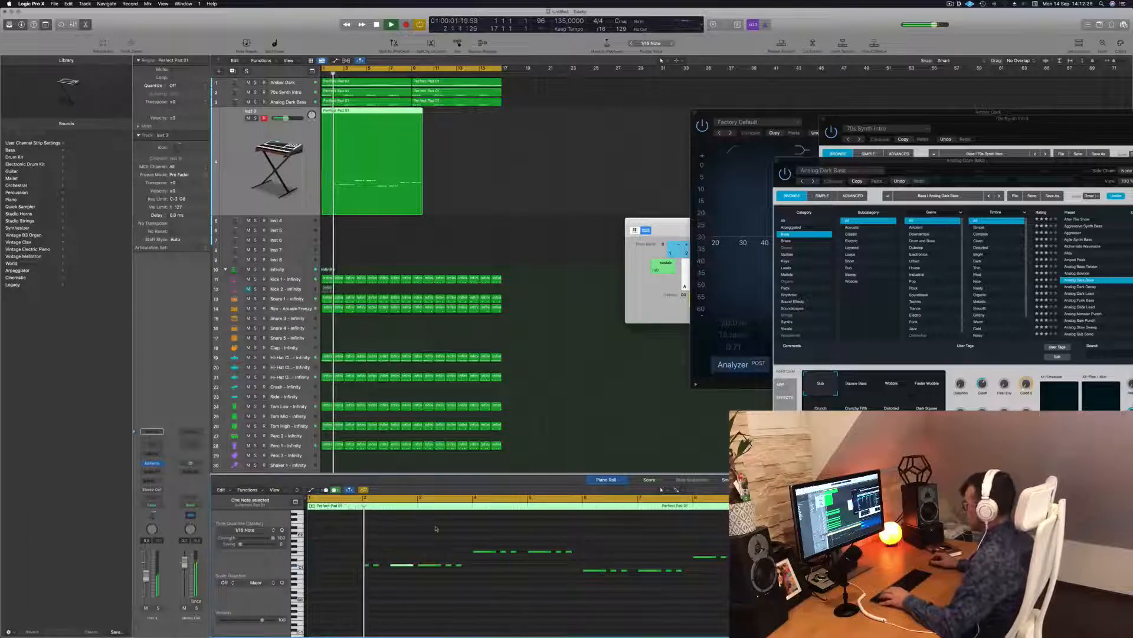
key("space")
Step: Select a group of three notes and zoom in on the notes around the playhead
key("space")
left_click_drag(426, 550, 489, 586)
left_click_drag(421, 551, 459, 580)
key("space")
key("space")
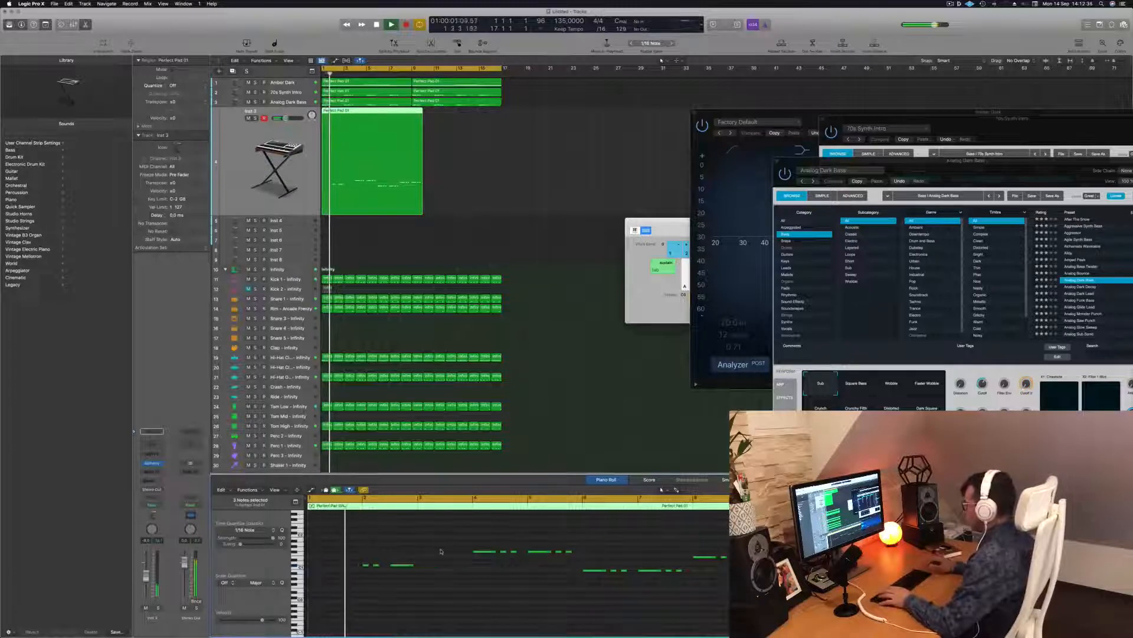
key("super+Left")
scroll(440, 551, "right", 2)
key("super+Right")
key("space")
key("space")
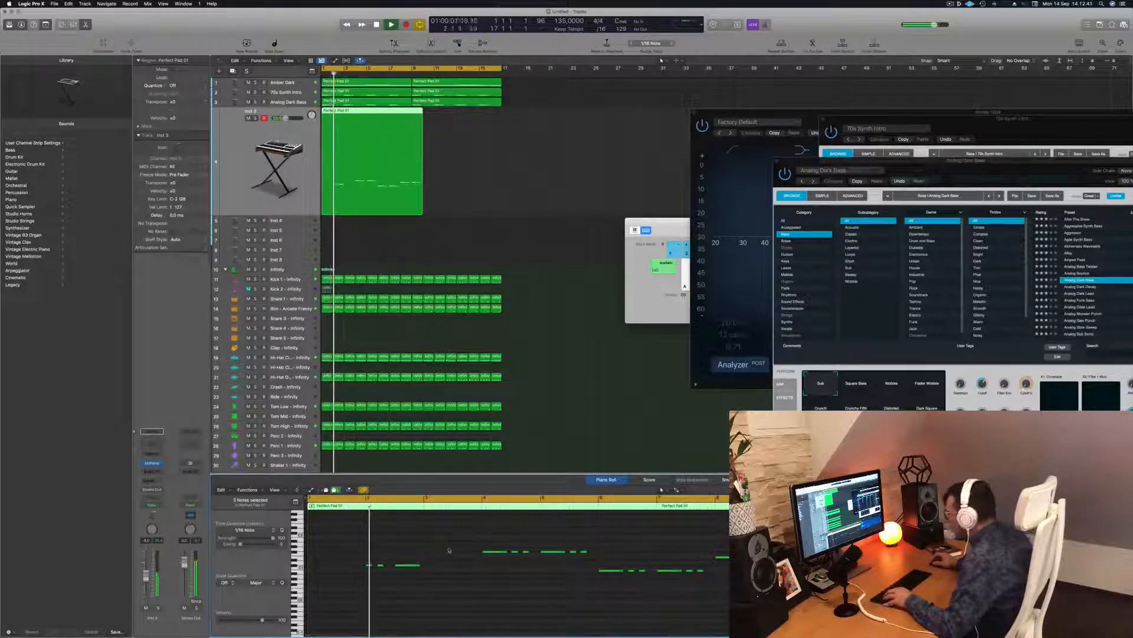
Step: Nudge a single melody note a couple of sixteenths earlier, replaying from the beginning
left_click(409, 566)
key("space")
key("space")
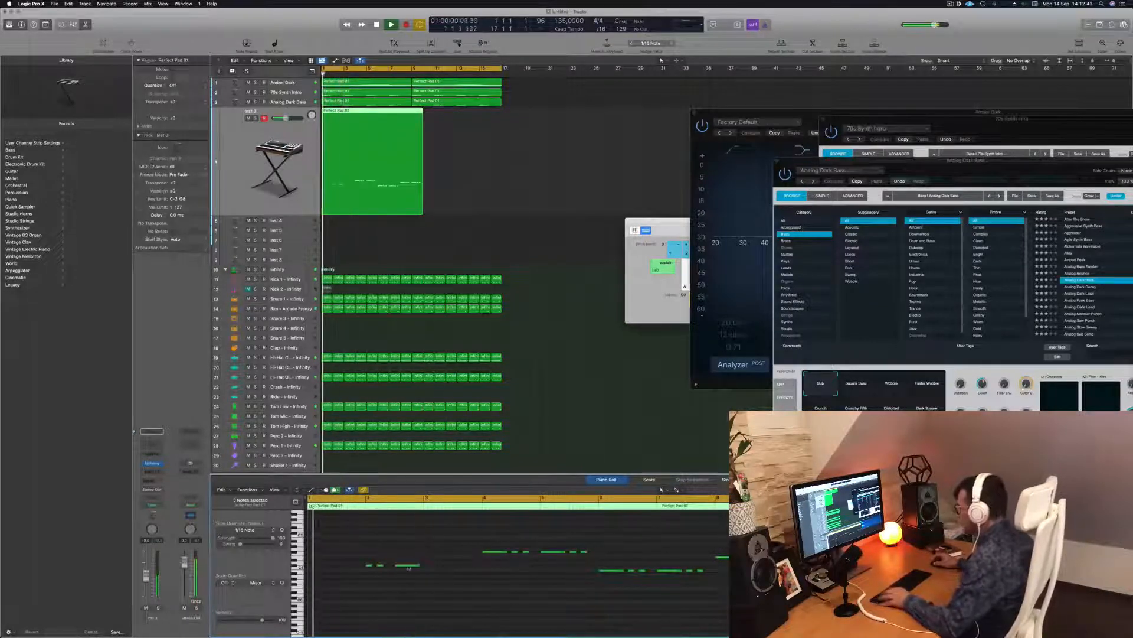
key("alt+Left")
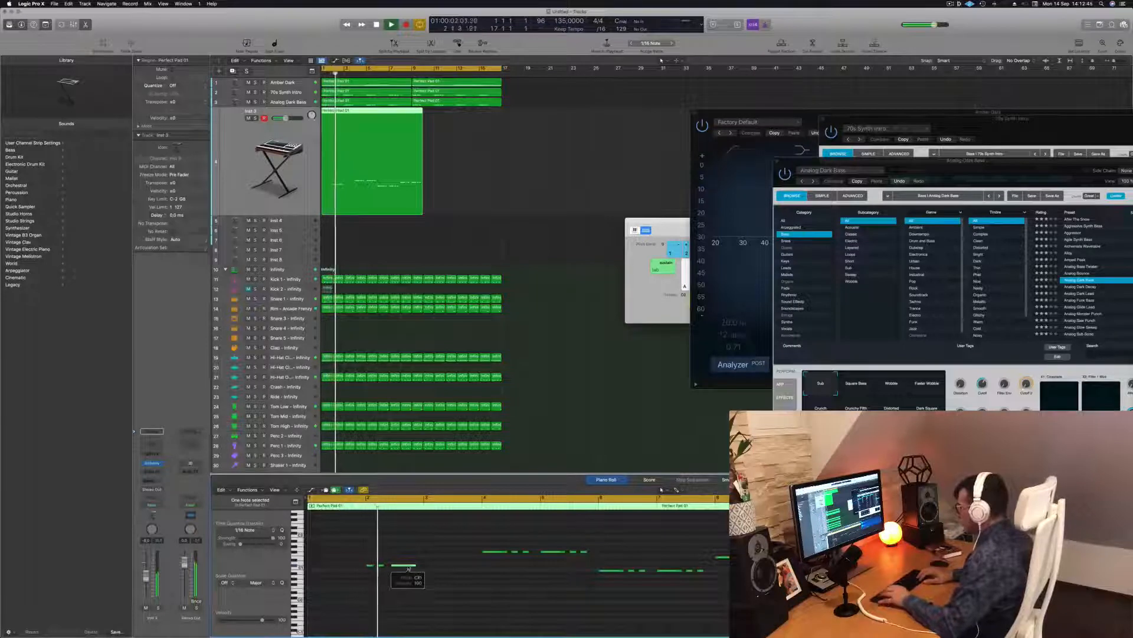
key("alt+Left")
key("space")
key("space")
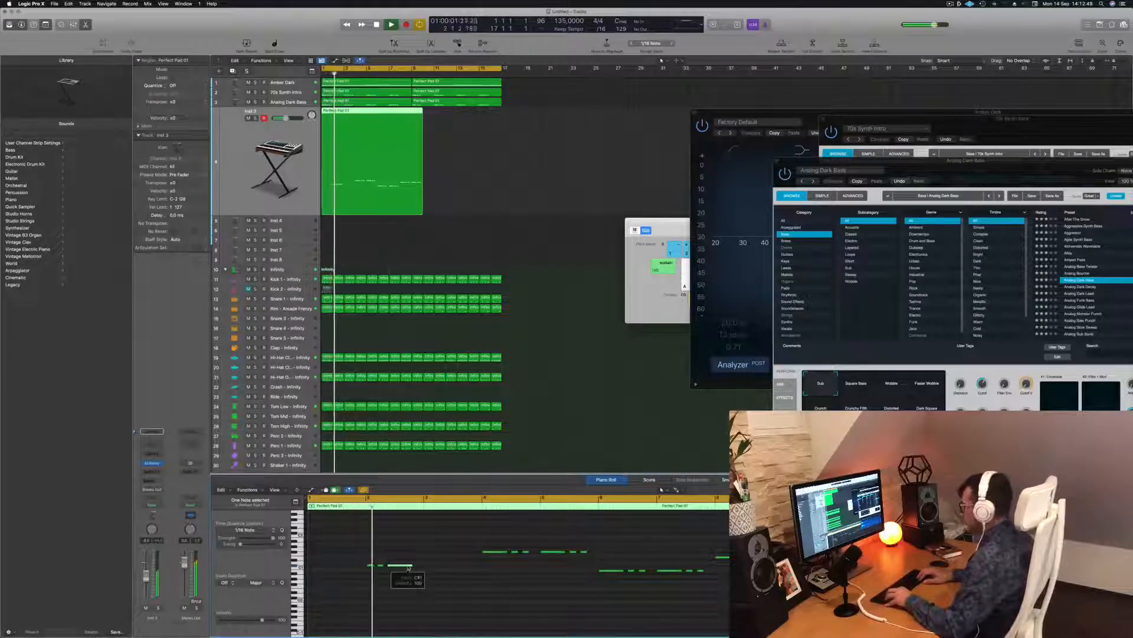
key("space")
key("space")
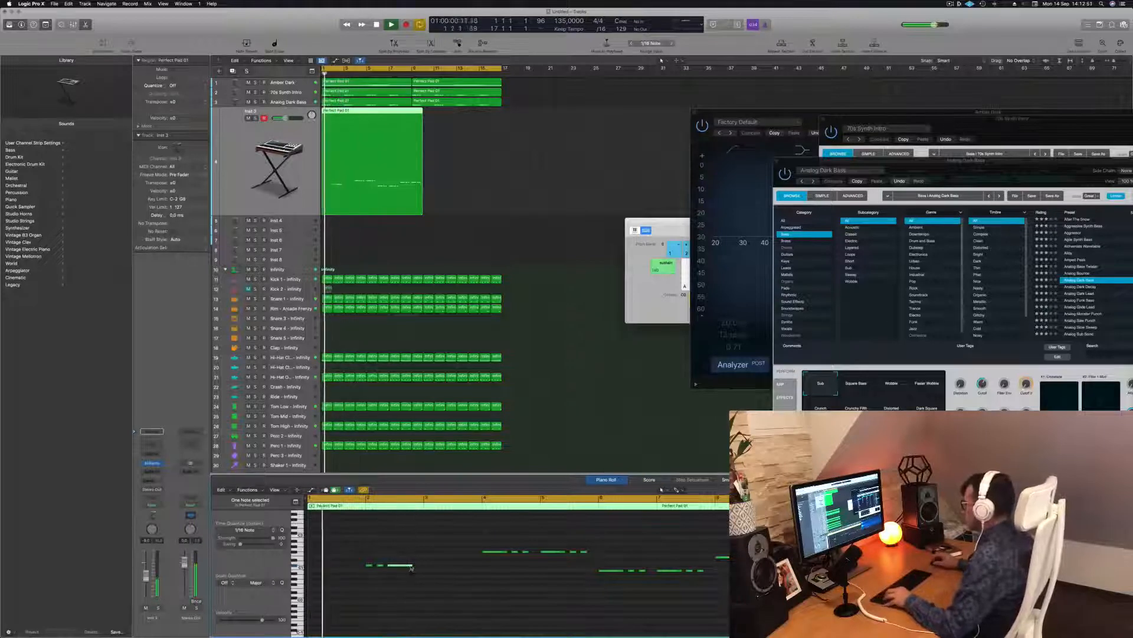
key("space")
key("space")
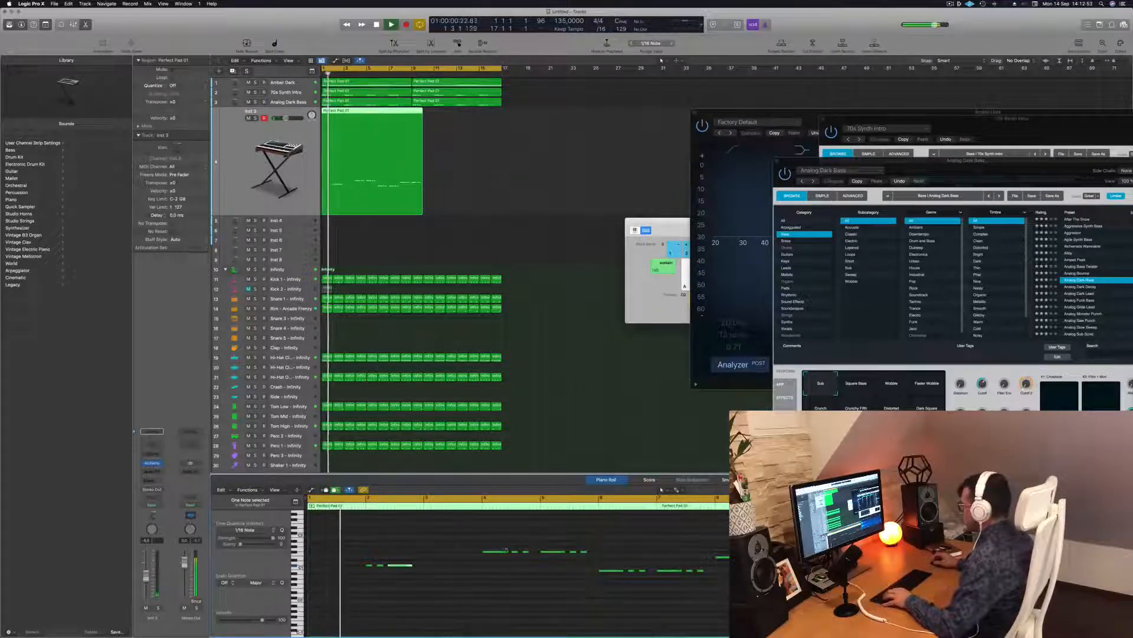
Step: Move the pair of short notes near bar 3 three sixteenths earlier and replay
left_click(507, 552)
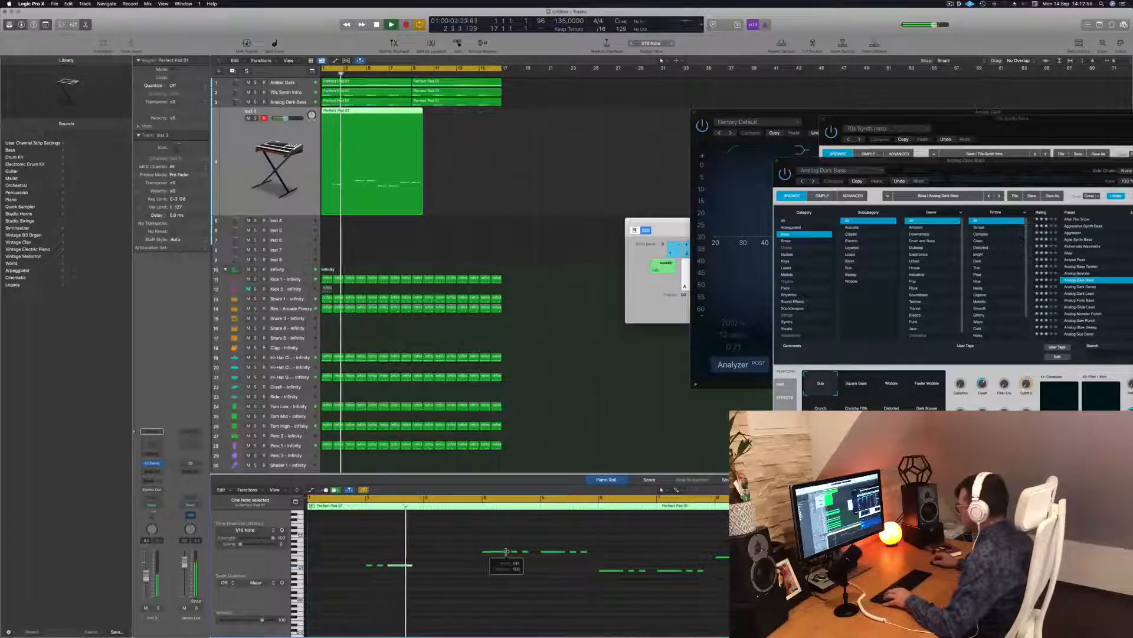
key("space")
left_click_drag(511, 546, 522, 554)
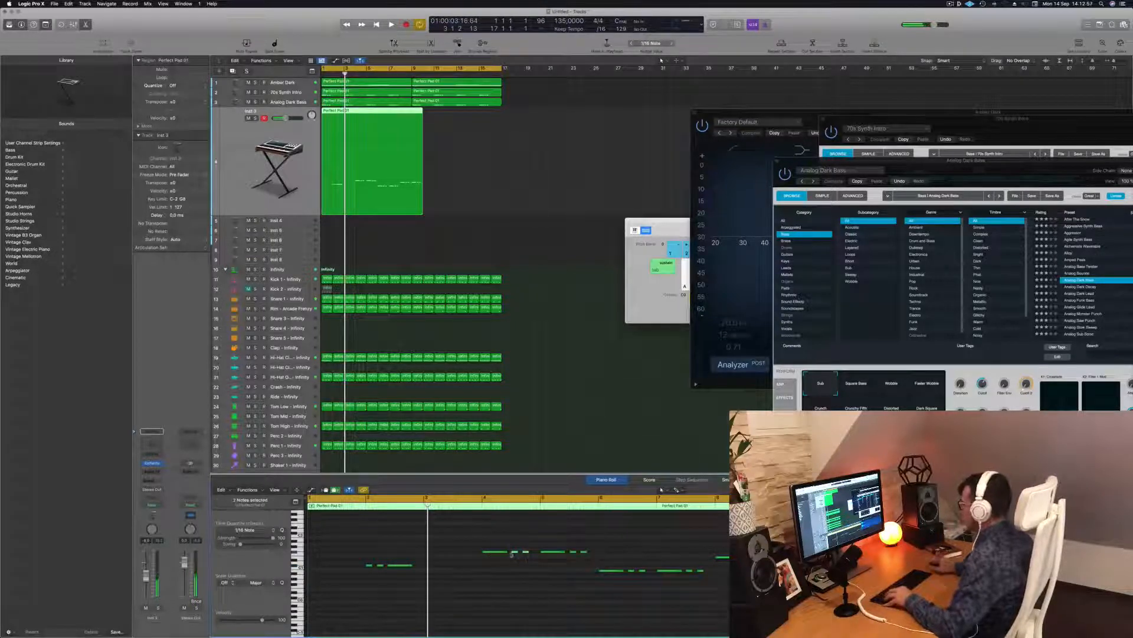
key("alt+Left")
key("alt+Left")
key("alt+Left")
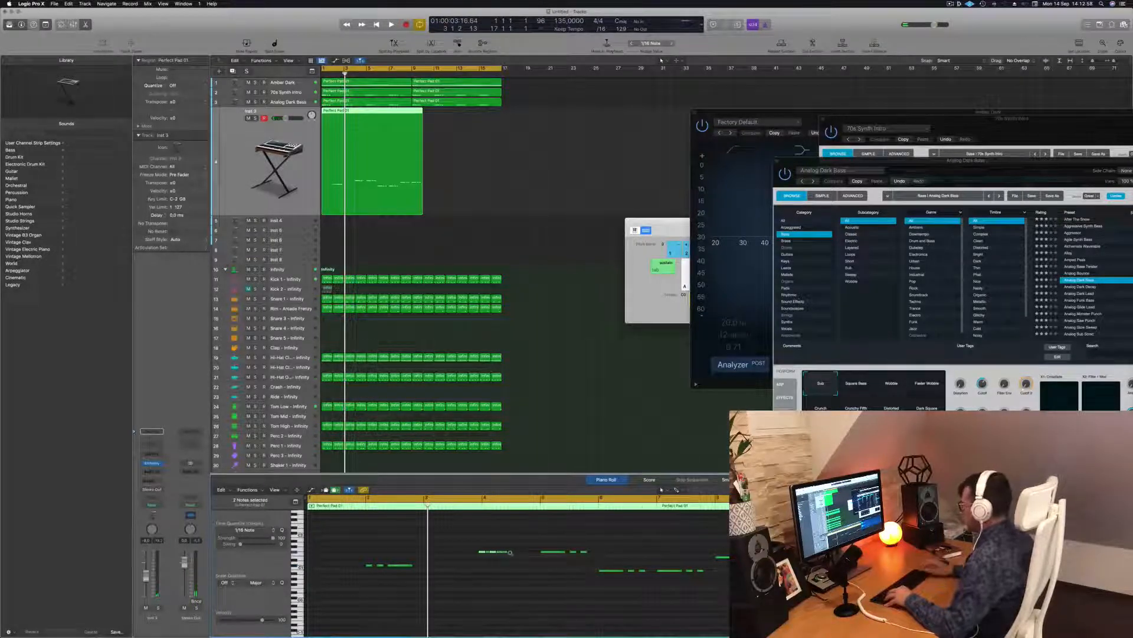
scroll(502, 555, "up", 3)
left_click(502, 577)
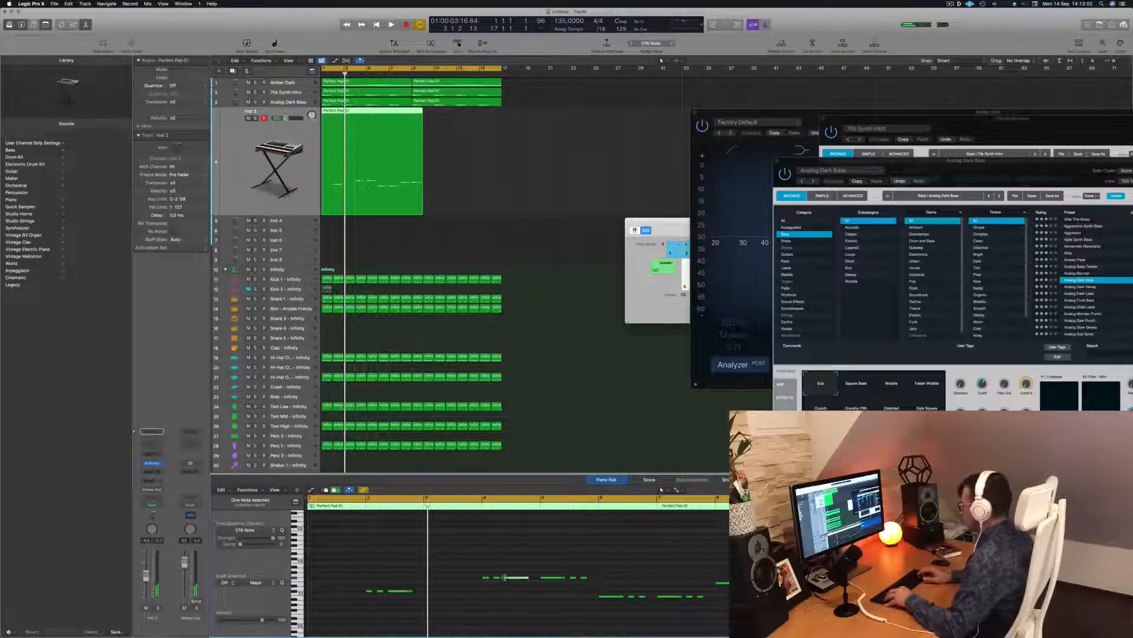
key("space")
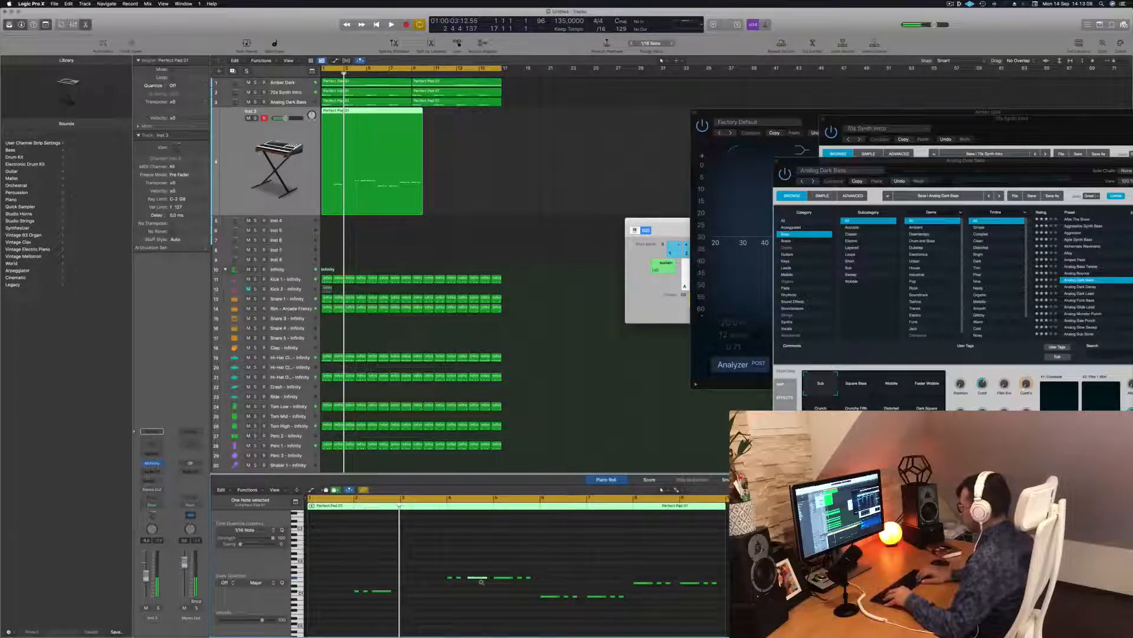
Step: Play the arrangement from the start, then open the Inst 3 track's Alchemy instrument window
key("Return")
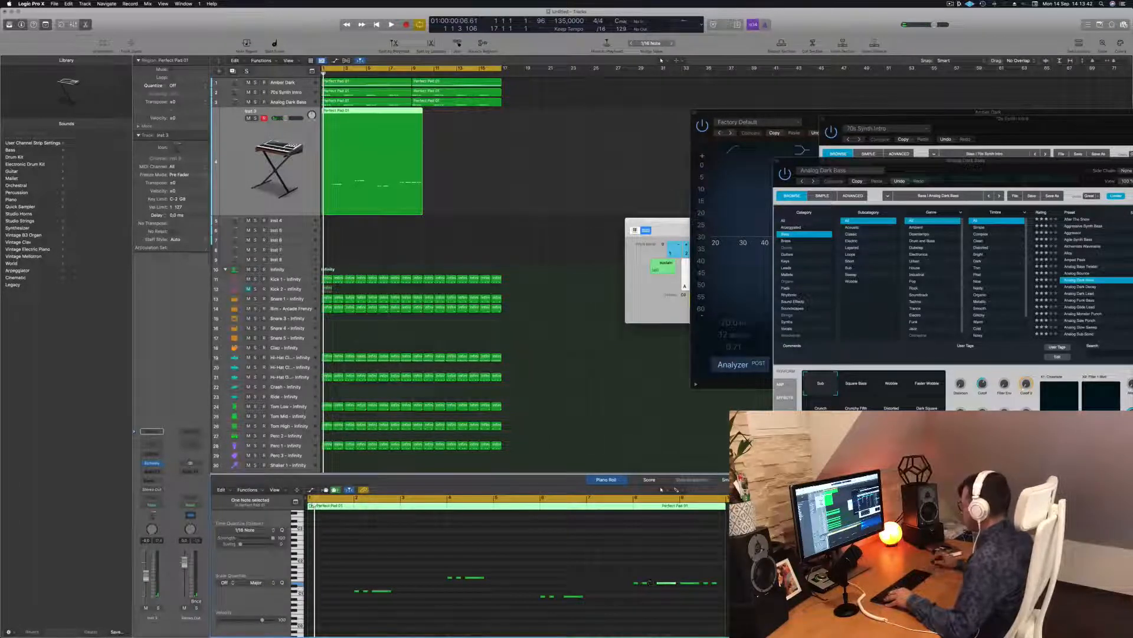
key("space")
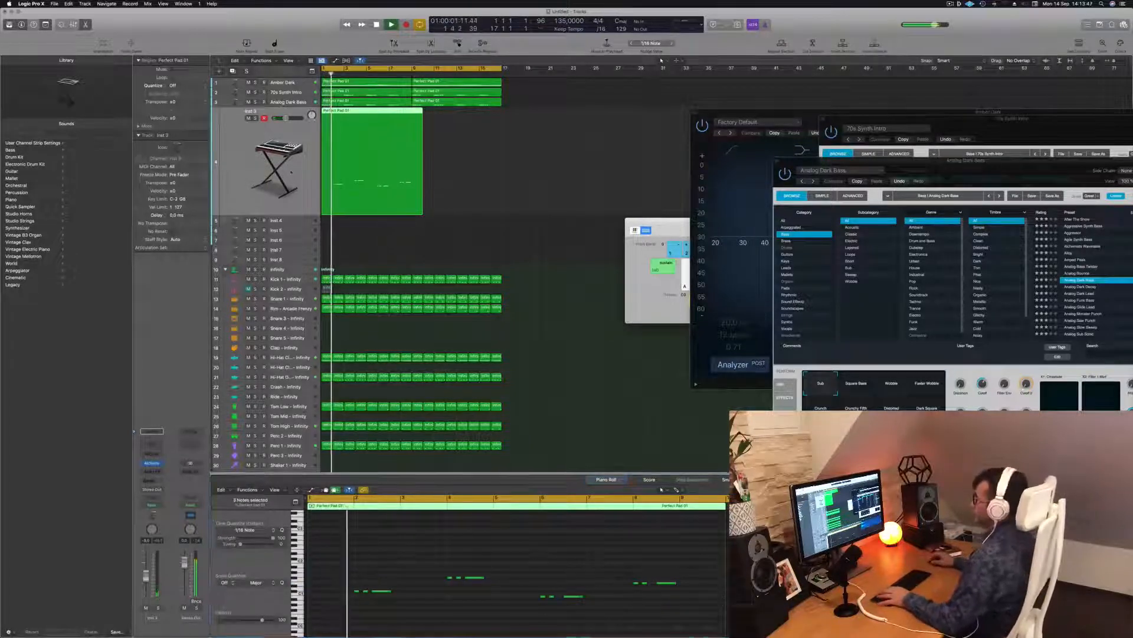
left_click(152, 463)
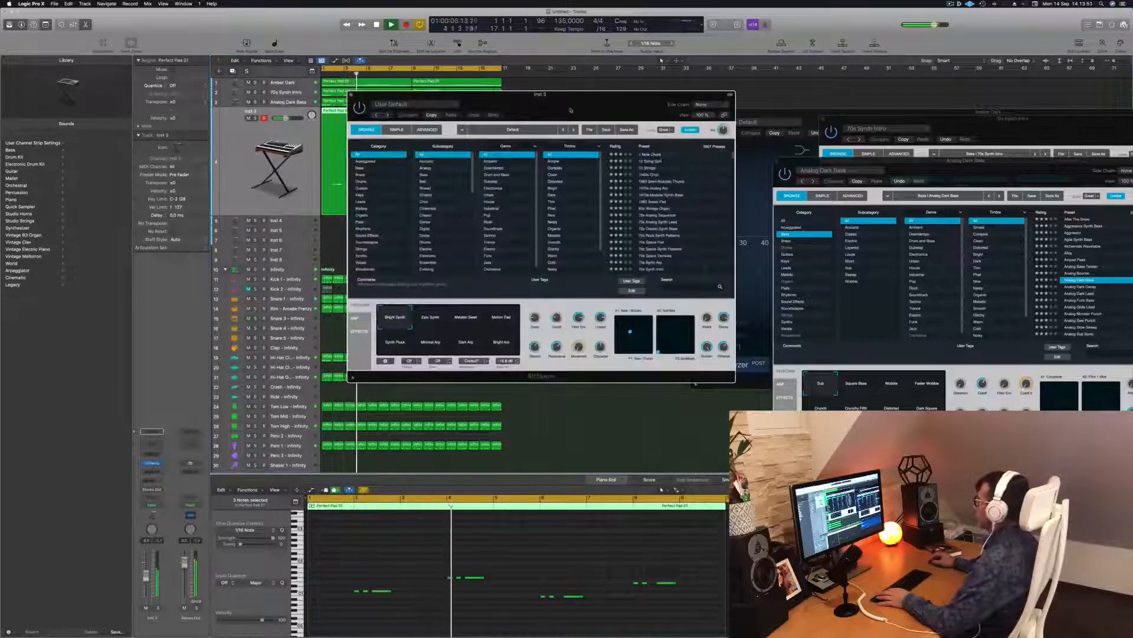
Step: Filter Alchemy's presets to the Bass category and load Deep Electro Bass Pattern
left_click_drag(570, 110, 533, 136)
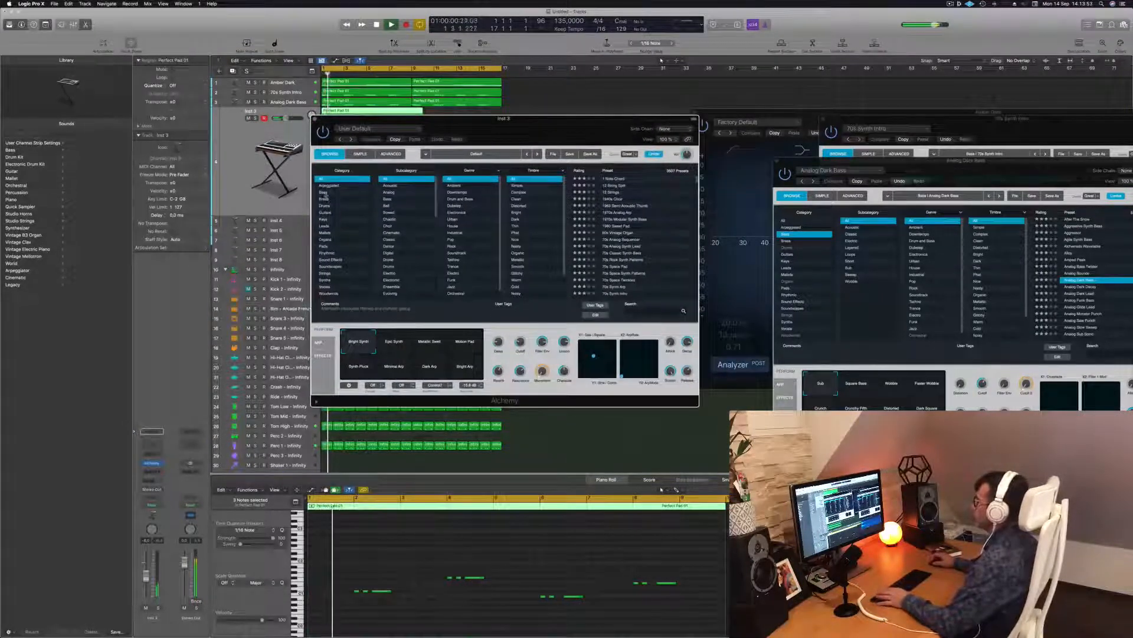
left_click(324, 193)
scroll(627, 230, "down", 10)
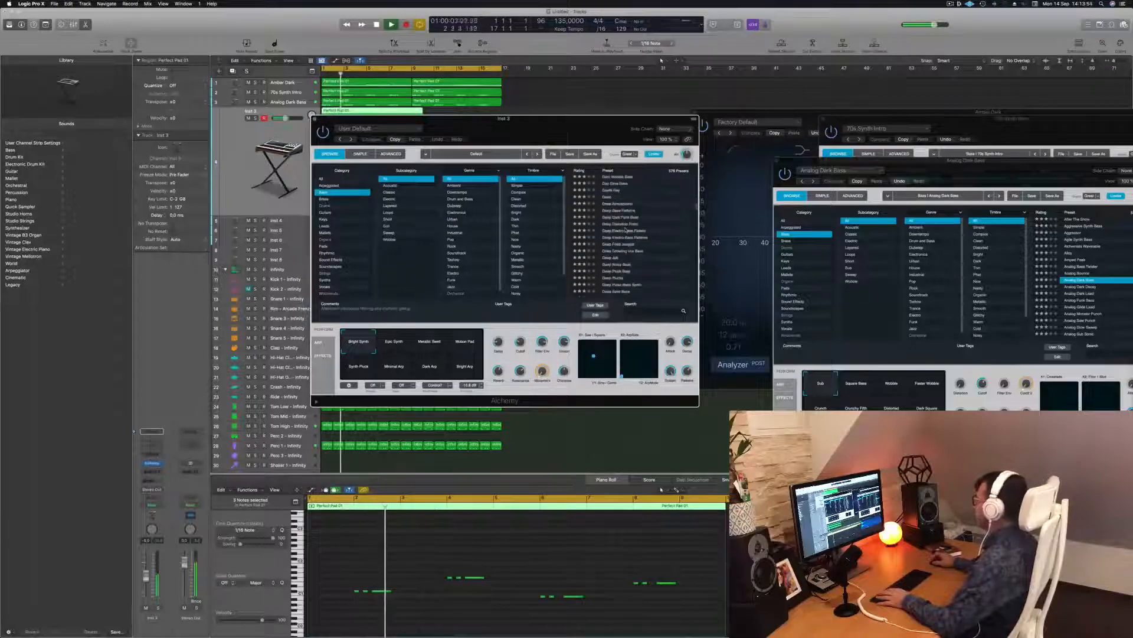
left_click(626, 230)
Step: Audition the Deep Fried Junglist, Deep Noisy Bass and Deep Plucks presets during playback
left_click_drag(554, 130, 631, 194)
left_click(707, 305)
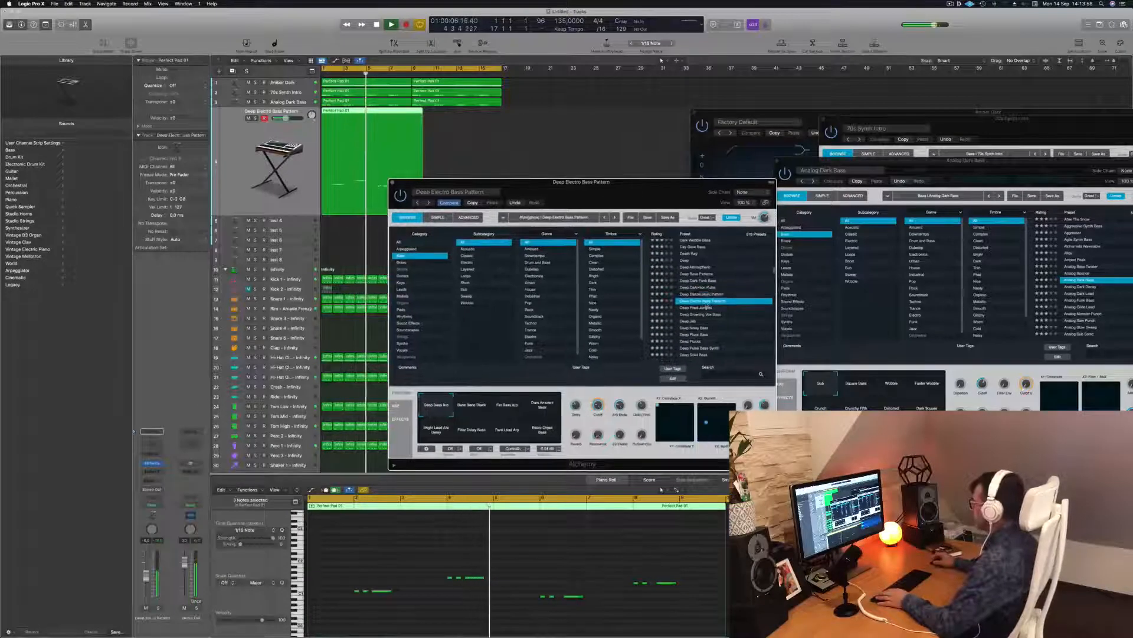
left_click(707, 308)
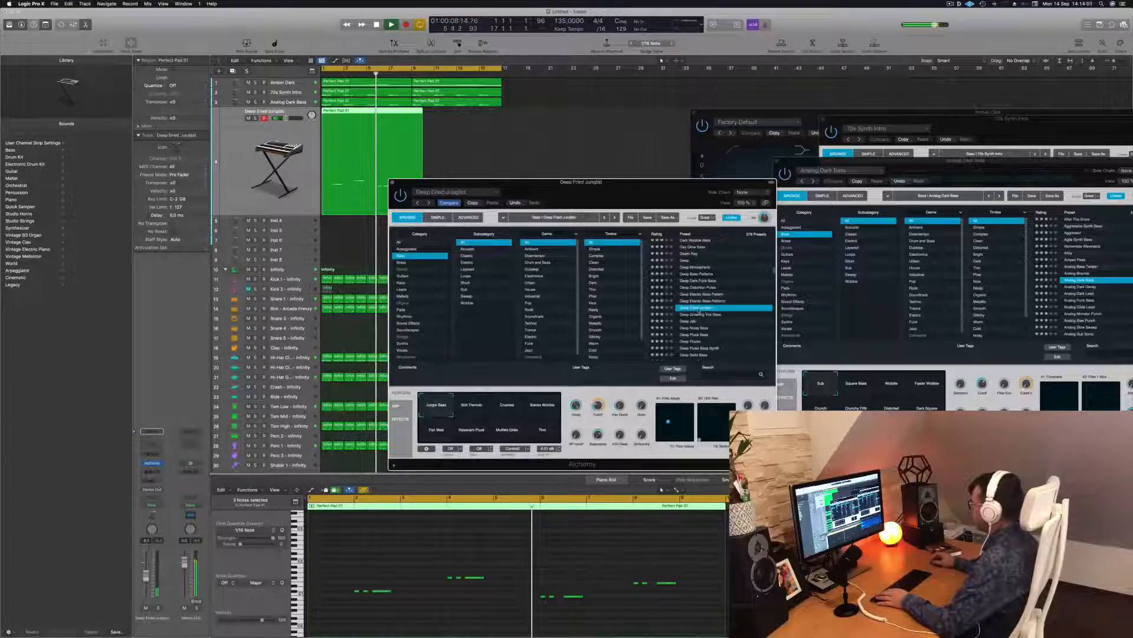
key("space")
key("space")
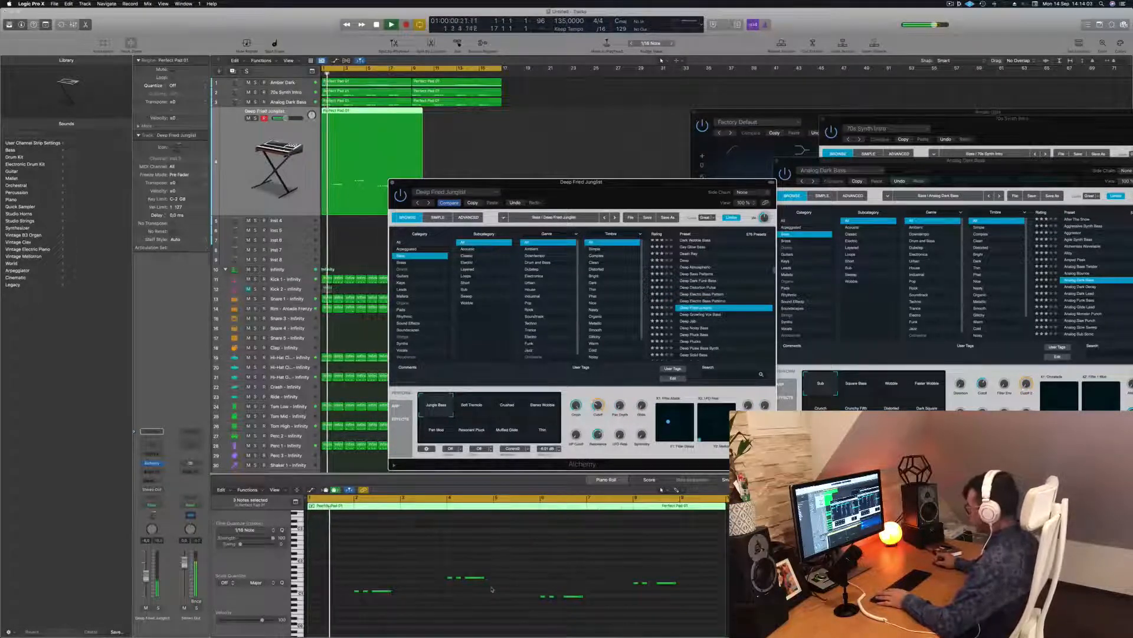
left_click(686, 328)
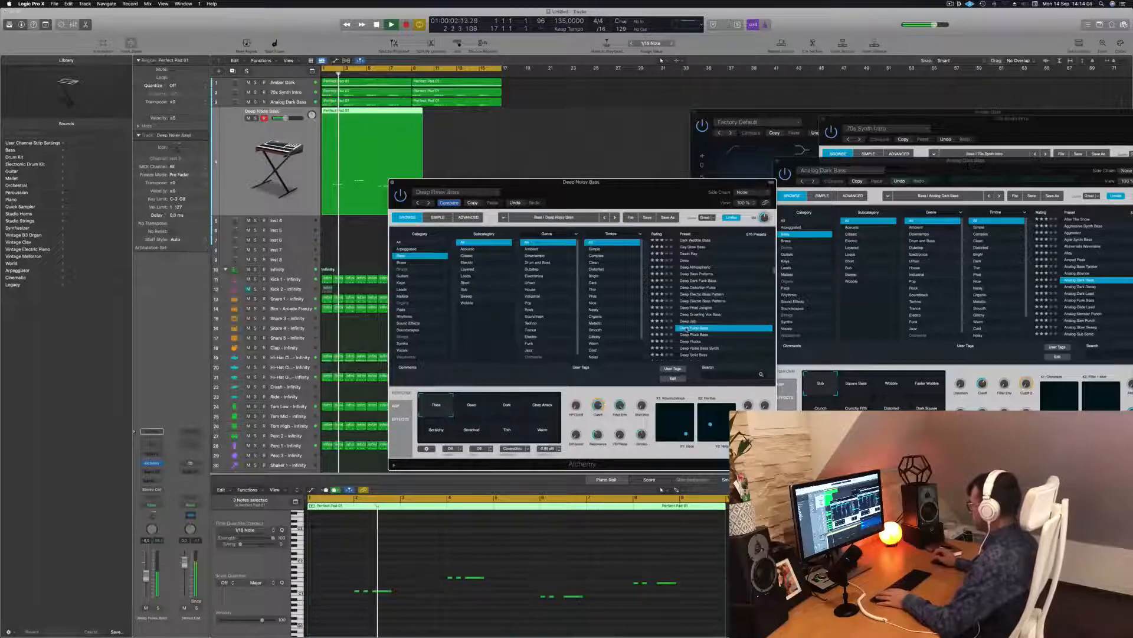
key("space")
key("space")
left_click(683, 342)
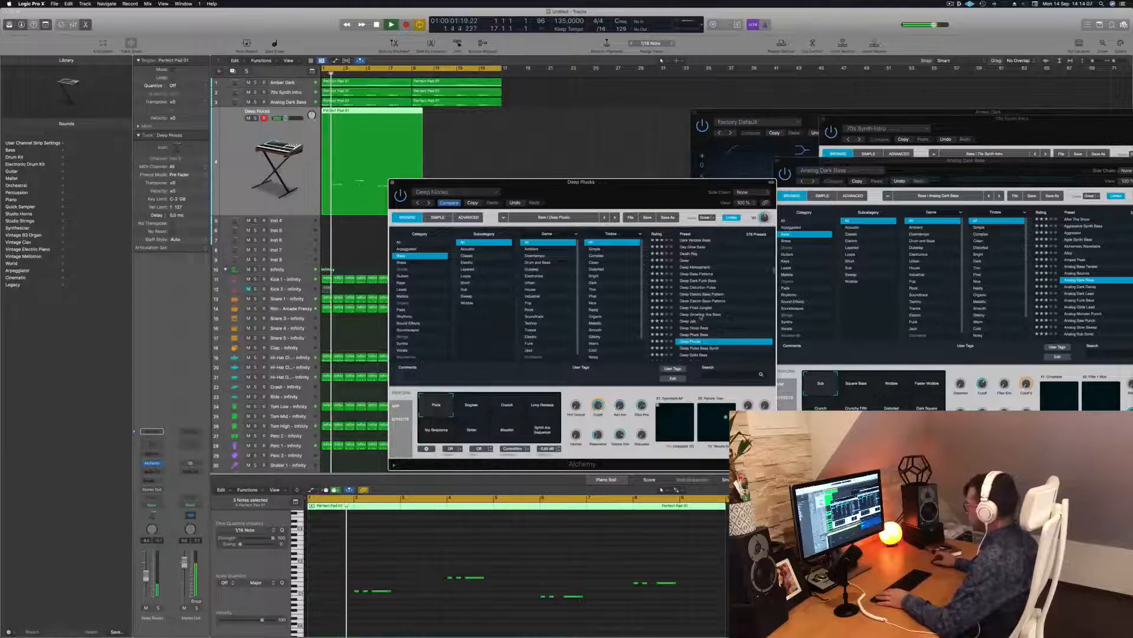
Step: Try Deep Pulse Bass Synth, then settle on the Deep Solid Bass preset
left_click_drag(531, 182, 593, 112)
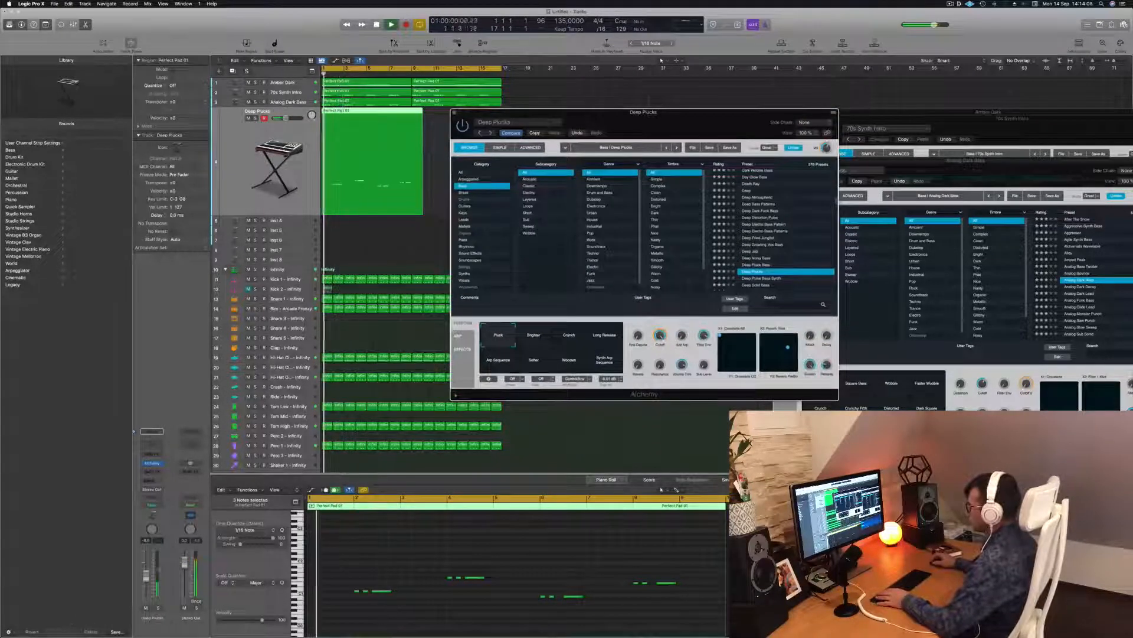
left_click(146, 568)
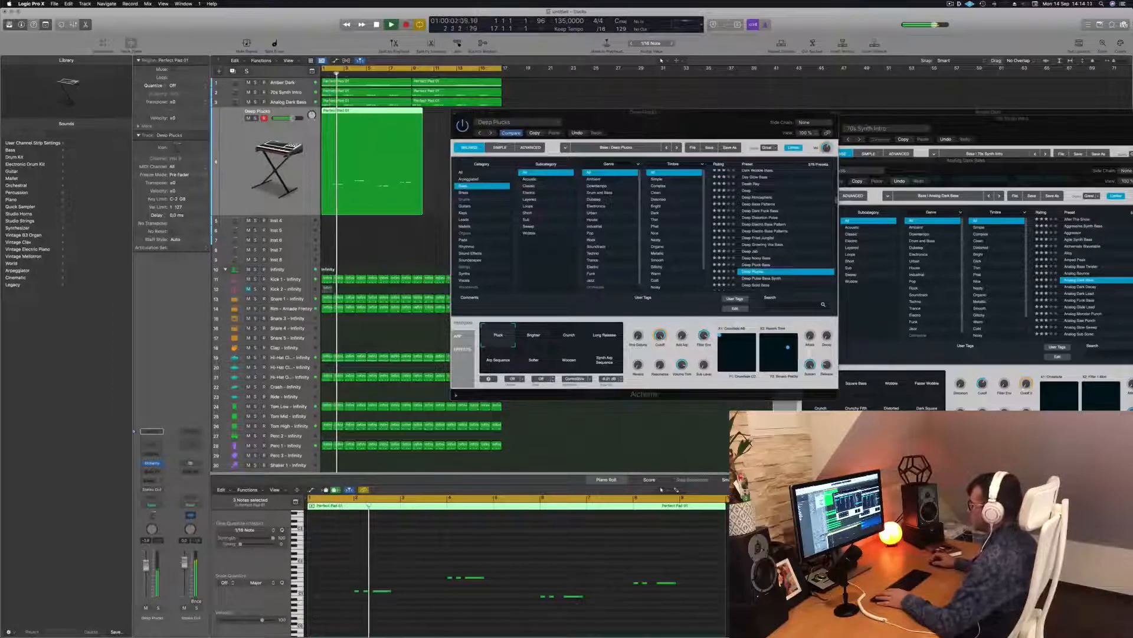
scroll(779, 237, "down", 3)
left_click(764, 219)
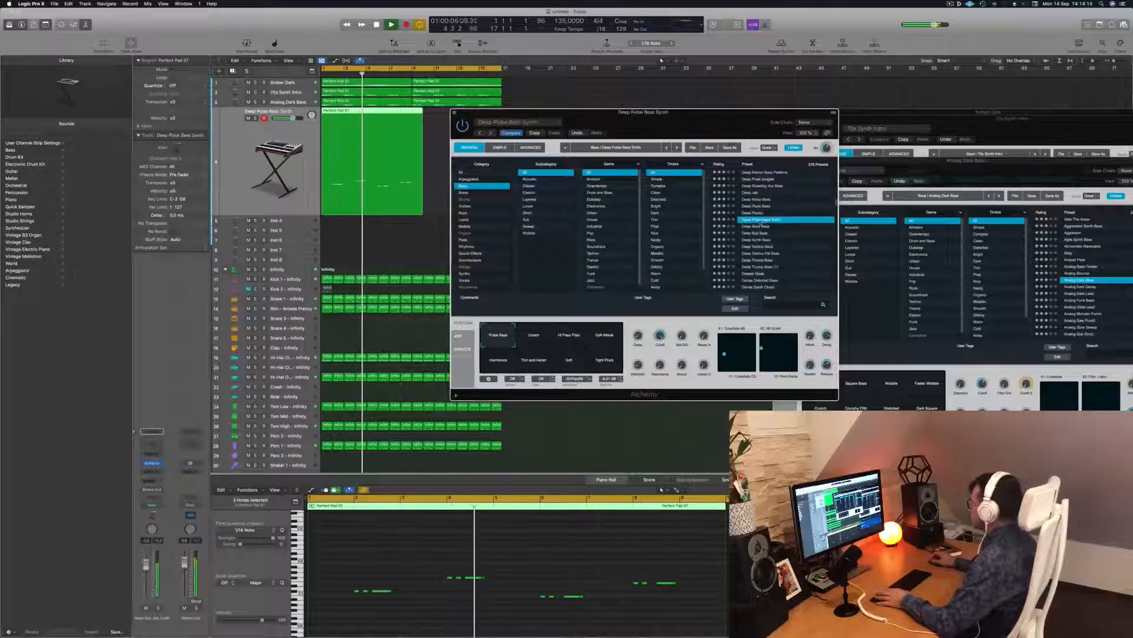
left_click(759, 226)
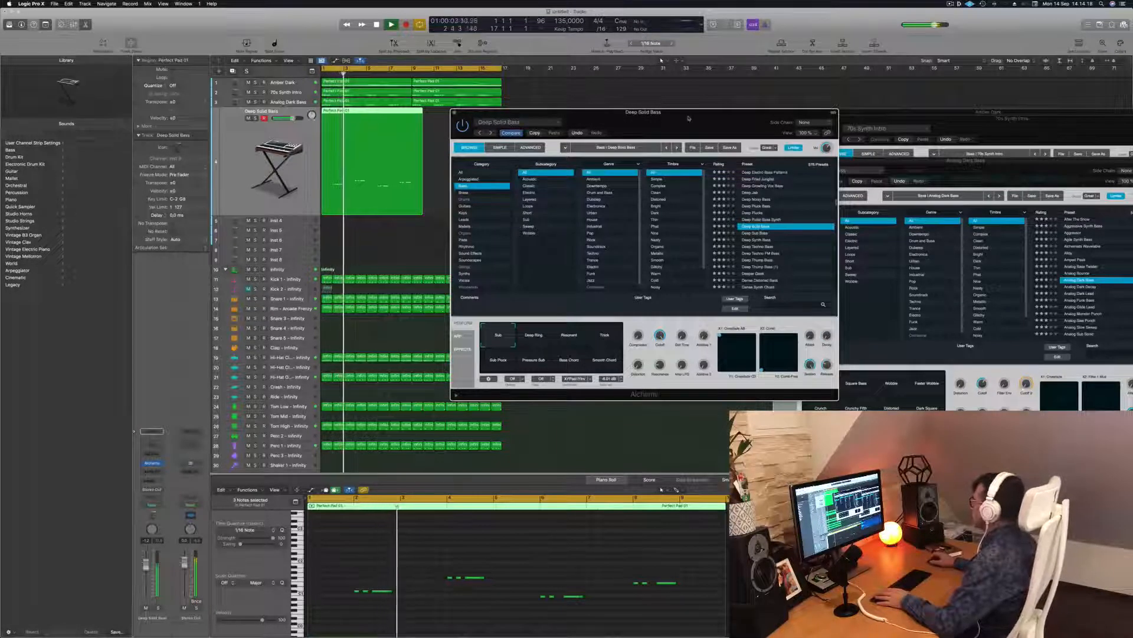
left_click_drag(683, 118, 732, 119)
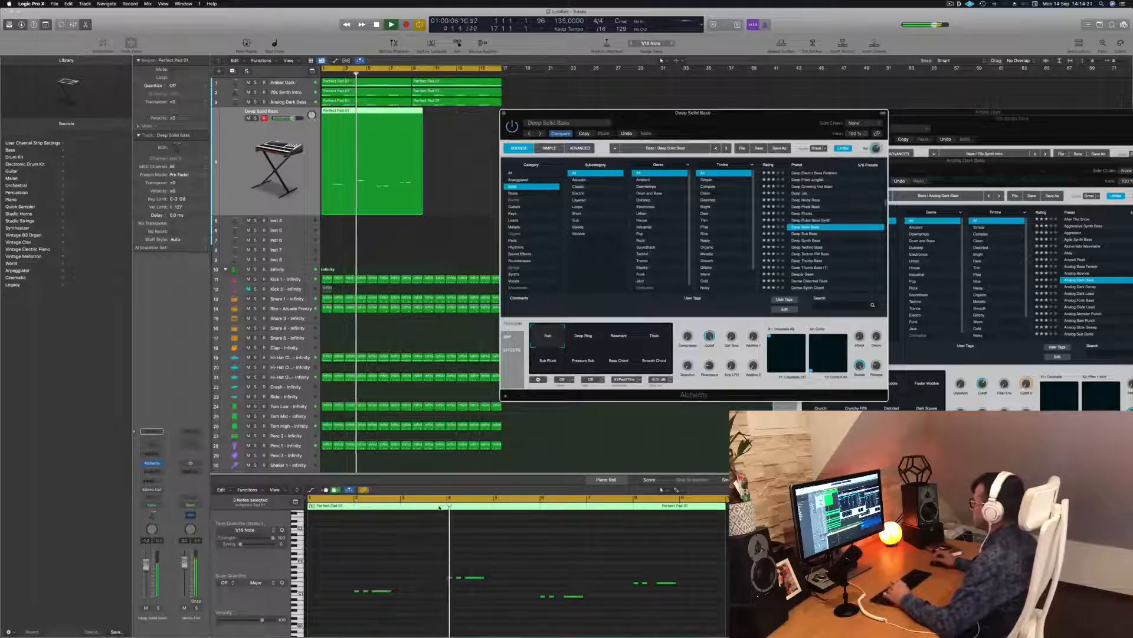
left_click(381, 591)
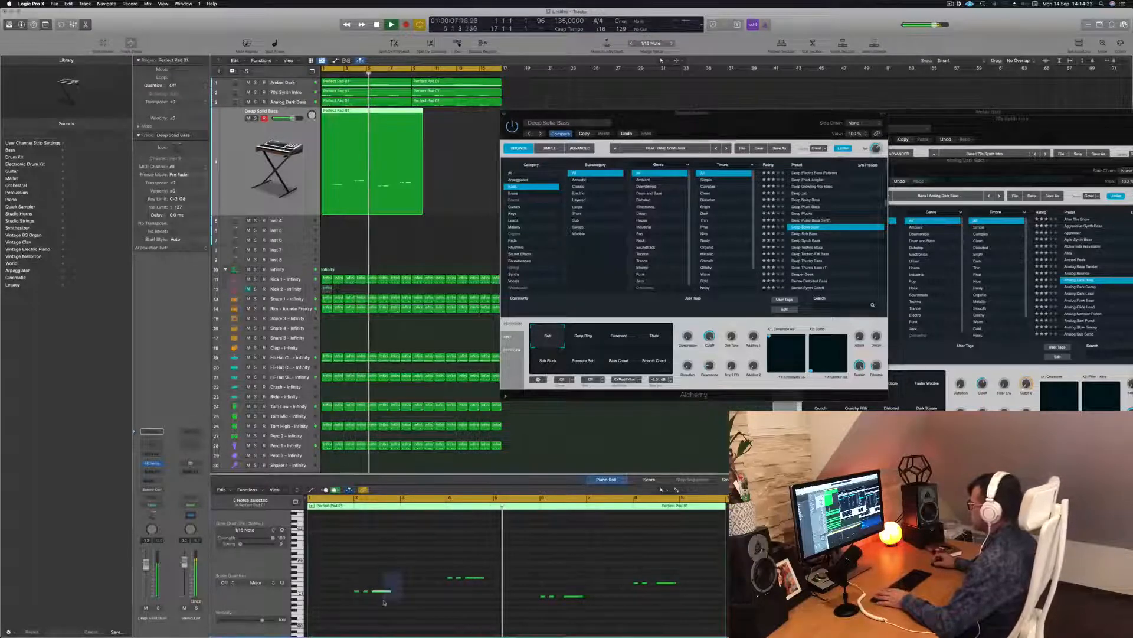
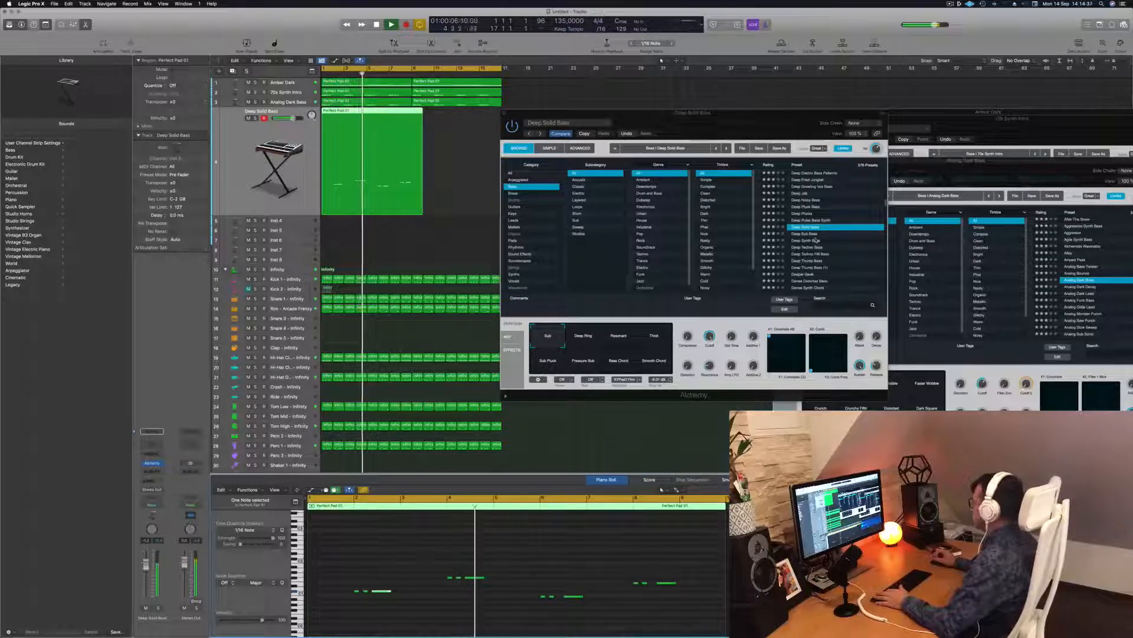
Step: Trim the Deep Solid Bass region to end at bar 9, copy it to bar 9, and select all regions
left_click_drag(786, 125, 846, 162)
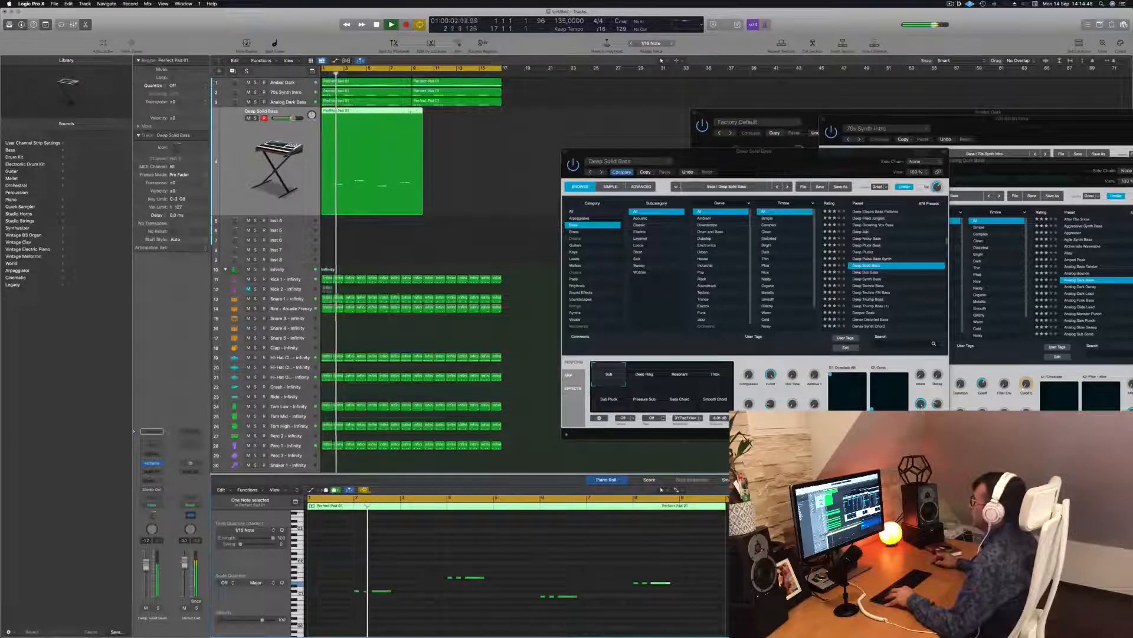
double_click(411, 111, "super")
left_click(418, 112)
key("Delete")
left_click_drag(360, 114, 449, 123)
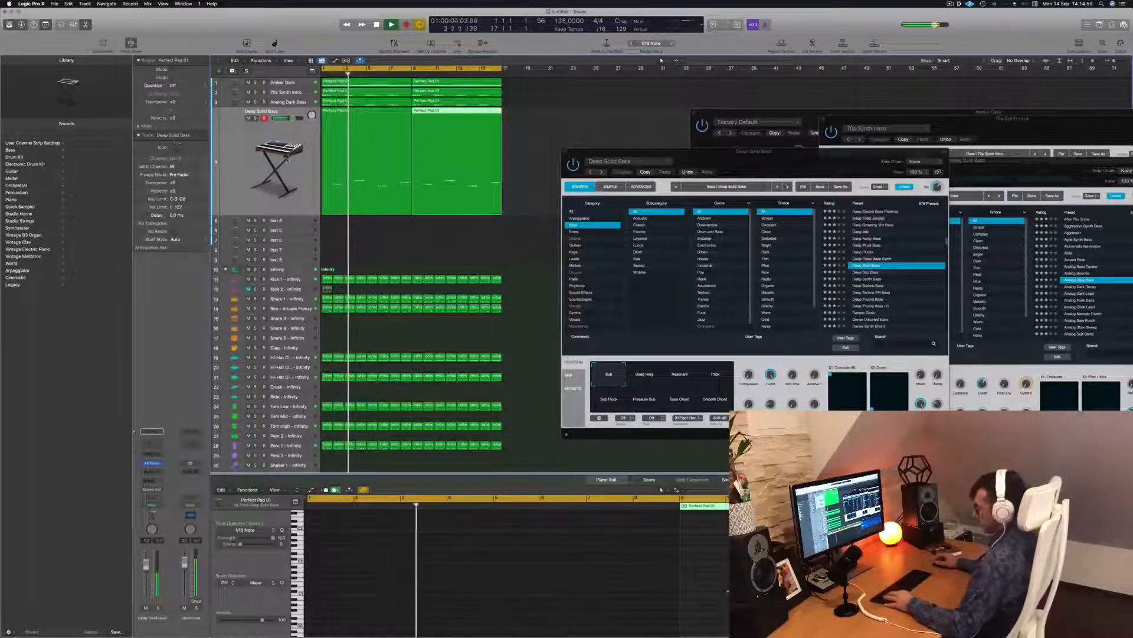
key("super+a")
Step: Name all regions after their track names and stop playback
right_click(355, 136)
left_click(389, 331)
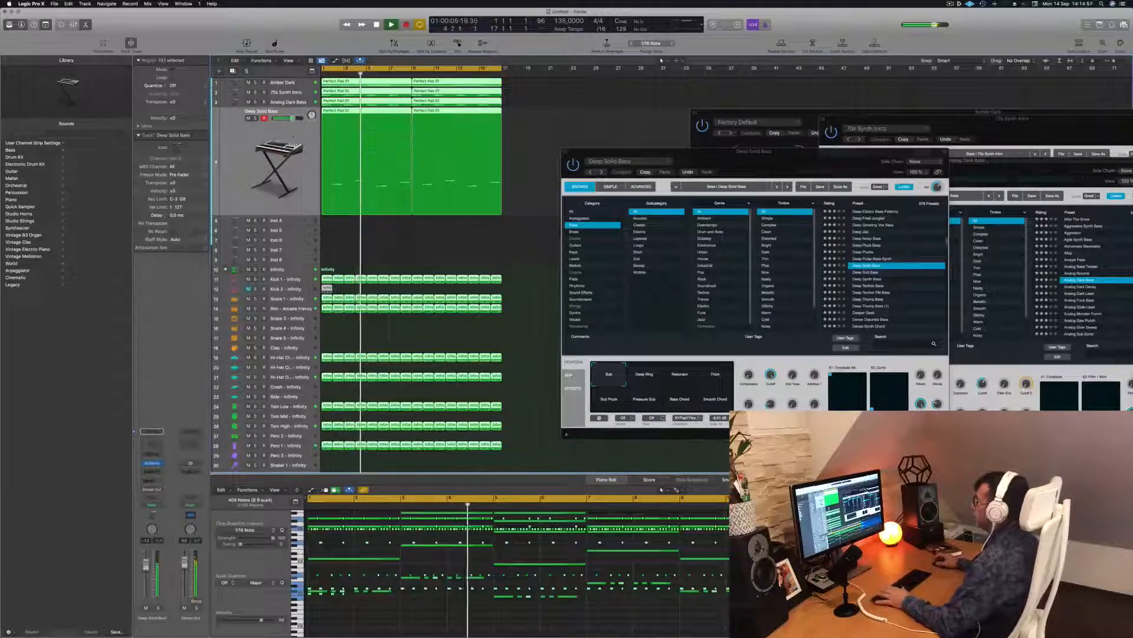
key("space")
key("space")
Step: Duplicate the Deep Solid Bass track as track 5, copy the bass region onto it, and open its Alchemy
key("super+d")
left_click_drag(371, 110, 370, 142)
left_click_drag(368, 227, 368, 223)
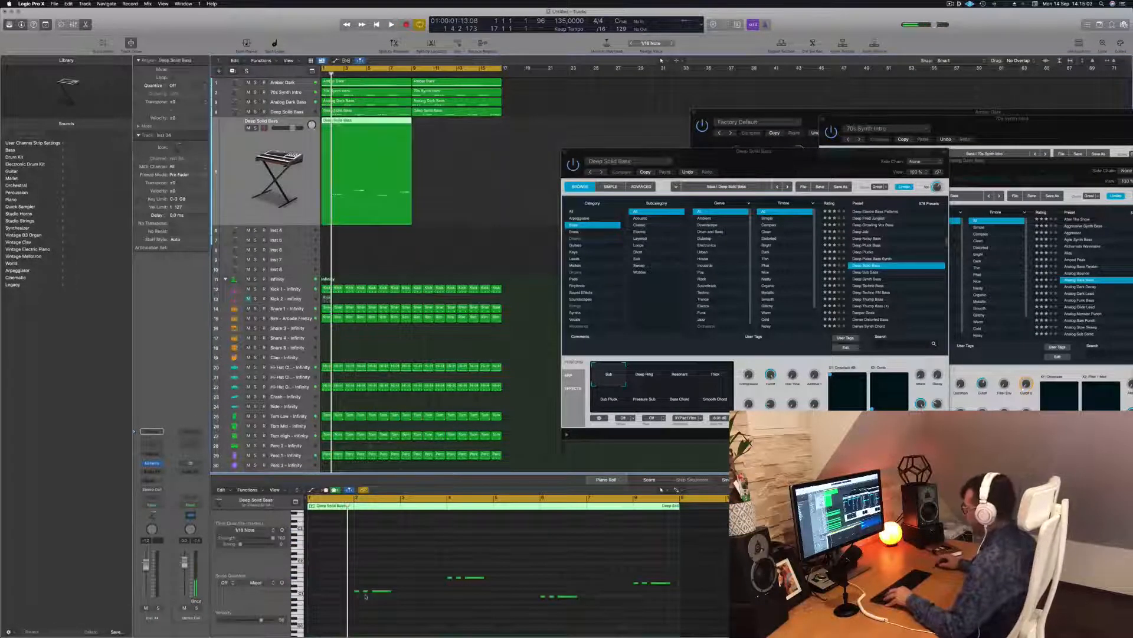
left_click_drag(339, 582, 364, 605)
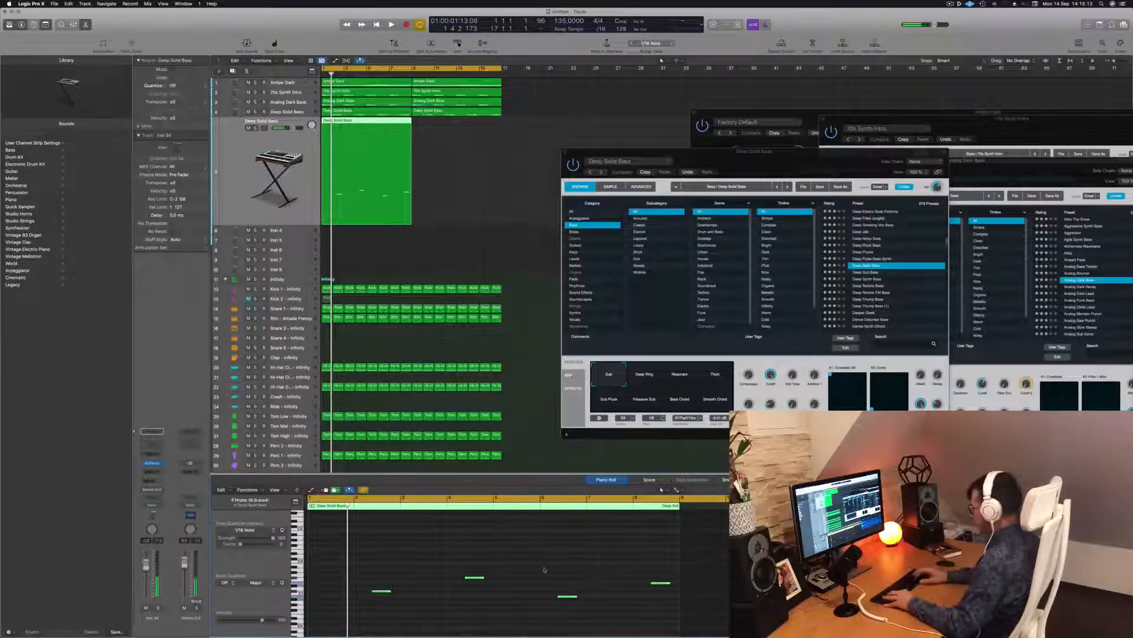
key("space")
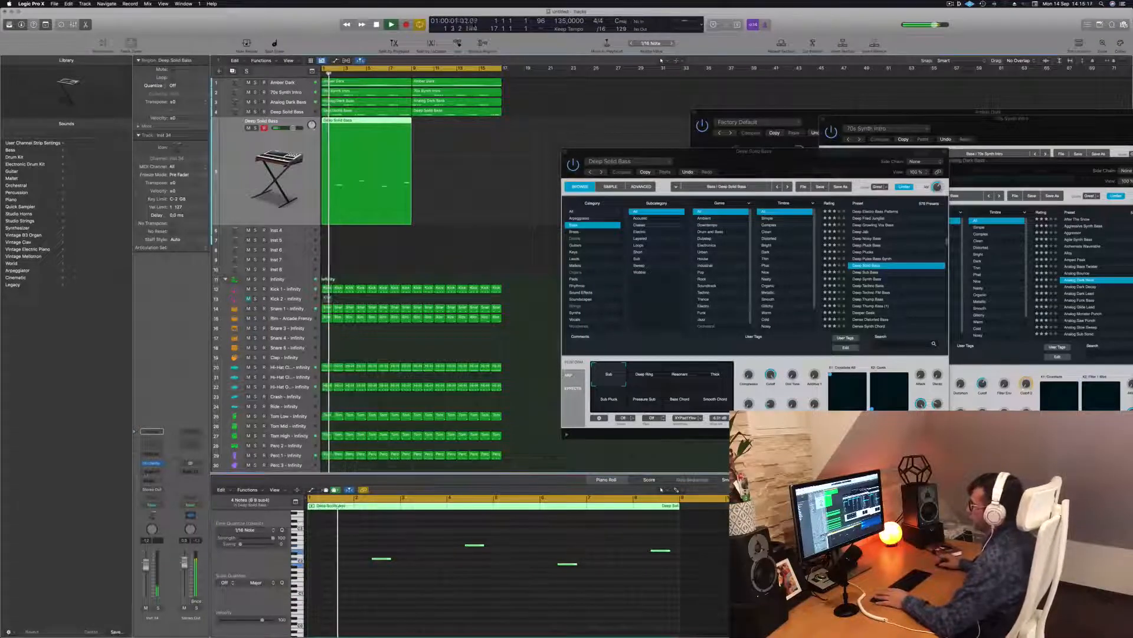
left_click(151, 464)
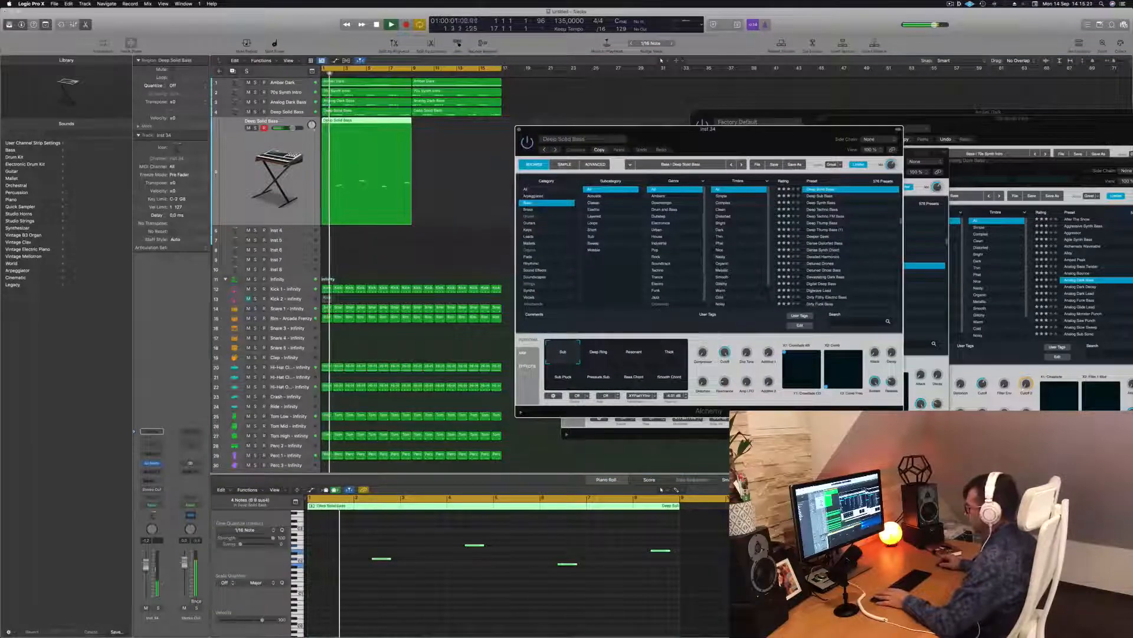
Step: Audition Deeper Geek, Detuned Drones, Detuned Ghost Bass and Devastating Dark Bass, then load Dirty Wobble
left_click(820, 237)
mouse_move(712, 137)
left_mouse_down()
mouse_move(722, 125)
mouse_move(710, 126)
left_mouse_up()
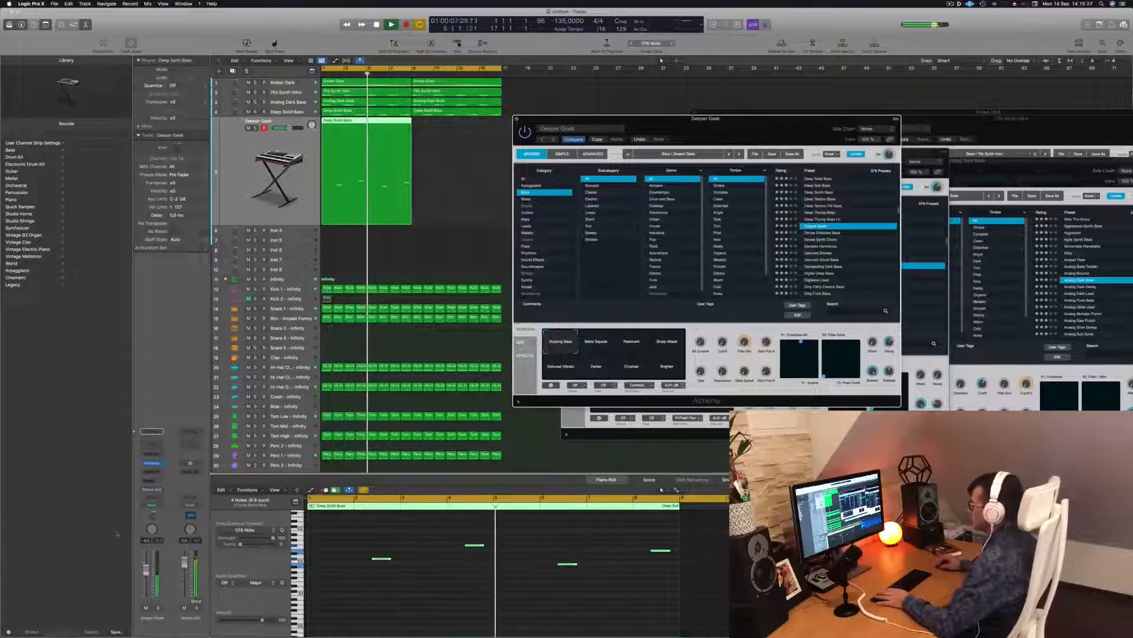
left_click_drag(289, 128, 286, 128)
key("Return")
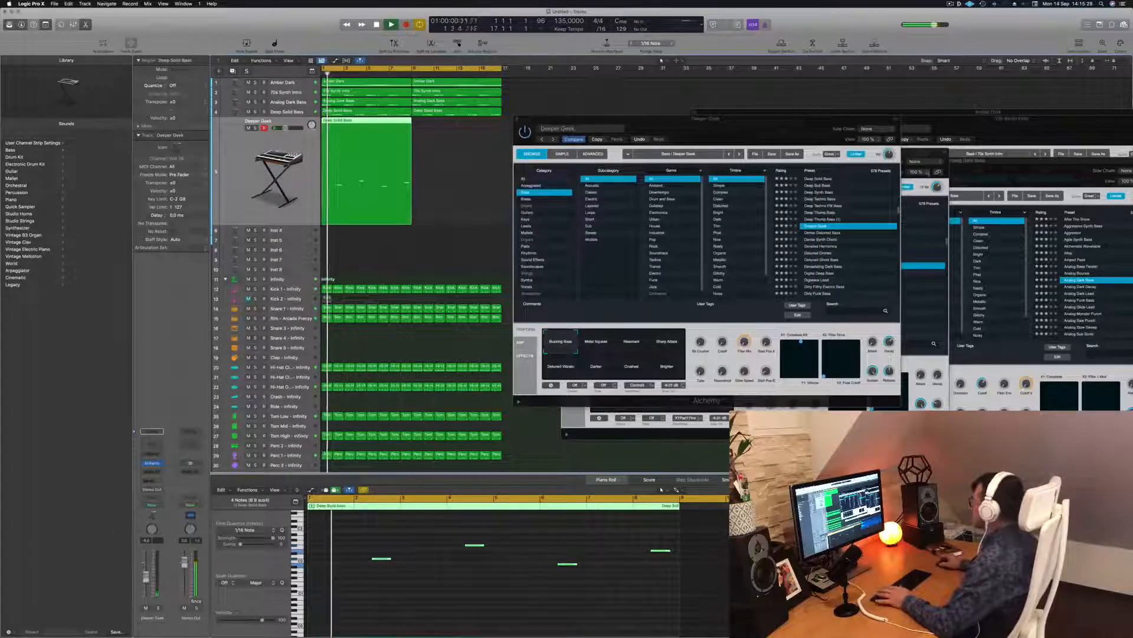
left_click(830, 254)
left_click(831, 253)
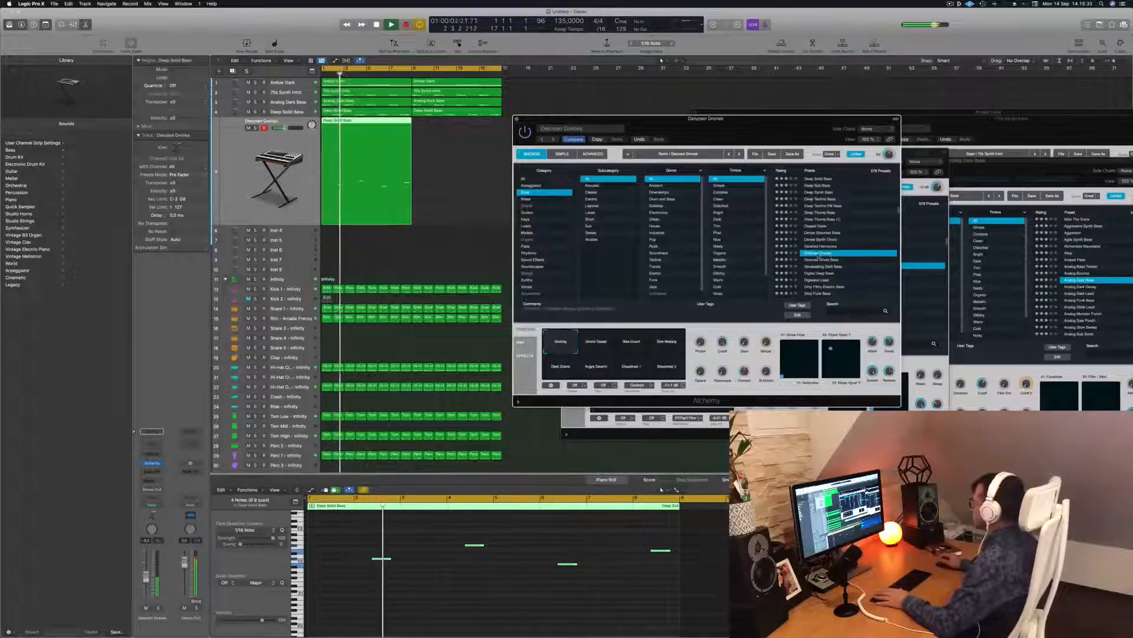
left_click(820, 260)
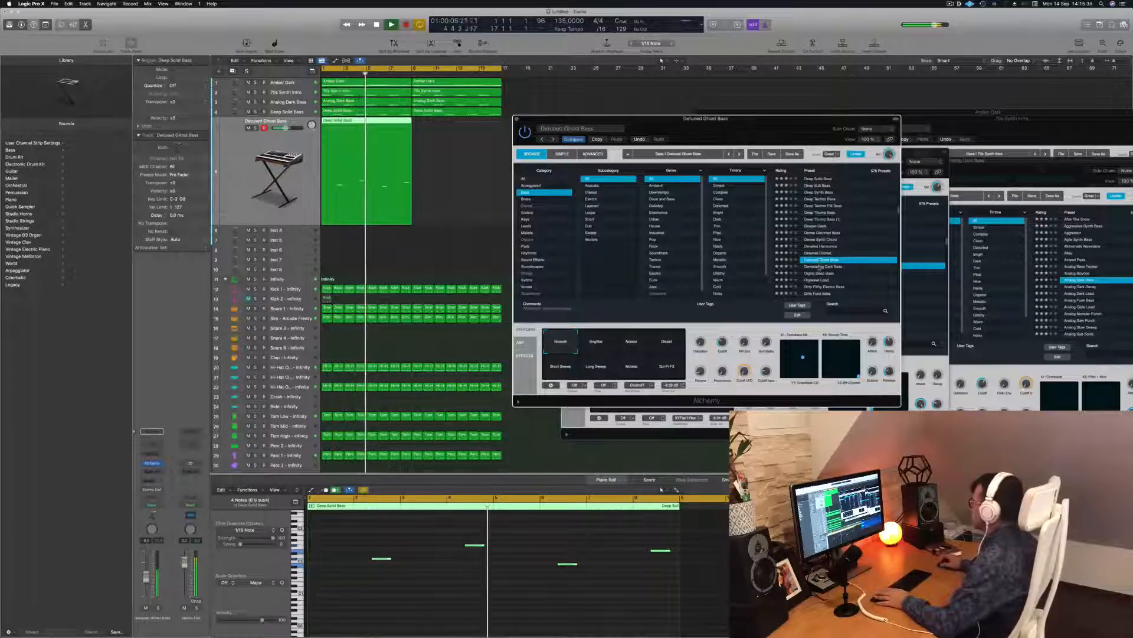
key("Down")
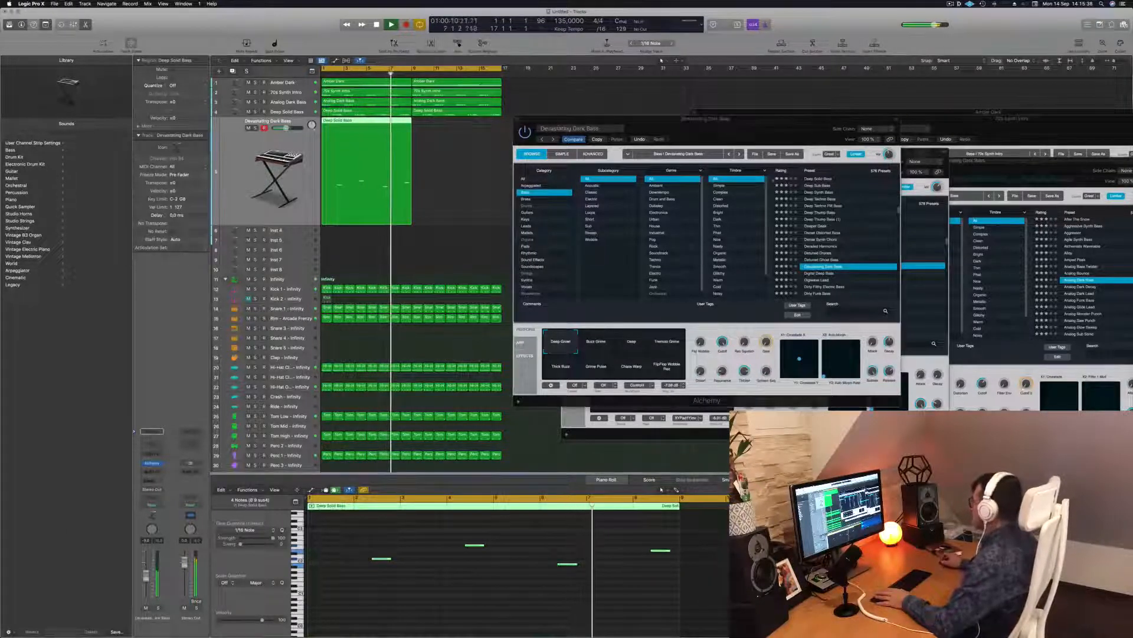
left_click_drag(732, 118, 702, 77)
scroll(785, 195, "down", 3)
left_click(781, 203)
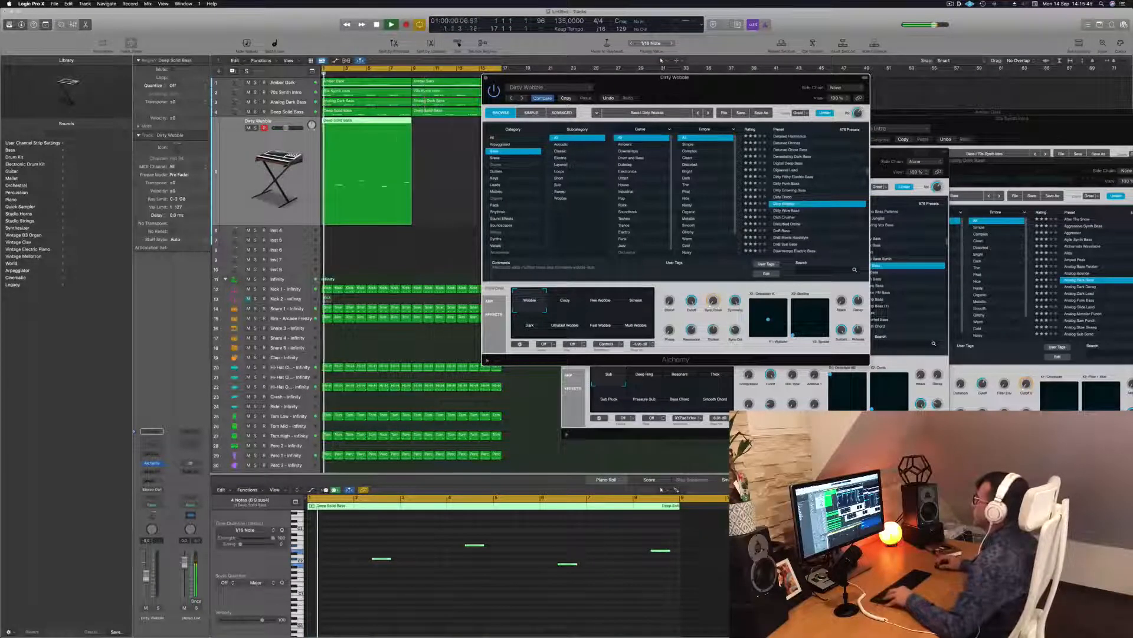
Step: Repeat track 5's bass region at bar 9 and audition Dish Crusher and Disturbed Drone
left_click_drag(333, 129, 418, 129)
left_click_drag(667, 77, 685, 73)
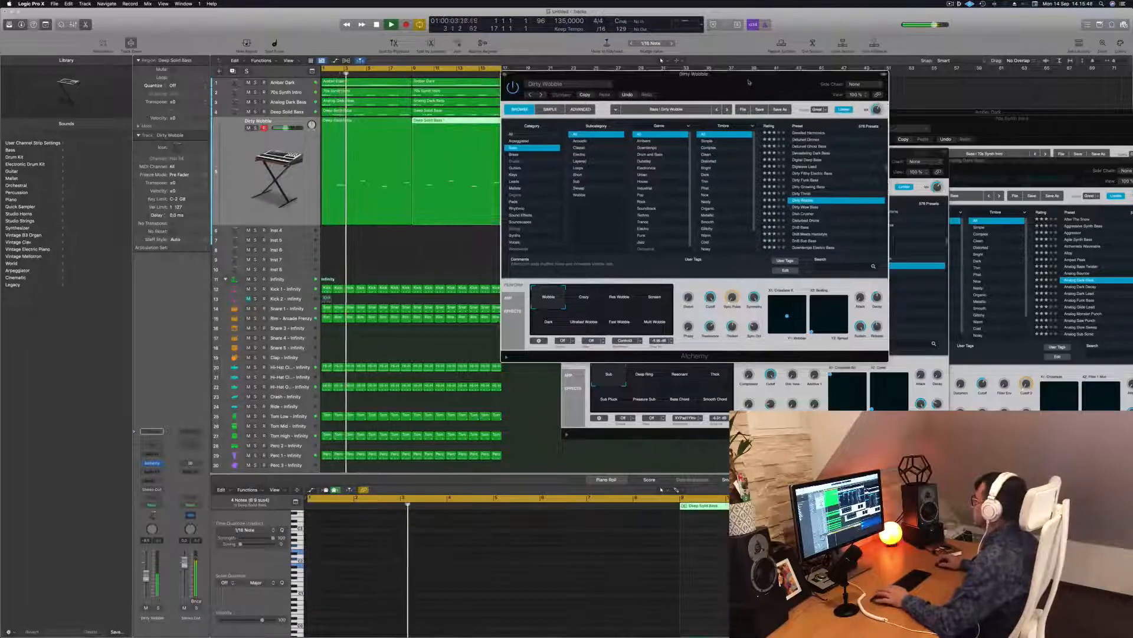
left_click(806, 214)
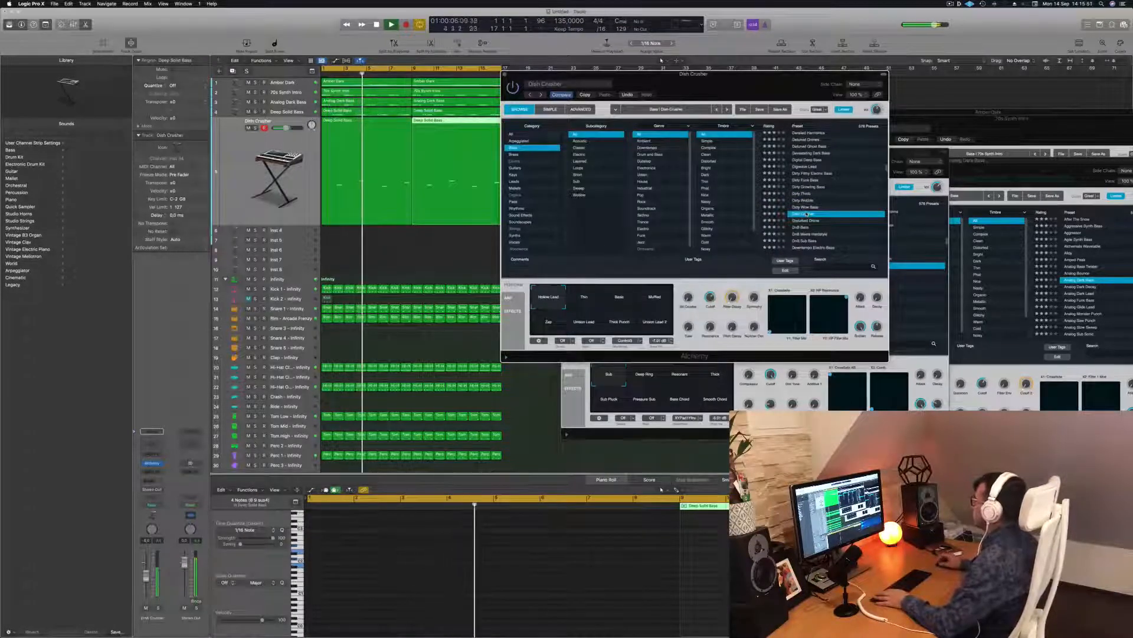
left_click(813, 221)
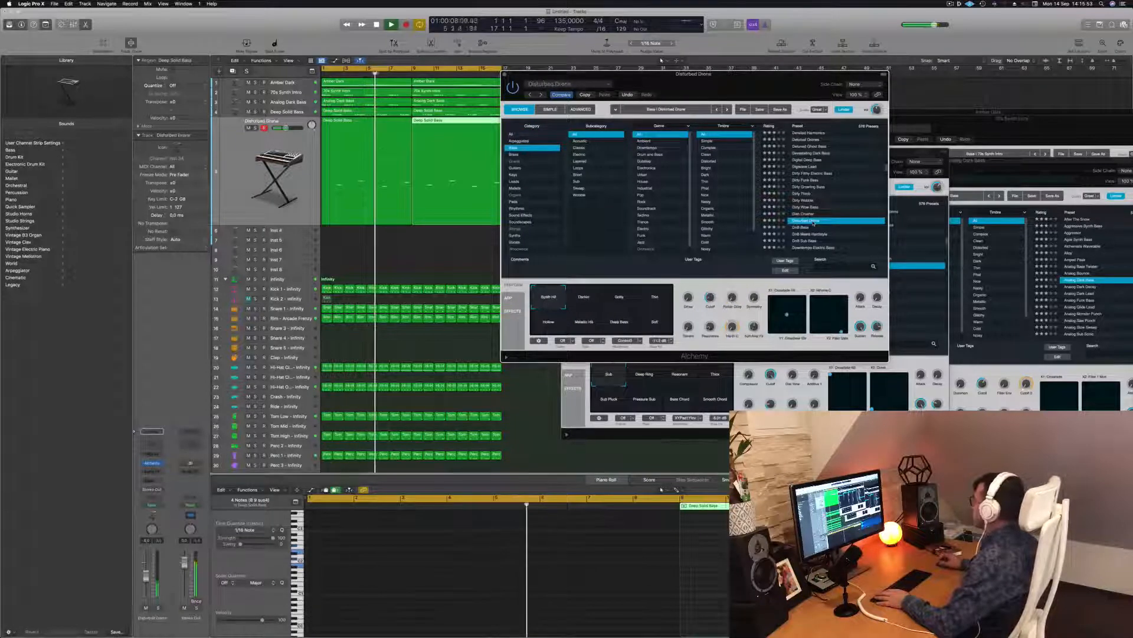
Step: Audition 1963 Semi-Acoustic Thumb, 70s Synth Lead Hero, 808 Mutation Bass and 80s Disco Funk presets
scroll(827, 204, "down", 6)
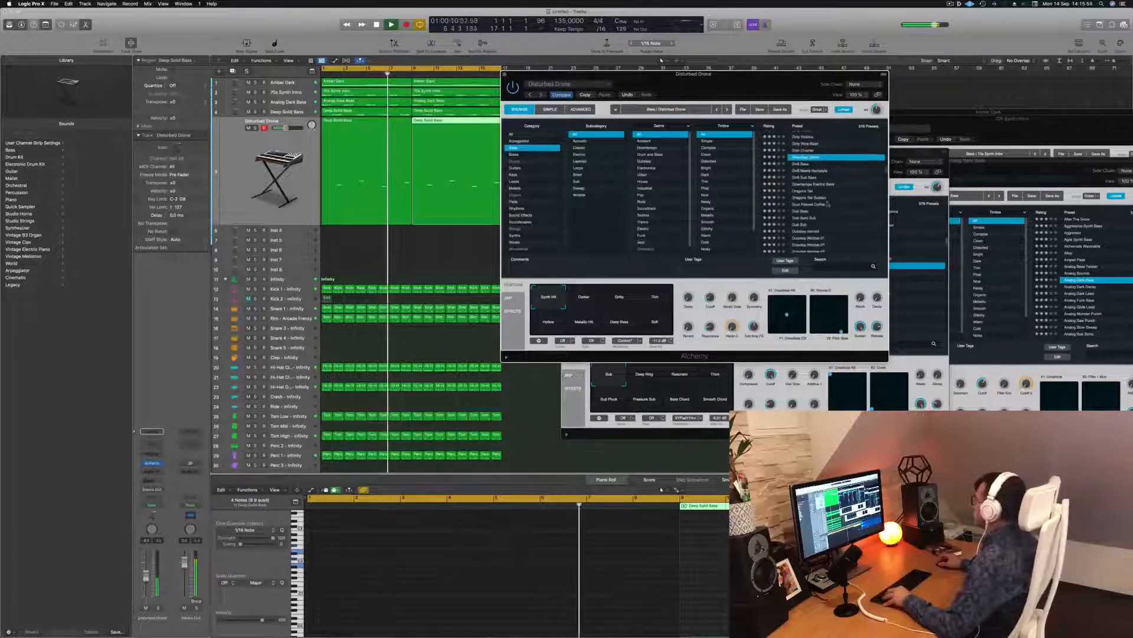
scroll(821, 177, "up", 15)
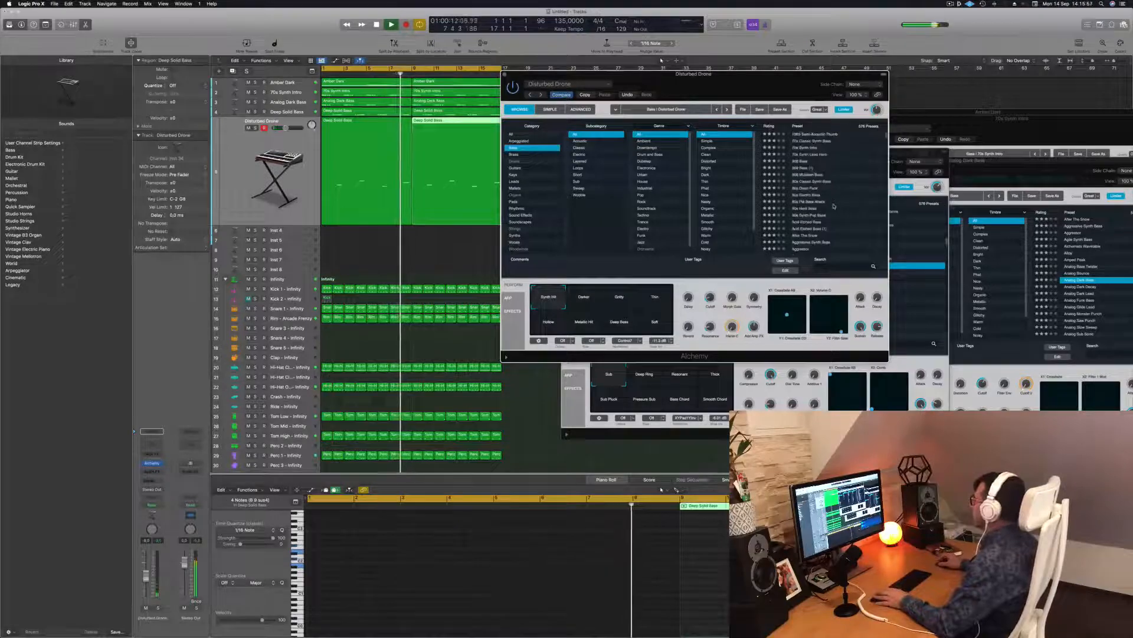
left_click(809, 135)
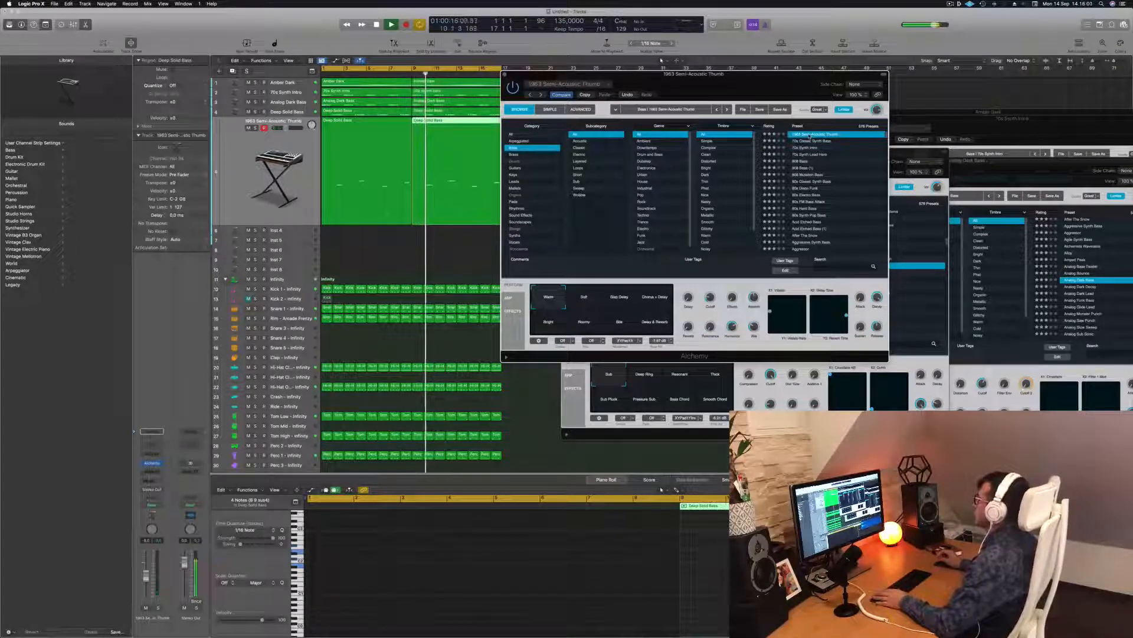
left_click(811, 155)
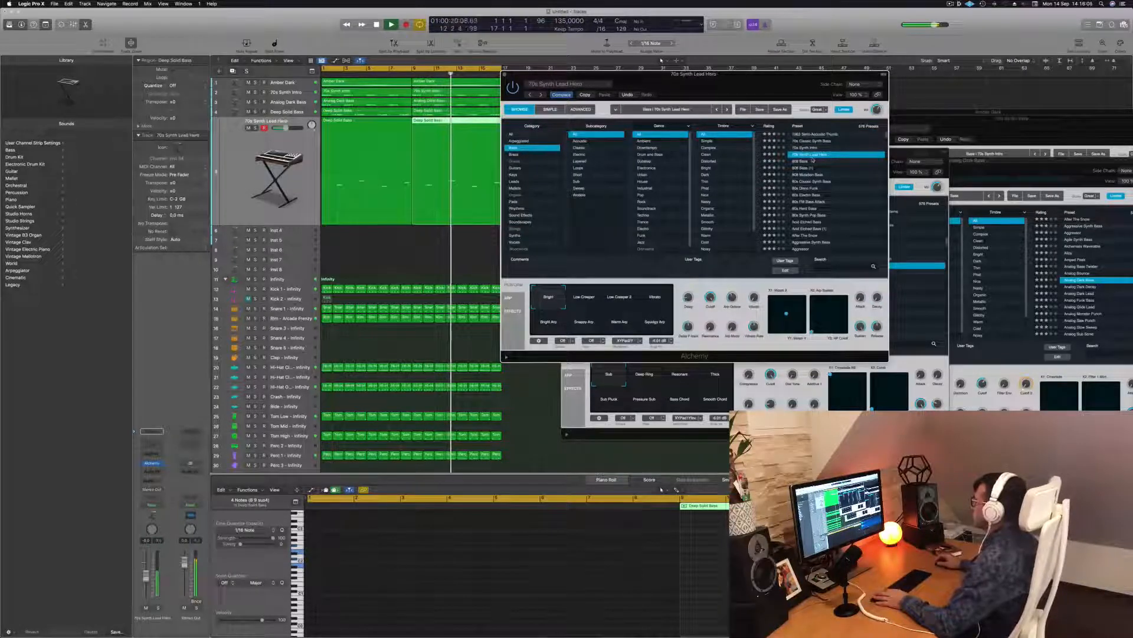
left_click(810, 175)
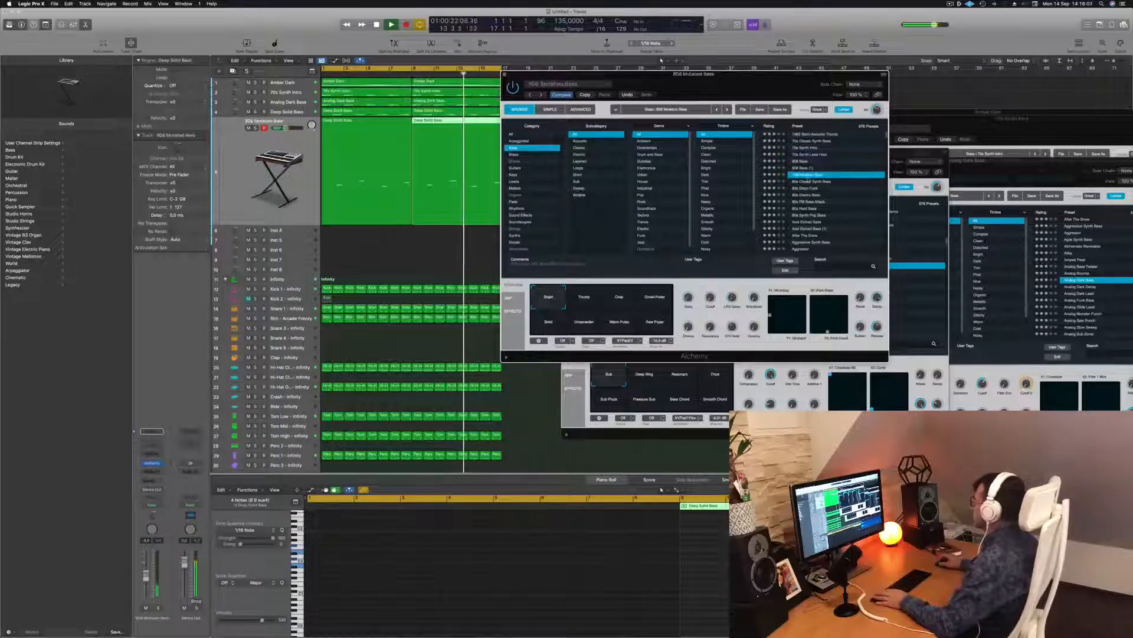
left_click(806, 188)
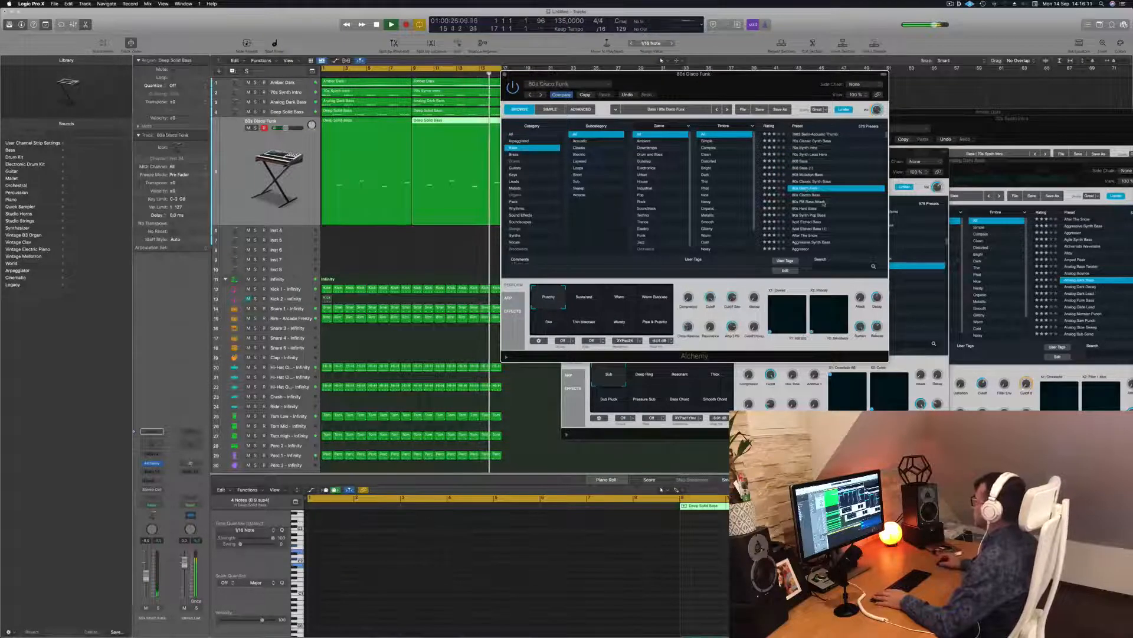
Step: Audition Acid Etched Bass, After The Snow and Agile Synth Bass, then pick Analog Bounce
left_click(810, 222)
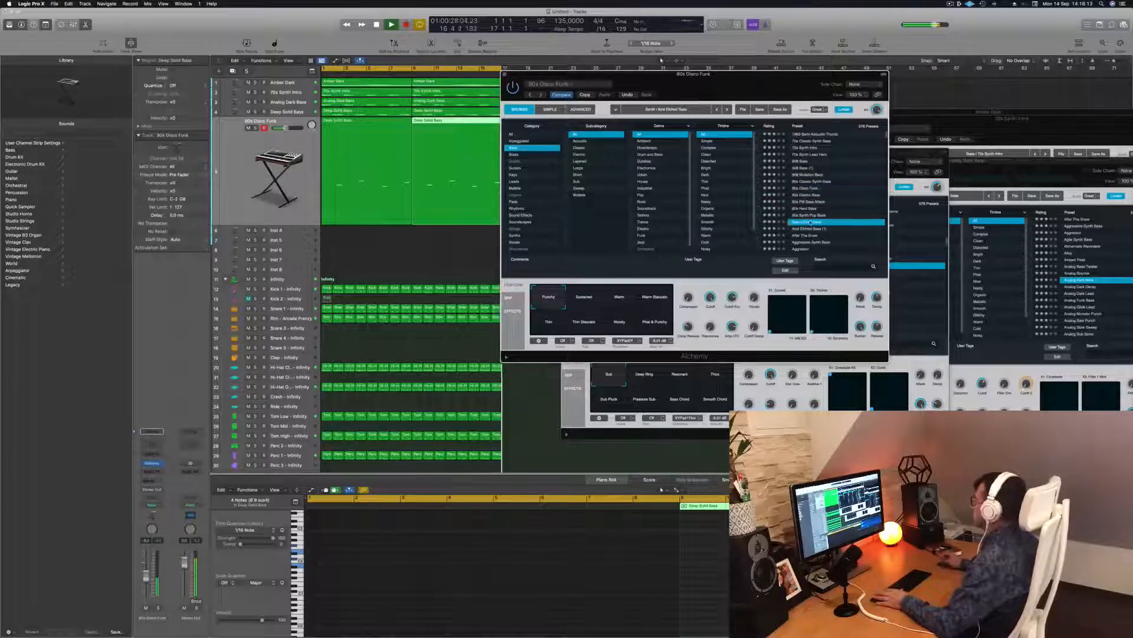
scroll(812, 220, "down", 5)
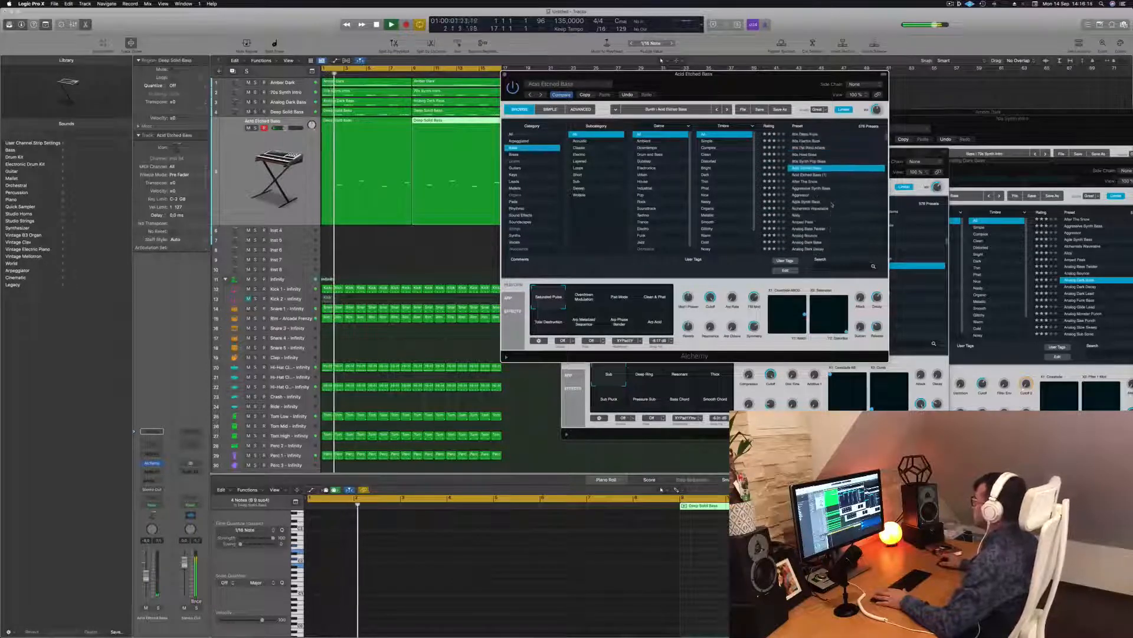
left_click(834, 181)
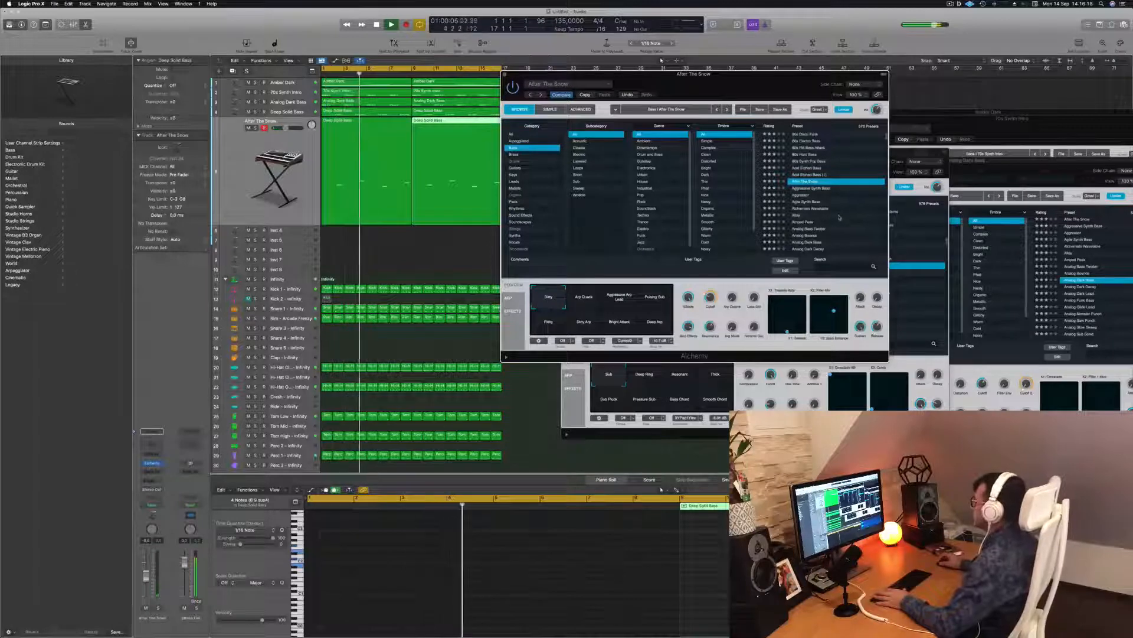
left_click(827, 201)
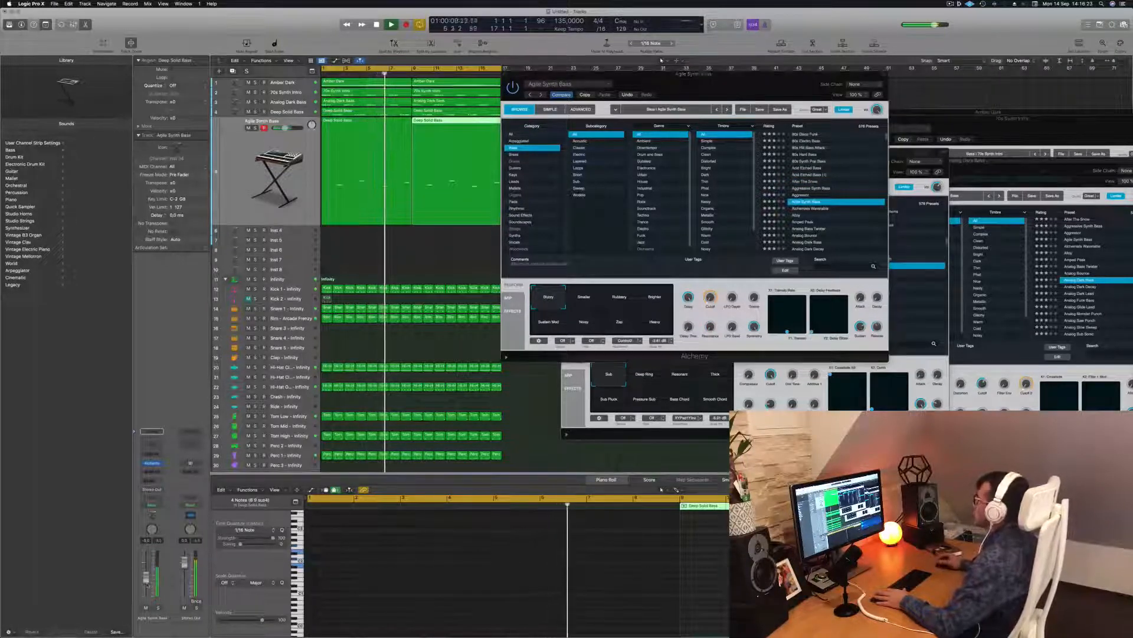
left_click(836, 235)
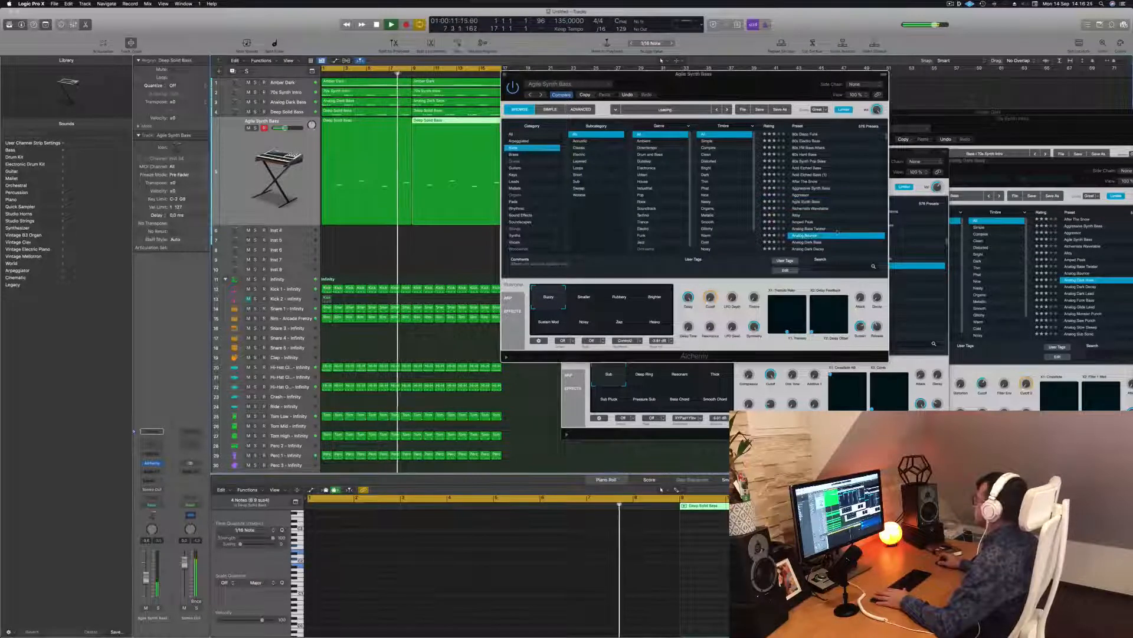
Step: Audition Analog Pluck Lead, Analog Sustained Virtually, Analogue Happiness and Apprentice presets
scroll(839, 230, "down", 3)
left_click(810, 205)
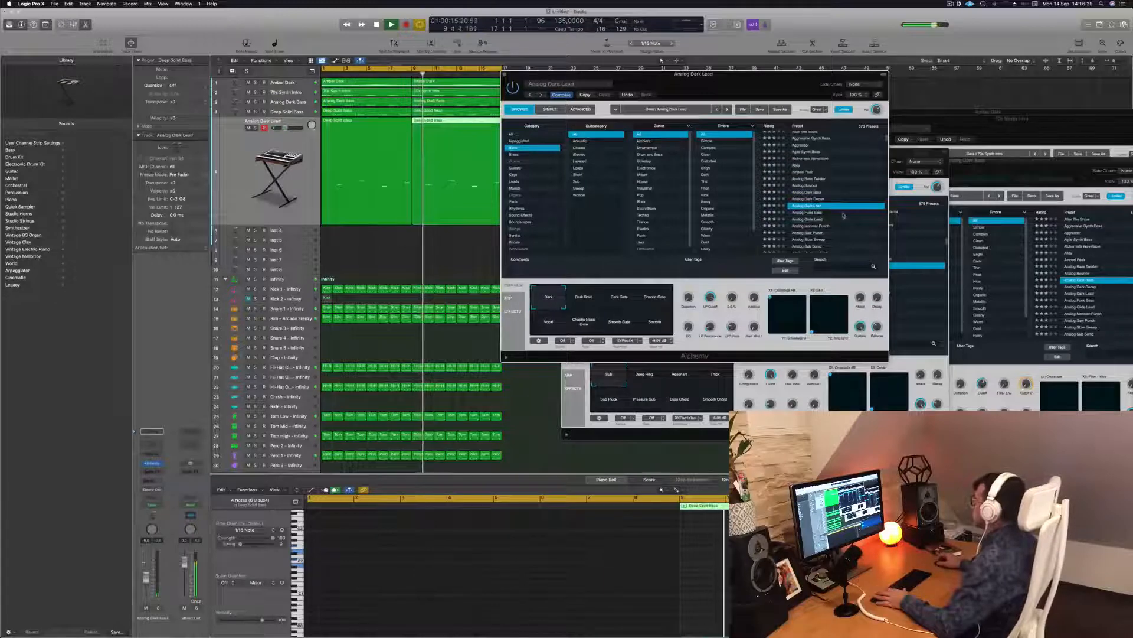
scroll(838, 214, "down", 2)
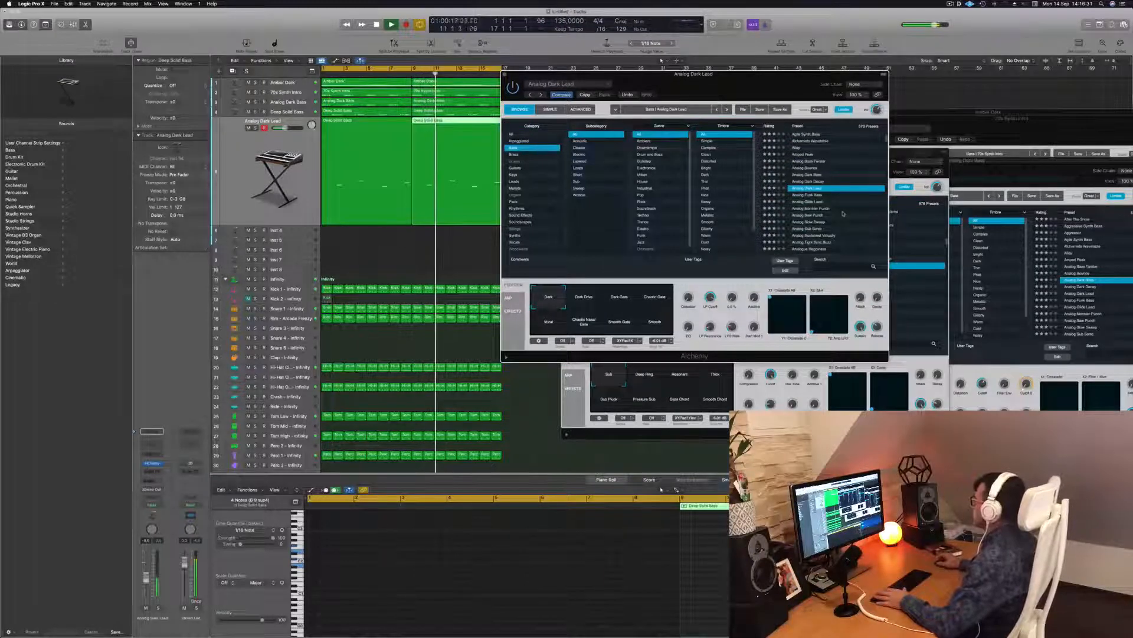
scroll(843, 214, "down", 3)
left_click(825, 211)
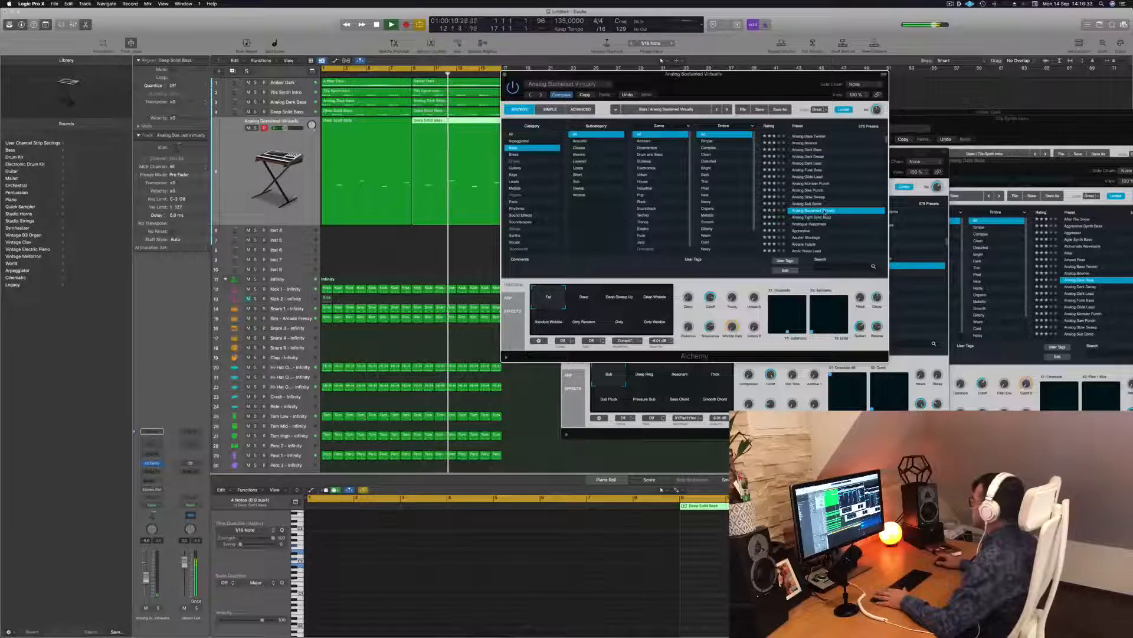
scroll(837, 221, "down", 2)
left_click(814, 203)
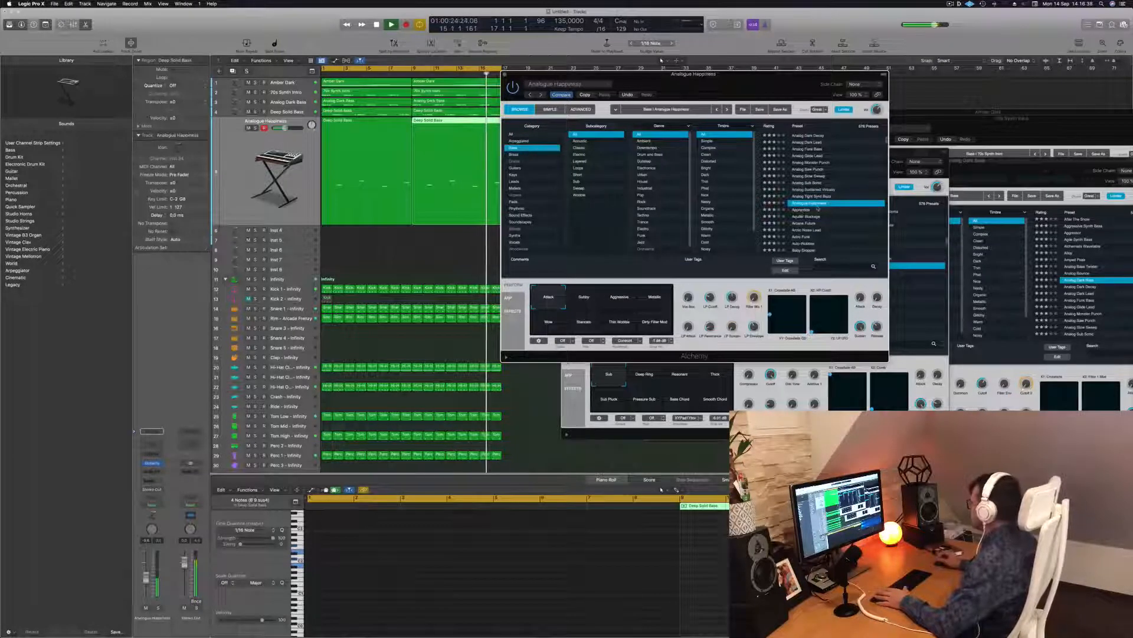
left_click(819, 209)
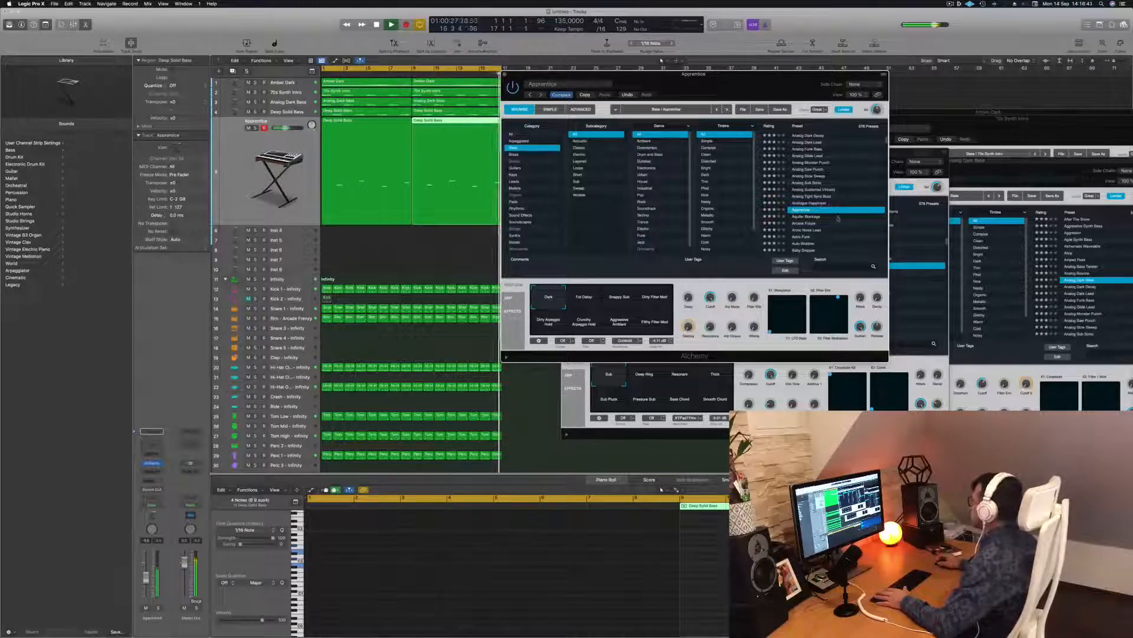
Step: Audition Arctic Noise Lead, Astro Funk, Auto-Wobbler, Baby Dropper and Banjo Reformer presets
scroll(817, 204, "down", 2)
left_click(814, 195)
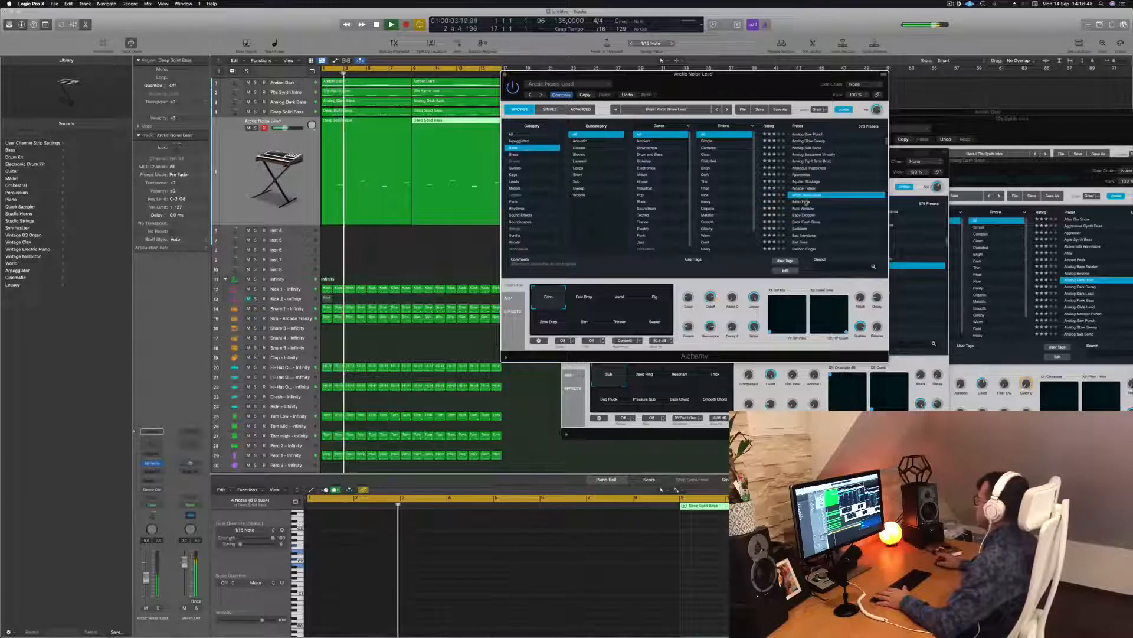
left_click(806, 202)
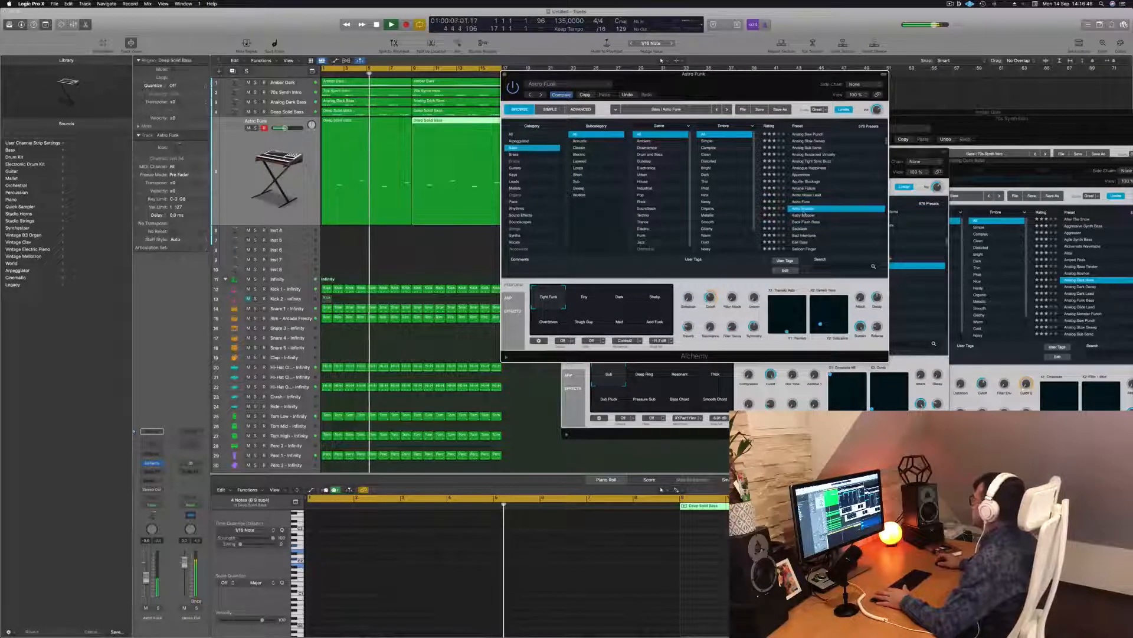
left_click(803, 209)
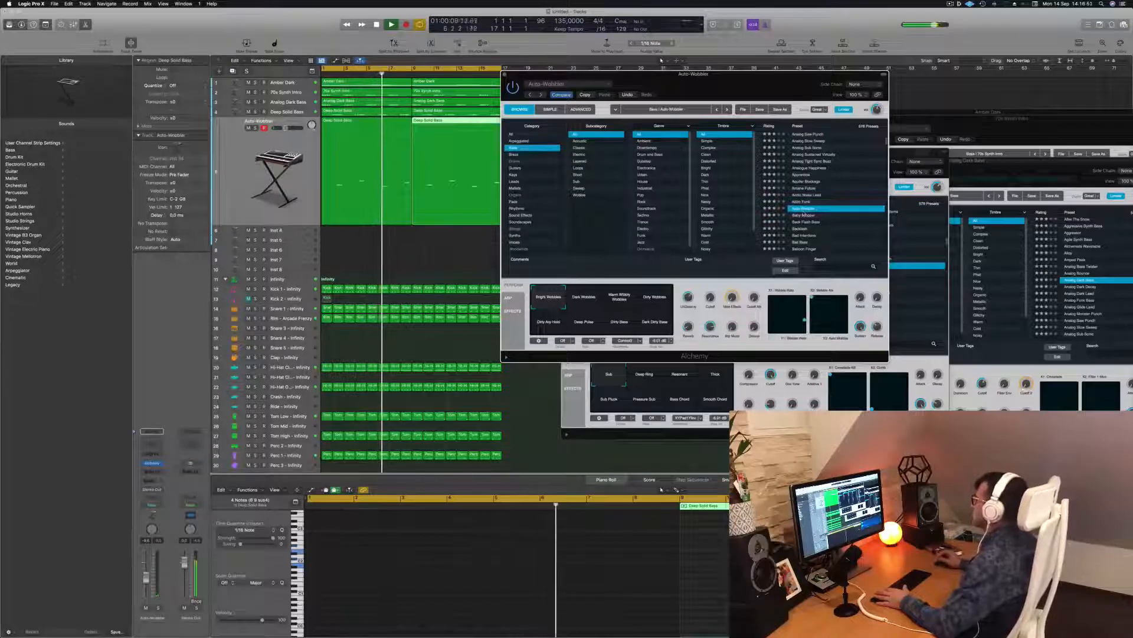
left_click(797, 216)
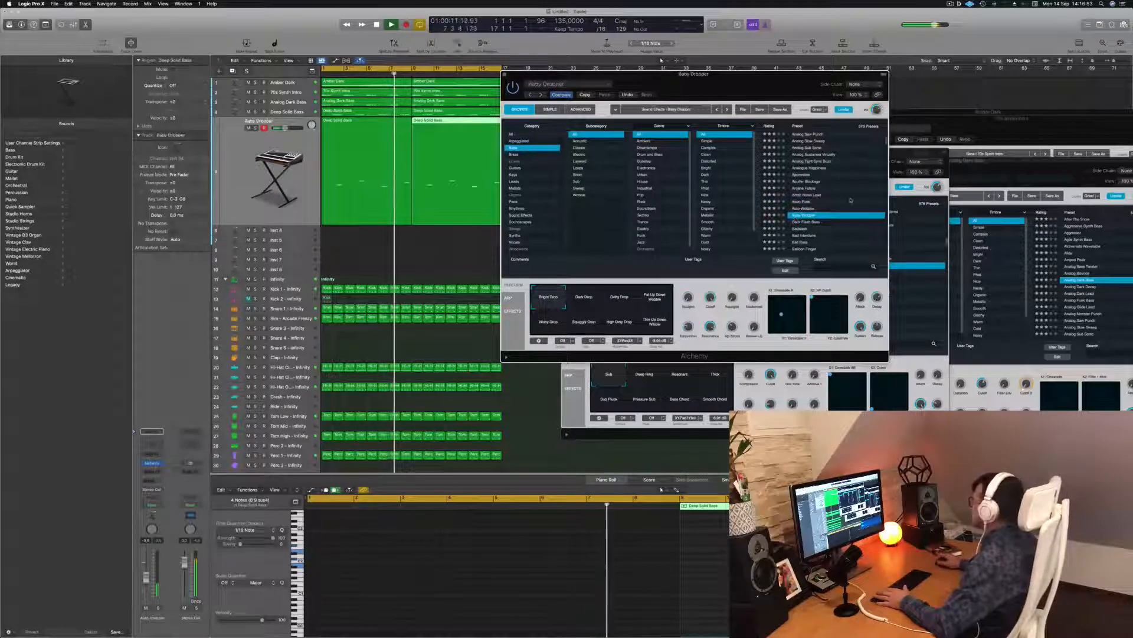
scroll(838, 209, "down", 3)
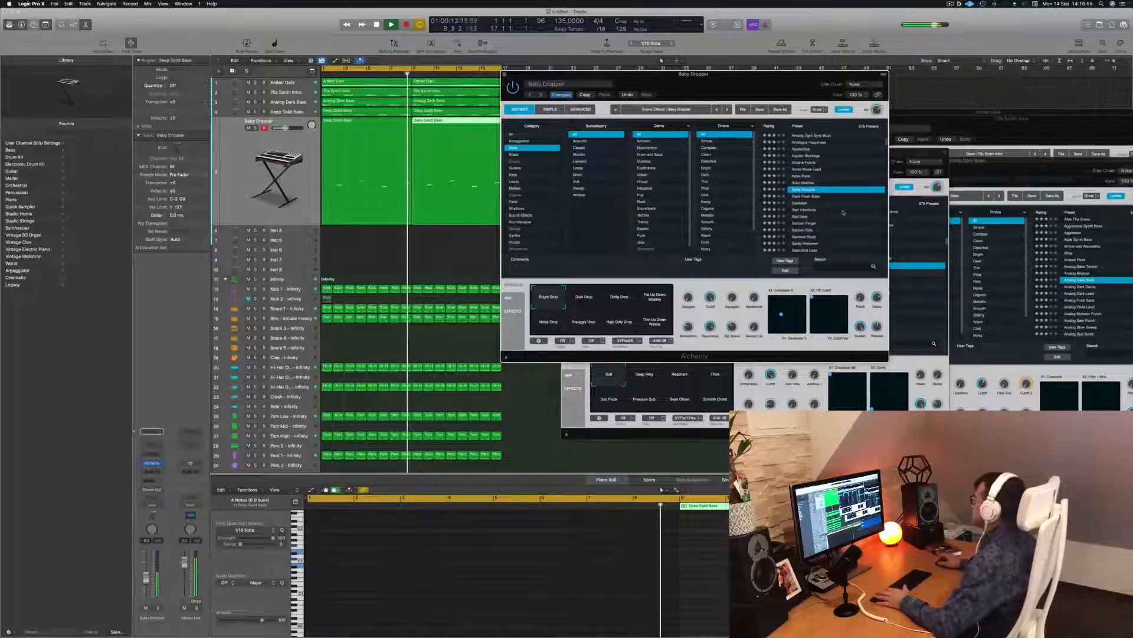
left_click(807, 210)
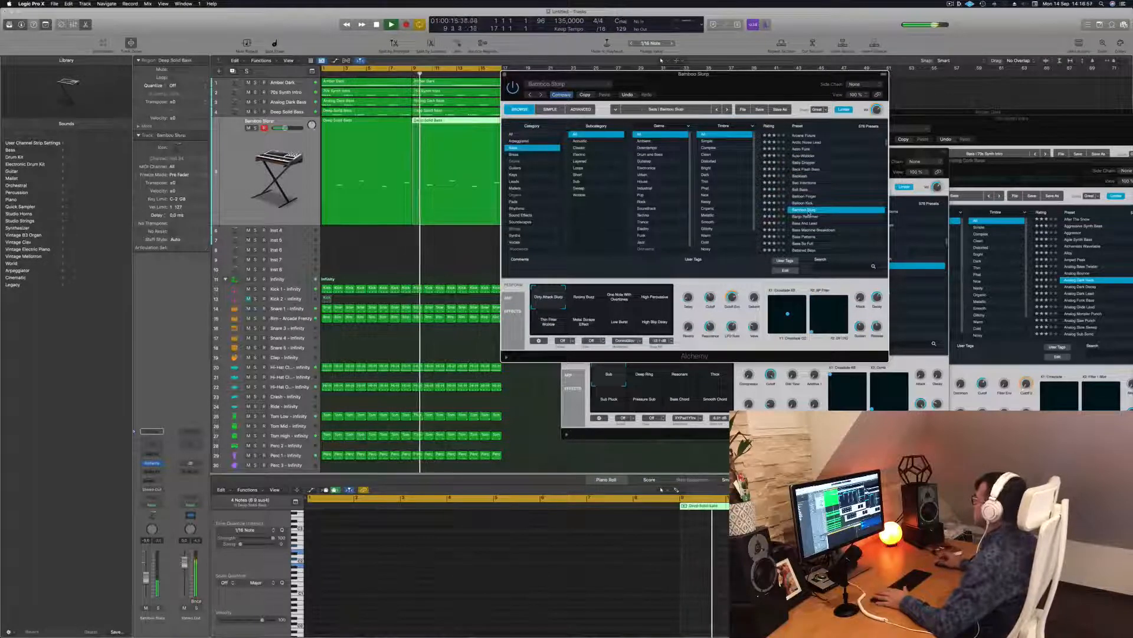
left_click(812, 216)
Step: Audition Bass And Lead, Bass Patterns, Bass So Full, Battered Bass and Big Boss presets
scroll(833, 210, "down", 1)
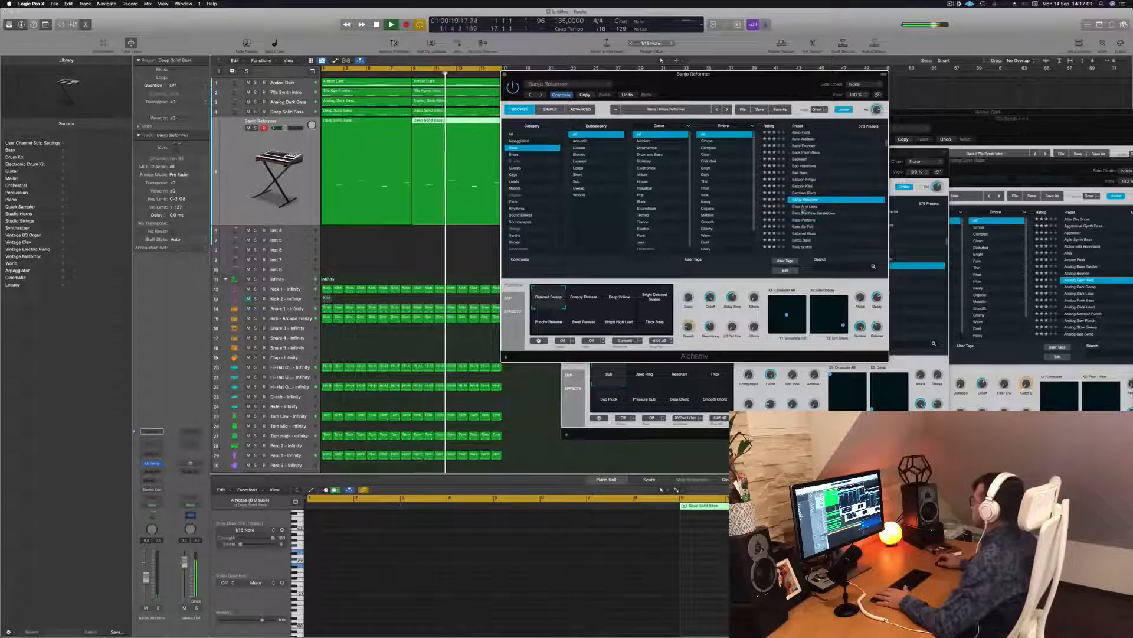
left_click(806, 206)
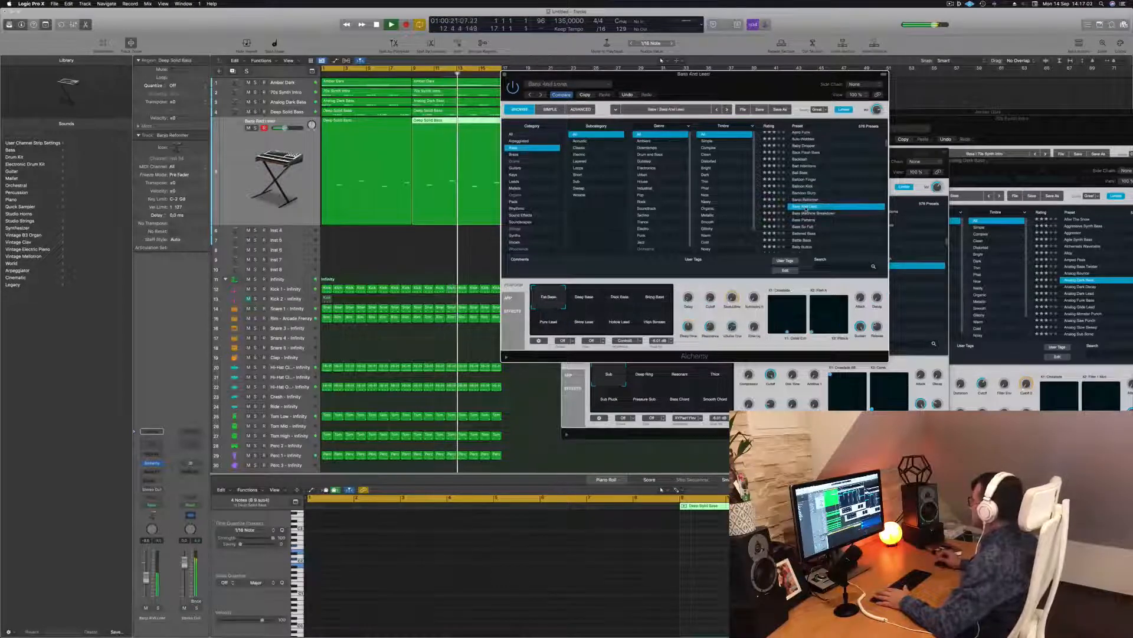
scroll(830, 197, "down", 3)
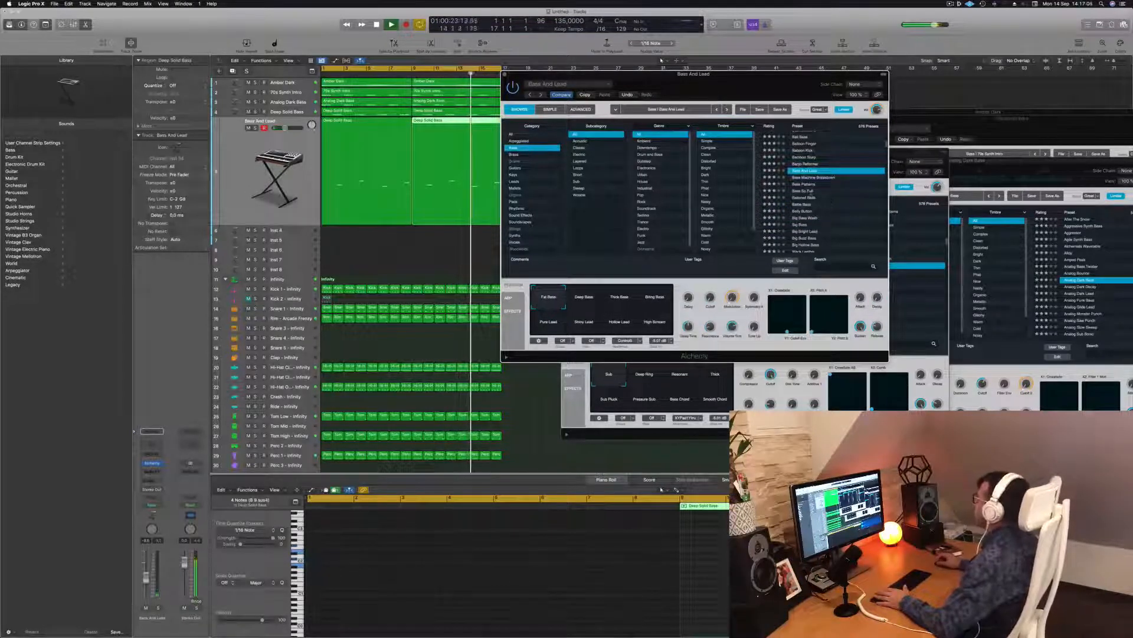
left_click(798, 184)
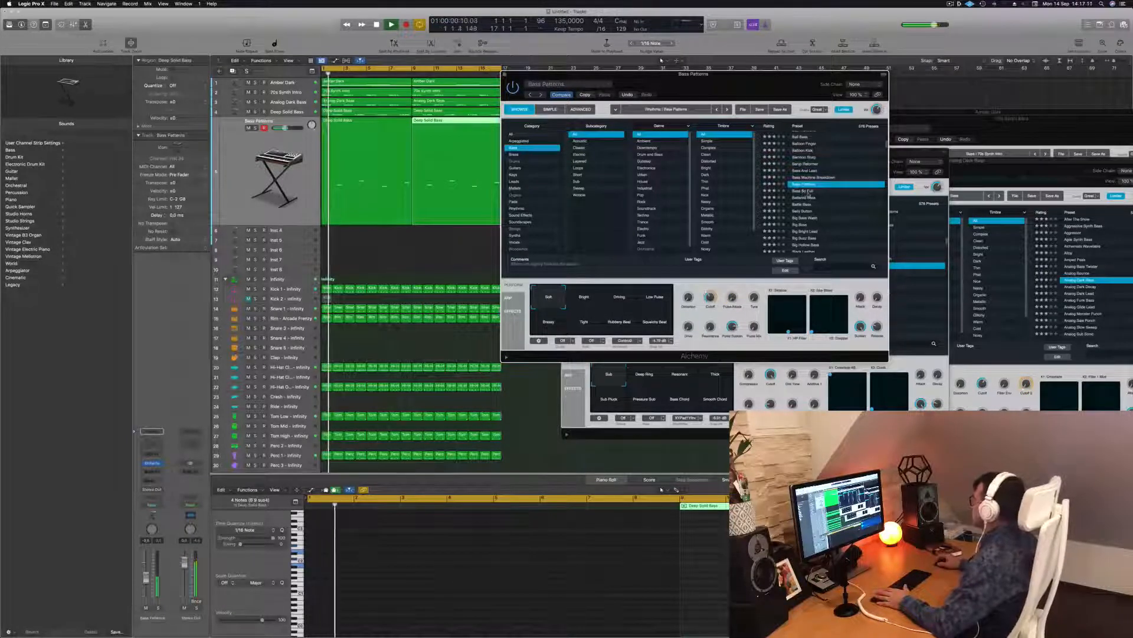
left_click(807, 192)
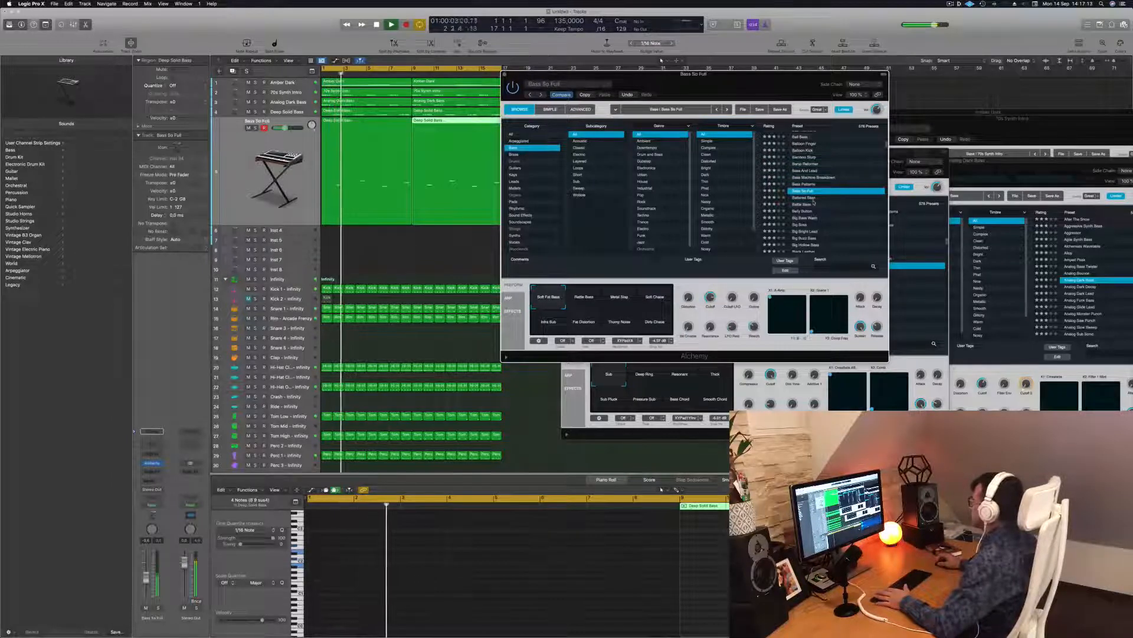
left_click(807, 198)
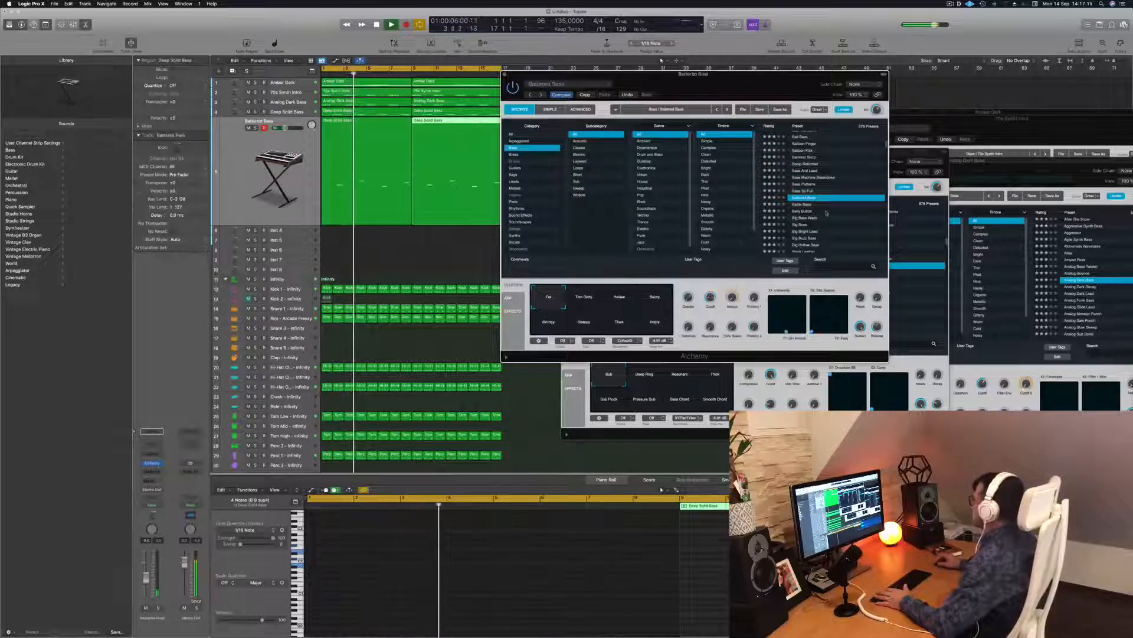
scroll(827, 200, "down", 2)
left_click(835, 204)
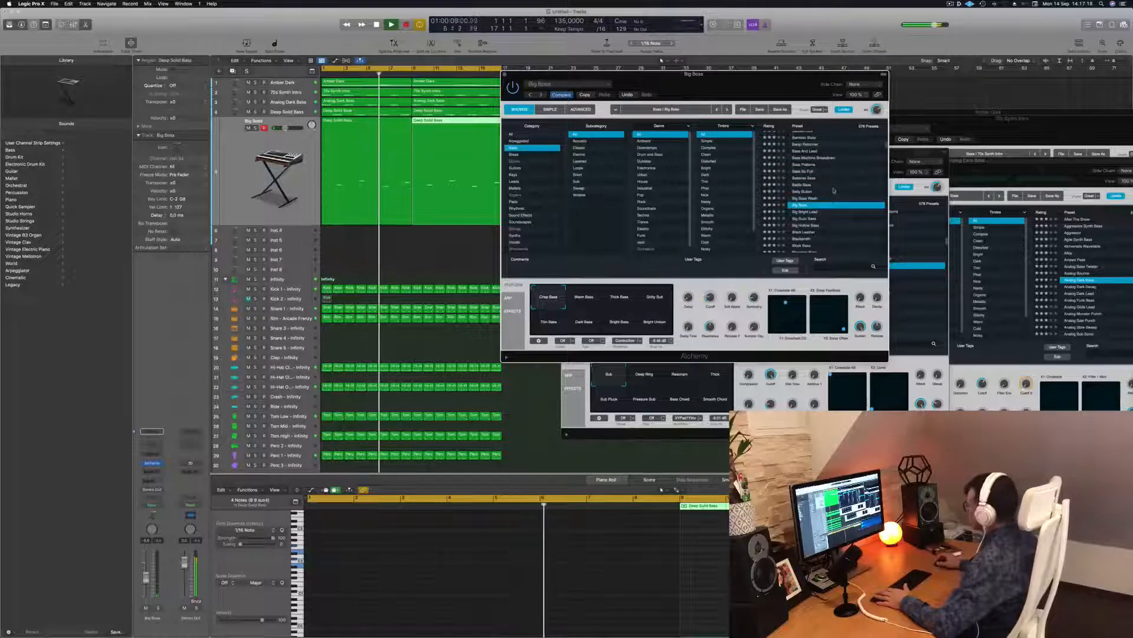
Step: Audition Black Leather through Bouncing Echoes, then settle on Boxy Resonant Bass
scroll(833, 192, "down", 3)
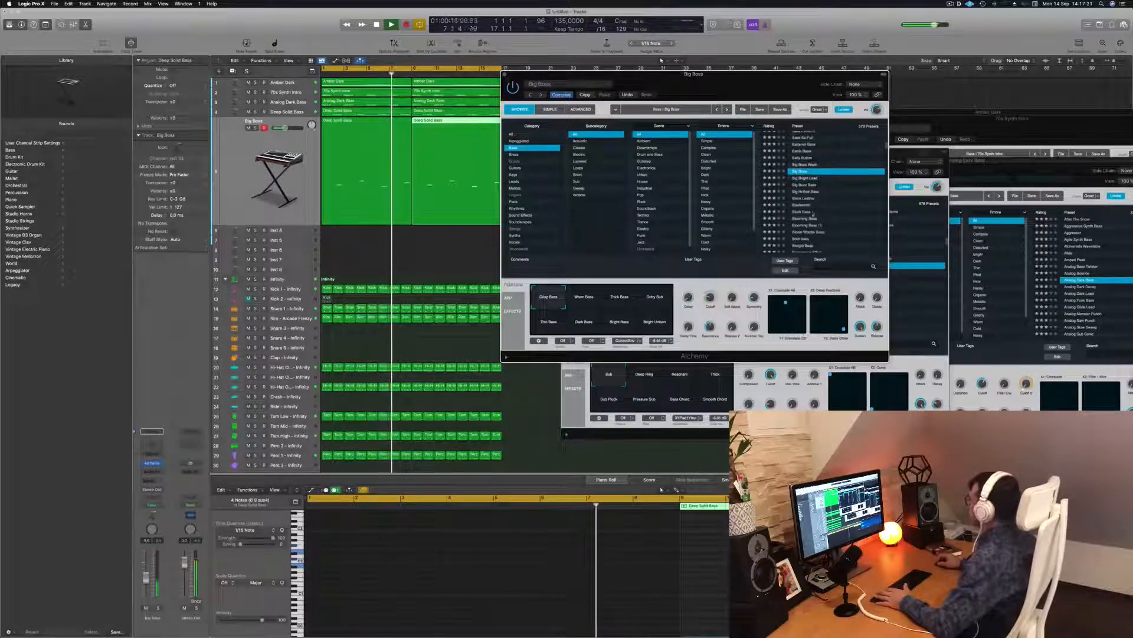
left_click(803, 199)
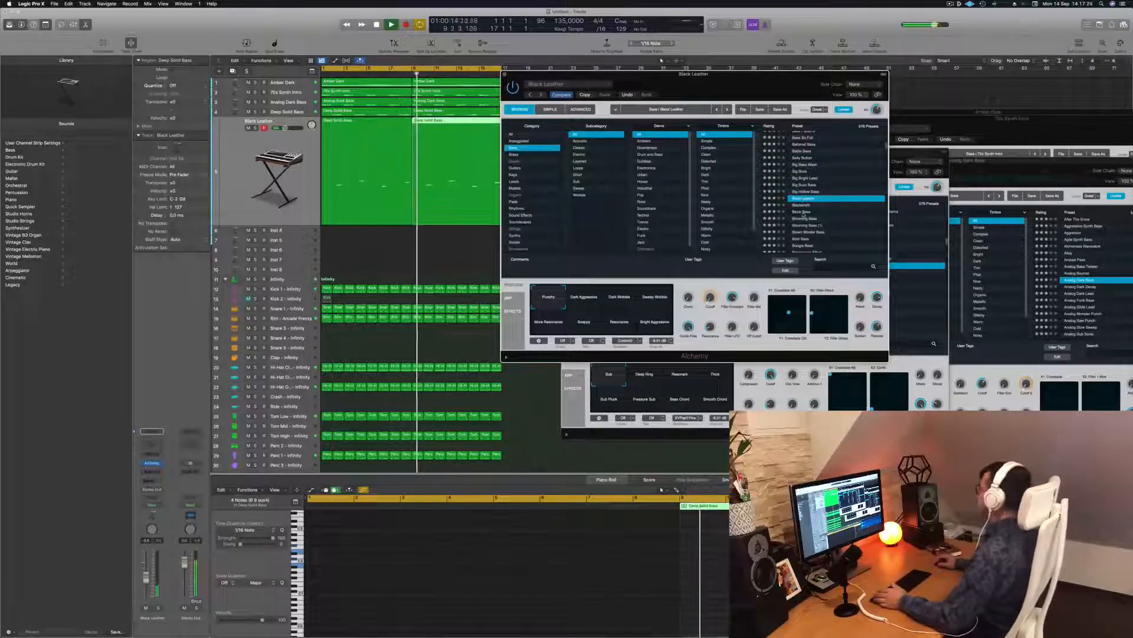
left_click(802, 212)
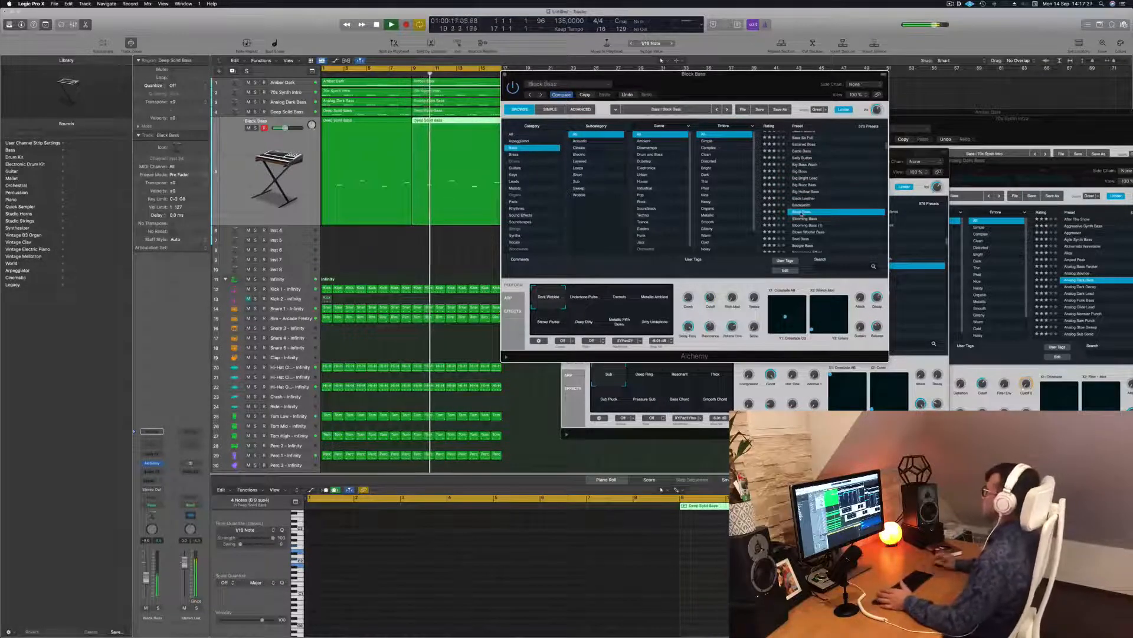
left_click(804, 225)
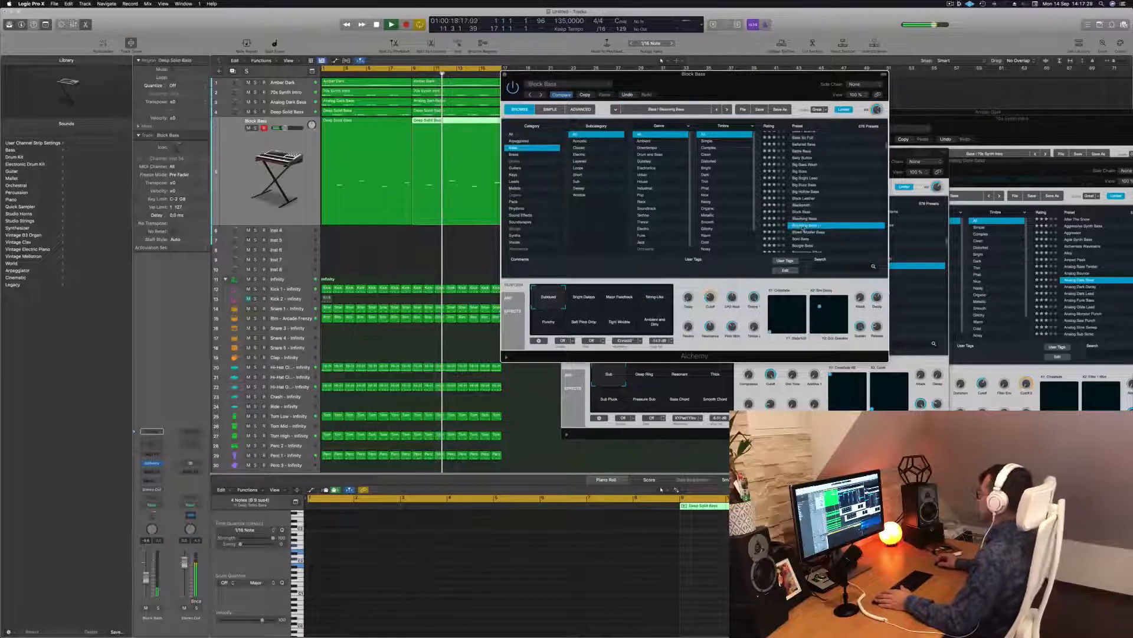
scroll(836, 196, "down", 2)
scroll(834, 203, "down", 2)
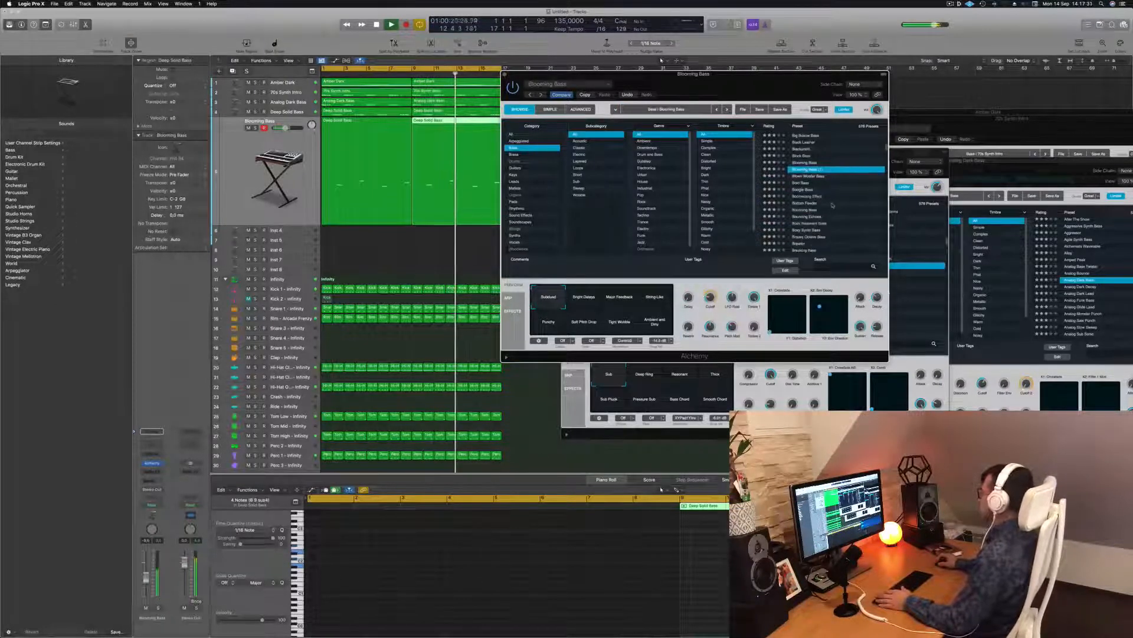
left_click(813, 203)
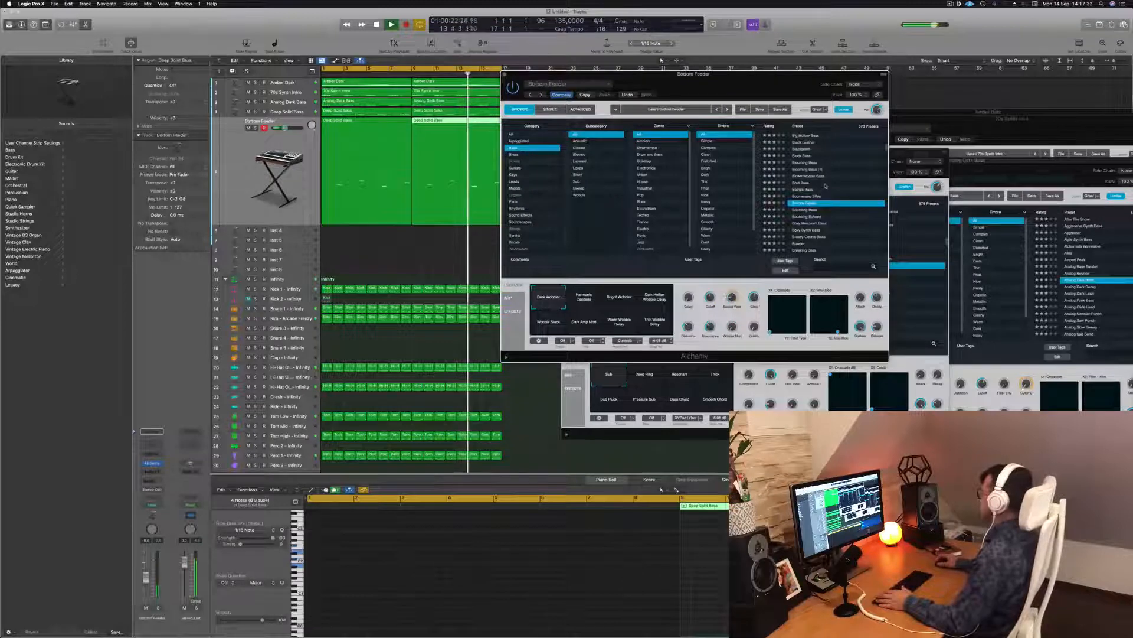
scroll(832, 200, "down", 2)
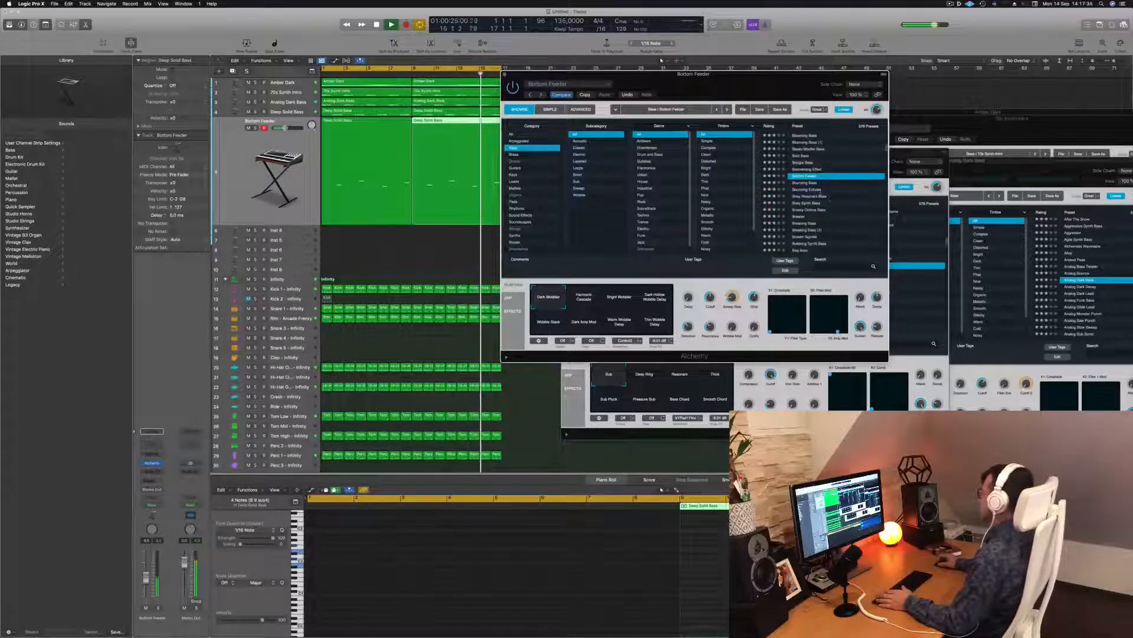
left_click(809, 190)
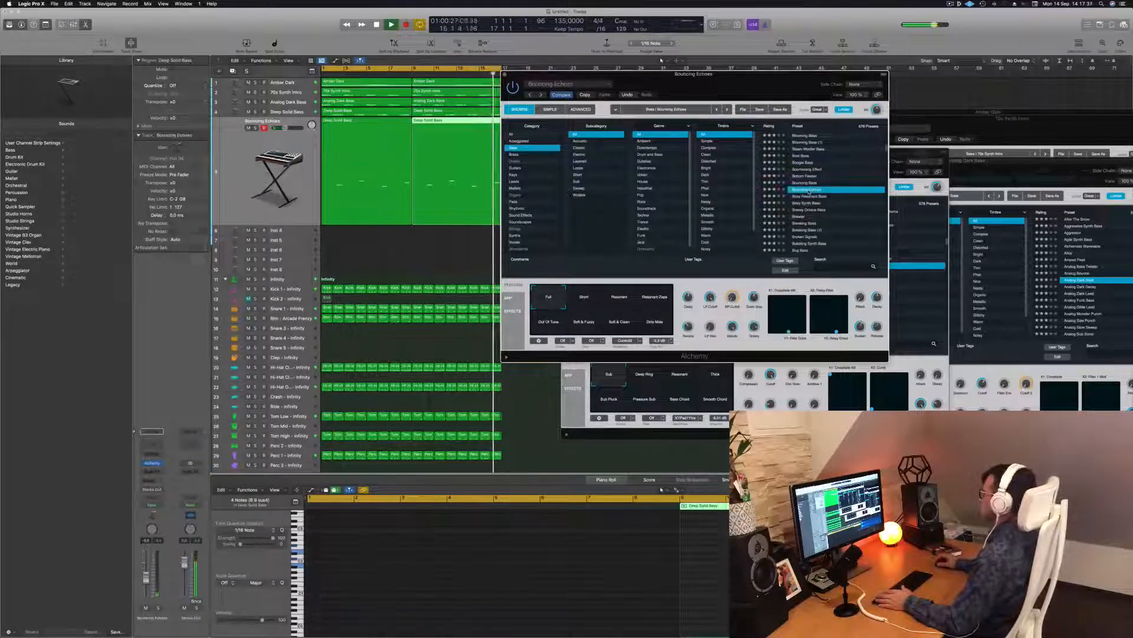
left_click(810, 198)
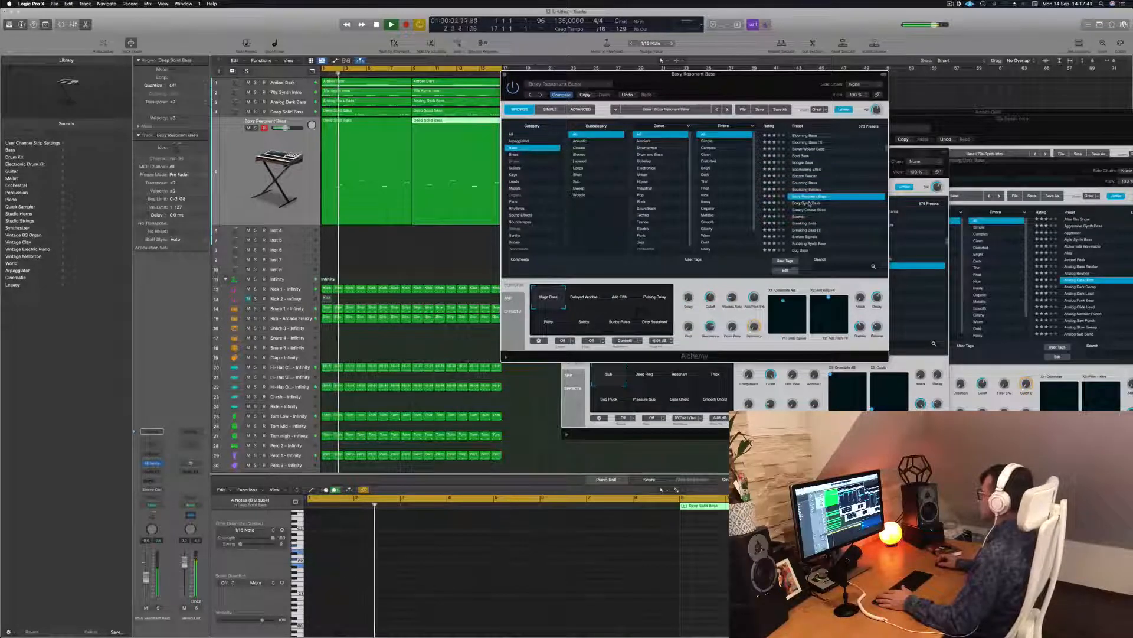
Step: Audition Brawler, Bubbling Synth Bass, Caterpillar, Chaos Glide Bass and Chill Sustain, then choose Chip Tune Lead
scroll(810, 204, "down", 2)
left_click(801, 203)
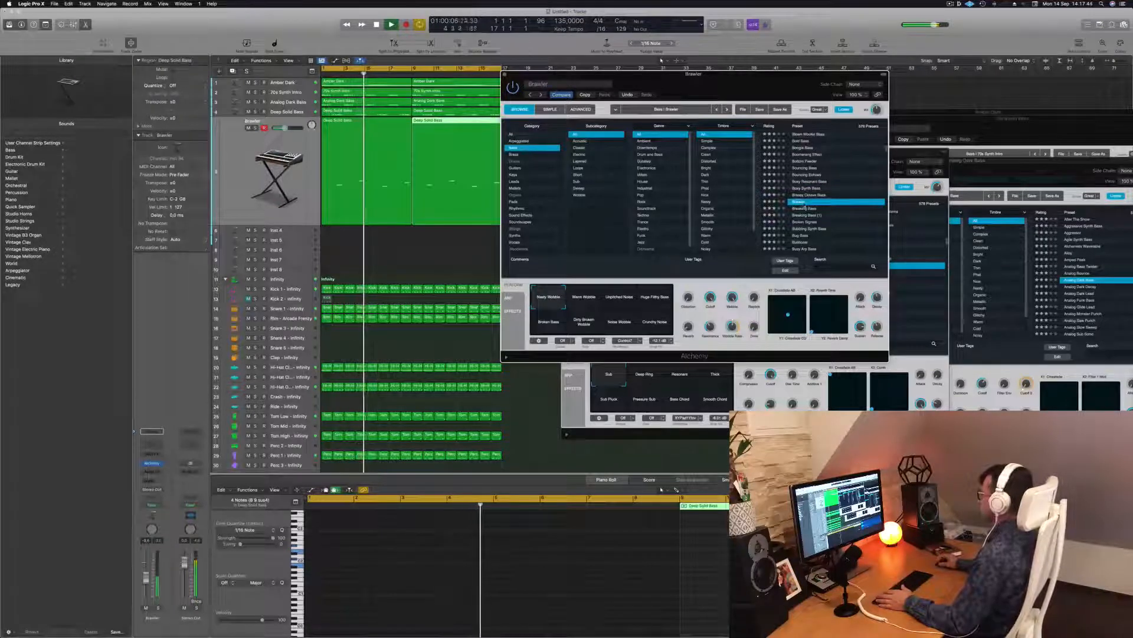
left_click(801, 229)
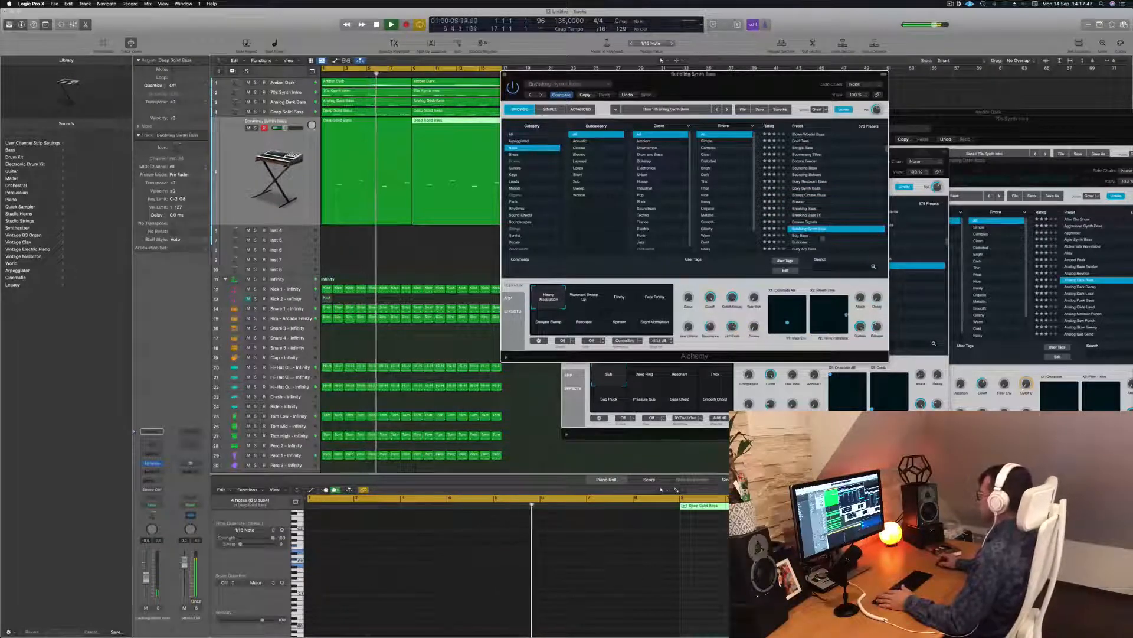
scroll(814, 220, "down", 3)
left_click(799, 217)
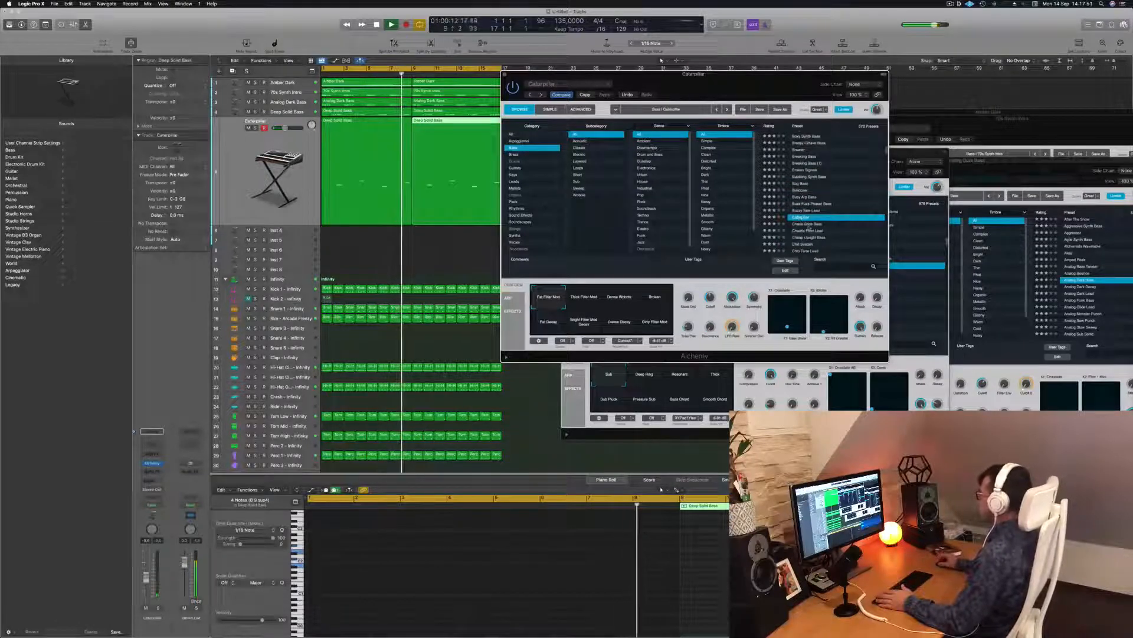
left_click(809, 224)
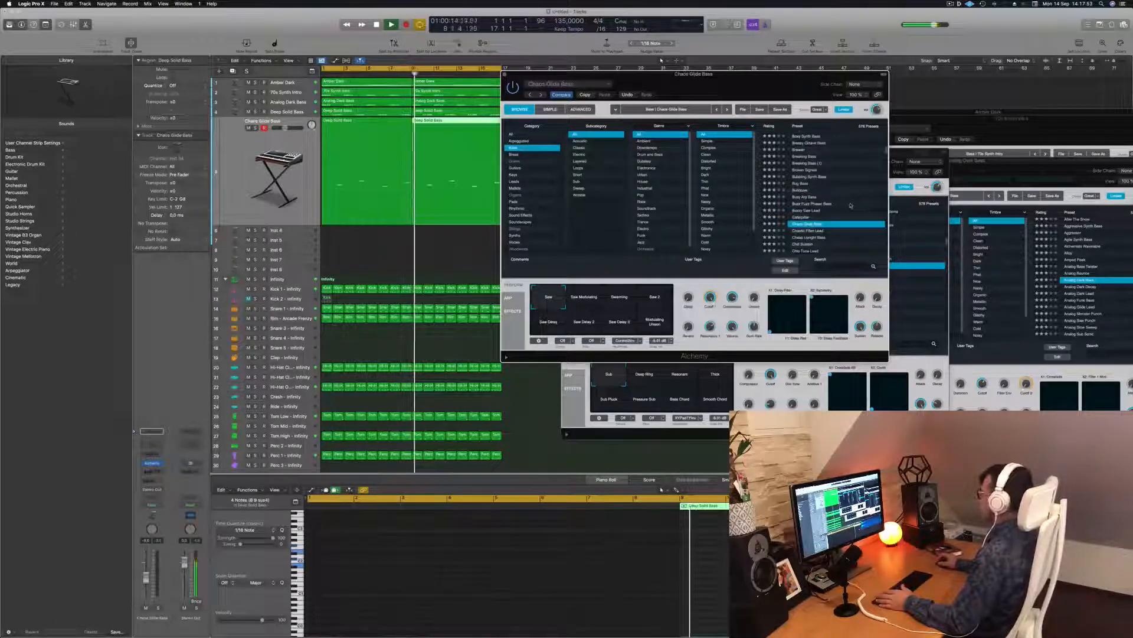
scroll(850, 205, "down", 1)
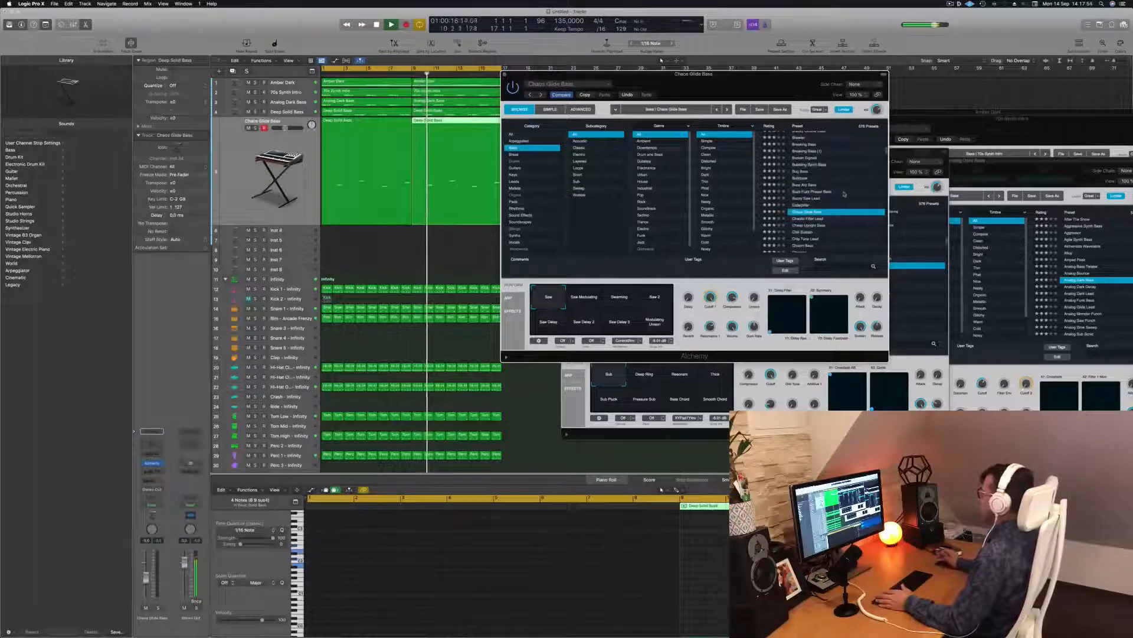
left_click(804, 232)
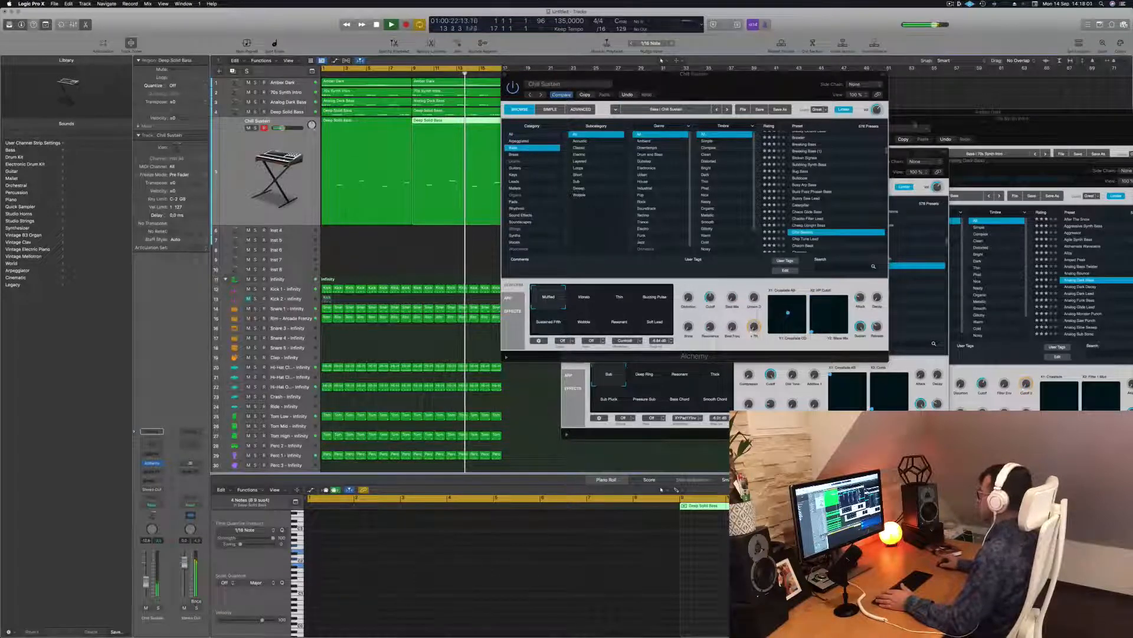
scroll(835, 176, "down", 5)
left_click(817, 167)
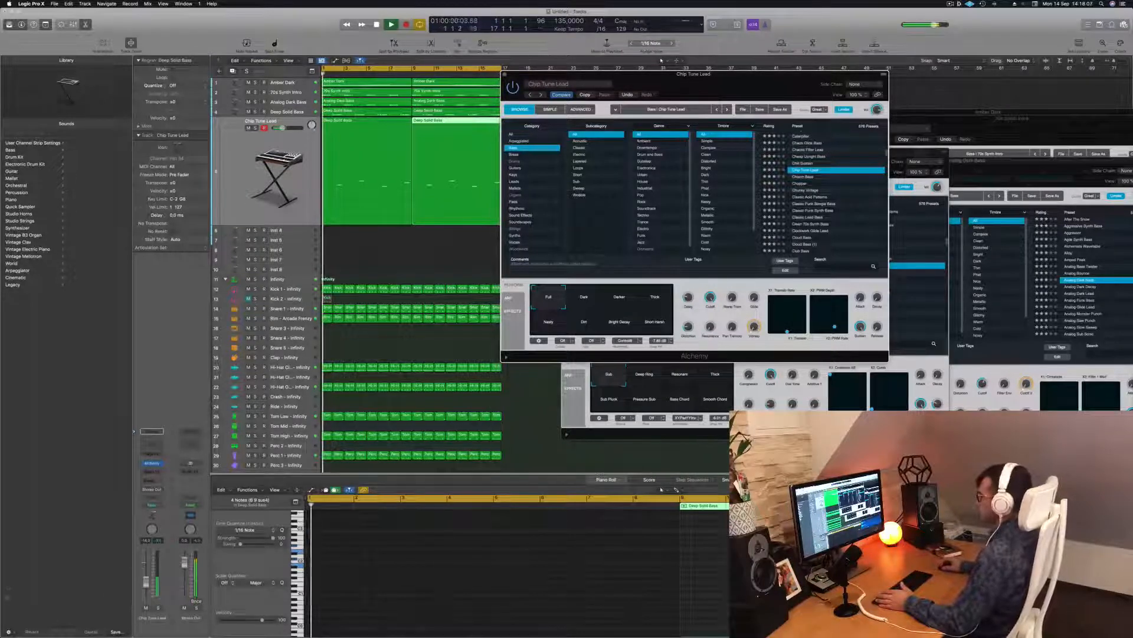
Step: Lower the Chip Tune Lead fader to about -16 dB and move the Deep Solid Bass synth window aside
left_click_drag(283, 129, 281, 129)
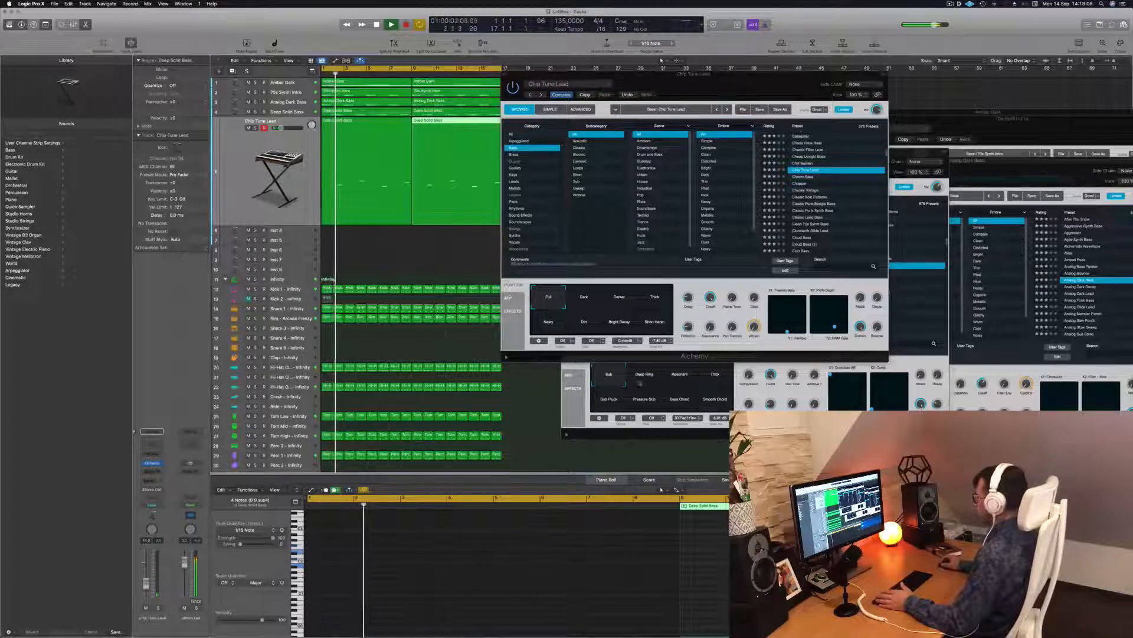
left_click(648, 382)
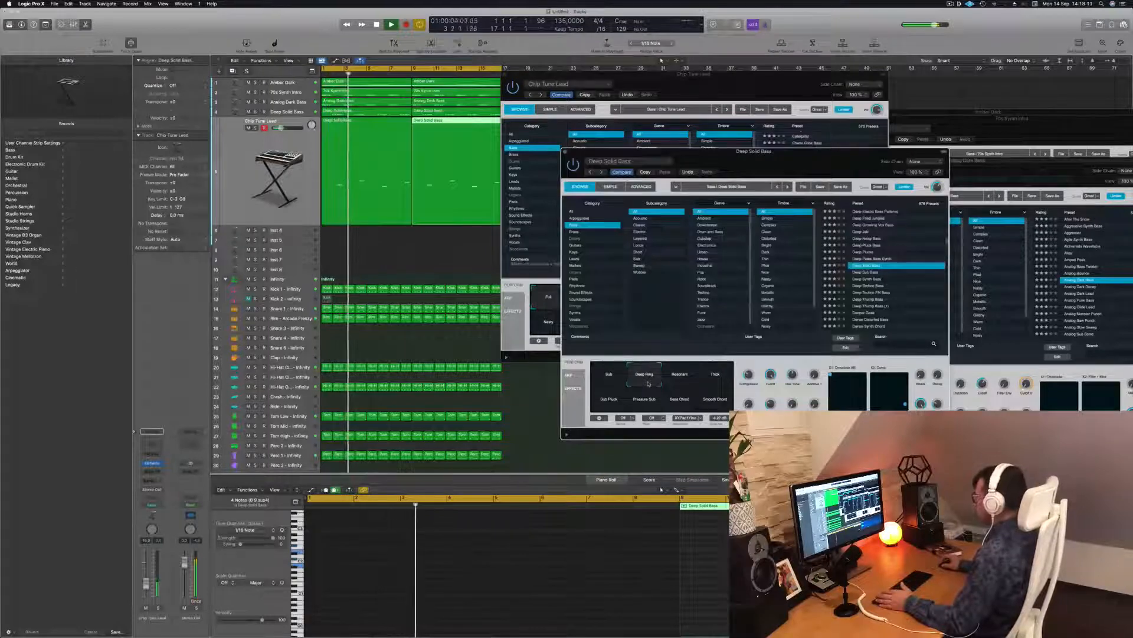
left_click_drag(761, 163, 1026, 161)
left_click(577, 300)
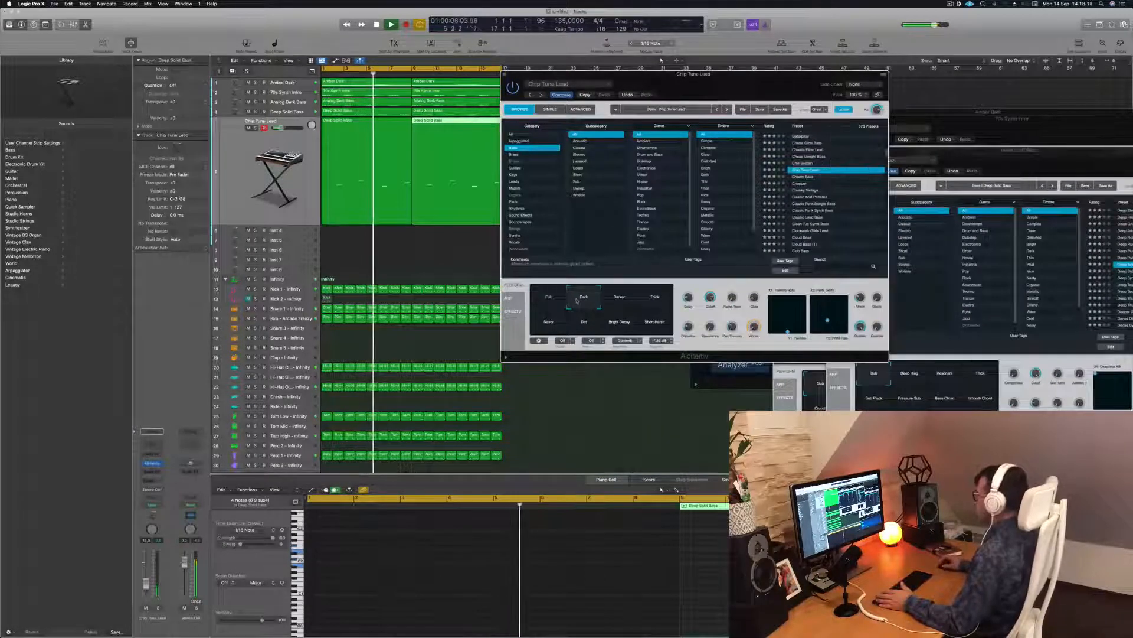
Step: Try the Darker performance variation, settle on Full, and close the Alchemy window
left_click(626, 301)
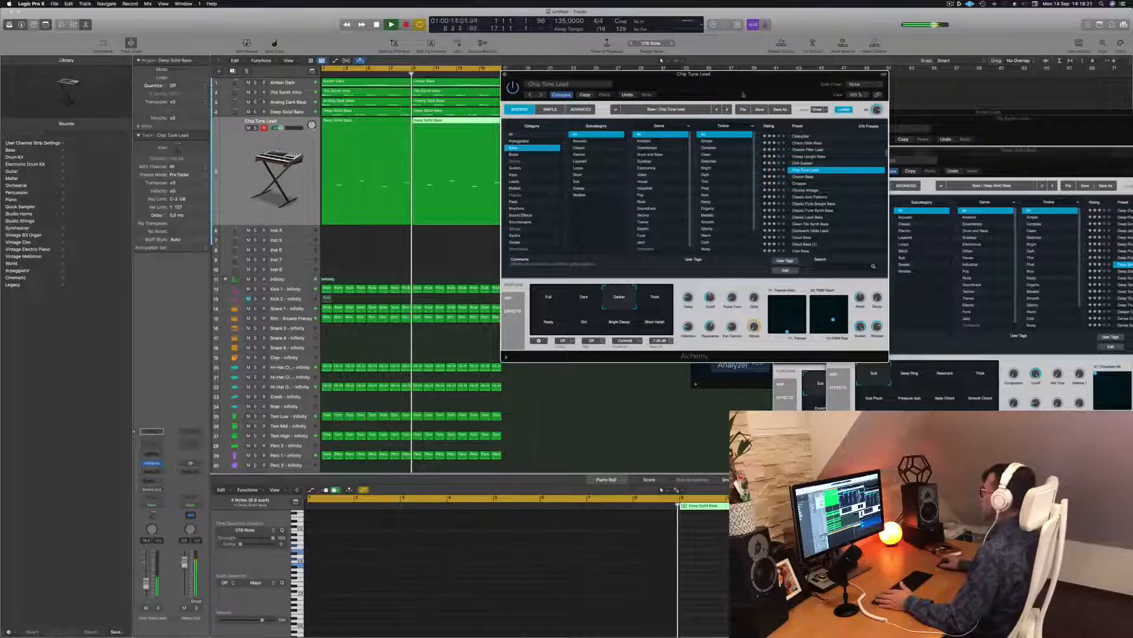
left_click_drag(637, 75, 523, 72)
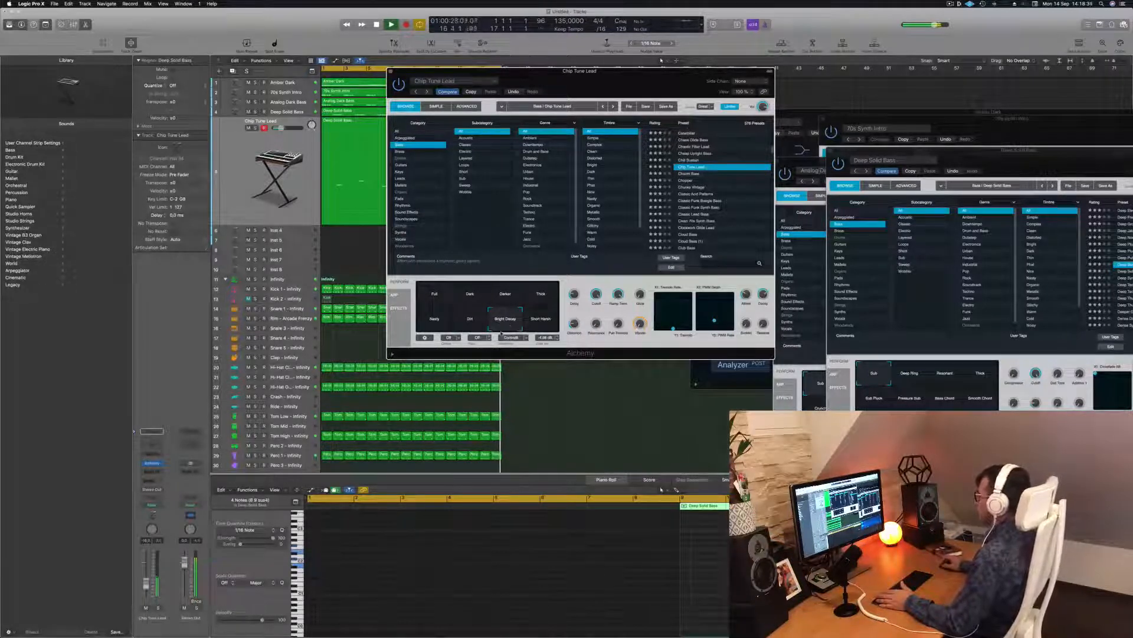
left_click(439, 299)
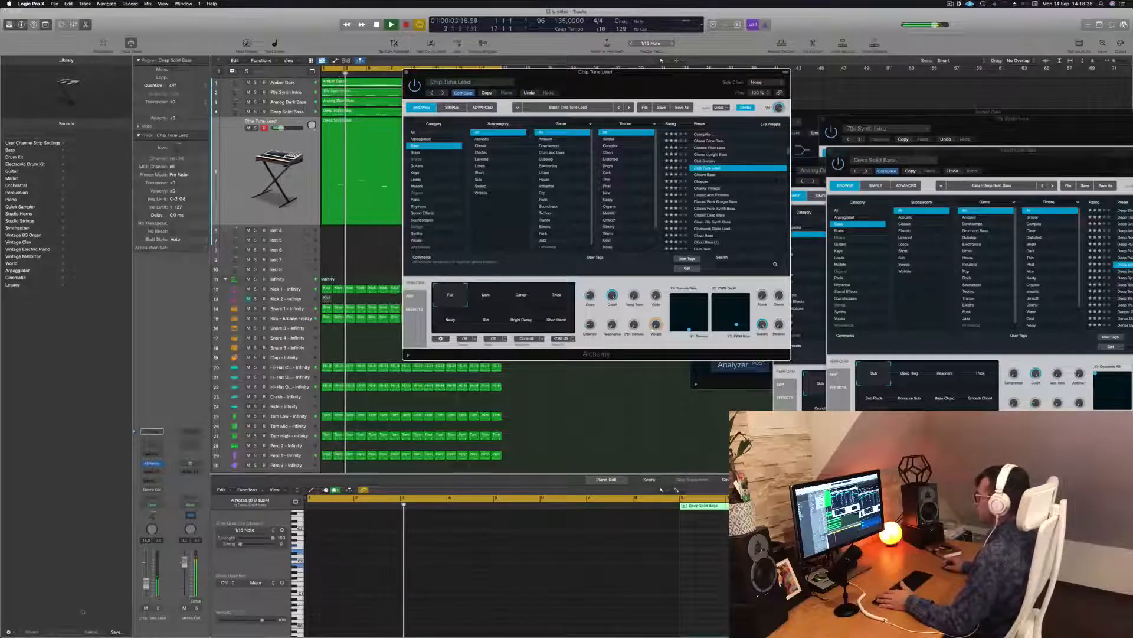
left_click(407, 73)
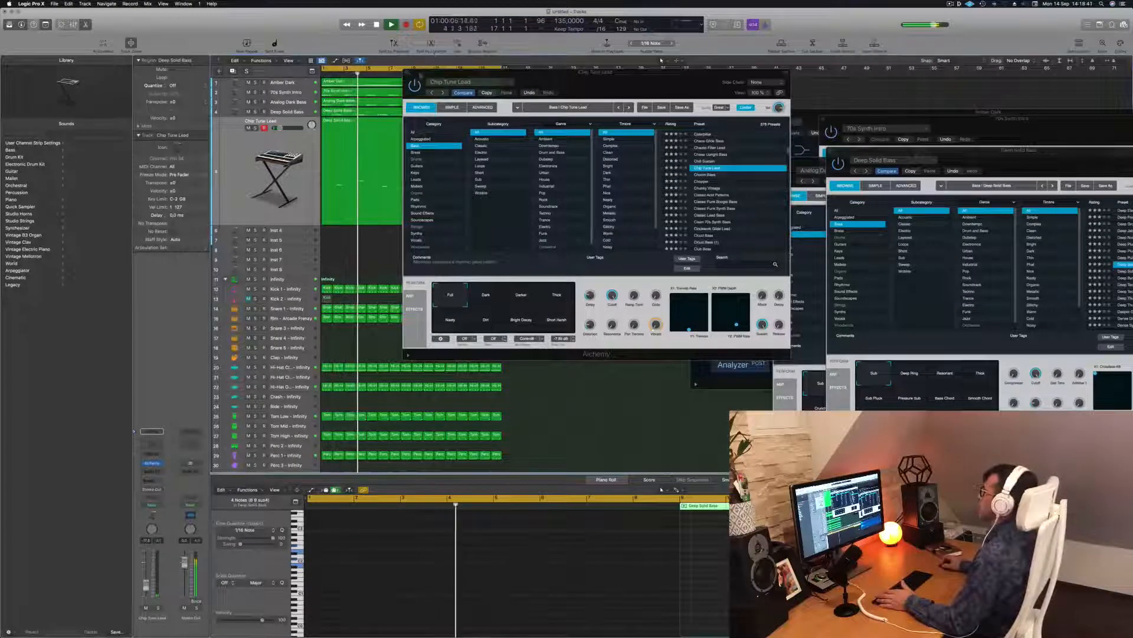
left_click(406, 73)
Step: Add a Channel EQ to Chip Tune Lead with its high cut lowered to about 1 kHz
left_click(268, 160)
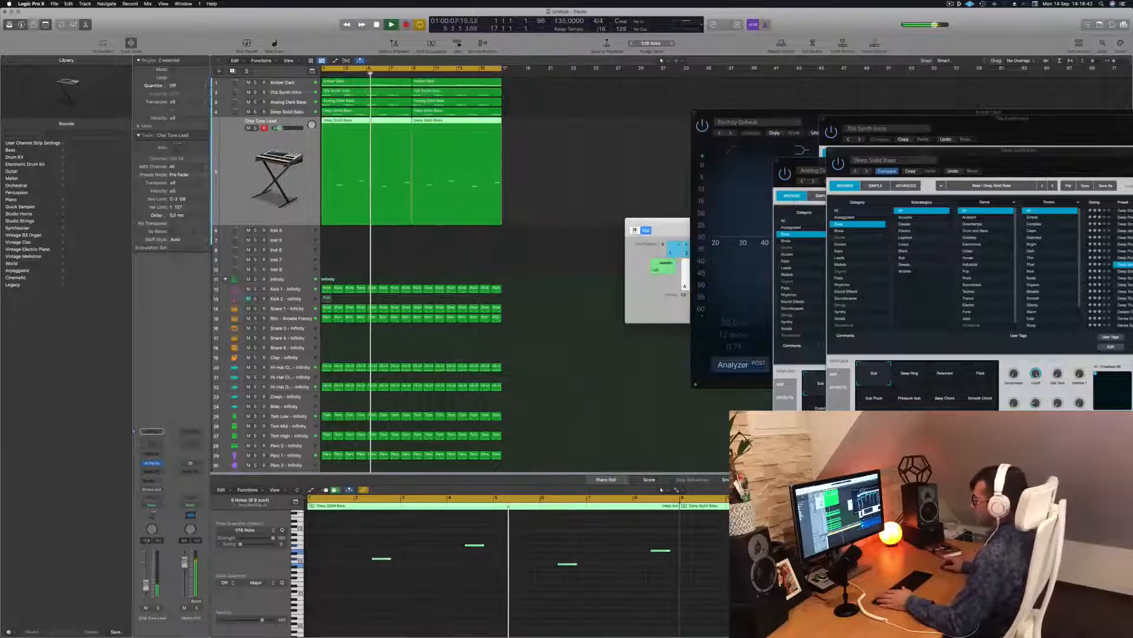
left_click(144, 447)
left_click(867, 133)
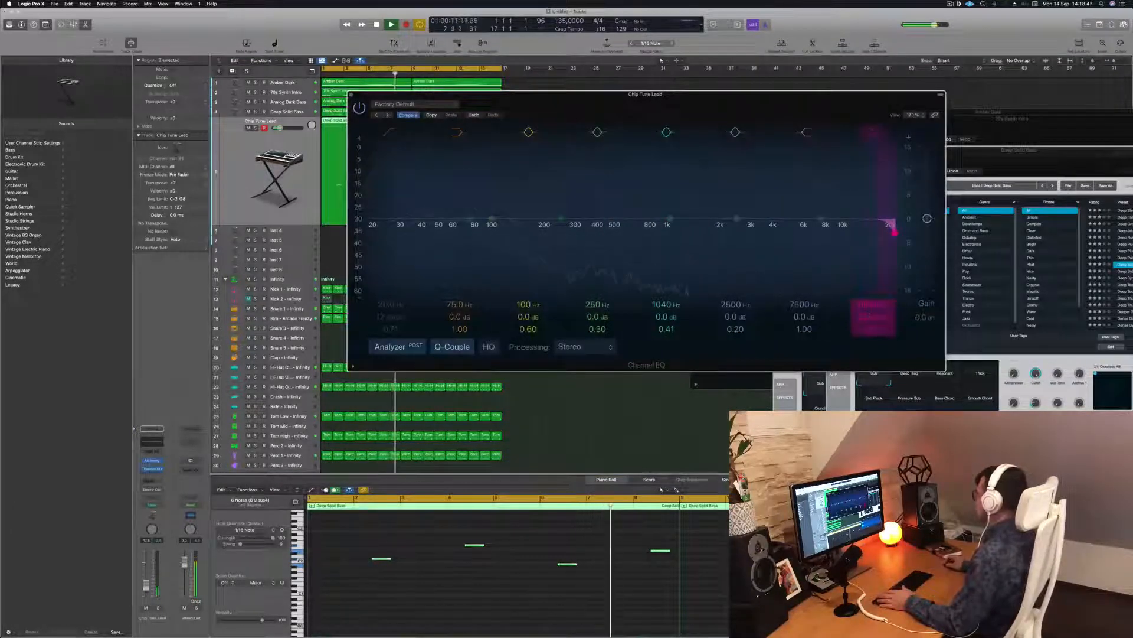
left_click_drag(895, 232, 670, 219)
left_click(351, 95)
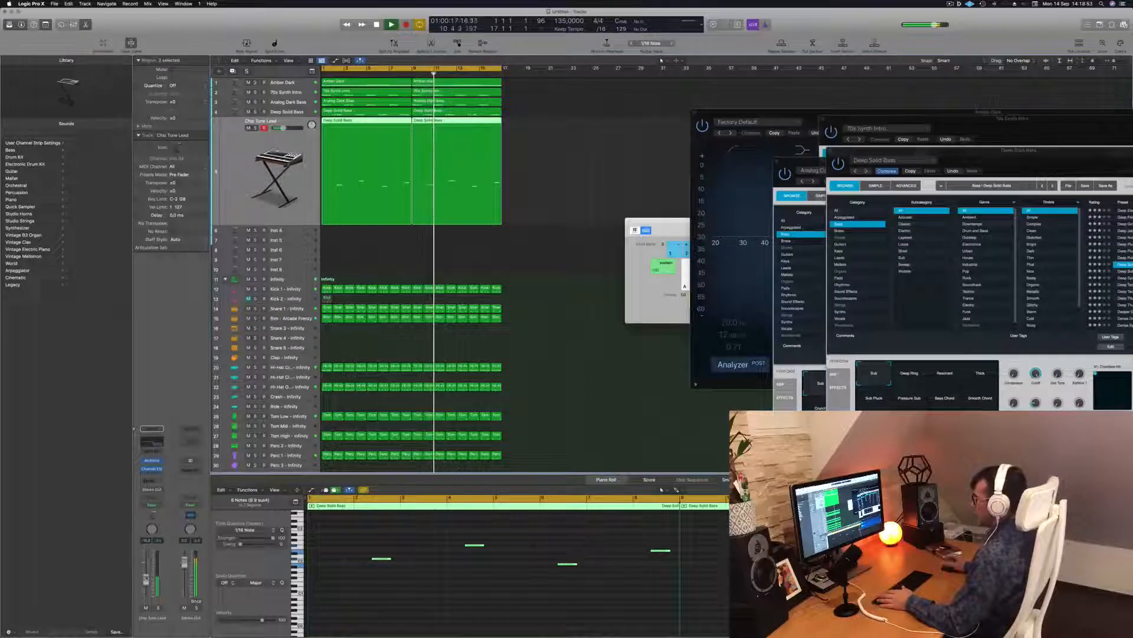
Step: Deselect the regions, return the playhead to bar 1, and select the empty Inst 4 track
left_click(549, 165)
key("Return")
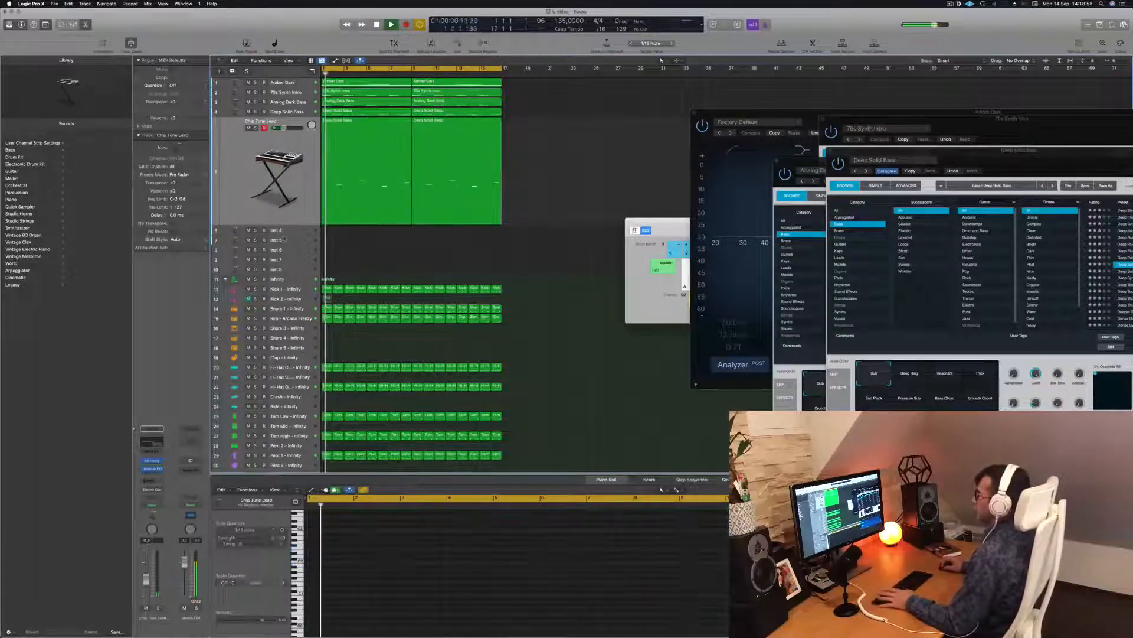
left_click(290, 234)
Step: Copy the Amber Dark melody regions onto Inst 4 and open its Alchemy instrument window
key("space")
left_click(362, 84)
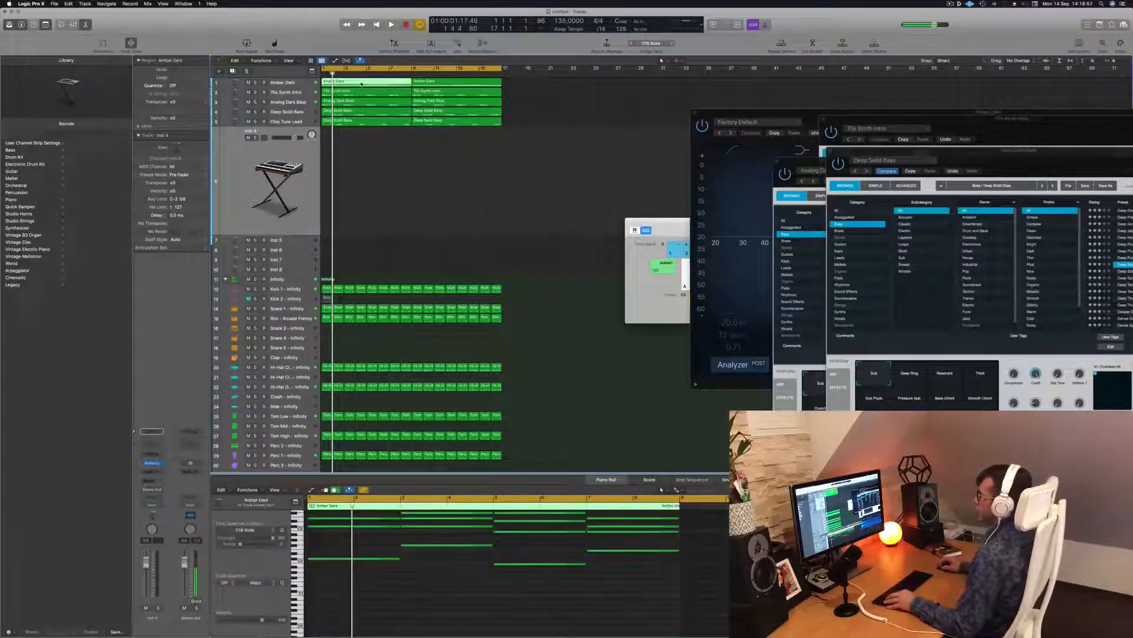
left_click_drag(363, 146, 460, 138)
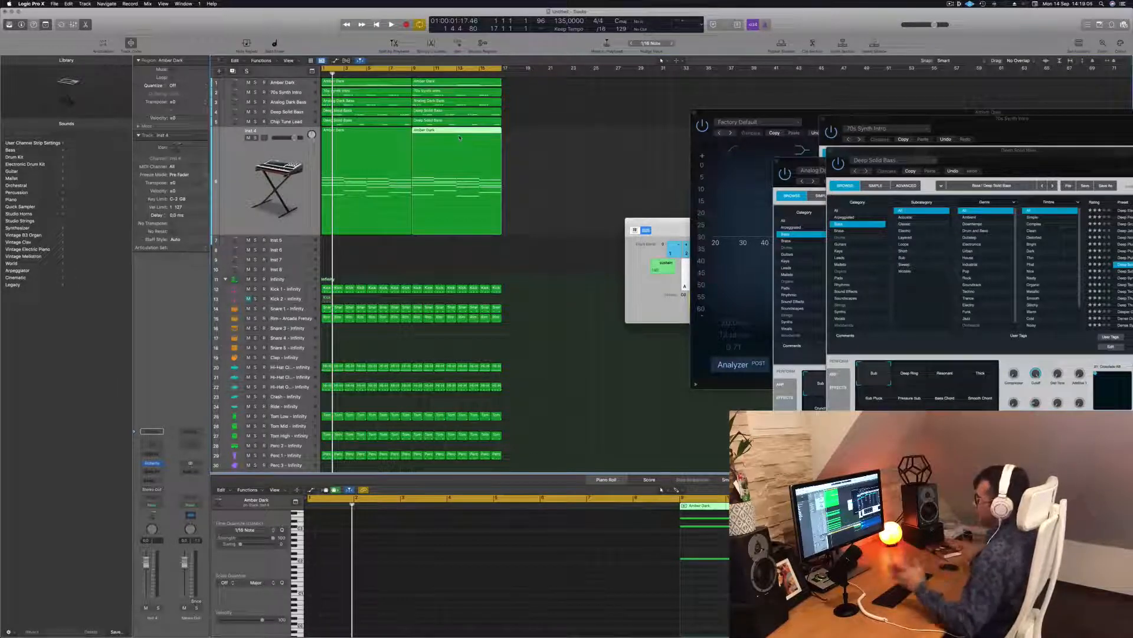
left_click(304, 158)
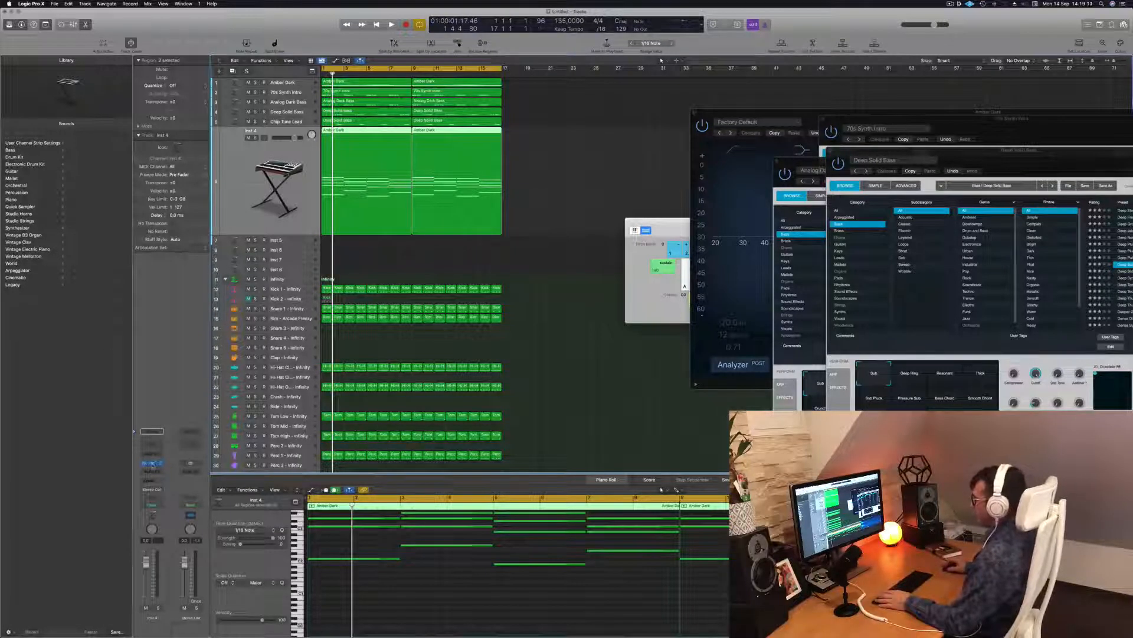
left_click_drag(630, 102, 699, 110)
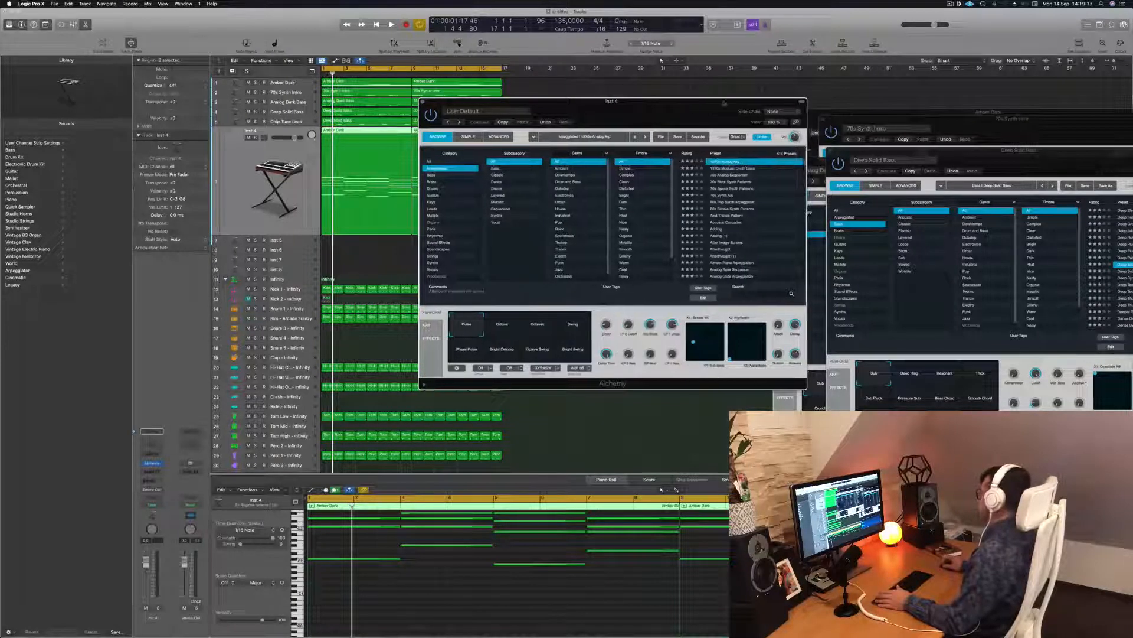
Step: Transpose all notes of the copied melody down an octave and play from bar 1
left_click_drag(696, 105, 873, 90)
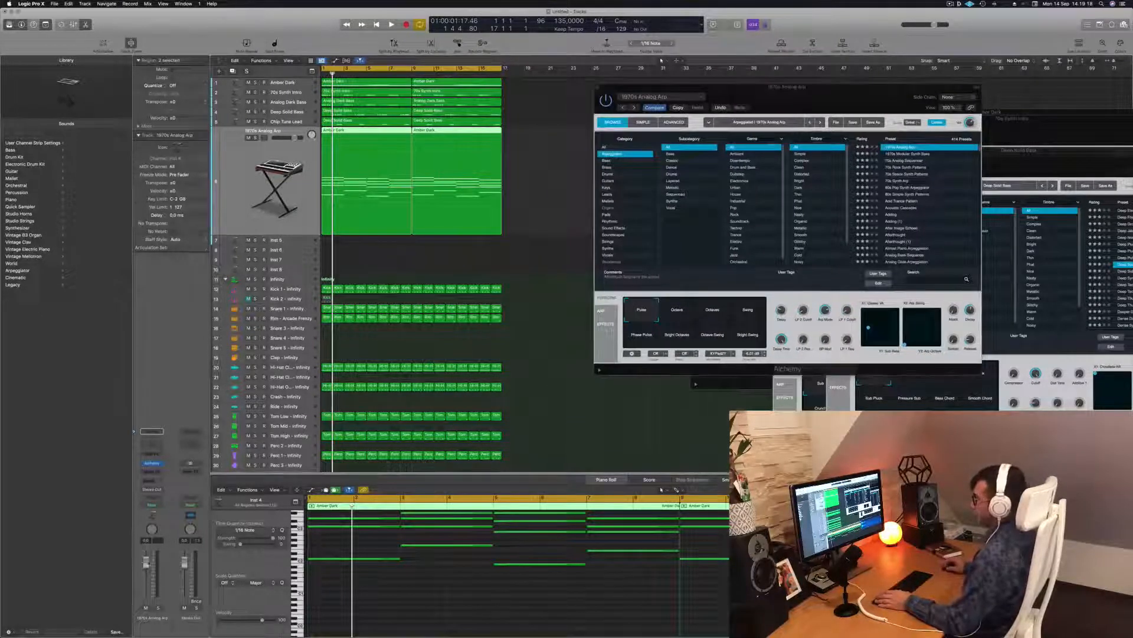
key("space")
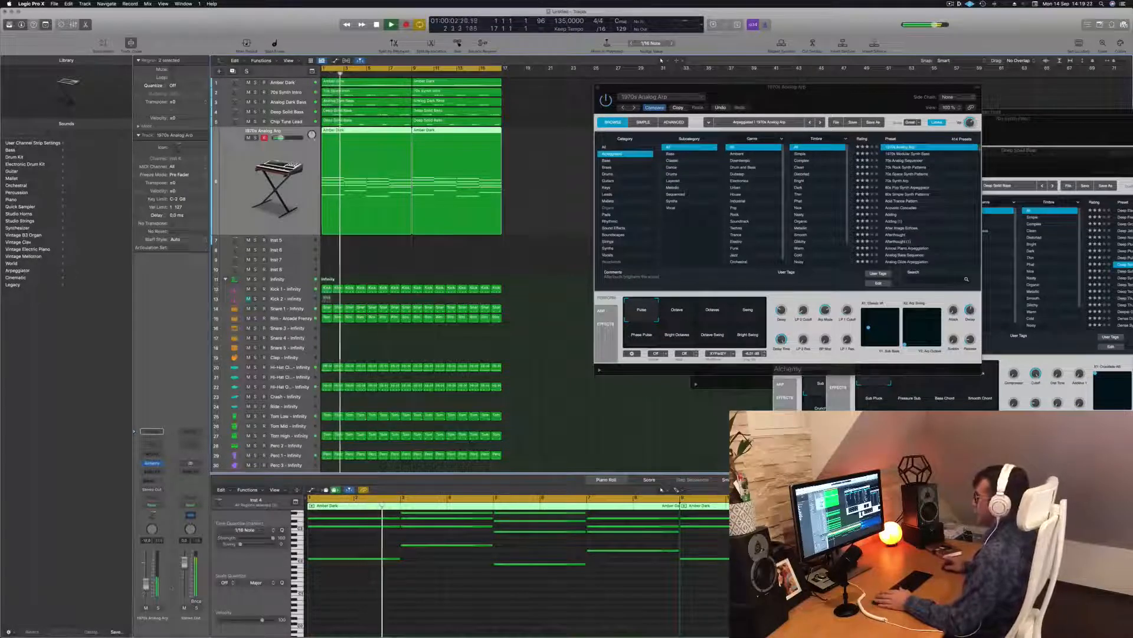
key("space")
key("super+a")
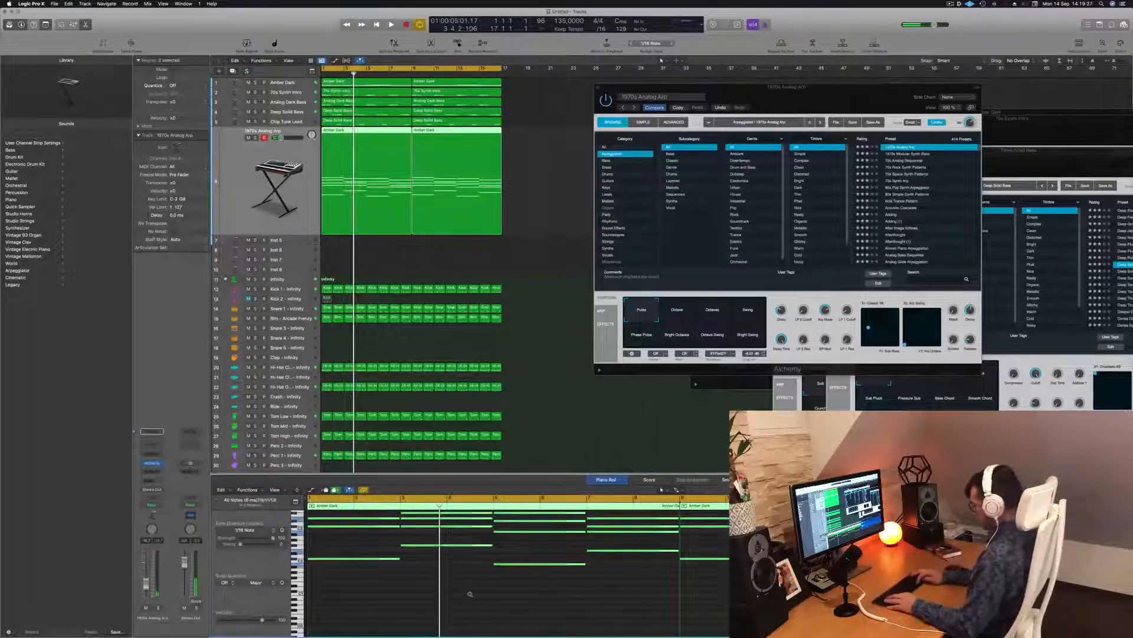
key("alt+shift+Down")
key("Return")
key("space")
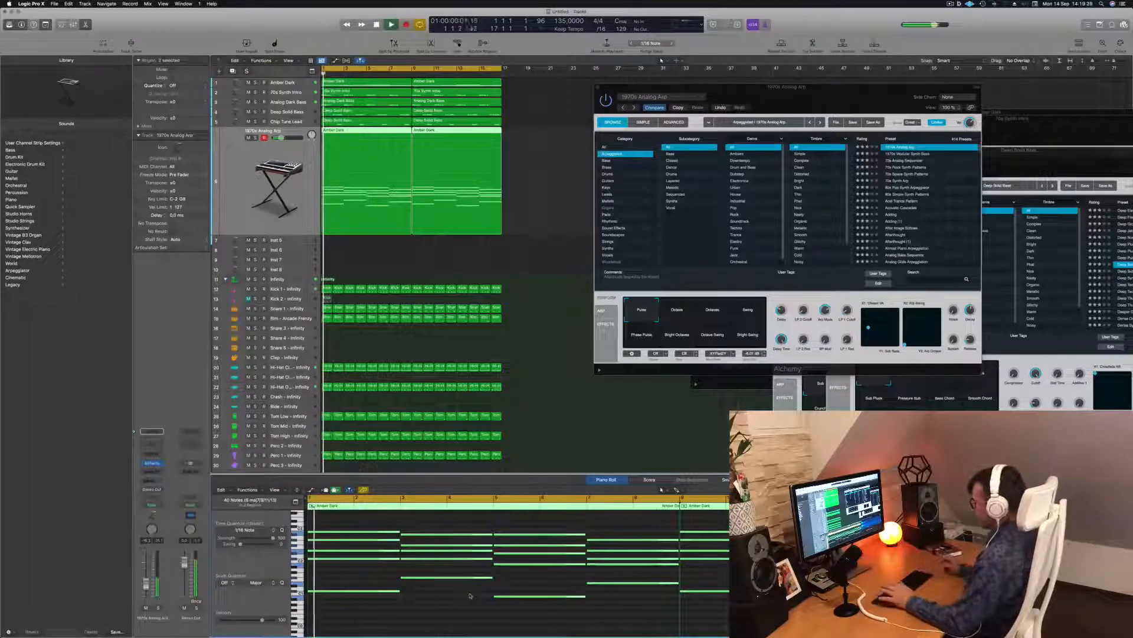
Step: Audition the 1970s Modular Synth Bass and 70s Analog Sequencer presets in Alchemy
left_click_drag(846, 101, 807, 88)
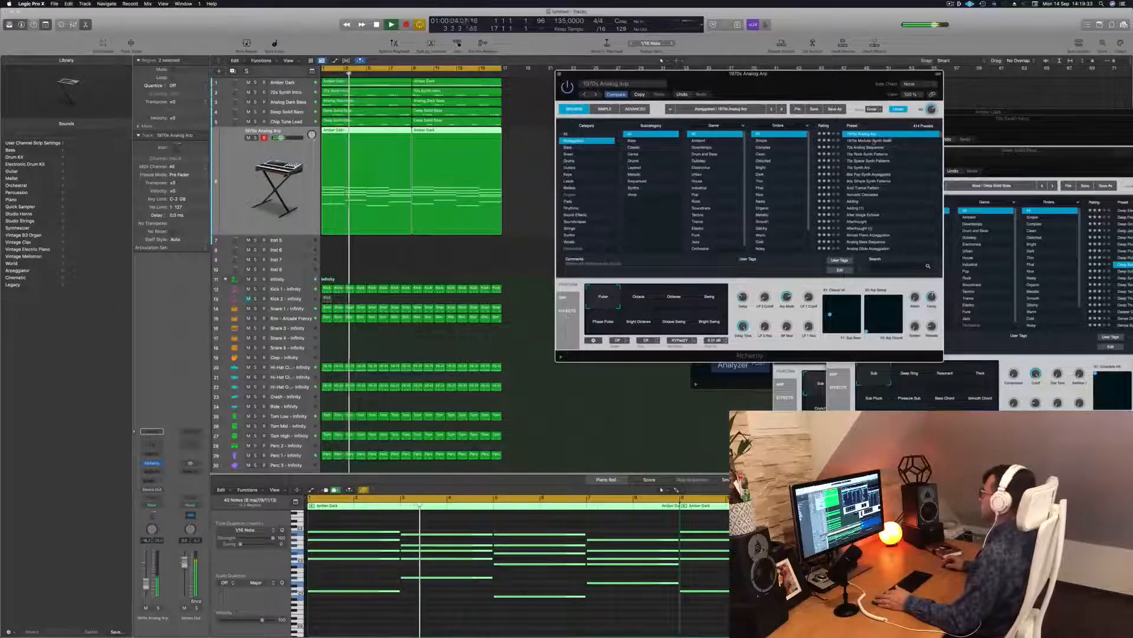
left_click(874, 141)
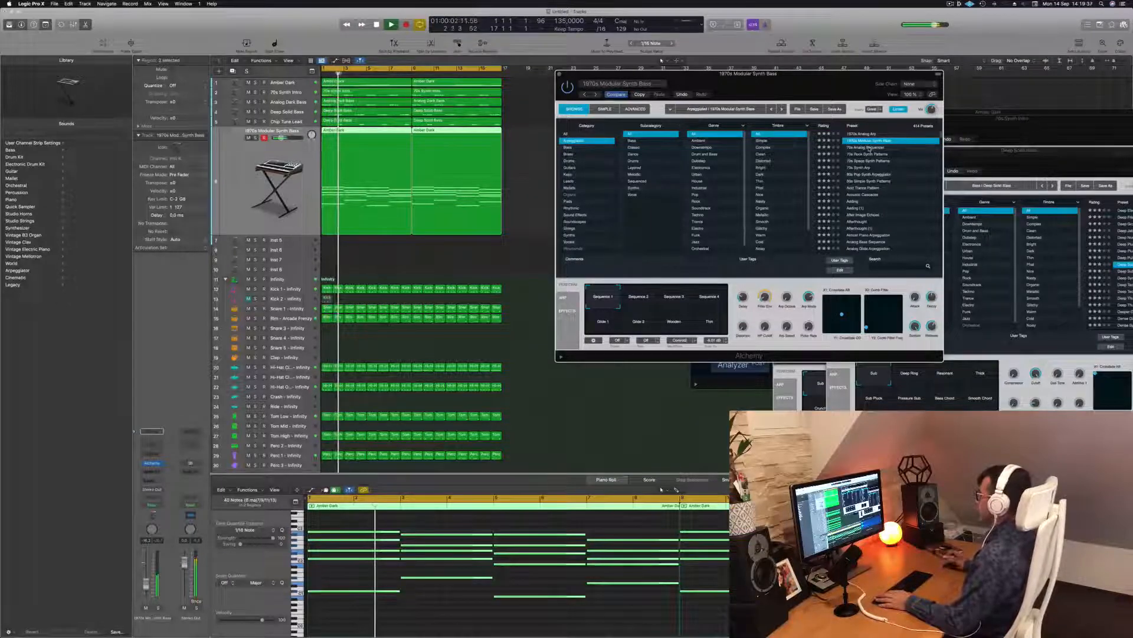
left_click(870, 147)
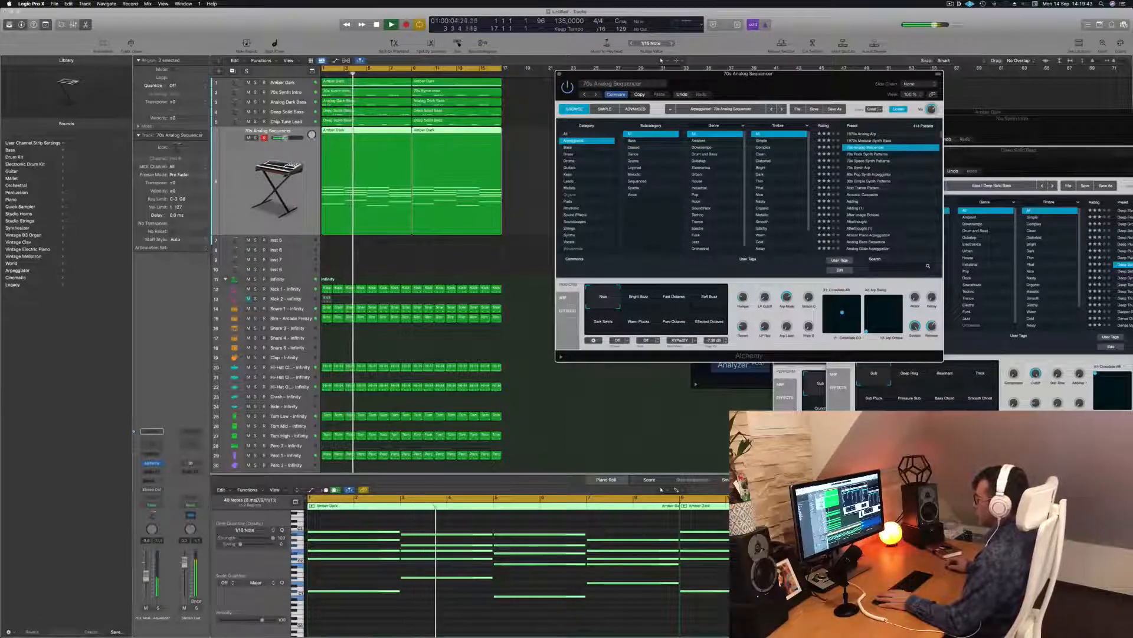
left_click(146, 575)
Step: Try the Bright Buzz, Fast Octaves, Soft Buzz, Dark Swirls and Pure Octaves variations, settling on Warm Plucks
left_click(647, 299)
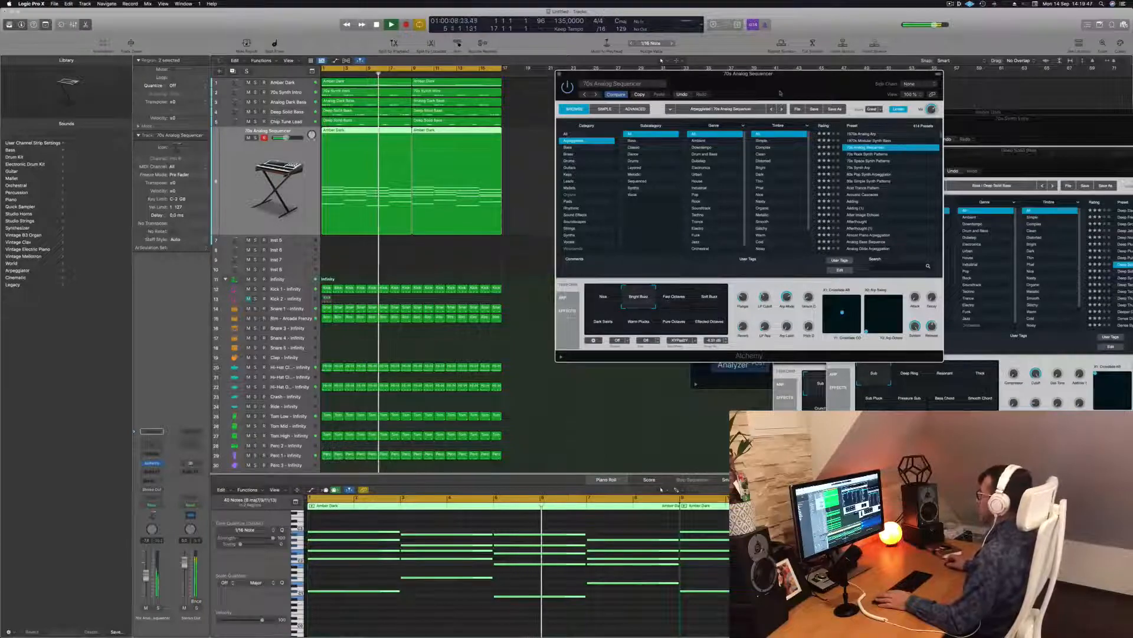
left_click_drag(782, 91, 785, 98)
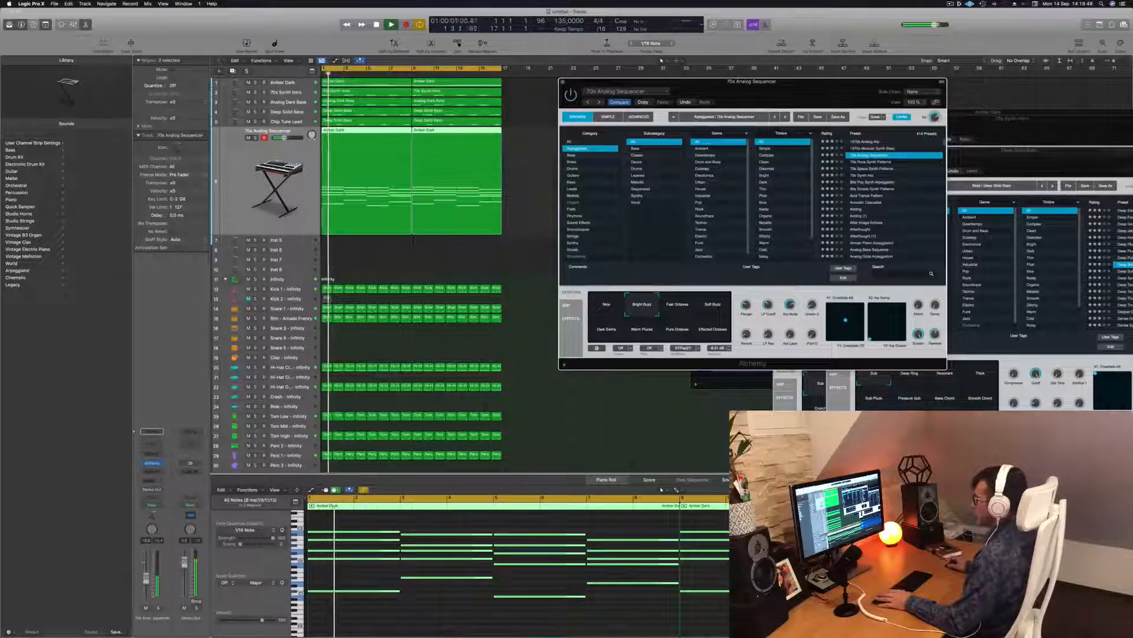
left_click(673, 521)
left_click(681, 309)
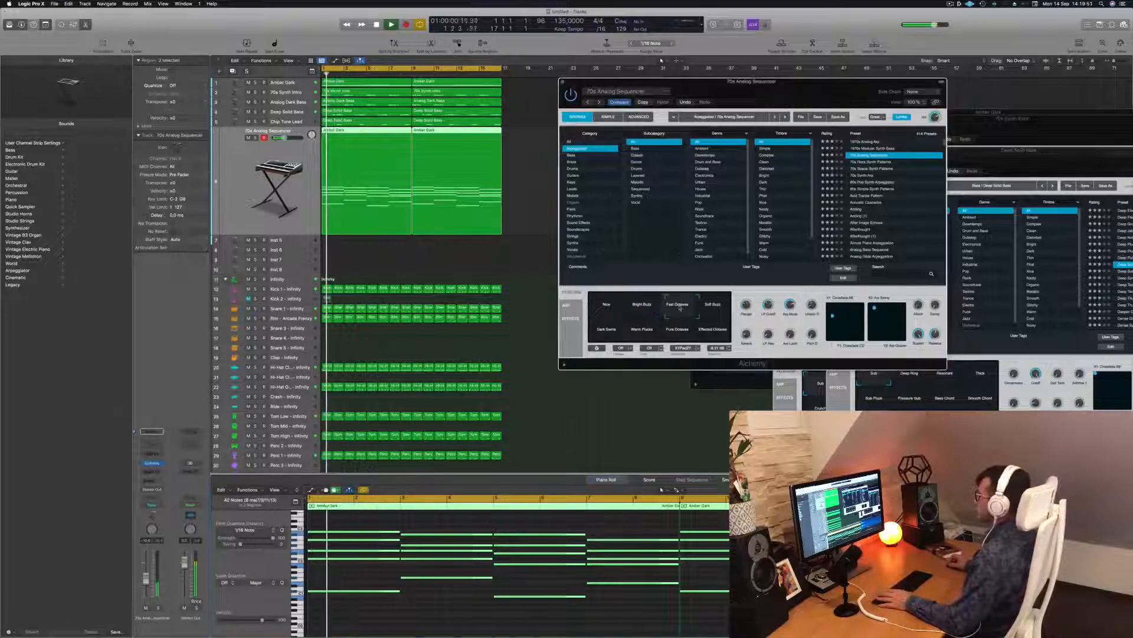
left_click(714, 308)
key("space")
key("space")
left_click(611, 334)
left_click(641, 338)
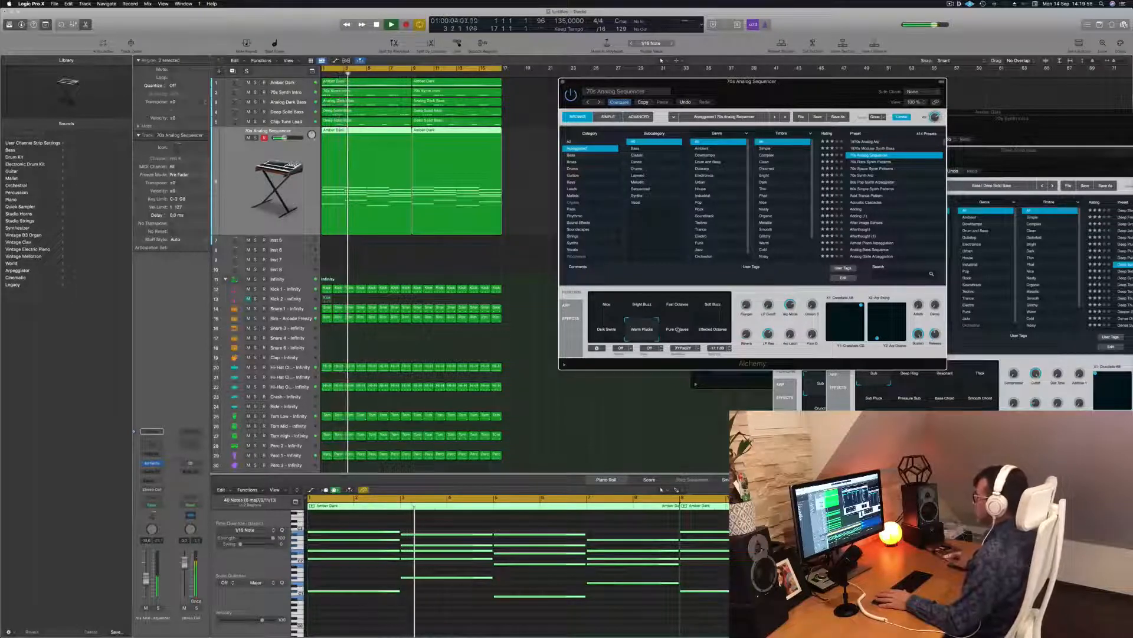
left_click(678, 329)
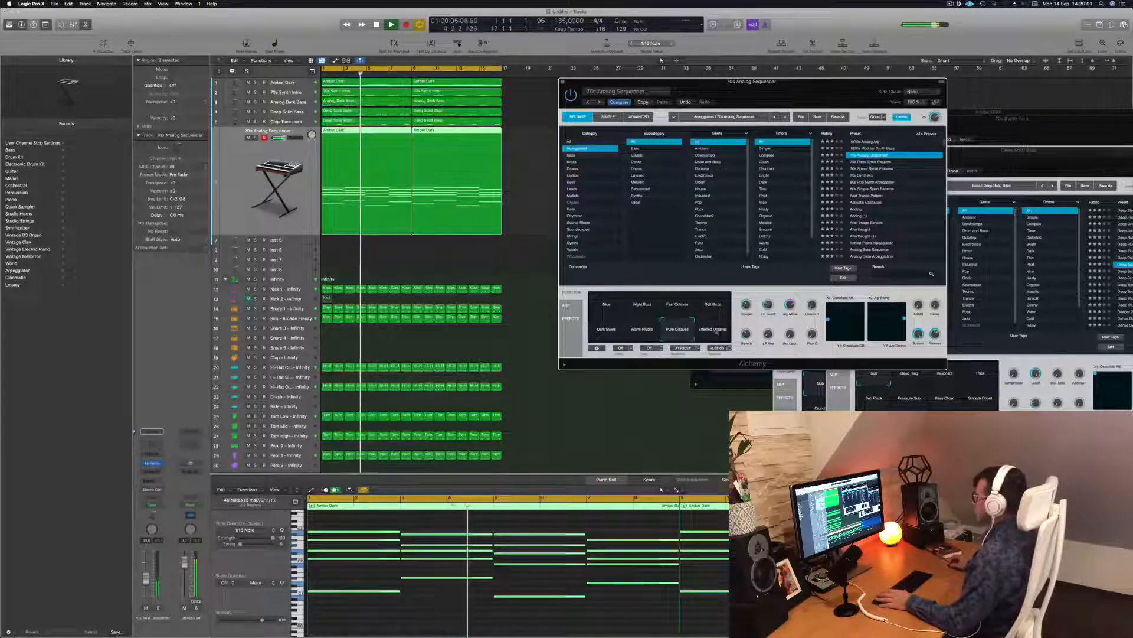
left_click(644, 330)
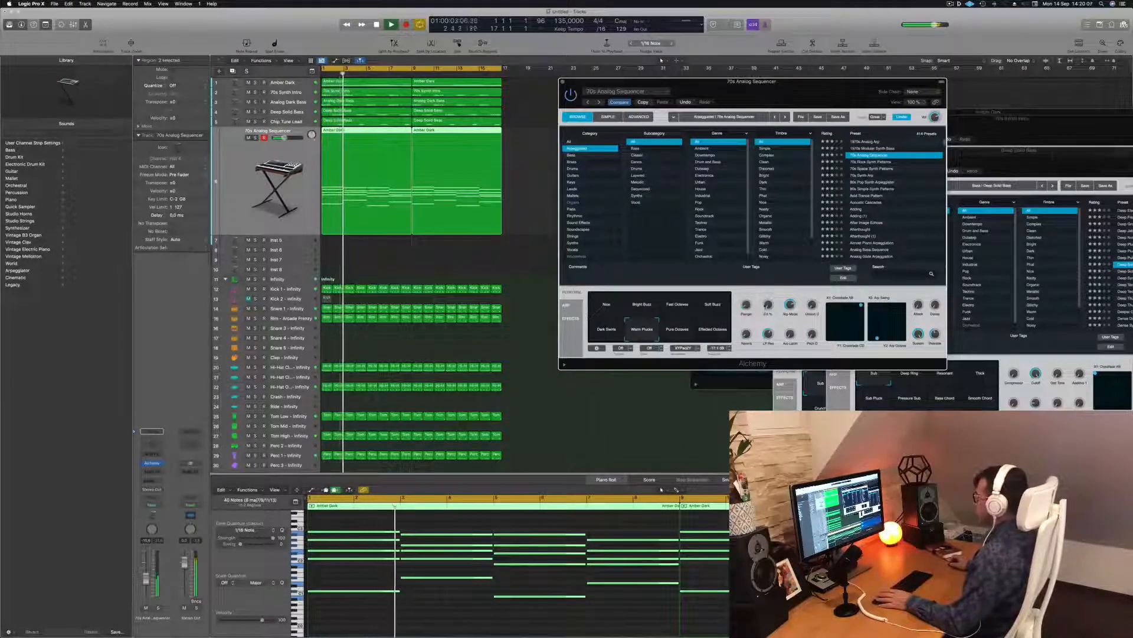
key("Return")
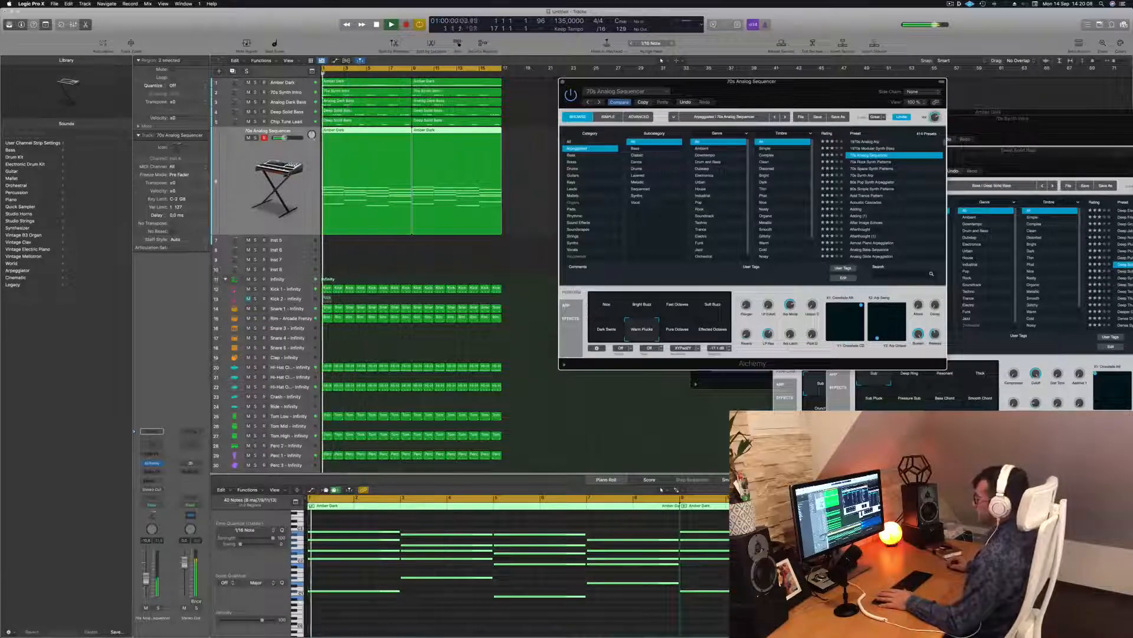
Step: Lower the track volume slightly and audition the 70s Rock Synth Patterns preset
left_click_drag(147, 575, 147, 577)
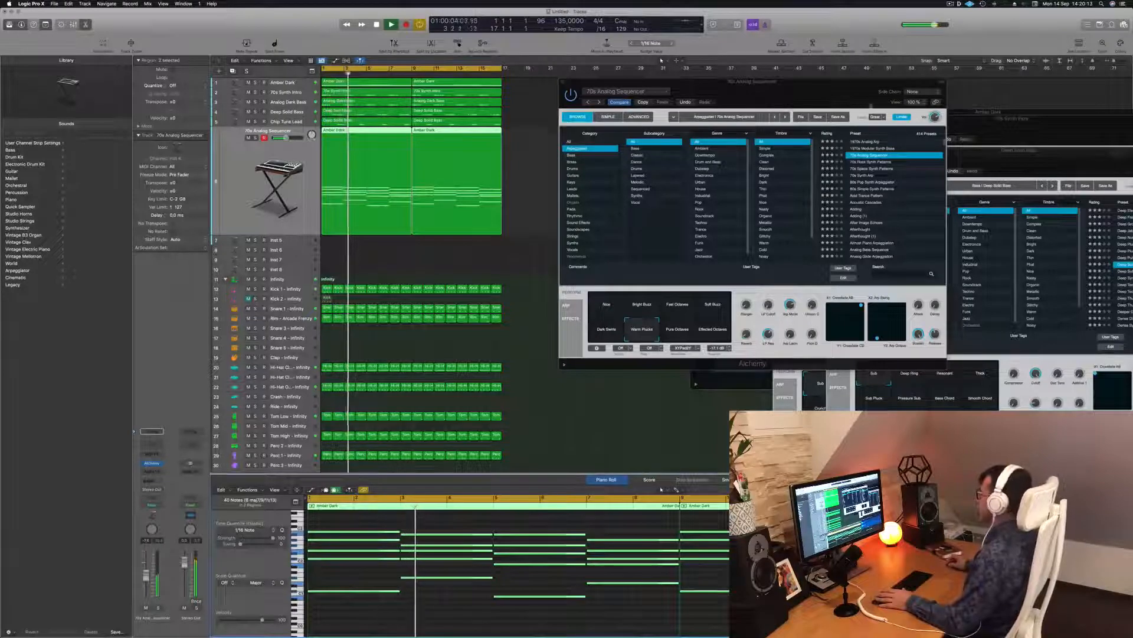
key("Return")
left_click(871, 162)
key("Return")
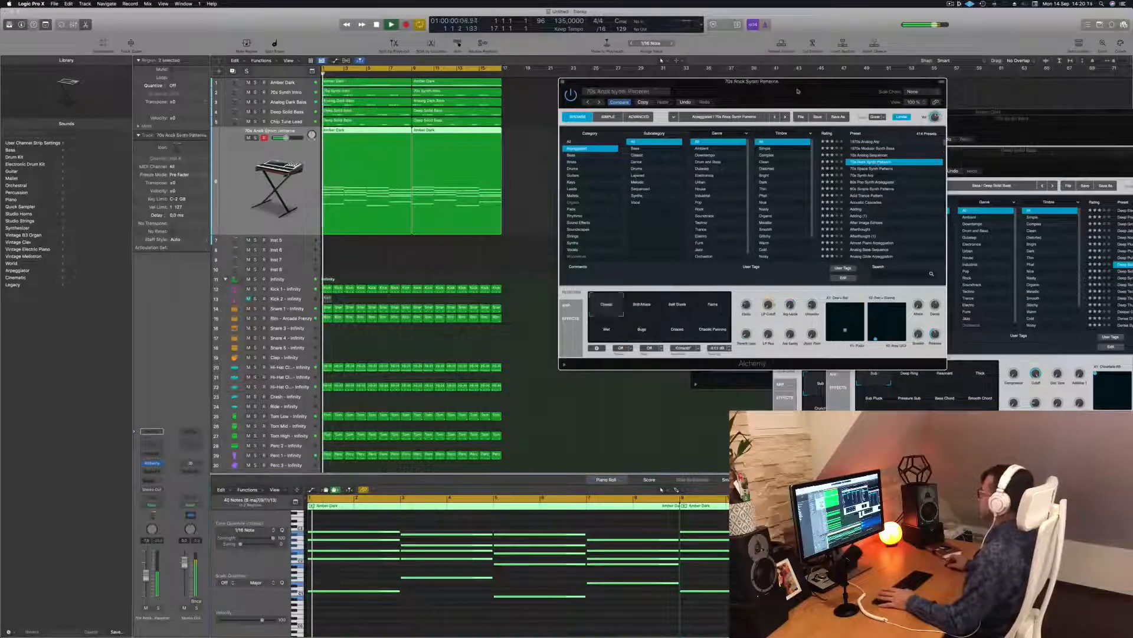
left_click_drag(803, 91, 829, 78)
left_click(661, 60)
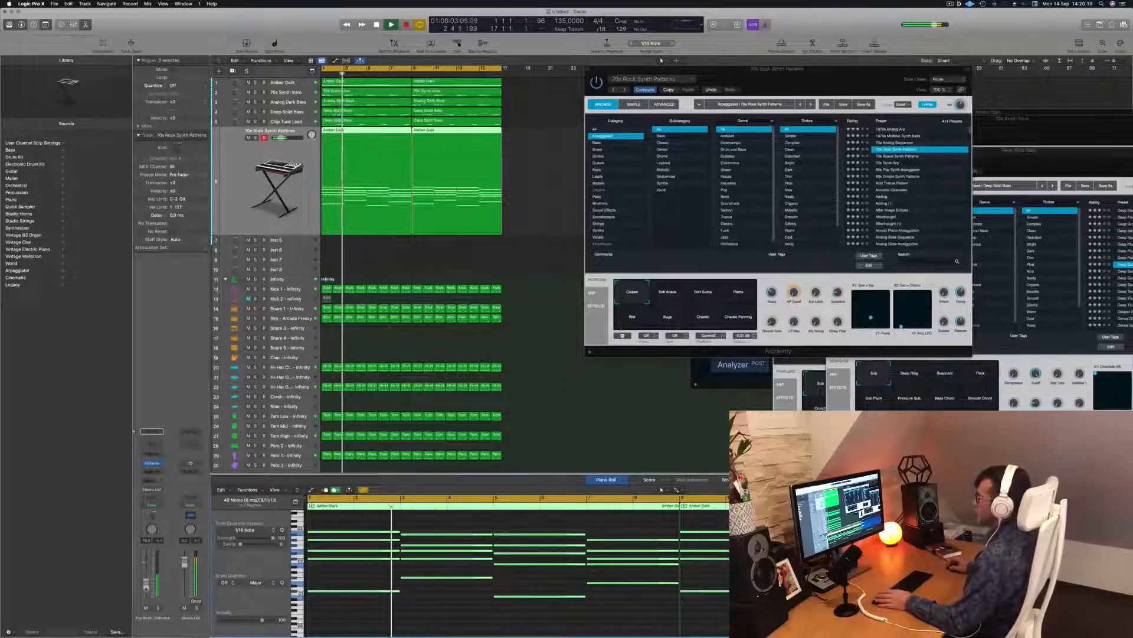
Step: Audition 70s Space Synth Patterns and 70s Synth Arp, then choose 80s Pop Synth Arpeggiator
left_click(905, 157)
key("Return")
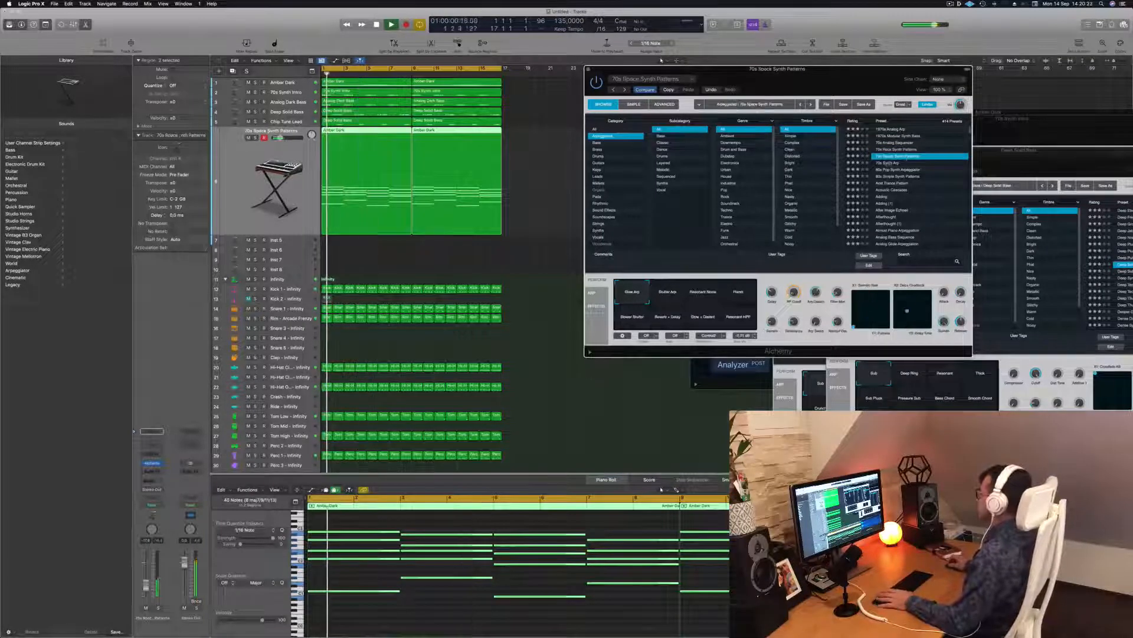
left_click(893, 163)
key("Return")
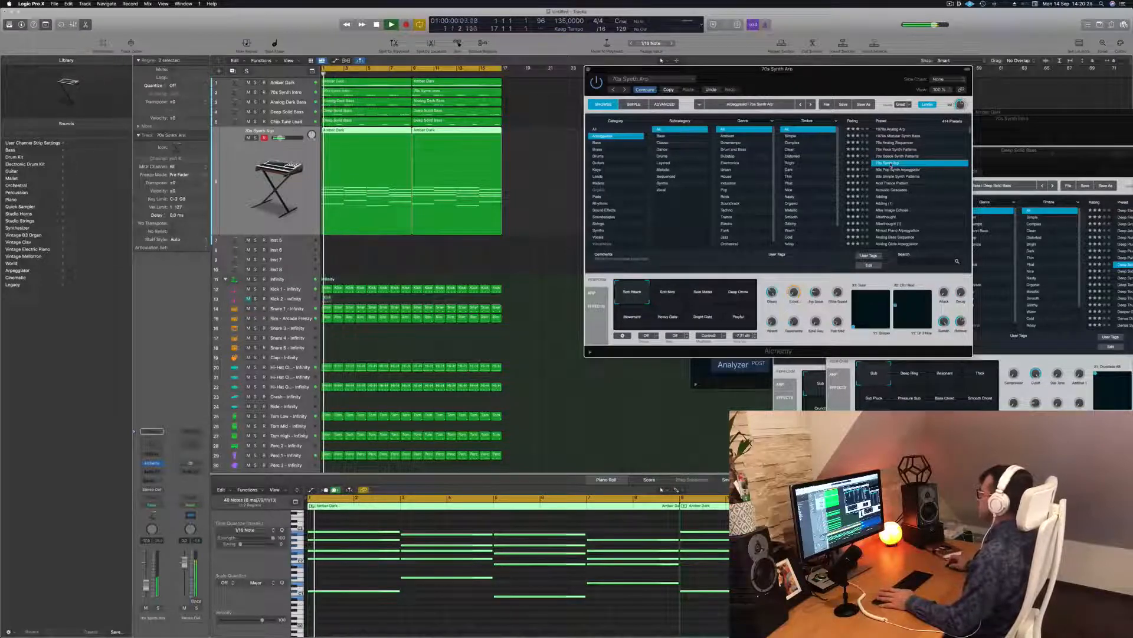
key("Return")
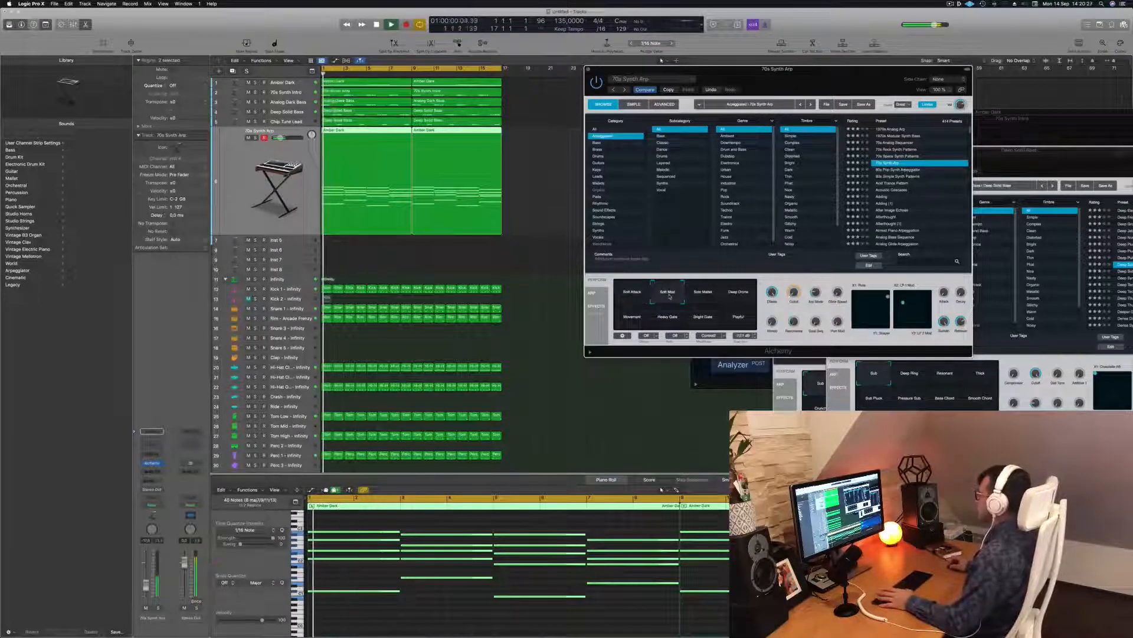
left_click(897, 169)
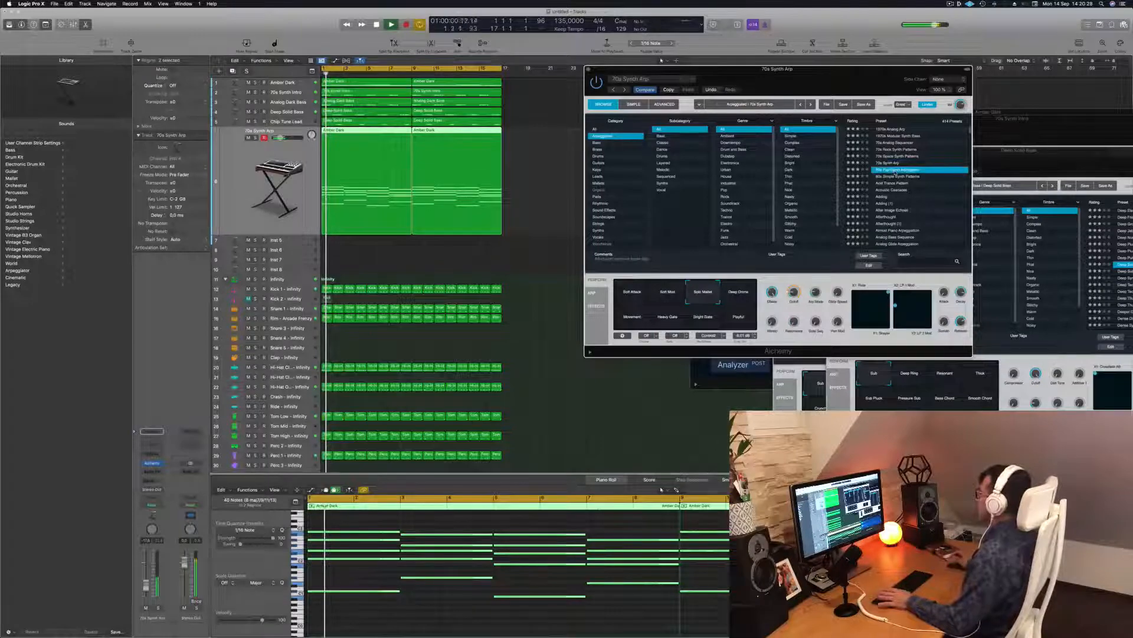
Step: Audition 80s Simple Synth Patterns, Acid Trance Pattern, Acoustic Cascades, Adding and After Image Echoes presets
left_click_drag(791, 72, 807, 71)
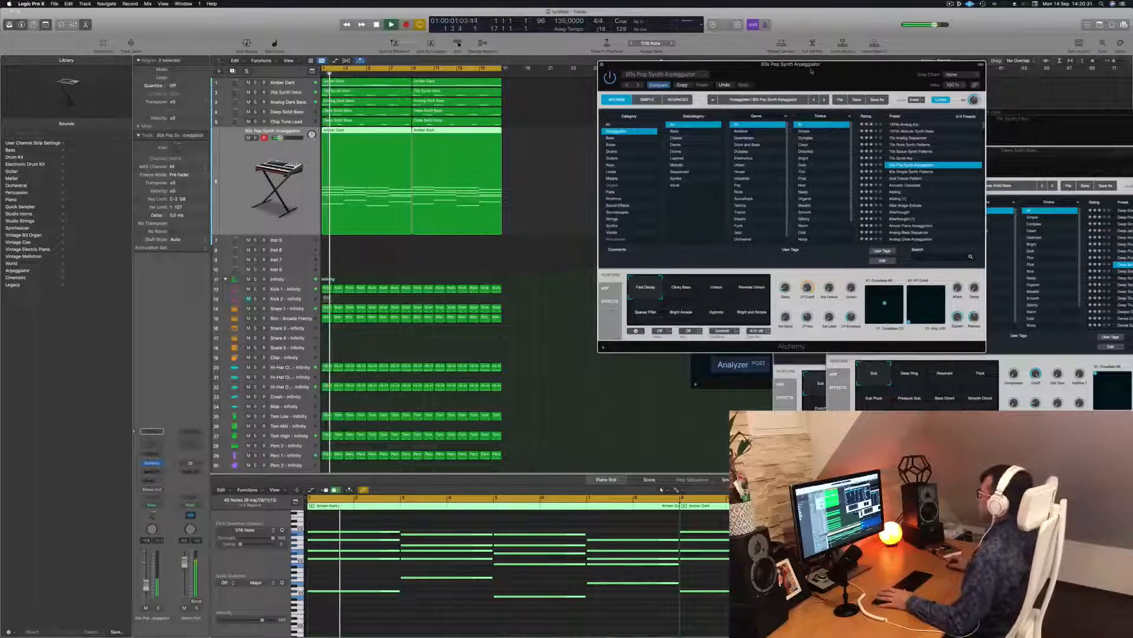
left_click(905, 172)
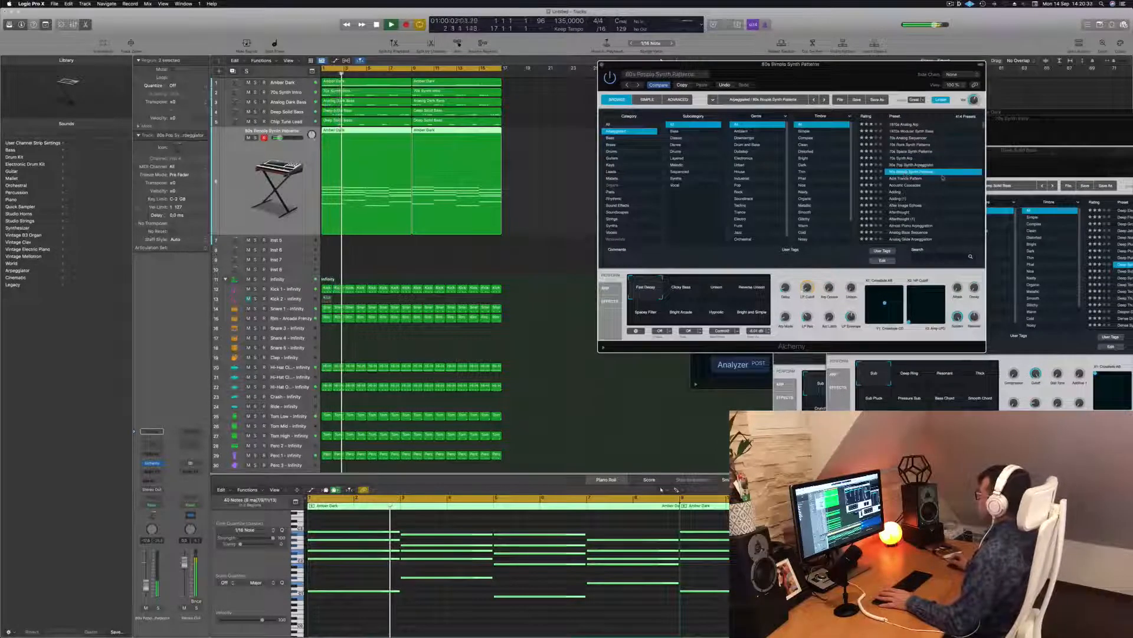
key("Return")
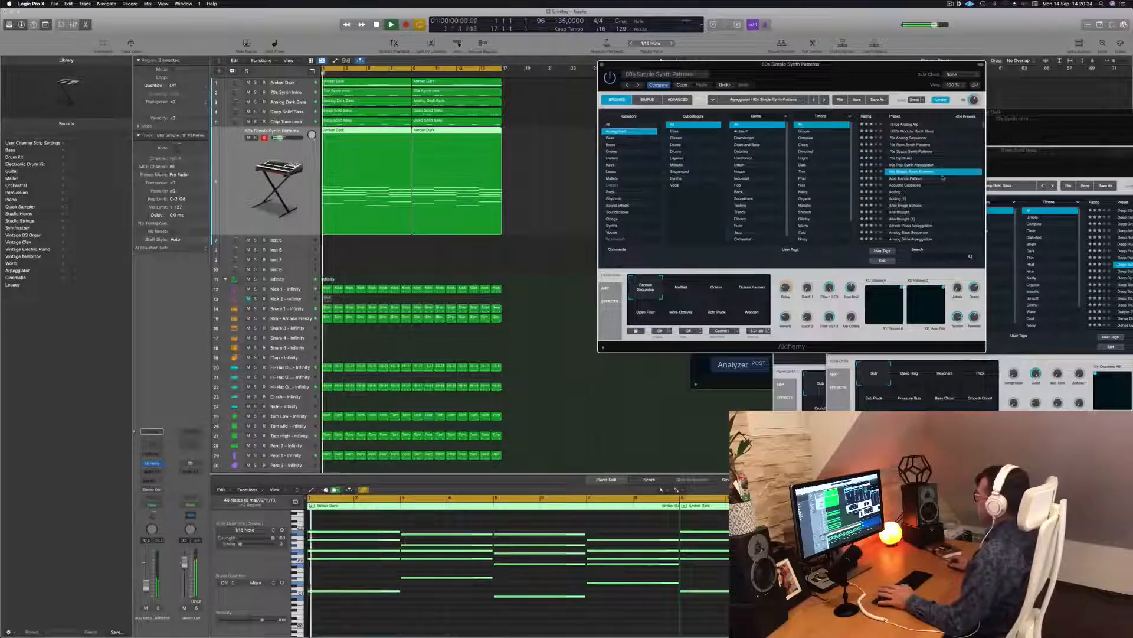
left_click(908, 178)
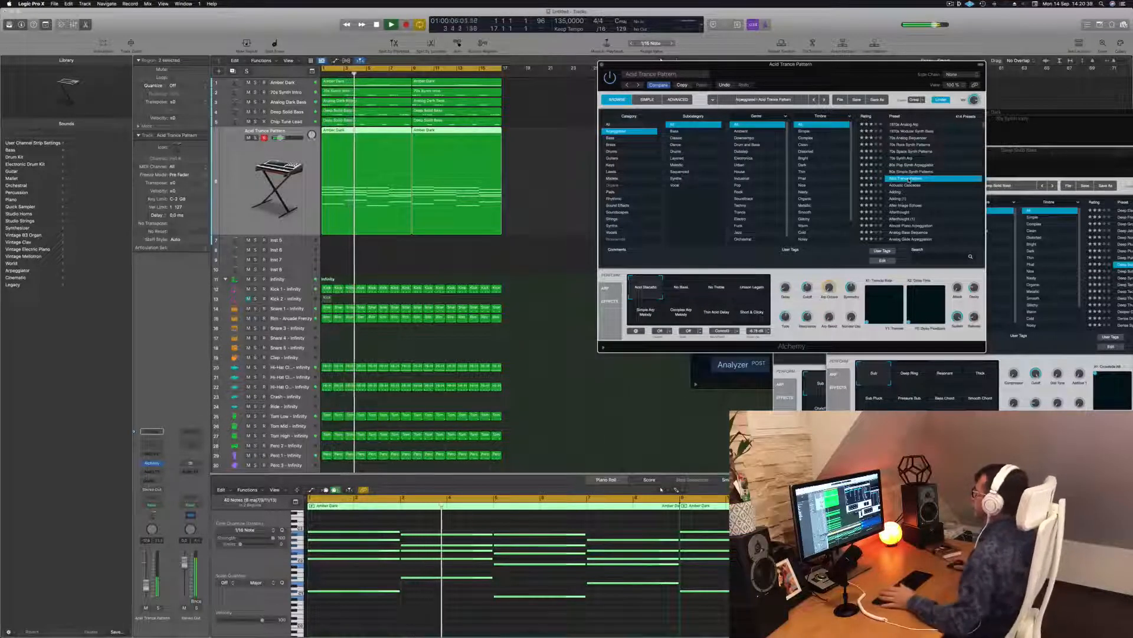
left_click(902, 185)
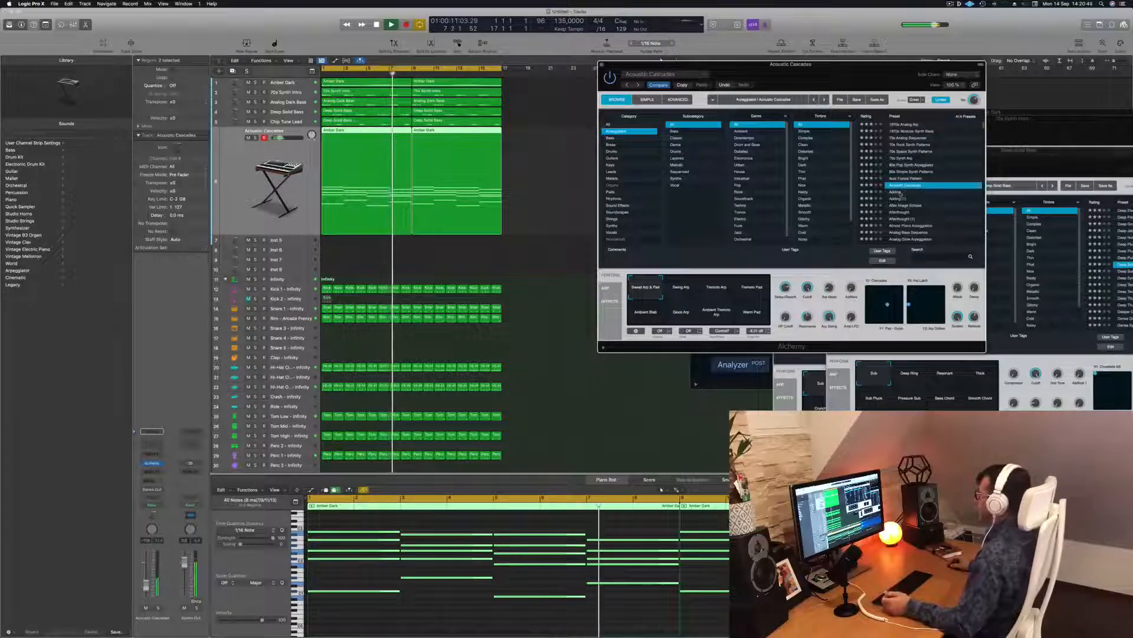
left_click(901, 192)
key("Return")
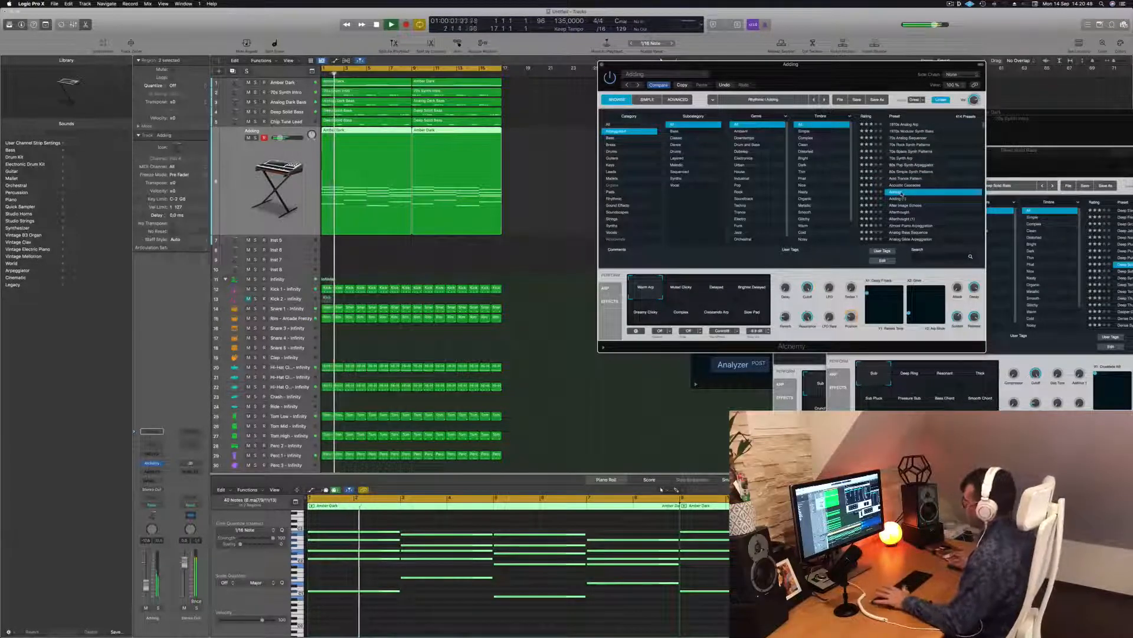
left_click(901, 205)
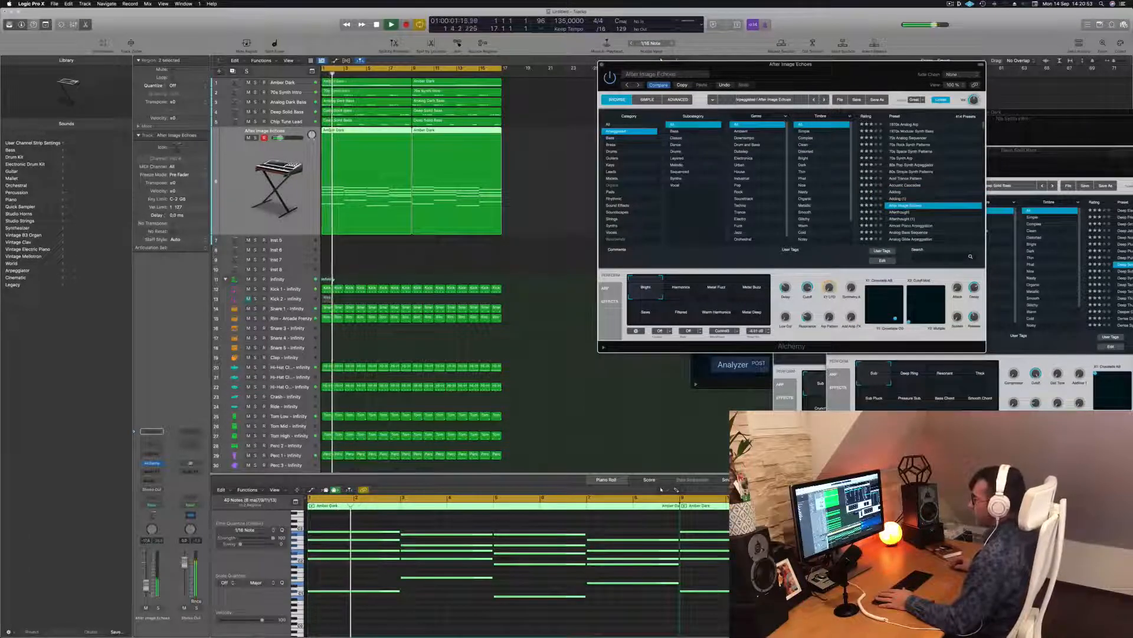
Step: Audition Afterthought through Analog Glide Arpeggiation, settle on Analog Head-Nod, and stop playback
left_click(785, 531)
left_click(899, 212)
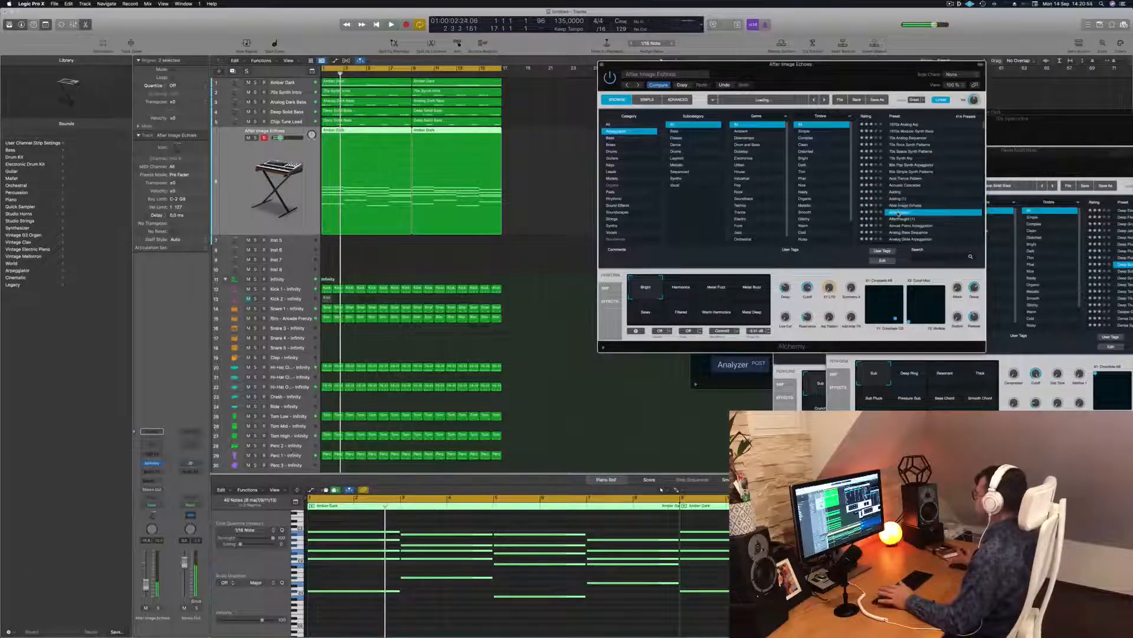
key("space")
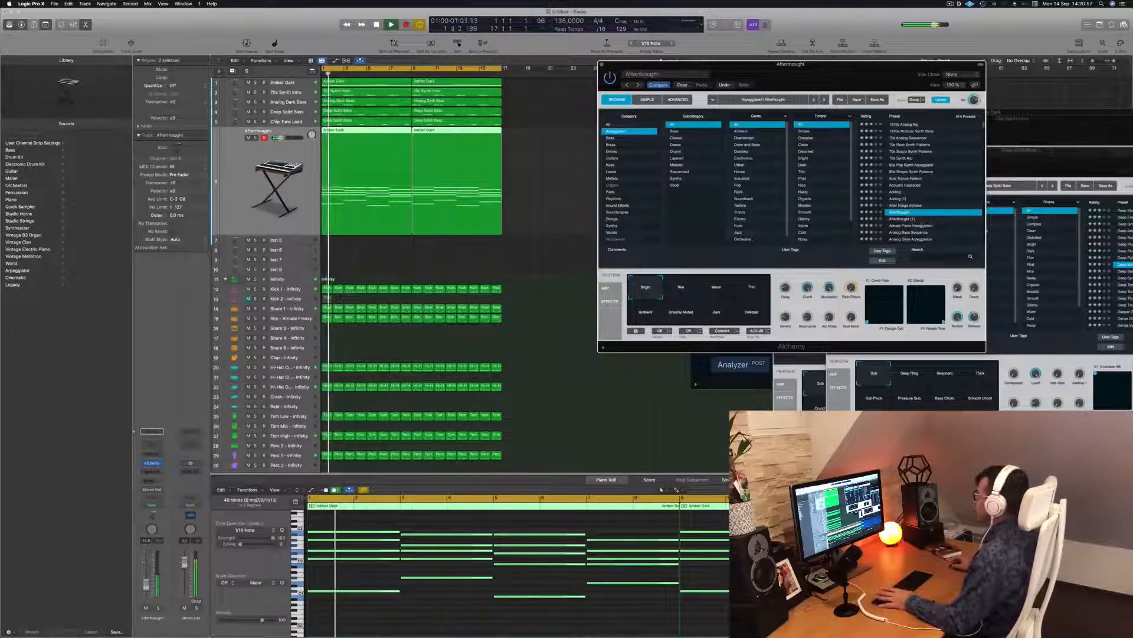
left_click(915, 226)
key("space")
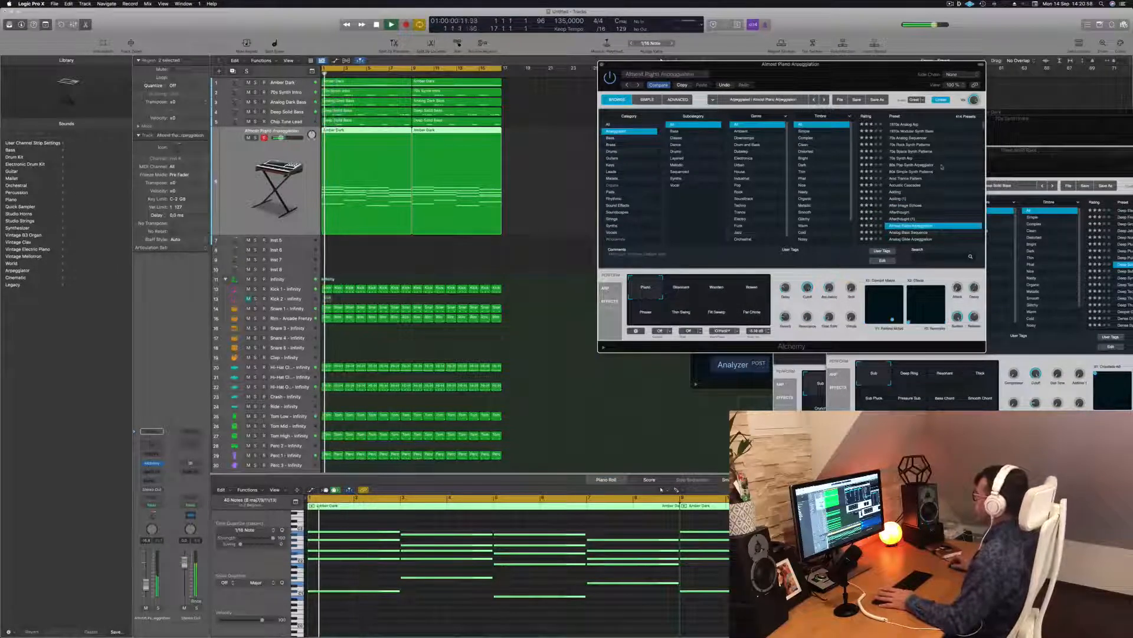
scroll(941, 169, "down", 2)
left_click(906, 199)
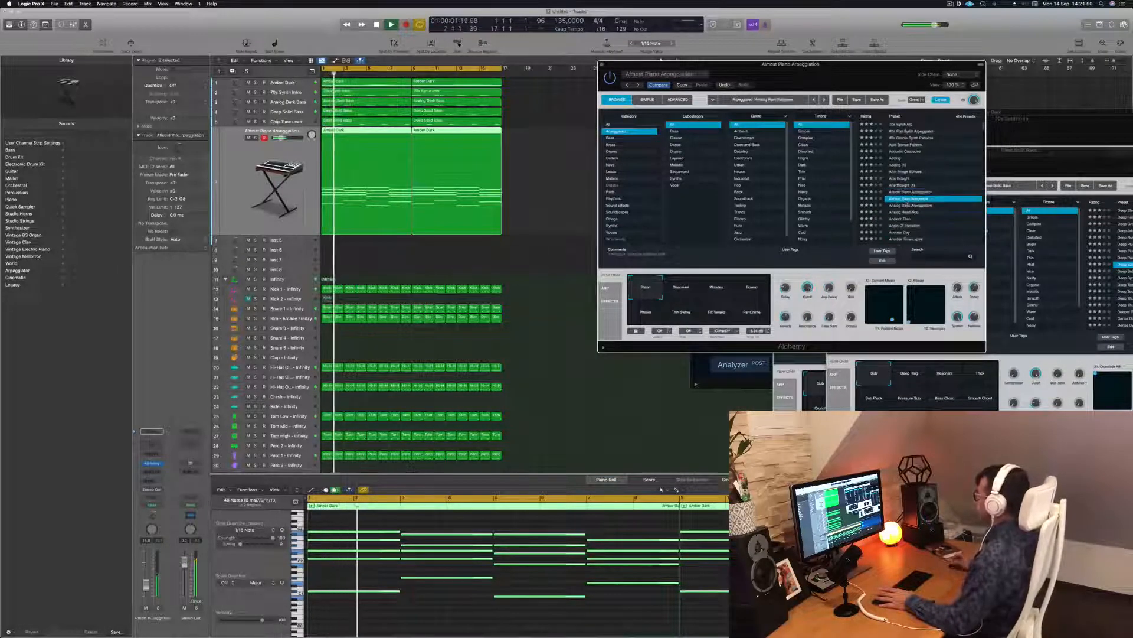
left_click(906, 205)
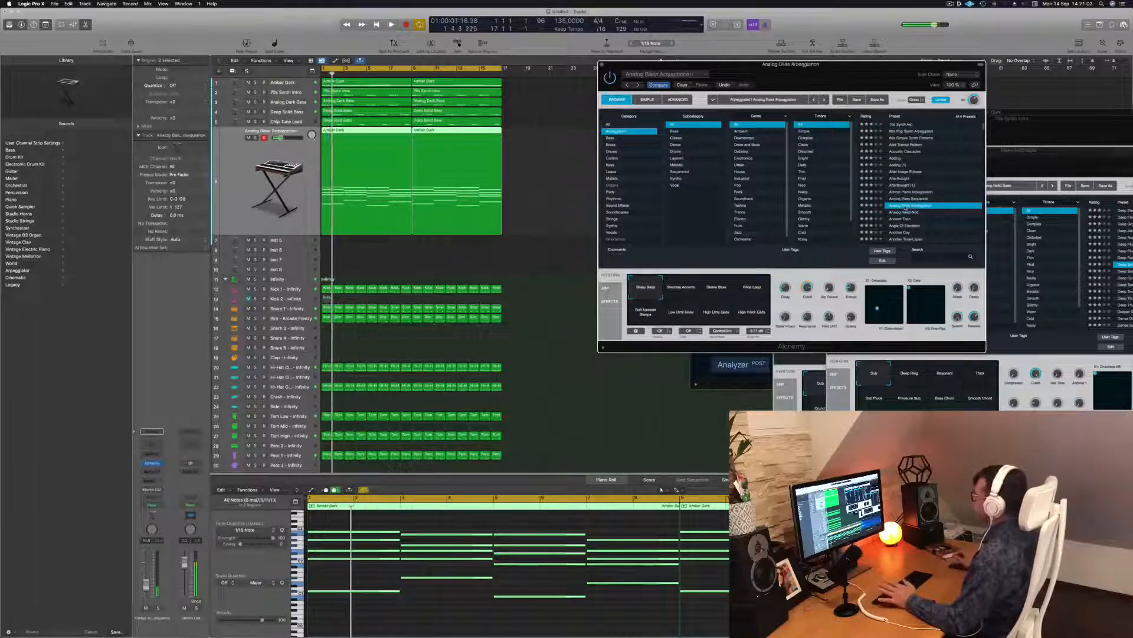
left_click(901, 212)
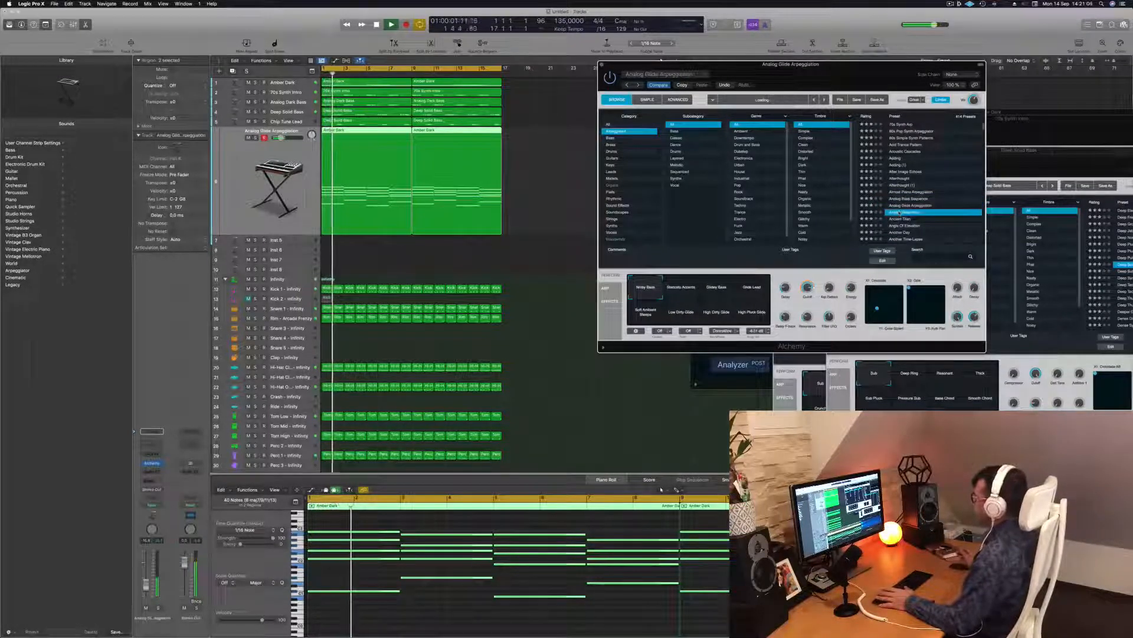
key("space")
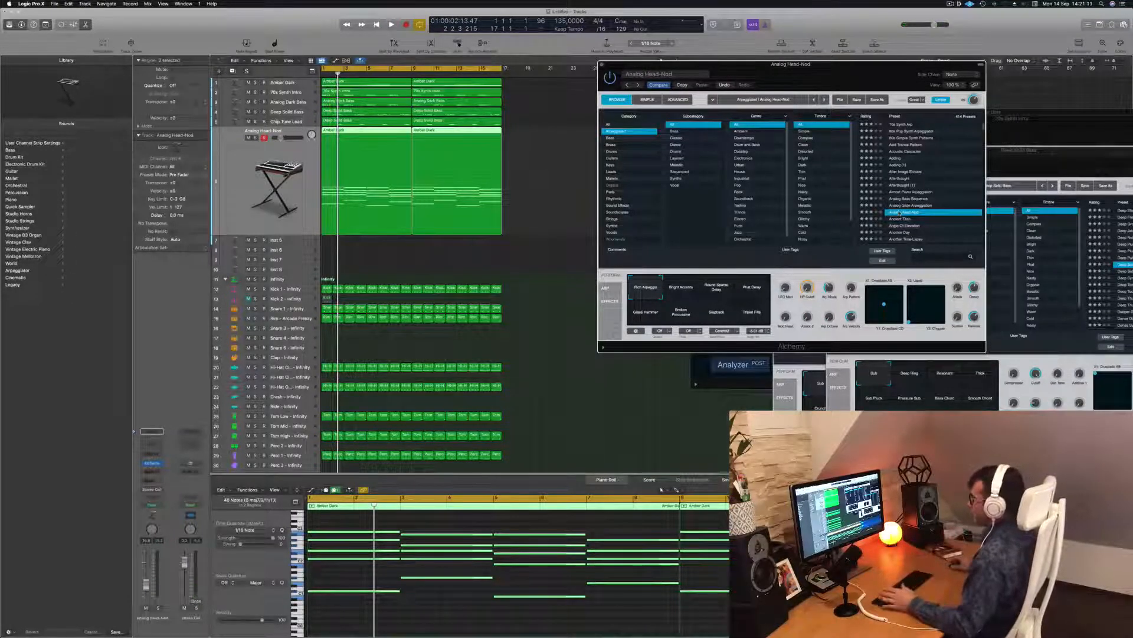
Step: Reposition the Alchemy window, play from bar 1, and raise the Analog Head-Nod volume slightly
left_click_drag(847, 78, 824, 76)
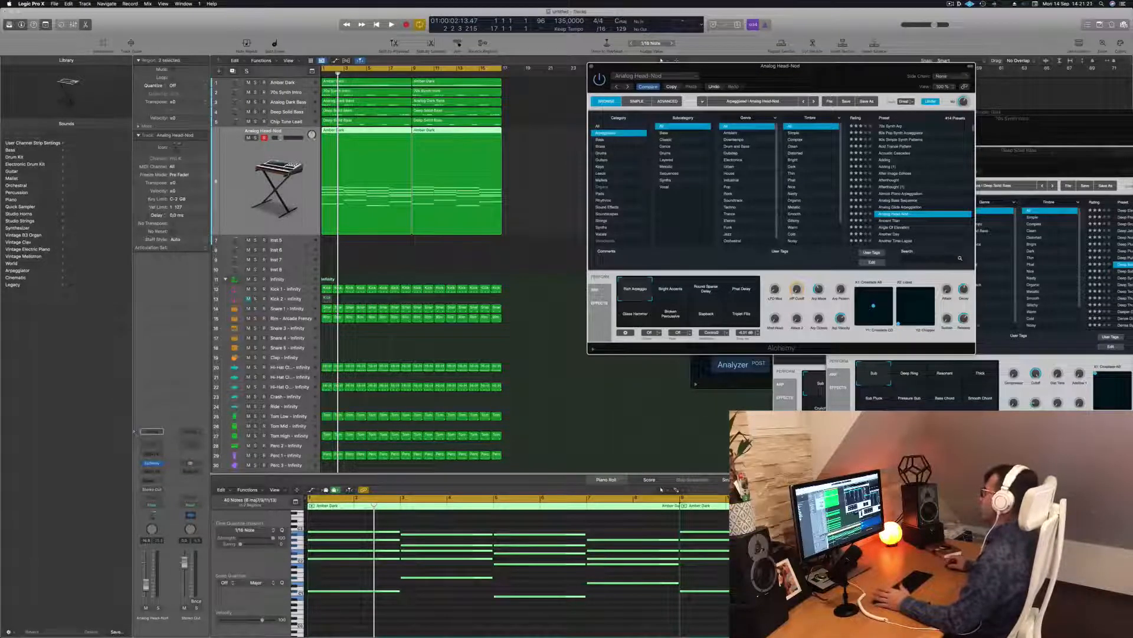
left_click_drag(840, 68, 898, 67)
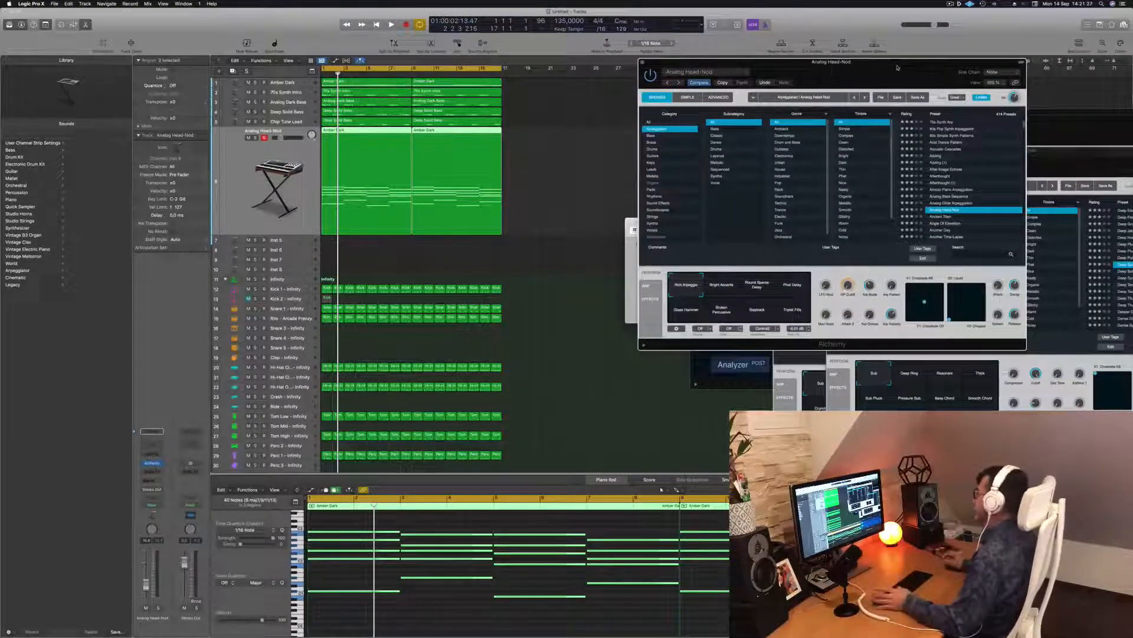
left_click_drag(896, 70, 828, 66)
key("space")
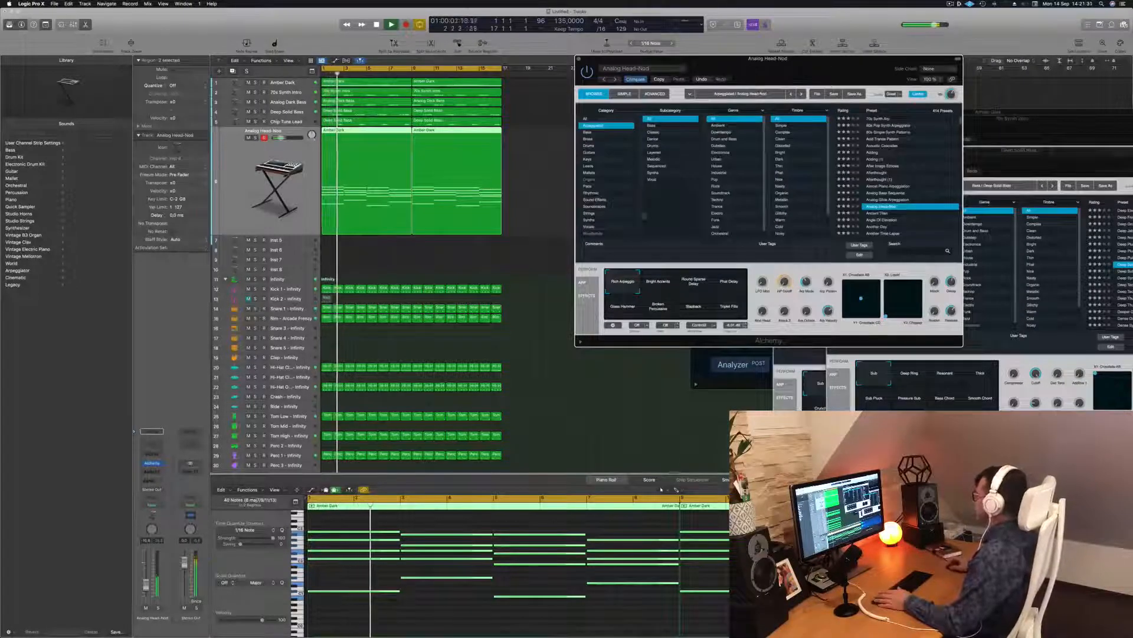
key("Return")
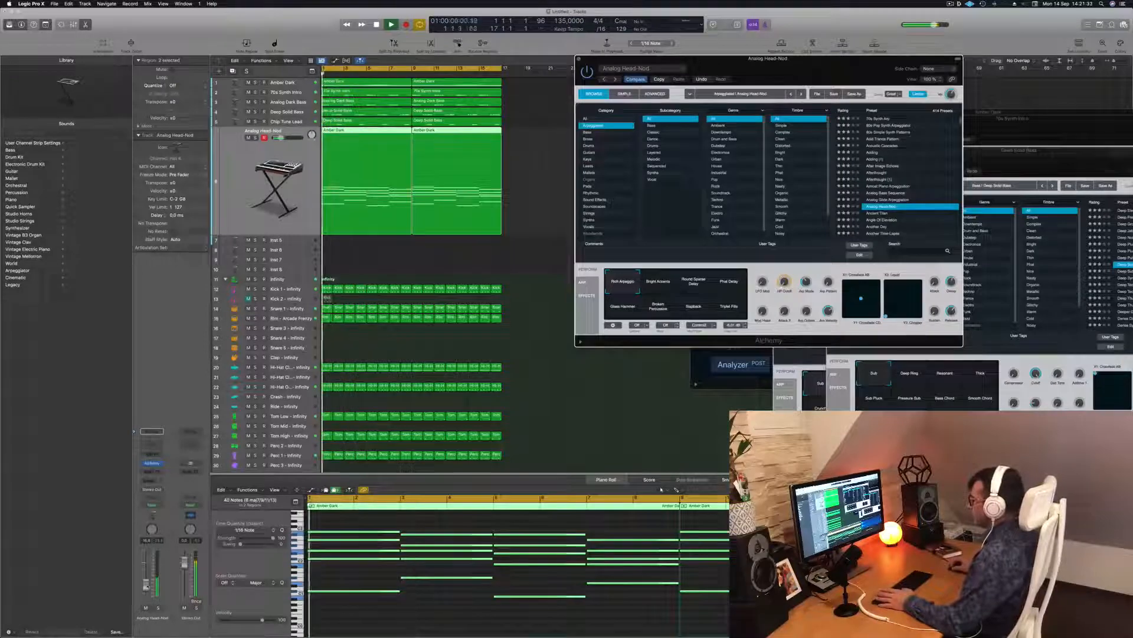
left_click_drag(145, 585, 145, 581)
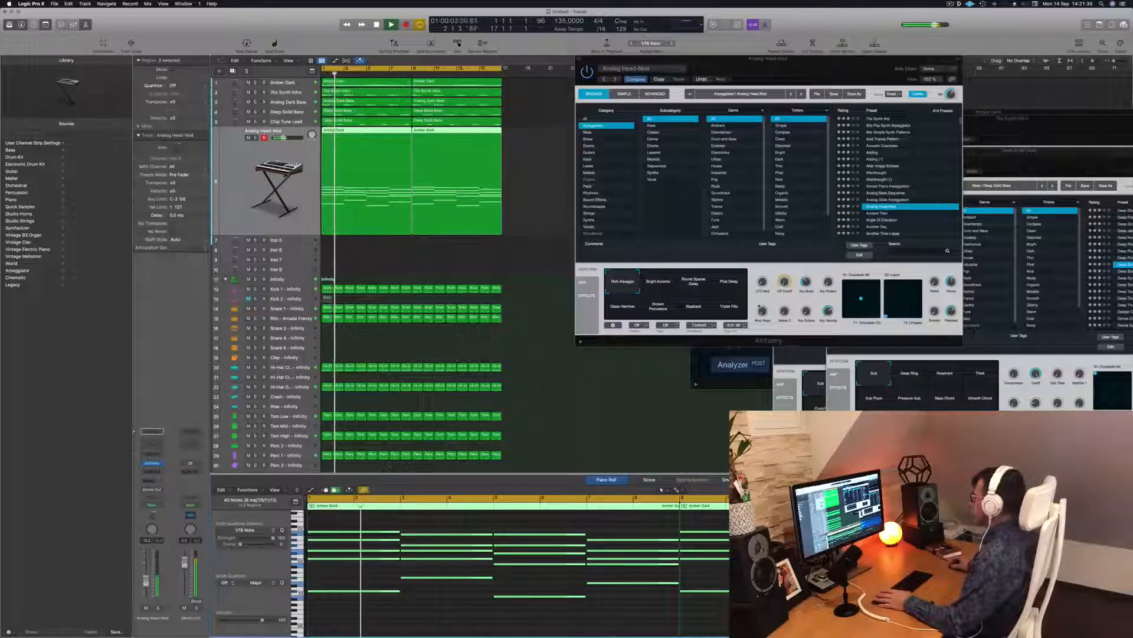
Step: Try Round Sparse Delay, Phat Delay, Glass Hammer, Broken Percussive, Slapback and Triple Fills, ending on Rich Arpeggio
left_click(660, 285)
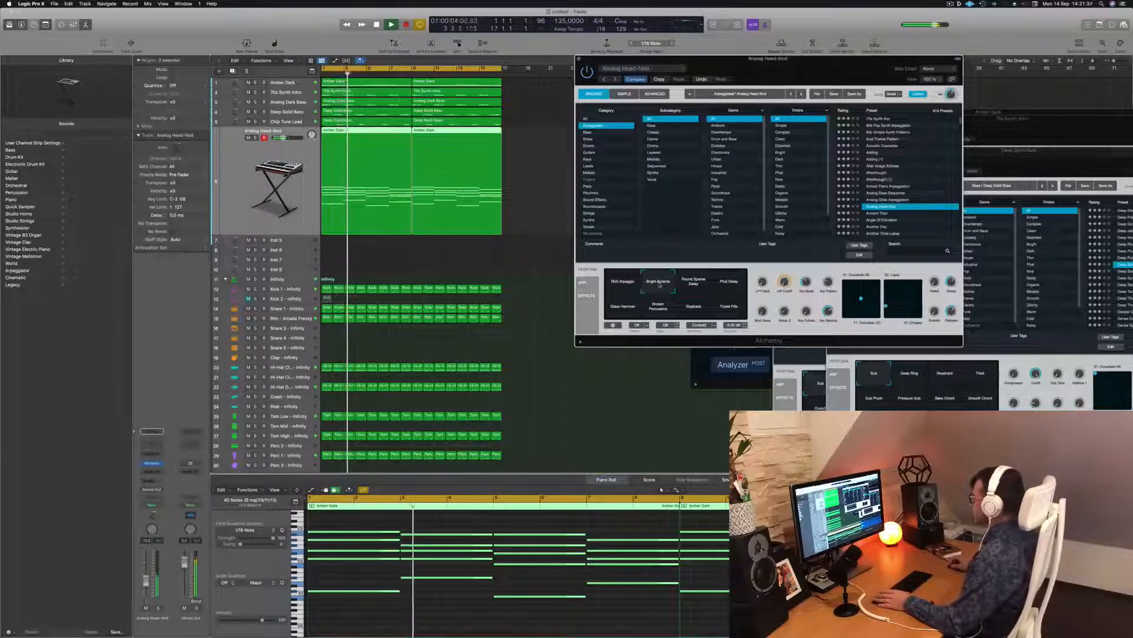
left_click(694, 284)
left_click(723, 287)
key("Return")
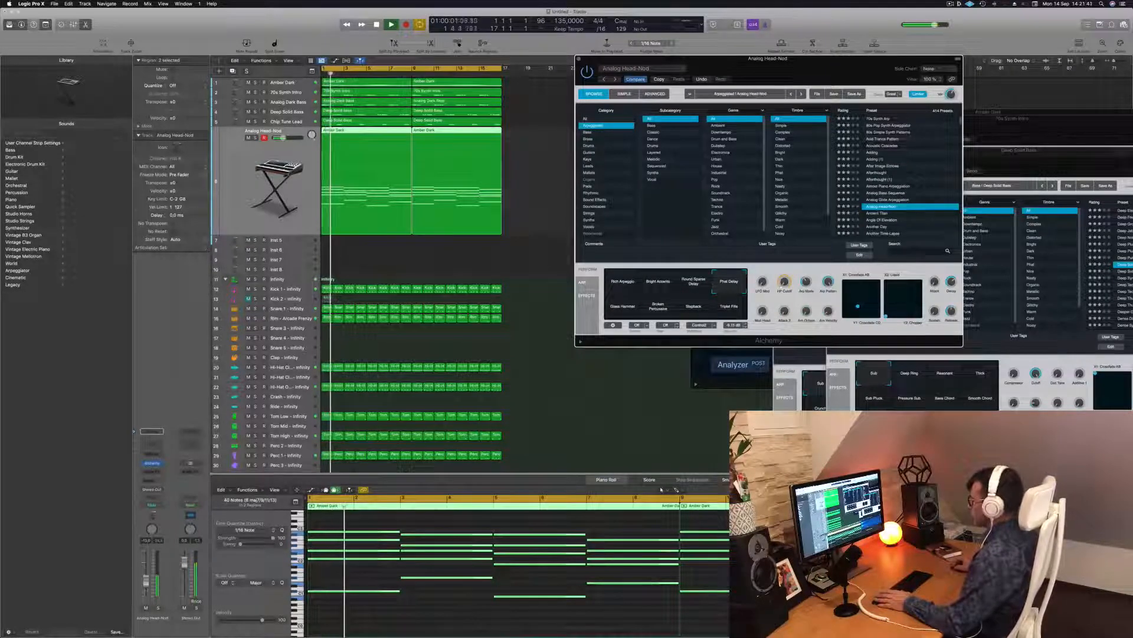
left_click(661, 489)
left_click(622, 305)
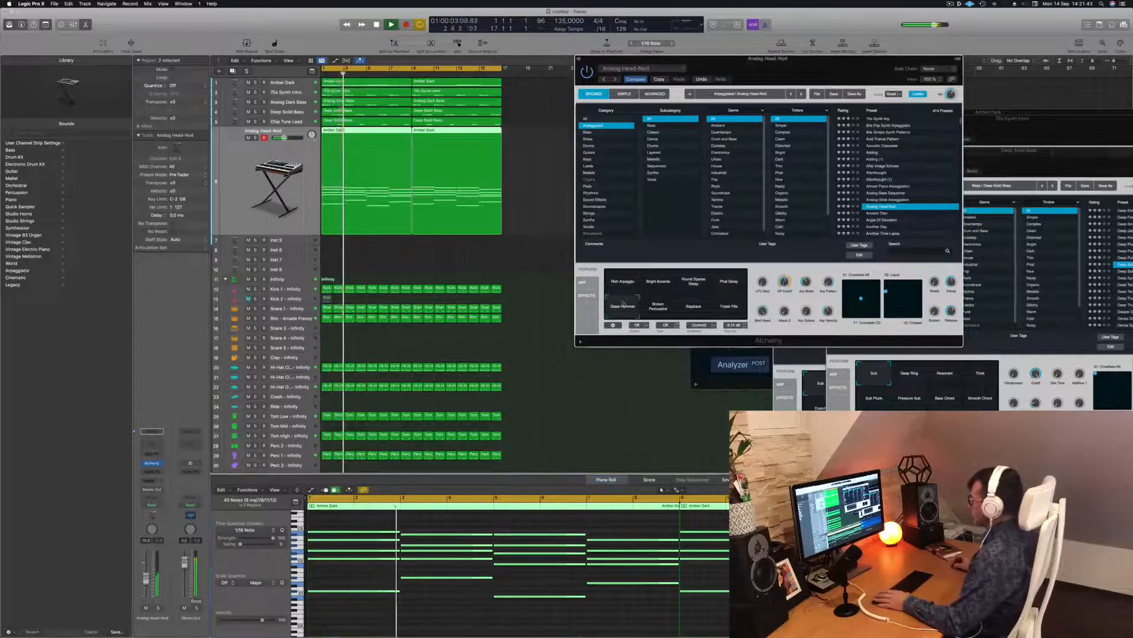
left_click(658, 310)
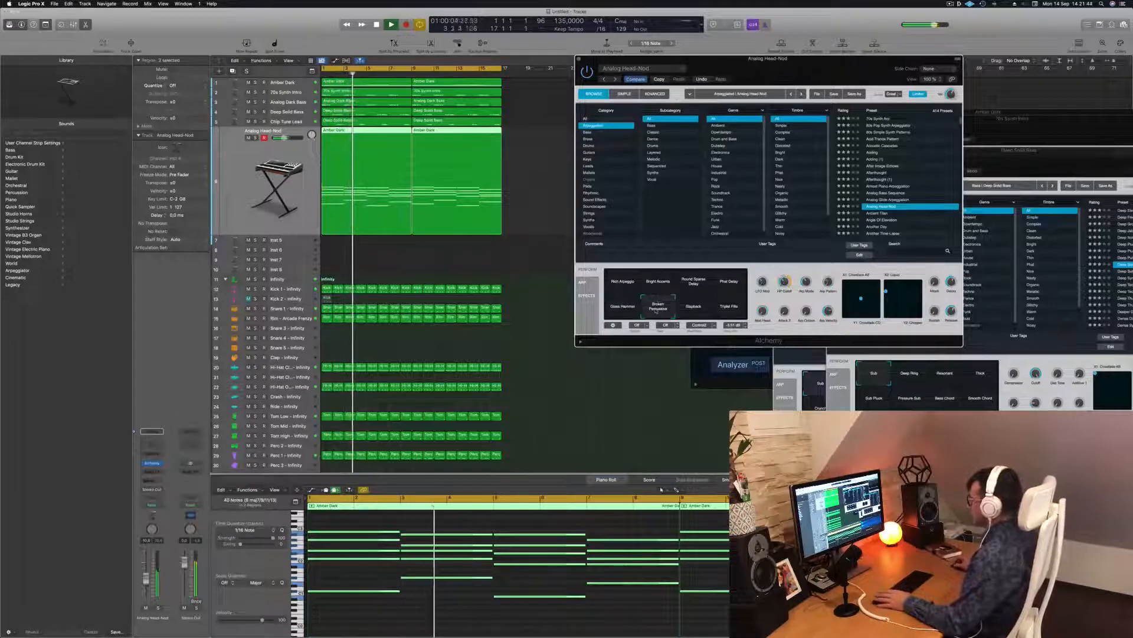
left_click(695, 309)
left_click(729, 307)
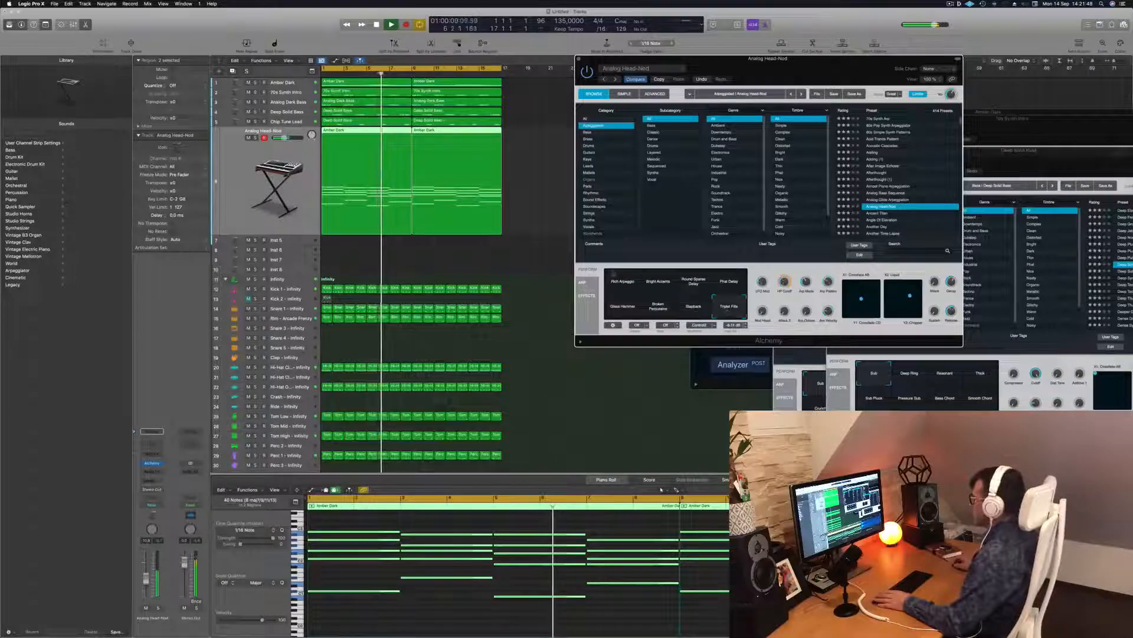
left_click(622, 286)
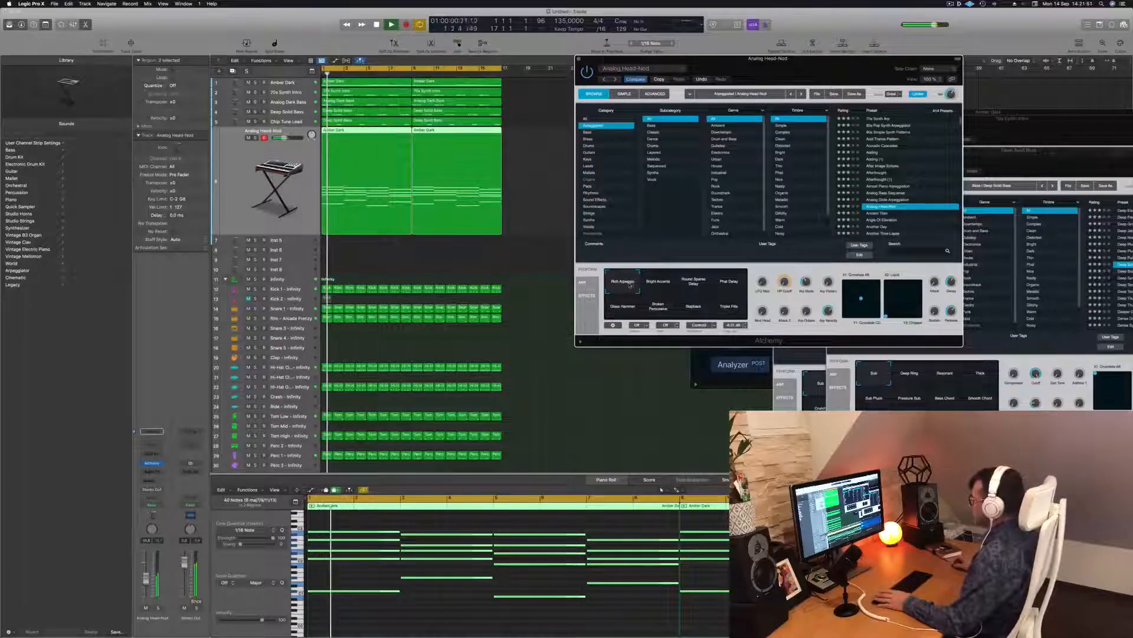
Step: Lower the Analog Head-Nod volume slightly and insert a Channel EQ on its channel
left_click_drag(827, 60, 732, 51)
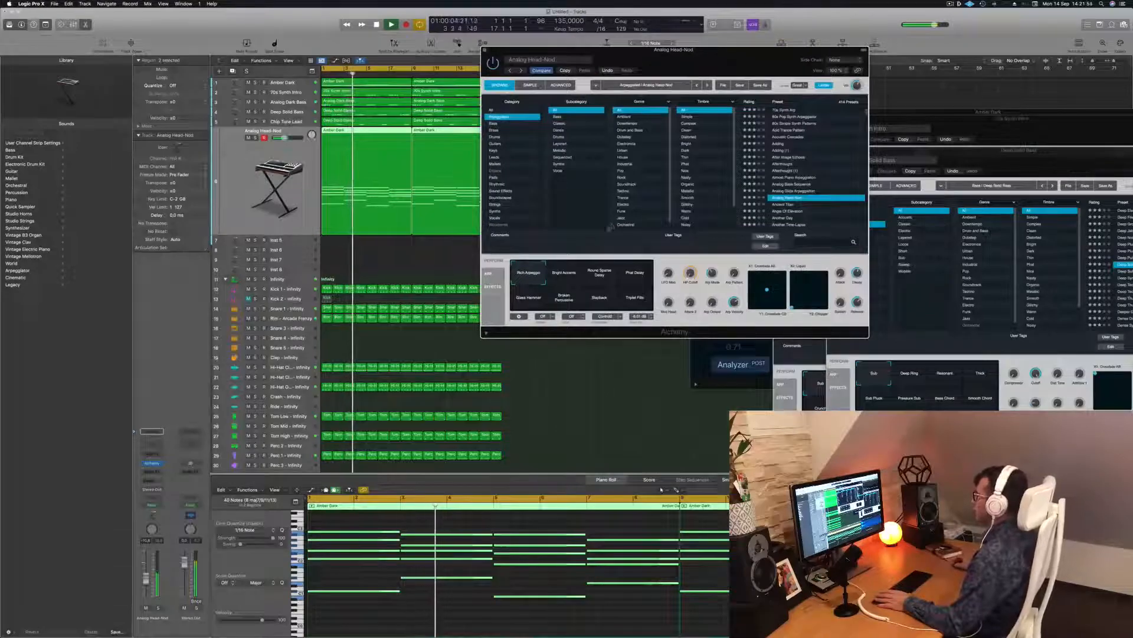
key("Return")
left_click_drag(146, 578, 148, 585)
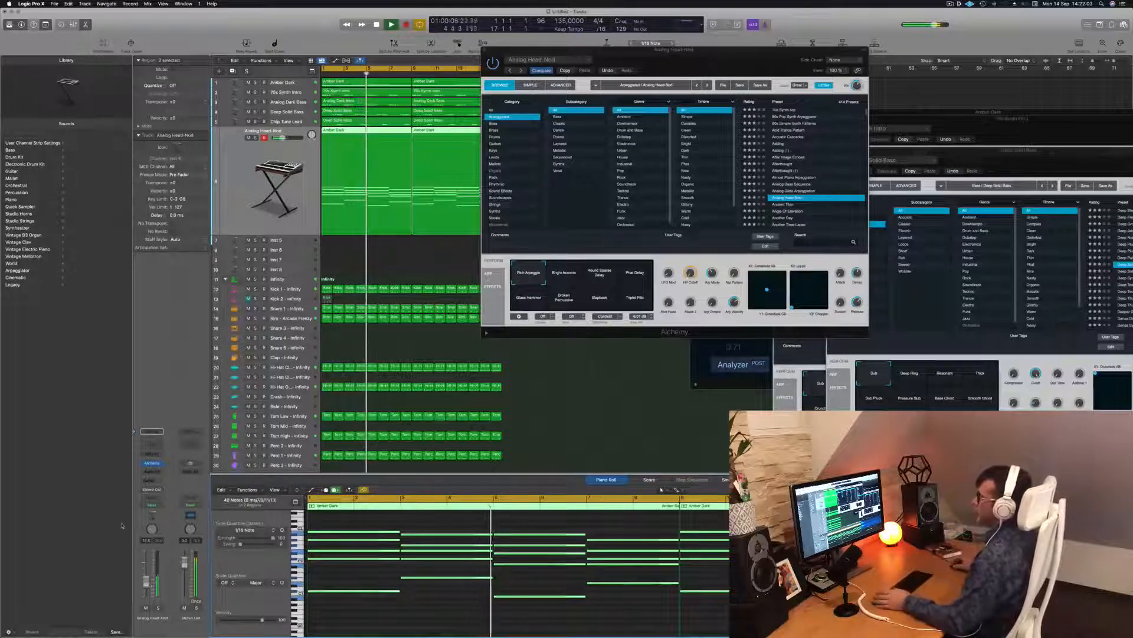
left_click(152, 443)
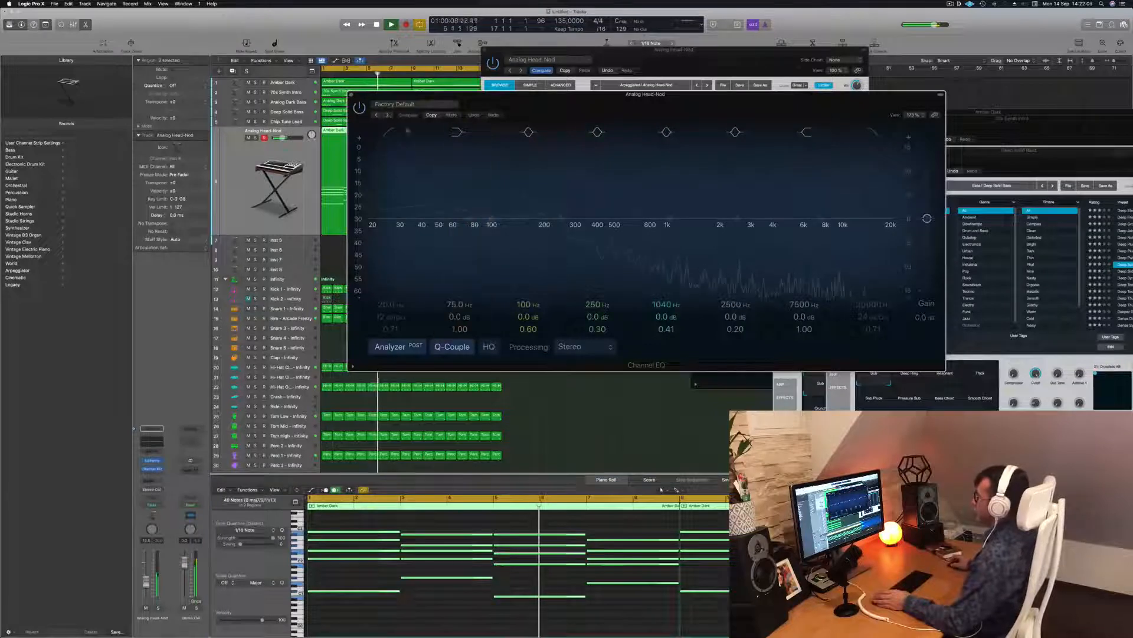
Step: Set a 120 Hz, 12 dB/Oct low cut in the Channel EQ and close its window
left_click_drag(378, 220, 523, 193)
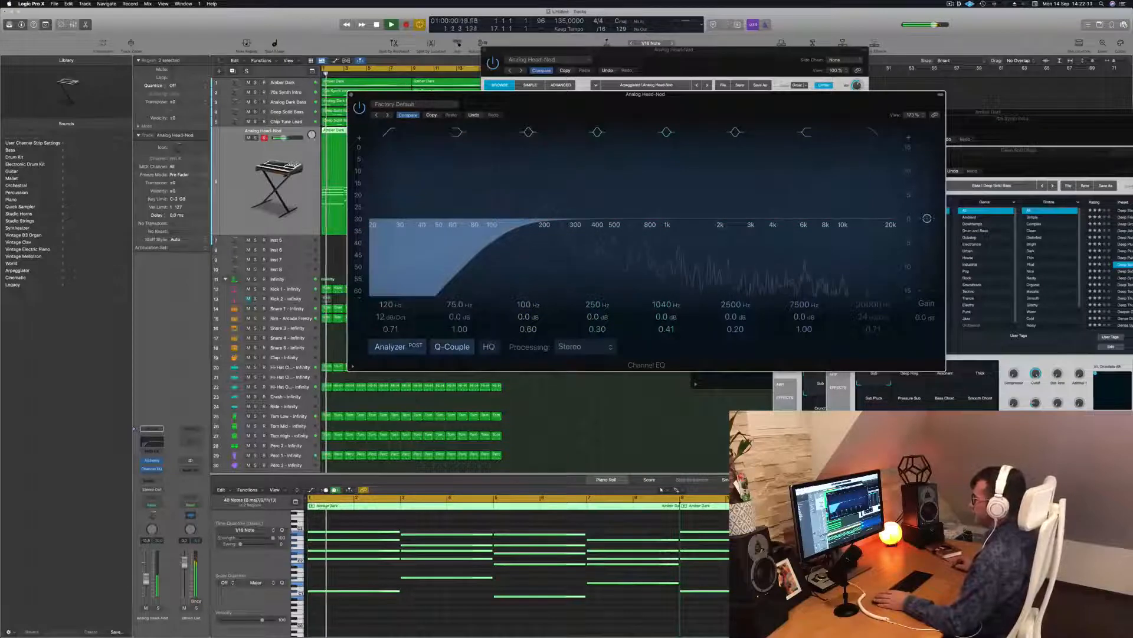
left_click(146, 581)
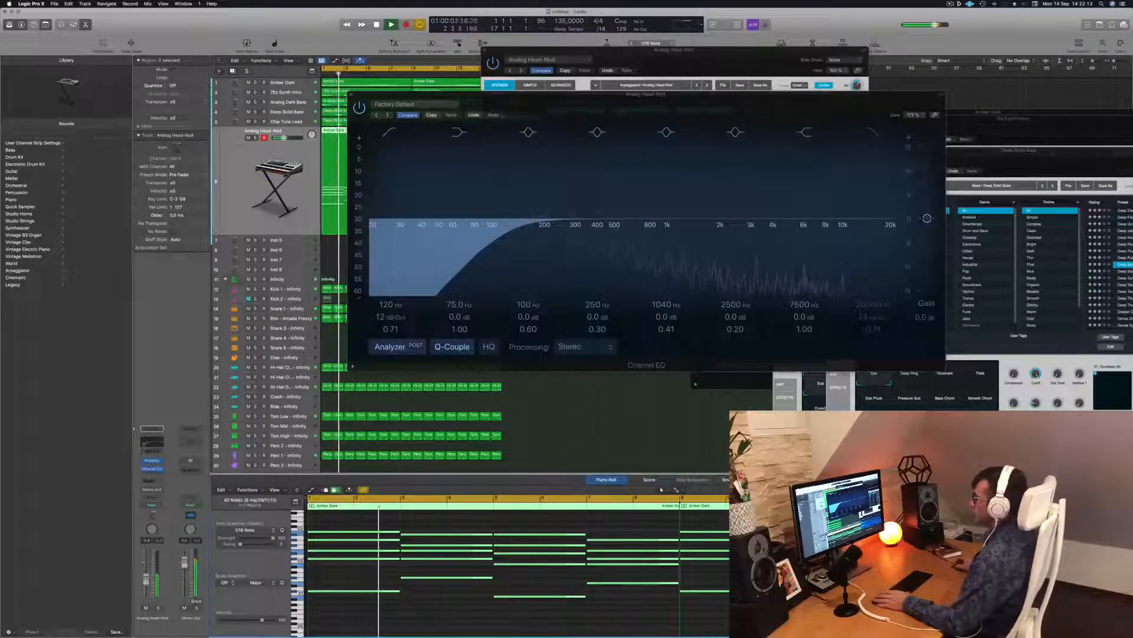
left_click_drag(459, 95, 436, 95)
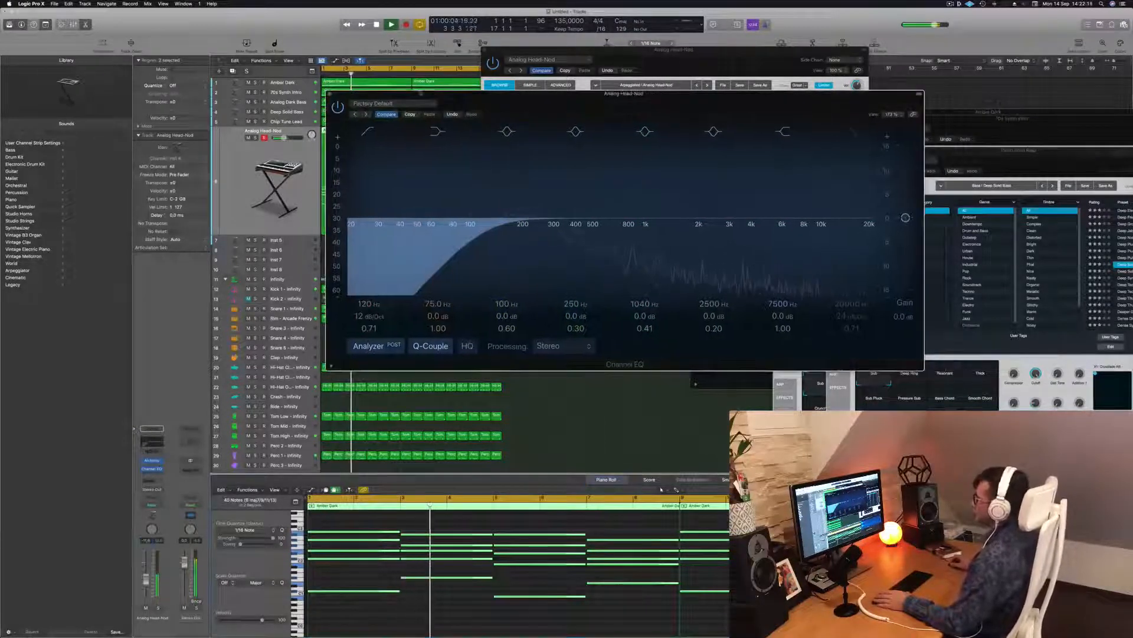
left_click(330, 94)
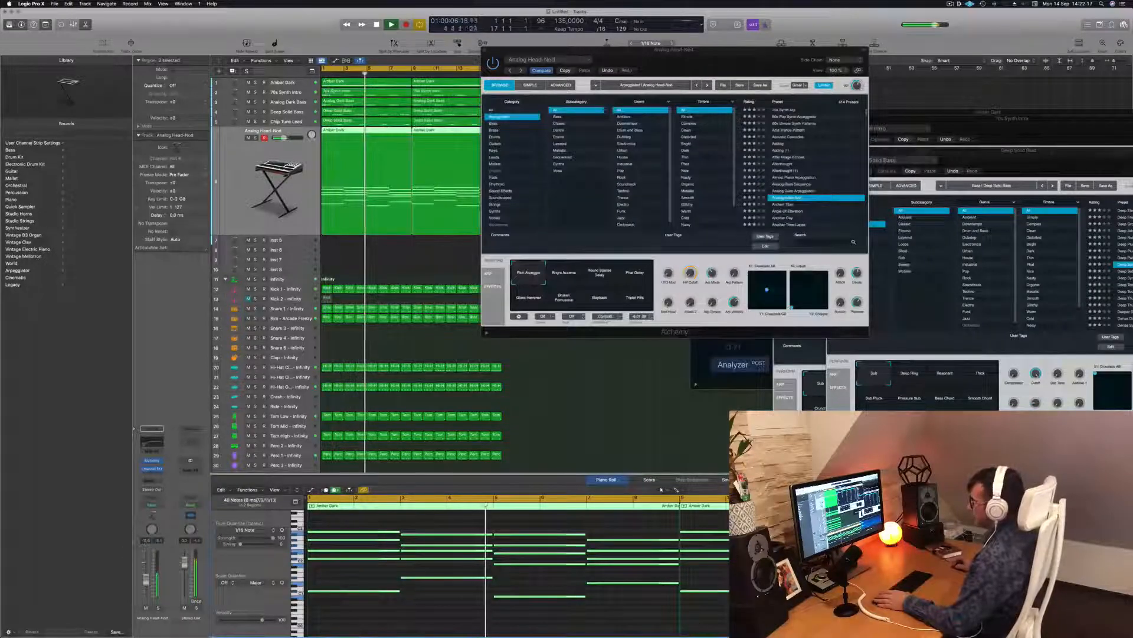
Step: Mute and unmute Analog Head-Nod to compare, then close the Alchemy window and deselect regions
left_click(146, 608)
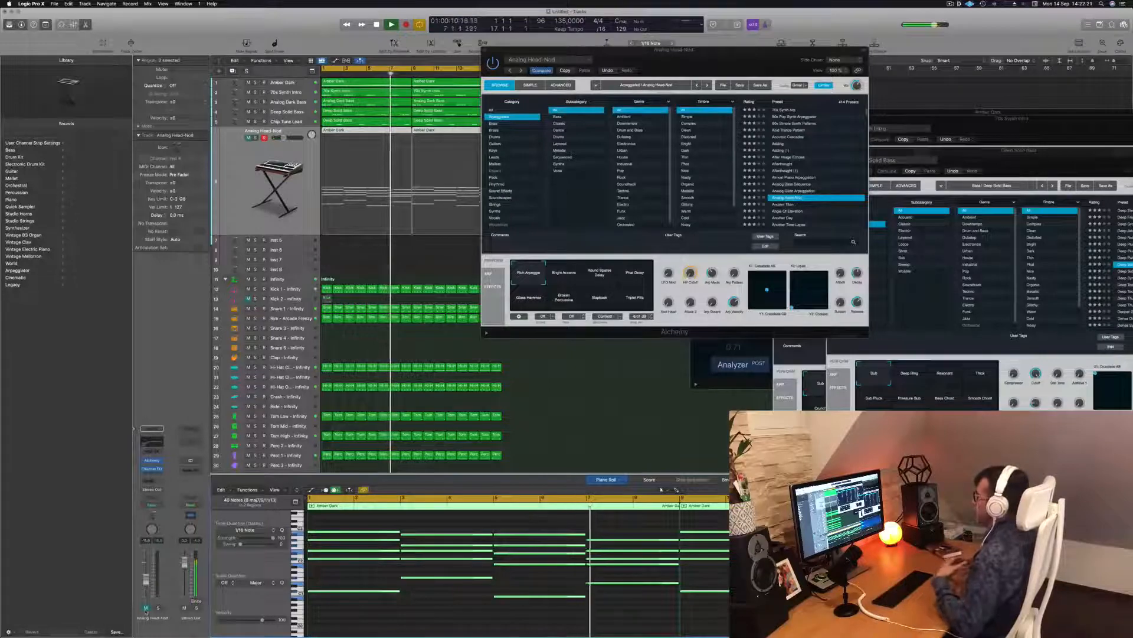
left_click(146, 608)
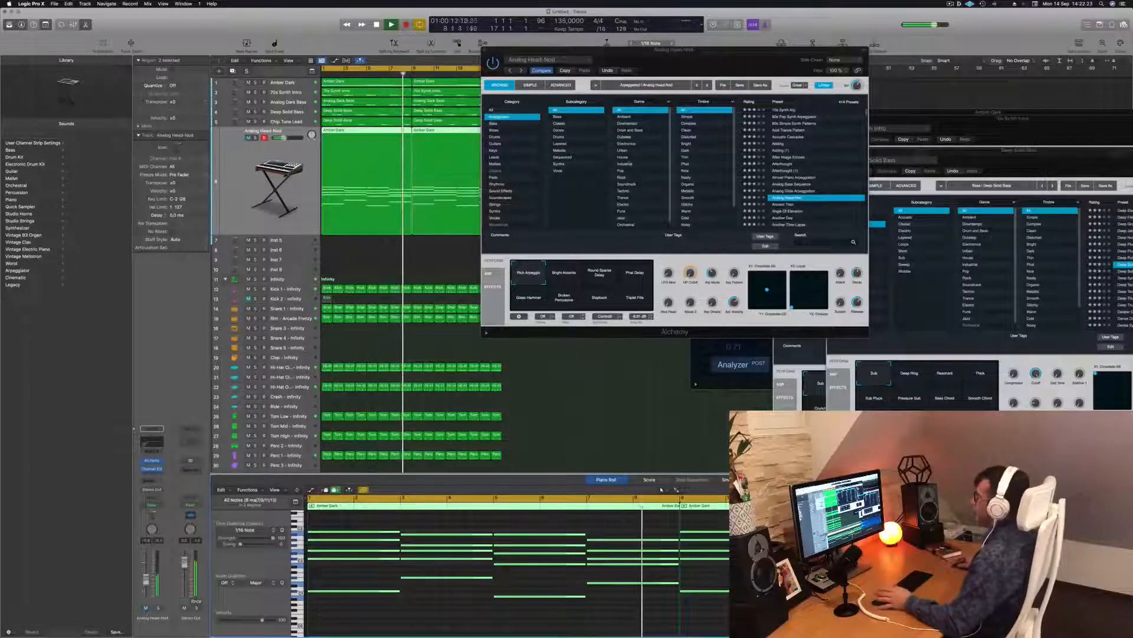
left_click_drag(673, 50, 715, 68)
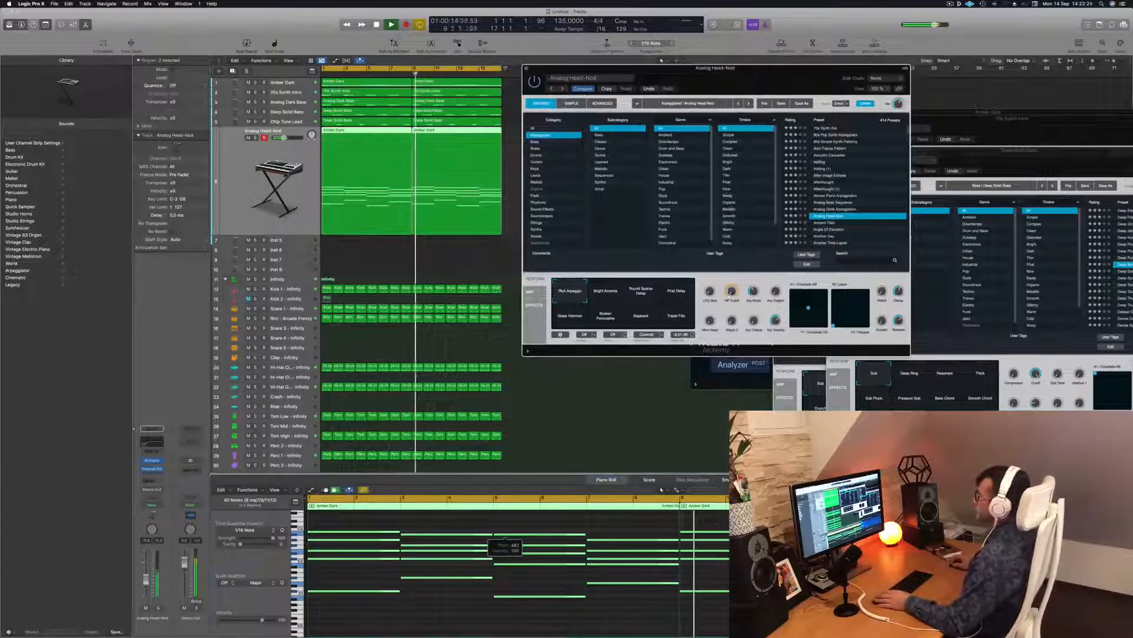
left_click(527, 68)
left_click(558, 229)
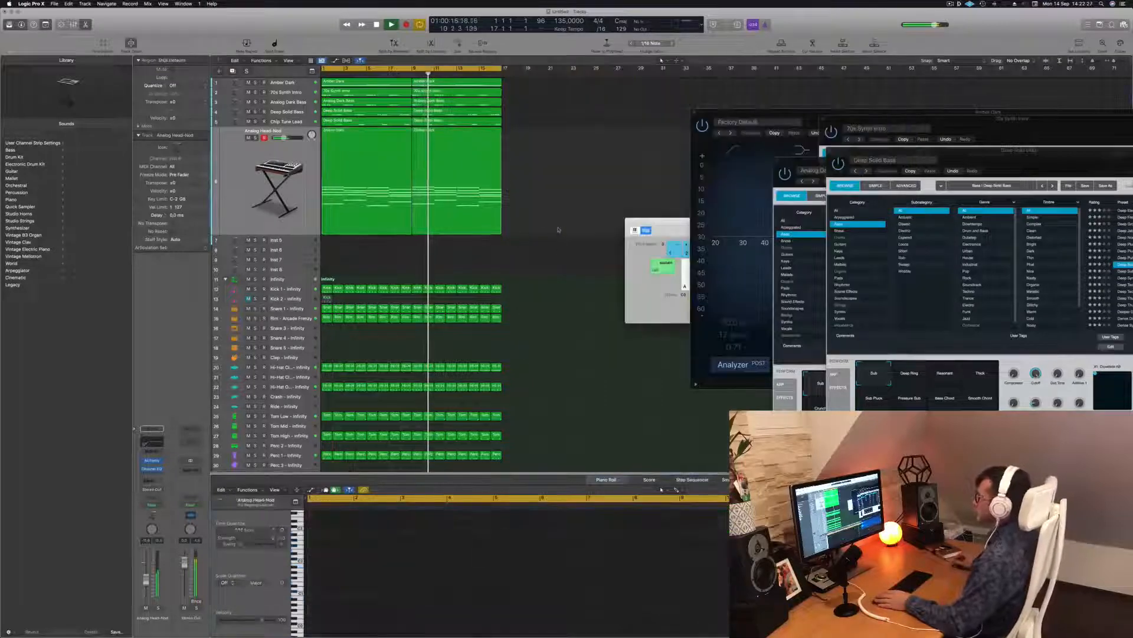
Step: Option-drag both Amber Dark regions down onto the Inst 5 track and play from bar 1
scroll(568, 187, "up", 2)
scroll(589, 186, "down", 2)
left_click_drag(494, 154, 384, 183)
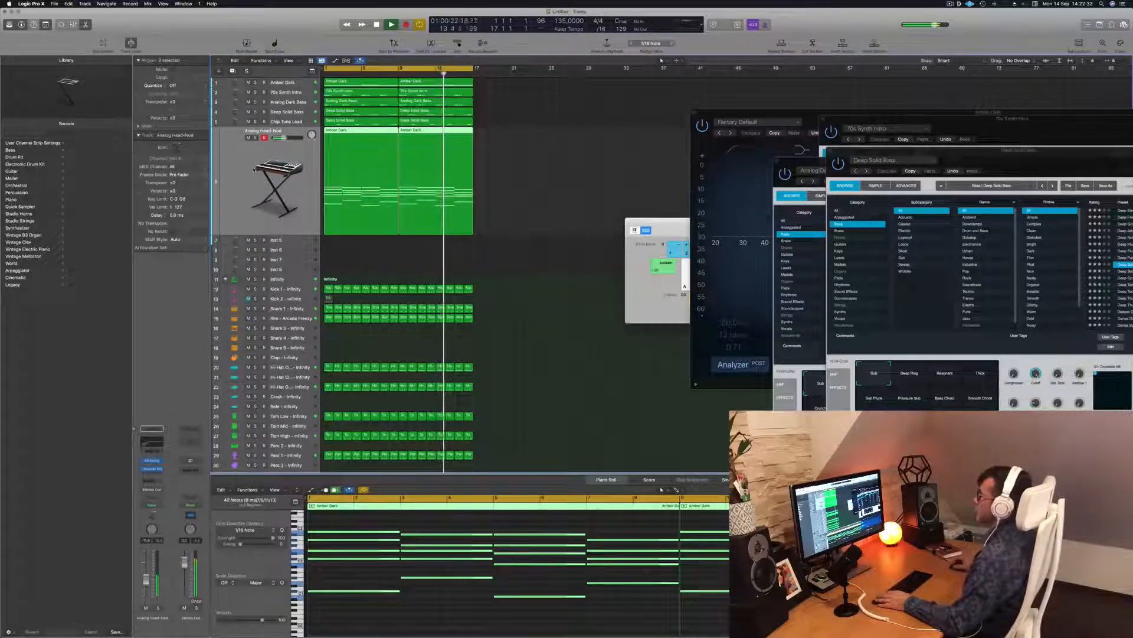
scroll(507, 186, "up", 2)
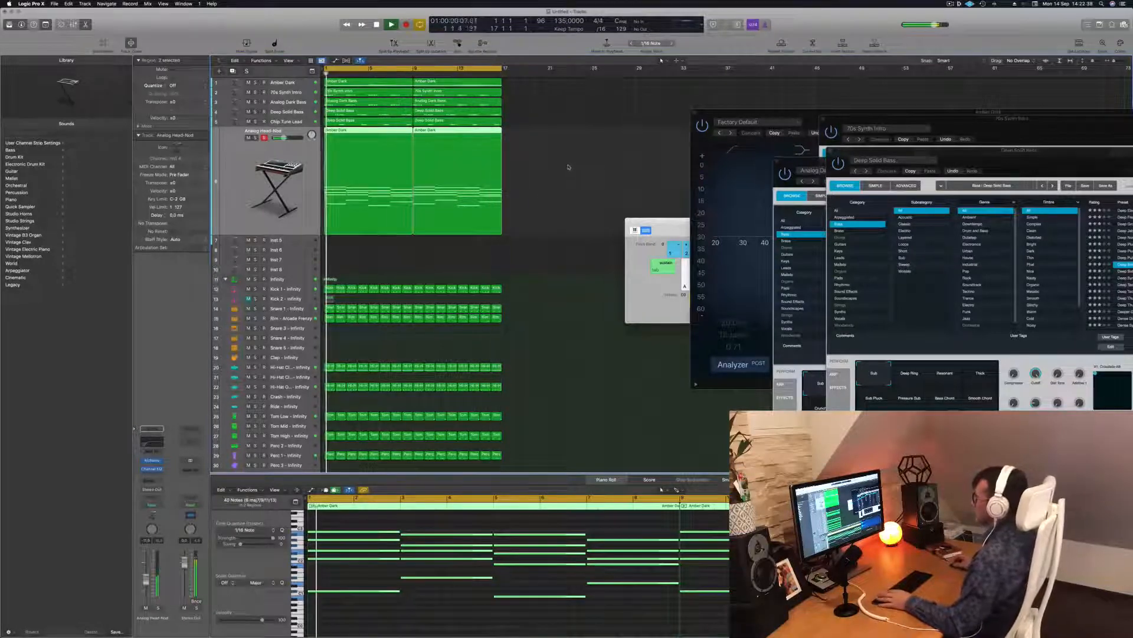
key("space")
left_click_drag(347, 130, 345, 248)
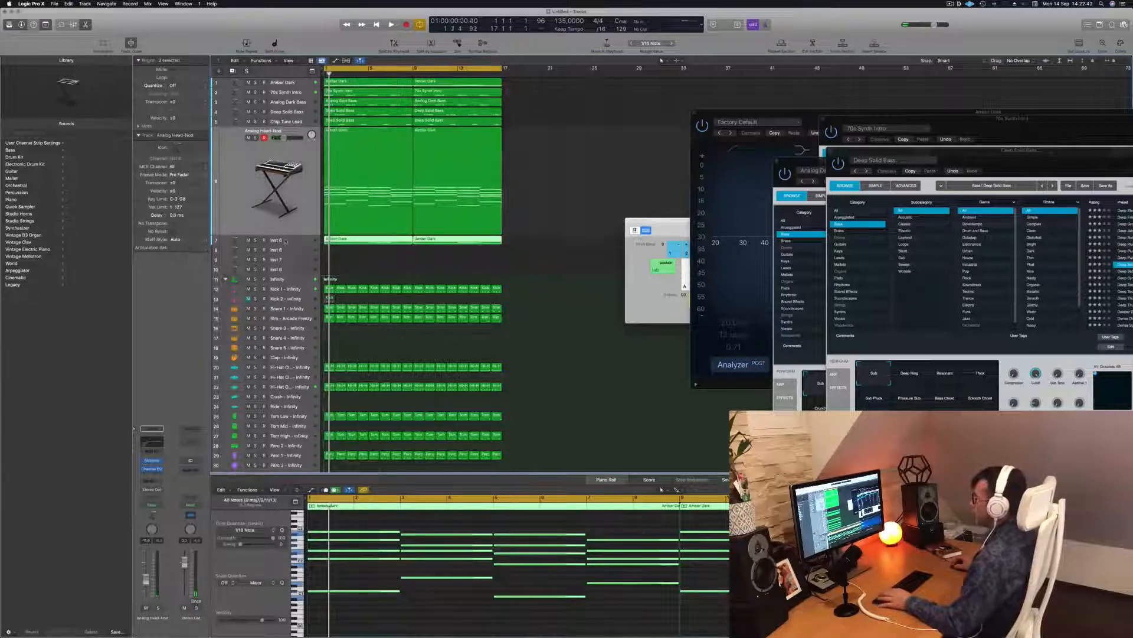
key("space")
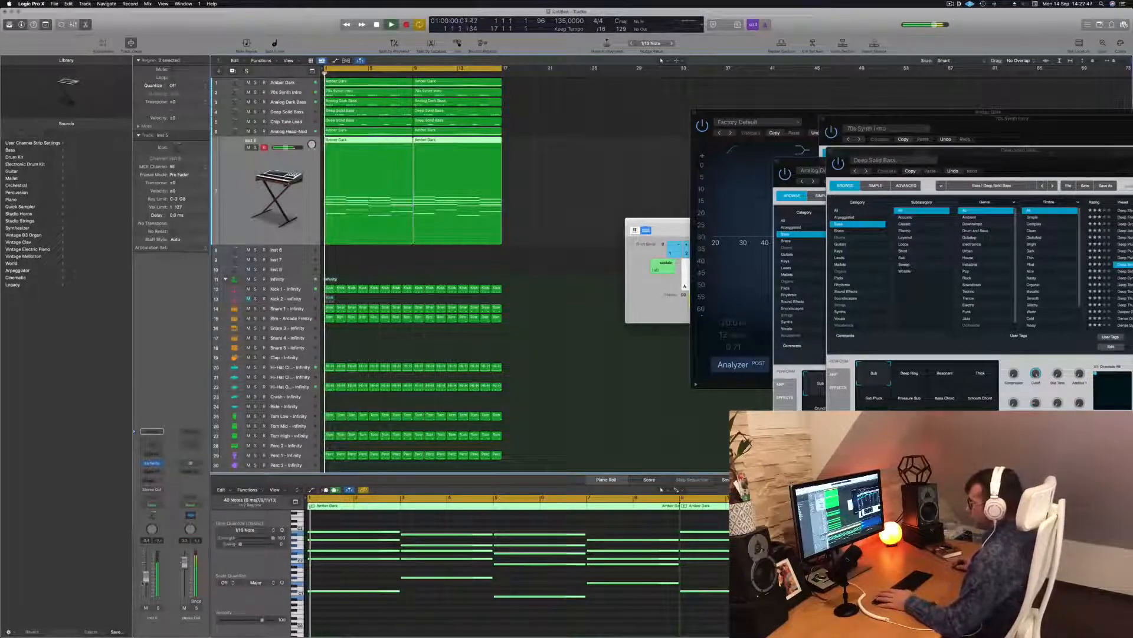
Step: Select all 40 notes in the Piano Roll and shorten them into staccato notes
scroll(385, 556, "down", 3)
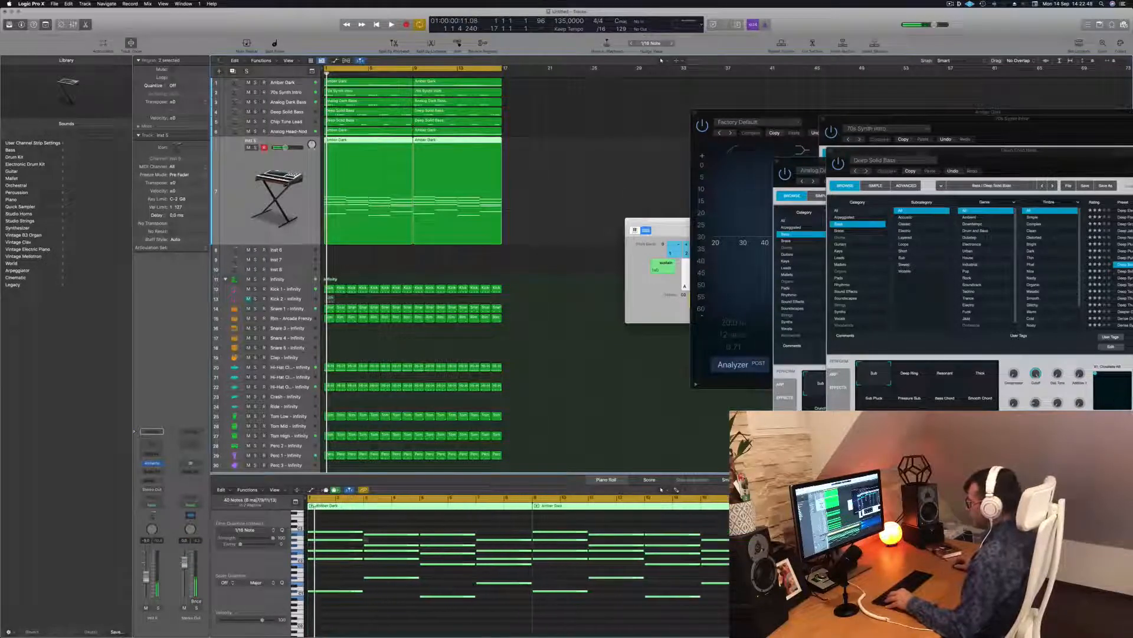
left_click(435, 514)
key("super+a")
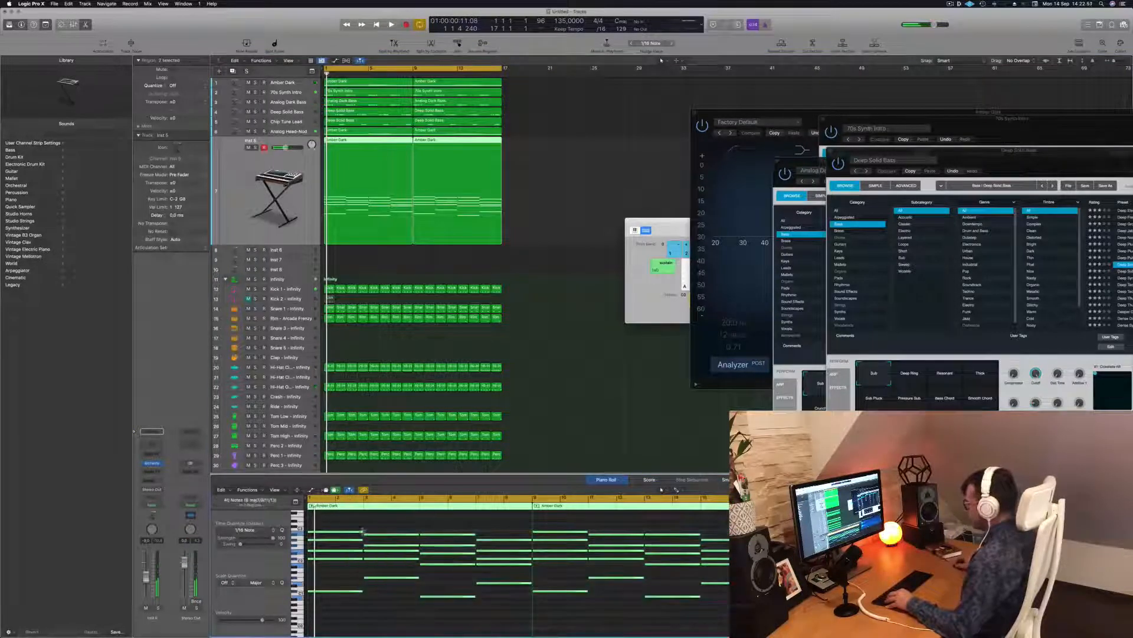
left_click_drag(362, 531, 313, 532)
key("space")
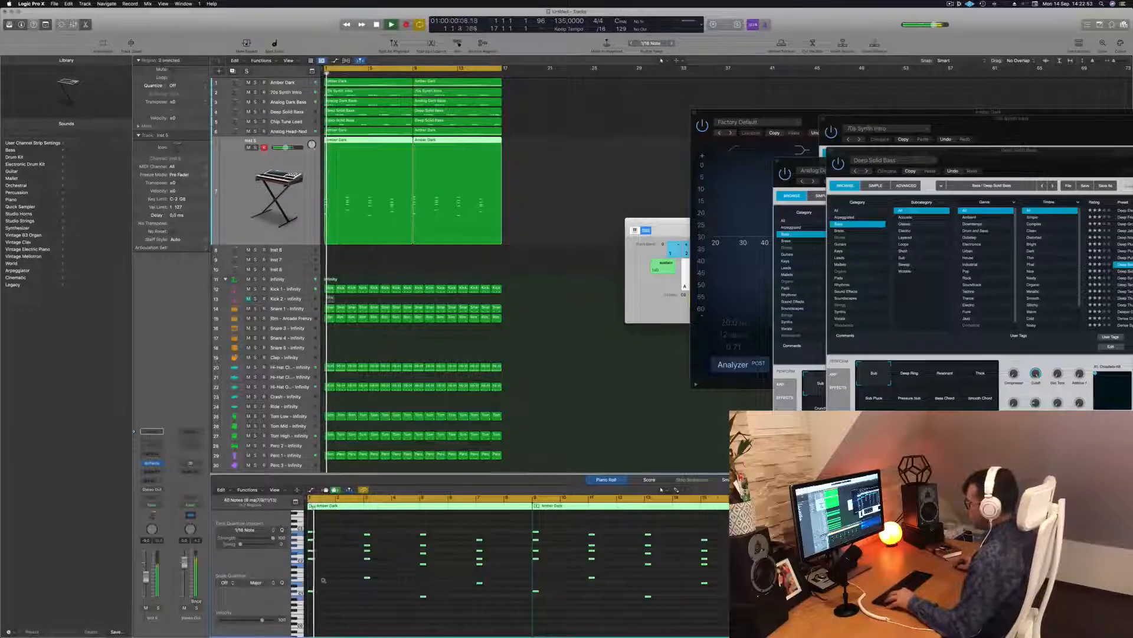
scroll(354, 581, "up", 3)
key("space")
scroll(354, 581, "up", 5)
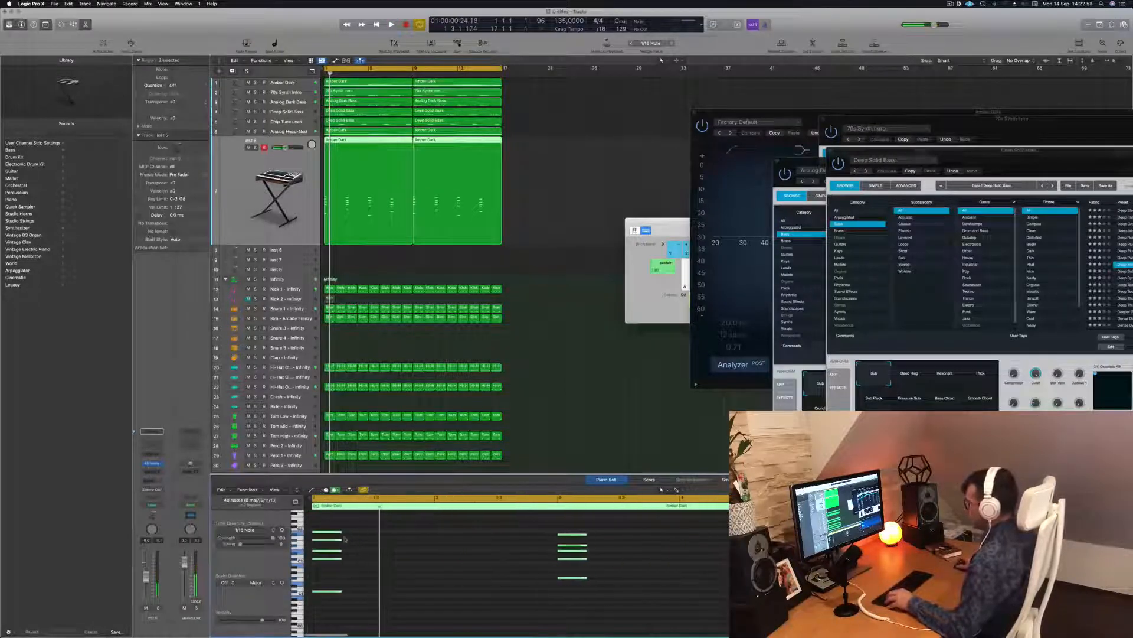
left_click_drag(337, 530, 328, 535)
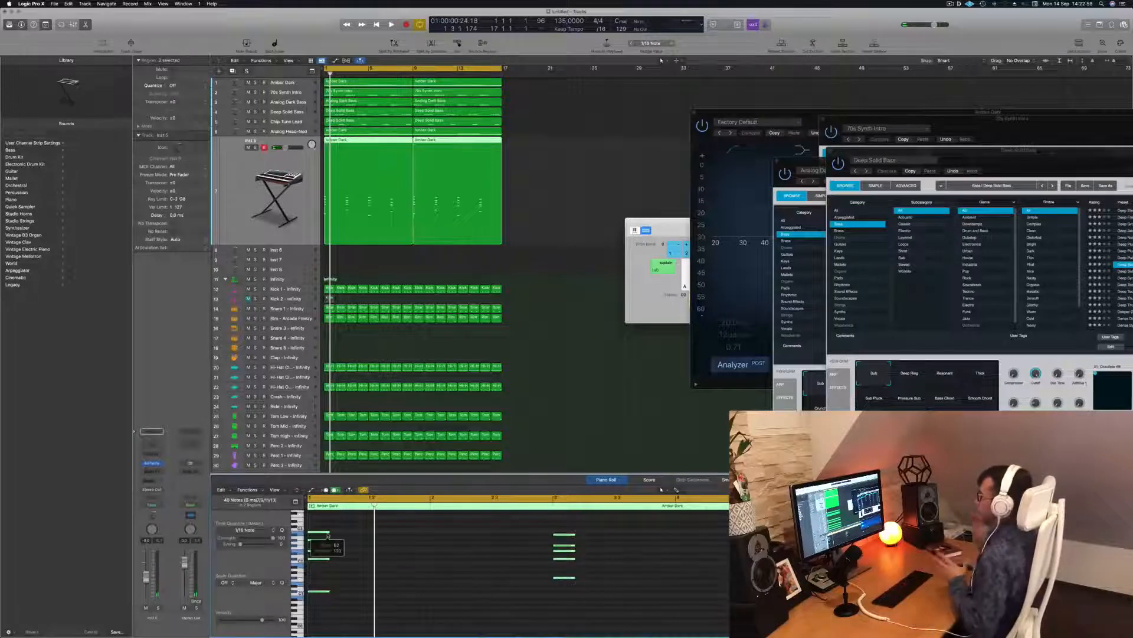
scroll(322, 536, "up", 4)
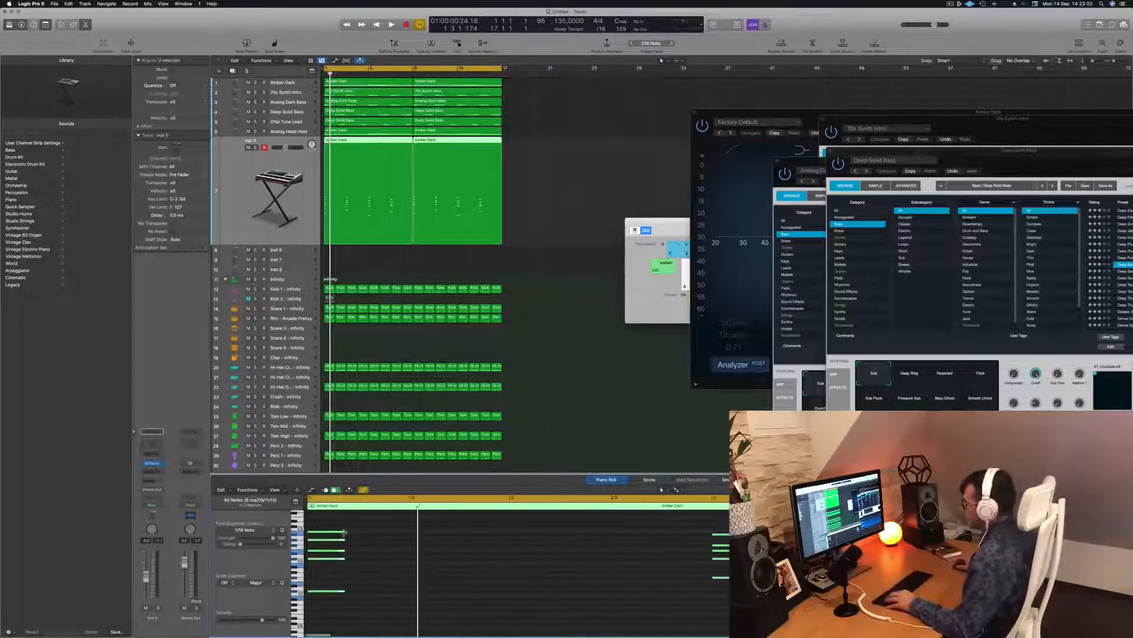
Step: Option-drag copies of the notes later in time, audition them, and open Inst 5's Alchemy
left_click_drag(343, 538, 365, 535)
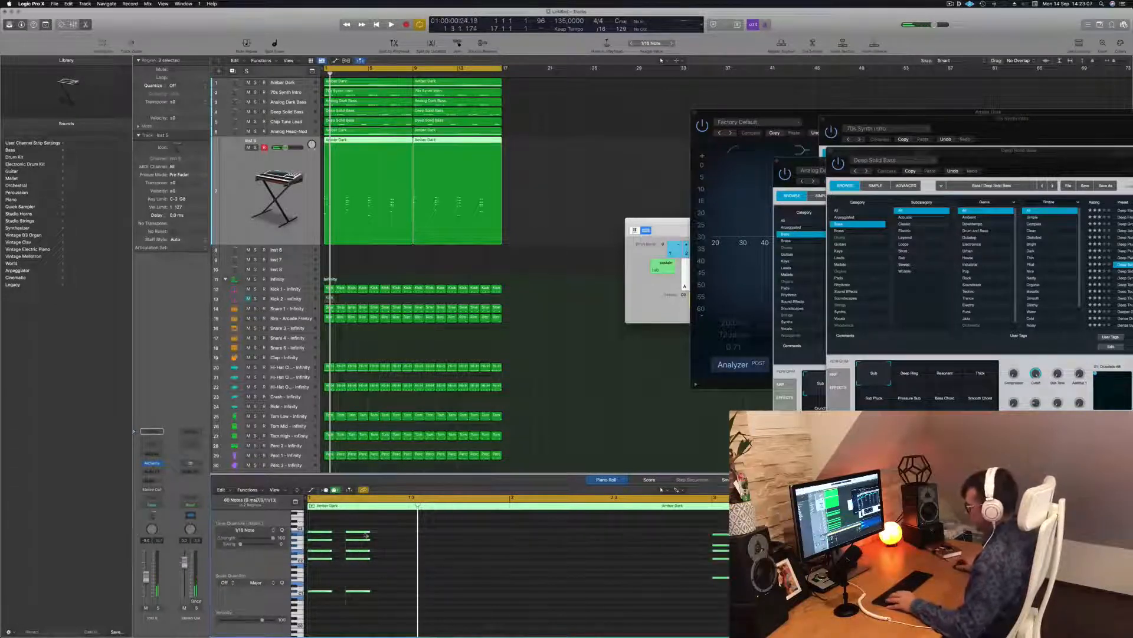
left_click_drag(365, 539, 394, 535)
key("super+Left")
key("super+Left")
key("super+Left")
key("super+Left")
key("super+Left")
key("super+Left")
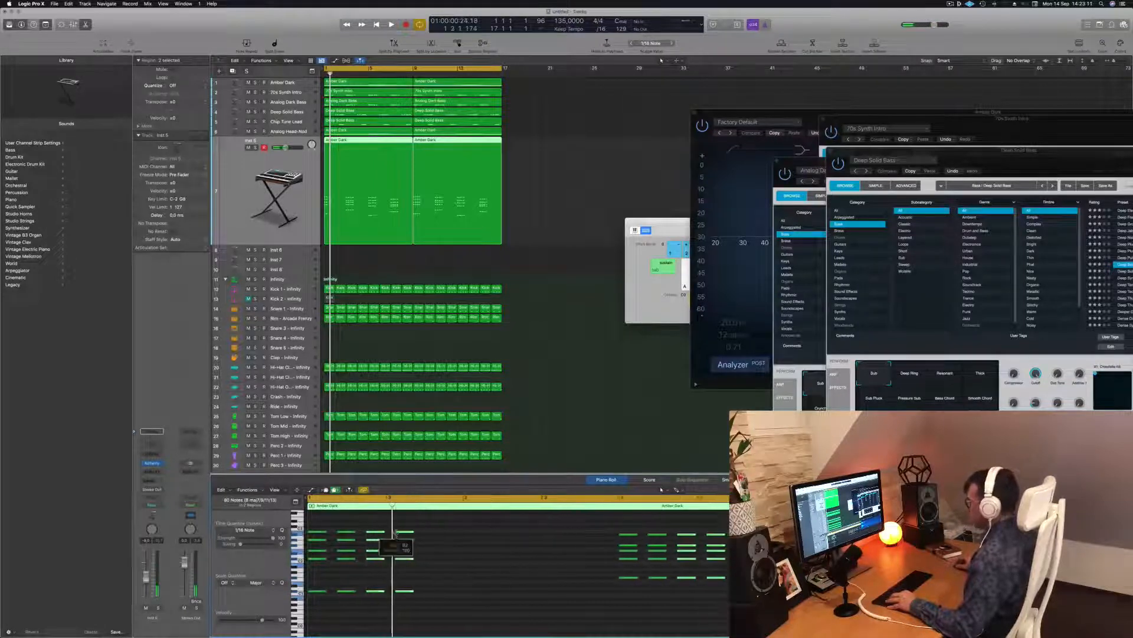
key("space")
key("space")
left_click(358, 574)
key("space")
key("super+Right")
key("super+Right")
key("super+Right")
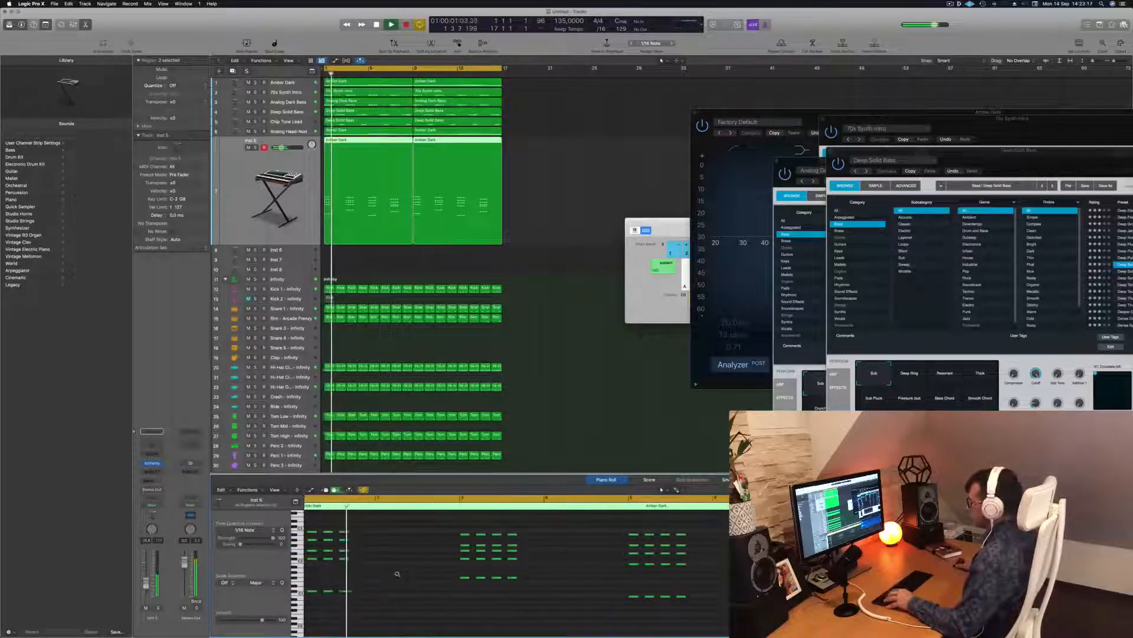
key("space")
key("space")
key("super+Left")
key("super+Left")
key("super+Left")
key("space")
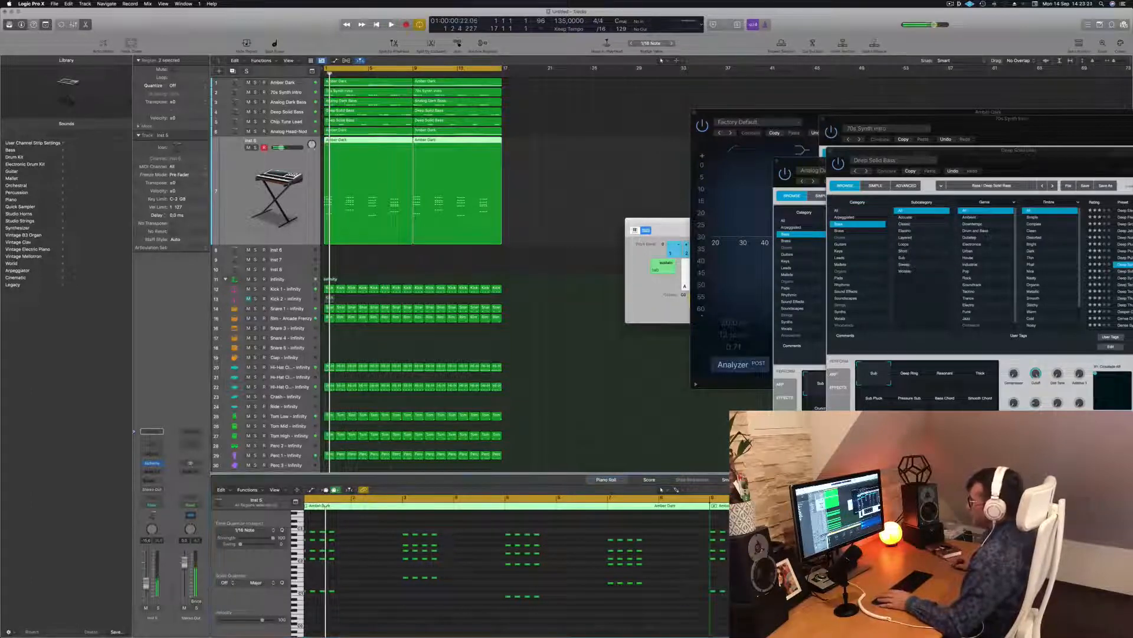
left_click(153, 465)
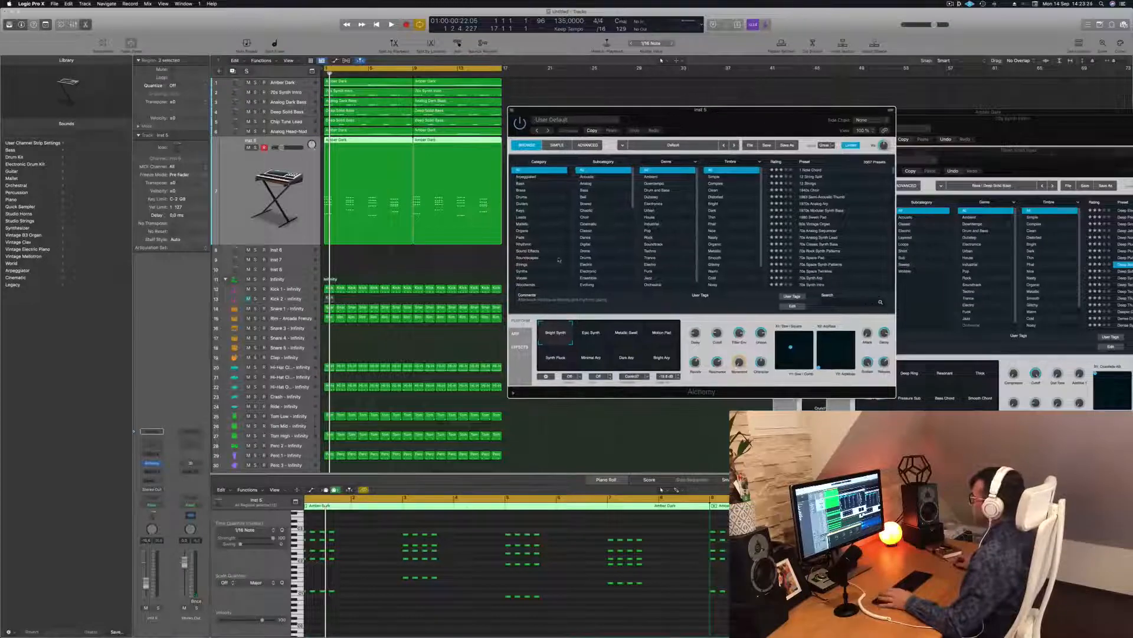
Step: Filter Alchemy's browser to Lead presets, load Airy Synth Lead, and play from the first bar
left_click(522, 217)
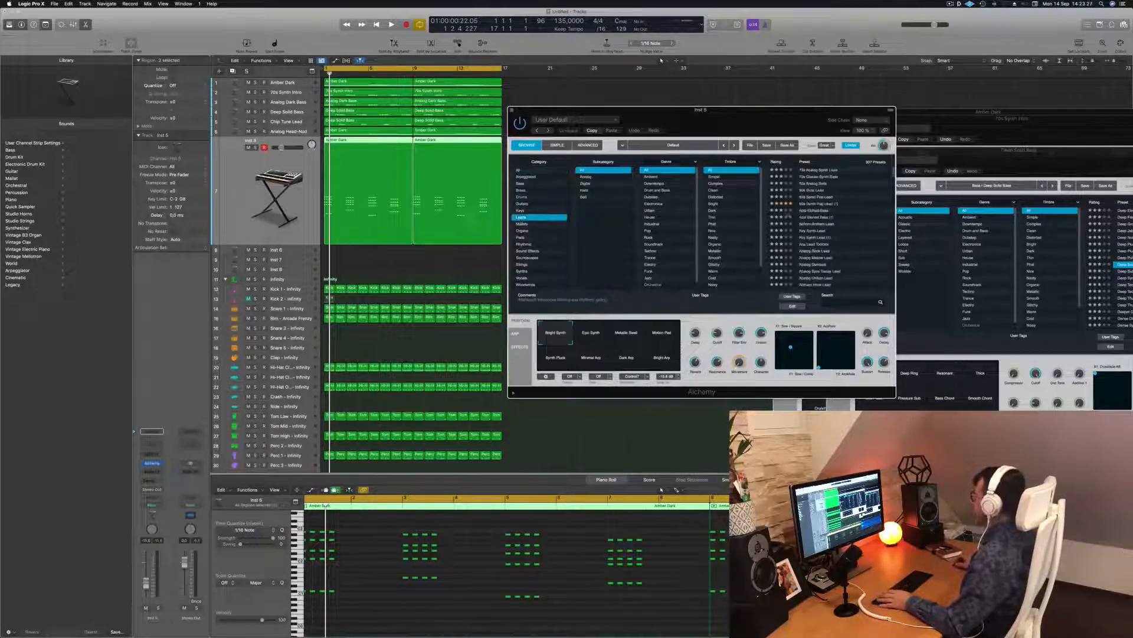
scroll(843, 223, "down", 1)
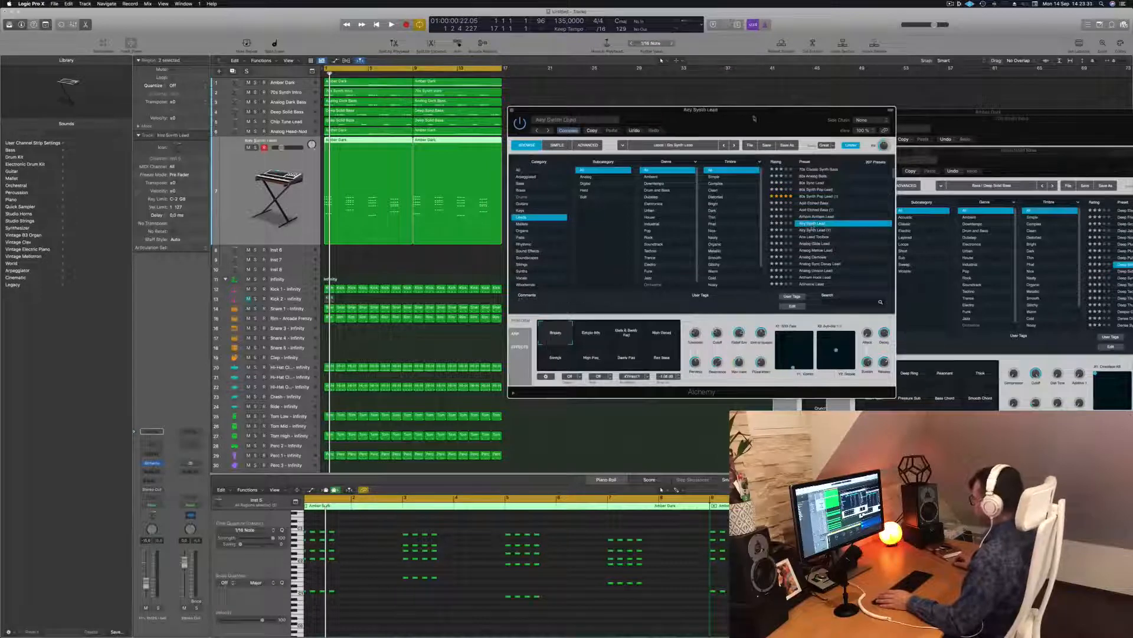
key("space")
key("Return")
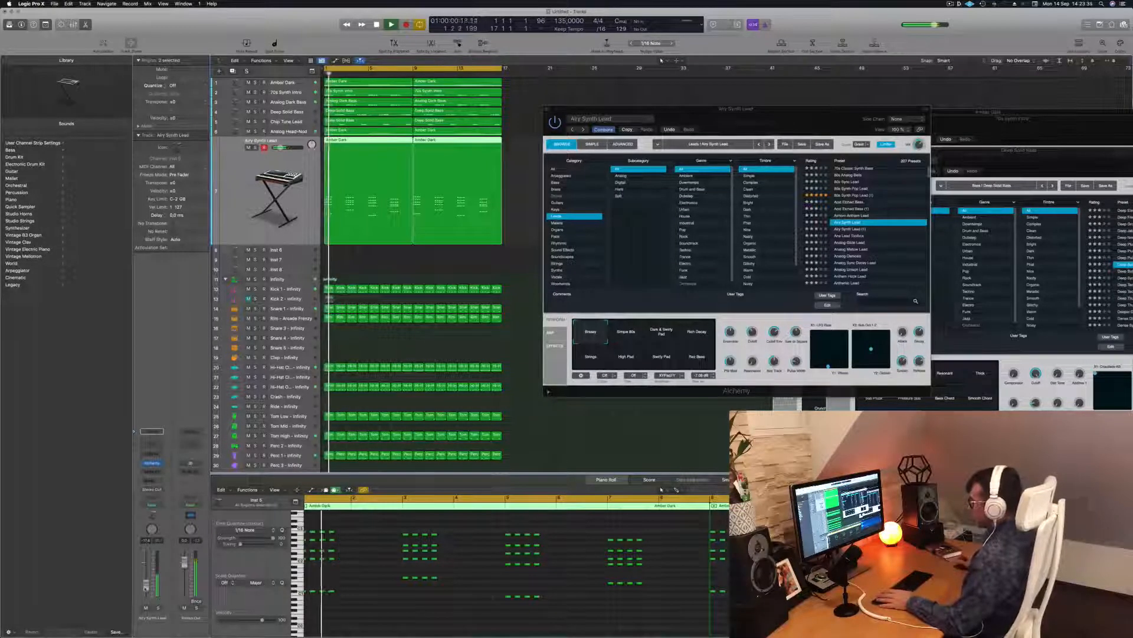
left_click_drag(787, 113, 754, 93)
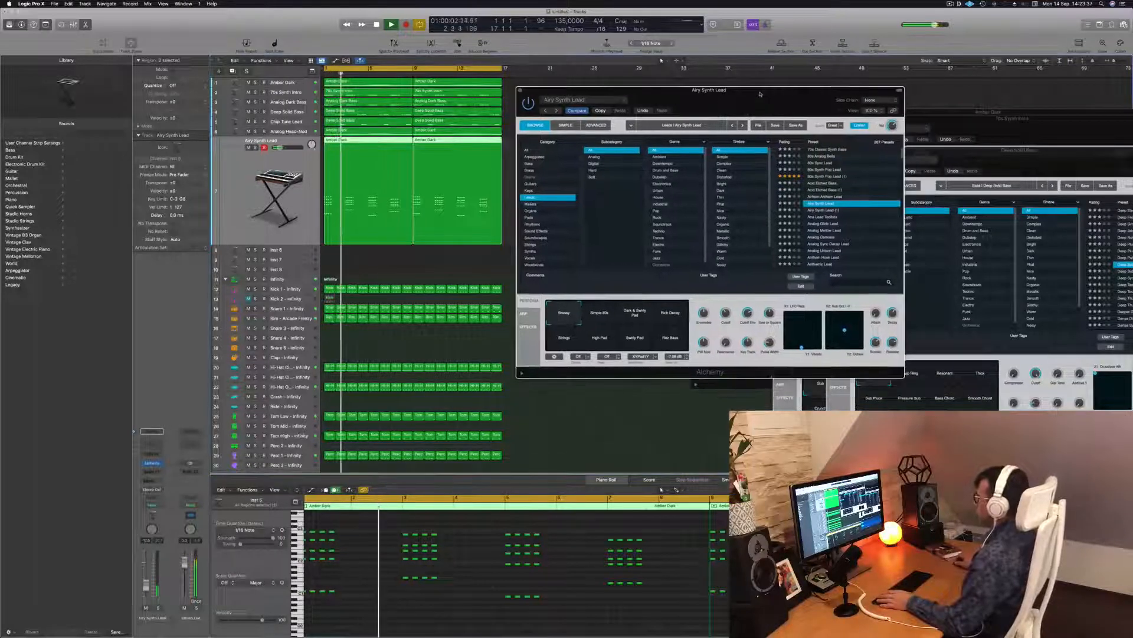
key("Return")
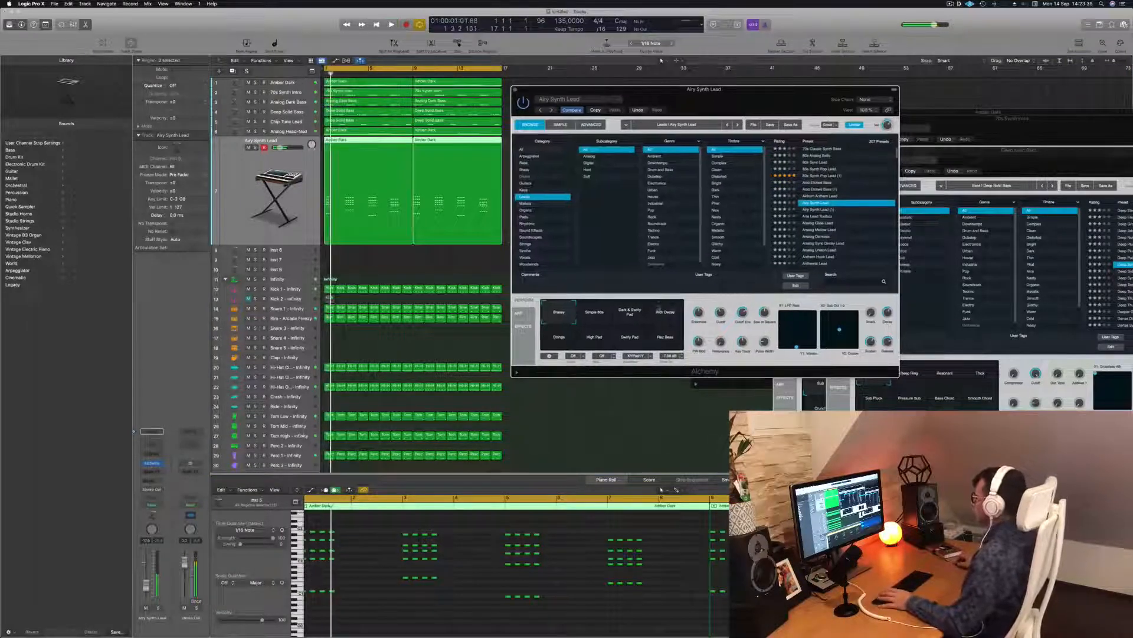
Step: Audition Simple 80s, Dark & Swirly Pad, Rich Decay, Strings, High Pad, Swirly Pad, Rez Bass, returning to Brassy
left_click(595, 315)
left_click(636, 315)
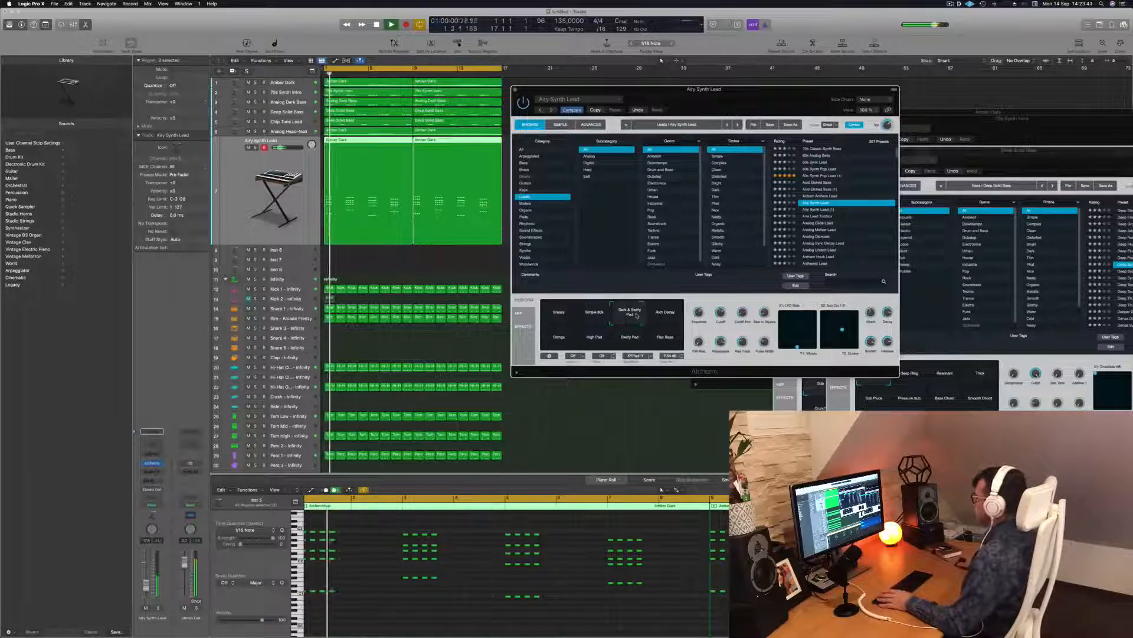
key("Return")
left_click(665, 313)
left_click(556, 348)
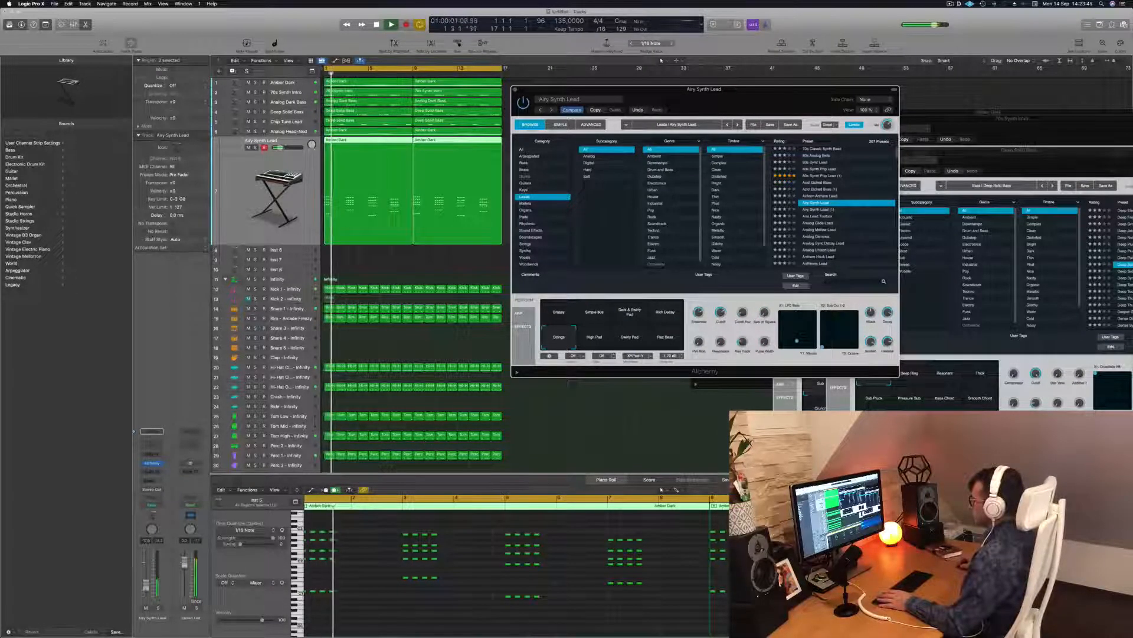
key("space")
left_click(594, 343)
left_click(629, 341)
left_click(664, 341)
left_click(561, 317)
key("Return")
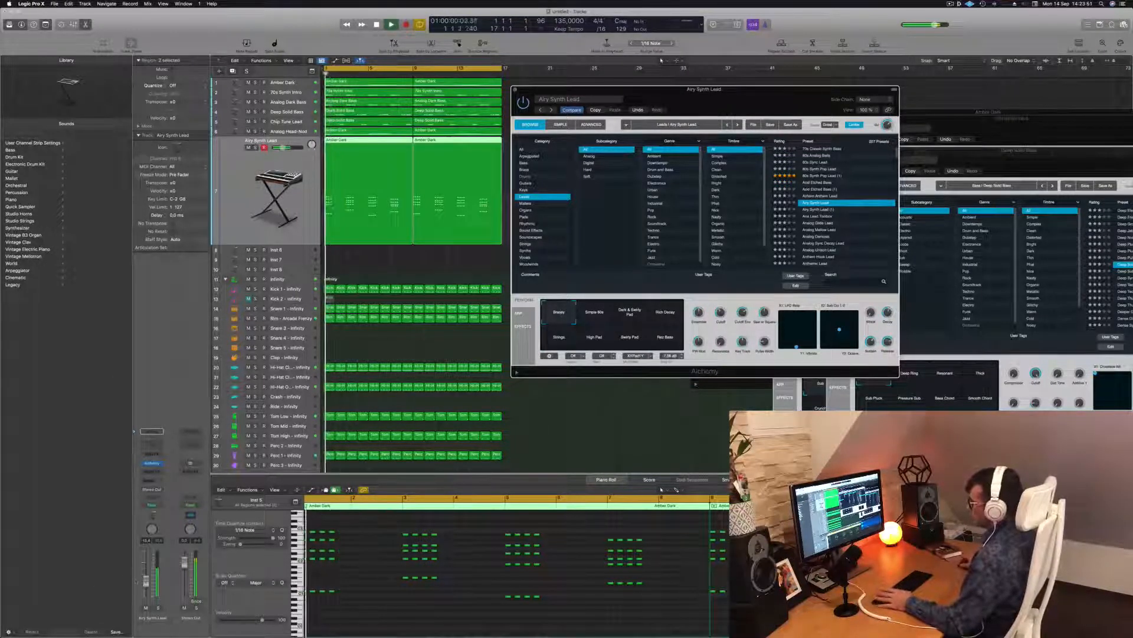
Step: Pull the Airy Synth Lead fader down to about -15 dB and stop playback
left_click_drag(147, 583, 147, 587)
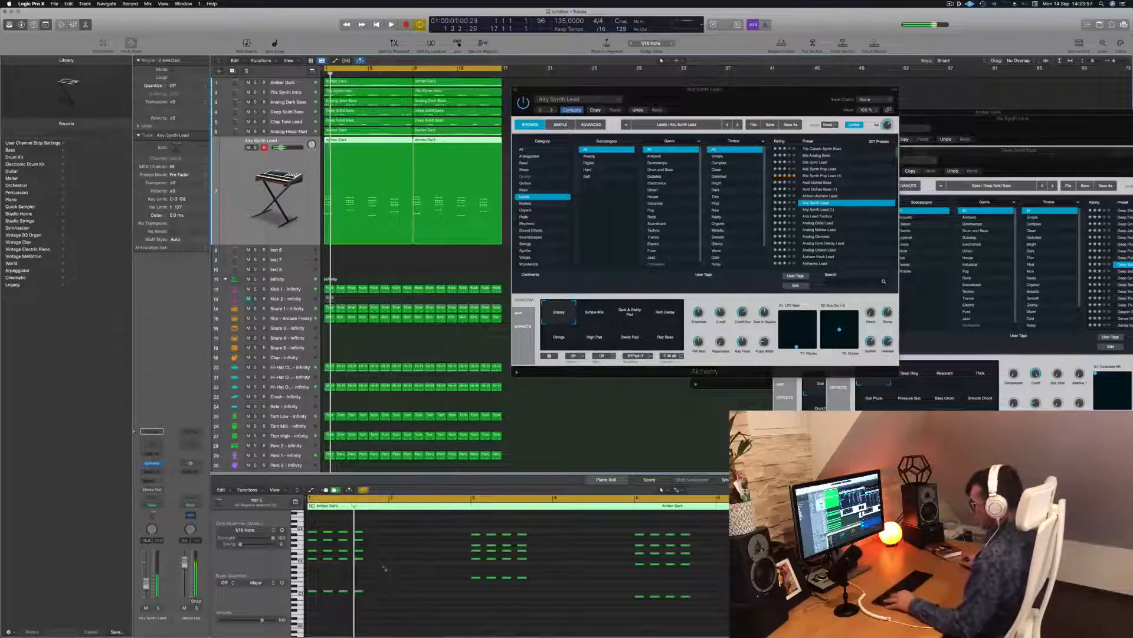
key("super+a")
key("space")
Step: Select track 7's first Amber Dark region and shift all 80 of its notes later in the Piano Roll
left_click(373, 260)
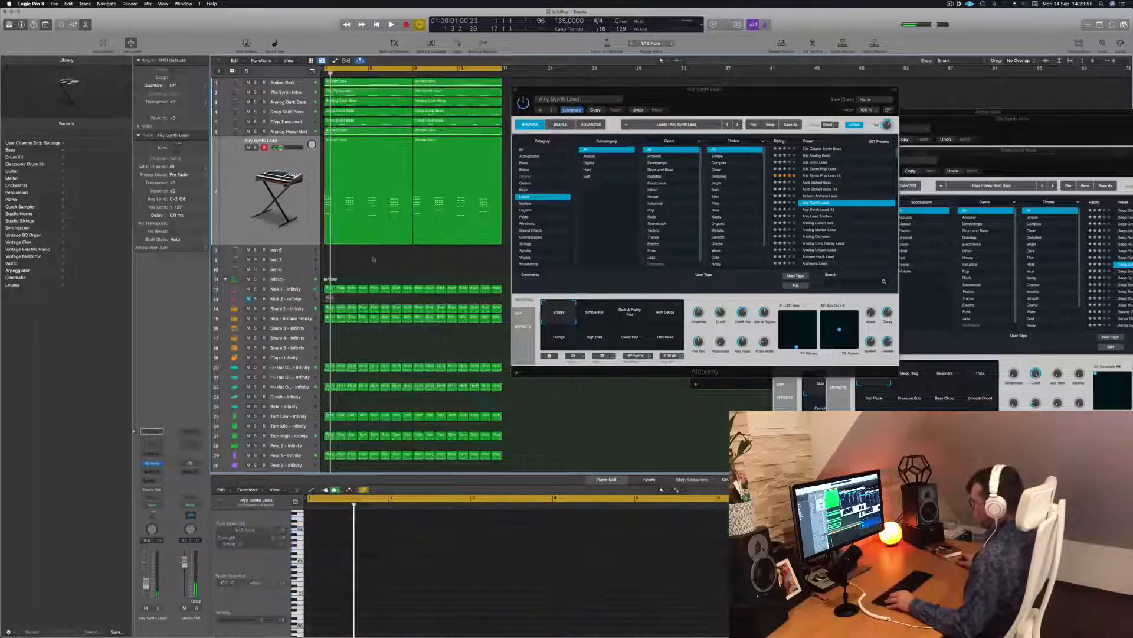
left_click(376, 149)
left_click(410, 587)
key("super+a")
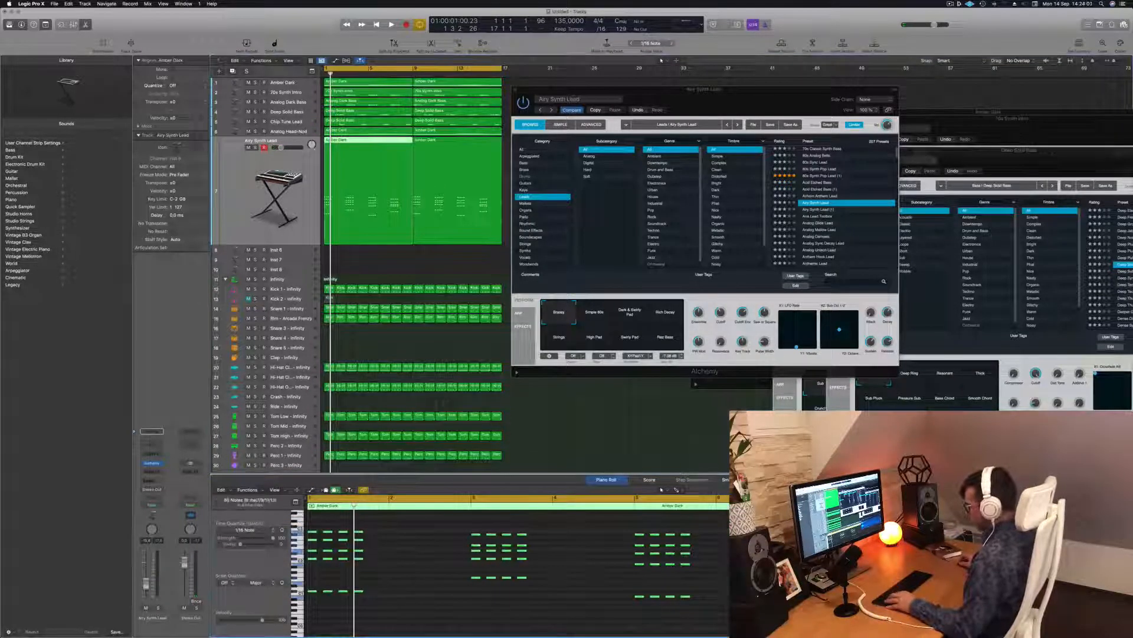
left_click_drag(314, 536, 345, 536)
left_click(337, 519)
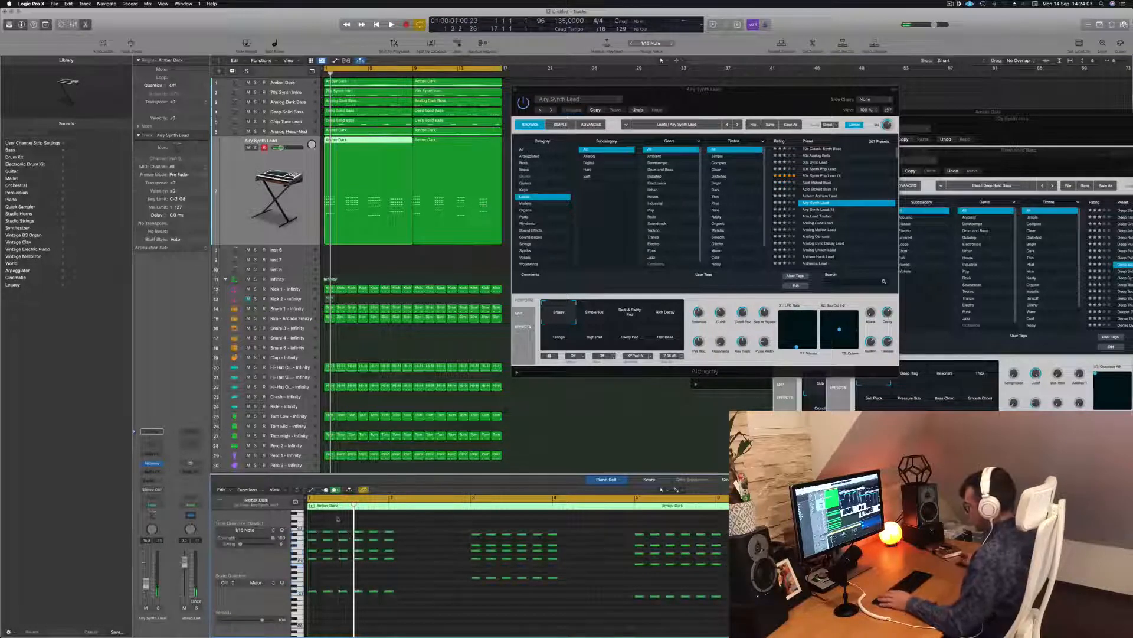
Step: Play back from bar 1, then switch the Alchemy track to the Ana Lead Toolbox preset
key("space")
scroll(365, 525, "left", 3)
left_click_drag(383, 526, 365, 602)
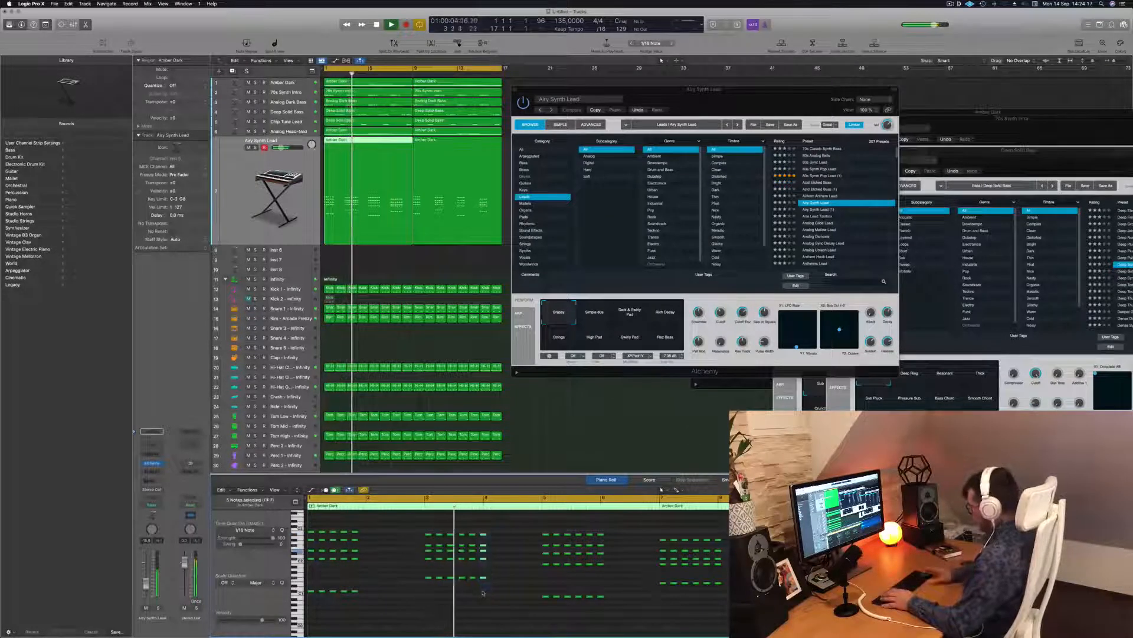
key("Return")
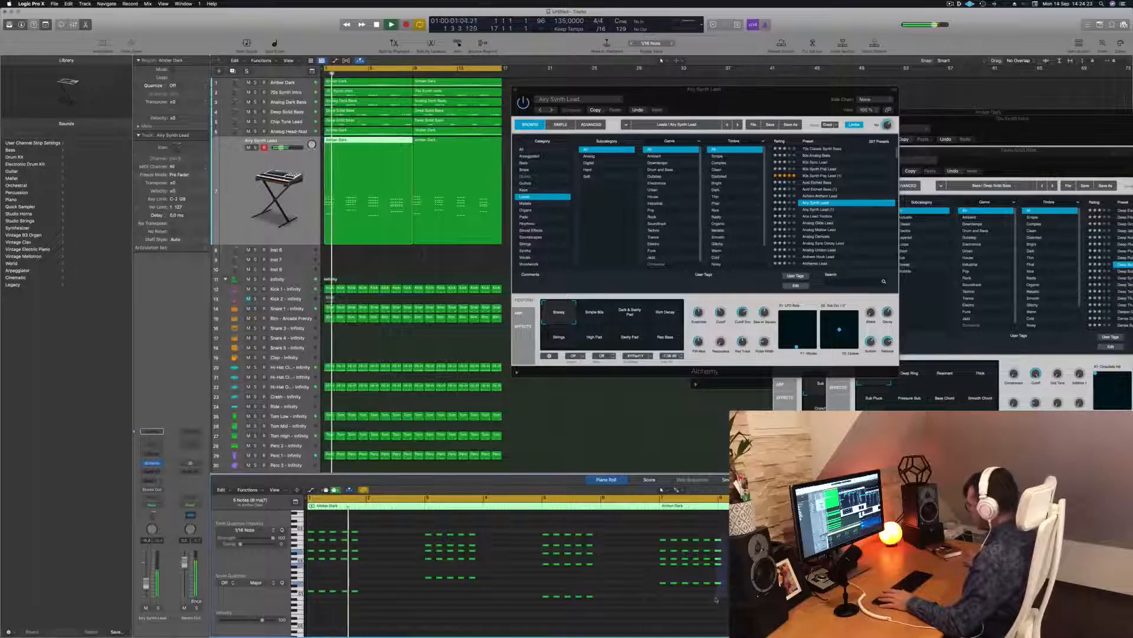
key("space")
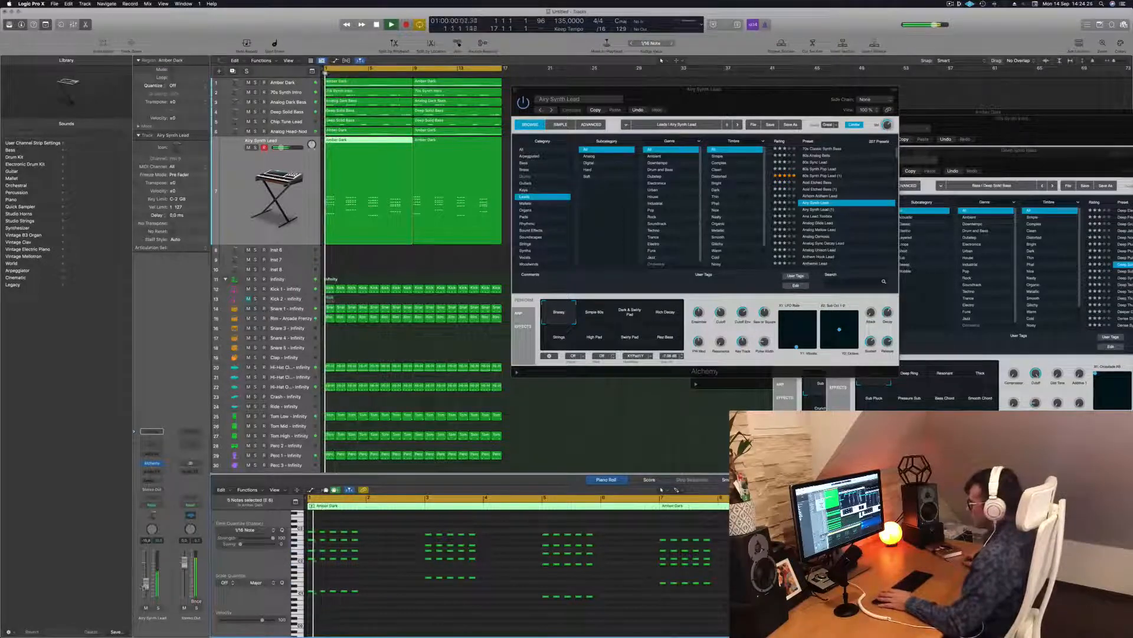
key("space")
key("space")
left_click_drag(759, 108, 631, 118)
left_click(699, 226)
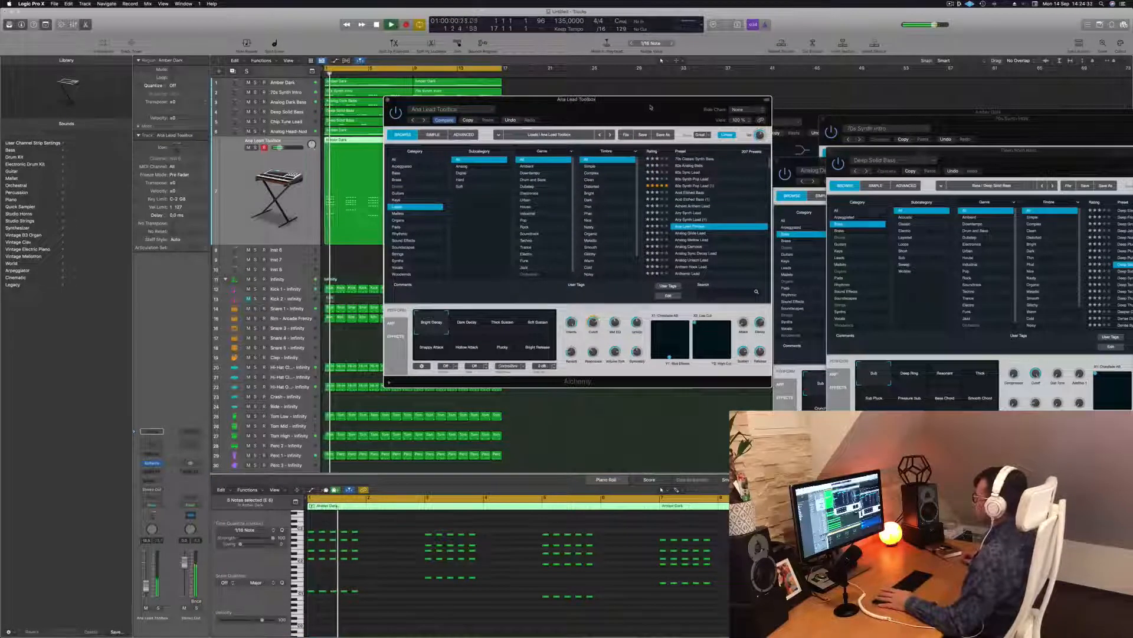
Step: Audition the Analog Mellow Lead, Analog Sync Decay Lead, Anthemic Sync Lead and Bad Order presets
left_click_drag(647, 109, 703, 59)
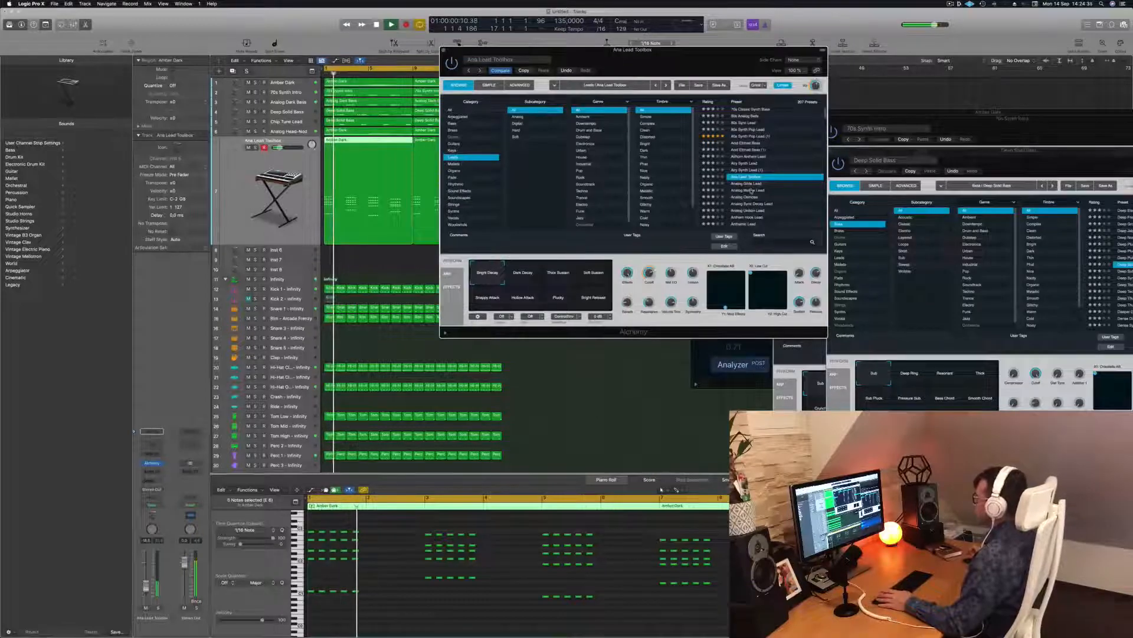
left_click(750, 190)
scroll(670, 187, "down", 2)
scroll(670, 187, "down", 2)
scroll(597, 185, "down", 1)
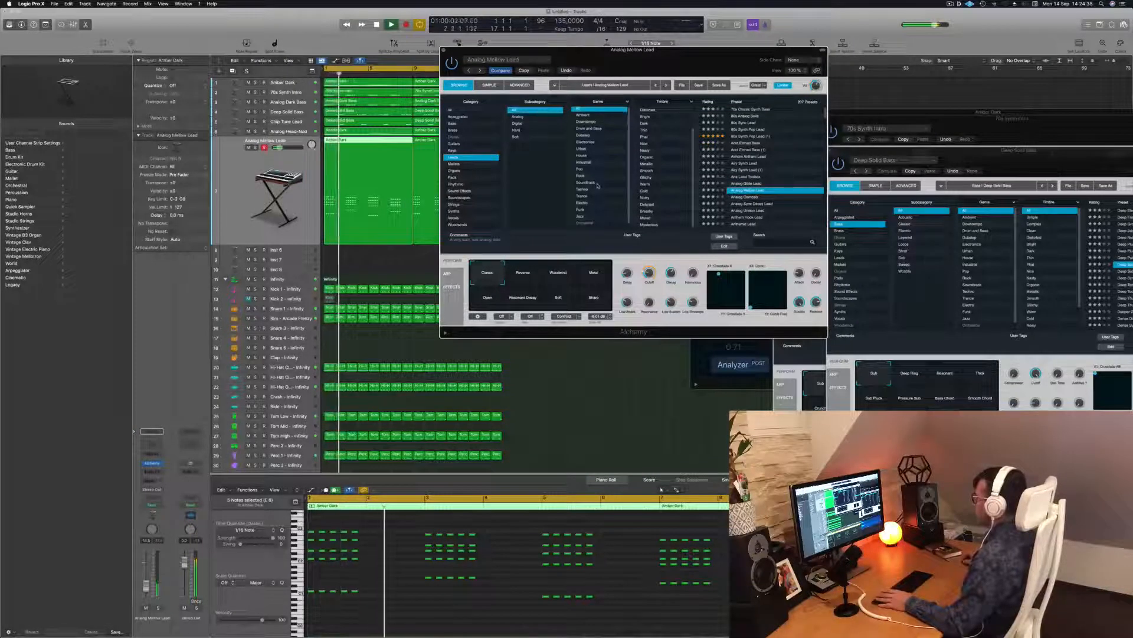
scroll(600, 184, "down", 1)
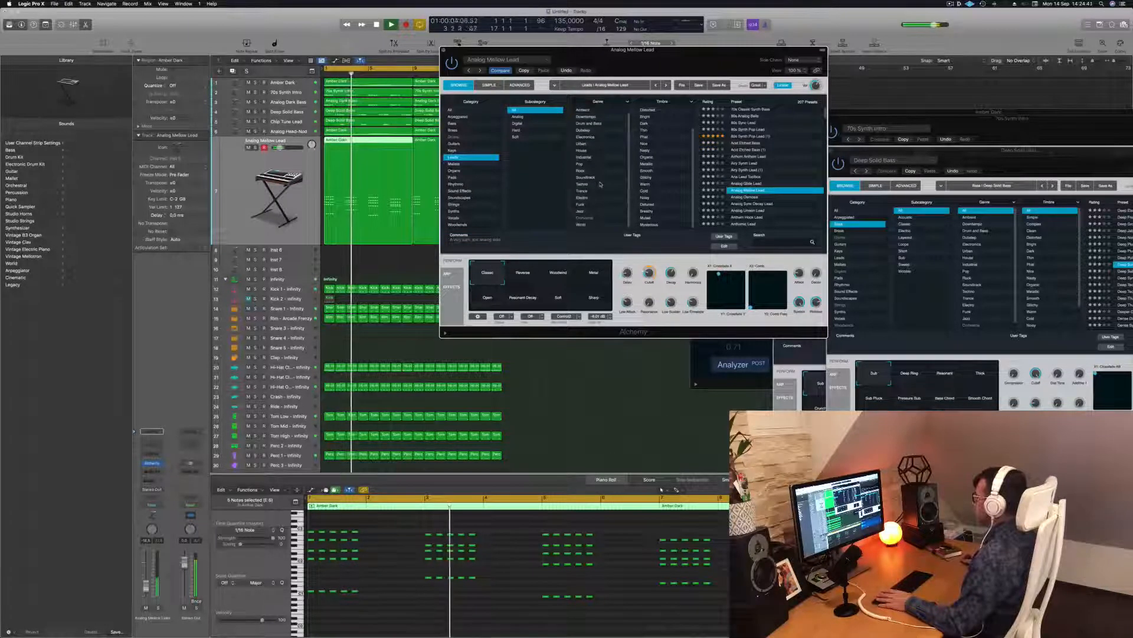
scroll(673, 178, "up", 3)
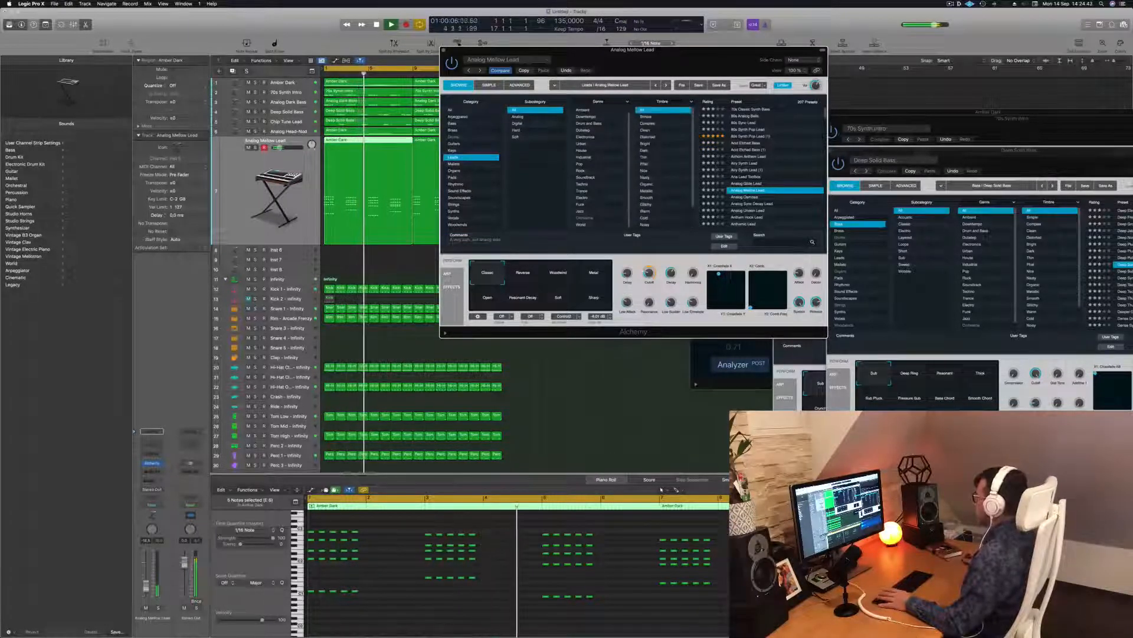
scroll(747, 180, "down", 4)
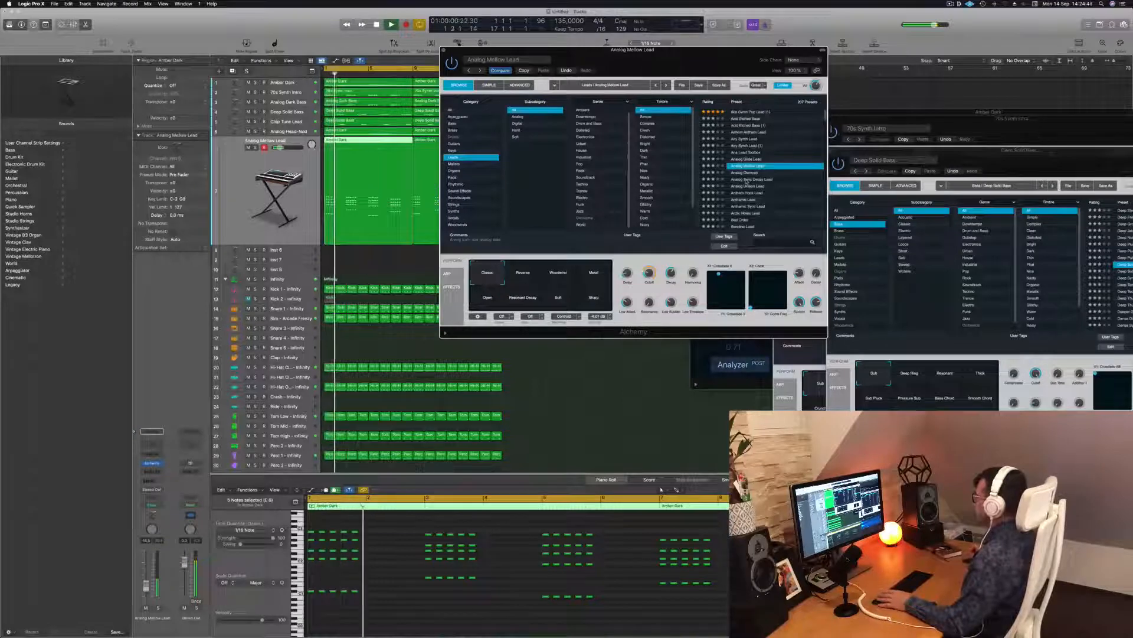
left_click(747, 179)
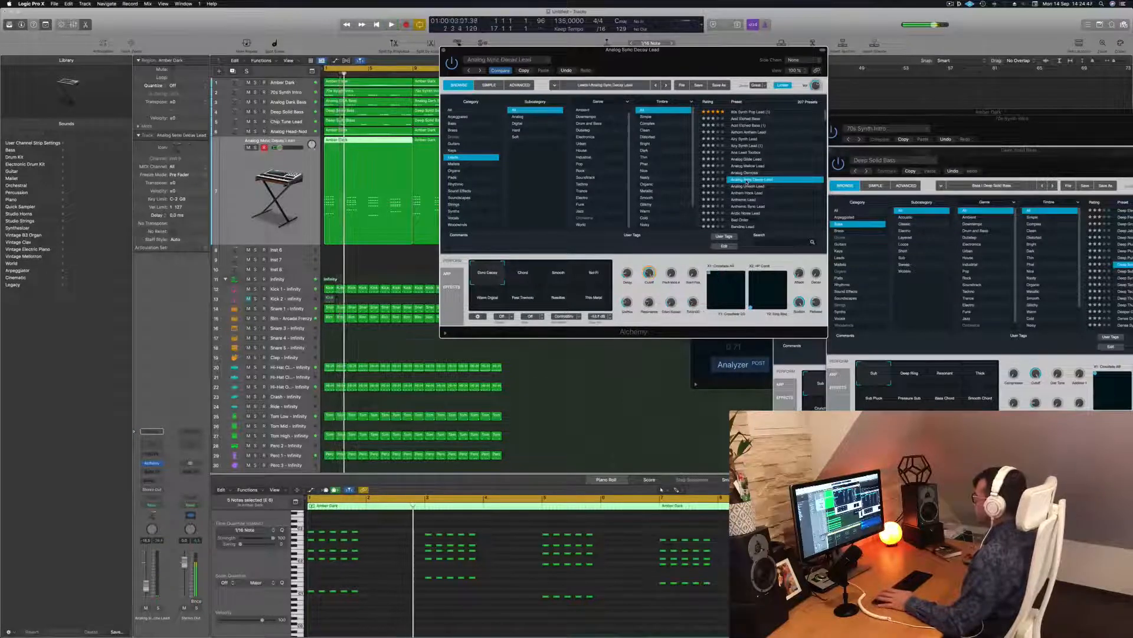
scroll(749, 177, "down", 3)
left_click(752, 170)
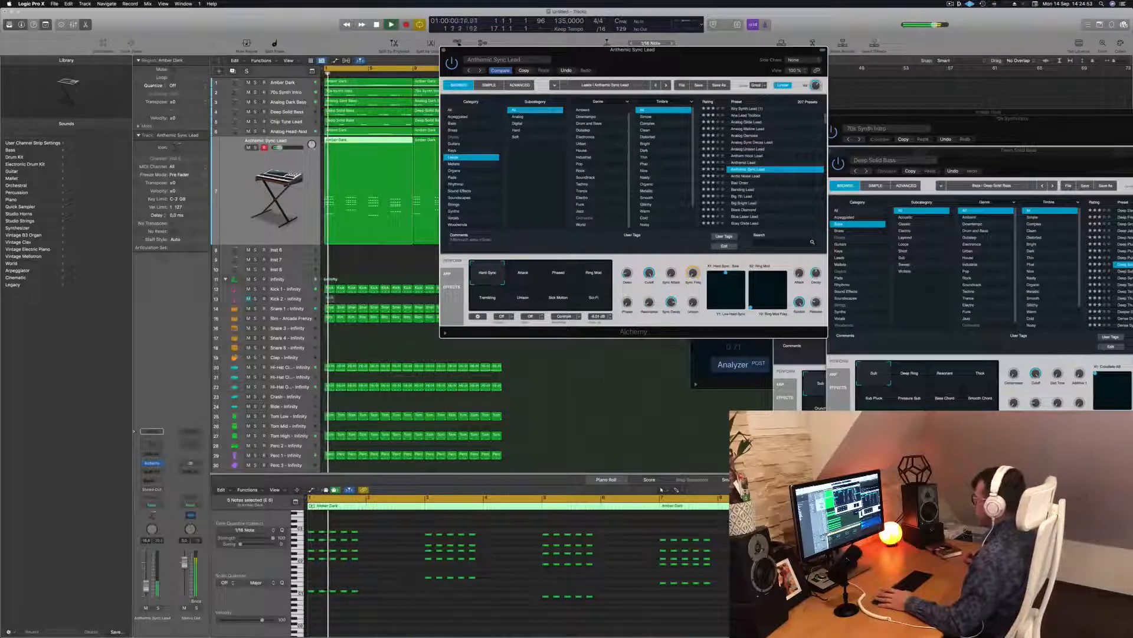
left_click(740, 183)
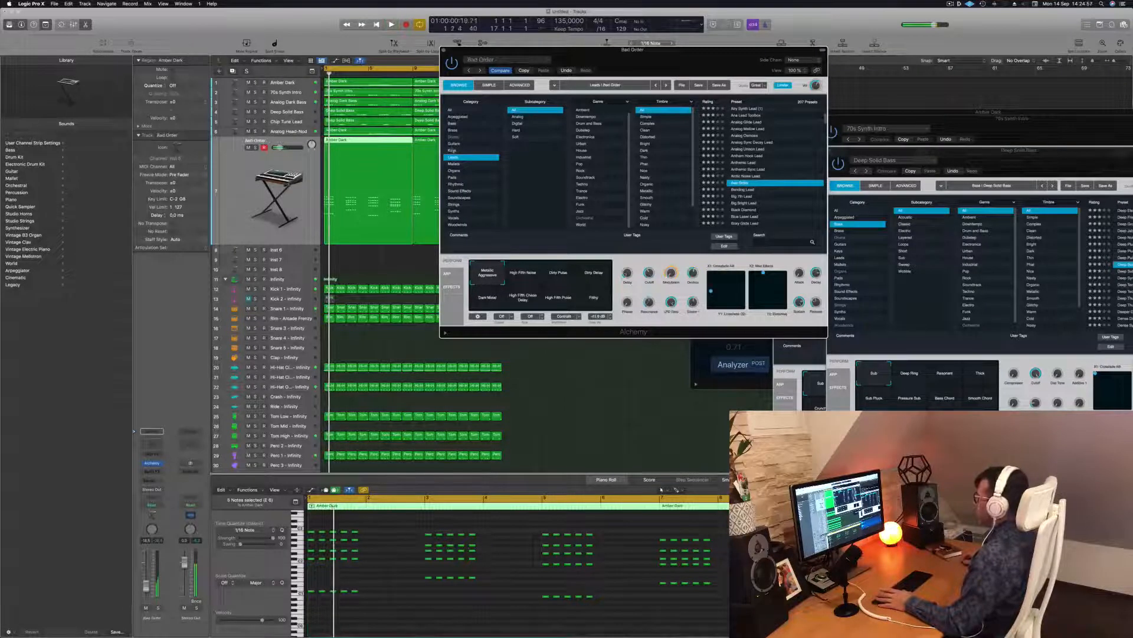
Step: Try Bells presets 80s Glassy and Abstract Electric Piano, Adding (1), Afterthought (1), then reload Airy Synth Lead
left_click(453, 150)
scroll(761, 132, "up", 5)
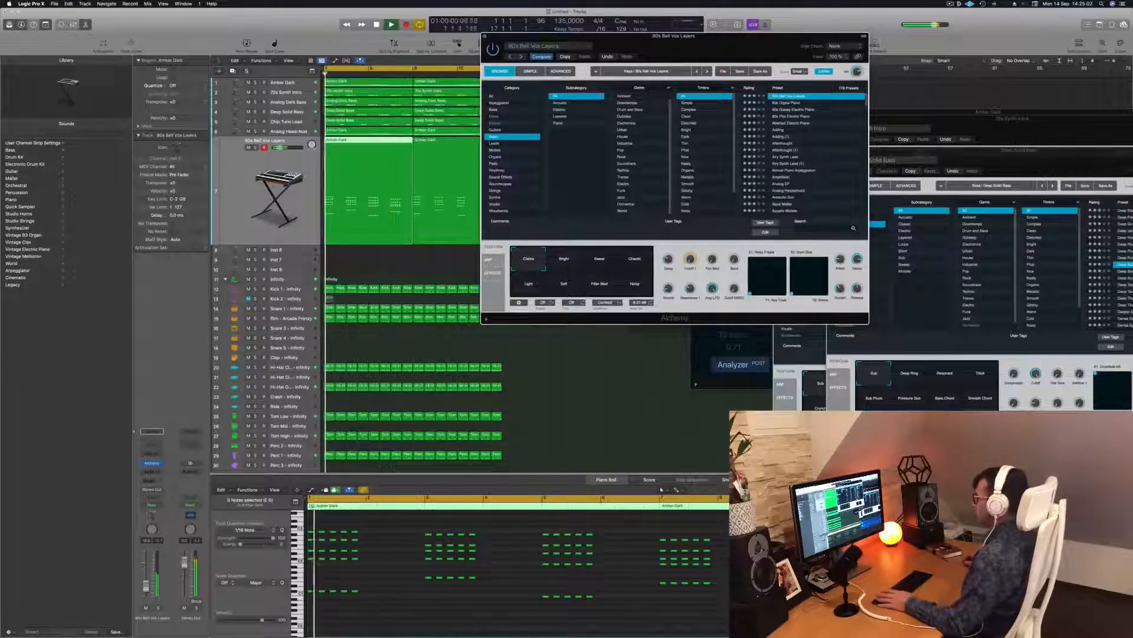
key("v")
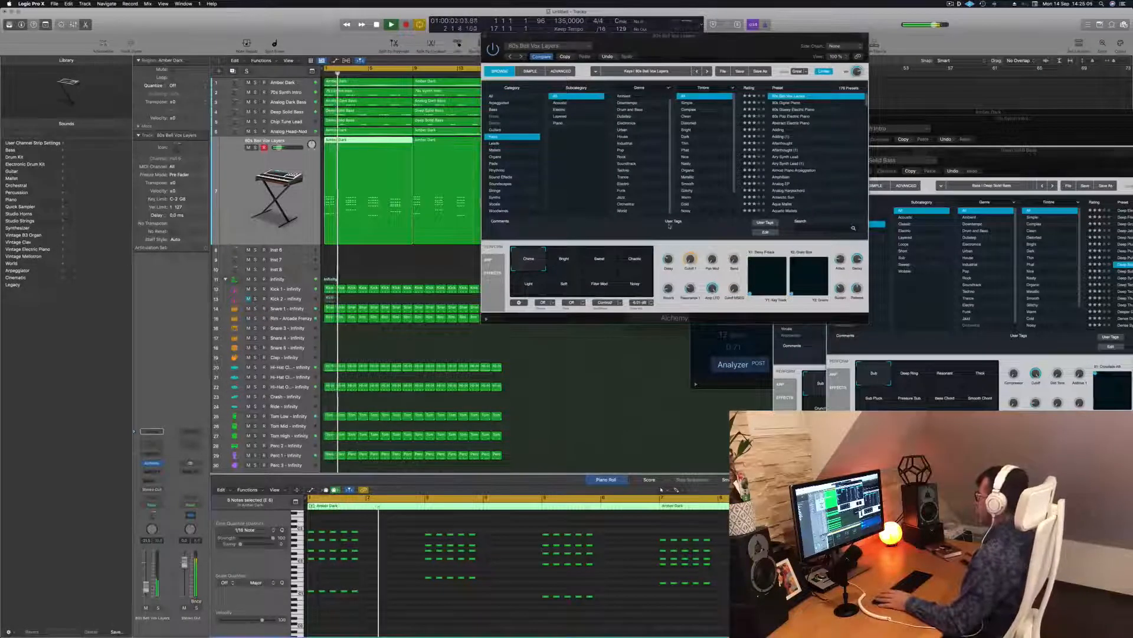
left_click_drag(713, 61, 662, 170)
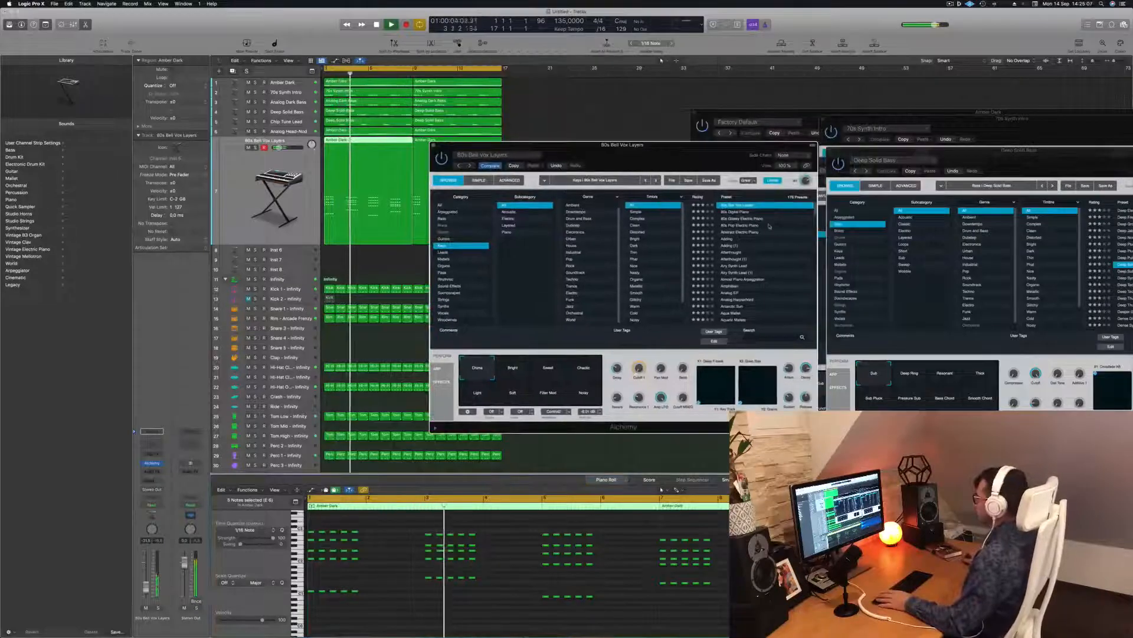
left_click(743, 219)
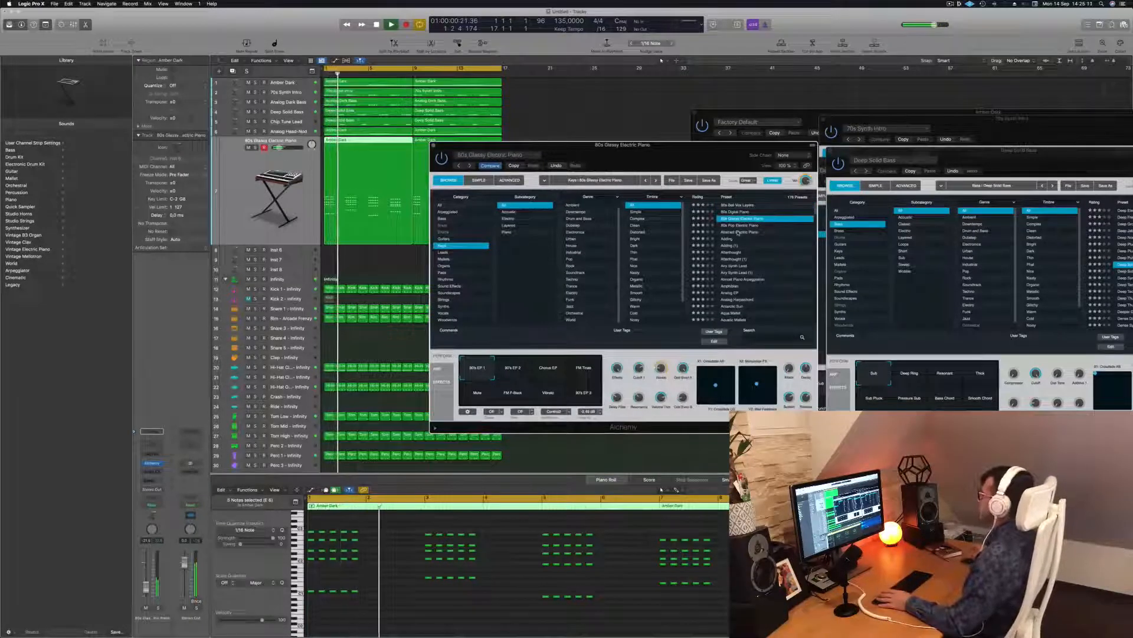
left_click(738, 232)
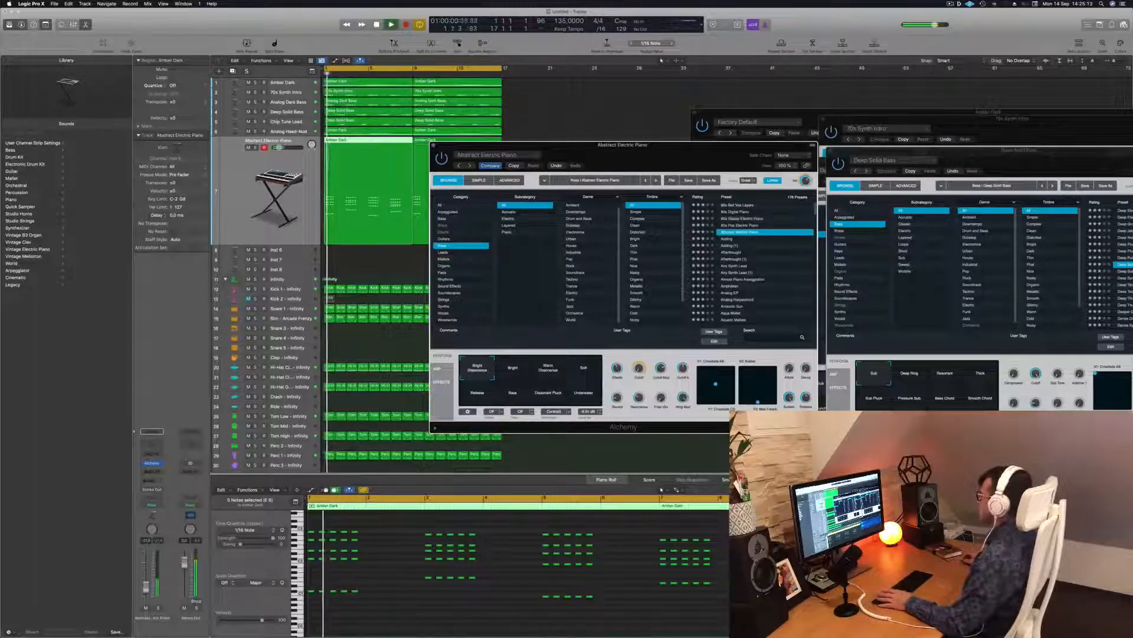
left_click(729, 245)
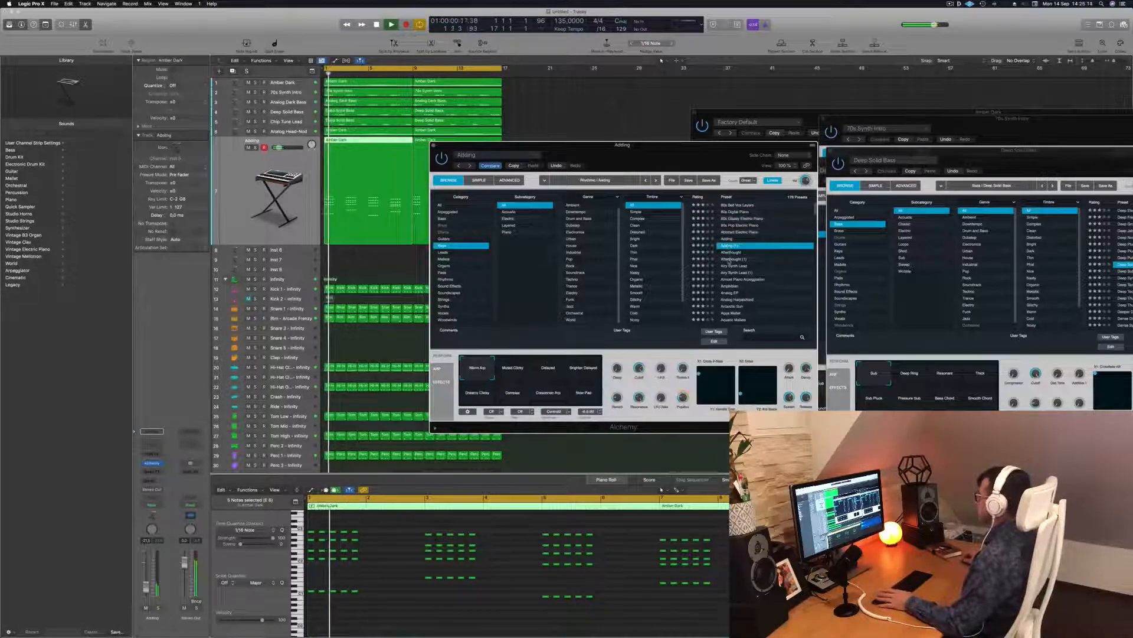
left_click(730, 259)
left_click(735, 266)
key("space")
key("space")
left_click_drag(713, 97, 733, 71)
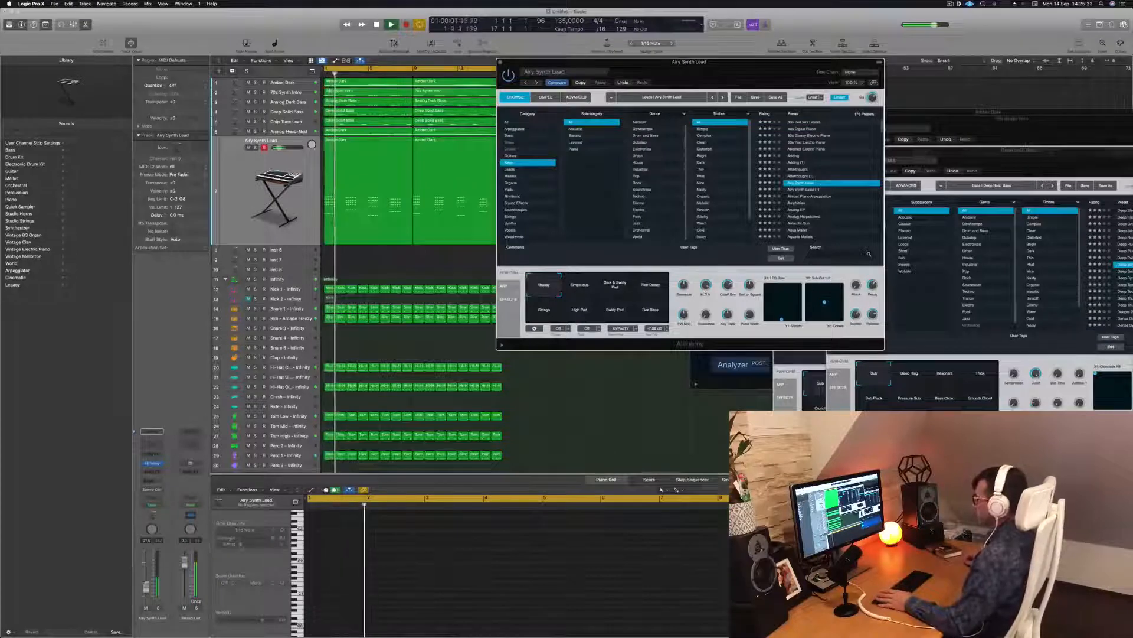
Step: Audition the Dark & Swirly Pad, Rich Decay, Strings, High Pad, Swirly Pad and Rez Bass perform pads during playback
left_click(609, 290)
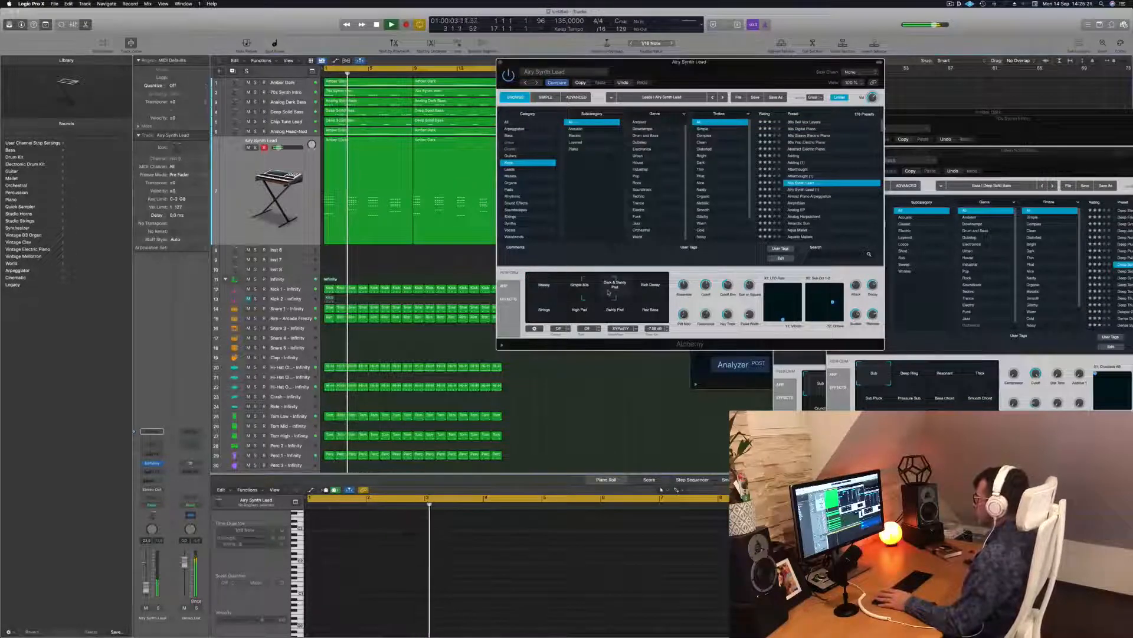
left_click(652, 290)
left_click(578, 288)
key("space")
key("space")
left_click(536, 321)
left_click(581, 313)
key("space")
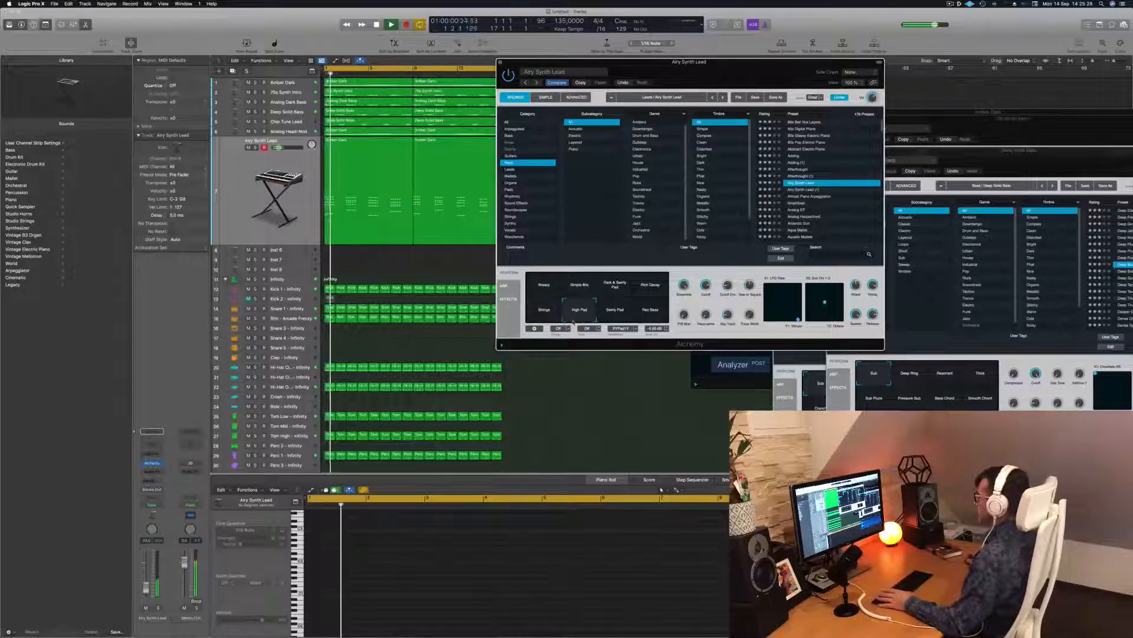
key("space")
key("space")
left_click(612, 319)
left_click(647, 318)
key("space")
key("space")
Step: Settle on the Brassy pad, close the Airy Synth Lead Alchemy window and select both its regions
left_click(658, 277)
key("space")
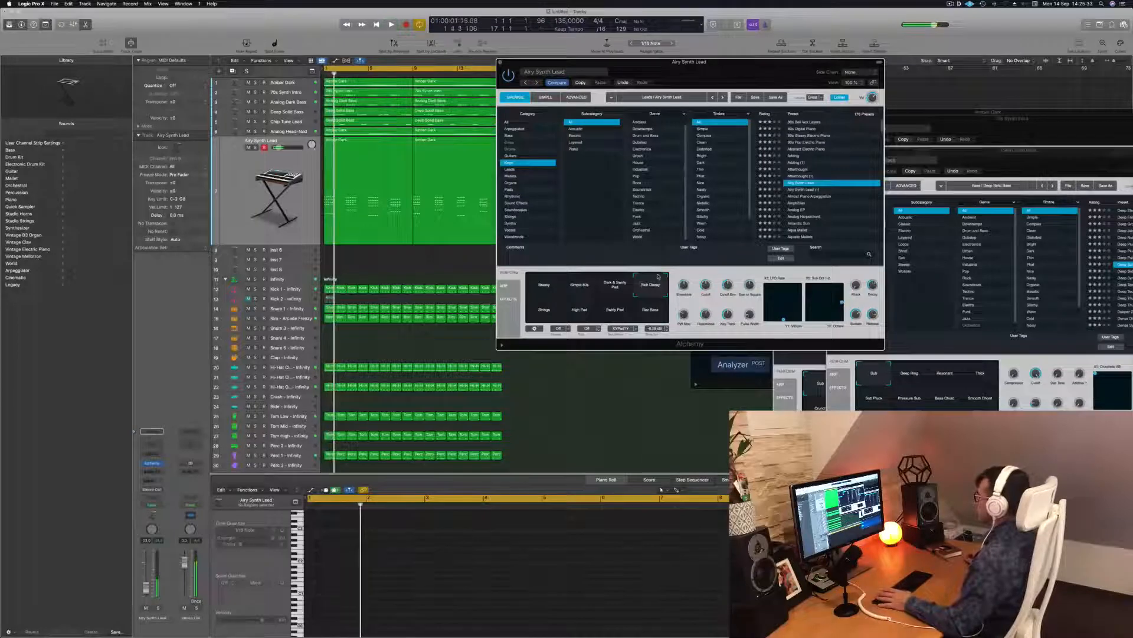
left_click(556, 287)
key("space")
scroll(842, 195, "down", 3)
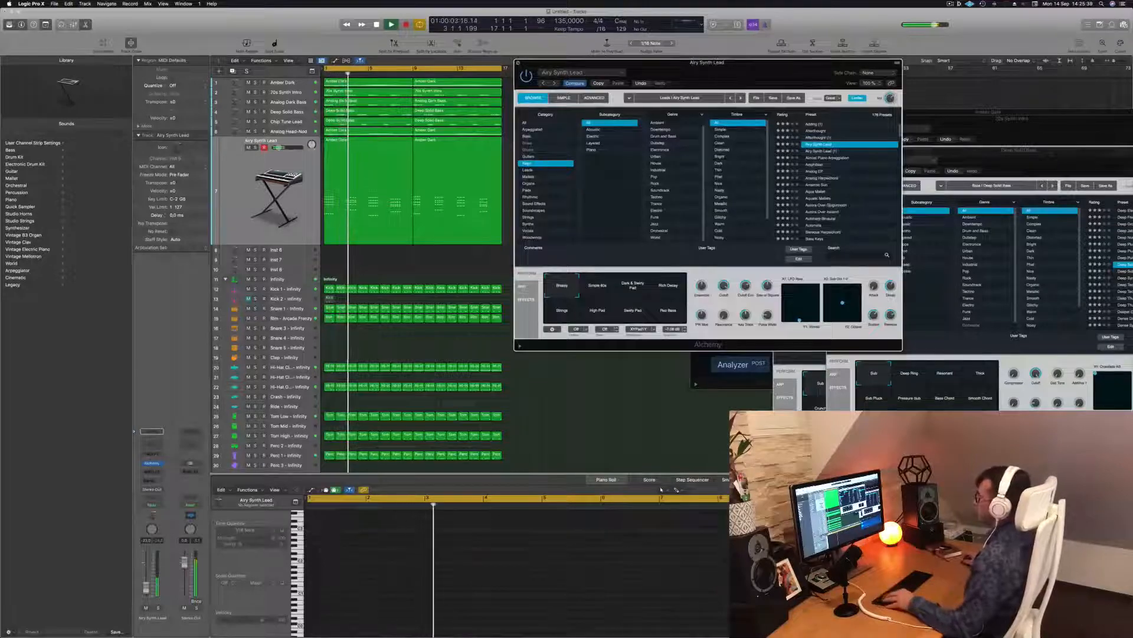
left_click(500, 62)
left_click(245, 193)
key("space")
key("space")
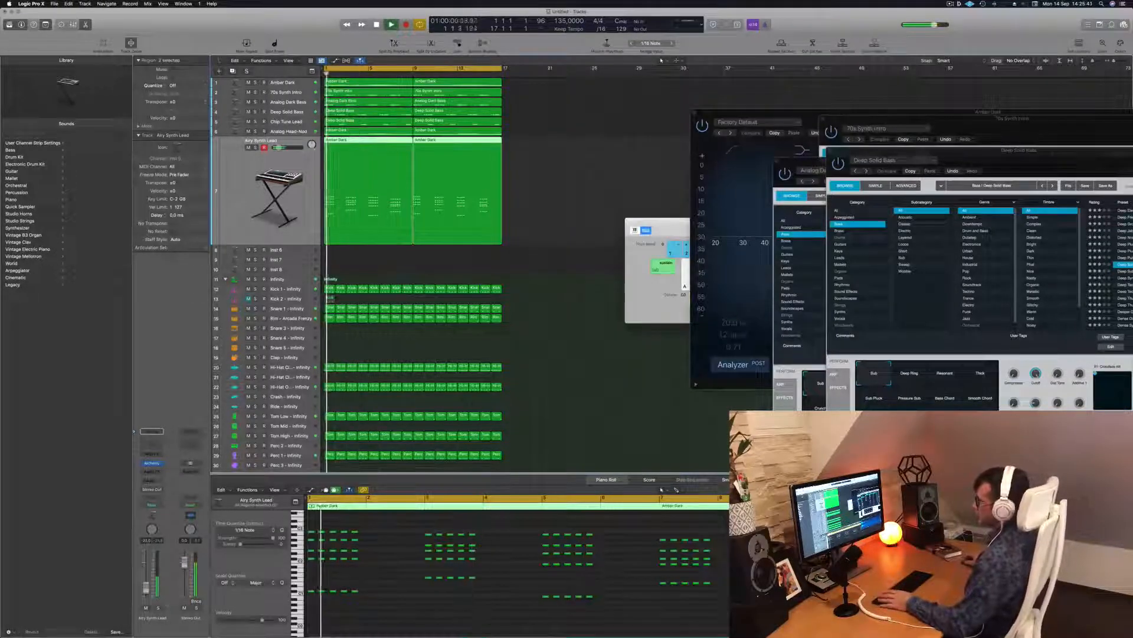
Step: Preview the Airy Synth Lead and Amber Dark regions' notes during playback, then deselect them
left_click_drag(657, 221, 826, 294)
left_click(646, 273)
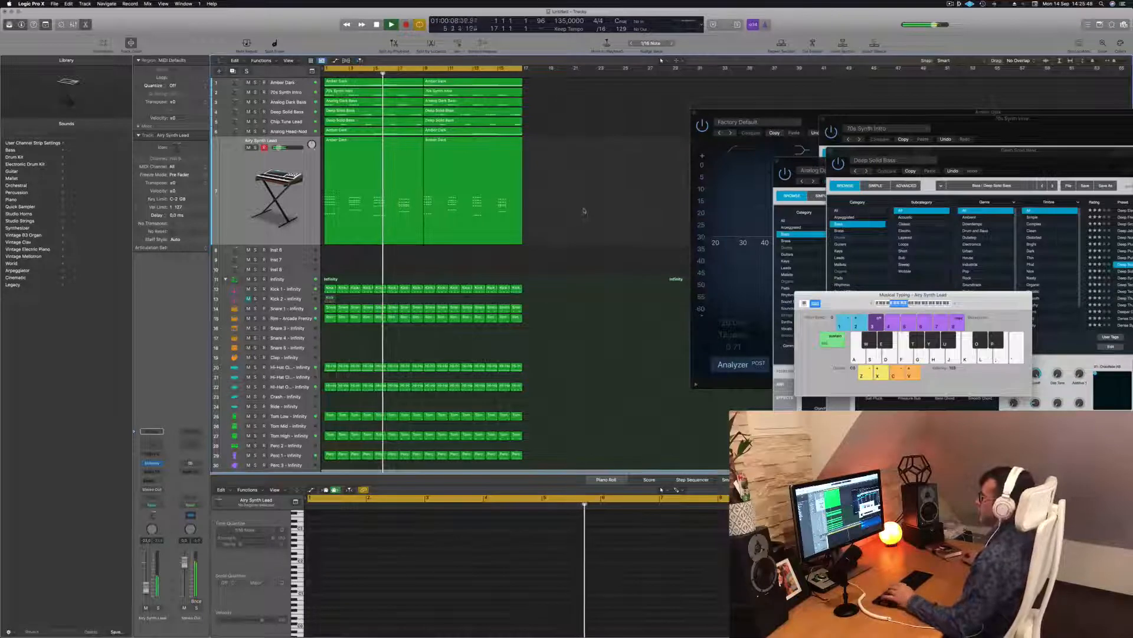
left_click(246, 171)
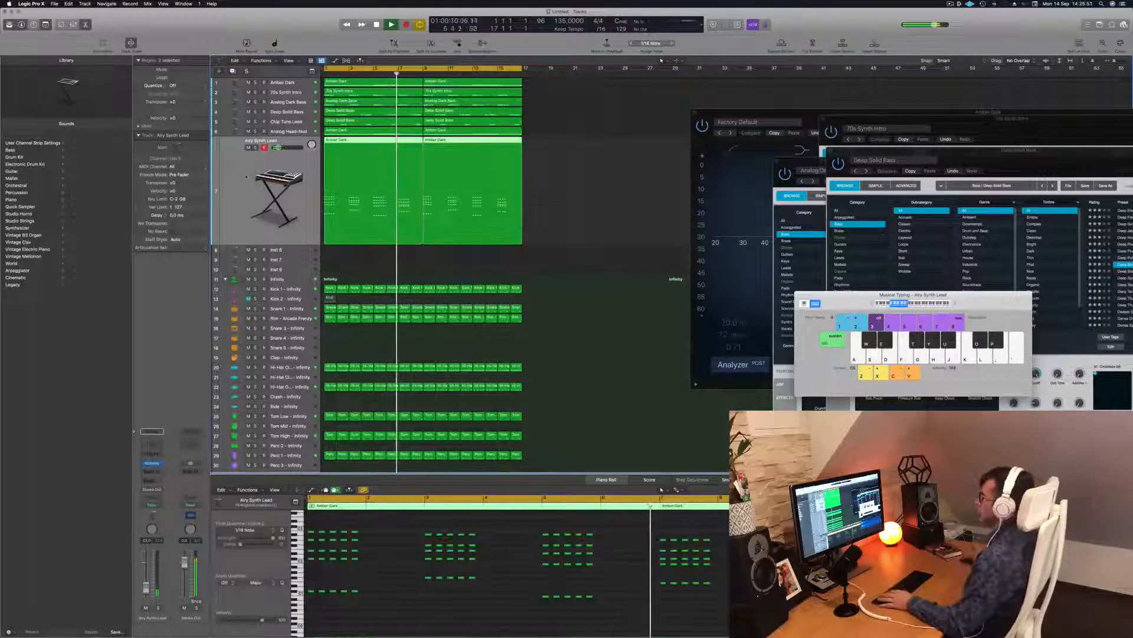
key("space")
key("space")
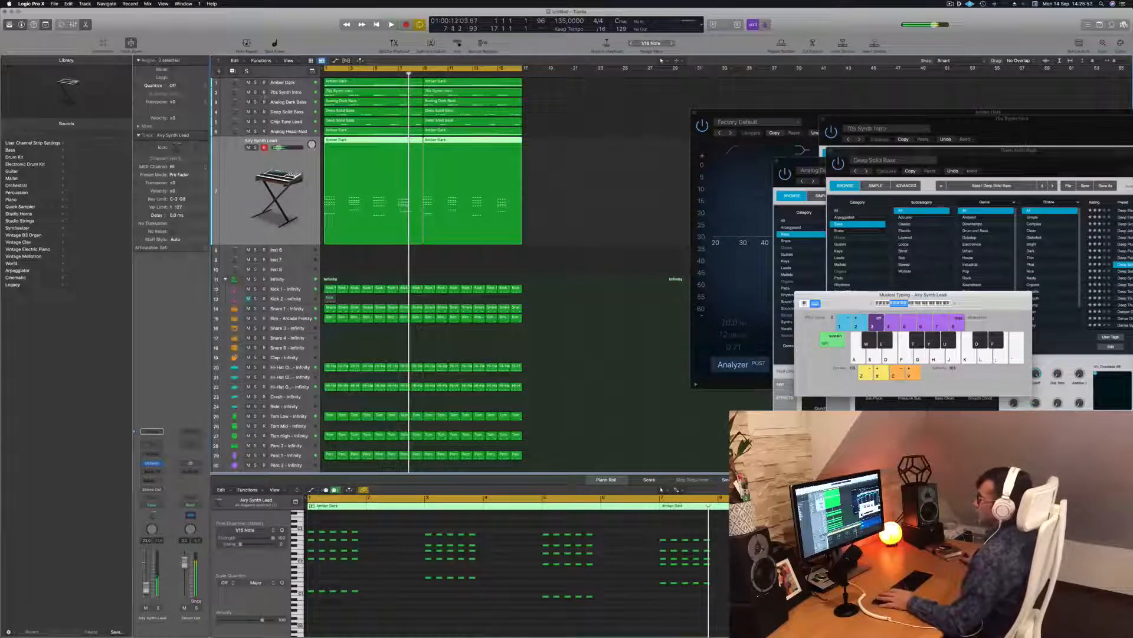
left_click(397, 139)
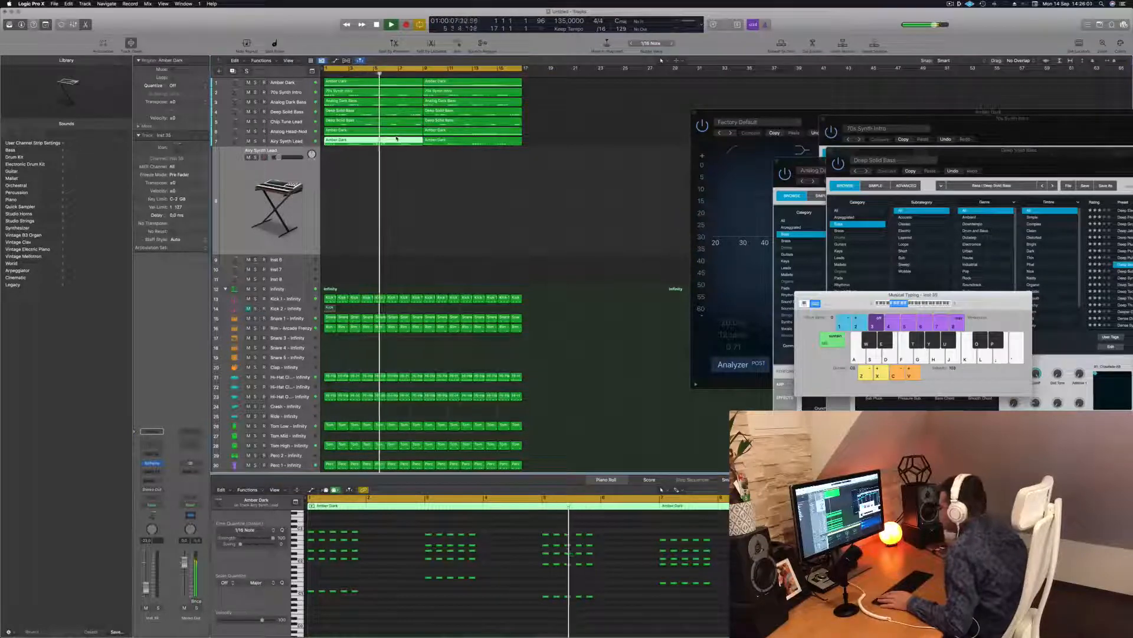
left_click(435, 198)
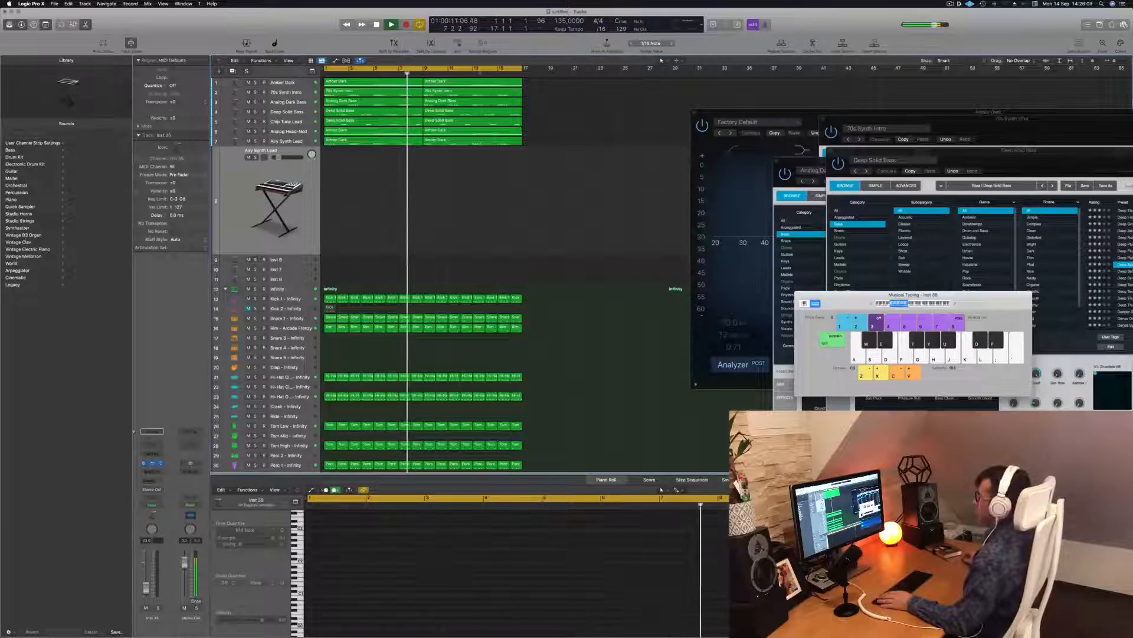
Step: Open Inst 35's Alchemy instrument window and move it to the right
left_click(152, 464)
left_click_drag(468, 95, 670, 112)
key("space")
key("space")
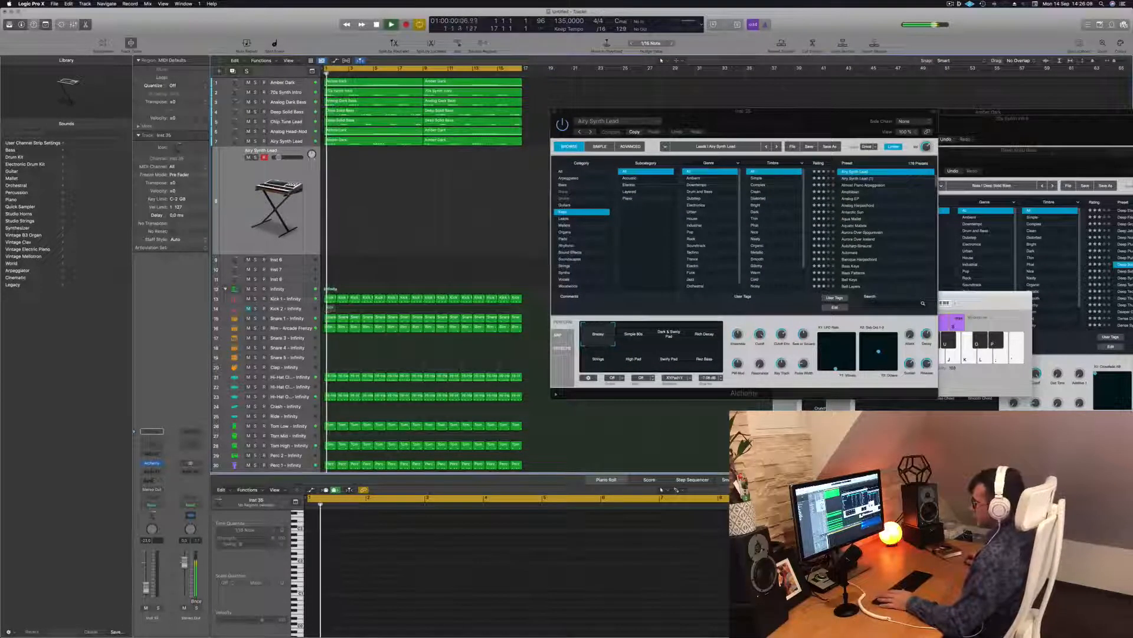
Step: Route an Inst 35 send to a bus and insert Reverb > SilverVerb on its aux channel
left_click(153, 479)
mouse_move(159, 492)
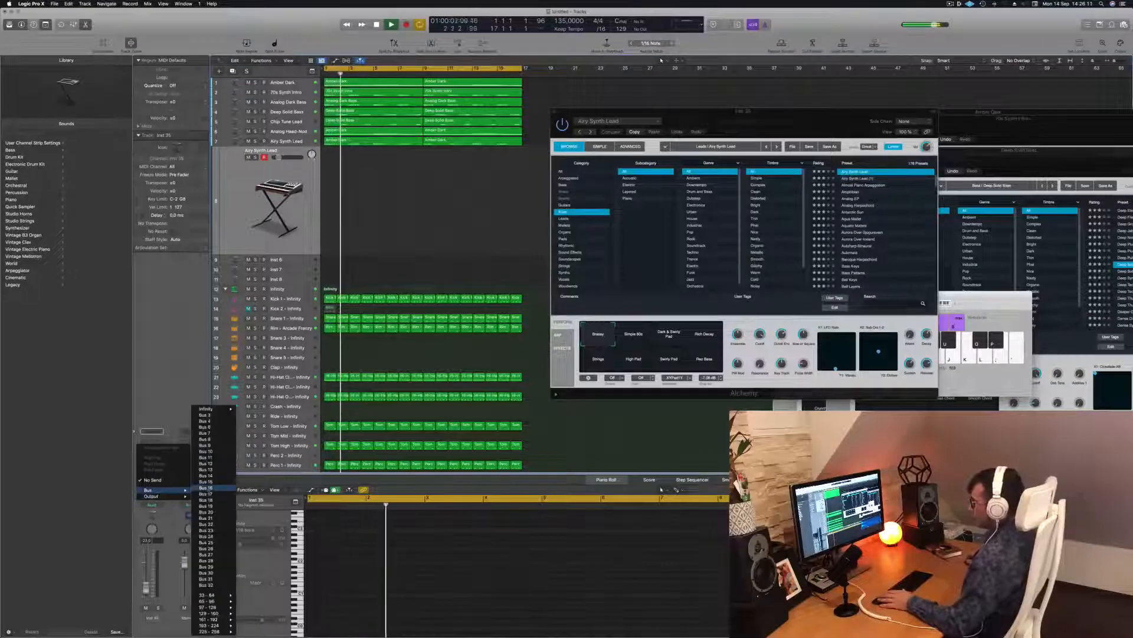
left_click(203, 415)
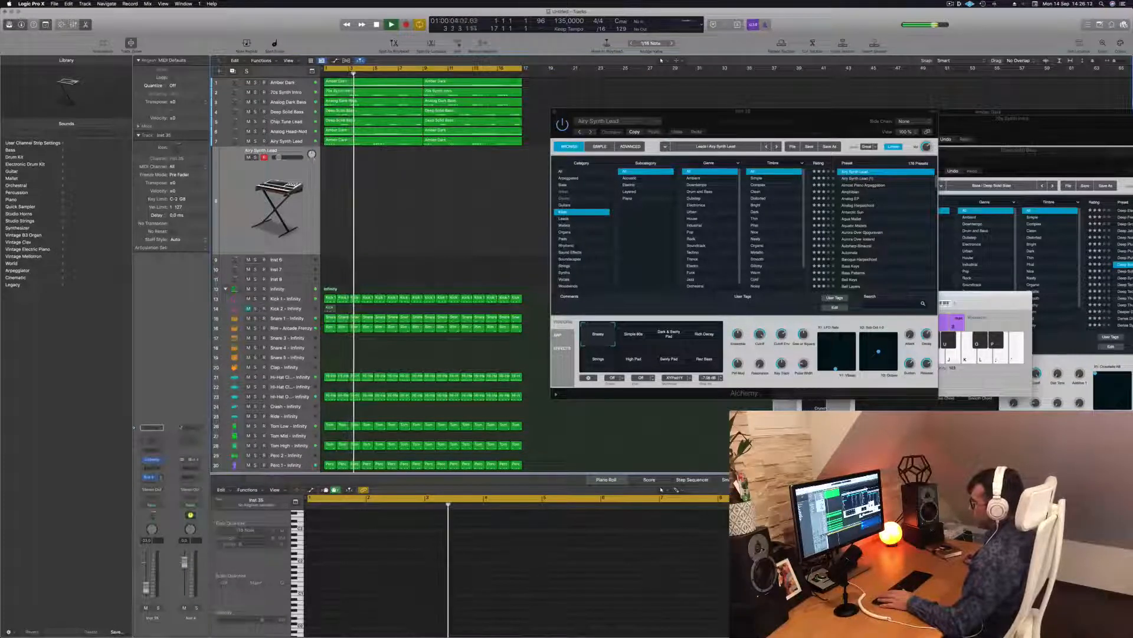
left_click(193, 468)
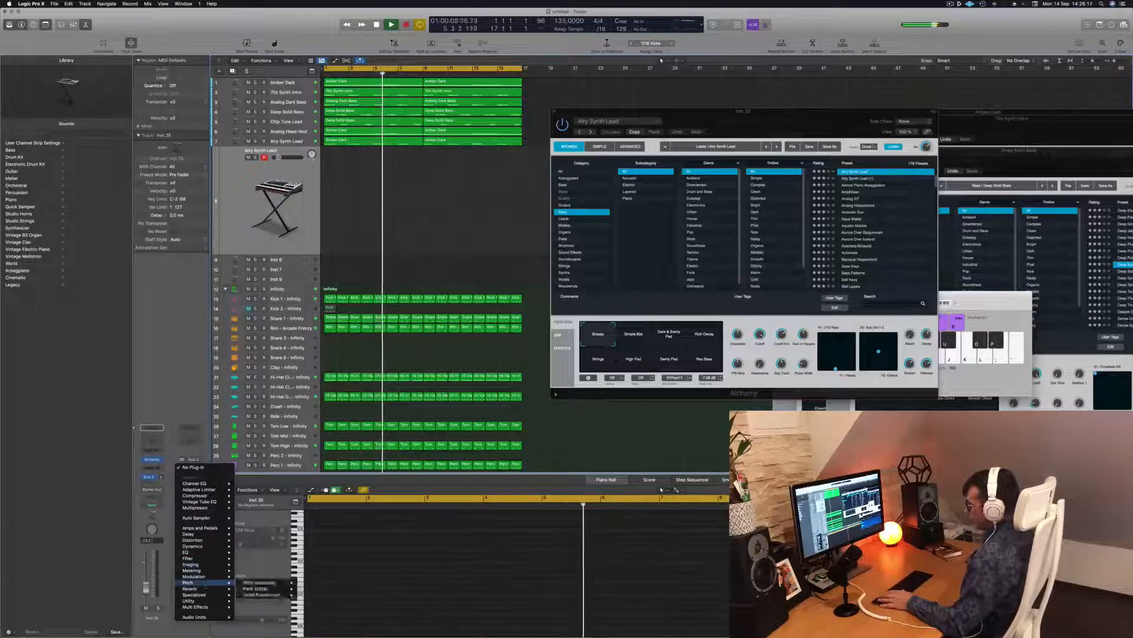
mouse_move(206, 589)
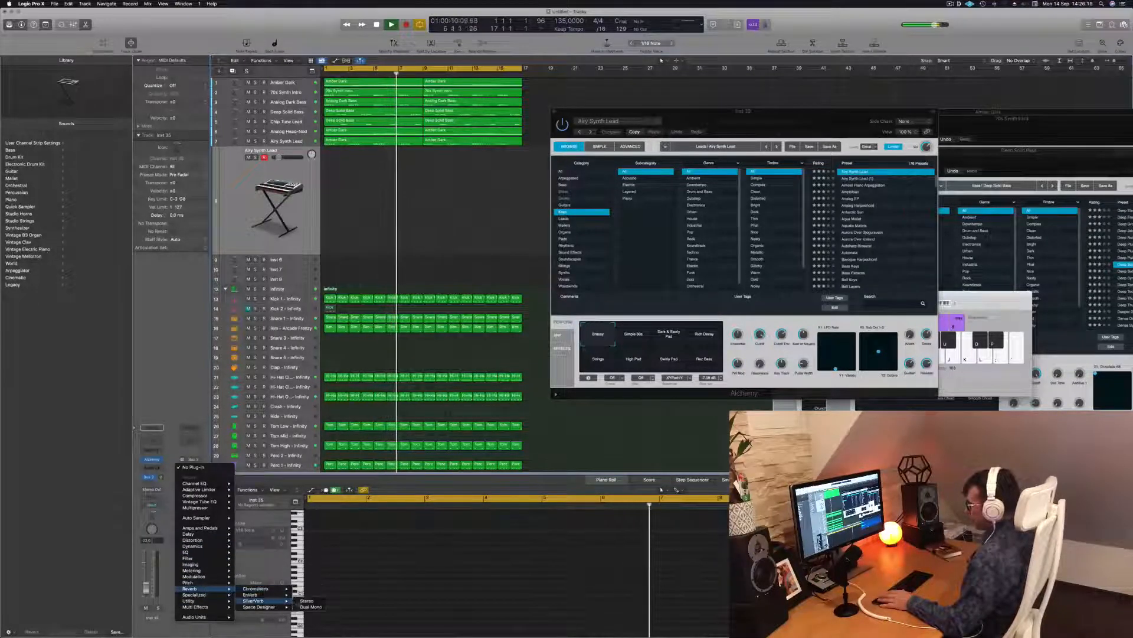
left_click(264, 601)
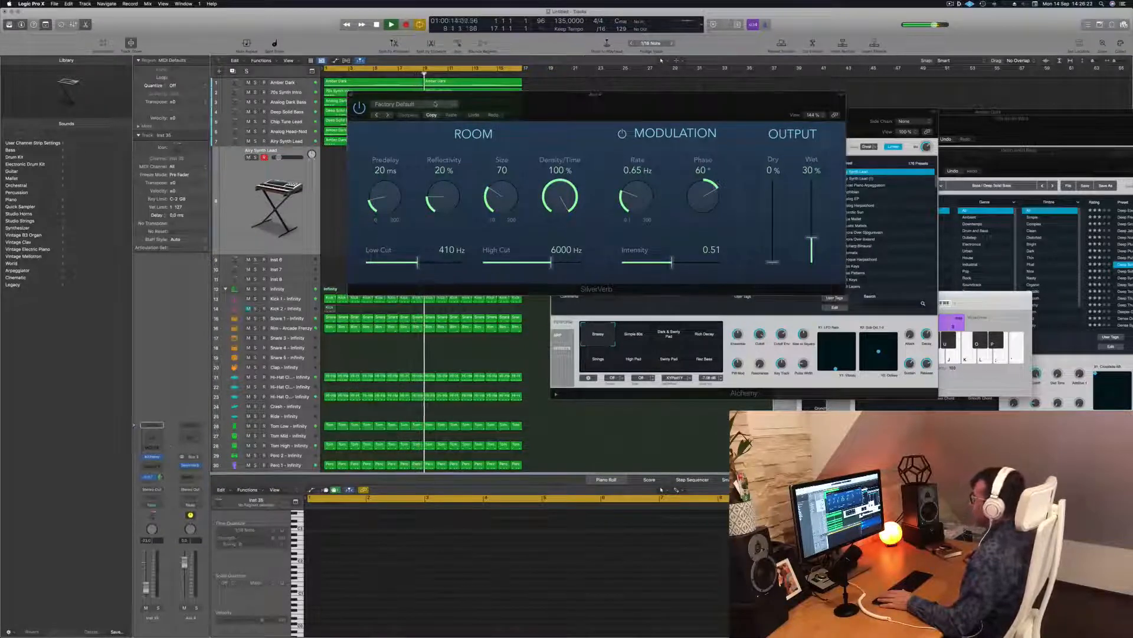
Step: Load SilverVerb's grandiose preset and raise Wet to 100%
left_click(423, 106)
left_click(399, 234)
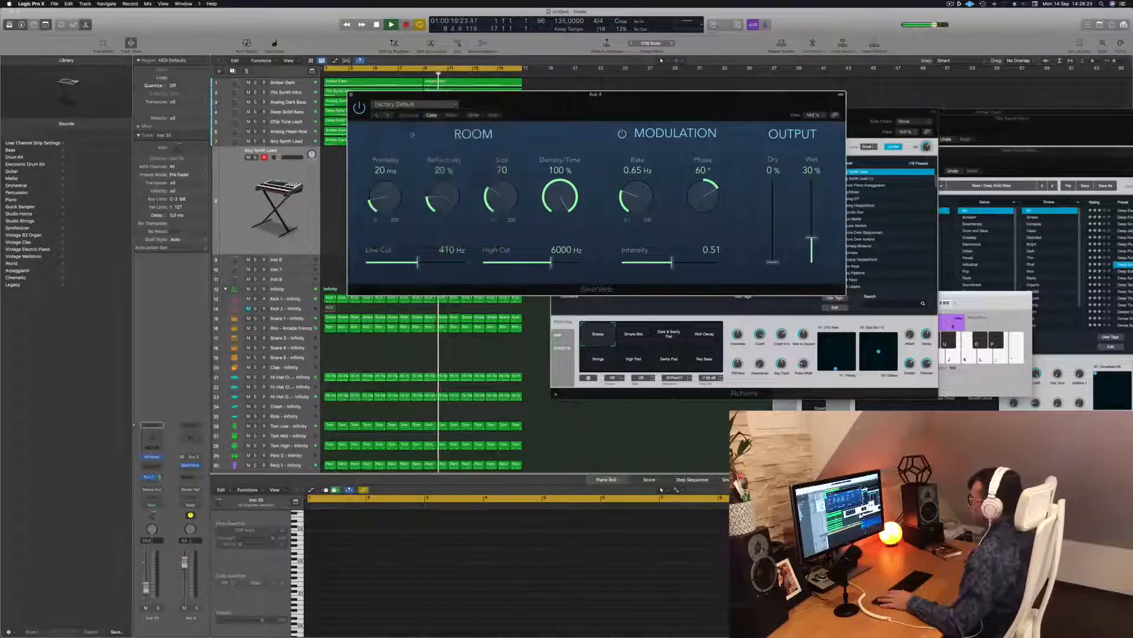
left_click_drag(811, 186, 811, 141)
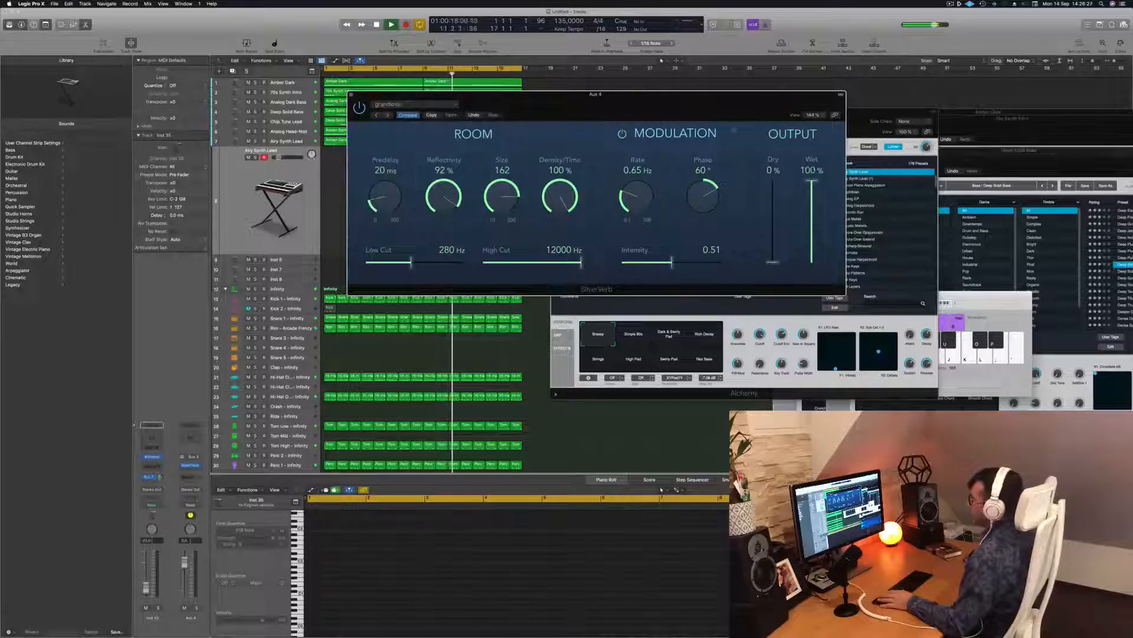
left_click_drag(547, 109, 569, 105)
left_click(620, 455)
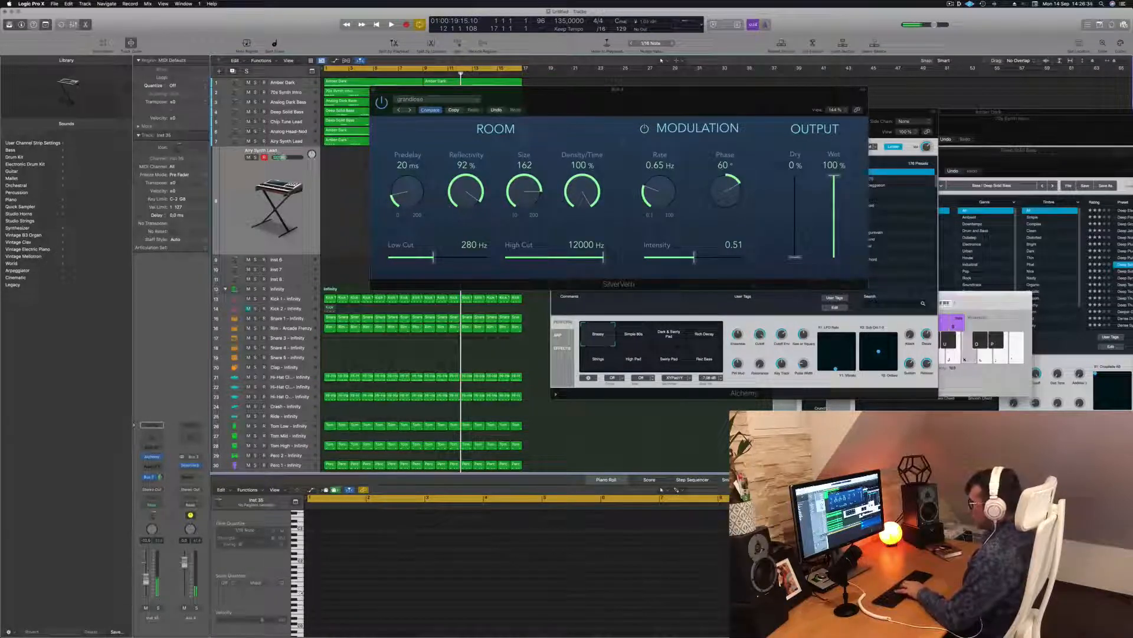
key("space")
left_click_drag(524, 93, 500, 96)
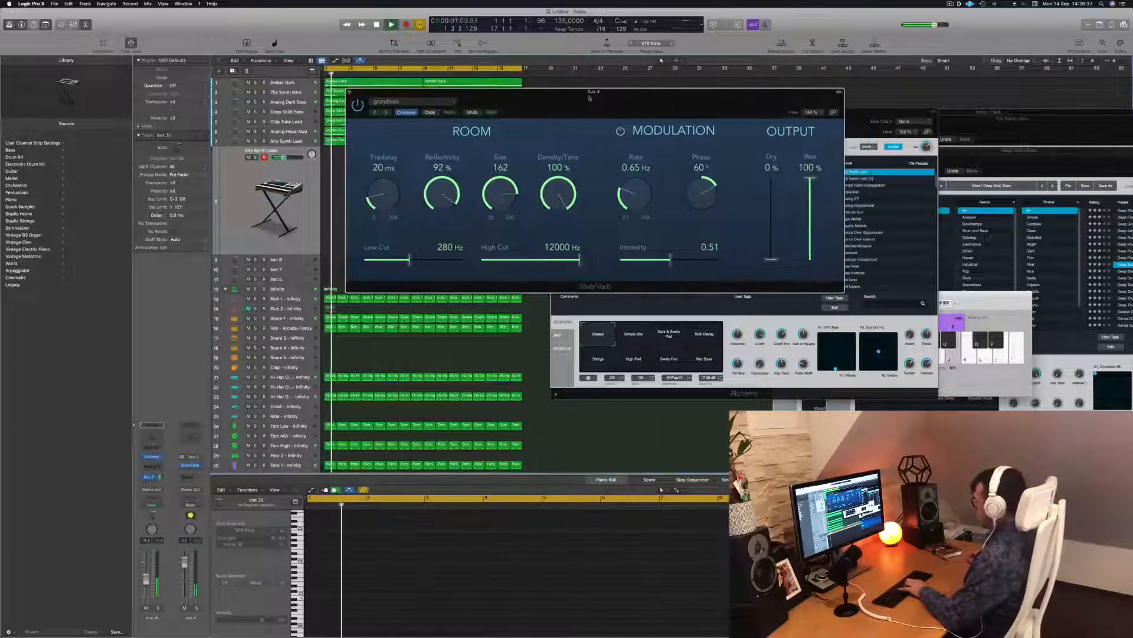
left_click_drag(978, 317, 662, 273)
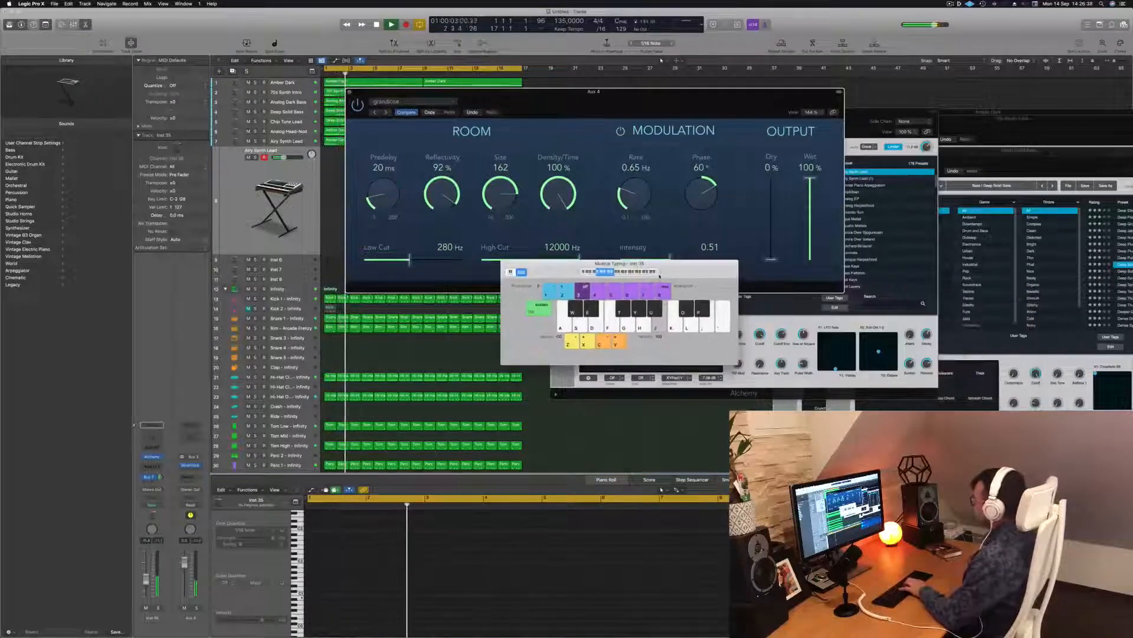
Step: Shift Musical Typing up an octave and play test notes through the reverb along with playback
key("x")
key("apostrophe")
key("l")
key("semicolon")
key("j")
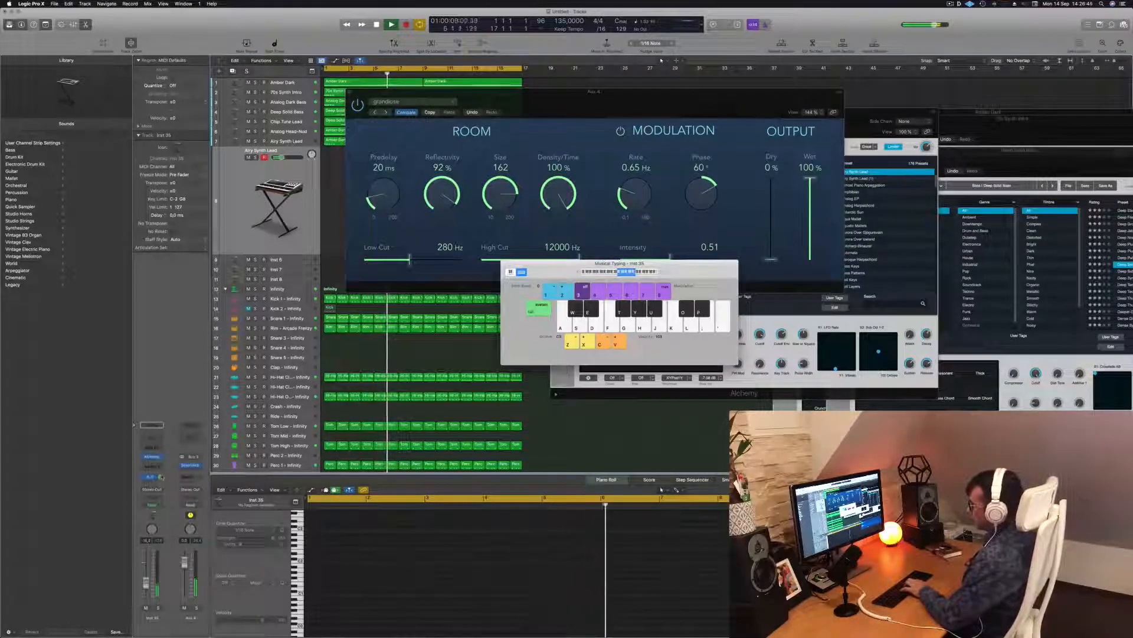
key("semicolon")
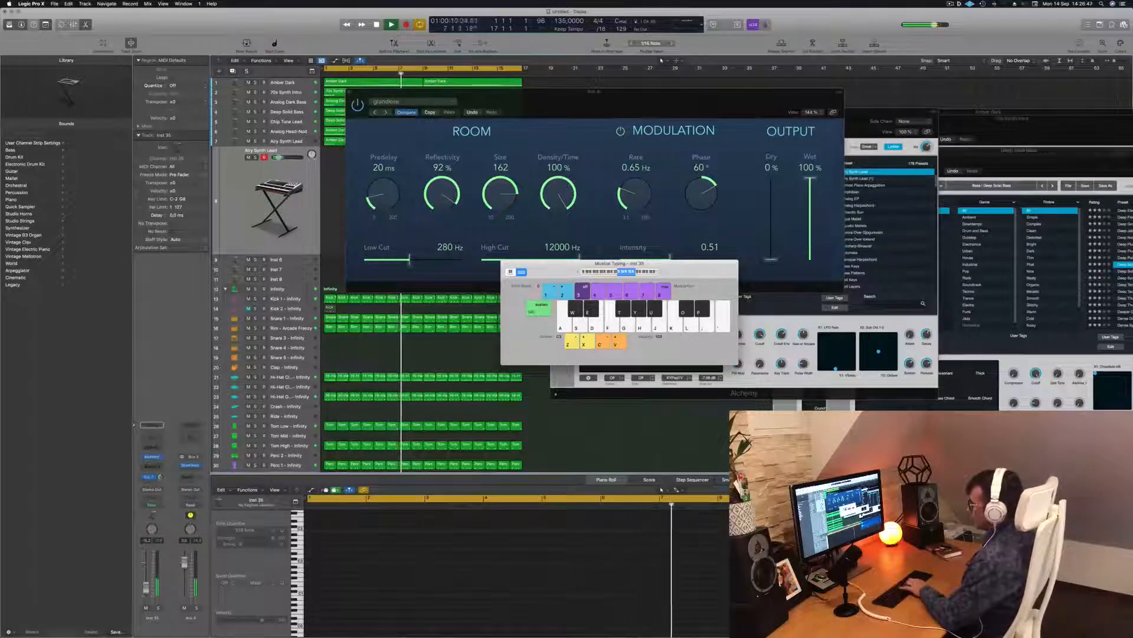
key("l")
key("semicolon")
key("apostrophe")
Step: Close and reopen the Inst 35 Alchemy window, then restart playback from the beginning
left_click(151, 458)
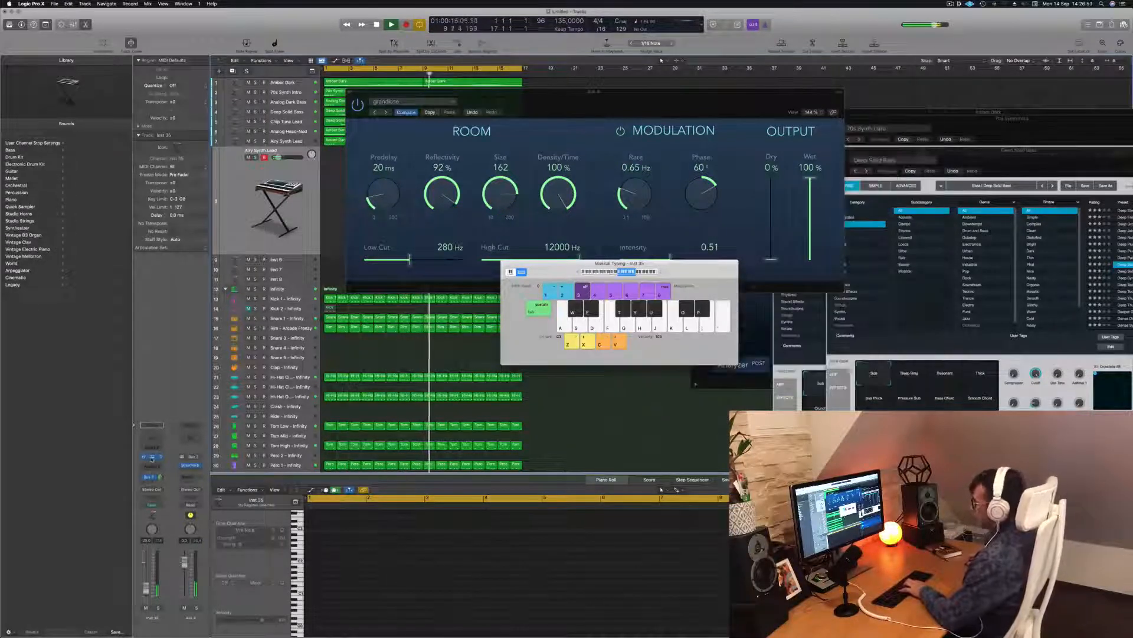
left_click(152, 457)
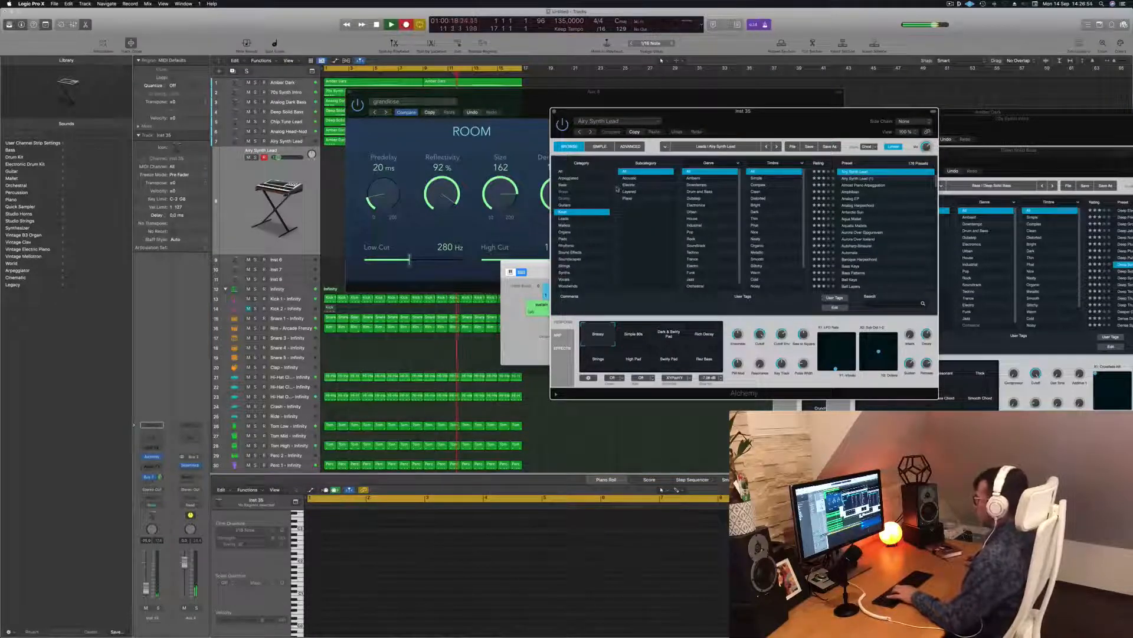
key("space")
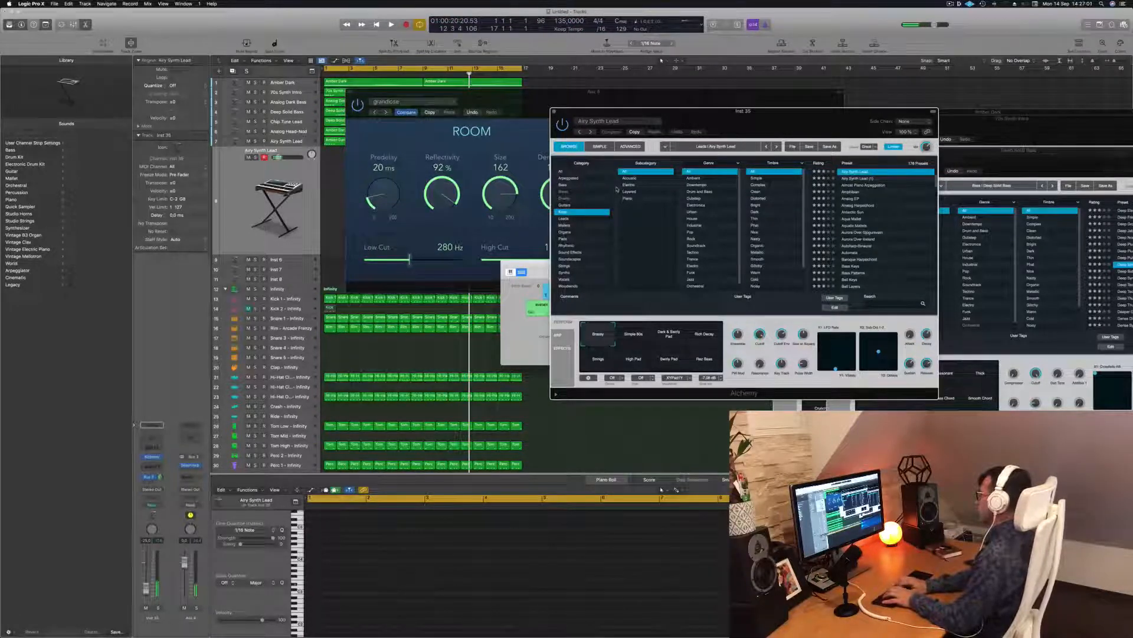
key("Return")
key("space")
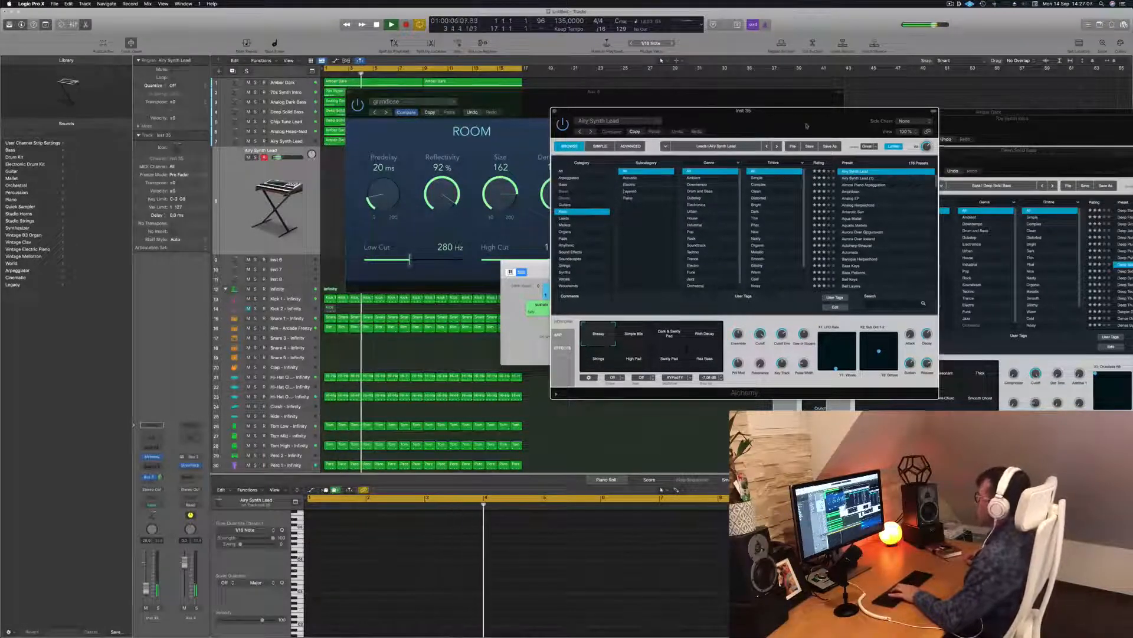
Step: Arrange the Alchemy, SilverVerb and Musical Typing windows so none overlap
left_click_drag(616, 189, 648, 150)
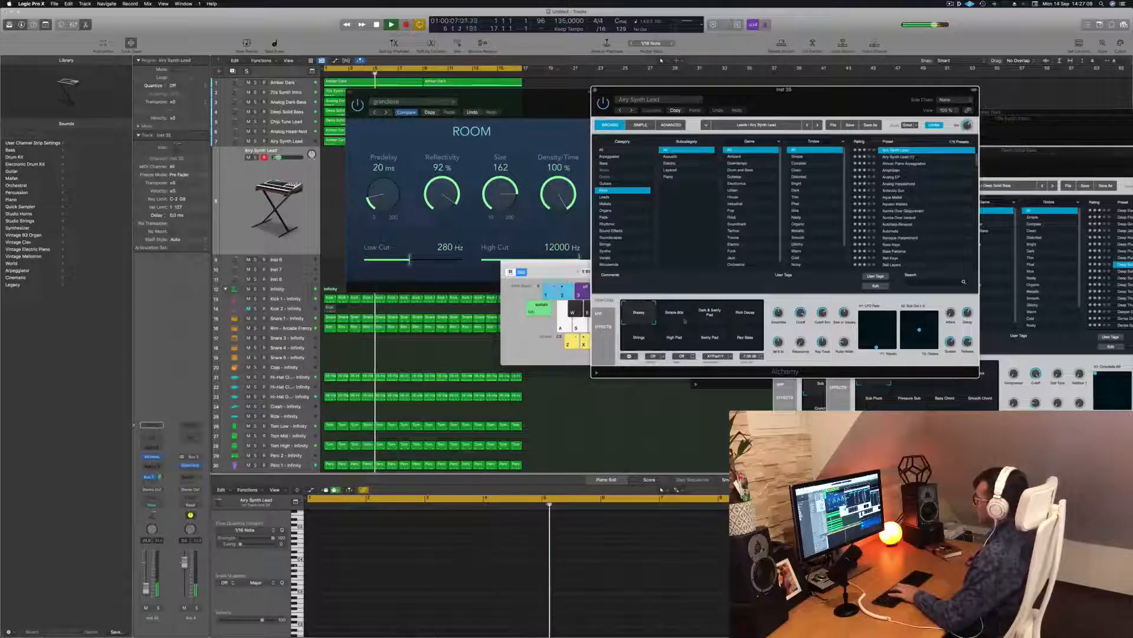
left_click(155, 460)
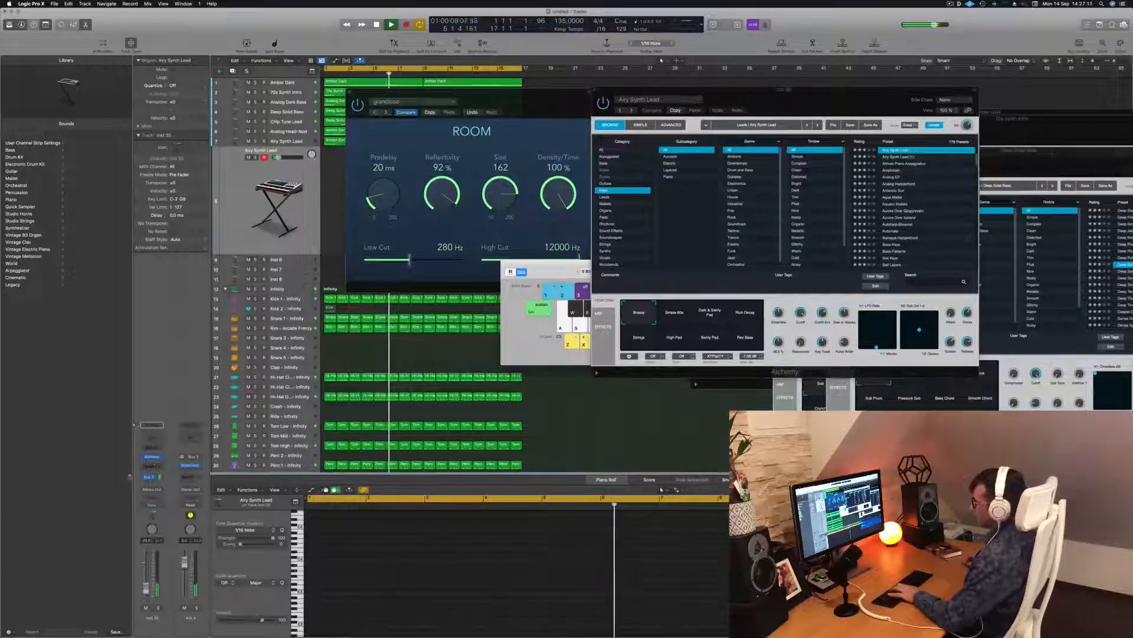
left_click(153, 457)
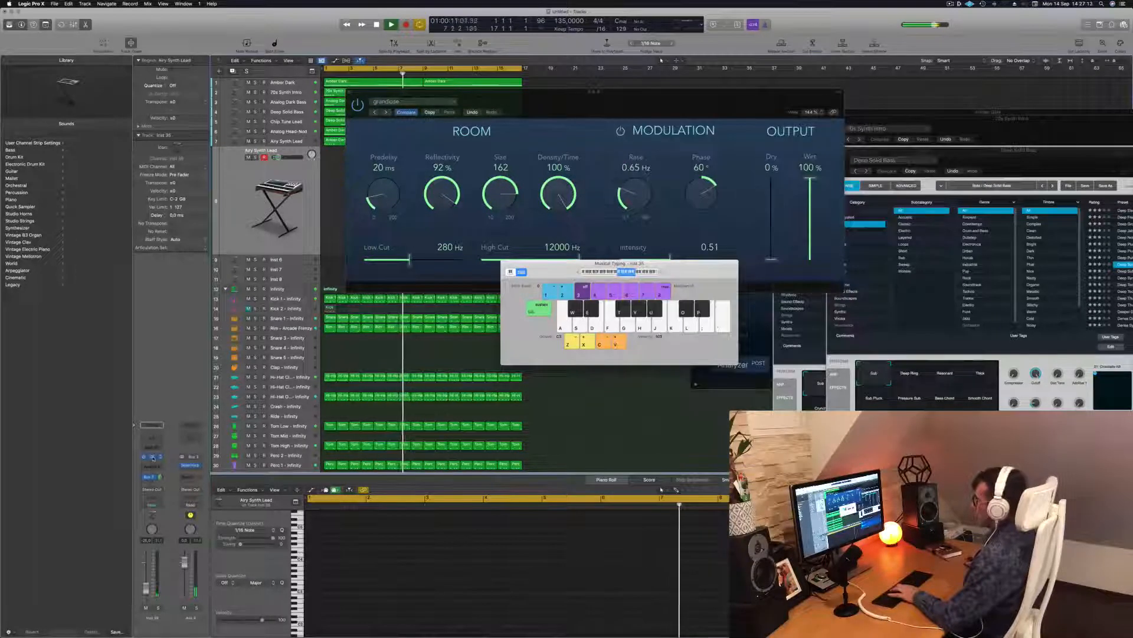
left_click(152, 458)
left_click(153, 458)
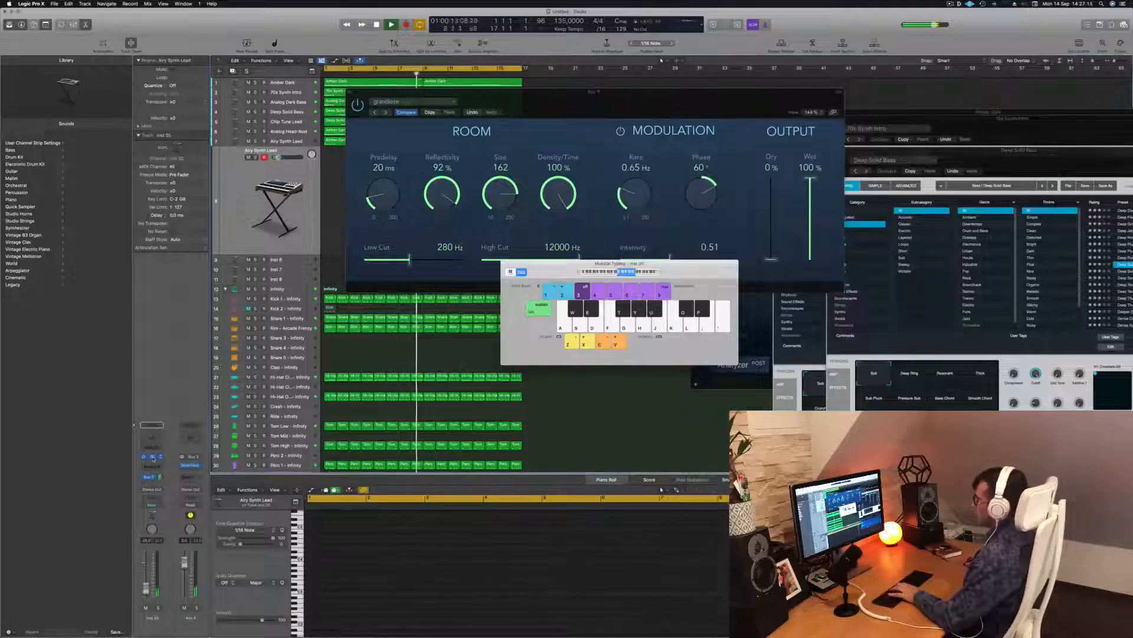
left_click(153, 457)
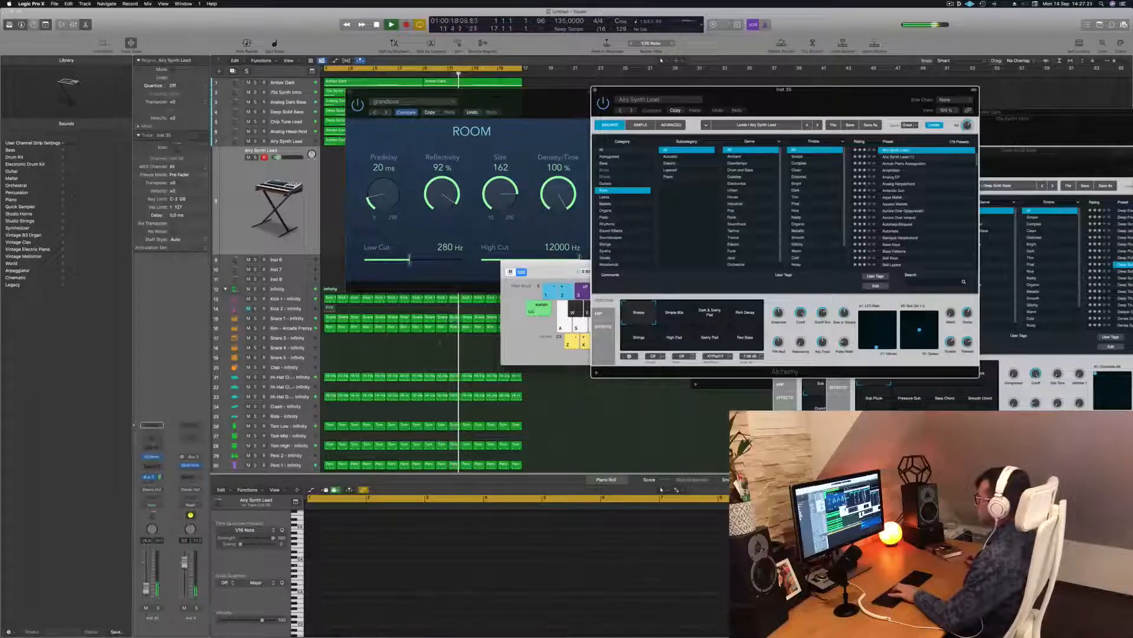
left_click_drag(563, 271, 385, 268)
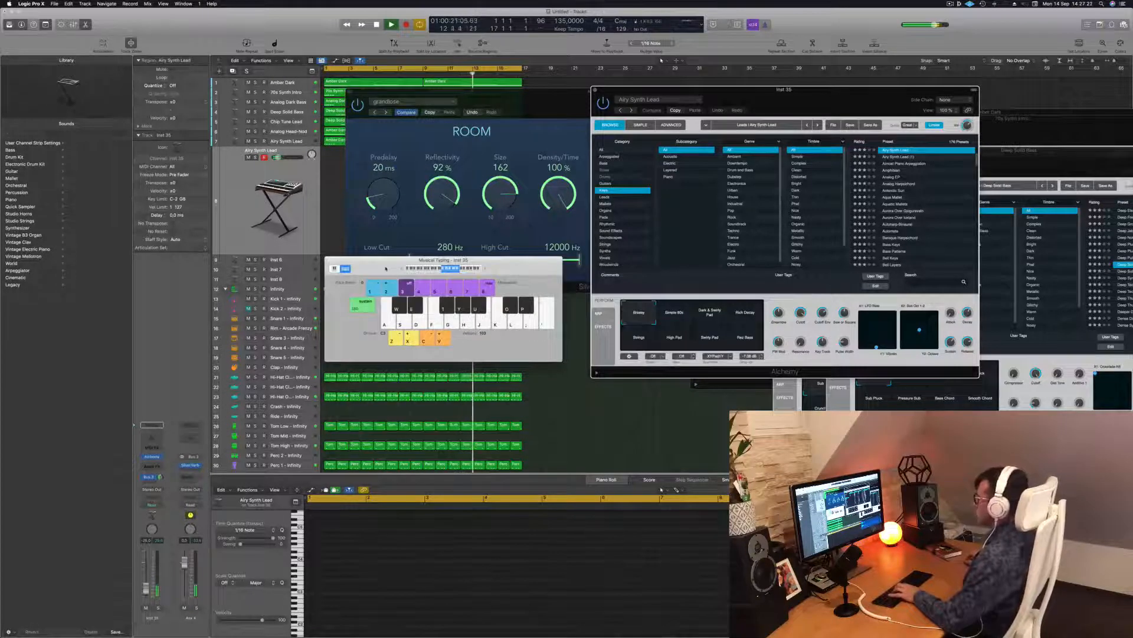
left_click_drag(425, 92, 841, 220)
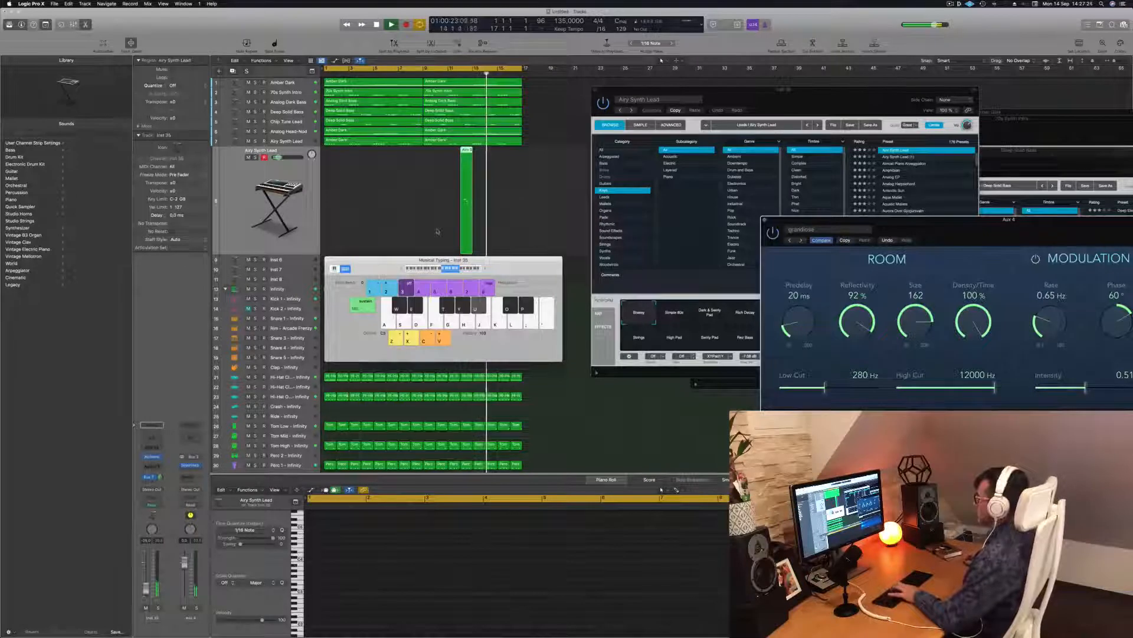
left_click_drag(673, 91, 586, 90)
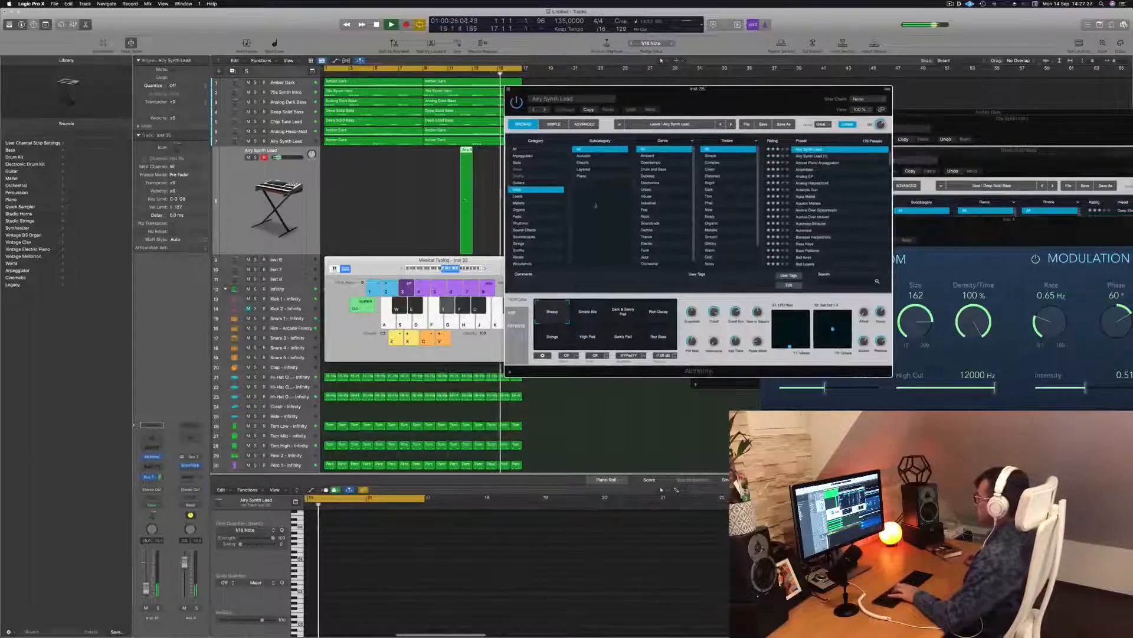
left_click(380, 266)
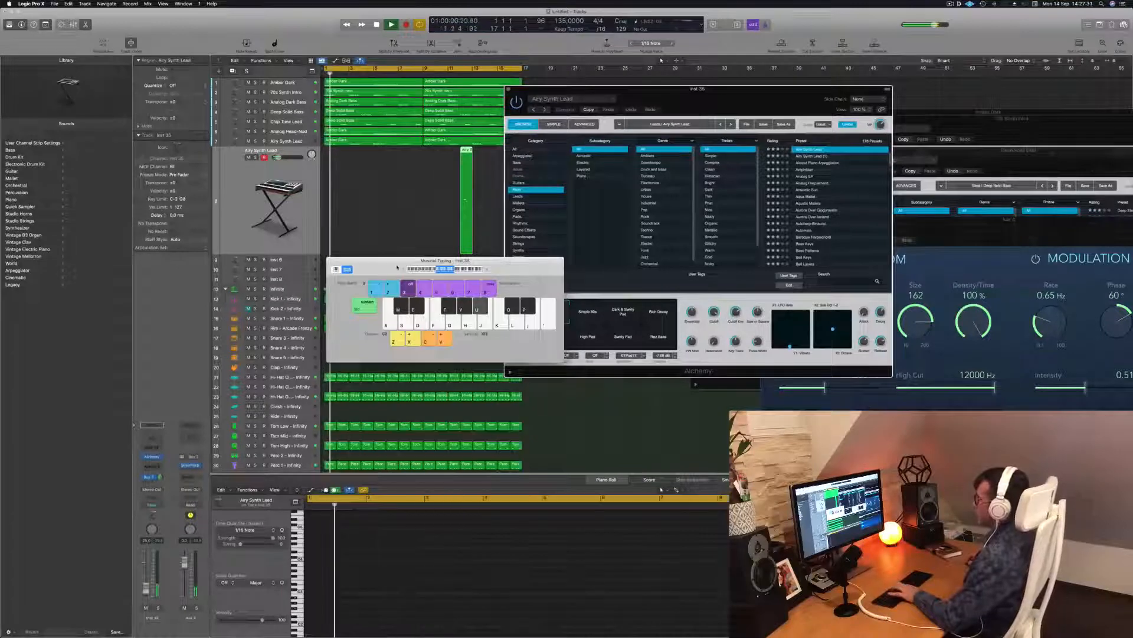
Step: Drop Musical Typing to octave C2 and pick Alchemy's Rich Decay snapshot
key("z")
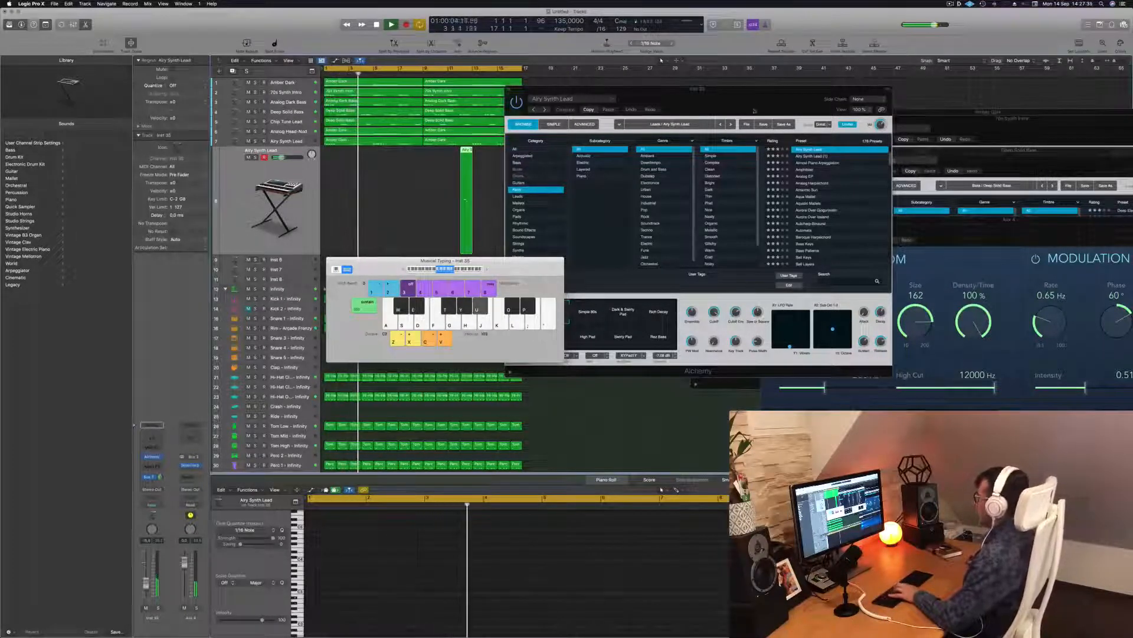
left_click_drag(761, 98, 790, 82)
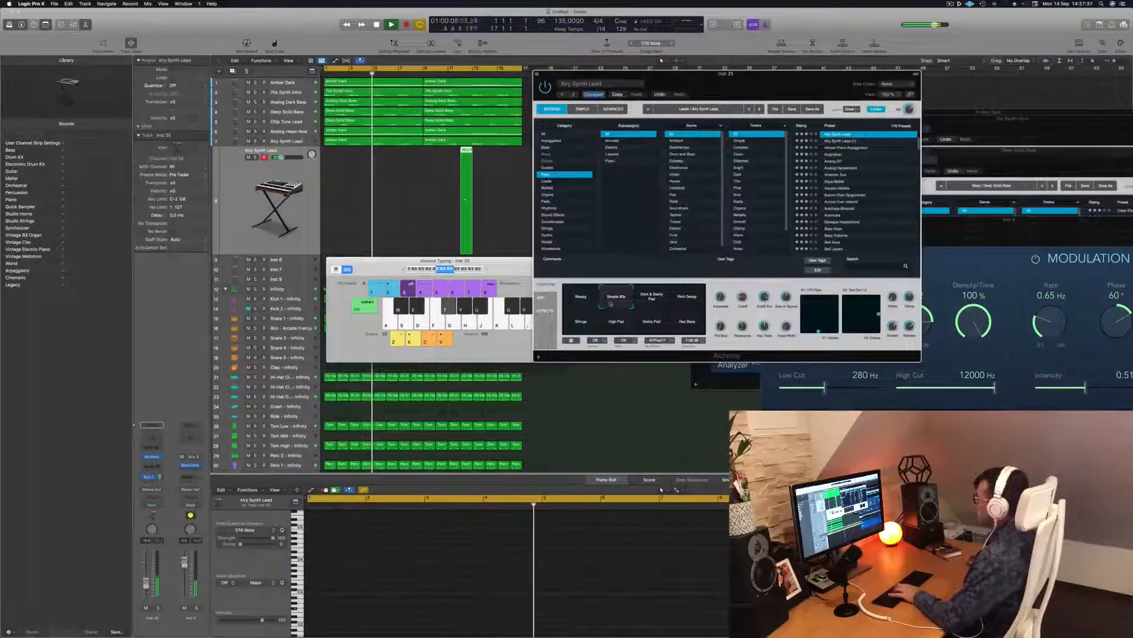
left_click(651, 303)
left_click(687, 302)
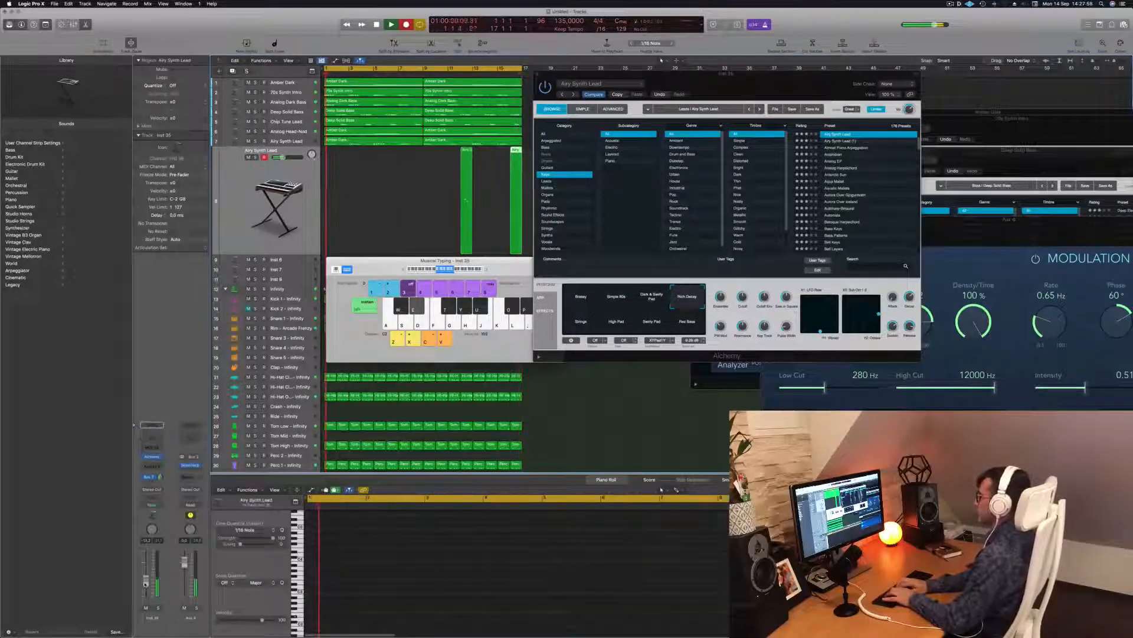
Step: Hide the inspector and record a D#2, A#2, G#2 melody on Musical Typing, then stop
key("i")
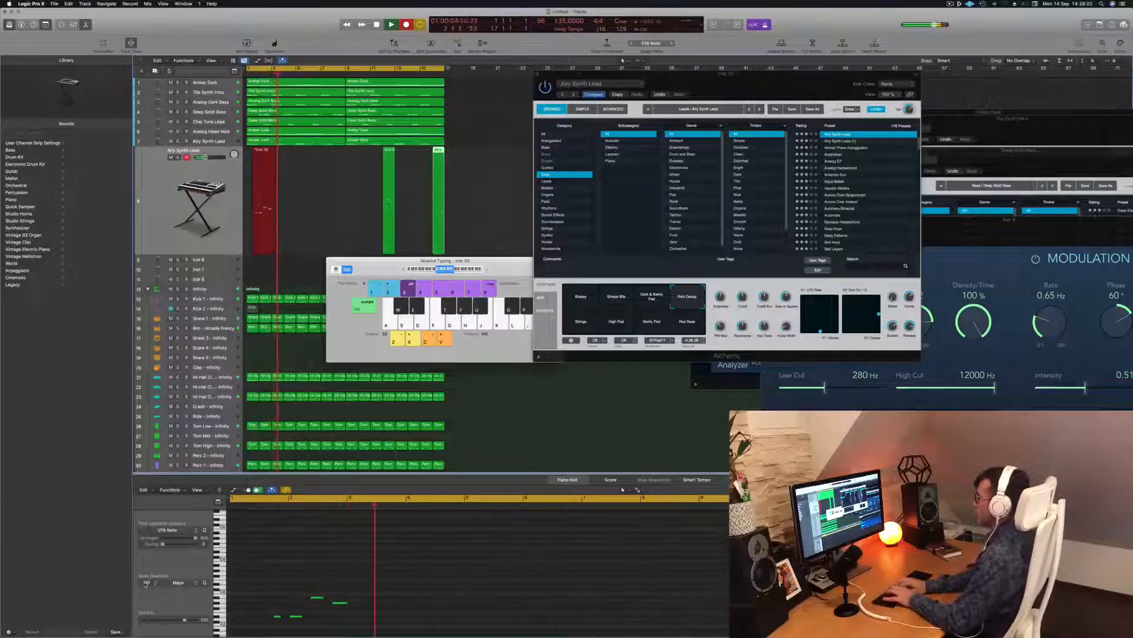
key("e")
key("e")
key("u")
key("y")
key("e")
key("u")
key("y")
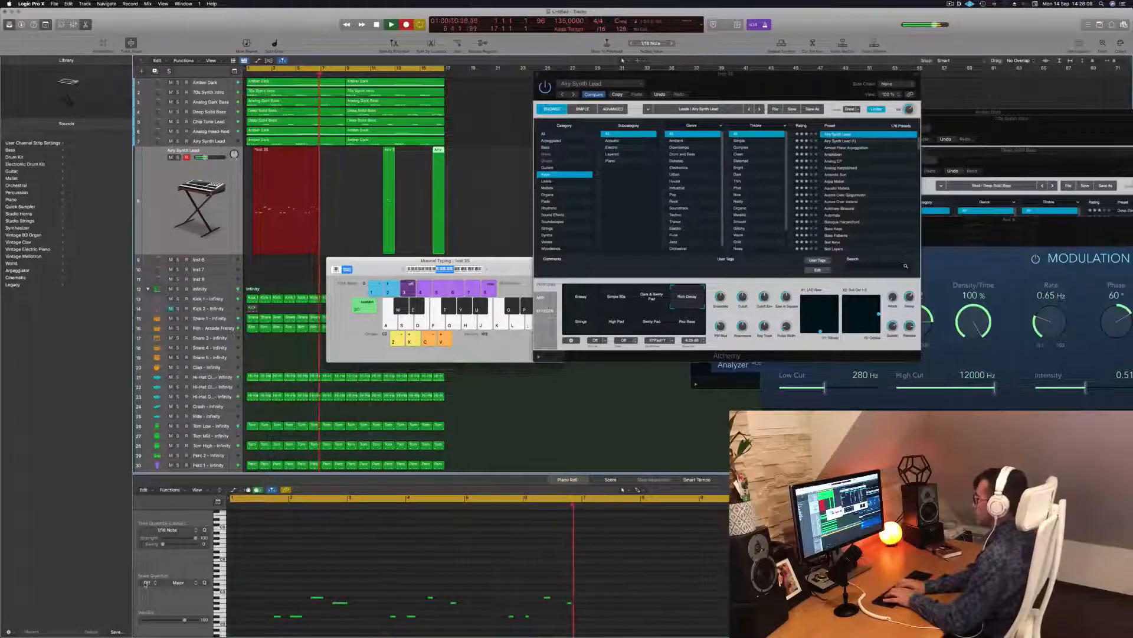
key("u")
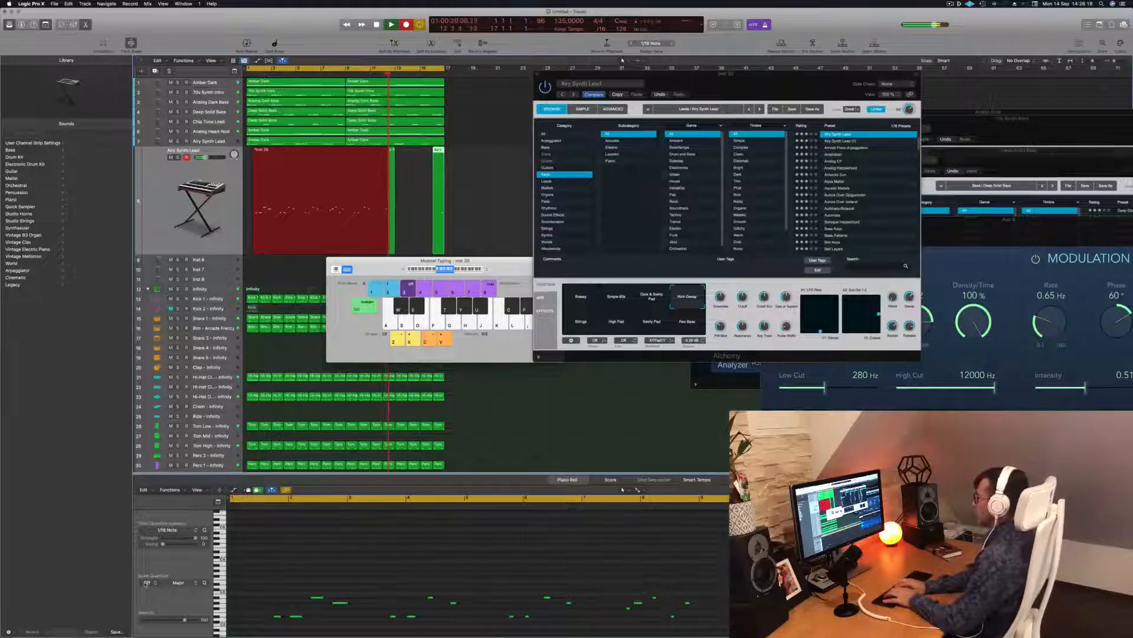
key("space")
key("space")
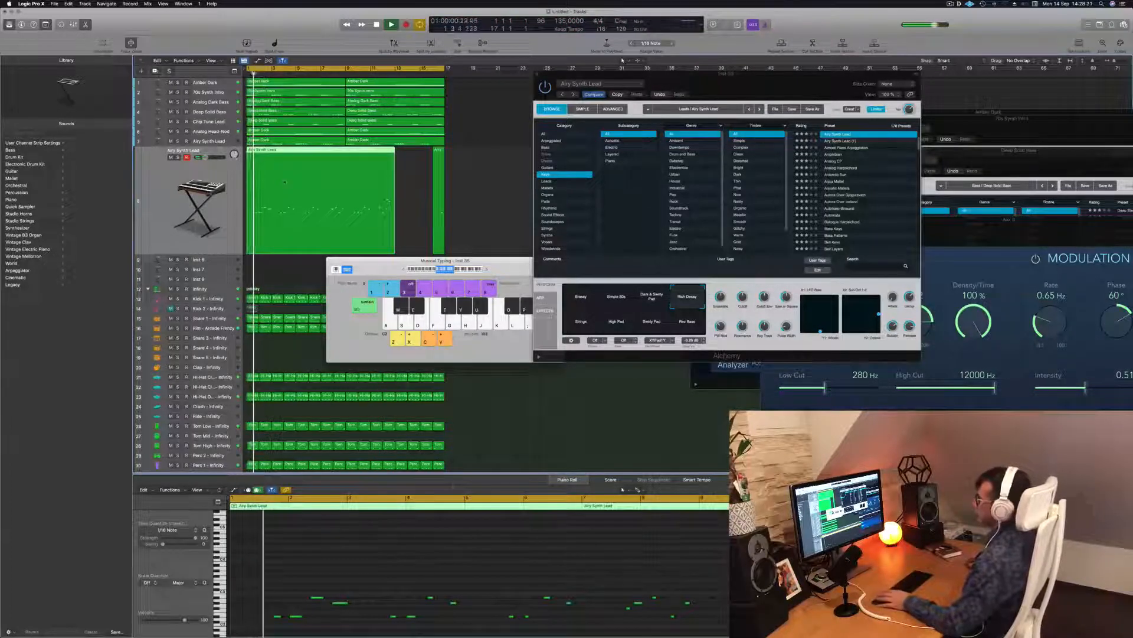
Step: Begin saving the project under a new name
left_click(422, 562)
key("super+a")
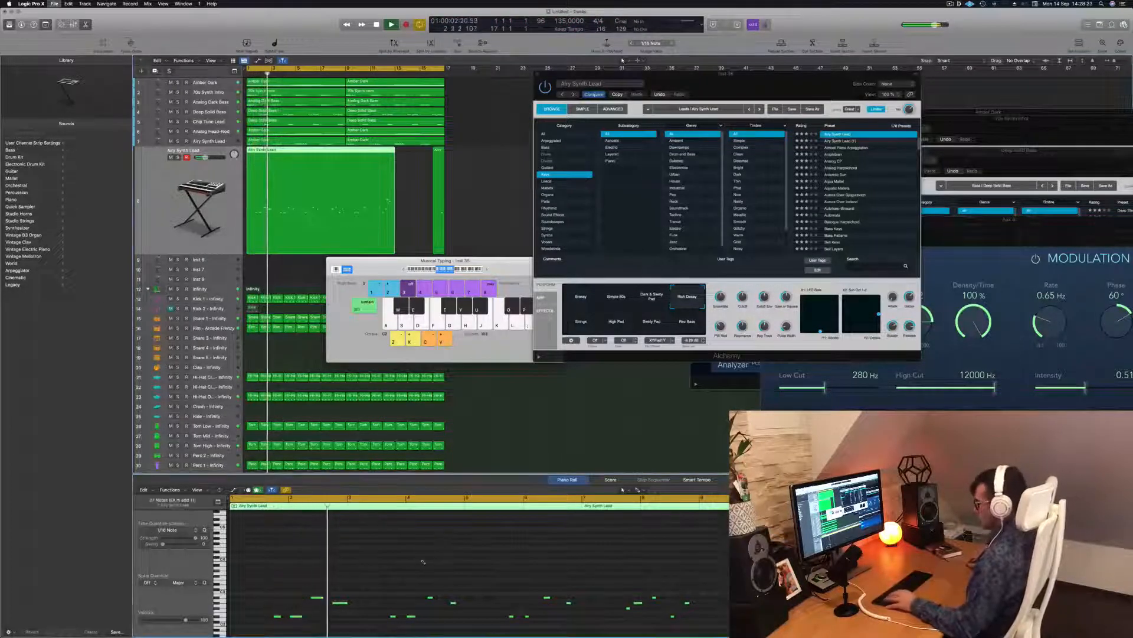
key("super+s")
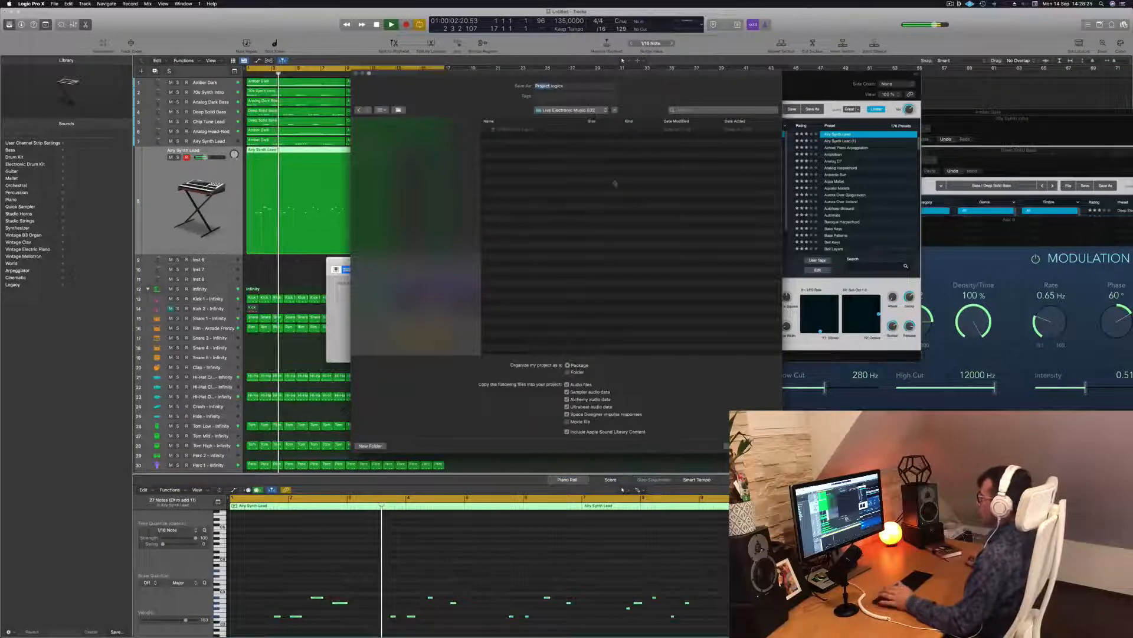
Step: Choose the Logic folder as the save location in the Save As dialog
left_click(593, 112)
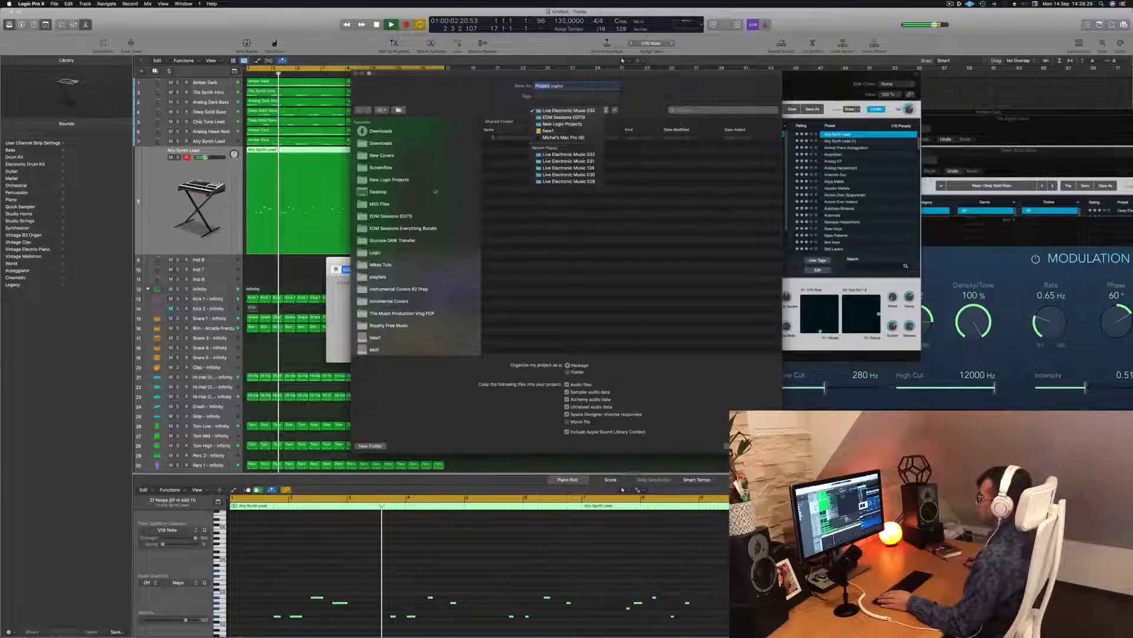
left_click(435, 191)
left_click(375, 253)
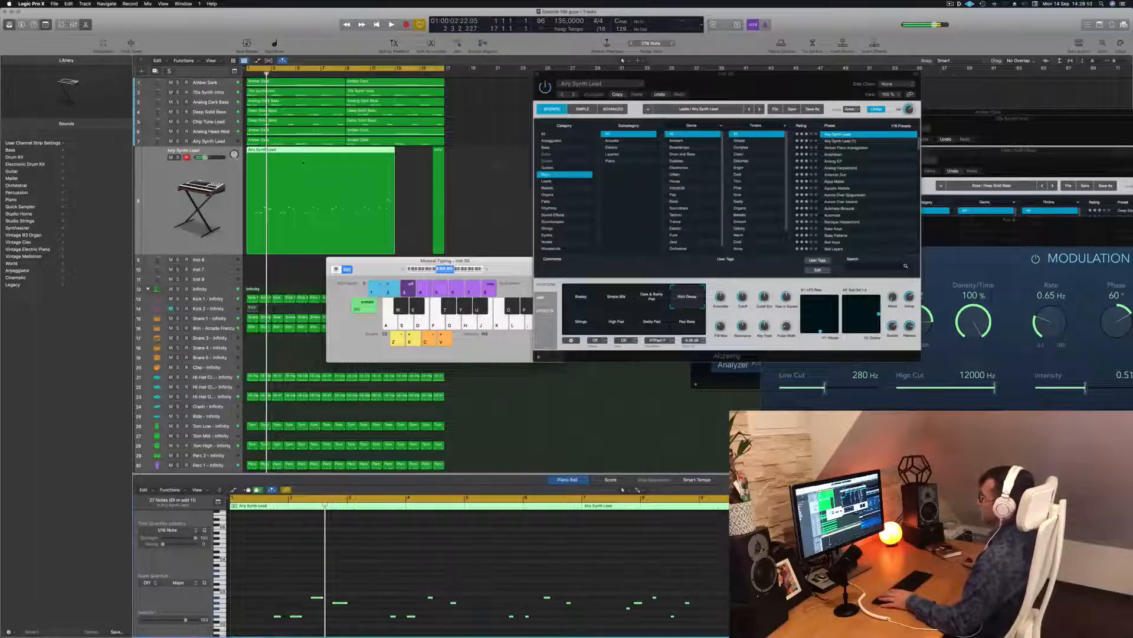
Step: Select all regions to check them, deselect, and play the song from the start
left_click(417, 174)
key("space")
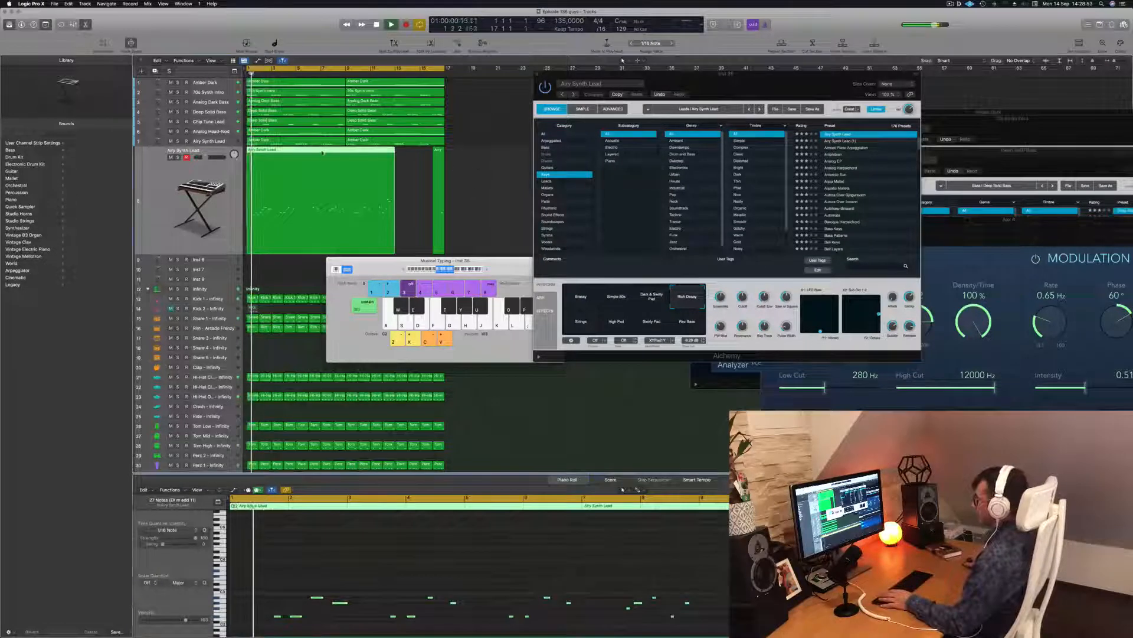
key("super+a")
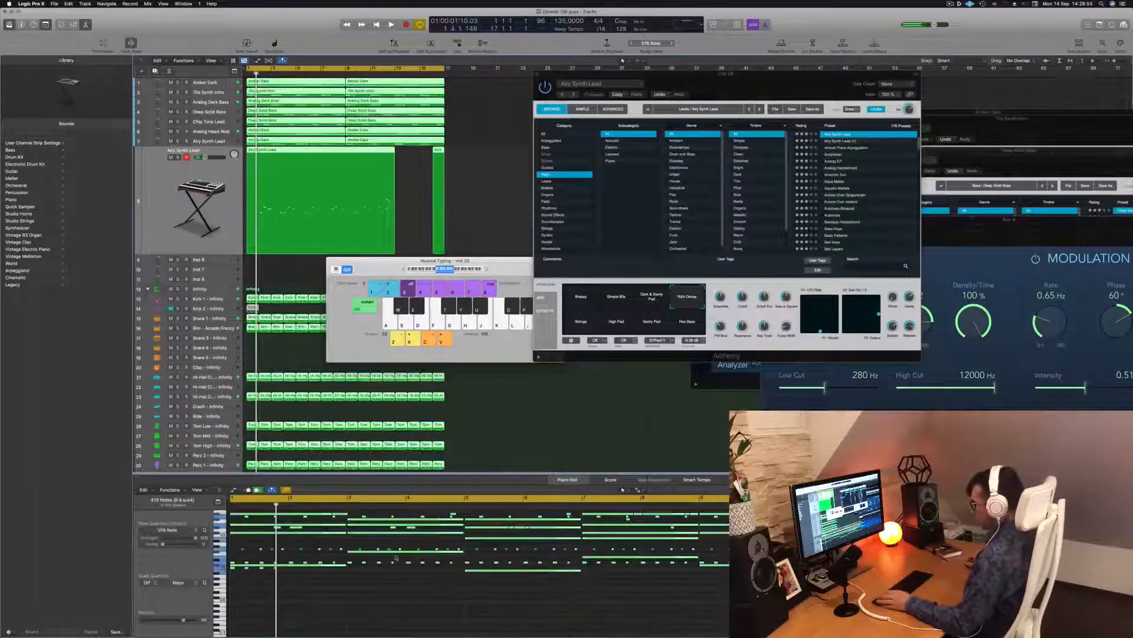
left_click(544, 480)
left_click(410, 182)
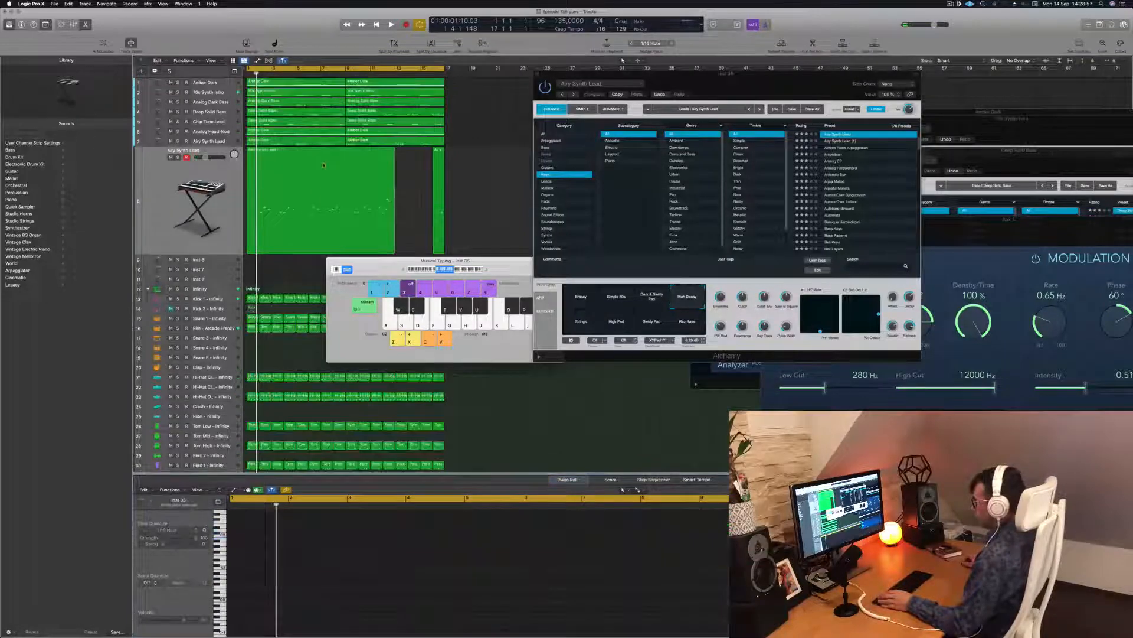
key("space")
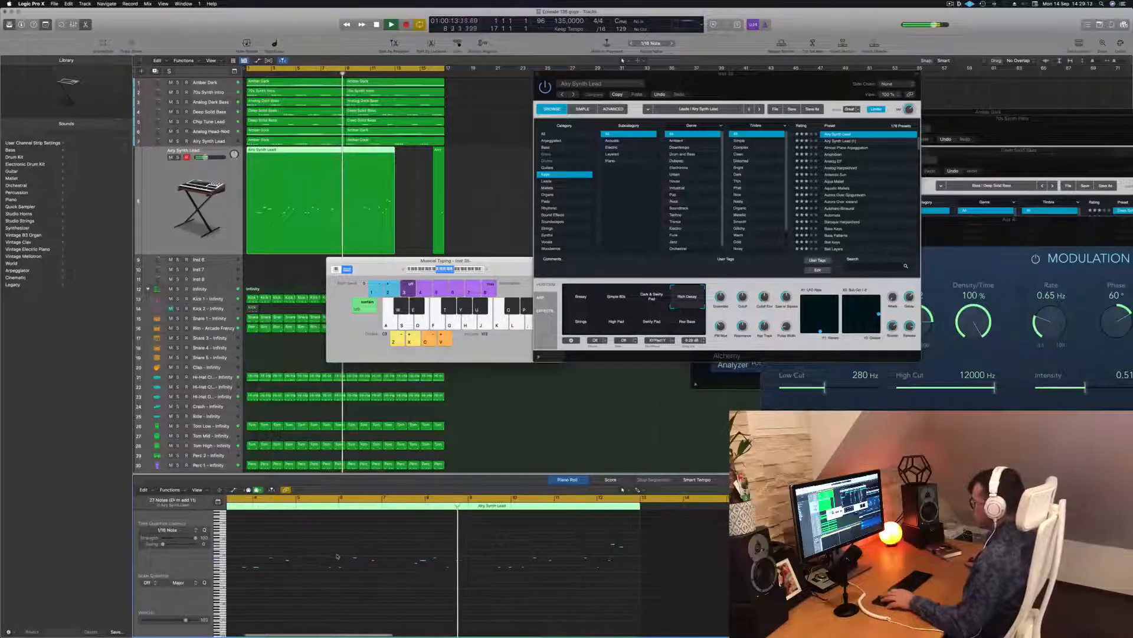
Step: Return to the song start, stop, and split the Airy Synth Lead region at the playhead
key("Return")
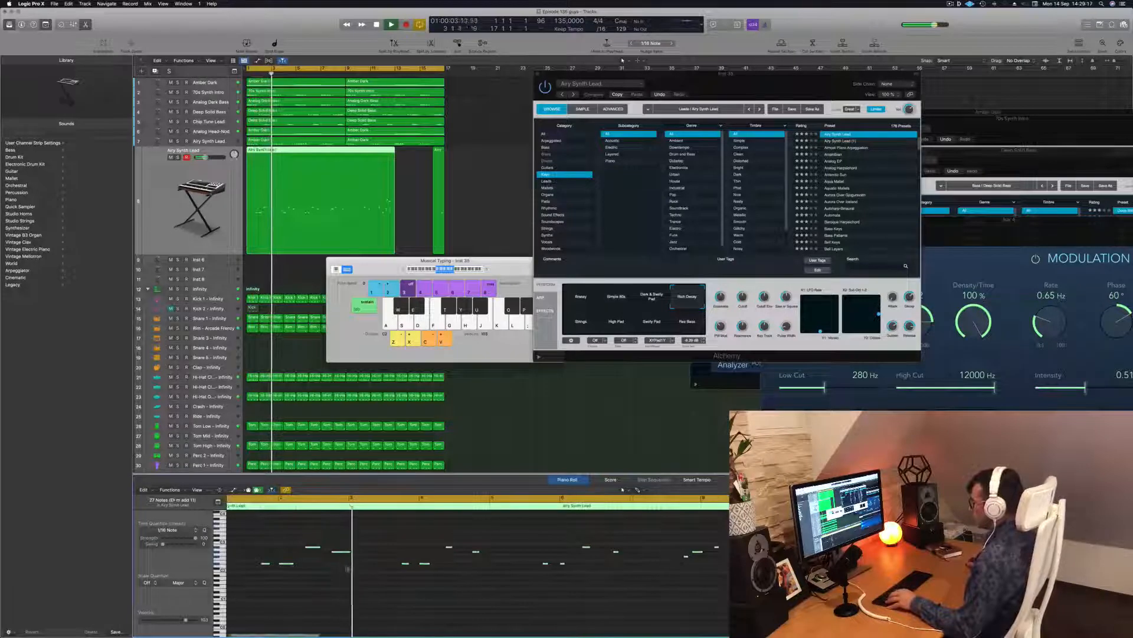
key("Return")
key("space")
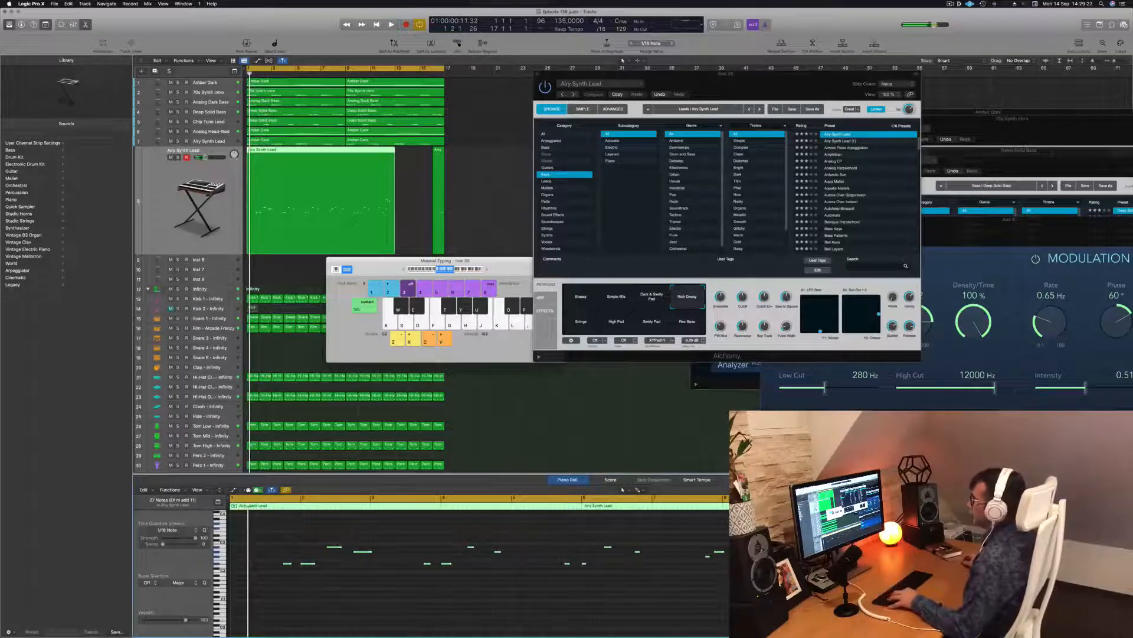
key("super+t")
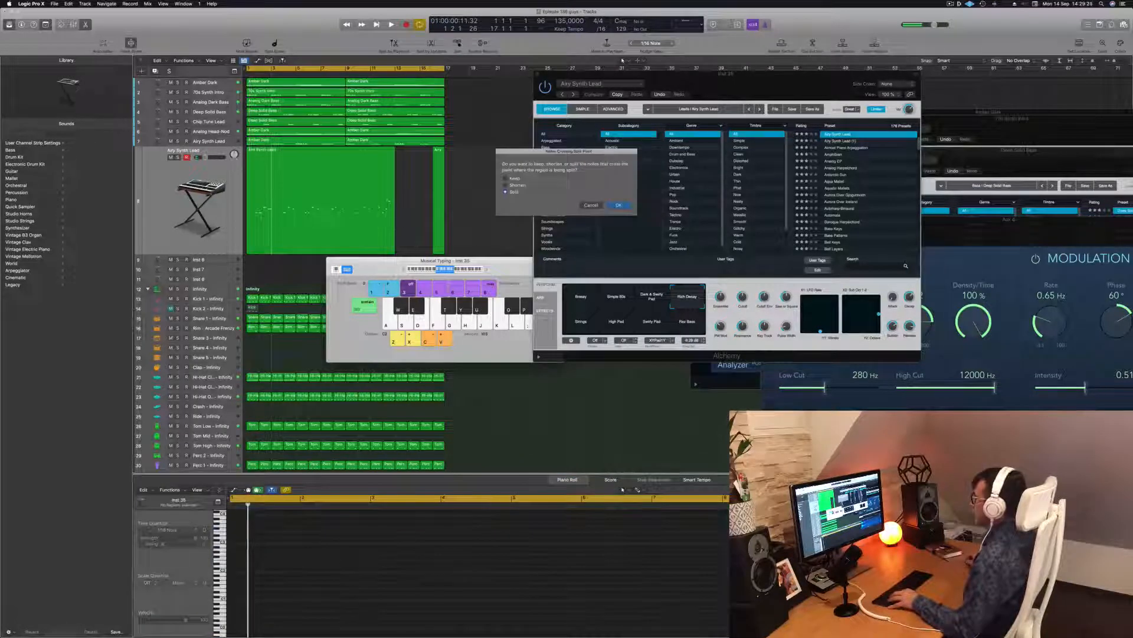
Step: Split the Airy Synth Lead region at the crossing notes and delete the two later pieces
left_click(619, 205)
left_click_drag(465, 180, 319, 203)
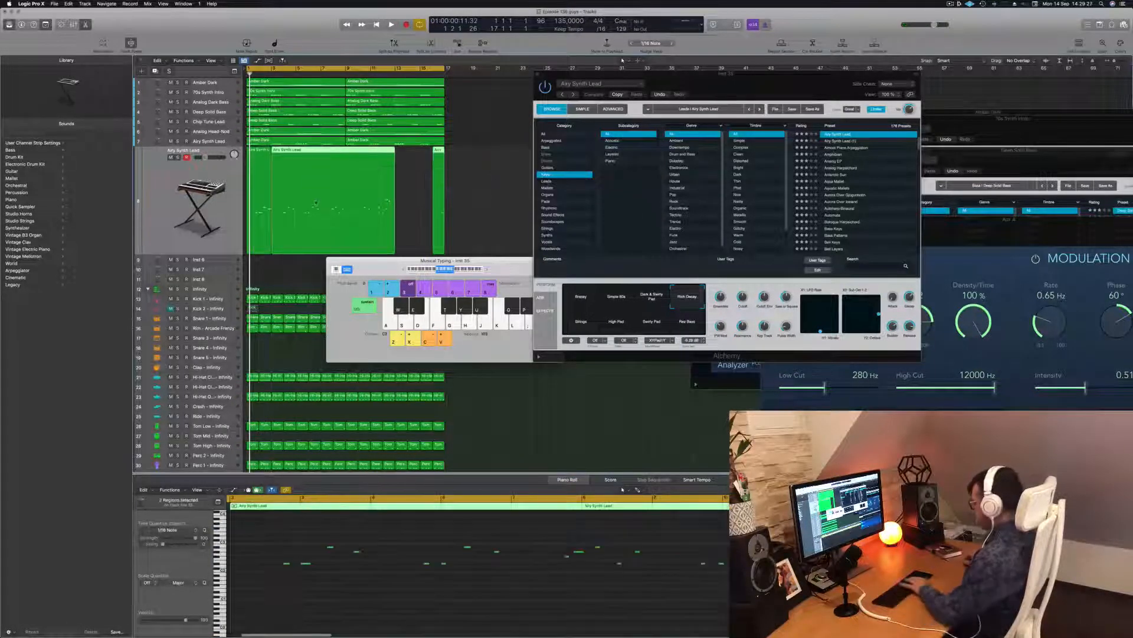
key("BackSpace")
left_click(270, 179)
left_click(950, 4)
left_click(963, 23)
Step: Copy the short lead region to bar 3, then copy both regions further along the track
key("space")
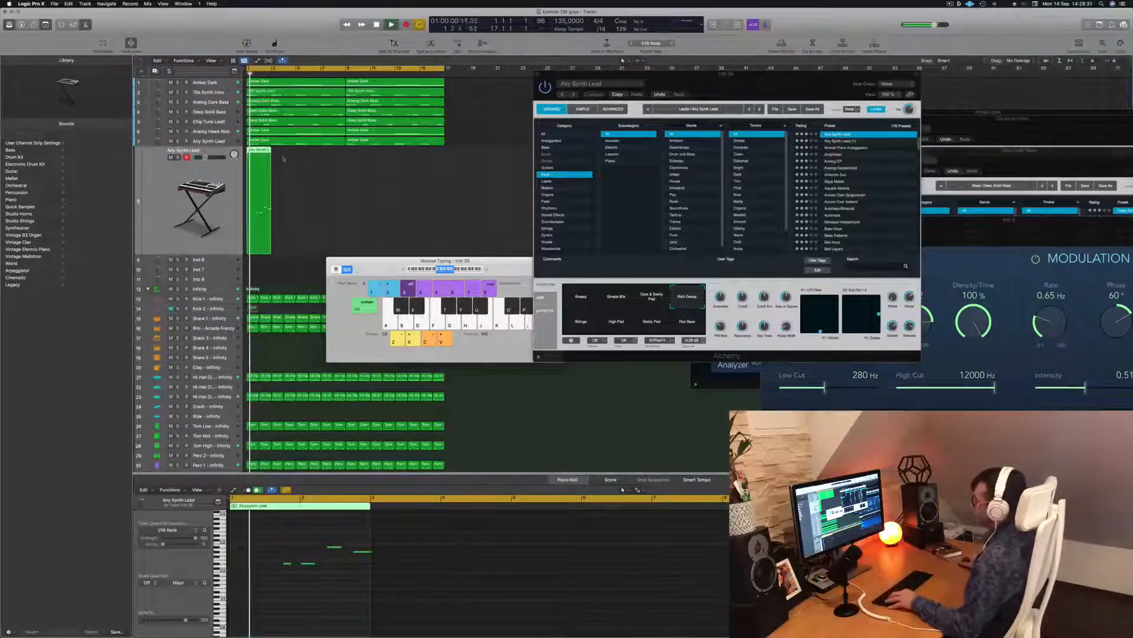
mouse_move(257, 152)
left_mouse_down()
mouse_move(284, 156)
mouse_move(260, 204)
left_mouse_up()
key("space")
key("space")
left_click_drag(276, 535, 502, 601)
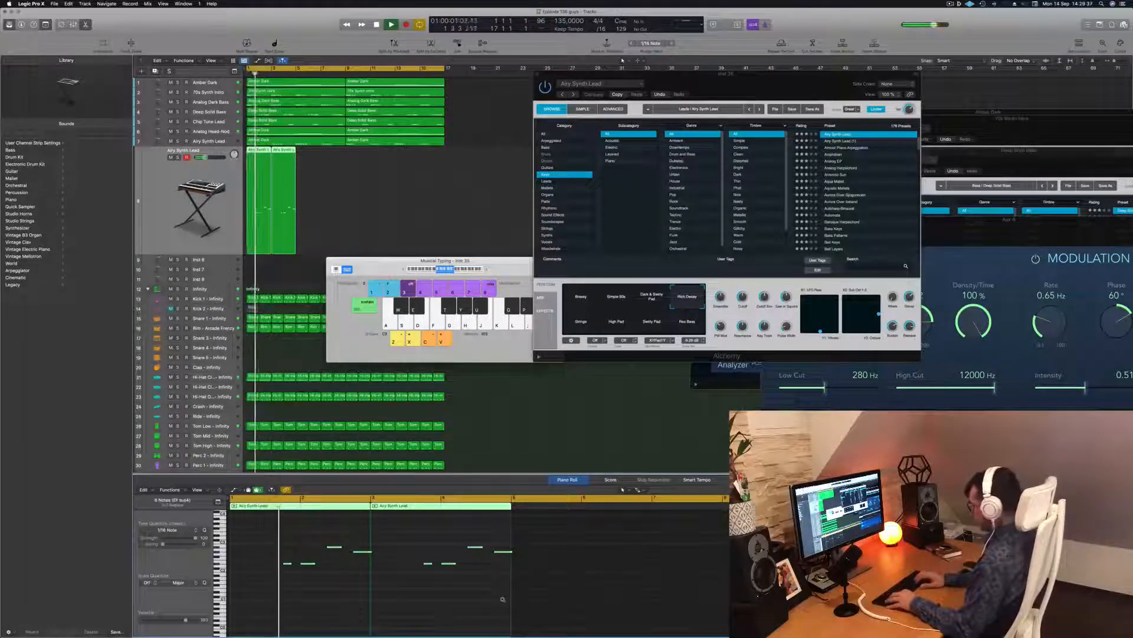
key("space")
key("space")
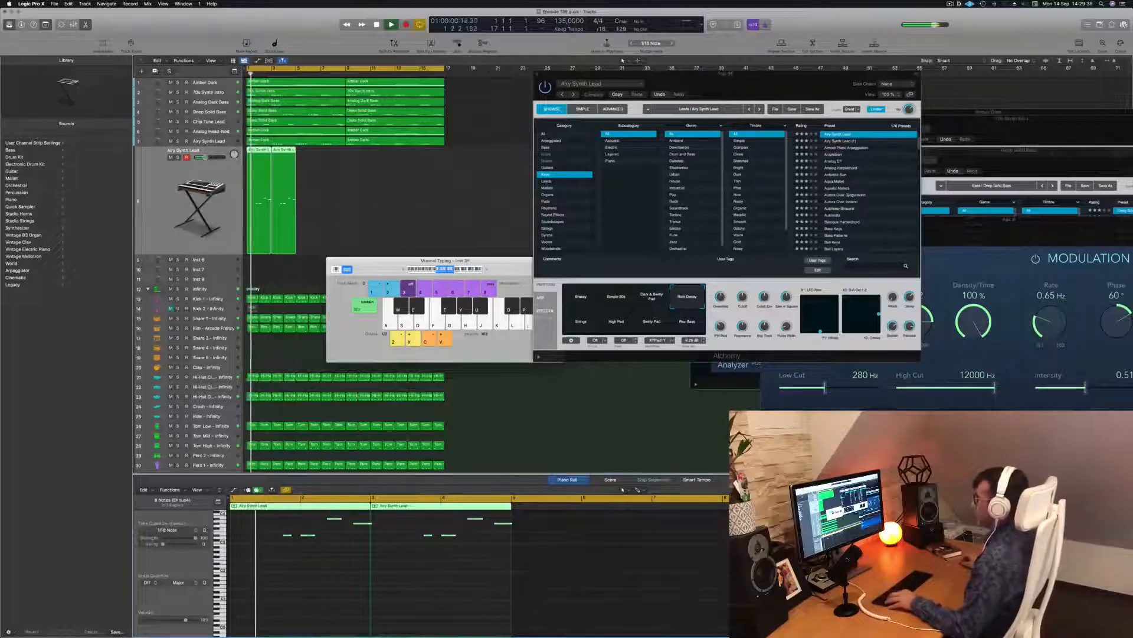
left_click_drag(358, 174, 290, 205)
left_click_drag(254, 151, 352, 158)
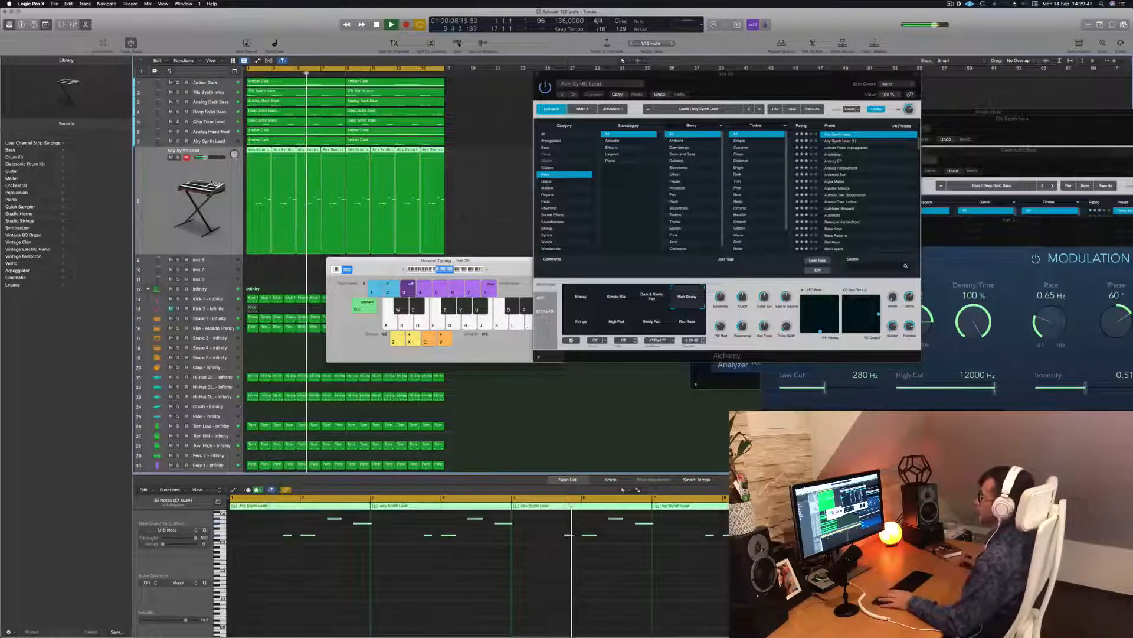
key("Return")
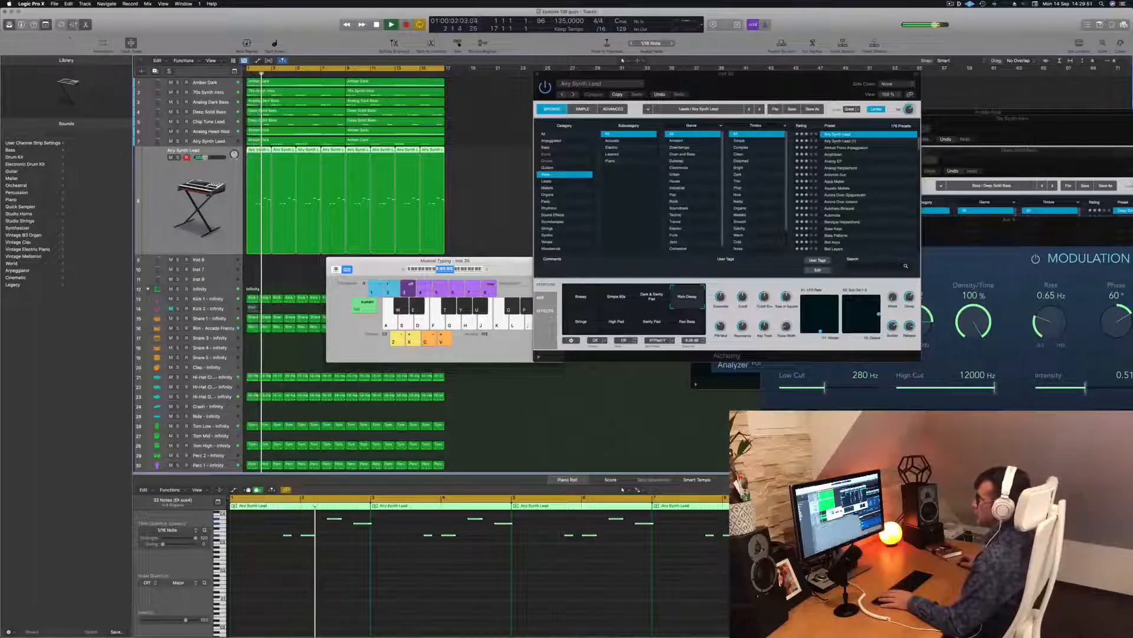
Step: Show Smart Controls in place of the mixer and switch Quick Help on
key("x")
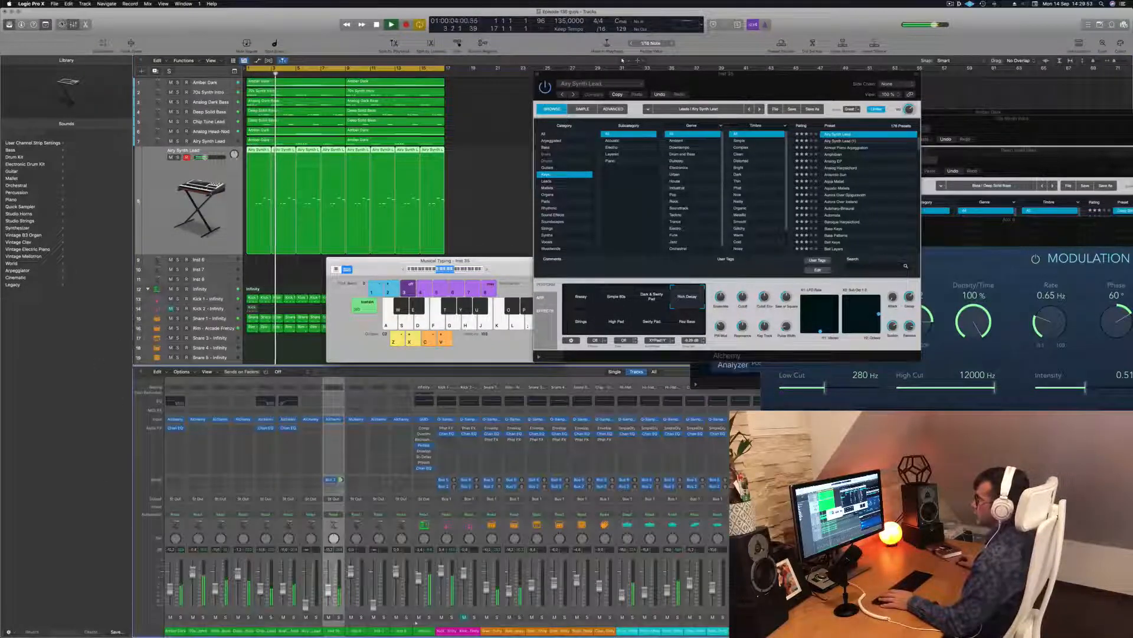
key("b")
key("Return")
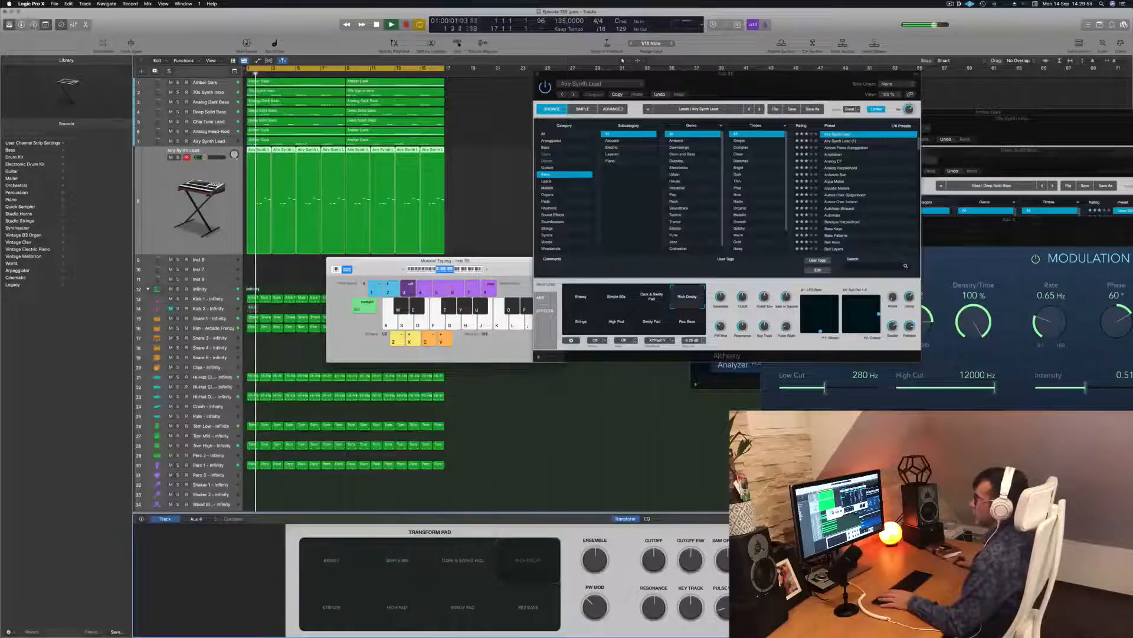
left_click(33, 26)
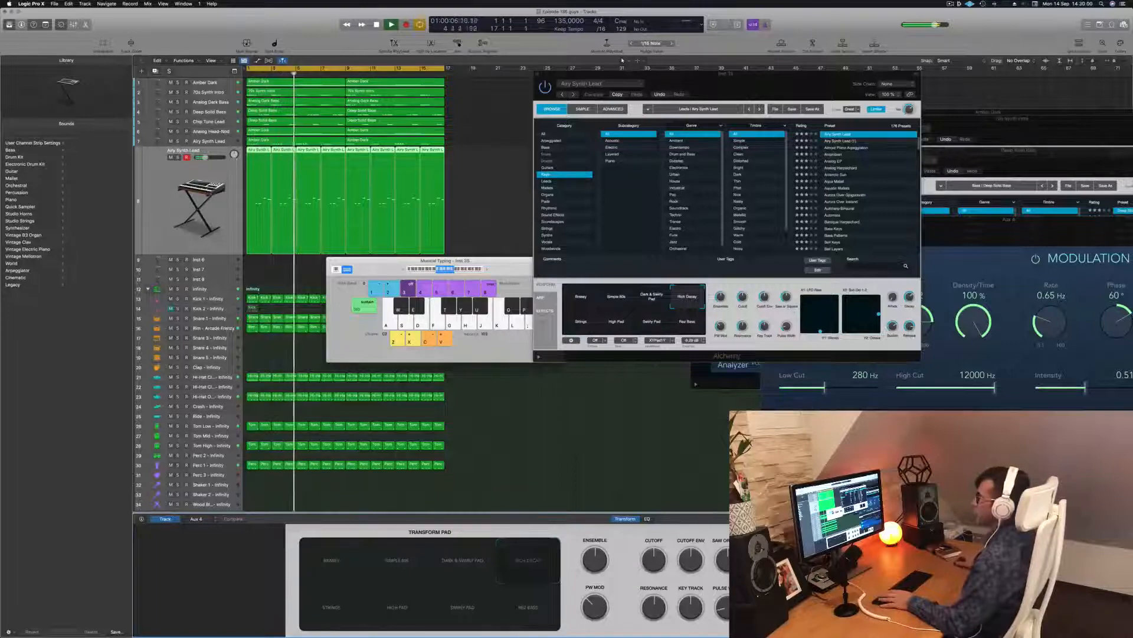
Step: Show the track Inspector and drag the Alchemy window aside to reveal the plug-ins behind it
left_click(22, 25)
left_click(22, 25)
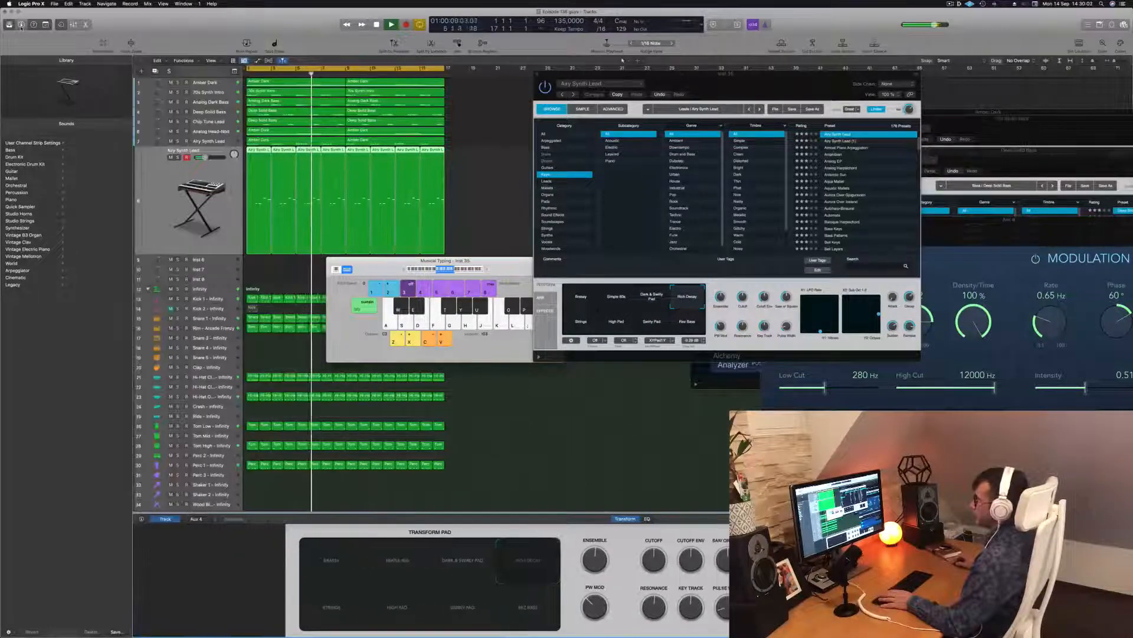
left_click(21, 25)
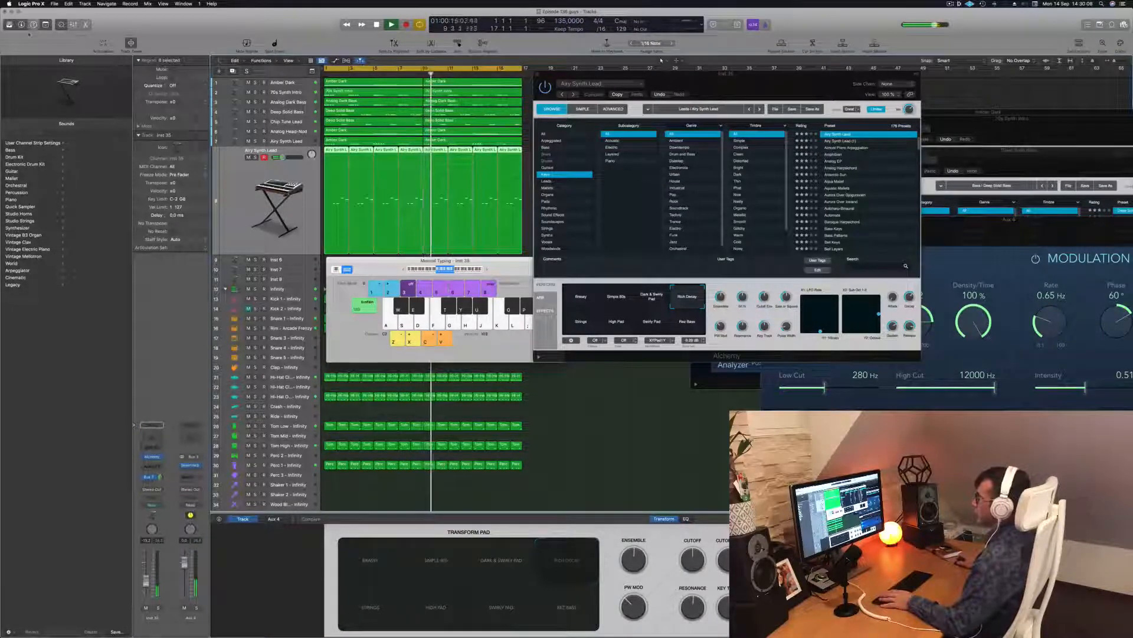
key("Return")
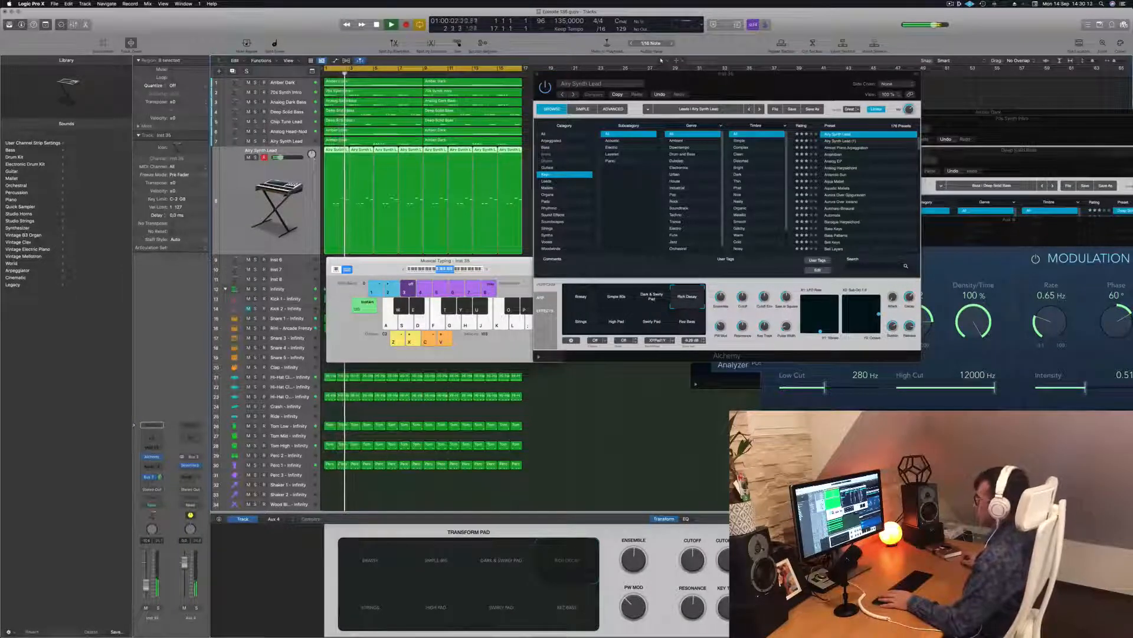
left_click_drag(734, 82, 696, 146)
key("Return")
key("Return")
Step: Audition the Rez Bass, Swirly Pad and High Pad transform snapshots, settling on Strings
left_click(655, 384)
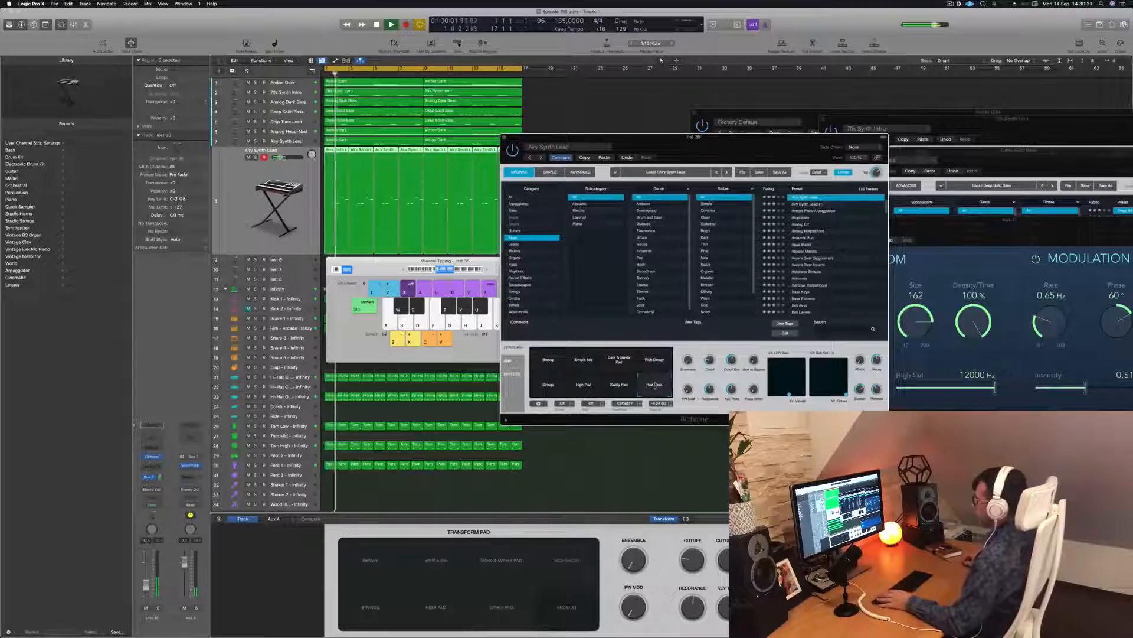
left_click(621, 385)
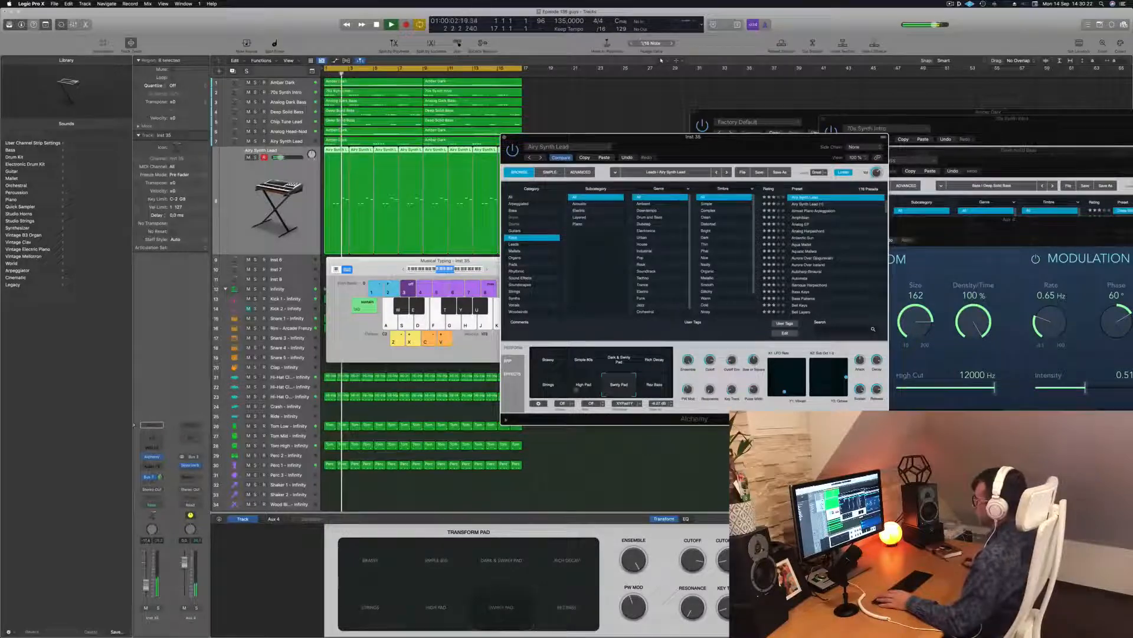
left_click(580, 390)
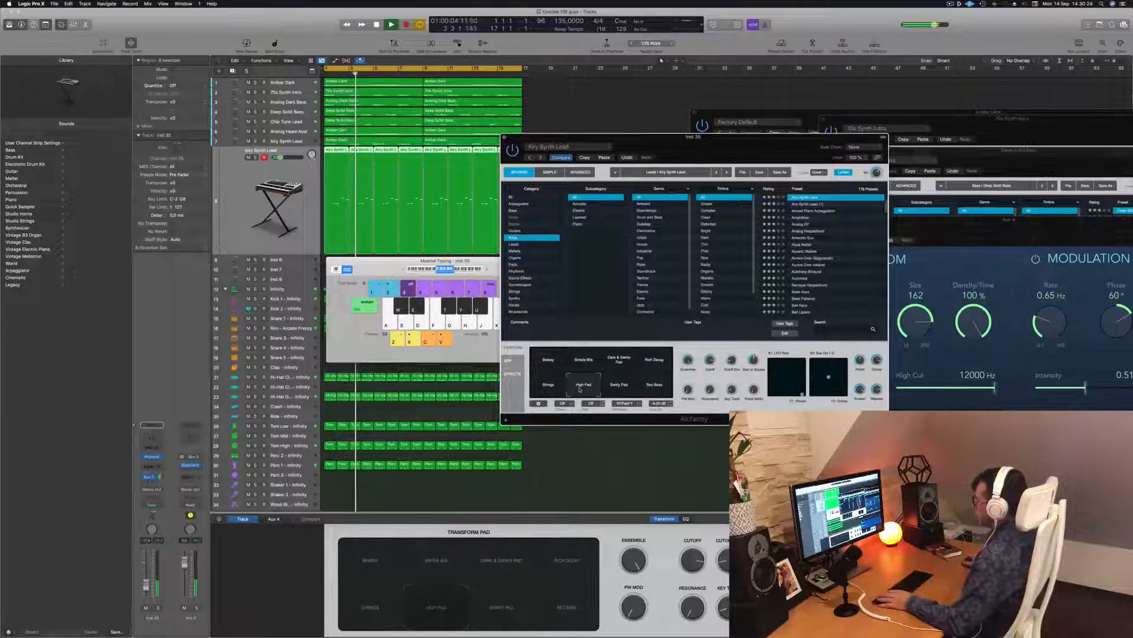
left_click(546, 389)
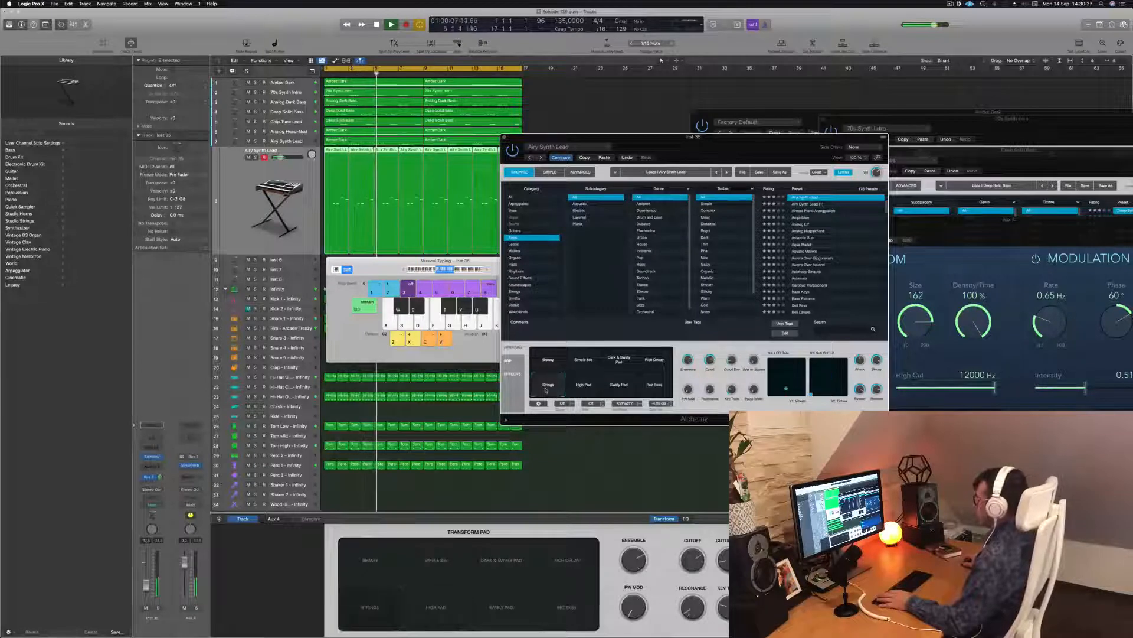
left_click_drag(716, 147, 718, 98)
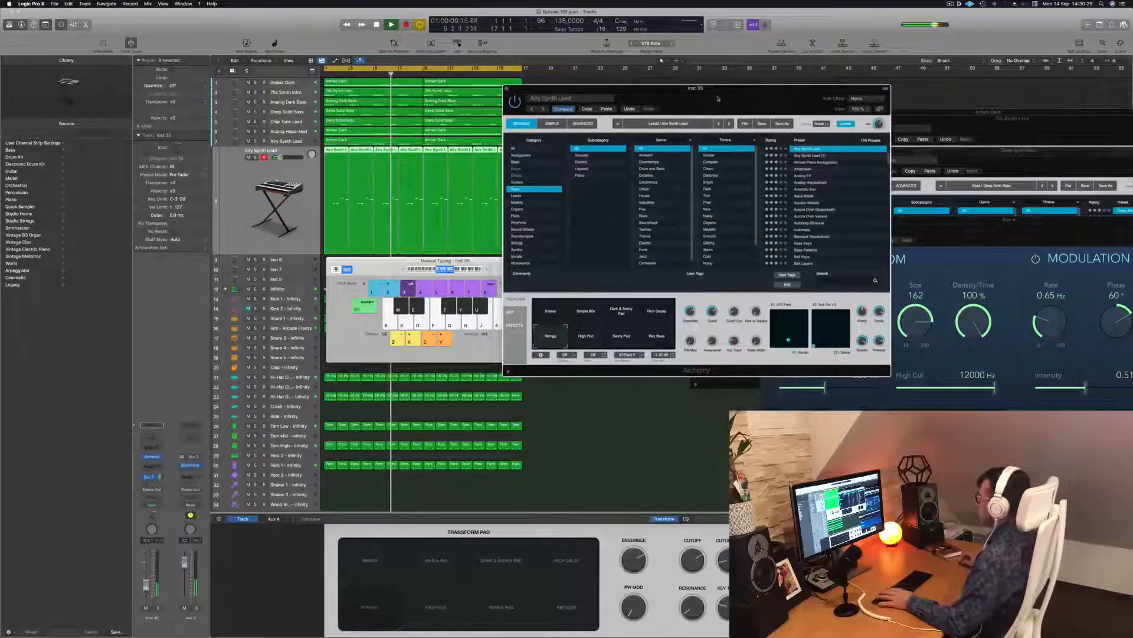
left_click(809, 169)
Step: Load the Antarctic Sun Alchemy preset and audition snapshots from Noisier through Vocal Glide
key("Down")
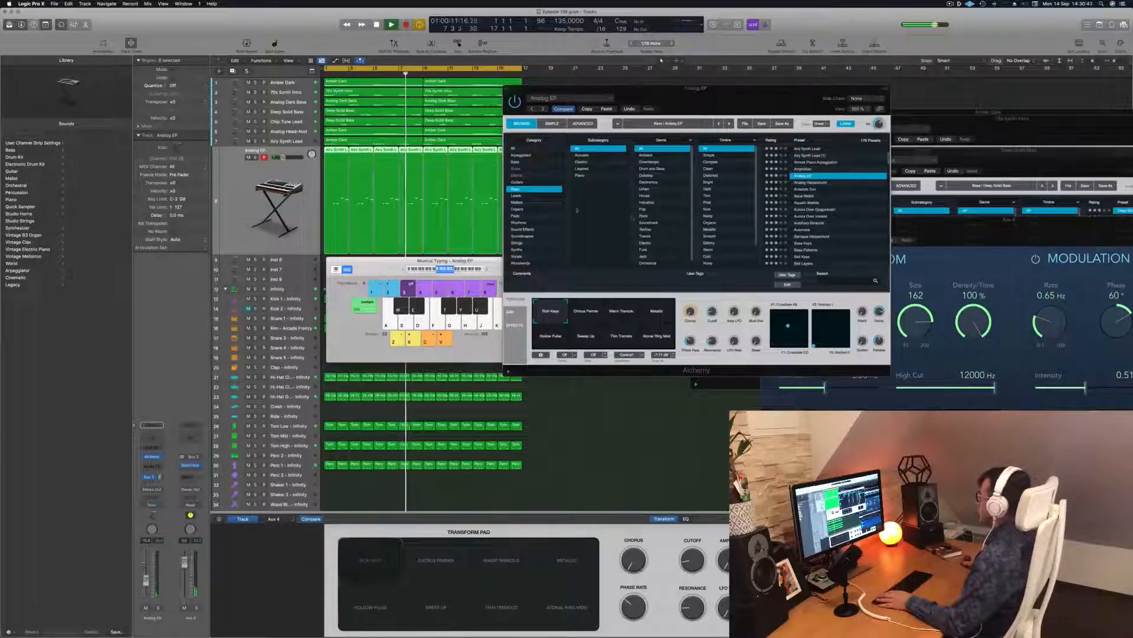
left_click(805, 190)
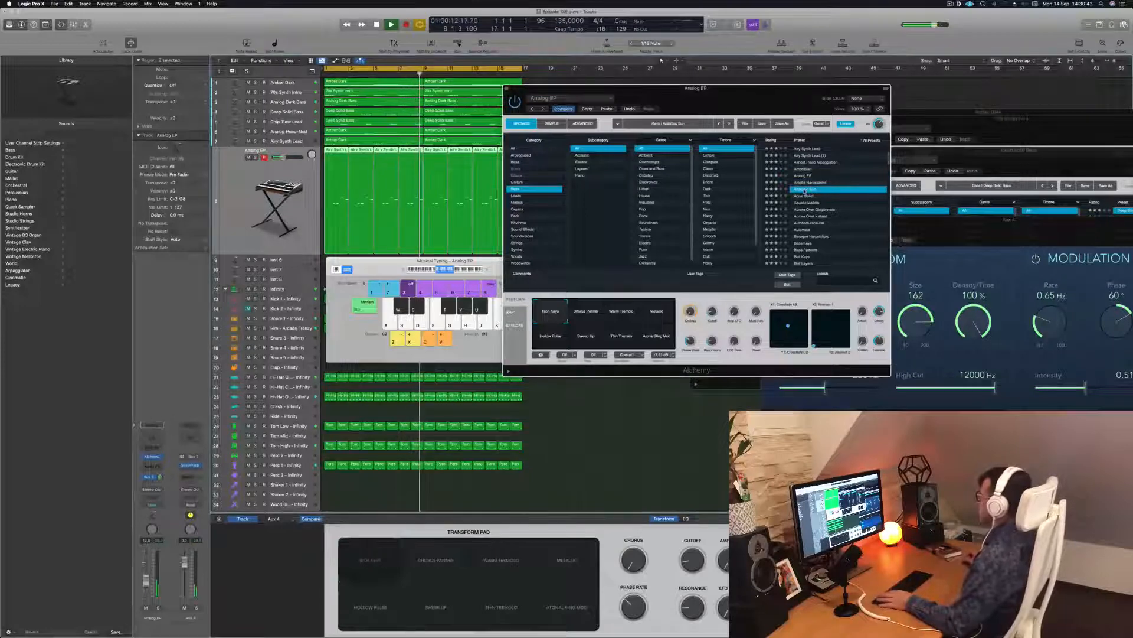
key("Return")
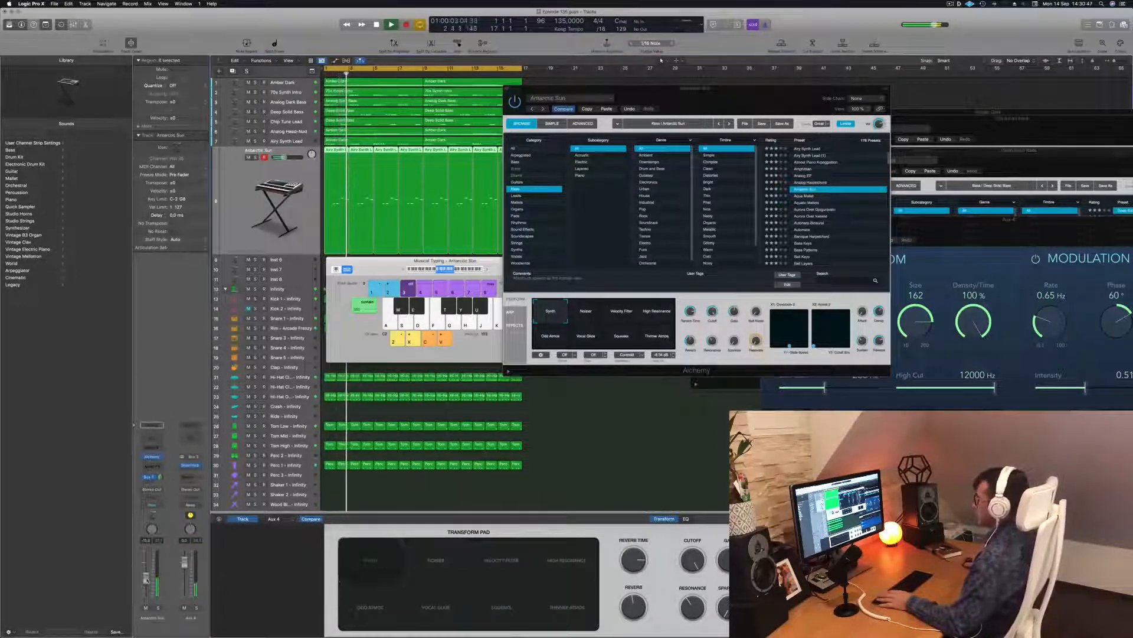
left_click(588, 313)
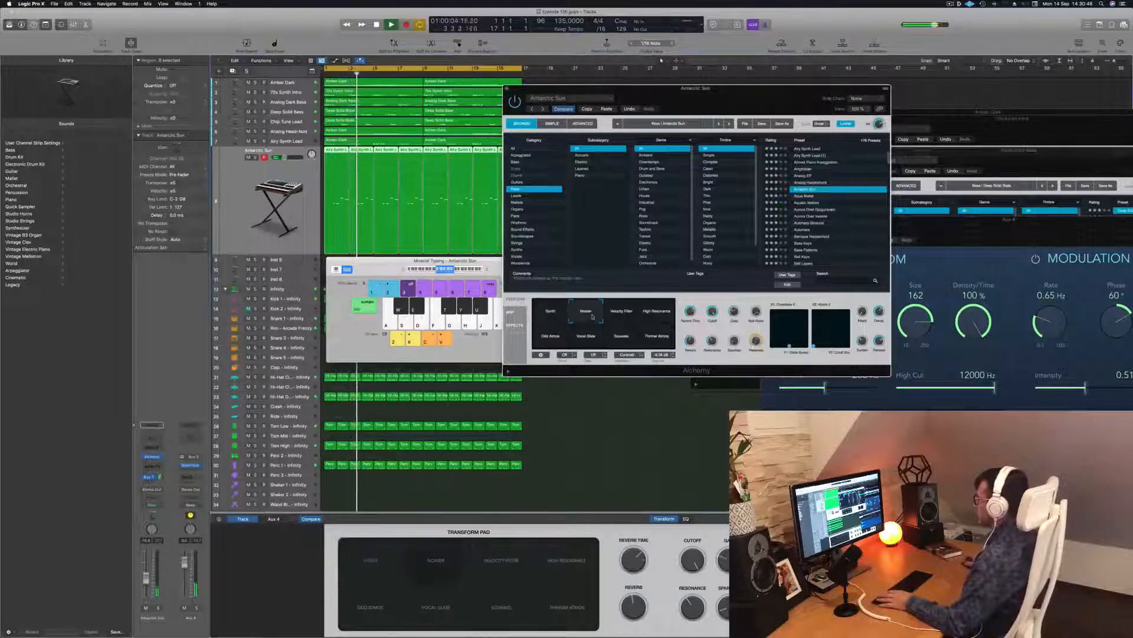
left_click(622, 314)
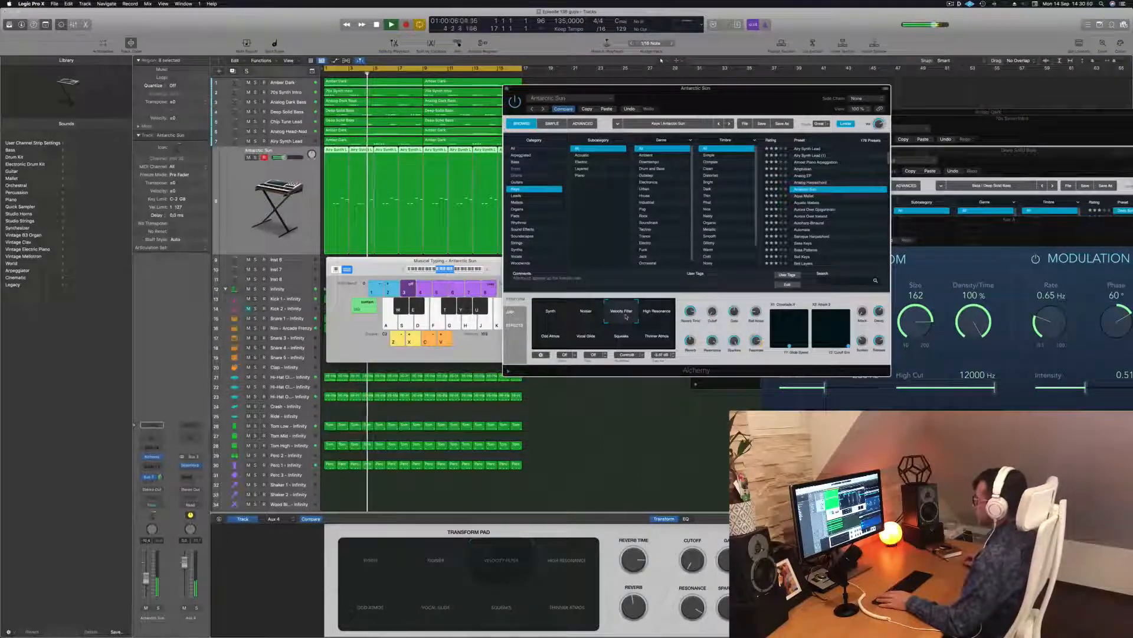
left_click(662, 317)
left_click(550, 336)
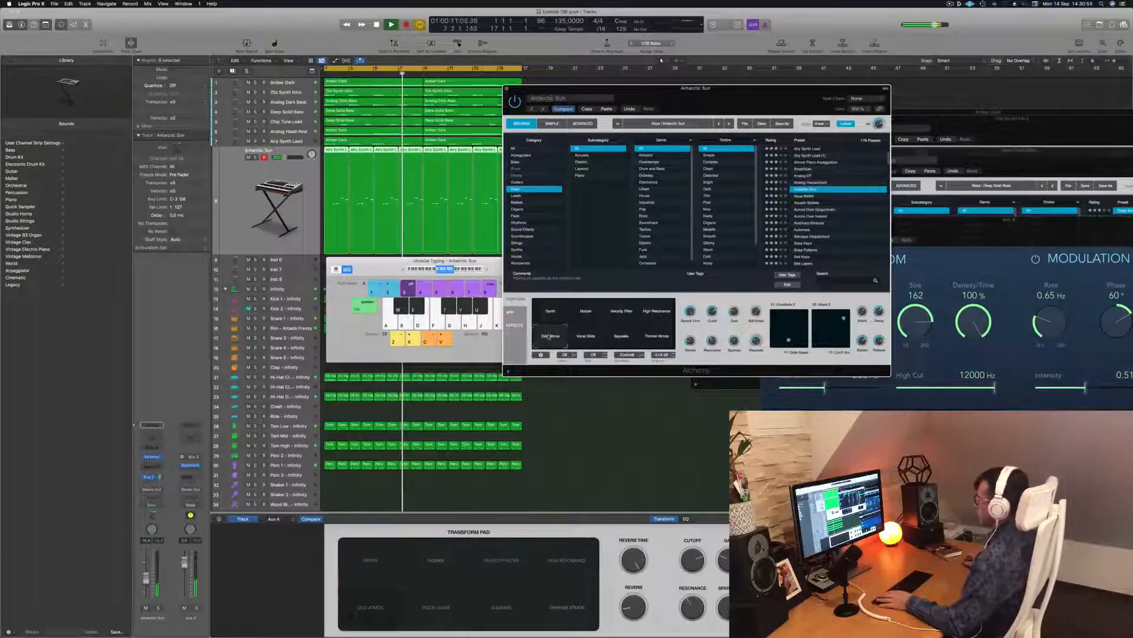
left_click(586, 331)
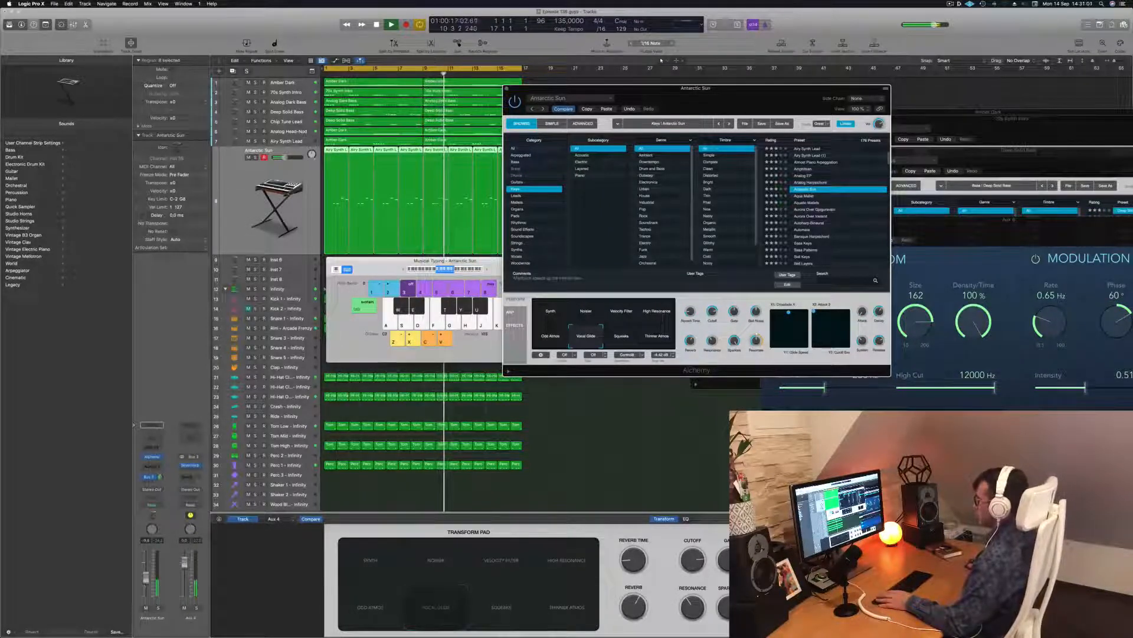
Step: Compare Squeaks and Thinner Atmos, return to Vocal Glide, and duplicate the track with Cmd+D
left_click(661, 60)
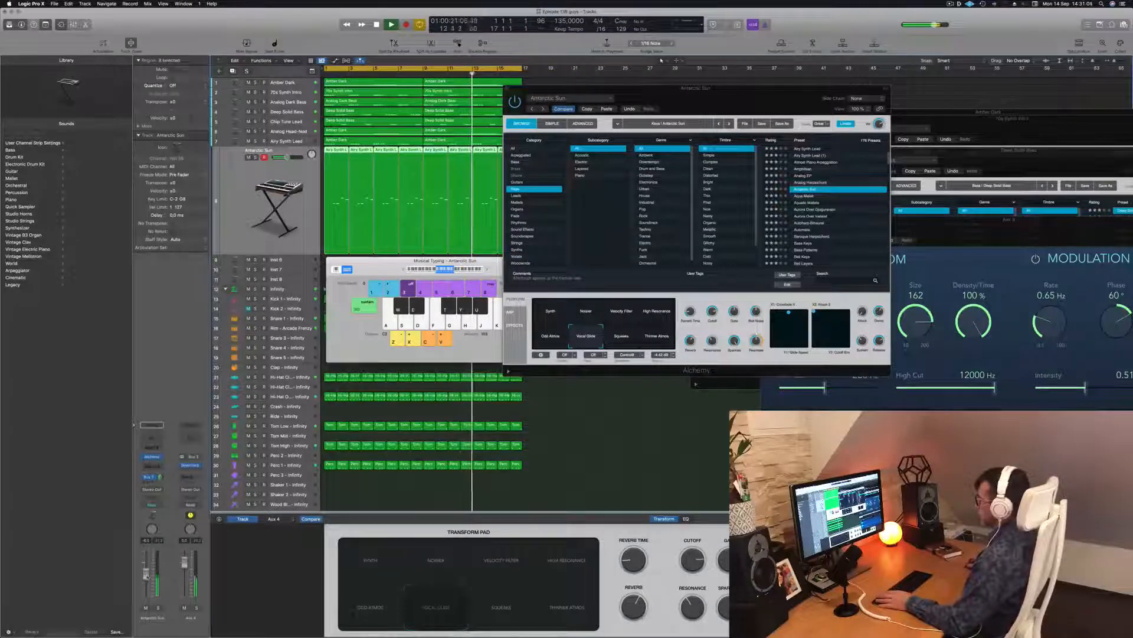
left_click(621, 335)
left_click(661, 340)
left_click(587, 336)
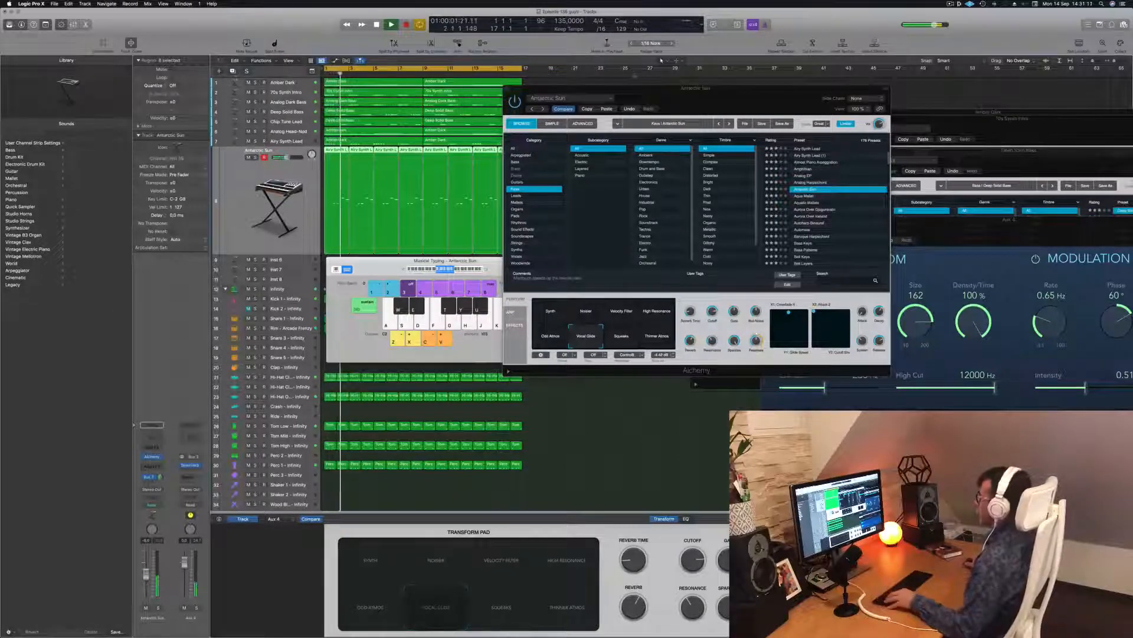
key("super+d")
left_click_drag(543, 154, 340, 166)
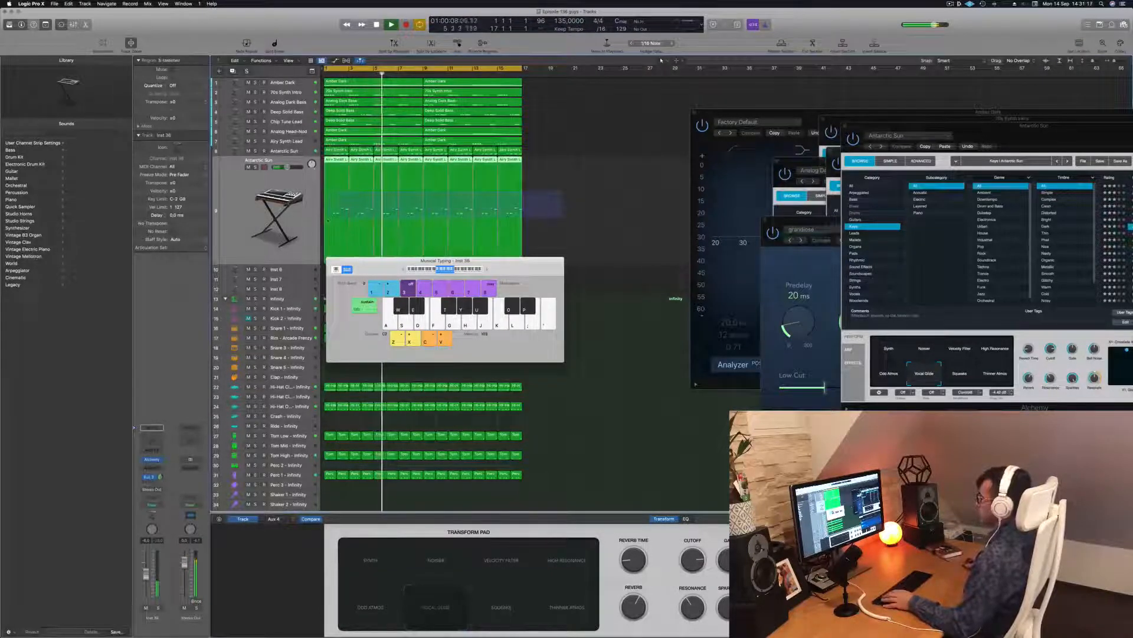
Step: Open the Antarctic Sun regions in the piano roll and test muting and soloing the track
double_click(335, 160)
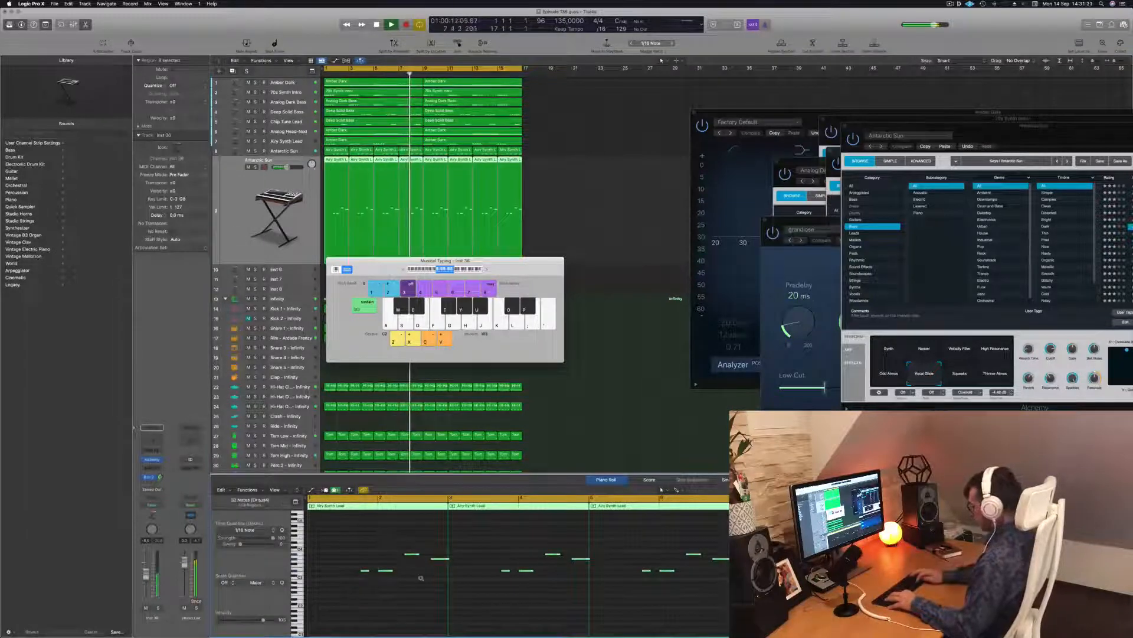
scroll(421, 579, "up", 3)
key("space")
left_click(571, 204)
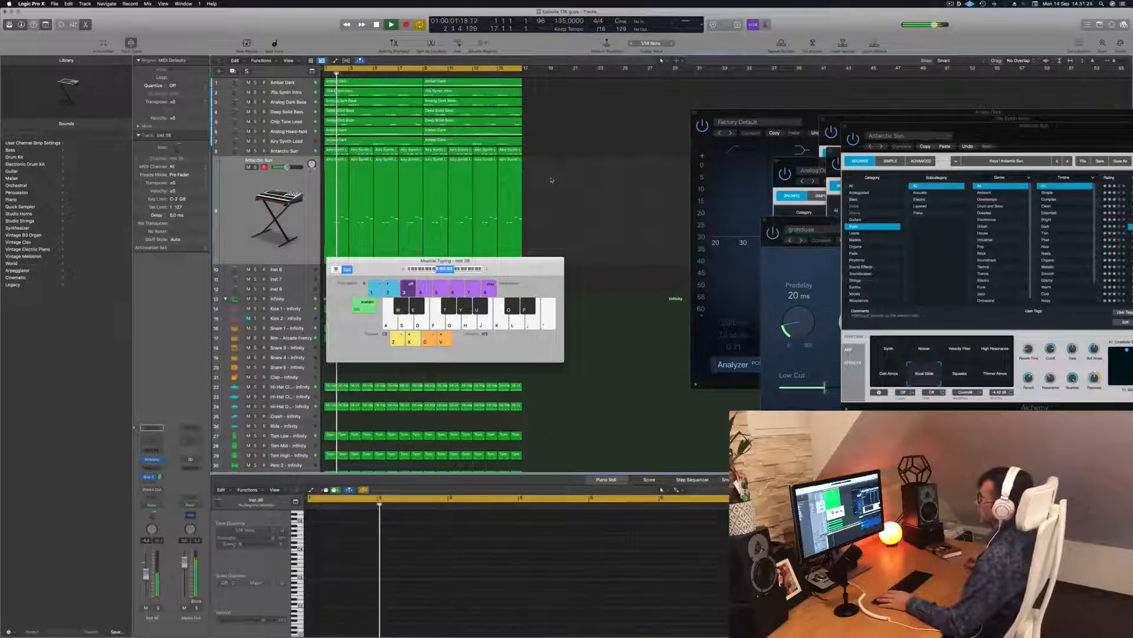
left_click(249, 167)
left_click(249, 167)
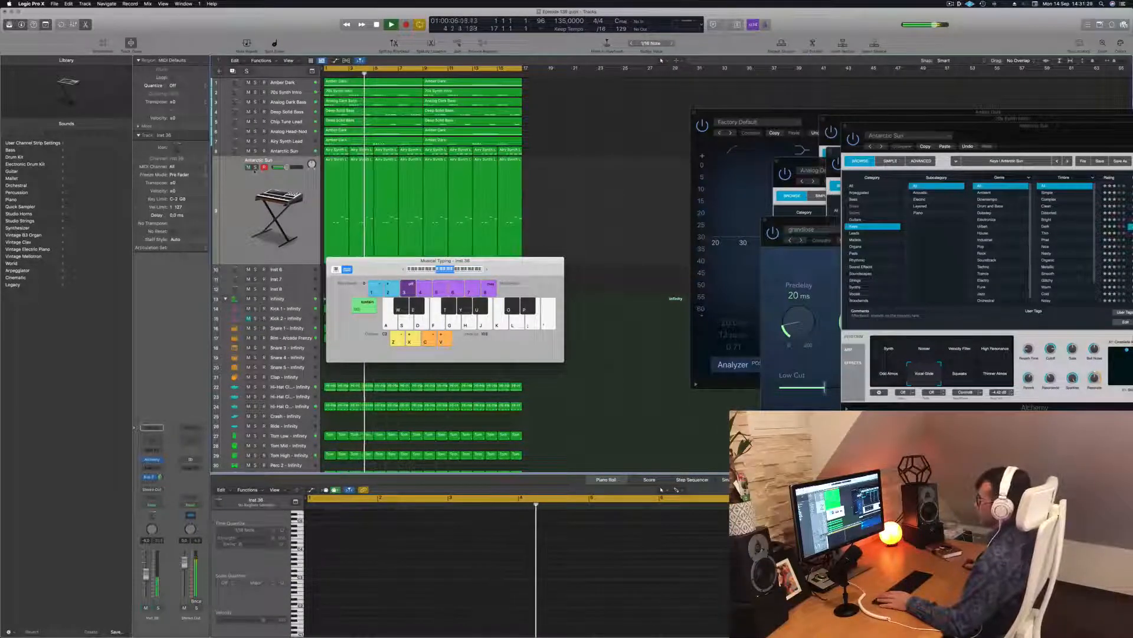
left_click(256, 168)
left_click(256, 168)
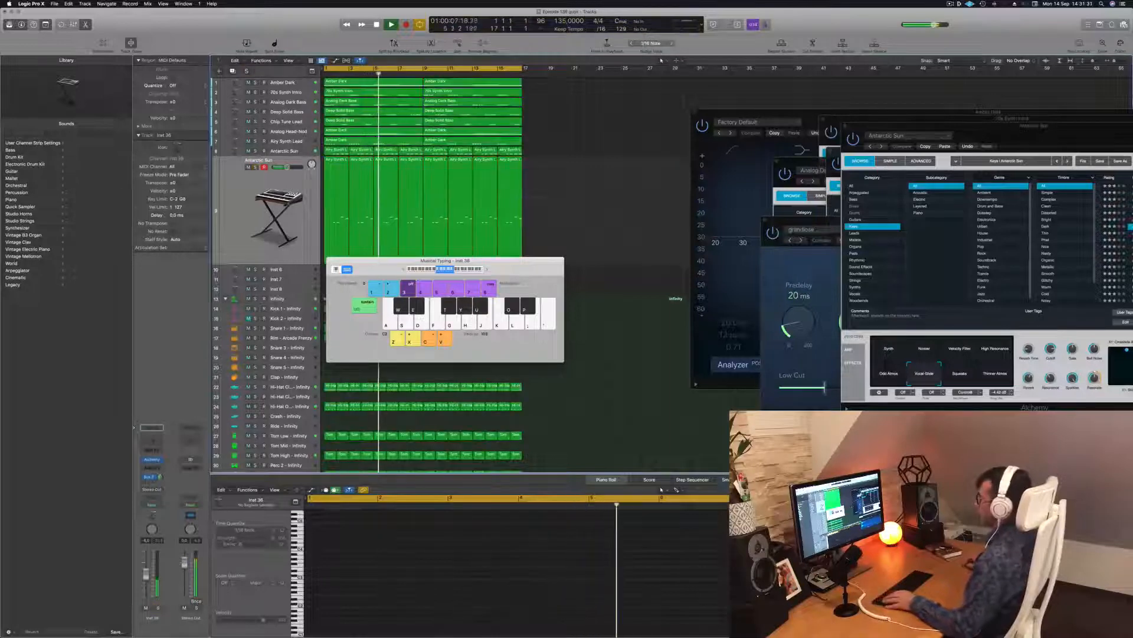
Step: Move the musical typing keyboard off the drum regions and mute track 9 Antarctic Sun
left_click(257, 182)
left_click(463, 582)
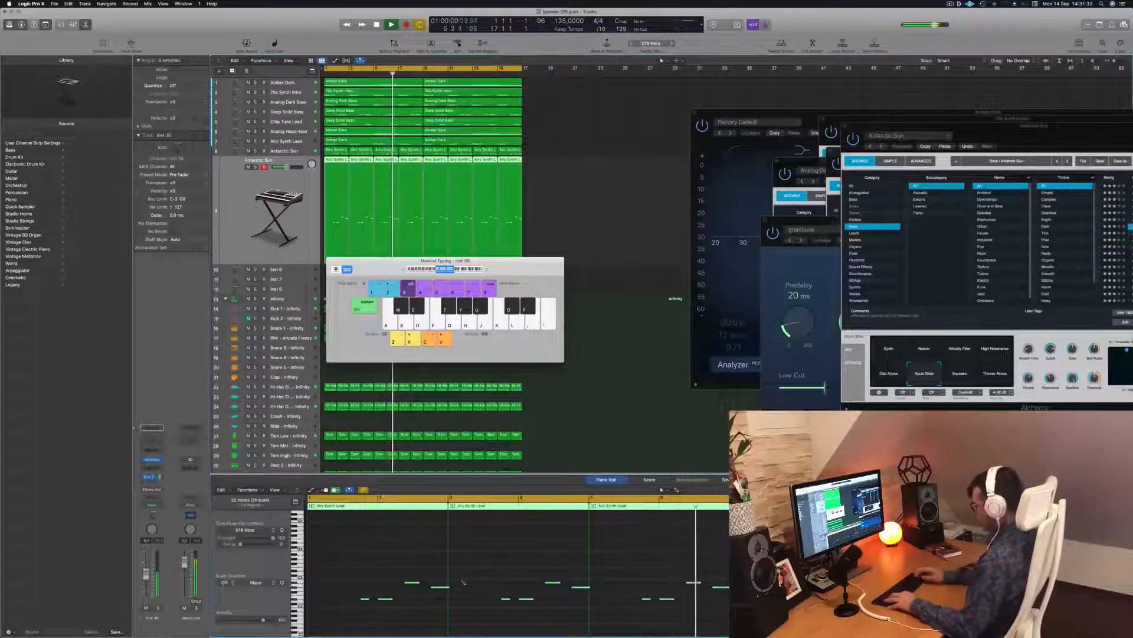
key("Return")
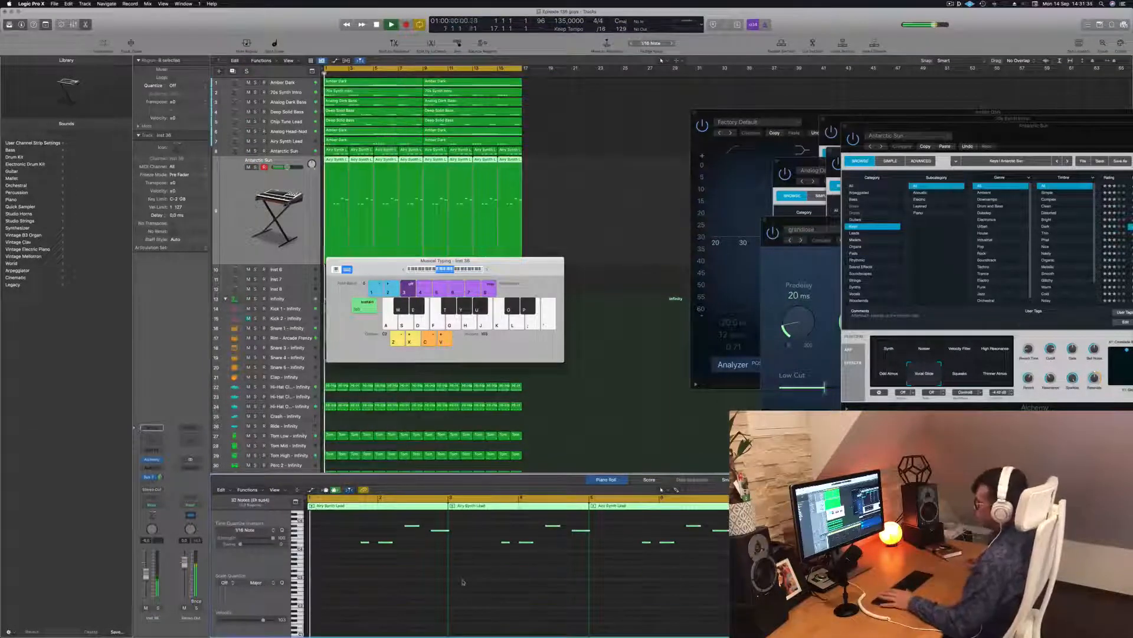
left_click_drag(384, 261, 725, 253)
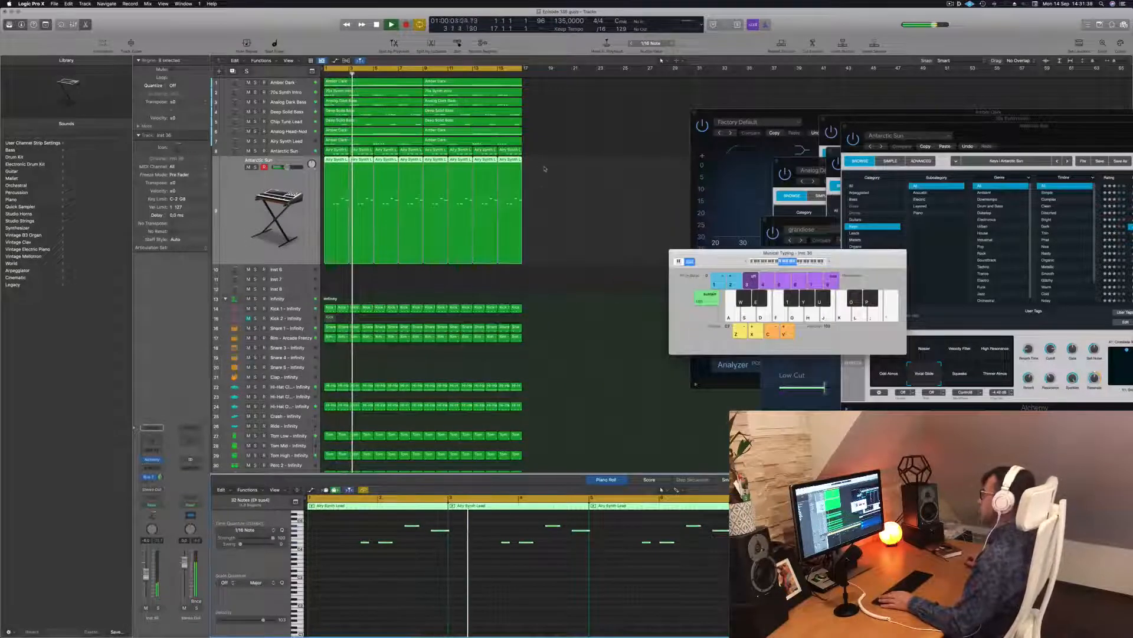
left_click(249, 167)
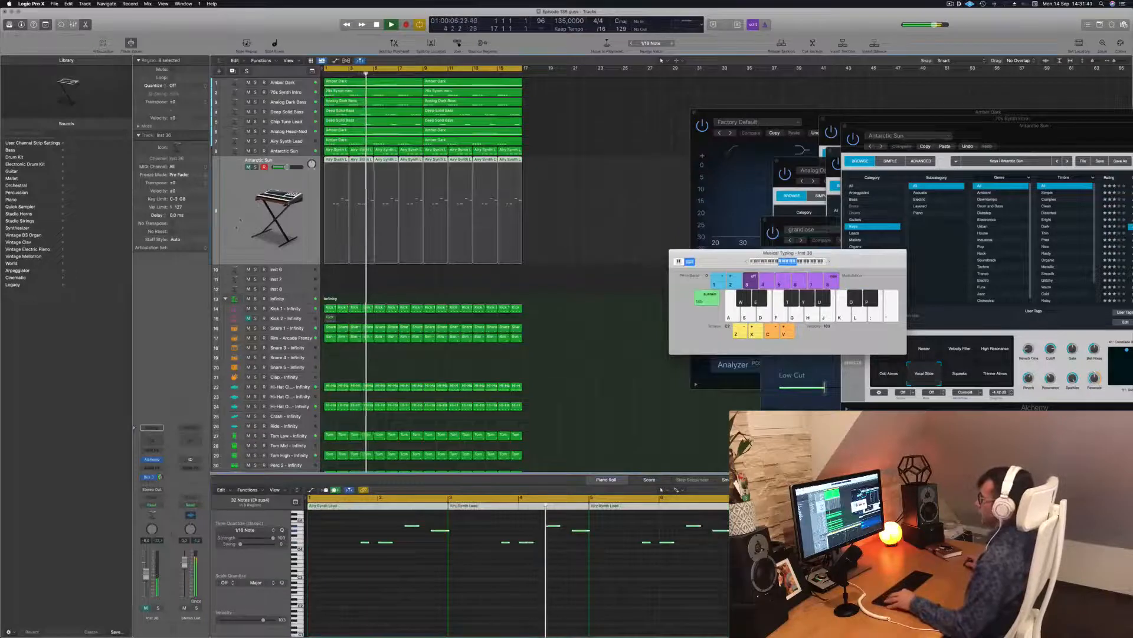
scroll(239, 219, "down", 1)
scroll(240, 219, "down", 1)
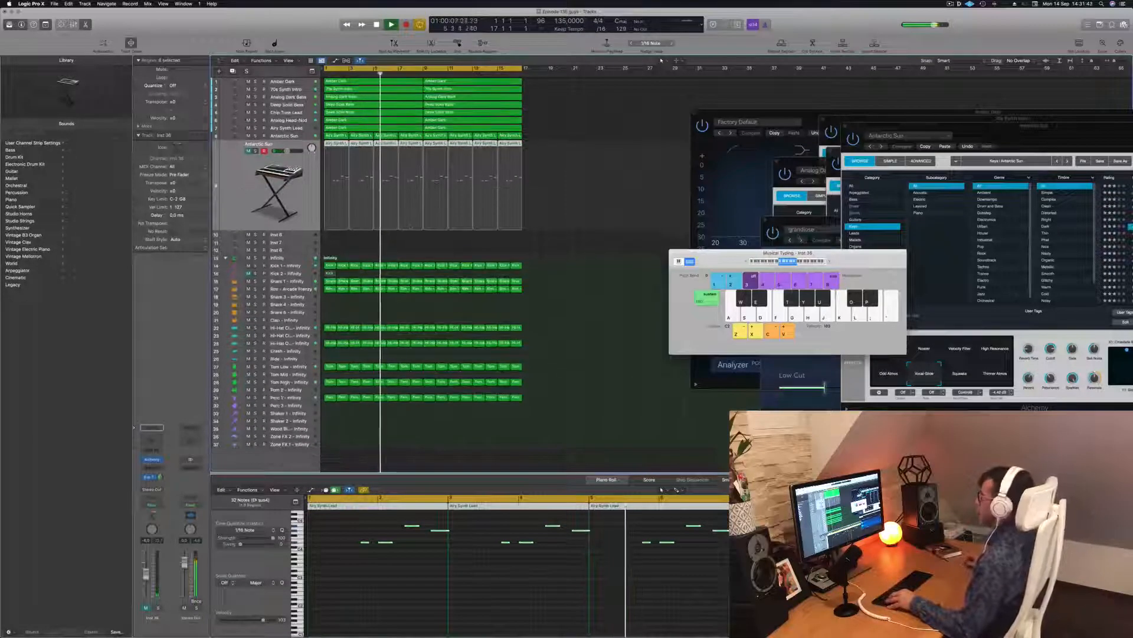
left_click_drag(740, 259, 955, 264)
Step: Close the Channel EQ window, move the Antarctic Sun Alchemy window aside, and select all regions
left_click_drag(709, 116, 637, 120)
left_click(621, 116)
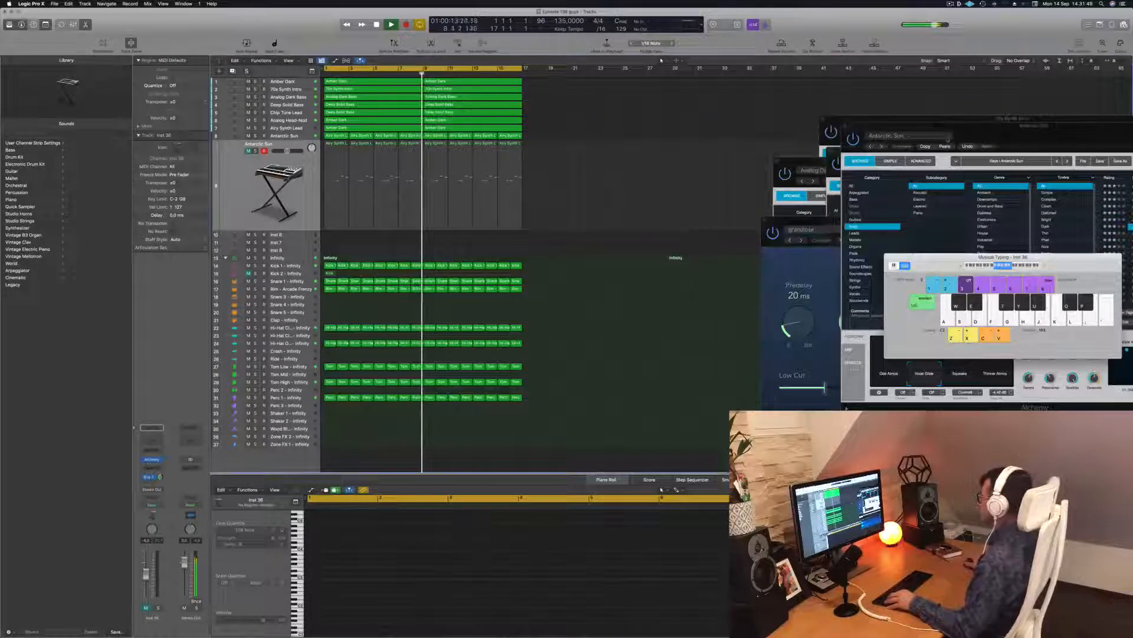
left_click_drag(1060, 135, 935, 315)
left_click_drag(1003, 257, 1003, 207)
scroll(518, 186, "right", 5)
scroll(518, 186, "left", 4)
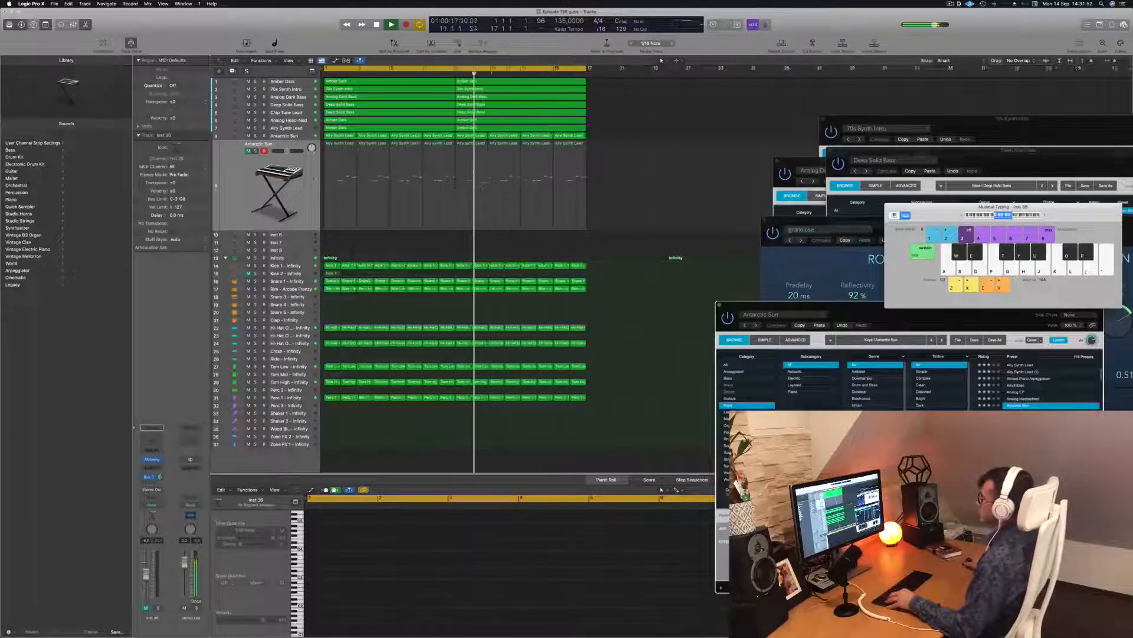
scroll(240, 181, "down", 3)
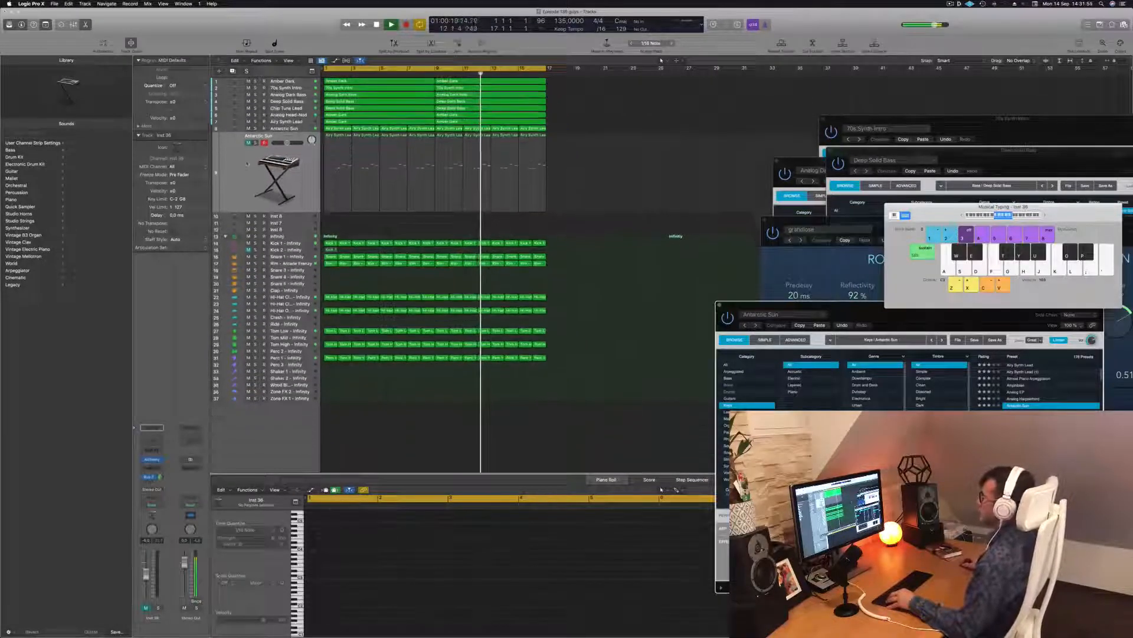
left_click(248, 163)
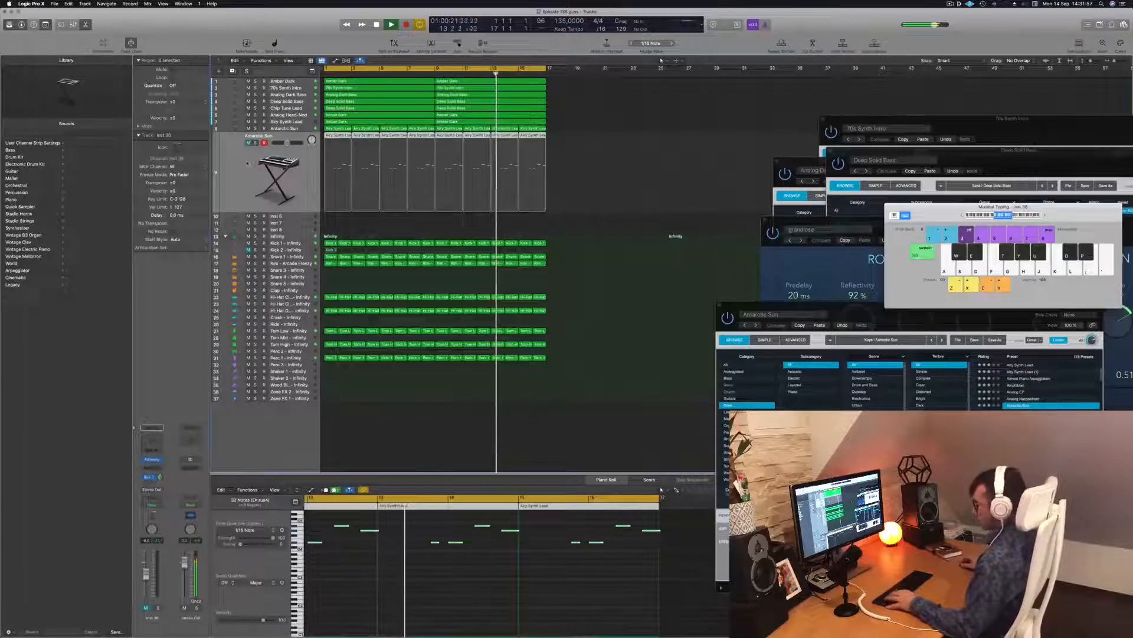
key("super+a")
Step: Rename the selected regions with Name Regions by Tracks so they read Antarctic Sun
right_click(424, 102)
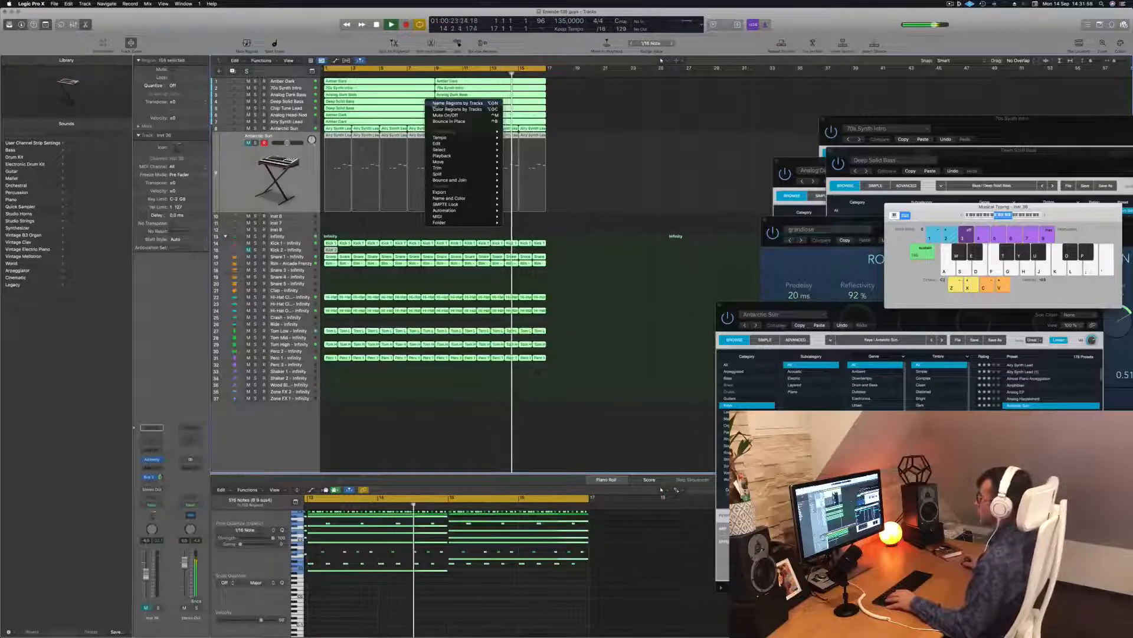
left_click(449, 105)
left_click(625, 115)
left_click(244, 179)
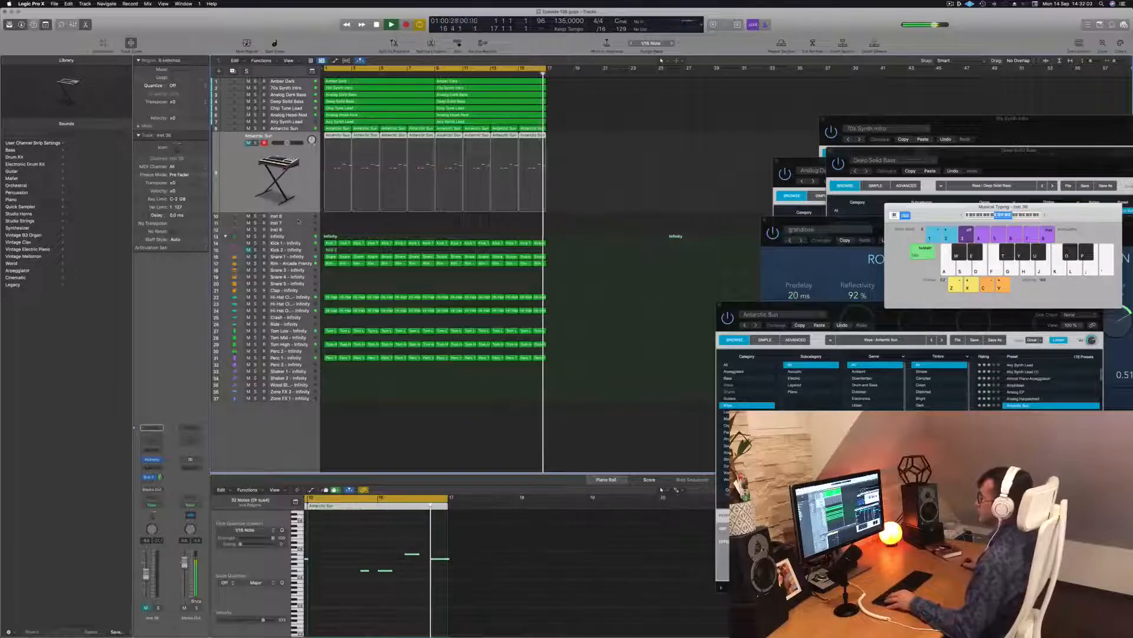
Step: Select the Antarctic Sun, duplicate and Airy Synth Lead tracks in turn, restarting playback
left_click(299, 128)
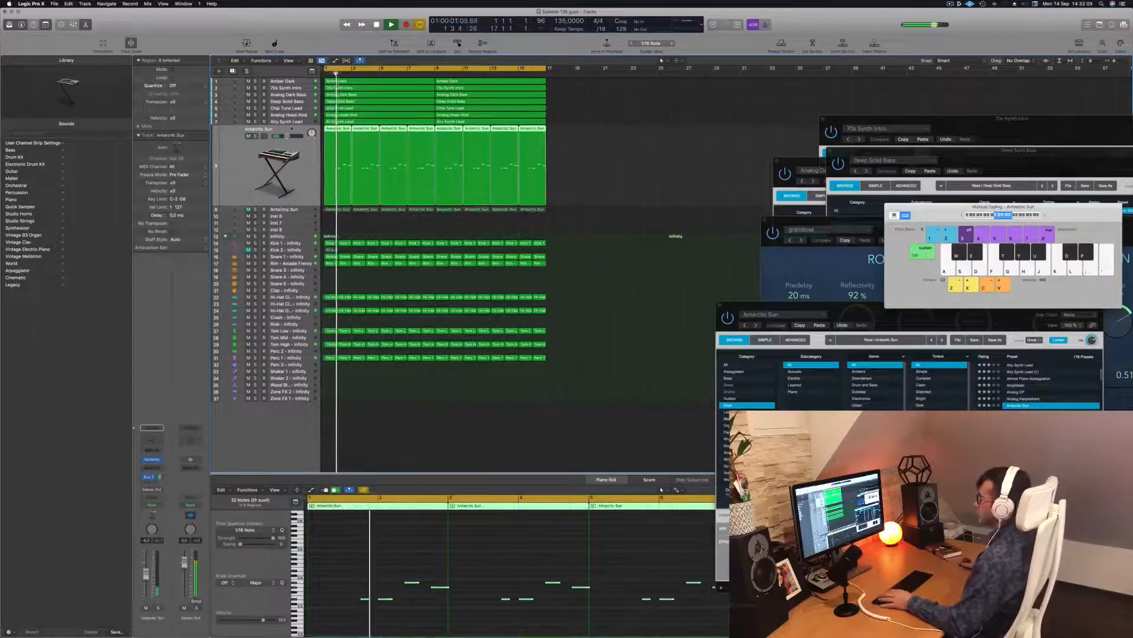
left_click(298, 210)
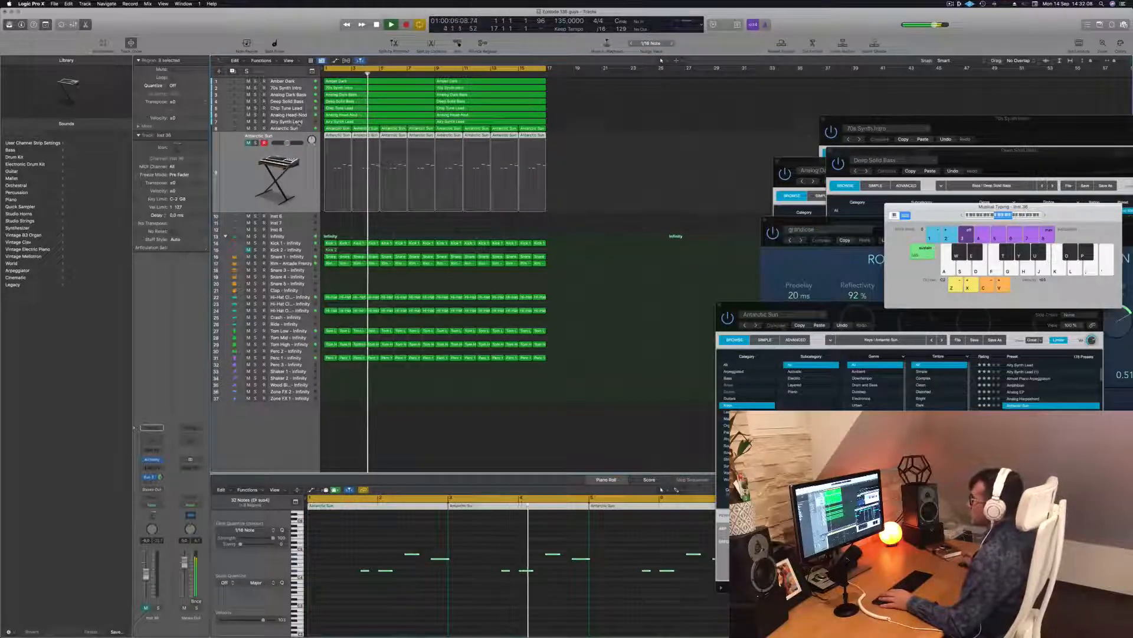
left_click(297, 122)
key("Return")
key("space")
key("space")
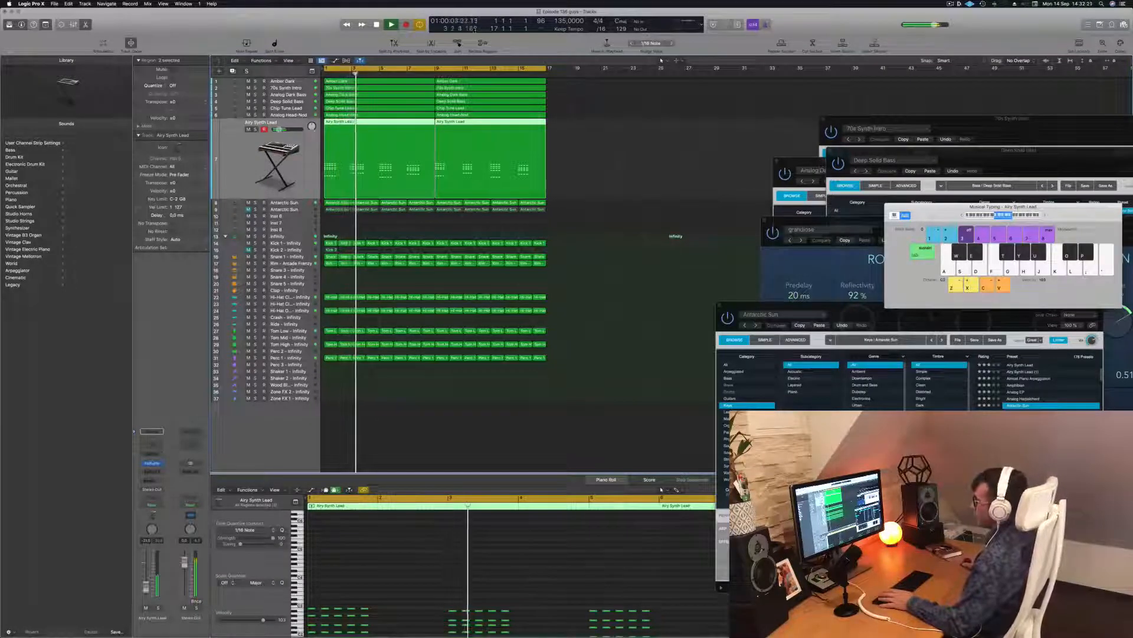
Step: Open the Airy Synth Lead Alchemy instrument and adjust its channel fader volume
left_click(152, 462)
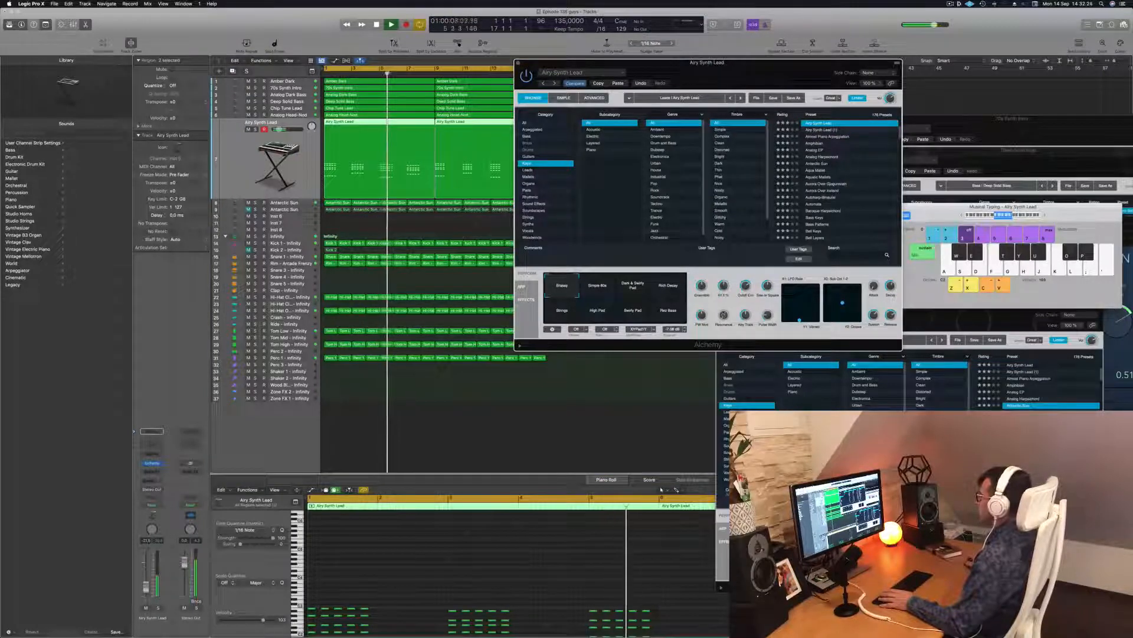
left_click_drag(146, 589, 146, 588)
key("space")
Step: Route an Airy Synth Lead send to a bus and close its Alchemy window
left_click(152, 481)
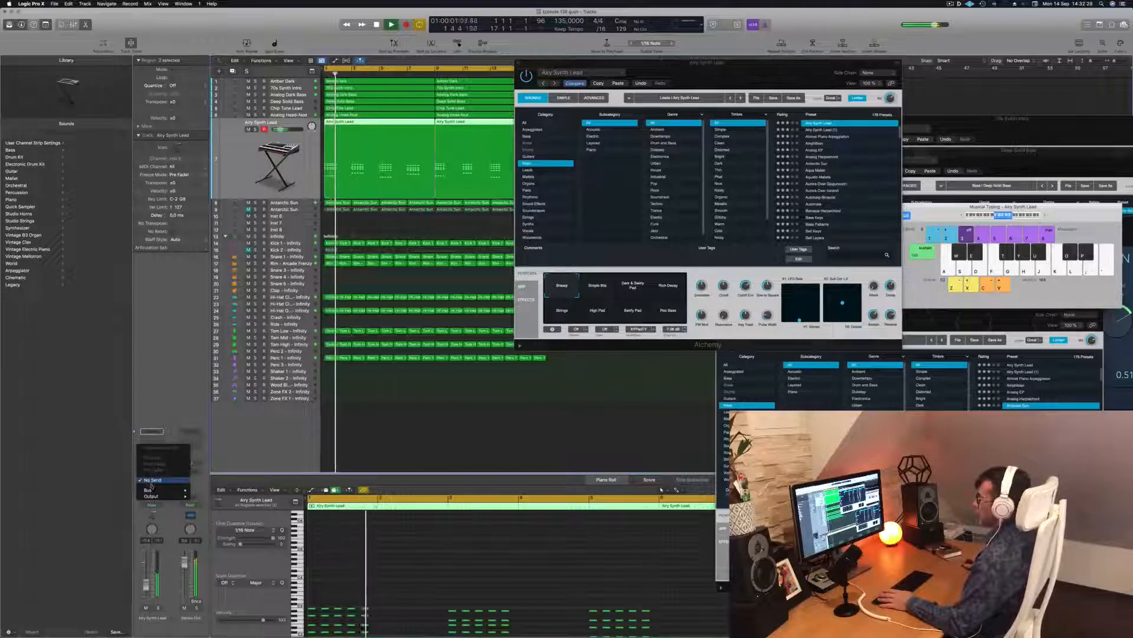
mouse_move(156, 491)
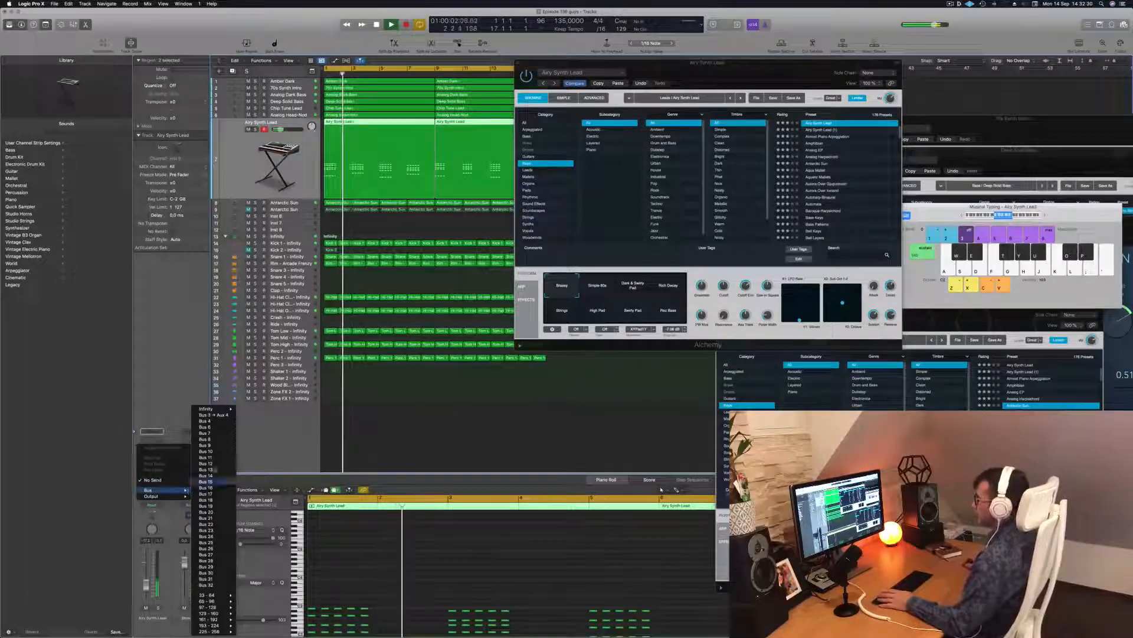
left_click(214, 415)
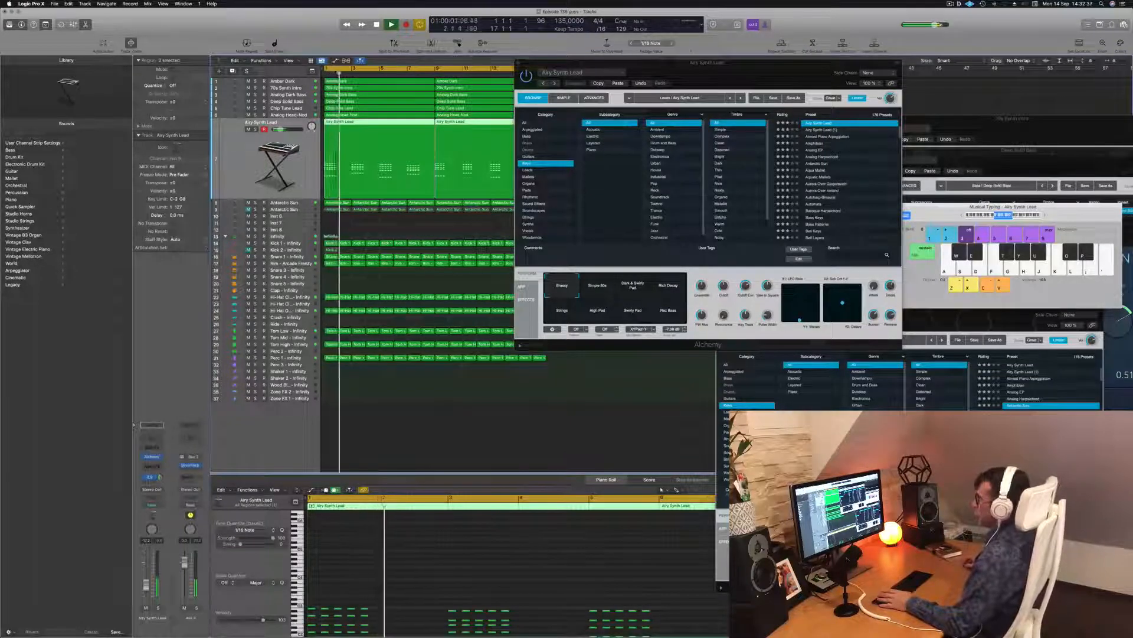
left_click_drag(688, 63, 576, 83)
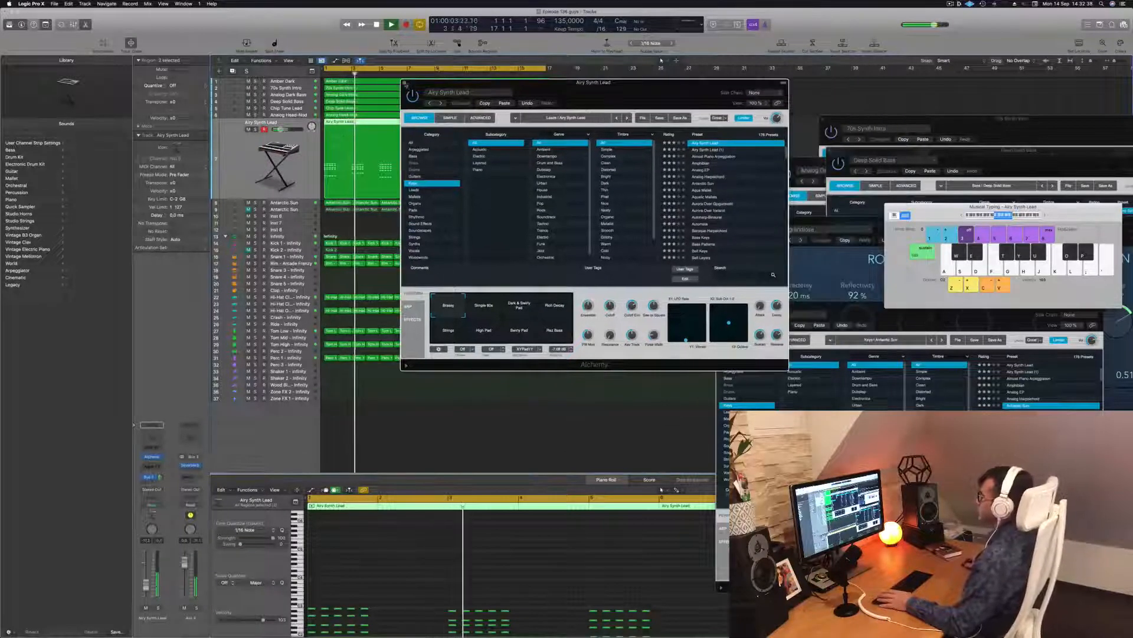
left_click(406, 81)
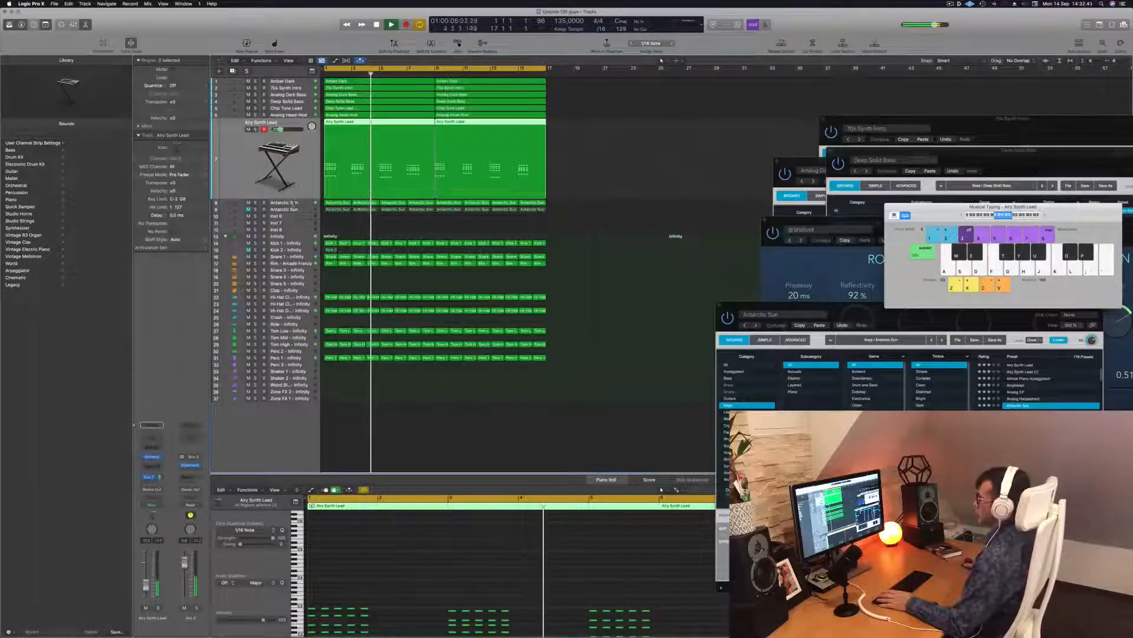
key("Down")
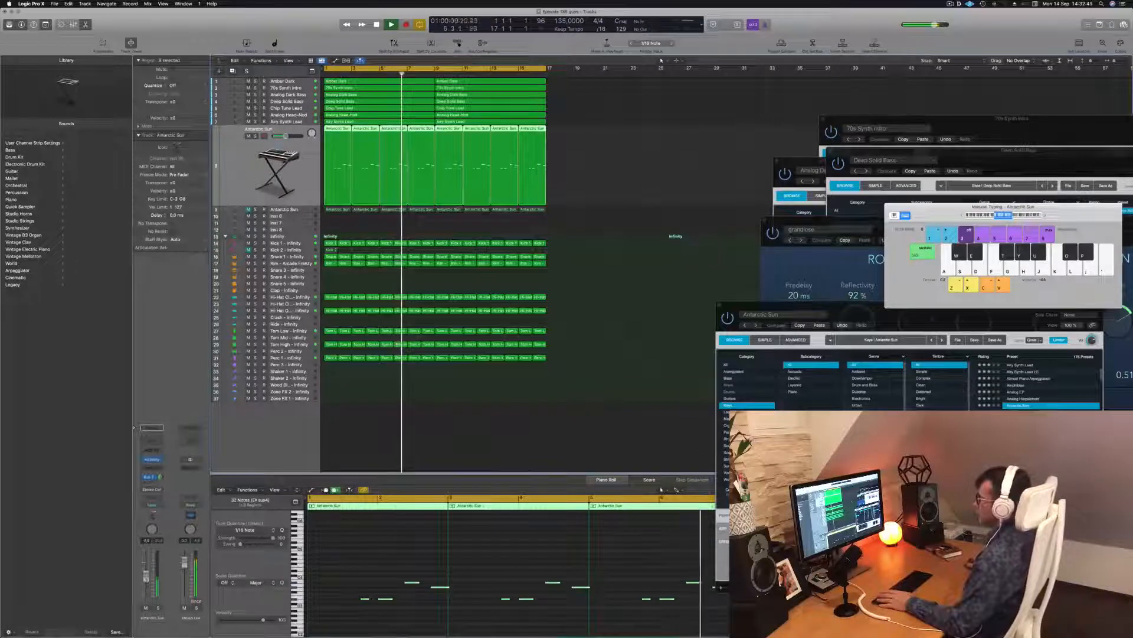
left_click(582, 342)
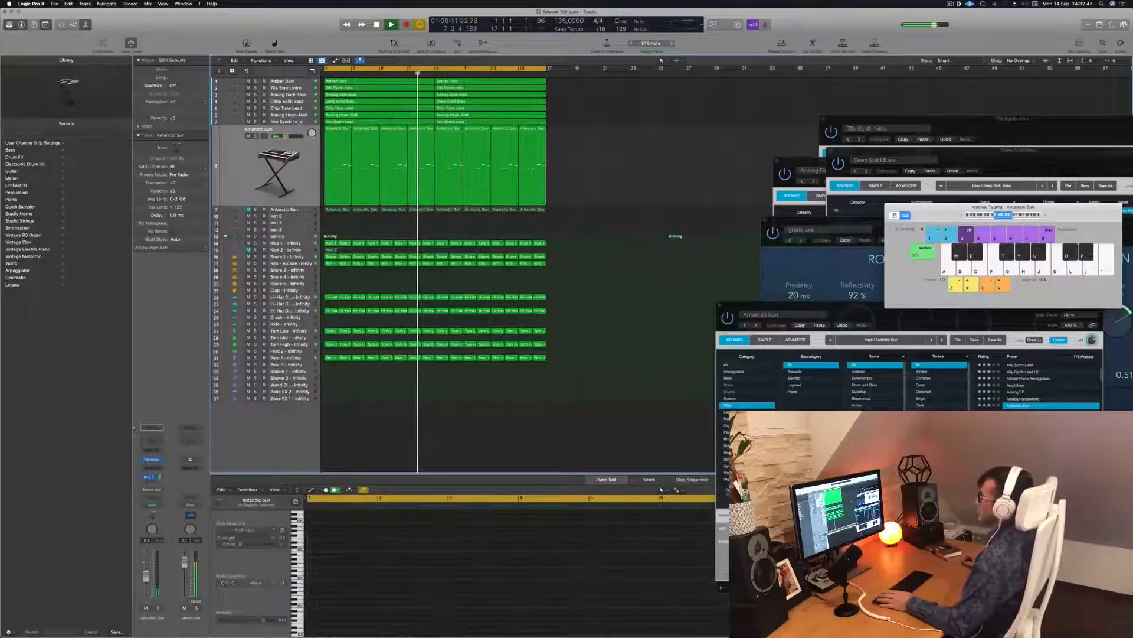
key("Up")
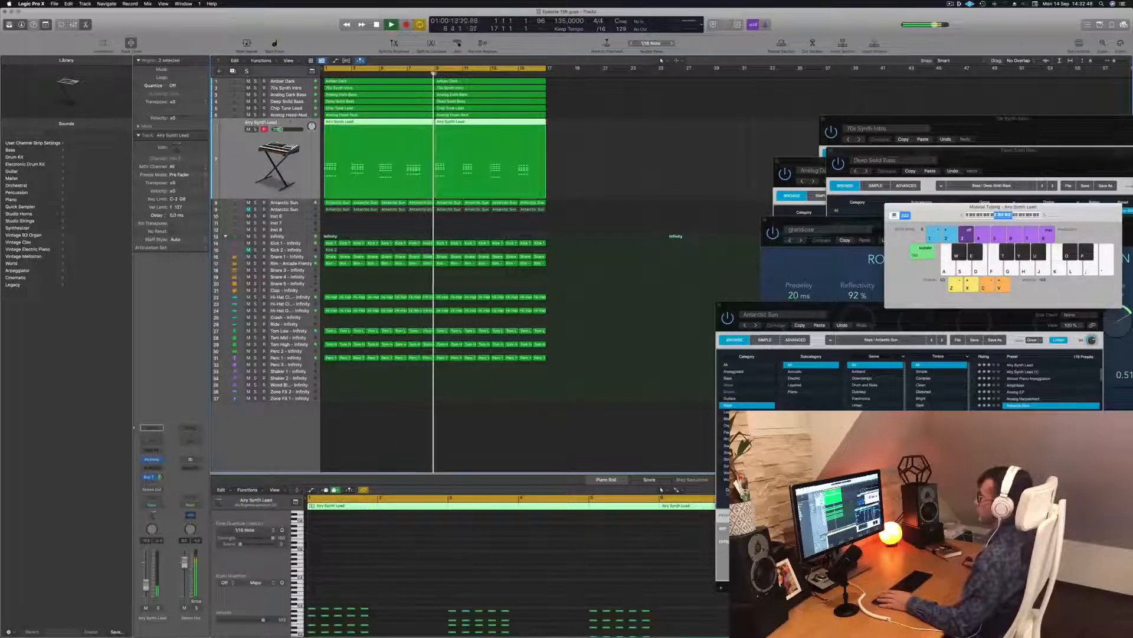
key("Up")
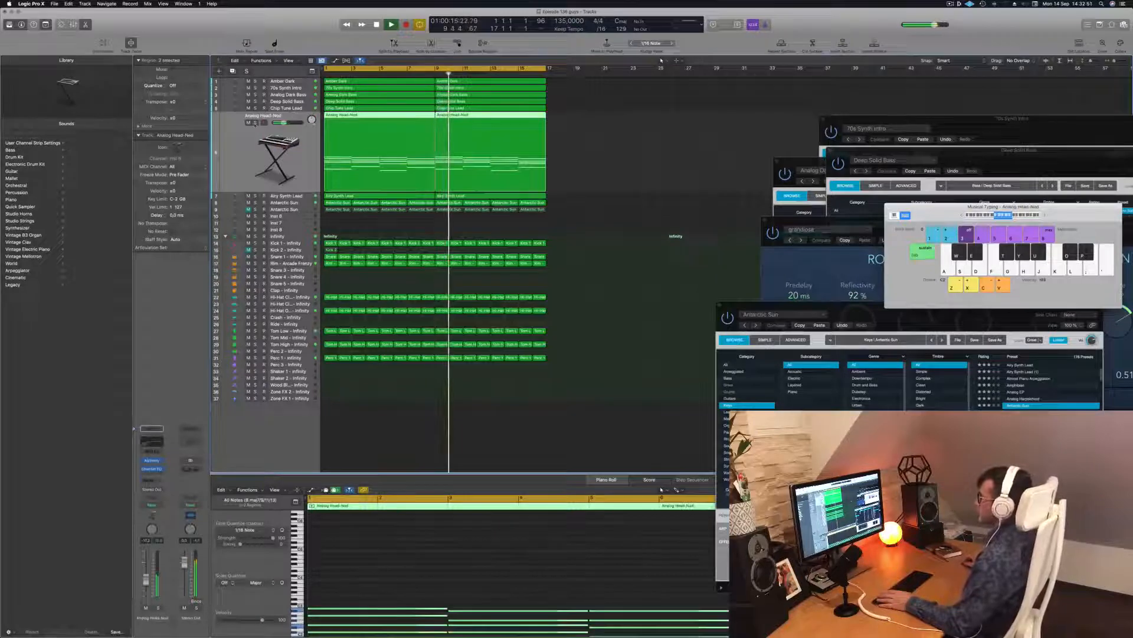
key("super+a")
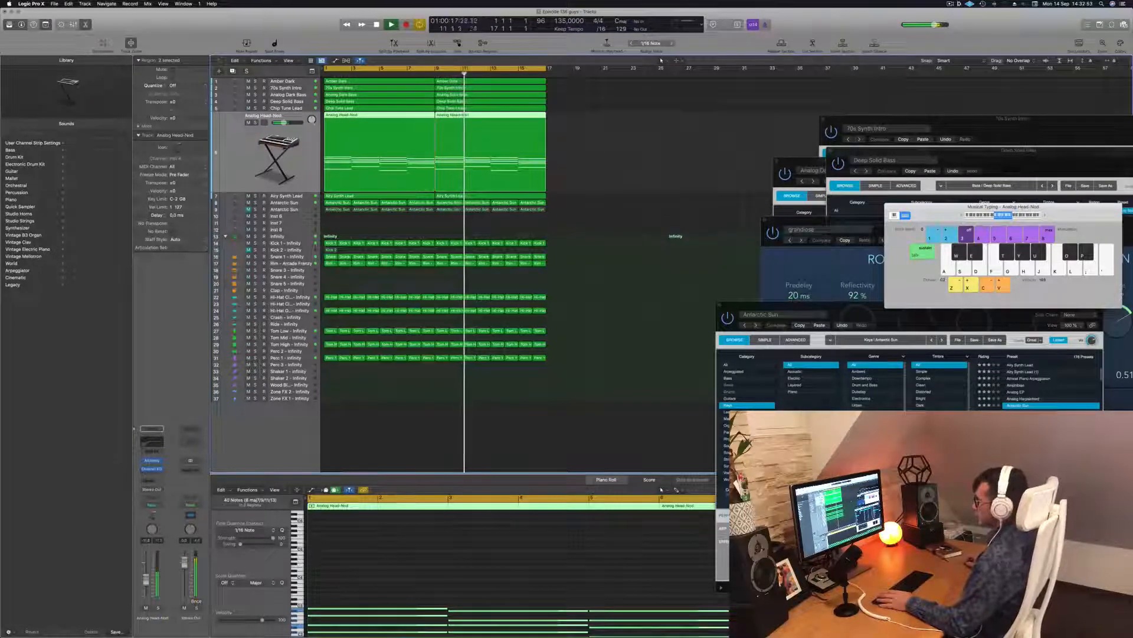
key("Return")
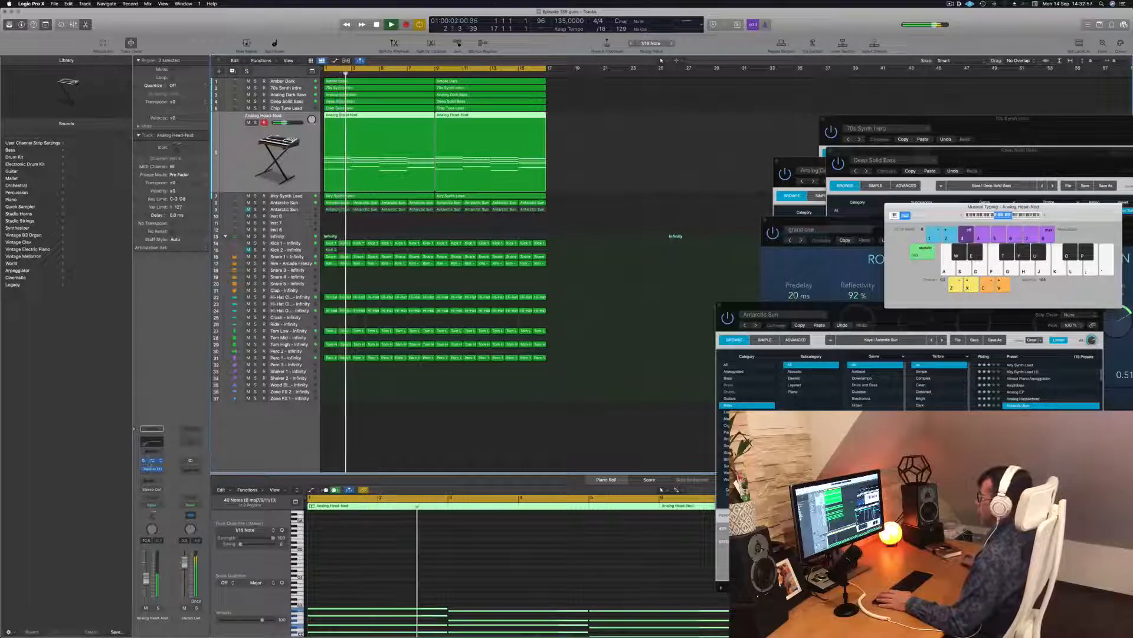
left_click(152, 461)
key("Return")
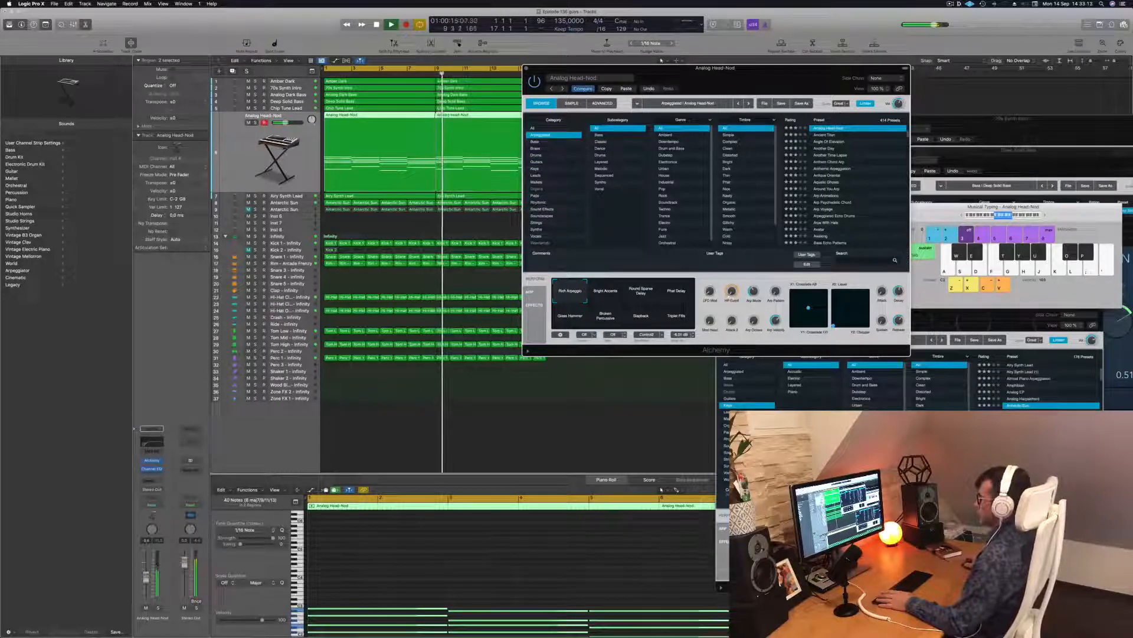
left_click(541, 89)
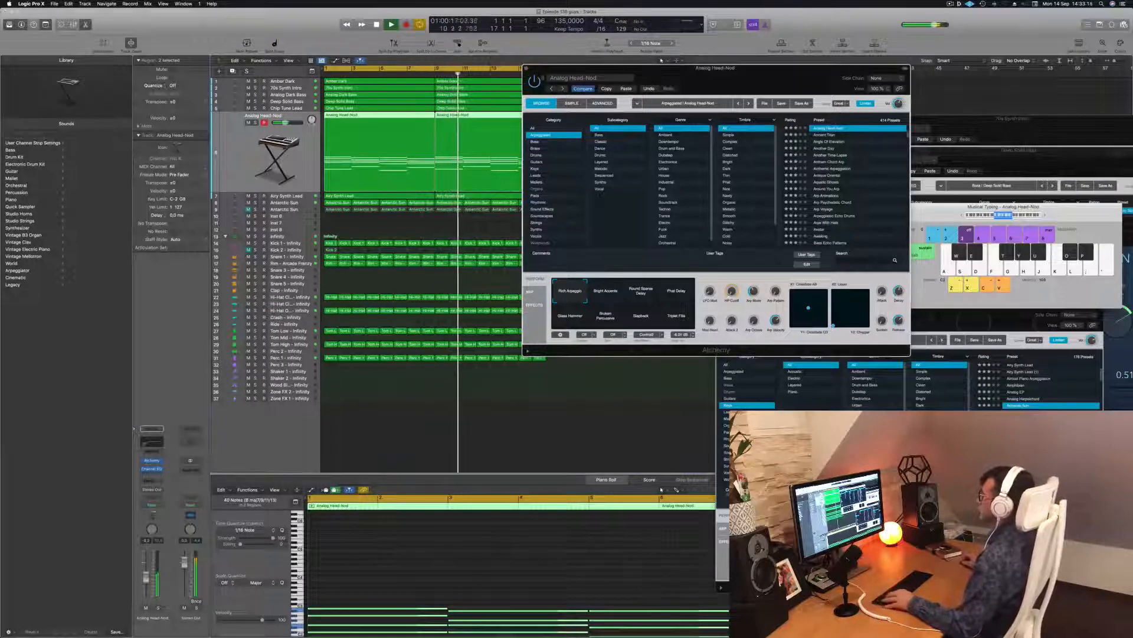
key("super+w")
scroll(584, 189, "left", 3)
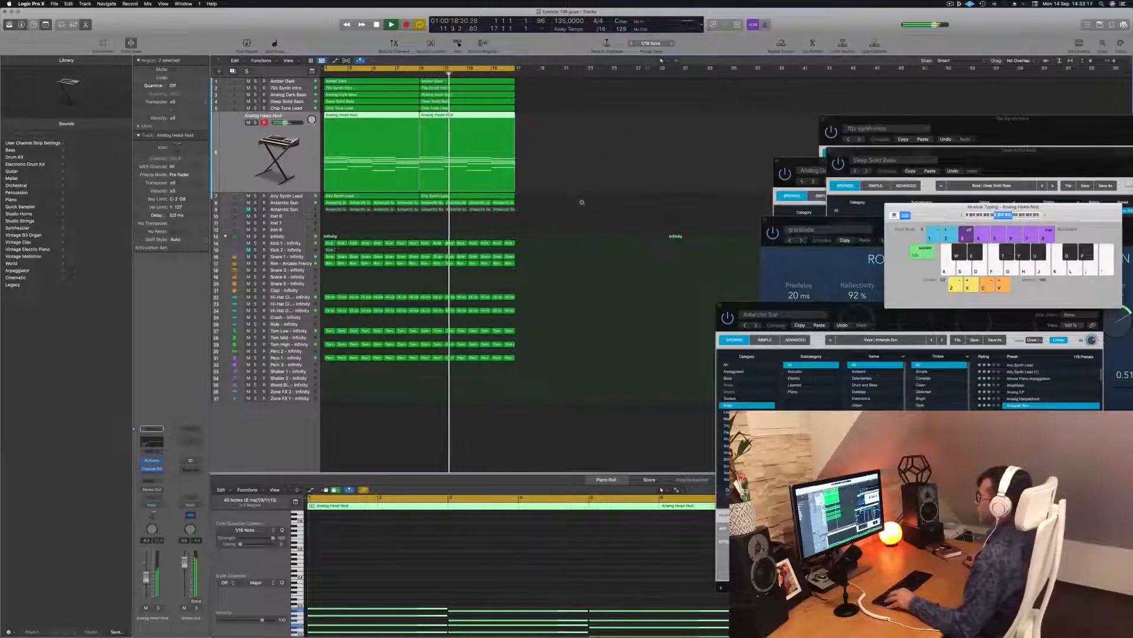
left_click(582, 205)
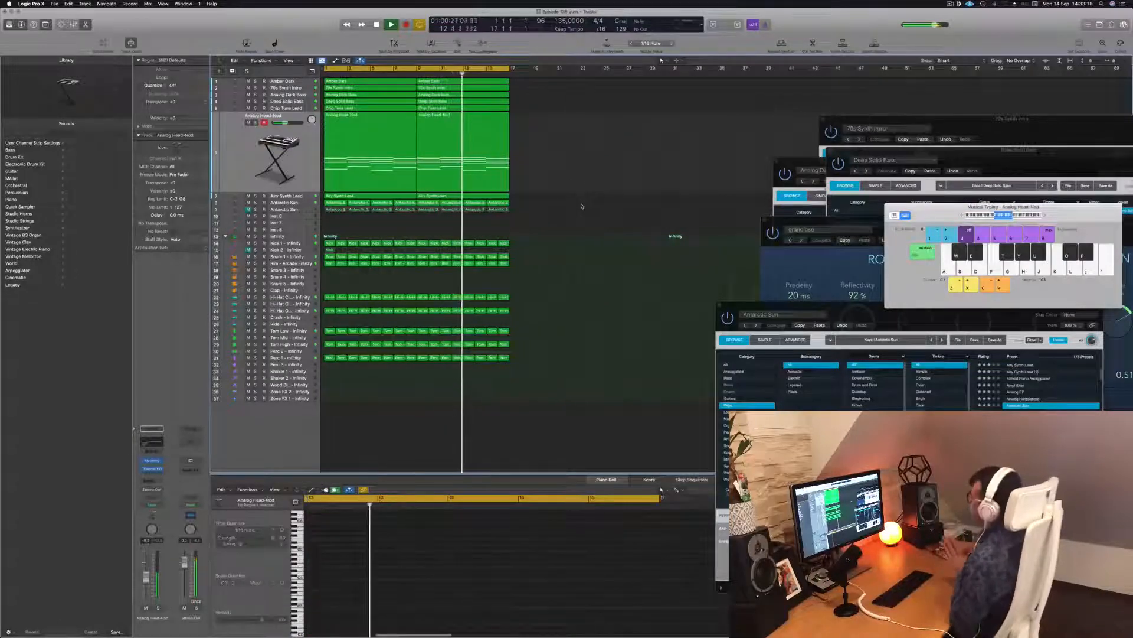